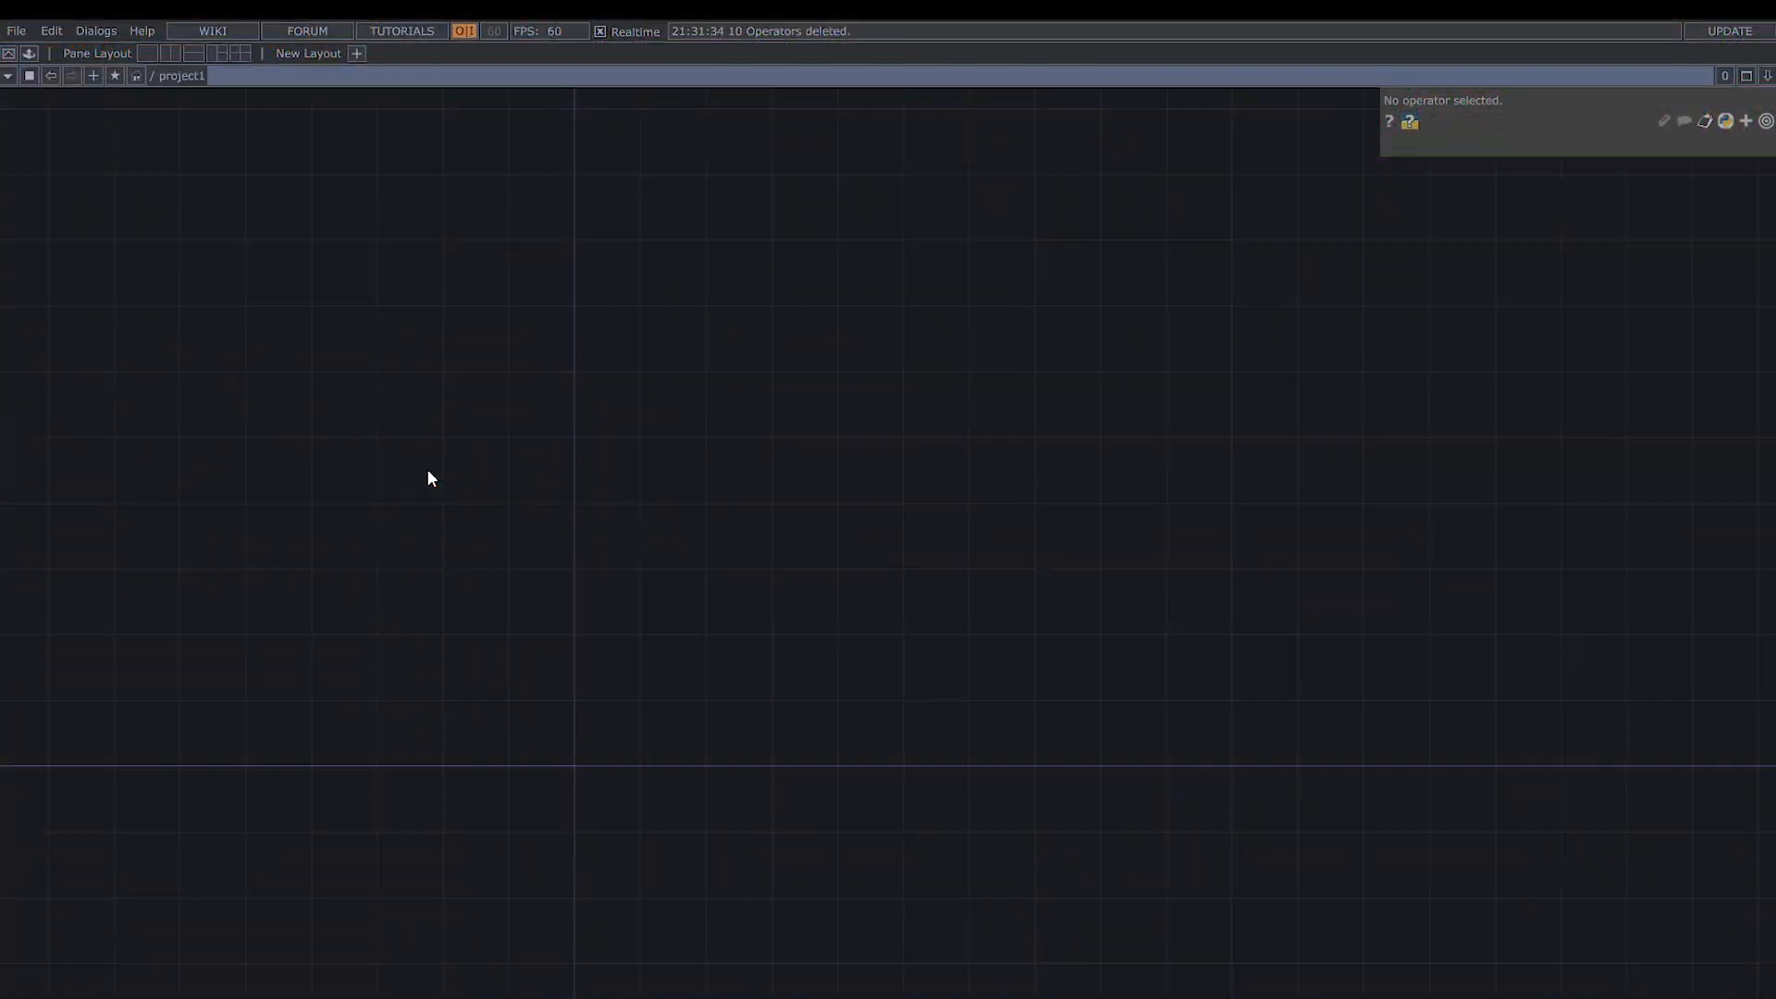
# - Add a Noise TOP to the empty network
pyautogui.press('Tab')
pyautogui.write('noise')
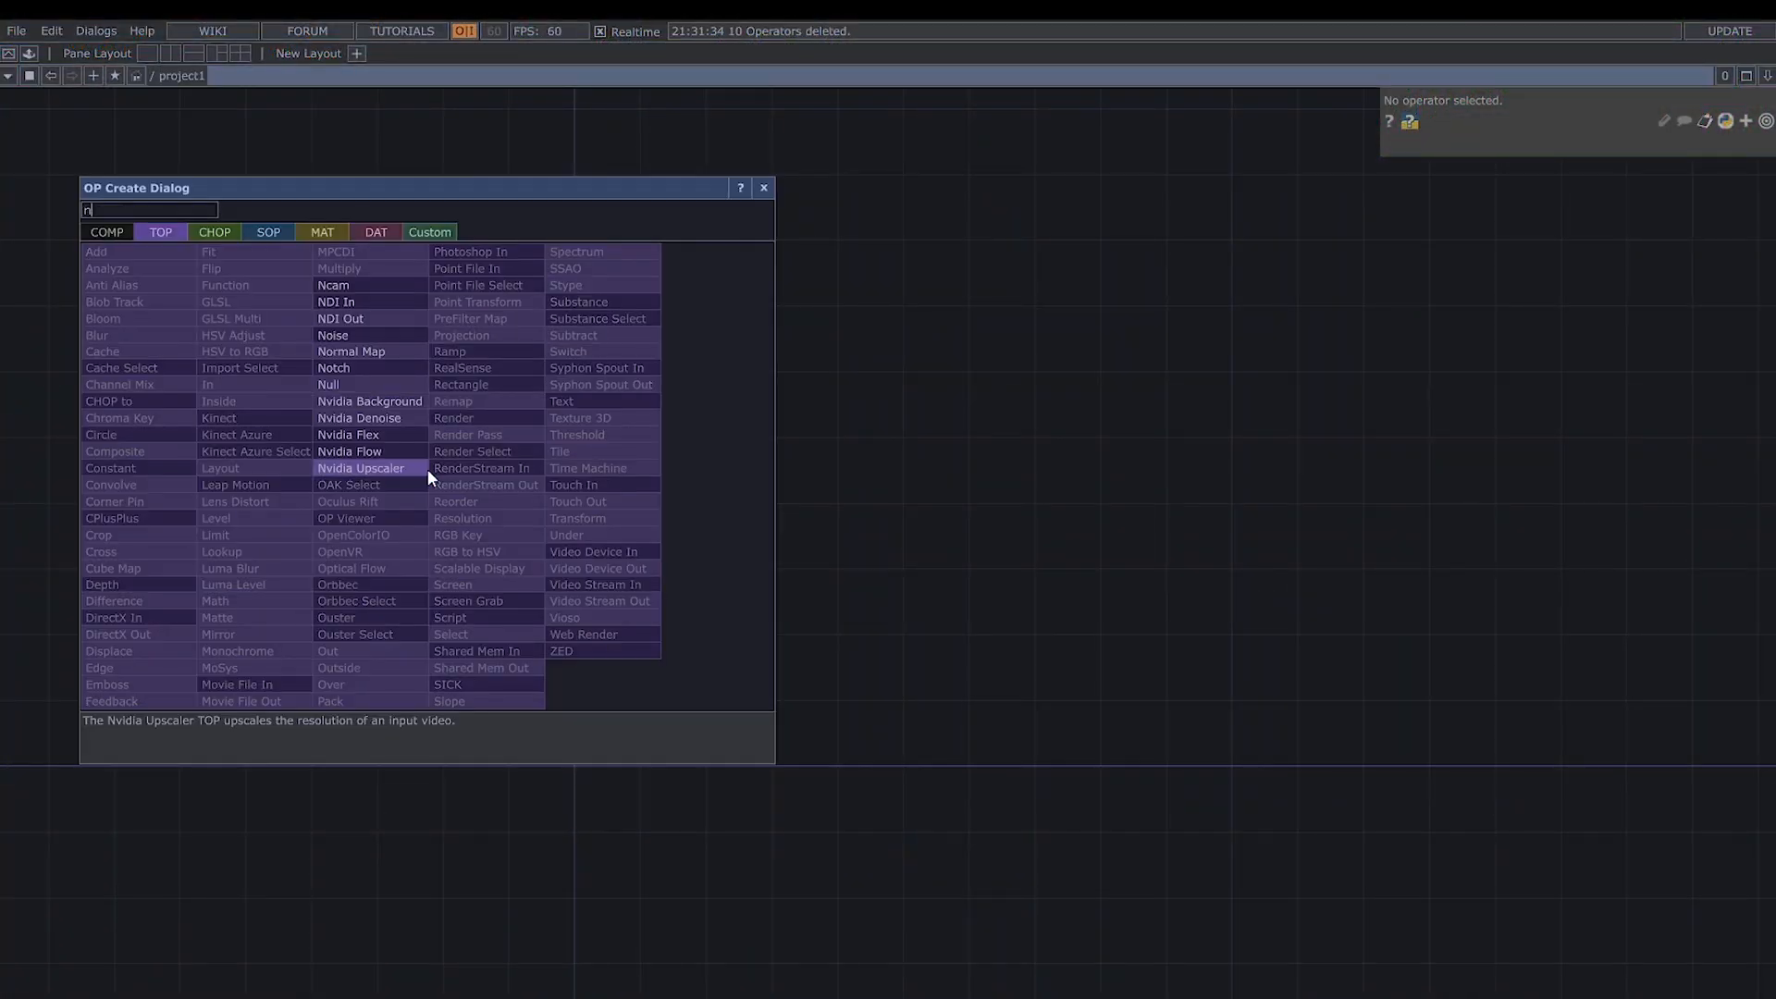
pyautogui.press('Return')
pyautogui.click(427, 469)
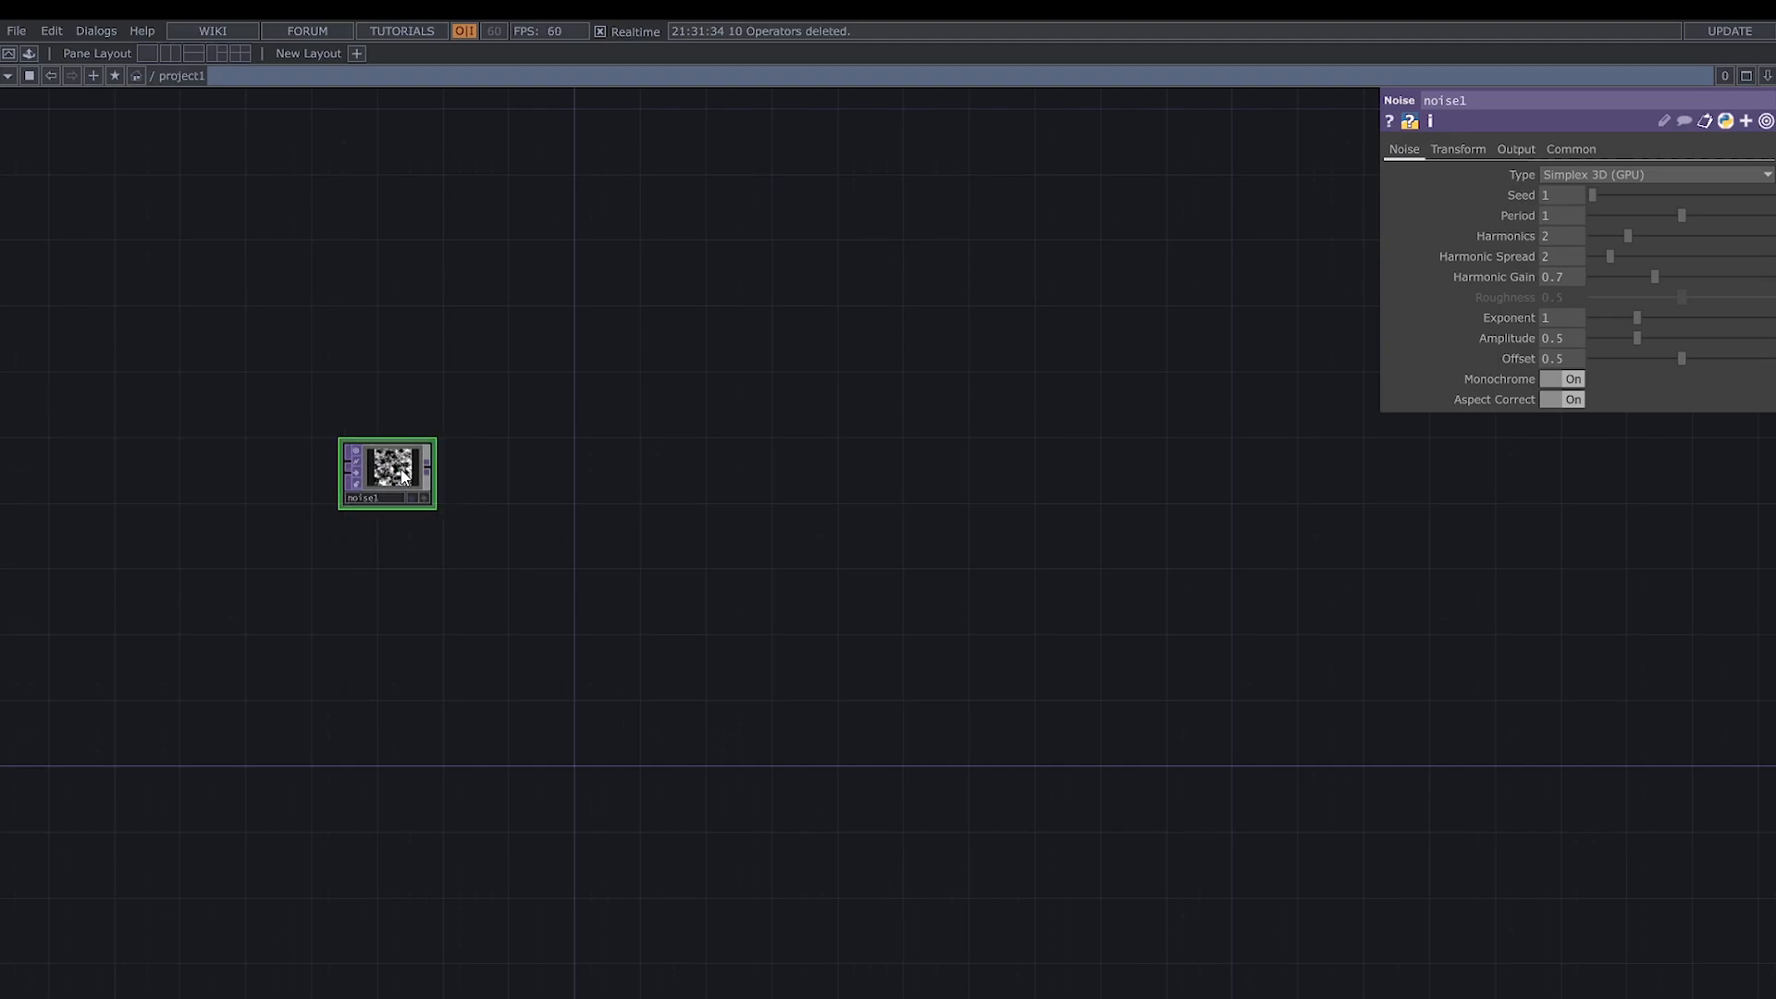
# - Add a Null TOP fed by noise1 and move it well away to leave room for operators in between
pyautogui.click(431, 468)
pyautogui.click(522, 465)
pyautogui.write('null')
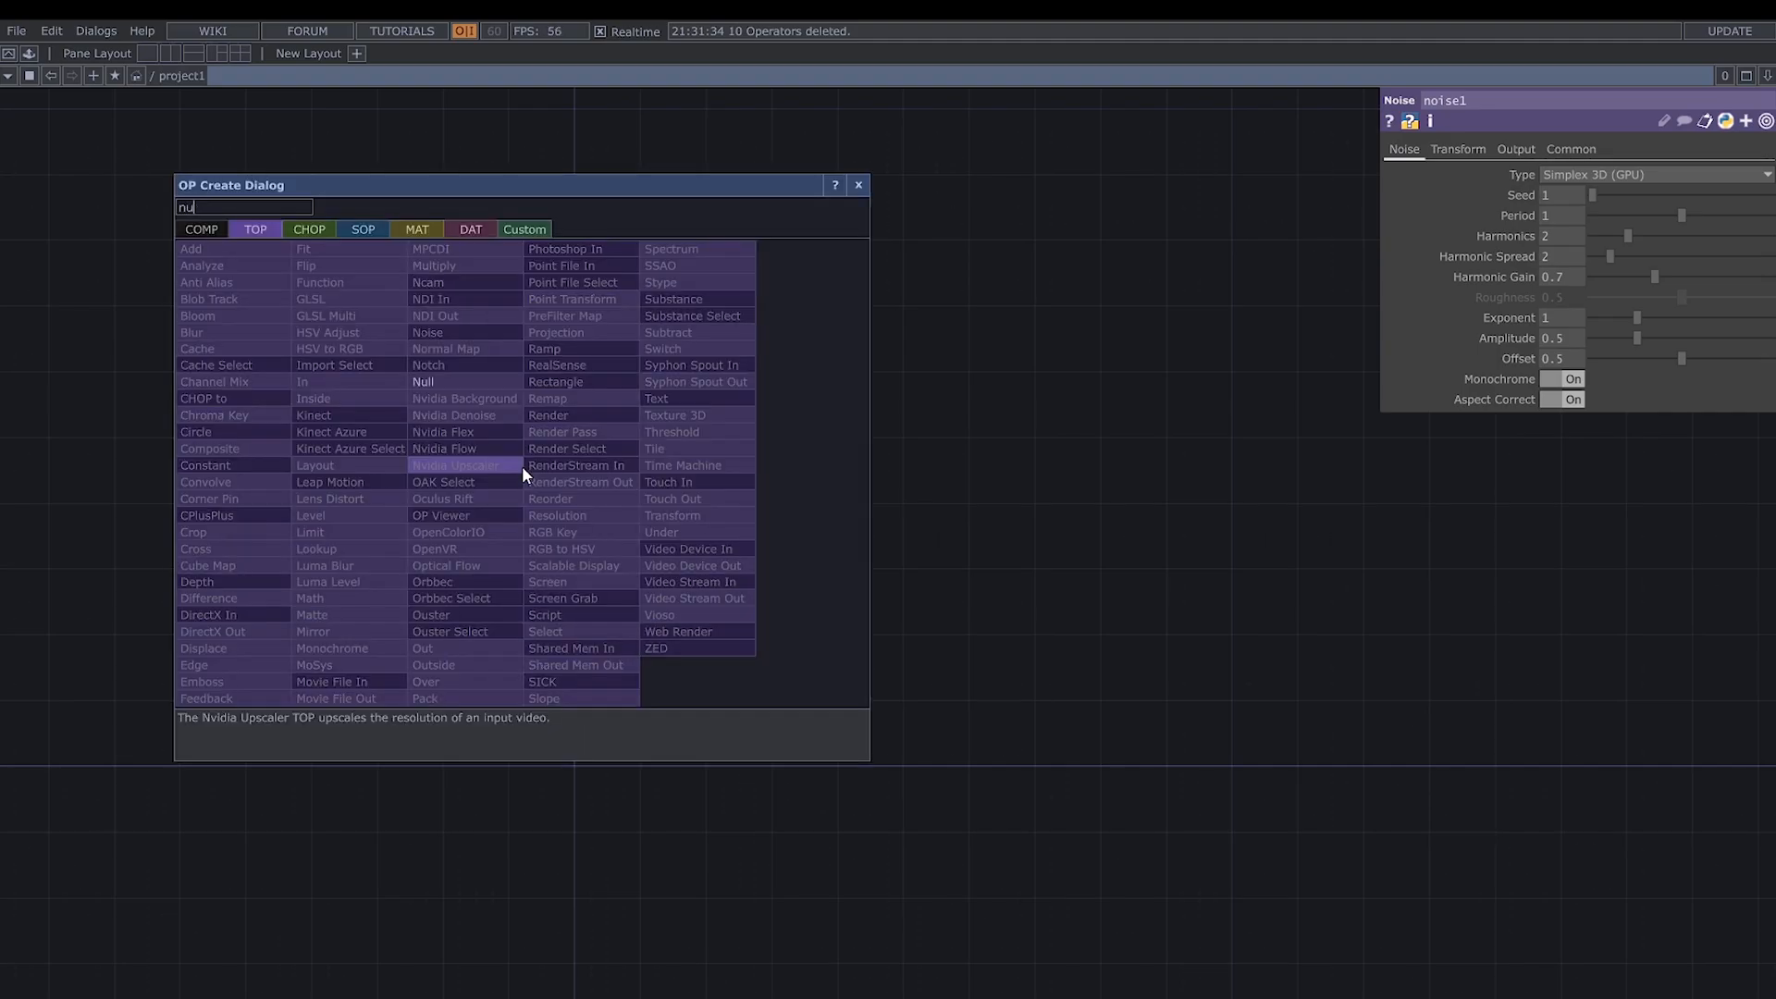
pyautogui.press('Return')
pyautogui.click(522, 464)
pyautogui.moveTo(524, 473); pyautogui.dragTo(1559, 473)
pyautogui.scroll(-2, 1110, 620)
pyautogui.scroll(5, 1107, 603)
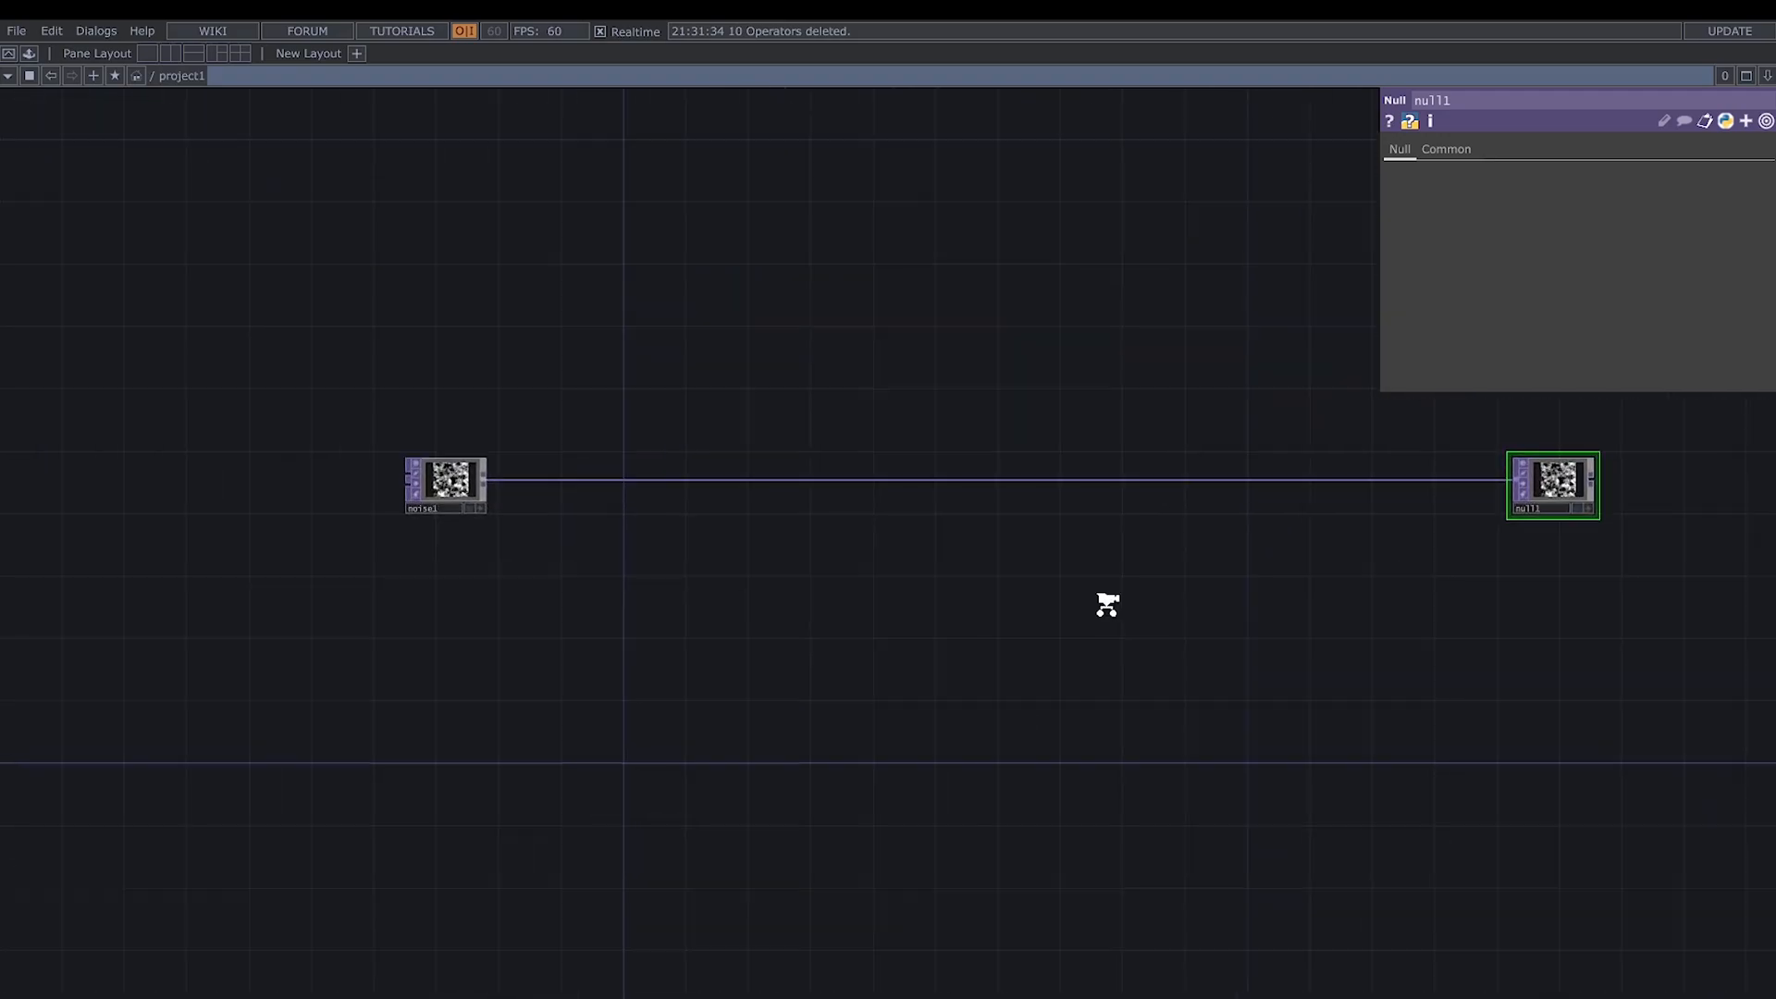
# - Insert a Feedback TOP into the wire between noise1 and null1, placed close to noise1
pyautogui.rightClick(303, 463)
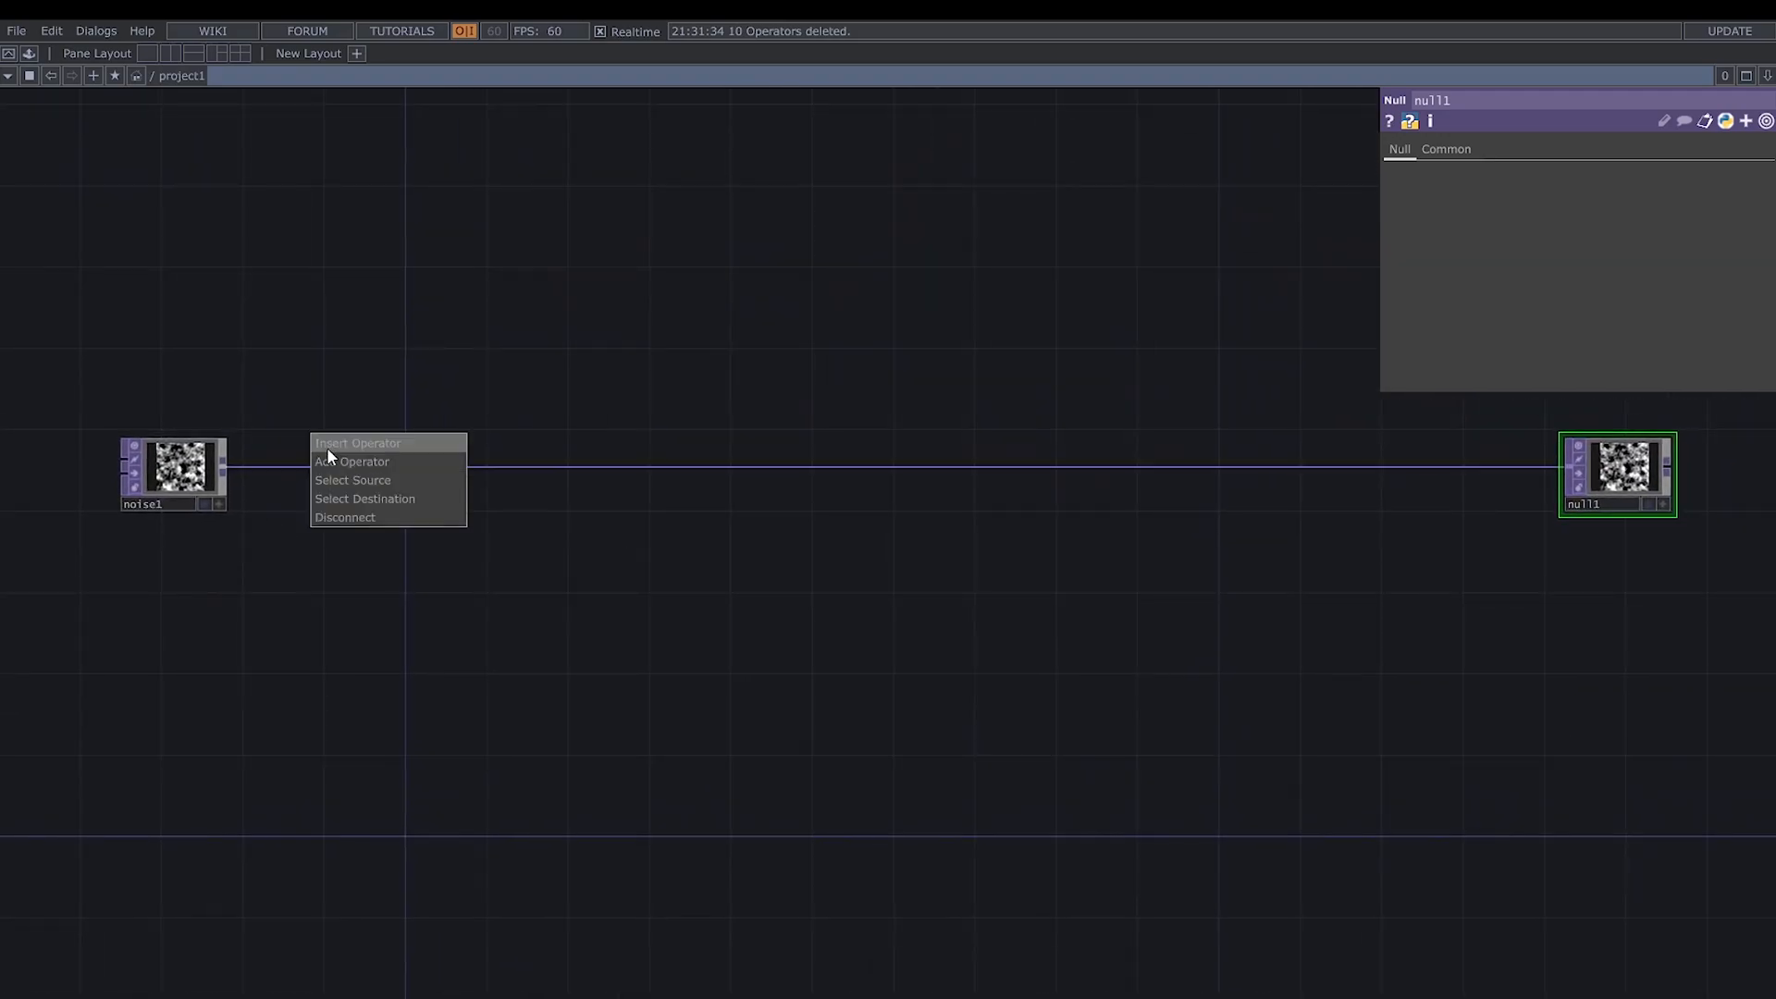
pyautogui.click(327, 444)
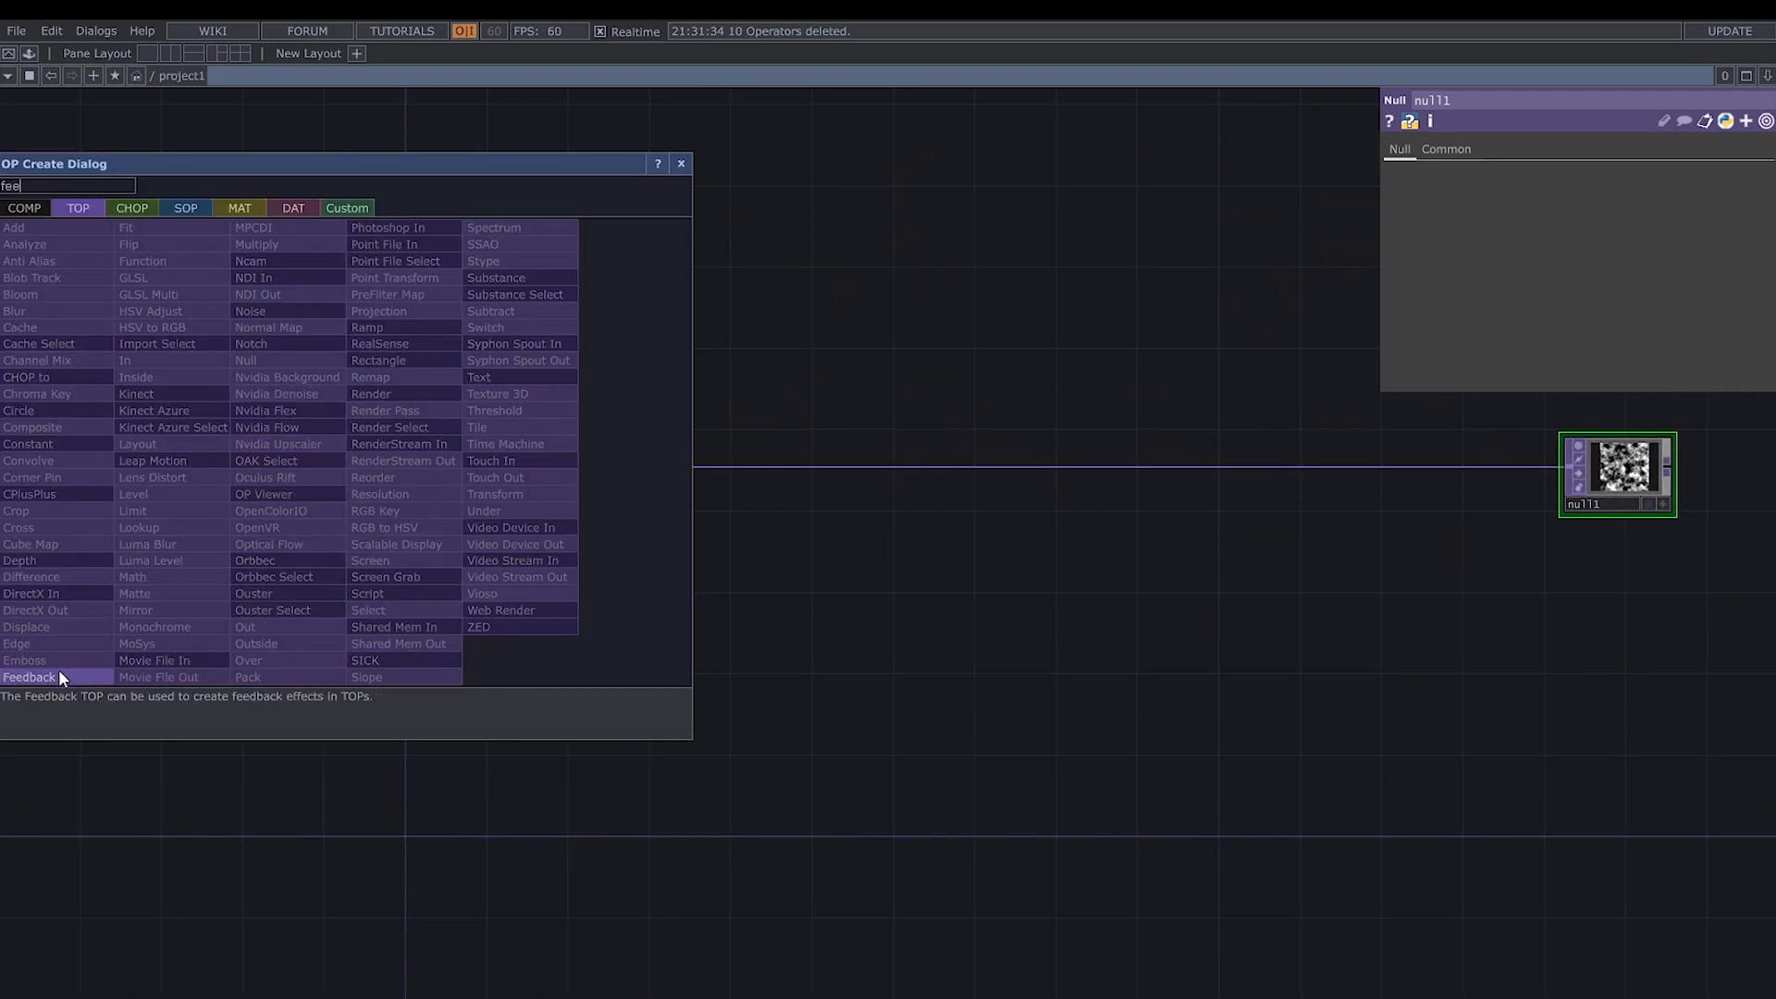
pyautogui.click(58, 673)
pyautogui.click(470, 430)
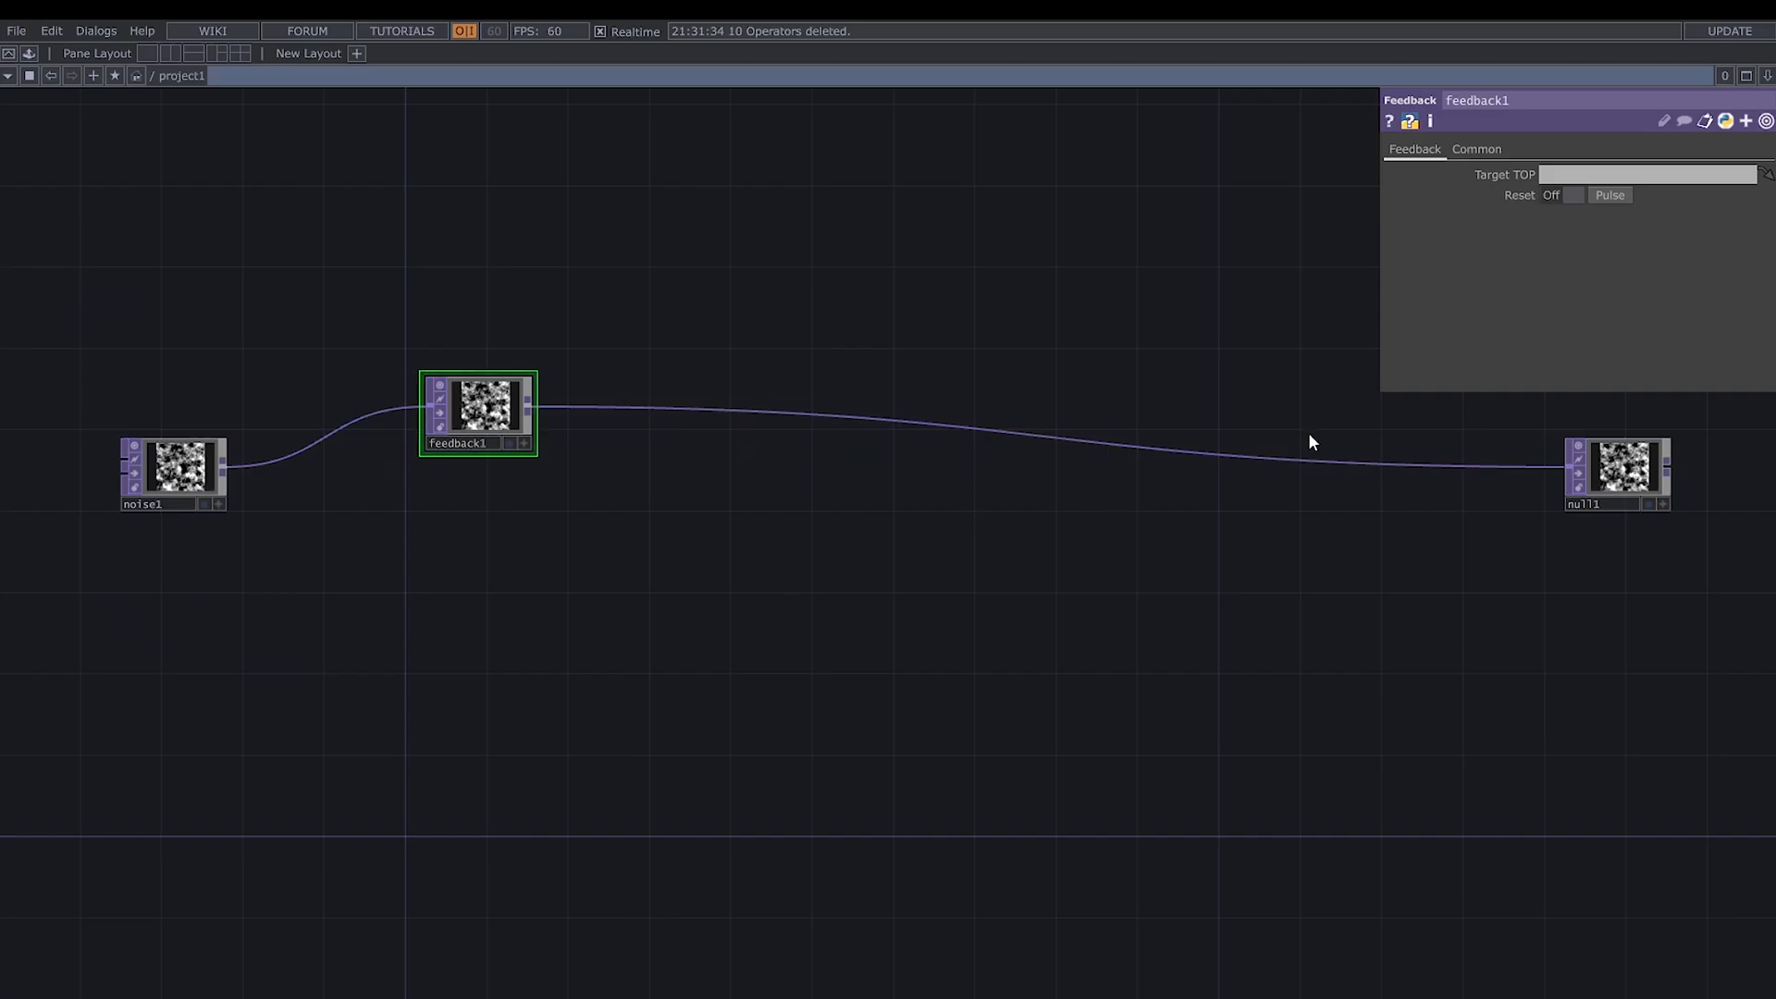
# - Insert an Add TOP into the wire between feedback1 and null1, placed near null1
pyautogui.rightClick(1318, 457)
pyautogui.click(1322, 457)
pyautogui.write('add')
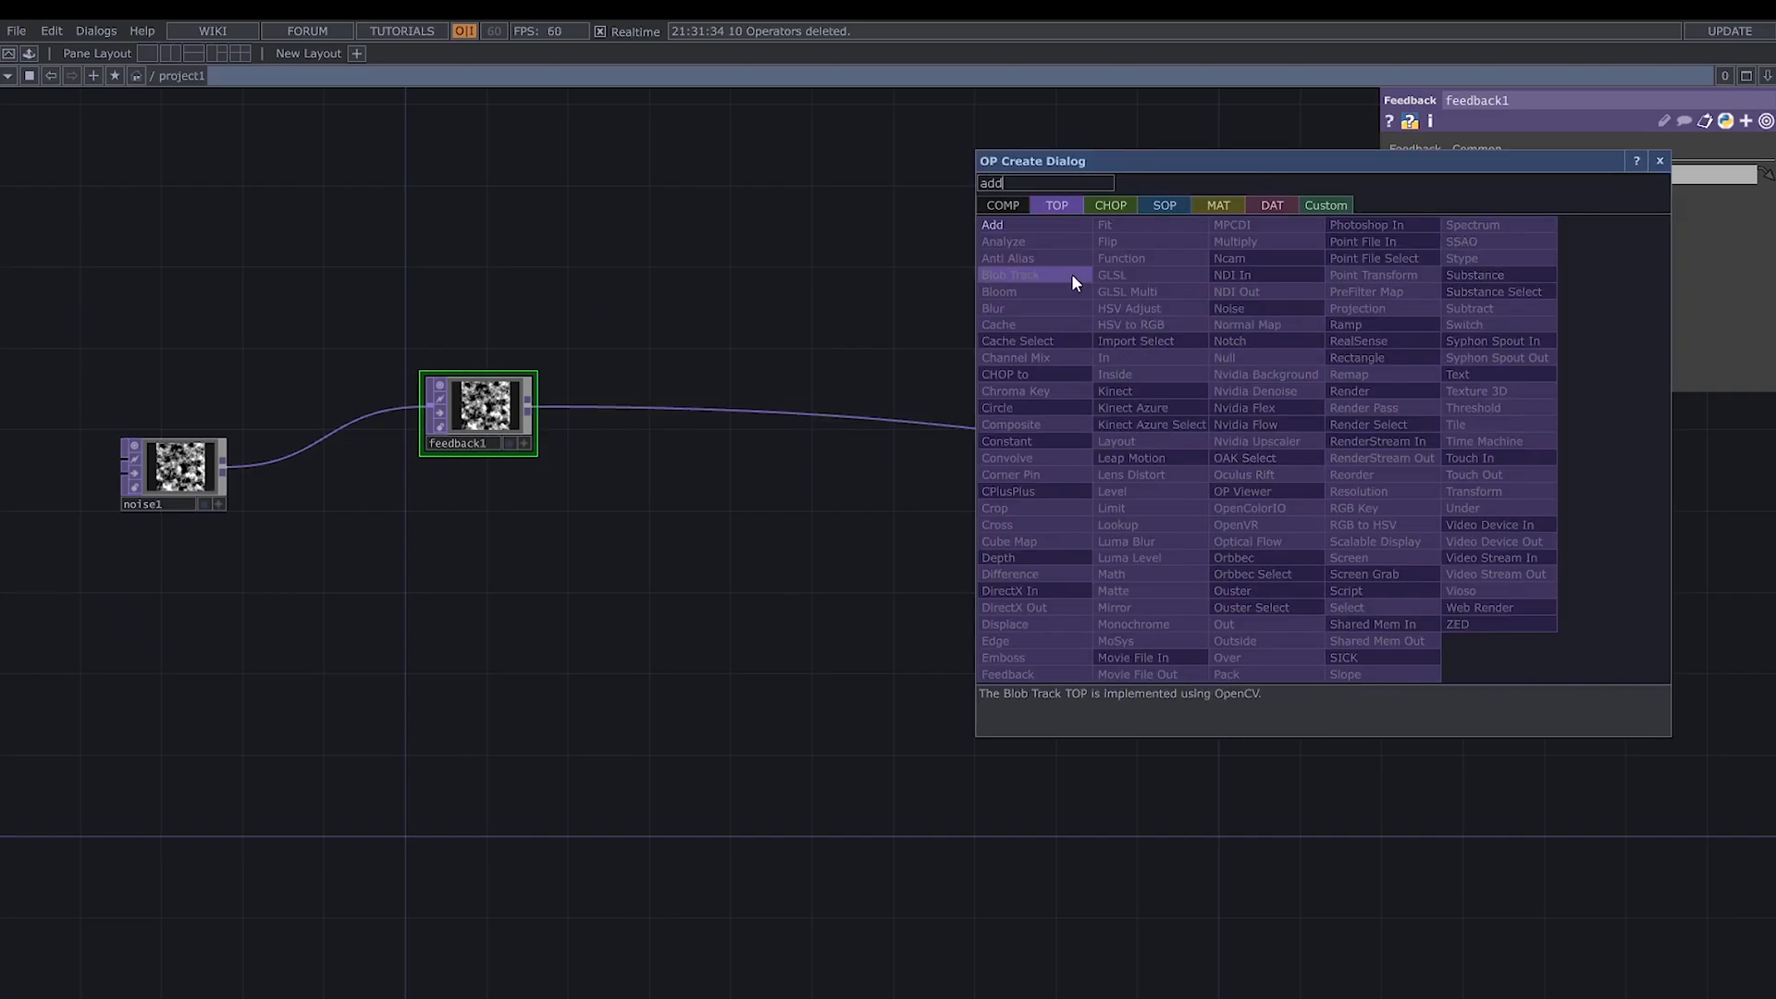
pyautogui.click(1049, 225)
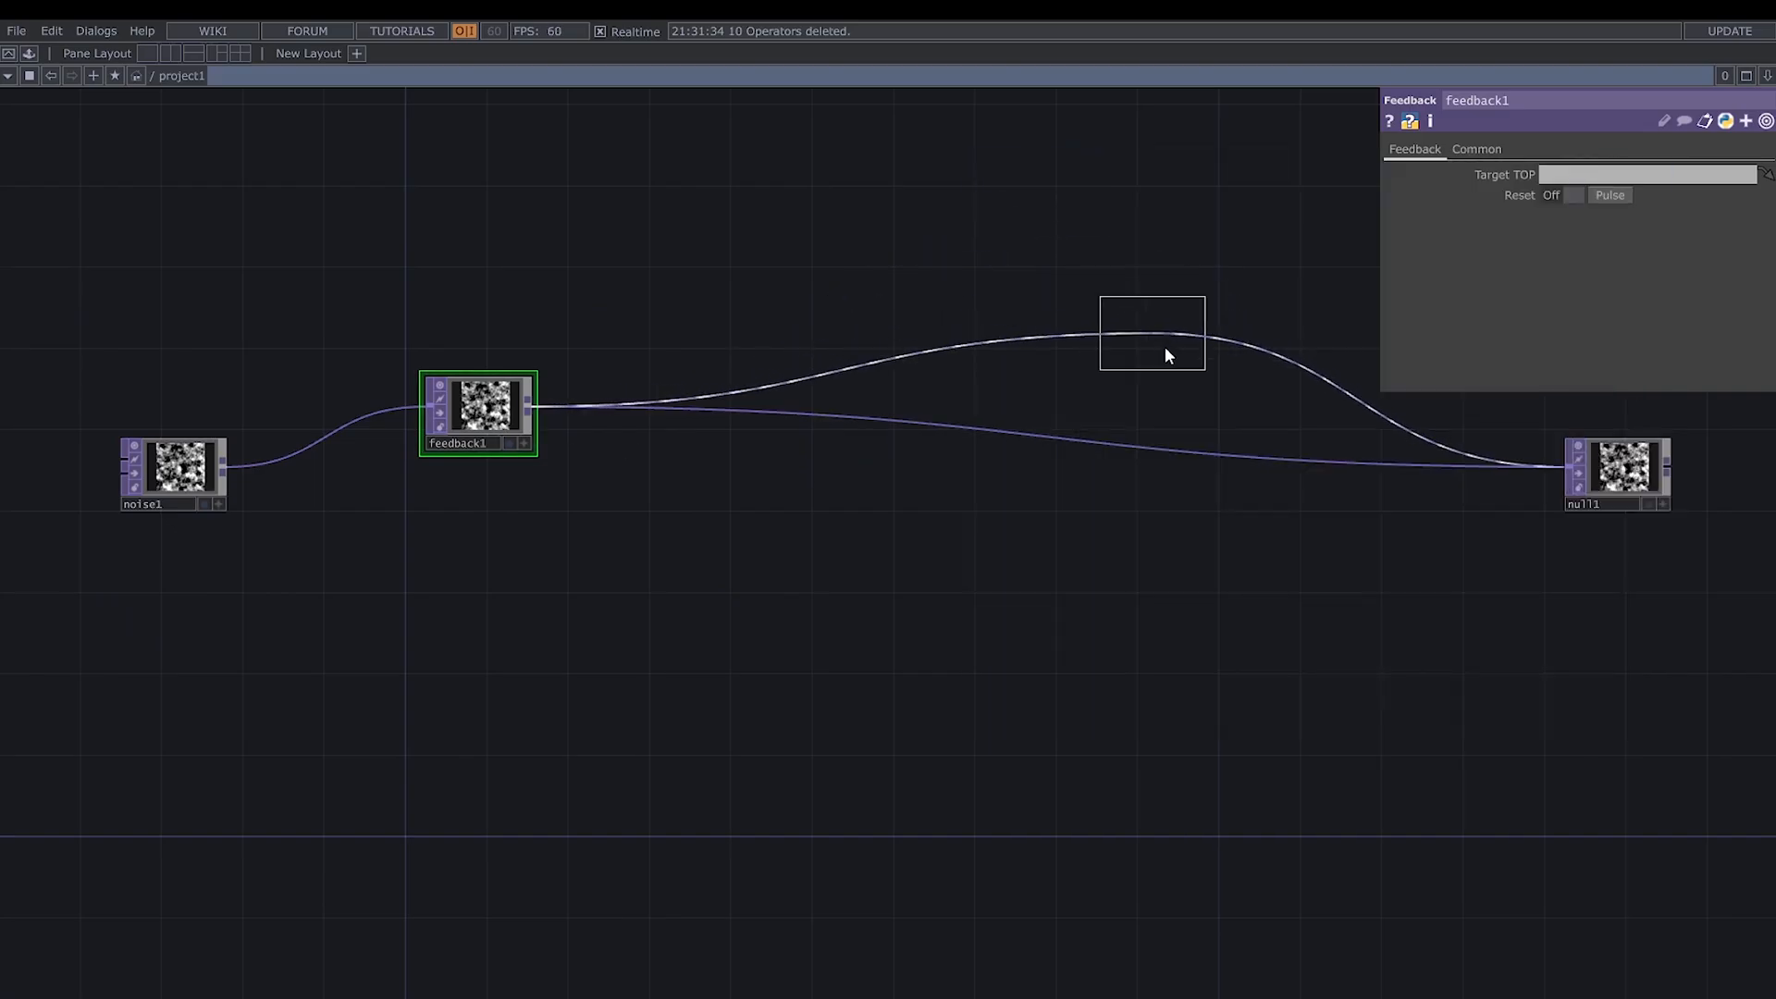
pyautogui.click(1251, 398)
# - Branch a Luma Blur TOP off feedback1 and connect noise1 to its second input
pyautogui.moveTo(485, 408); pyautogui.dragTo(529, 508)
pyautogui.click(531, 507)
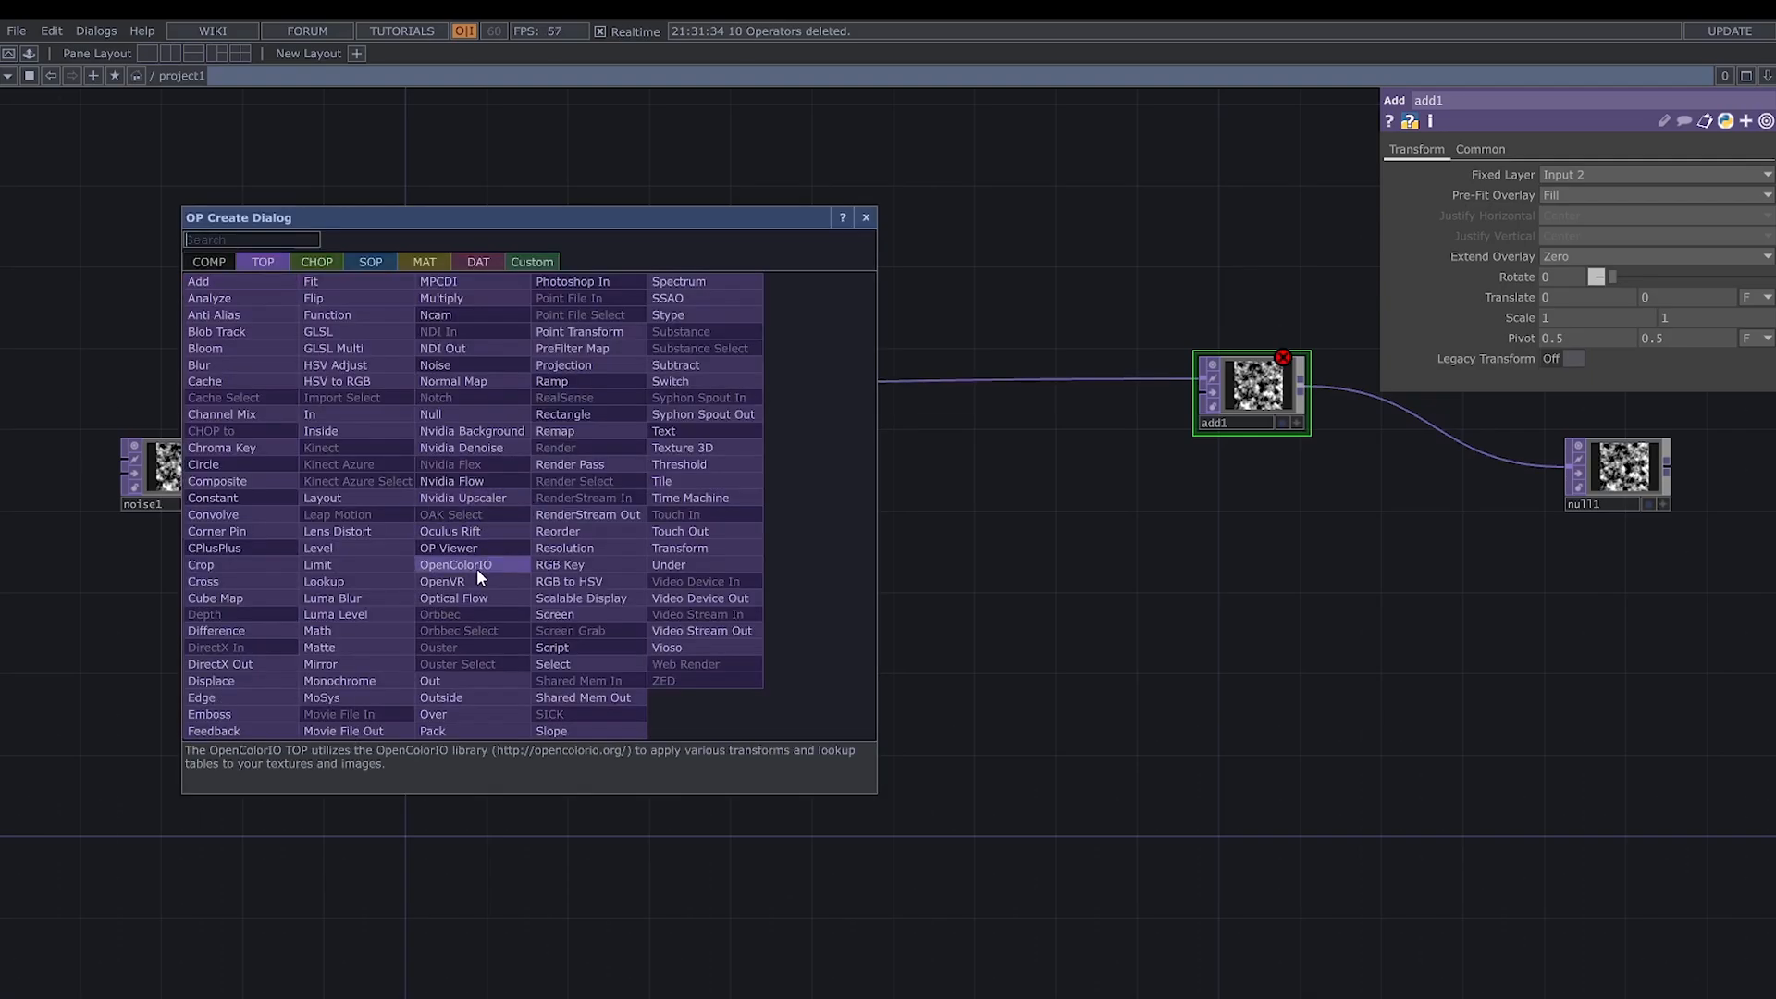
pyautogui.click(364, 599)
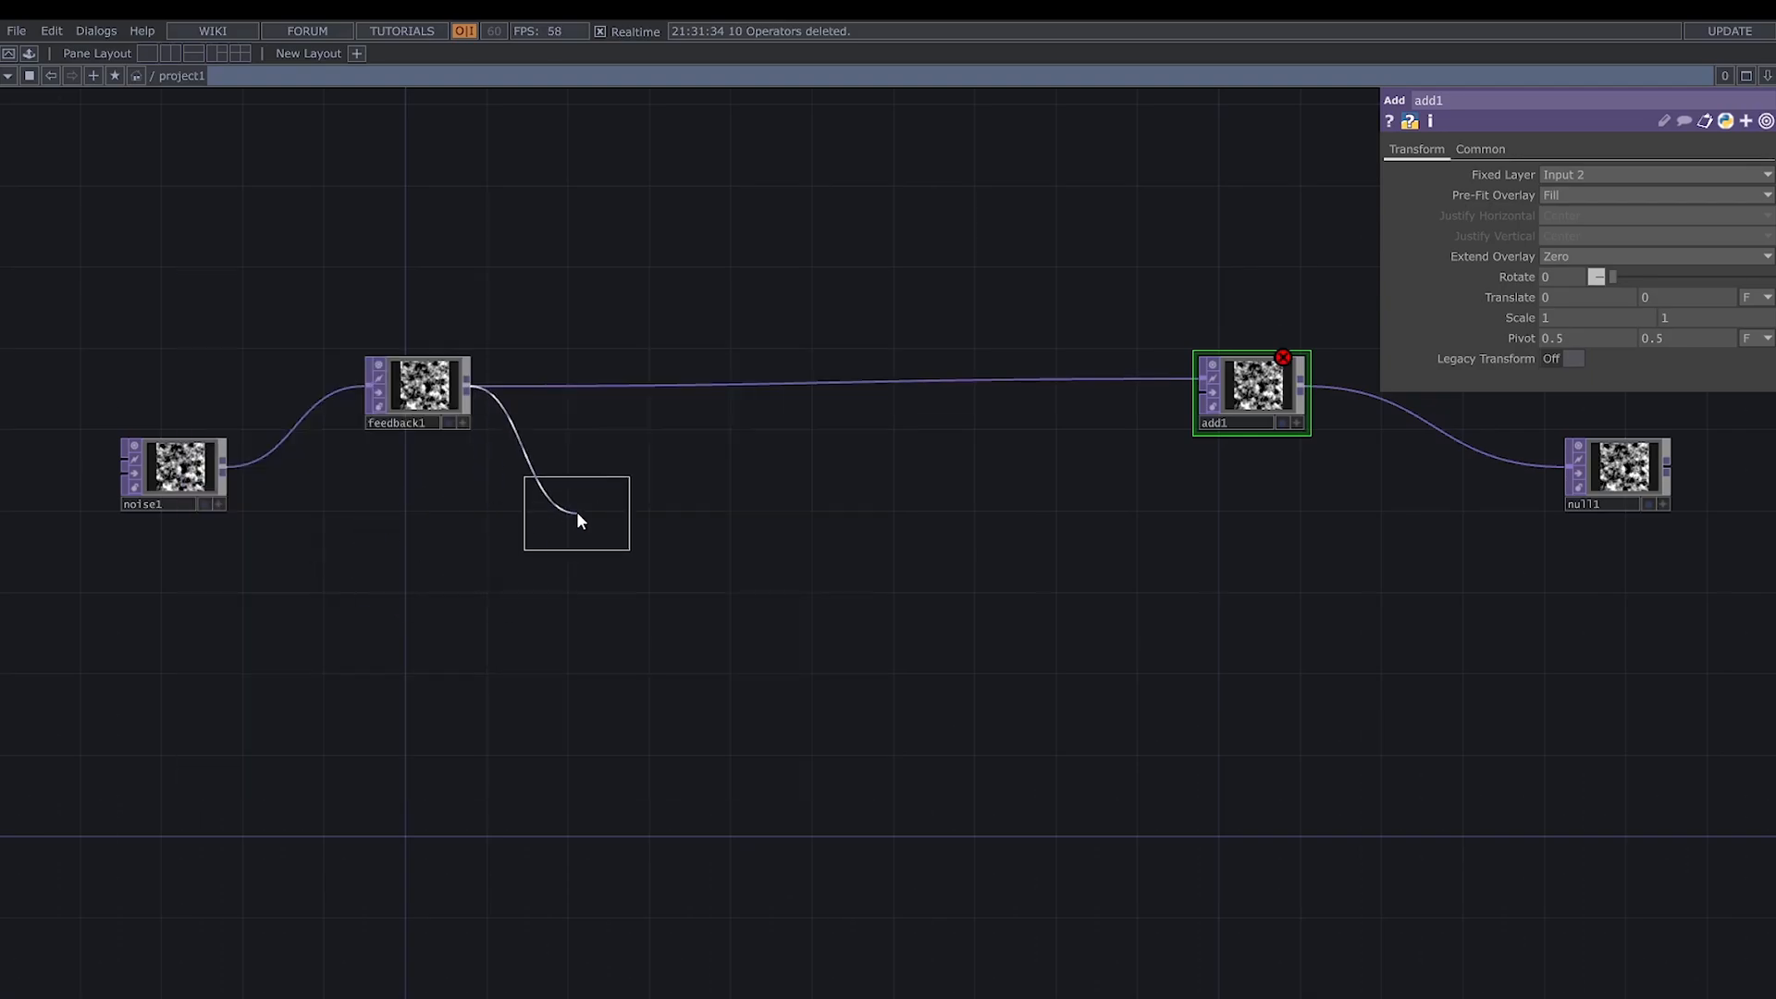
pyautogui.click(575, 513)
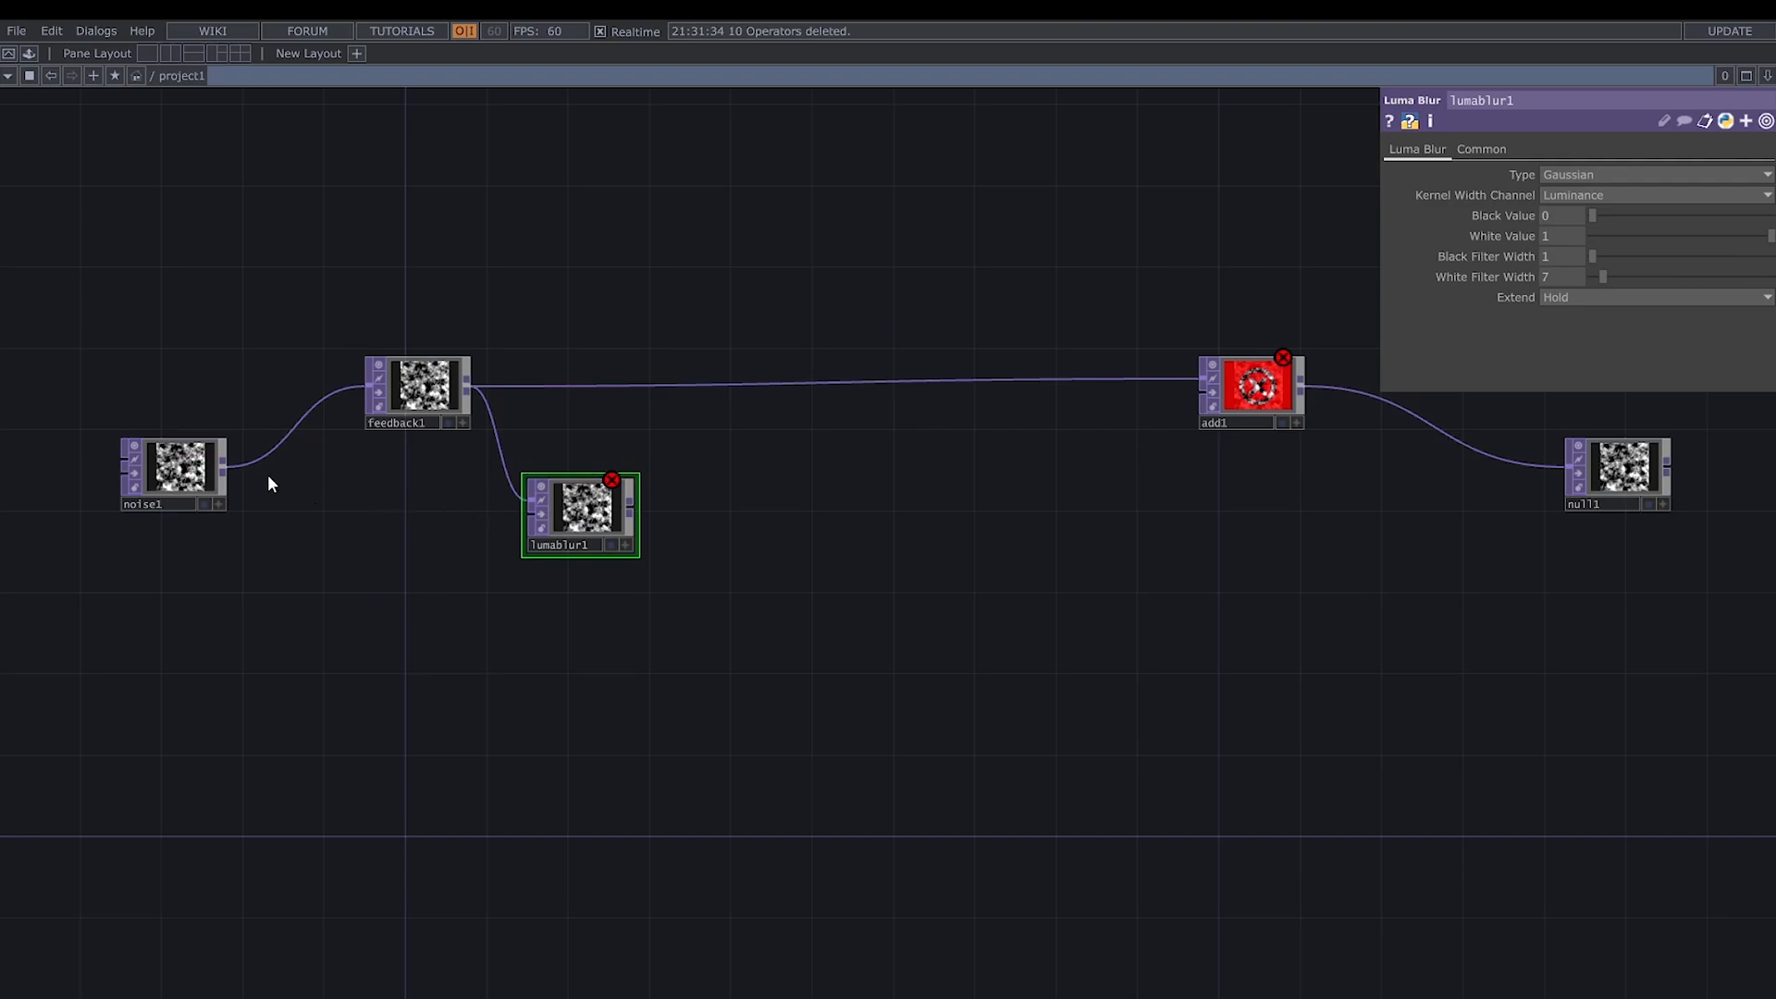
pyautogui.click(225, 469)
pyautogui.click(624, 514)
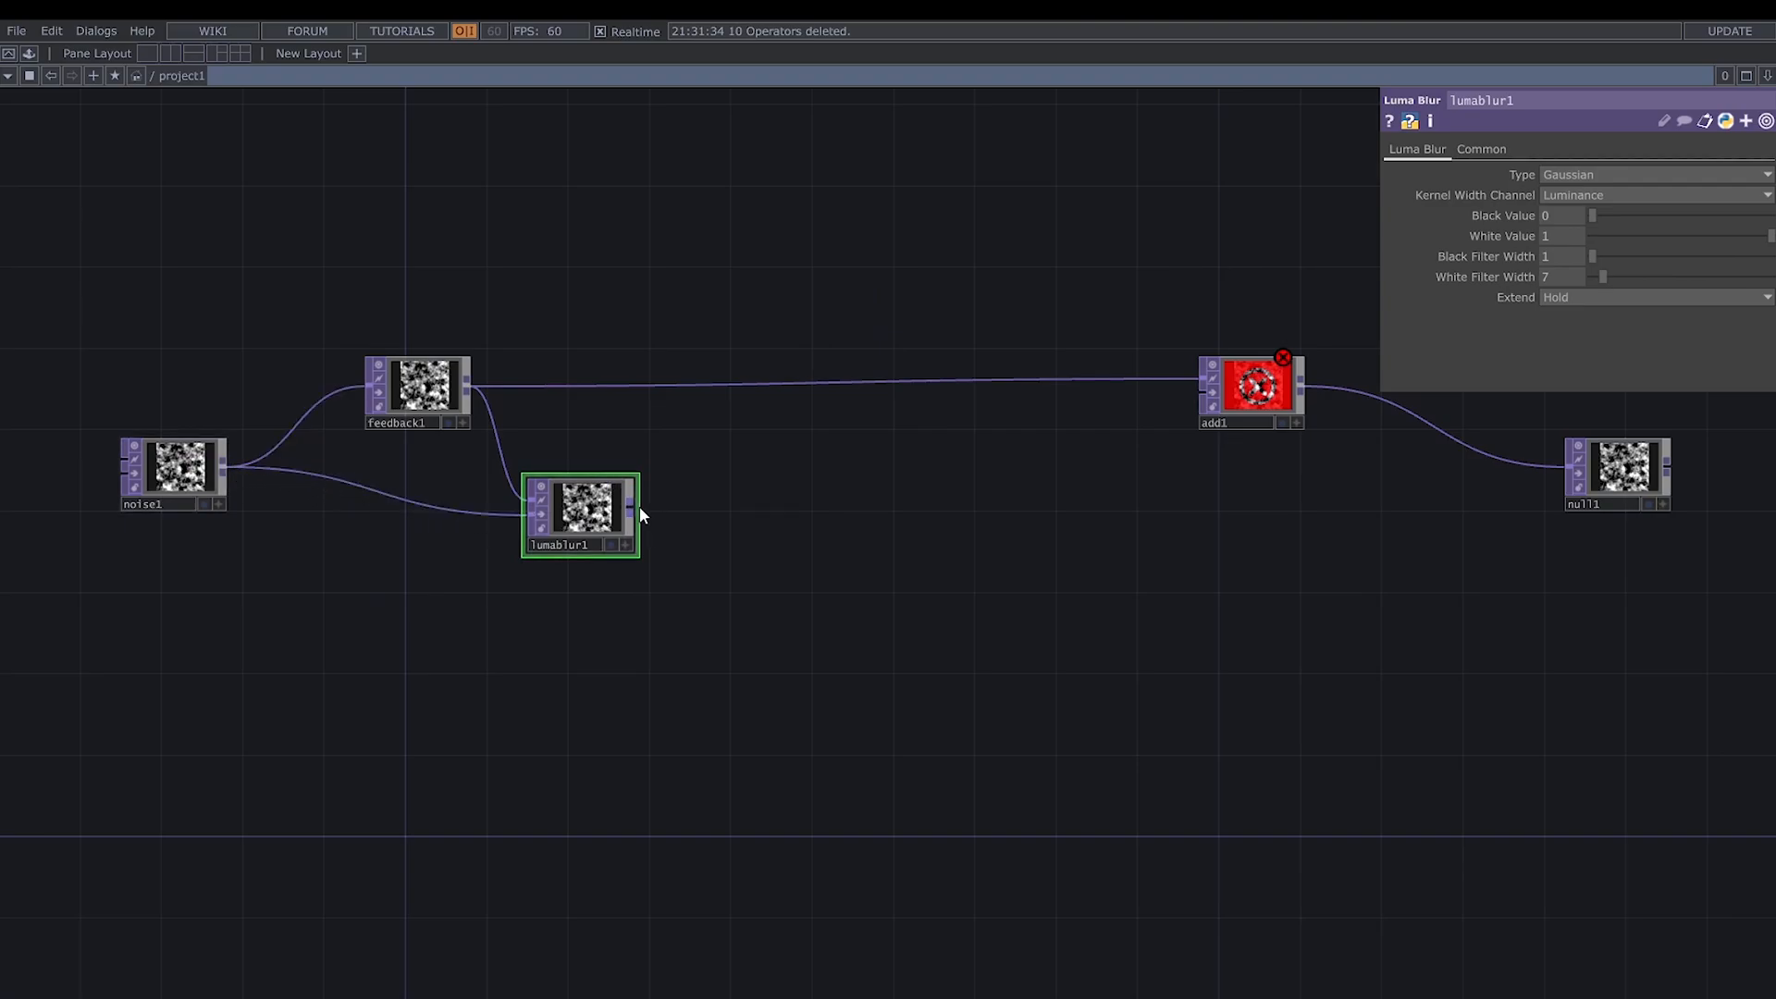
# - Add a Blur TOP fed by lumablur1 and place it below that node
pyautogui.click(640, 507)
pyautogui.click(696, 567)
pyautogui.write('bl')
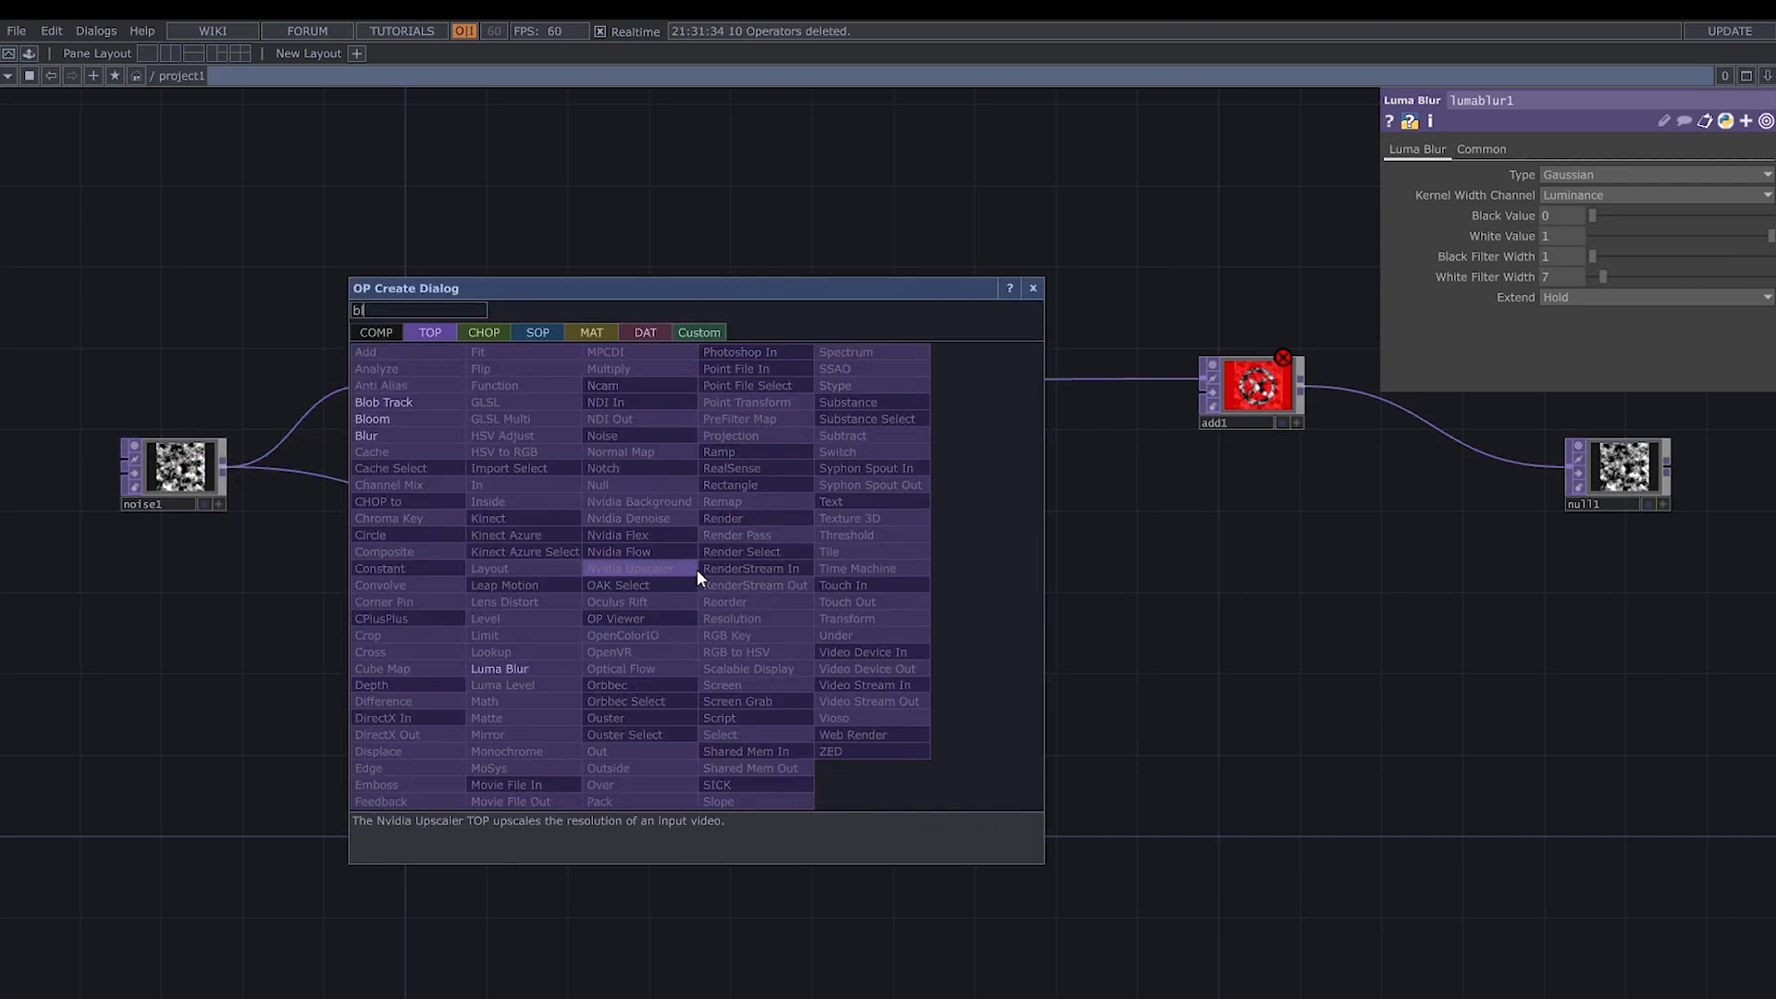
pyautogui.write('u')
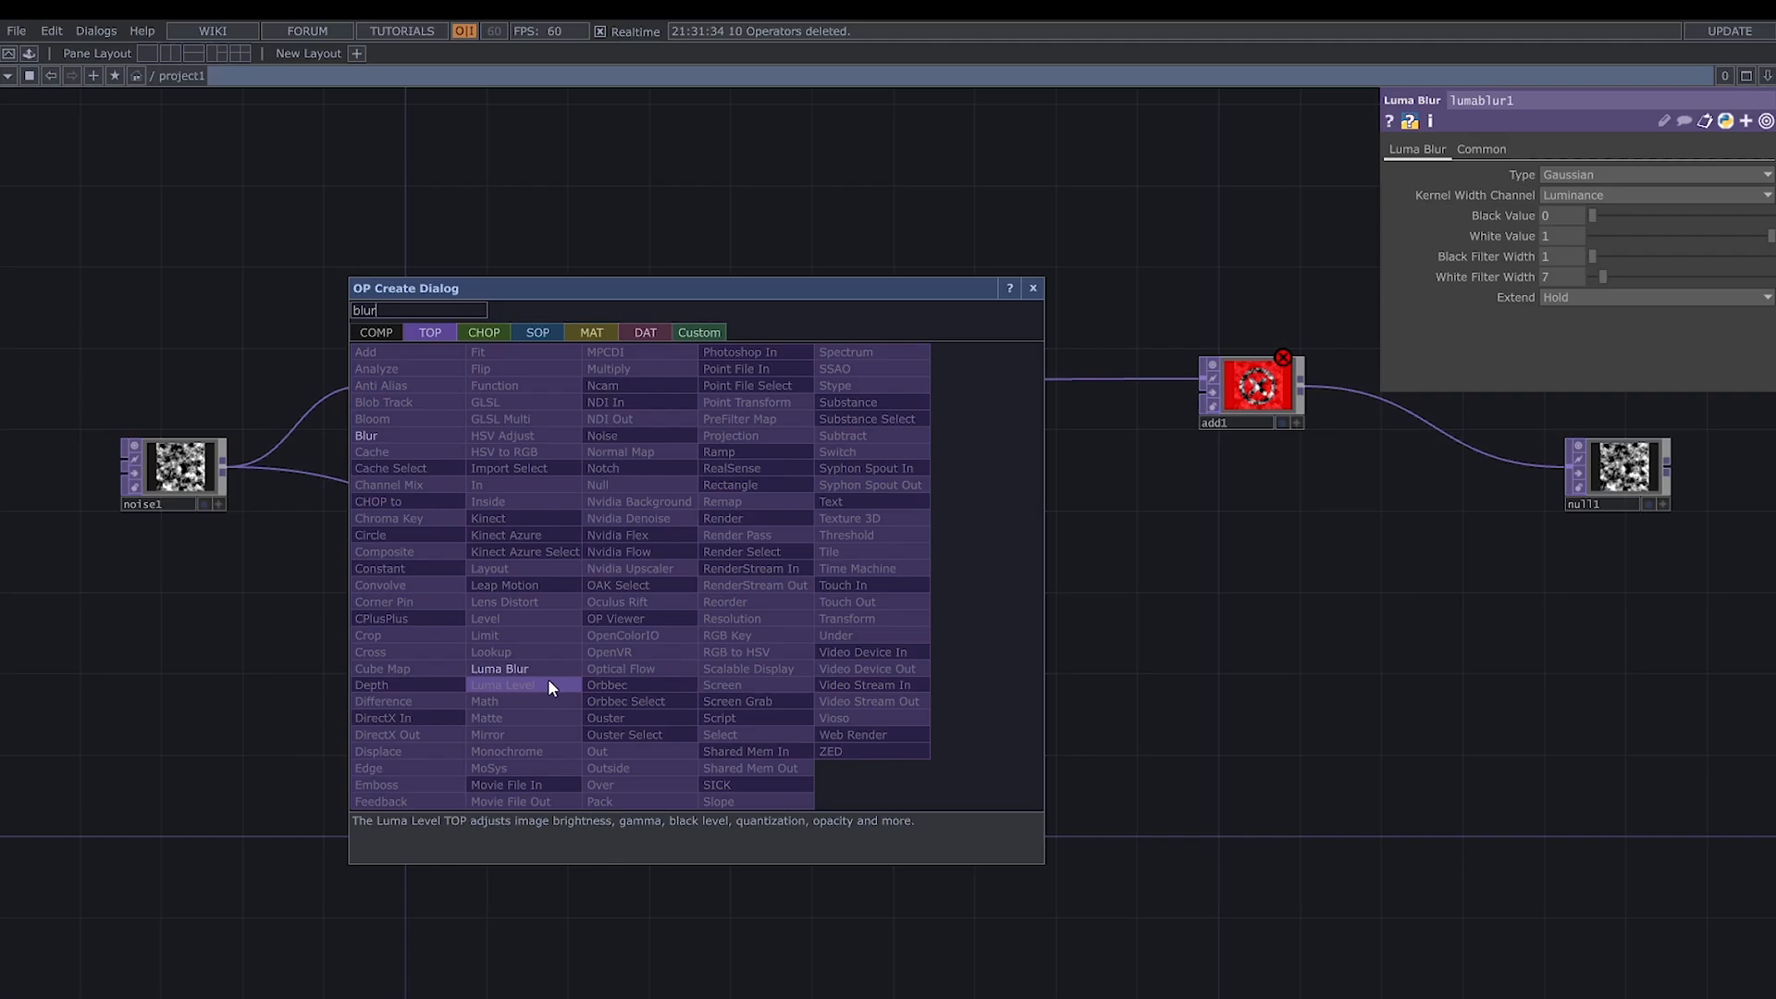
pyautogui.write('r')
pyautogui.click(384, 436)
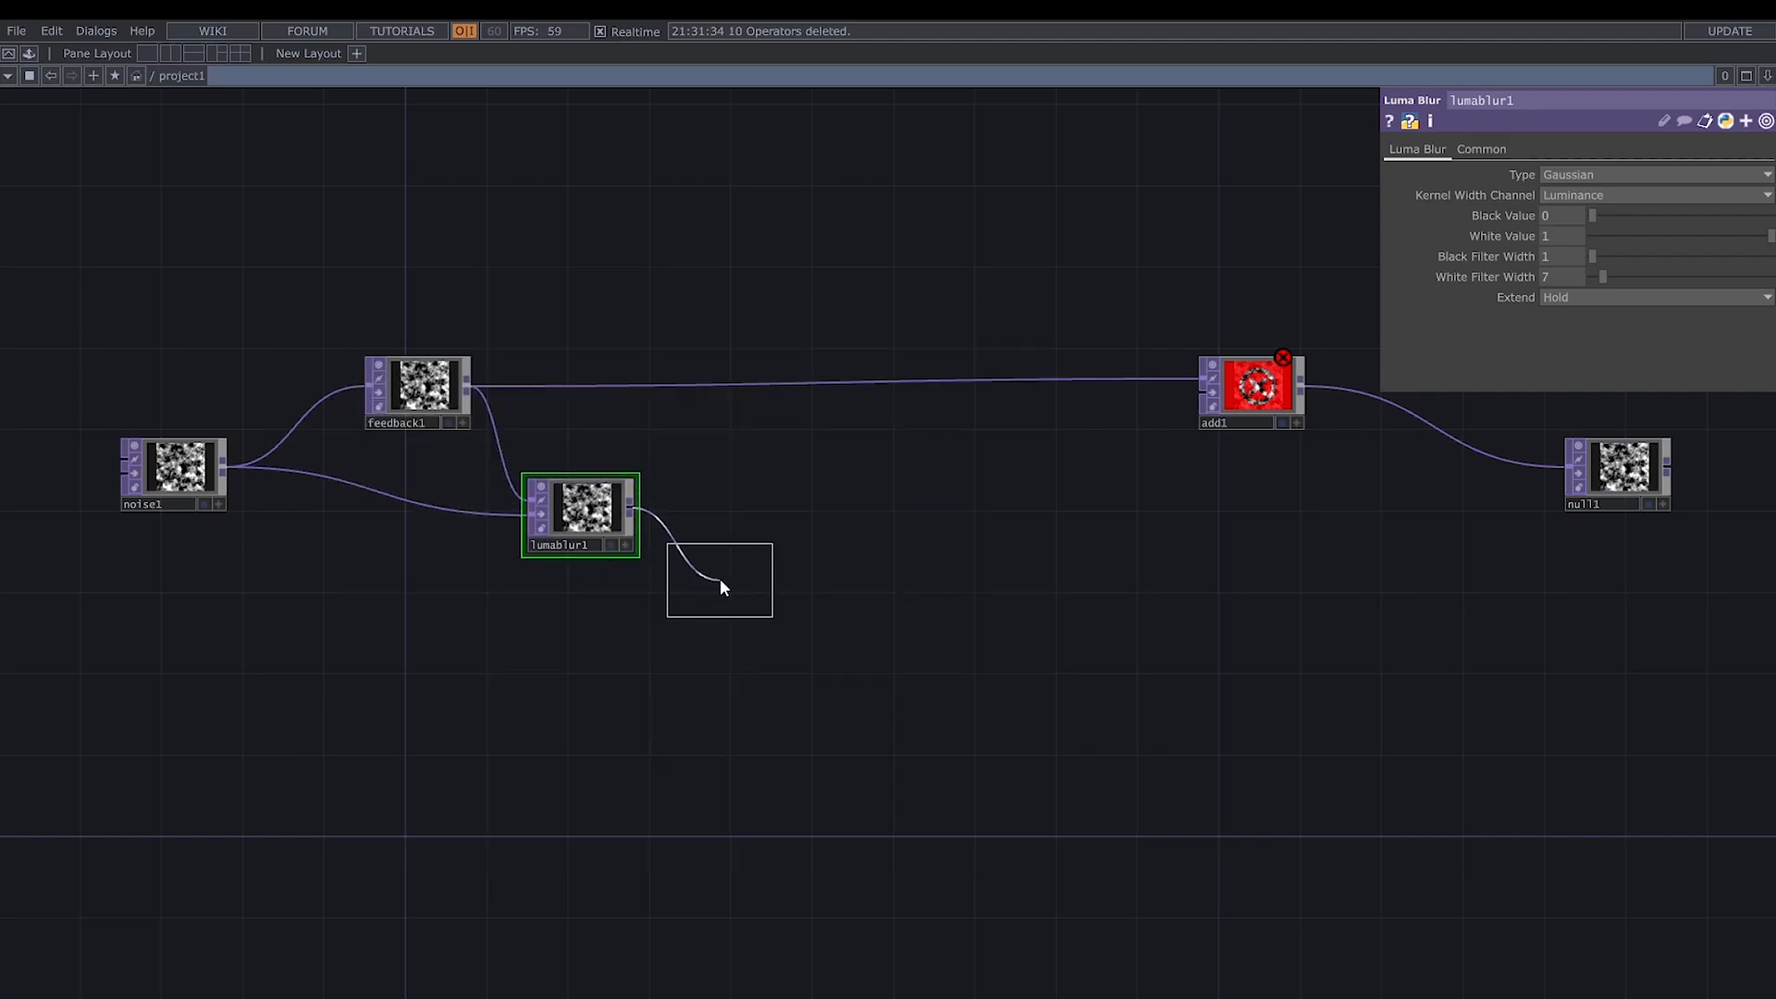
pyautogui.click(730, 590)
pyautogui.moveTo(730, 591); pyautogui.dragTo(748, 651)
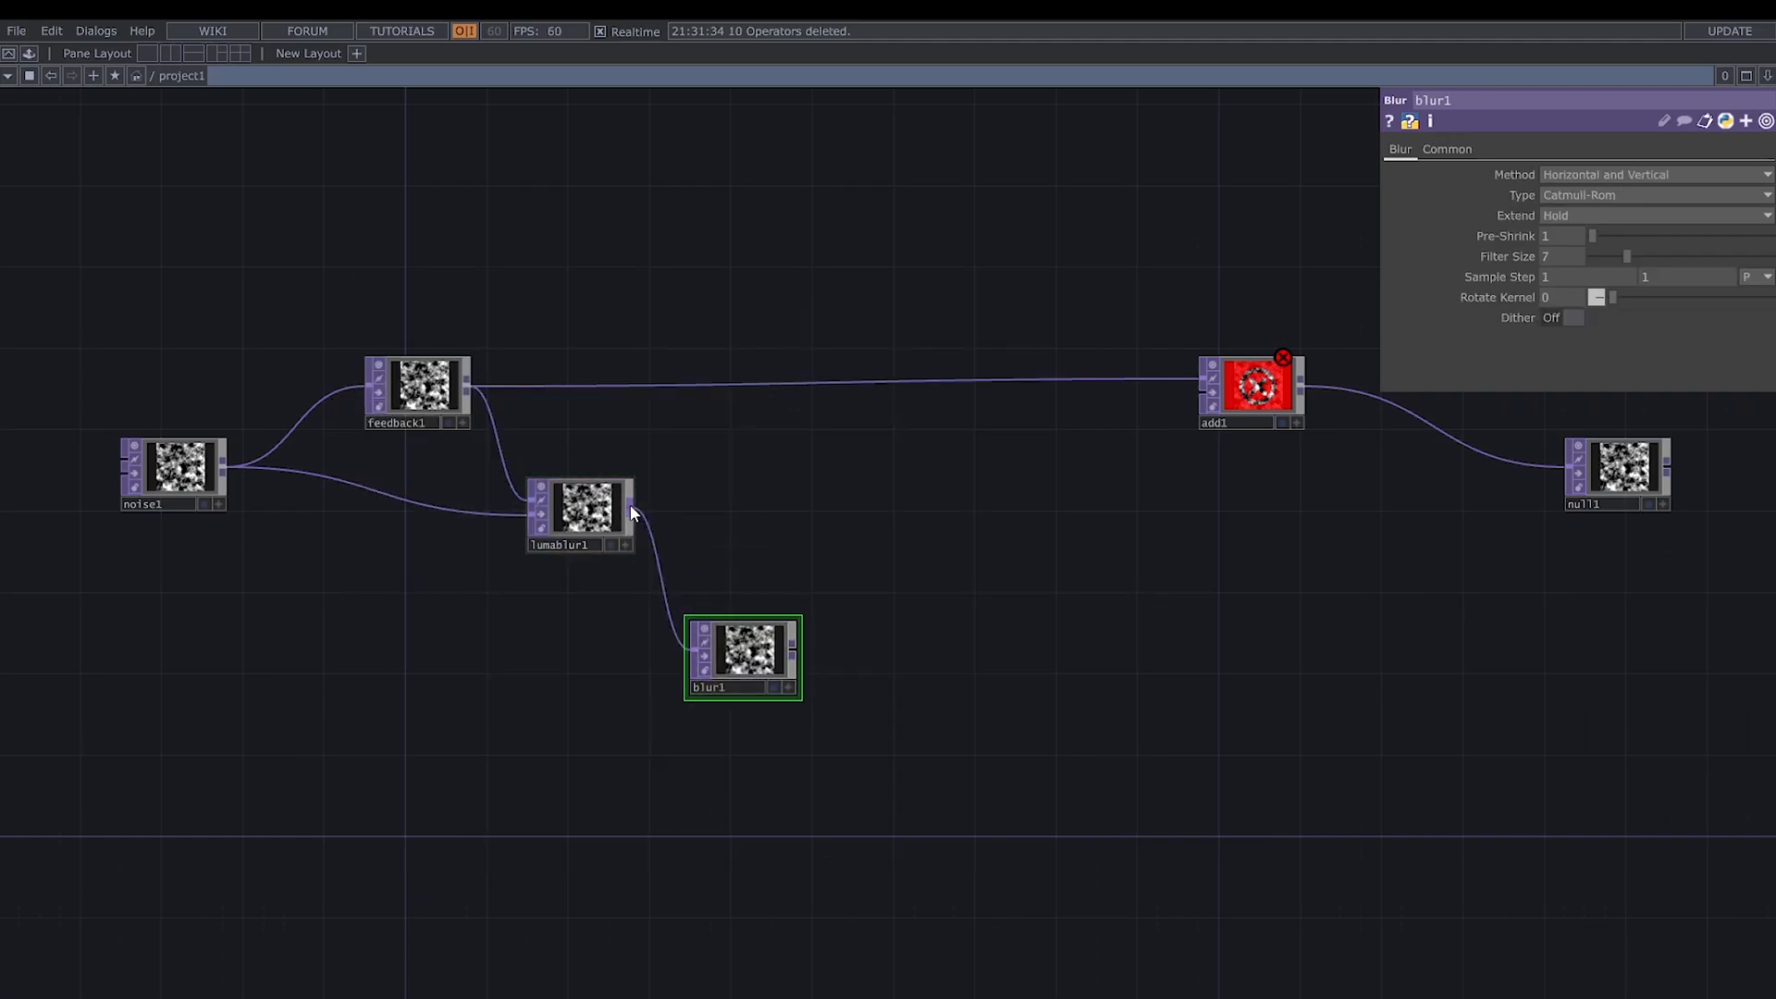
# - Branch a Subtract TOP off lumablur1 and connect blur1 to its second input
pyautogui.click(630, 507)
pyautogui.click(786, 531)
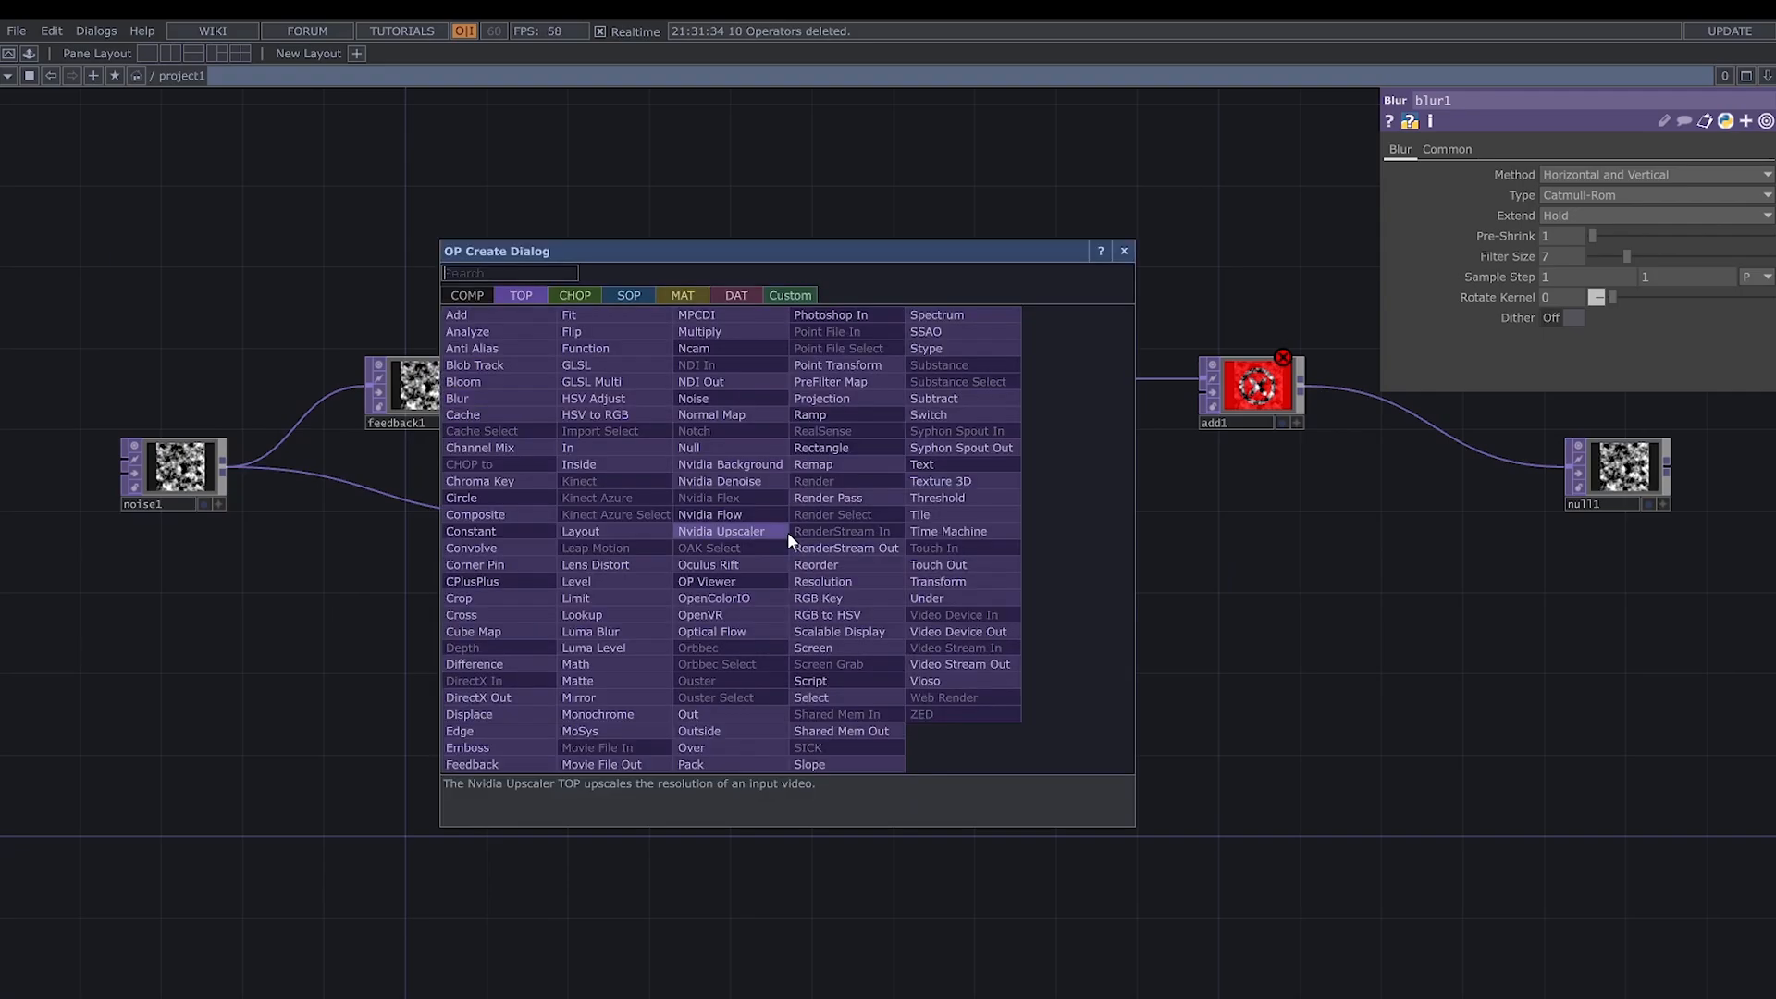
pyautogui.write('su')
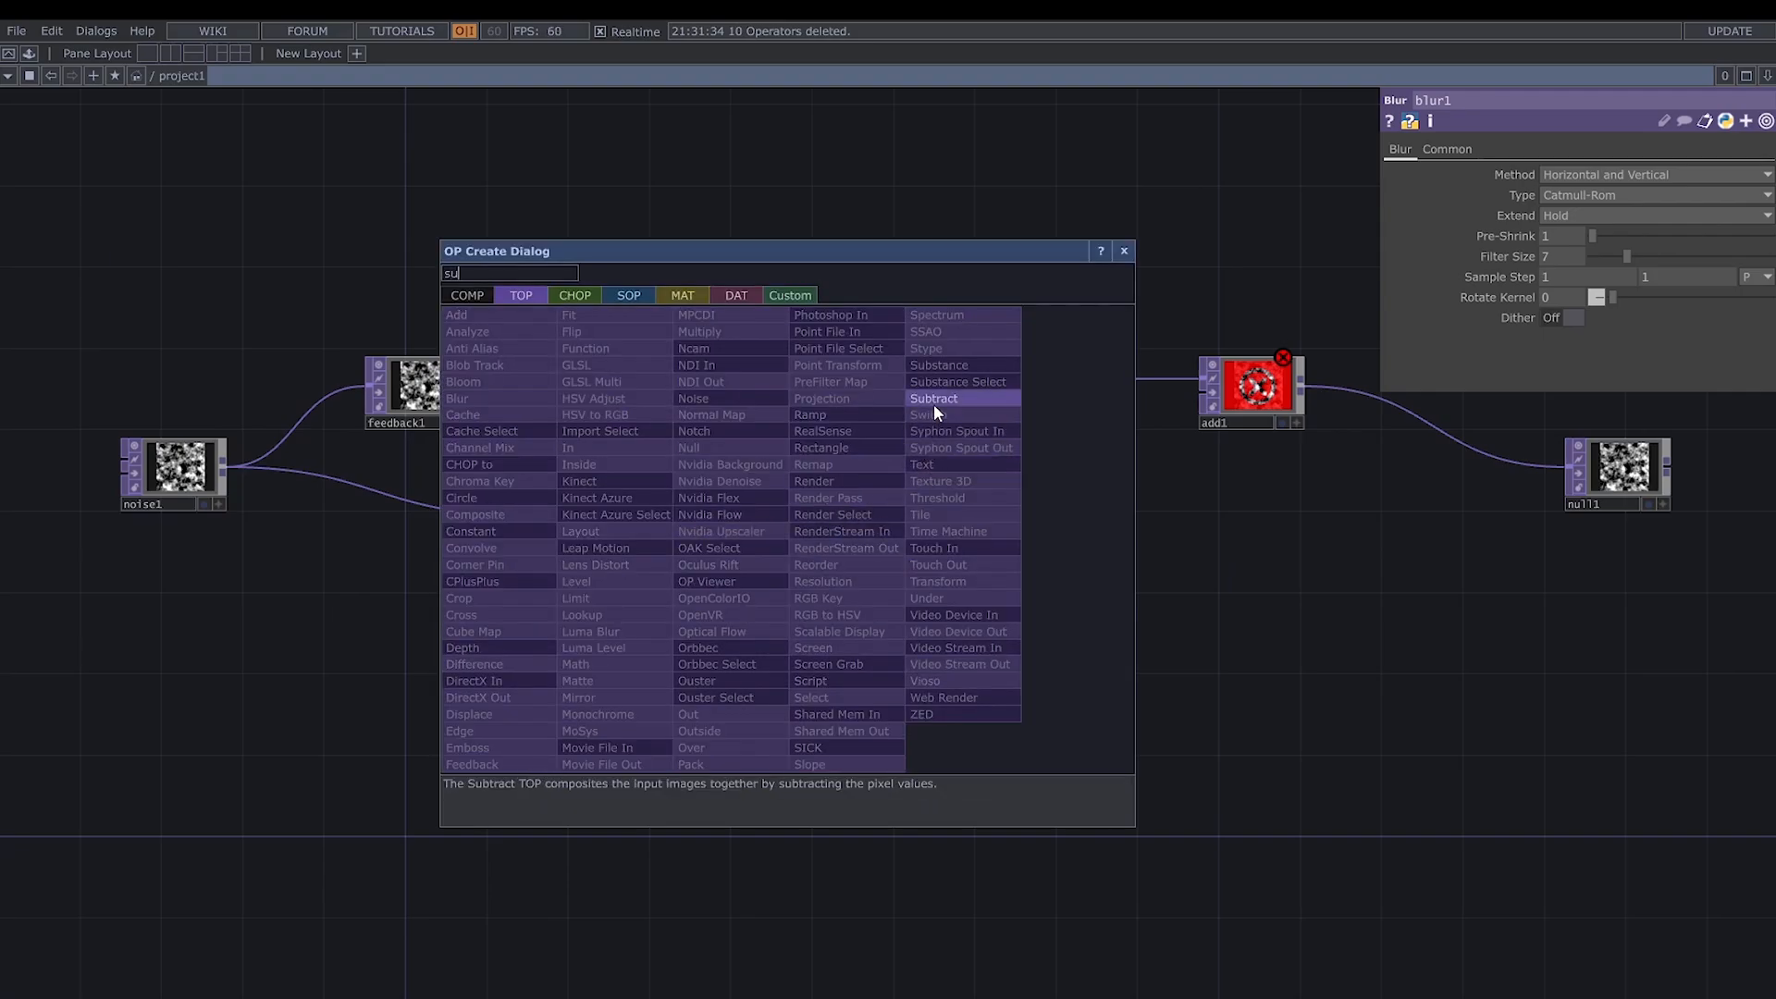
pyautogui.click(934, 401)
pyautogui.click(921, 559)
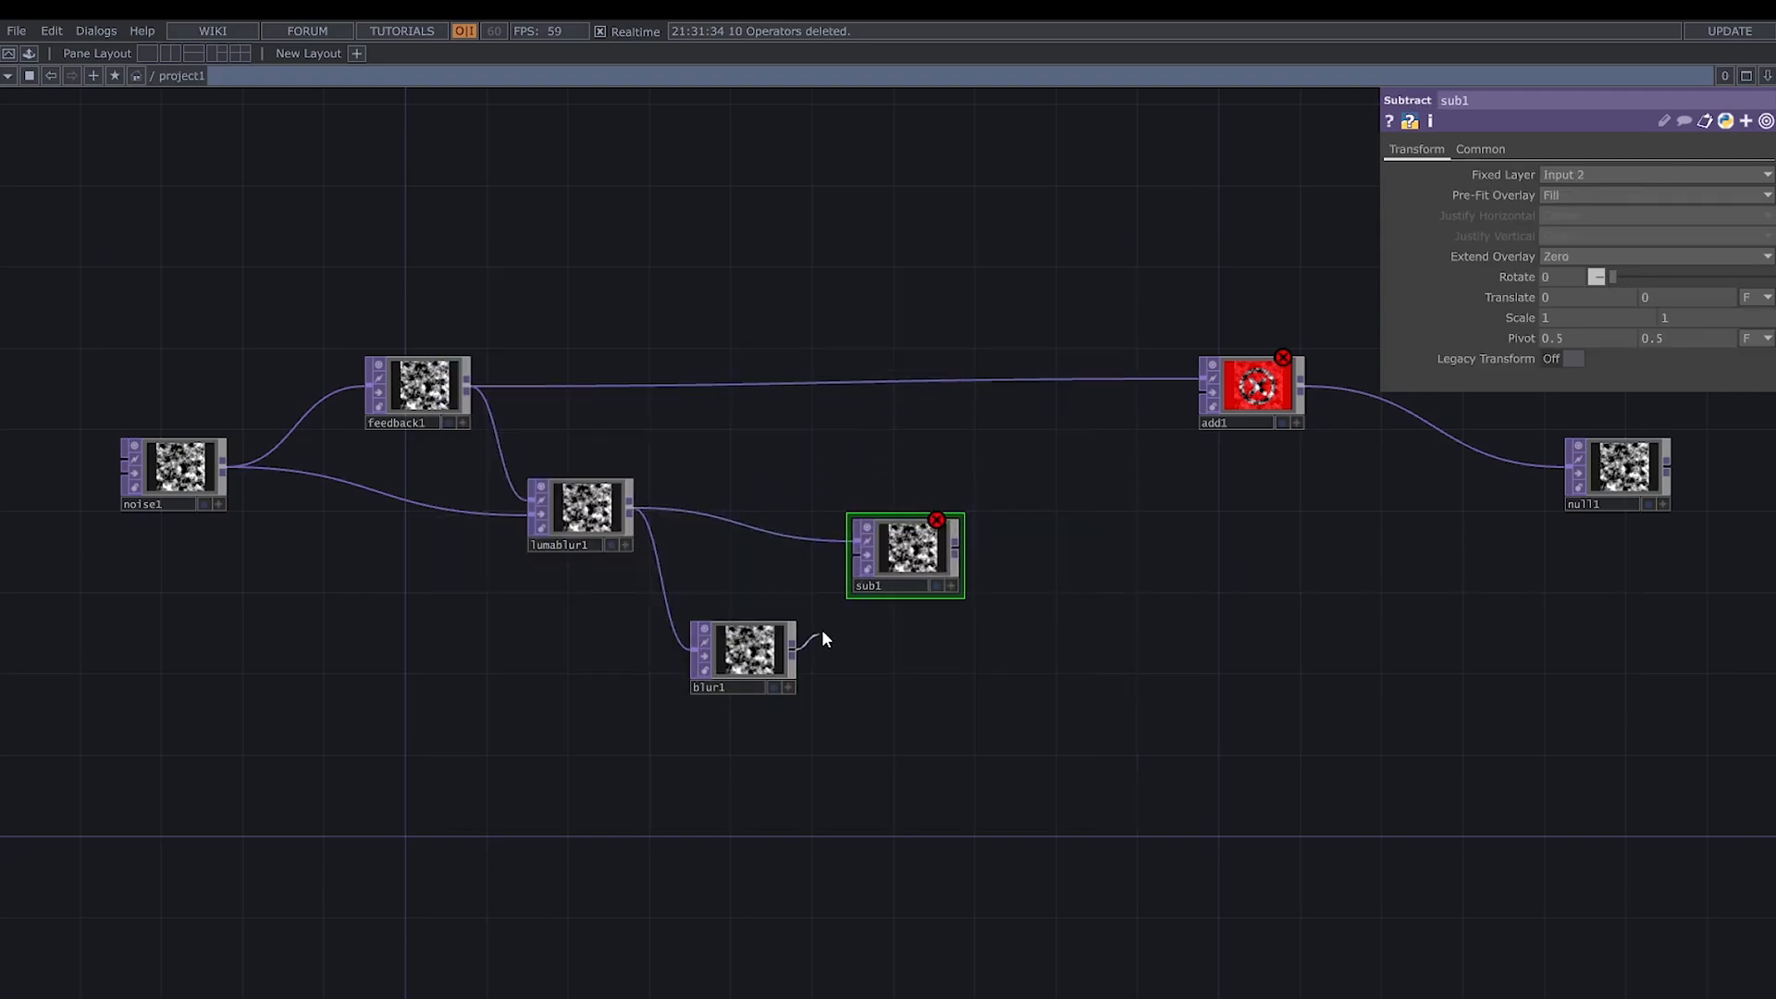
pyautogui.moveTo(792, 648); pyautogui.dragTo(942, 557)
# - Add a Math TOP fed by sub1 and place it beside that node
pyautogui.click(958, 551)
pyautogui.click(1017, 546)
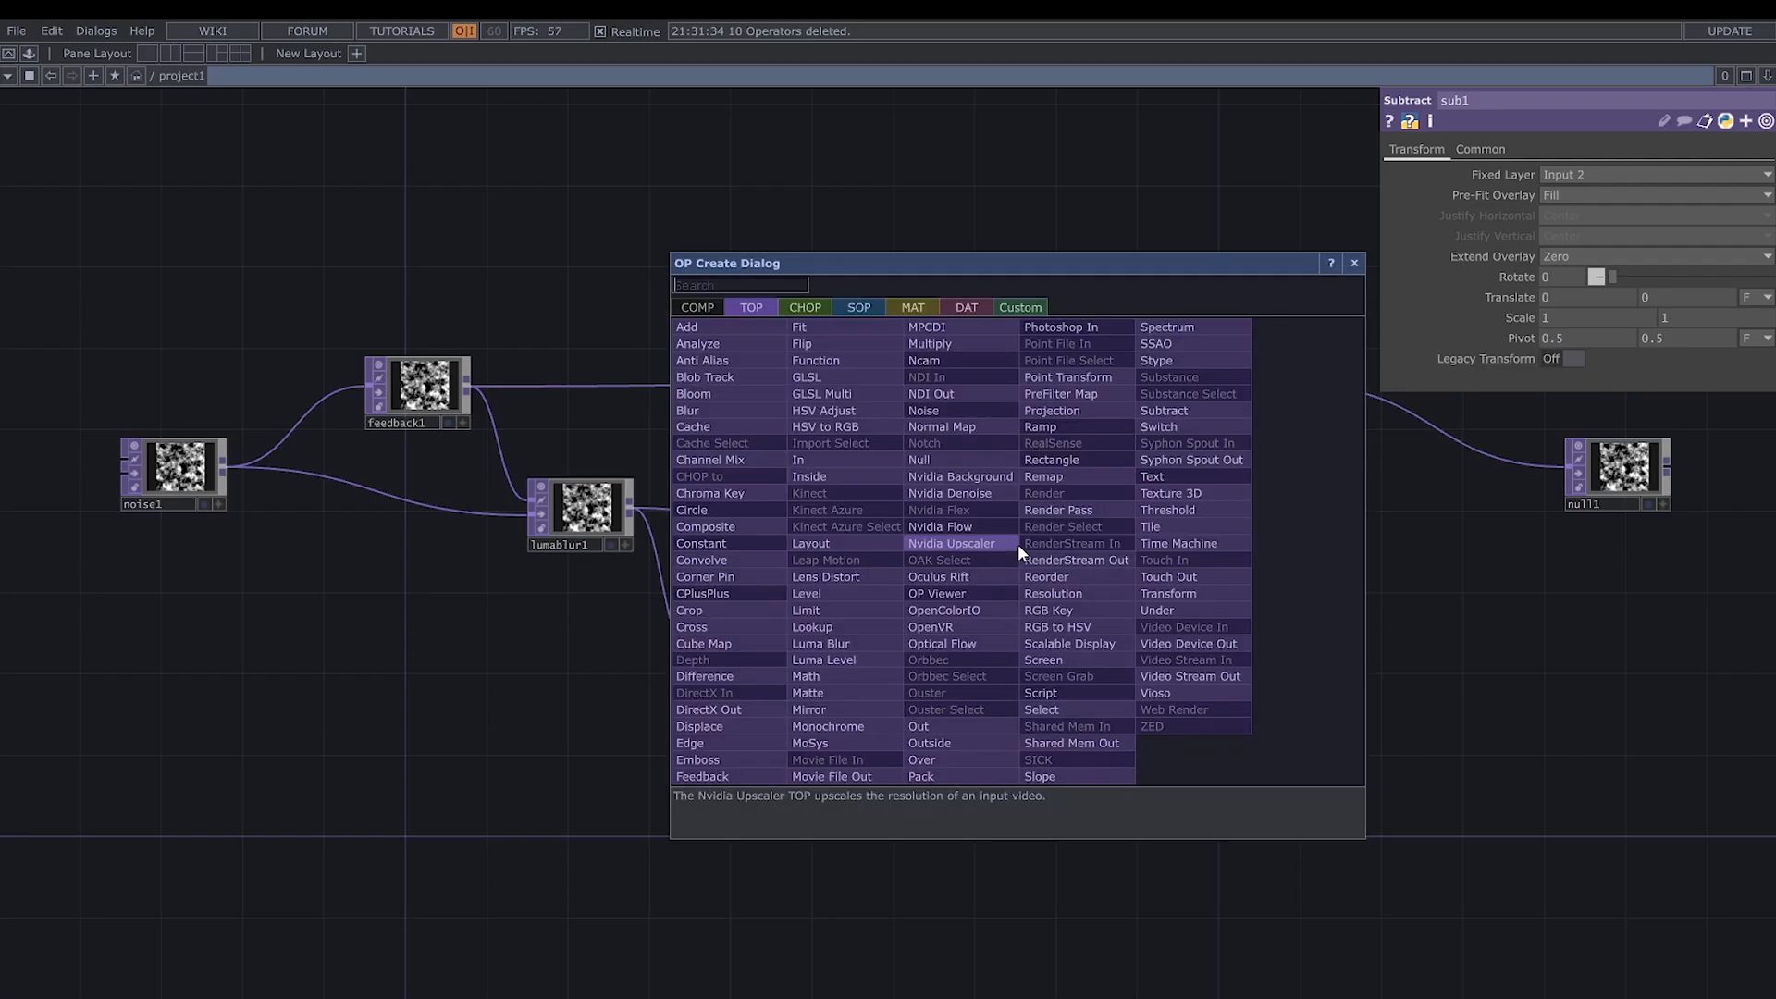
pyautogui.write('math')
pyautogui.click(871, 677)
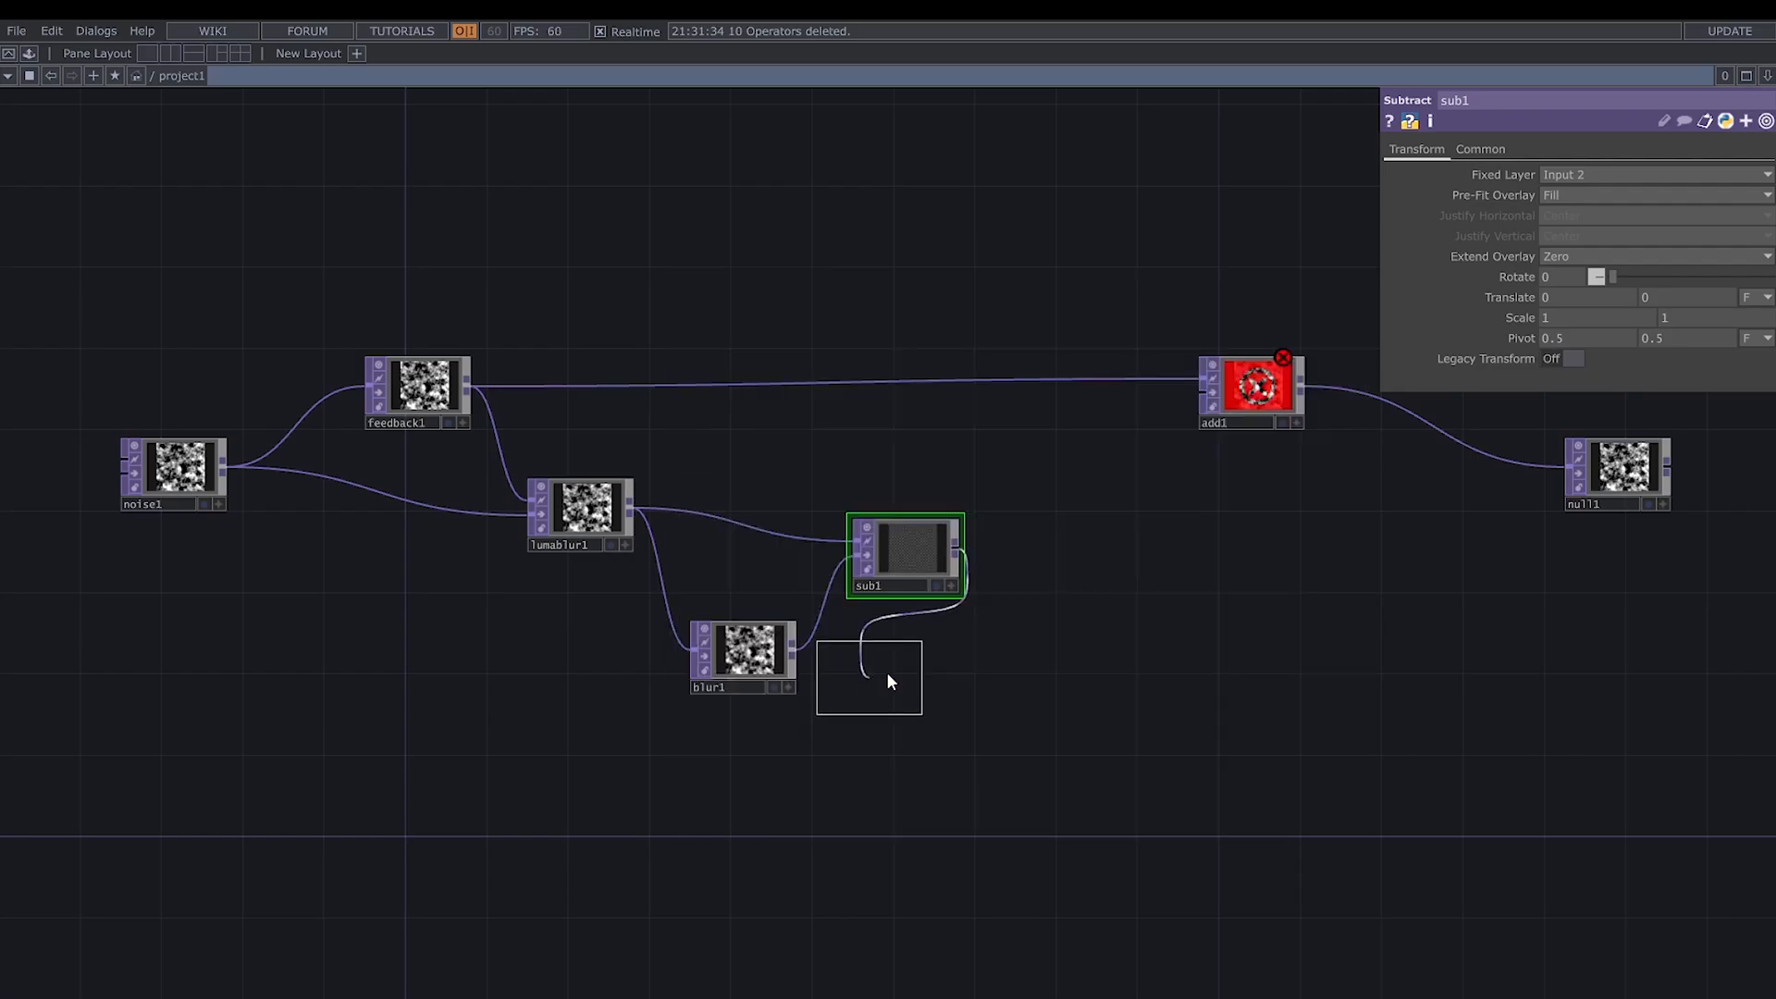
pyautogui.click(1072, 534)
# - Insert a Level TOP between feedback1 and add1, and connect math1 to add1's second input
pyautogui.moveTo(1247, 408); pyautogui.dragTo(1288, 388)
pyautogui.rightClick(1169, 359)
pyautogui.click(1180, 344)
pyautogui.write('leve')
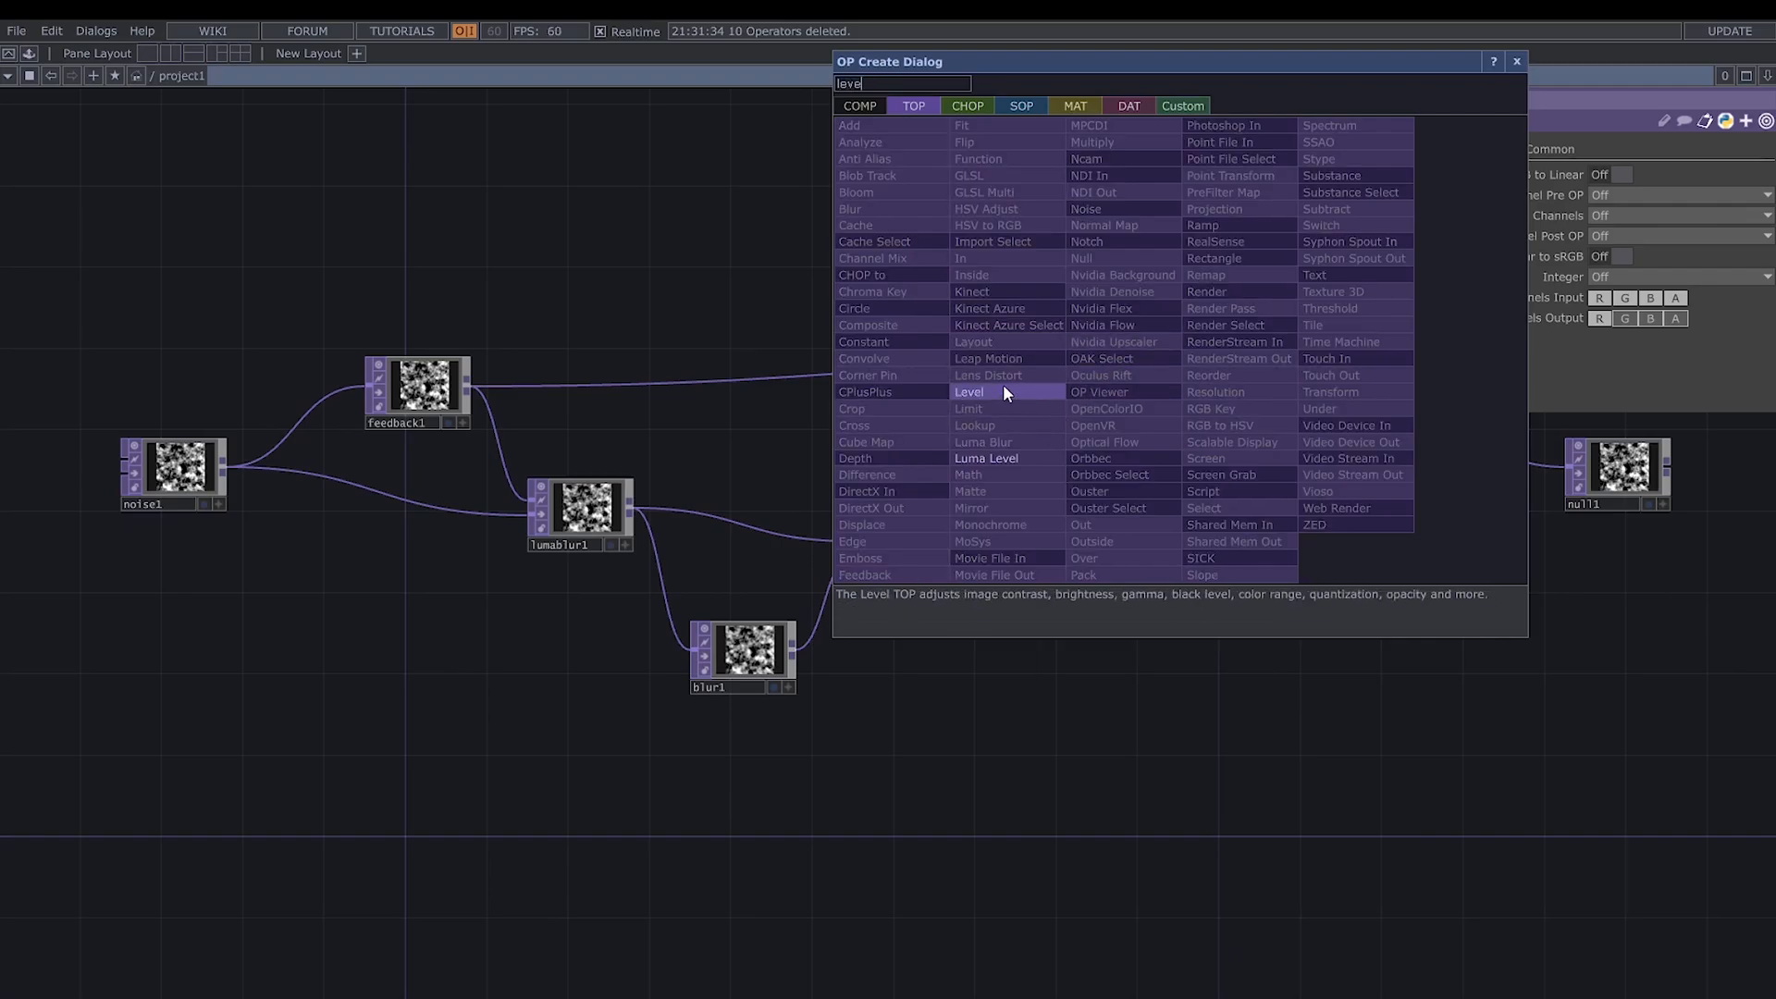
pyautogui.click(1003, 392)
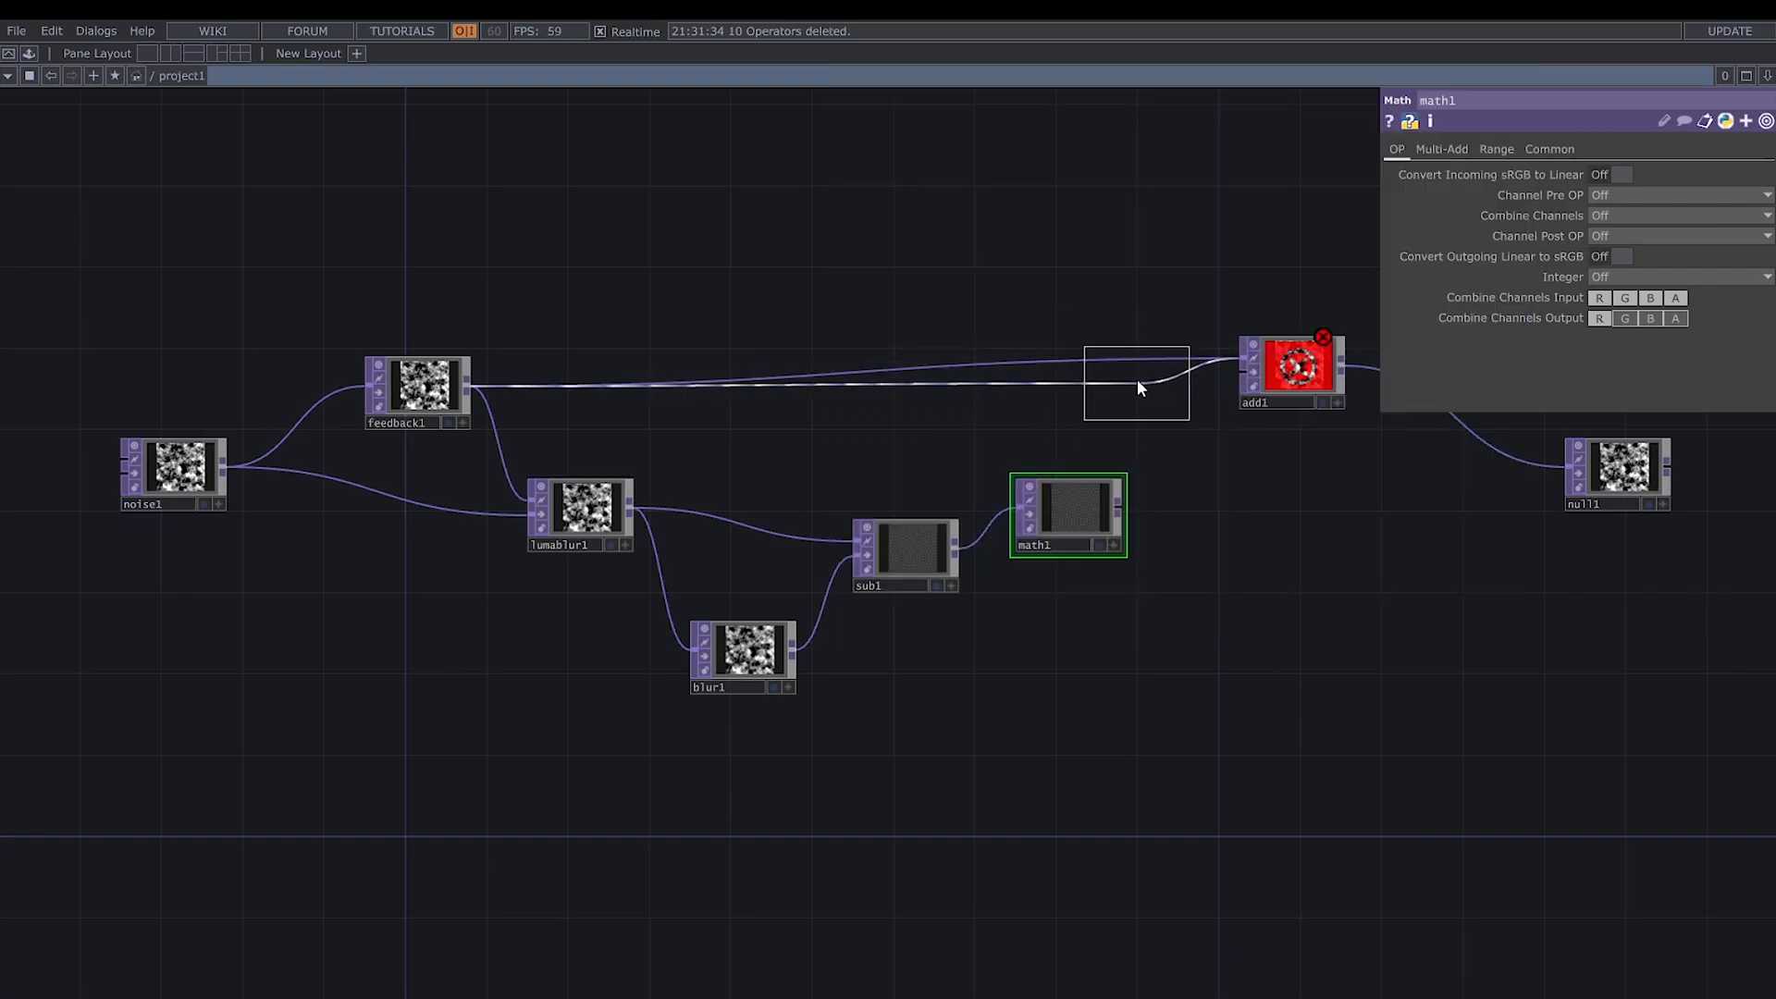
pyautogui.click(1136, 380)
pyautogui.moveTo(1118, 507)
pyautogui.mouseDown()
pyautogui.moveTo(1249, 370)
pyautogui.moveTo(1300, 451)
pyautogui.mouseUp()
# - Move null1 further along and insert a second Noise TOP between add1 and null1
pyautogui.moveTo(1281, 600); pyautogui.dragTo(1062, 631)
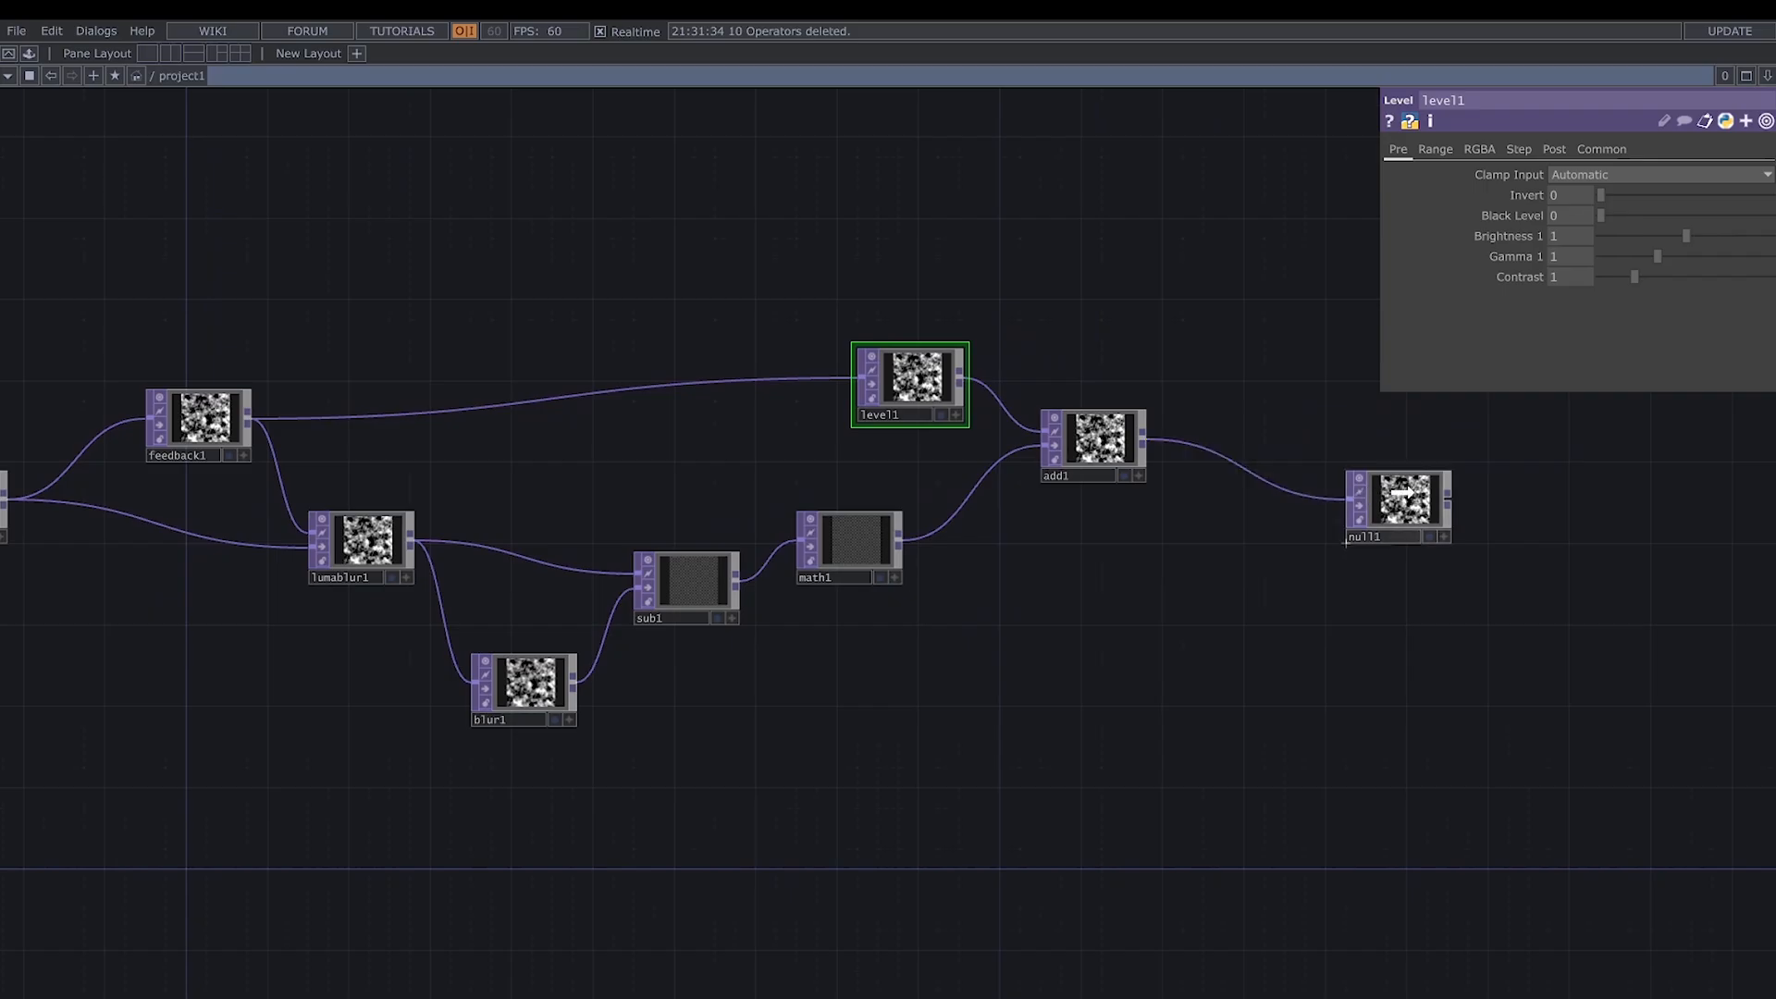
pyautogui.moveTo(1394, 506); pyautogui.dragTo(1473, 468)
pyautogui.rightClick(1299, 441)
pyautogui.click(1306, 433)
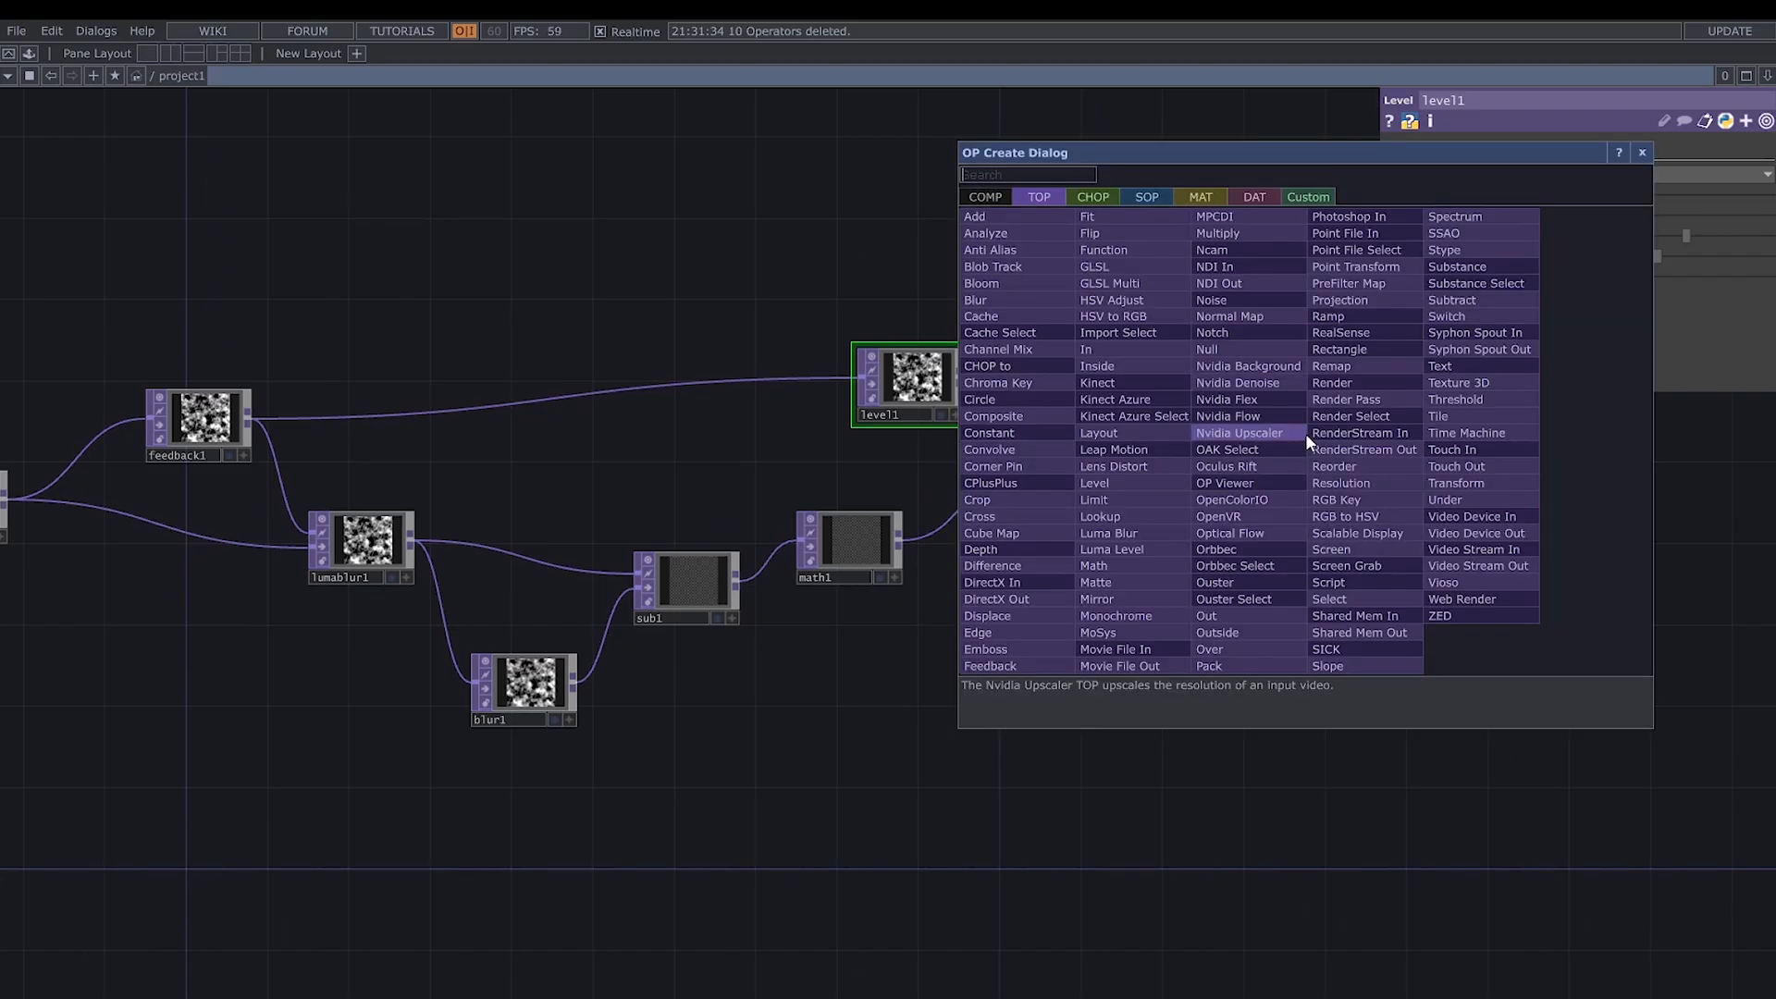
pyautogui.write('noi')
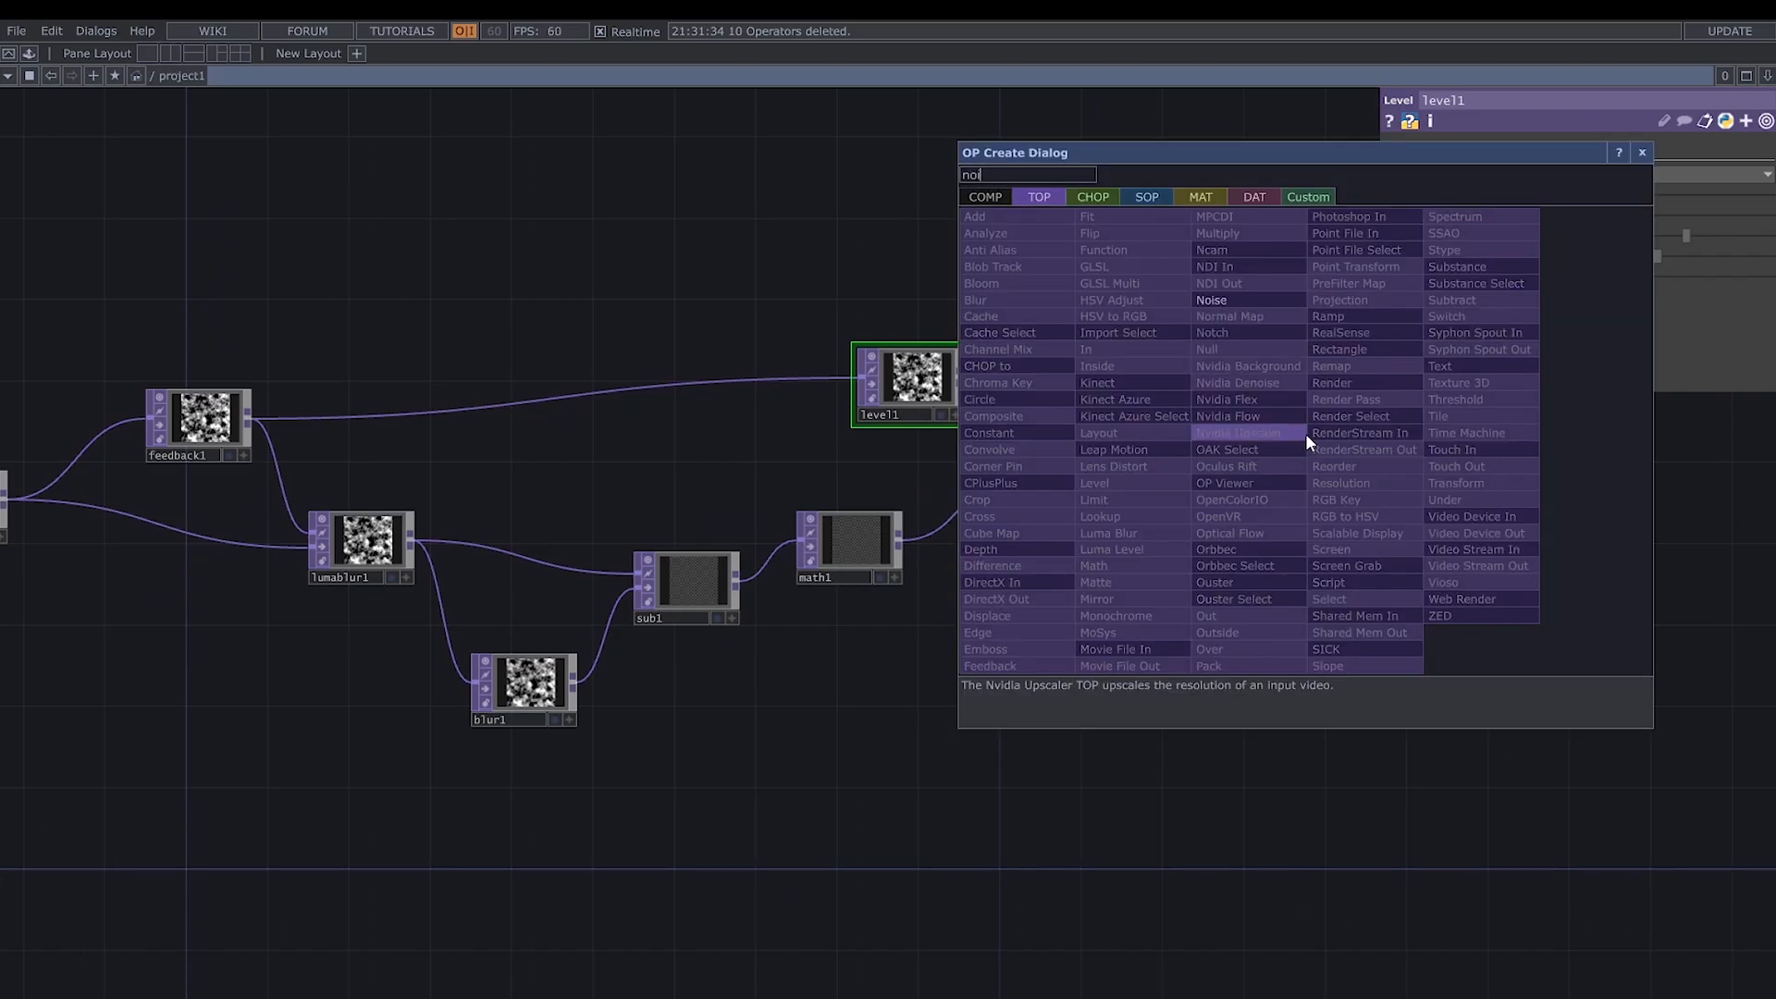
pyautogui.click(1236, 302)
pyautogui.click(1295, 446)
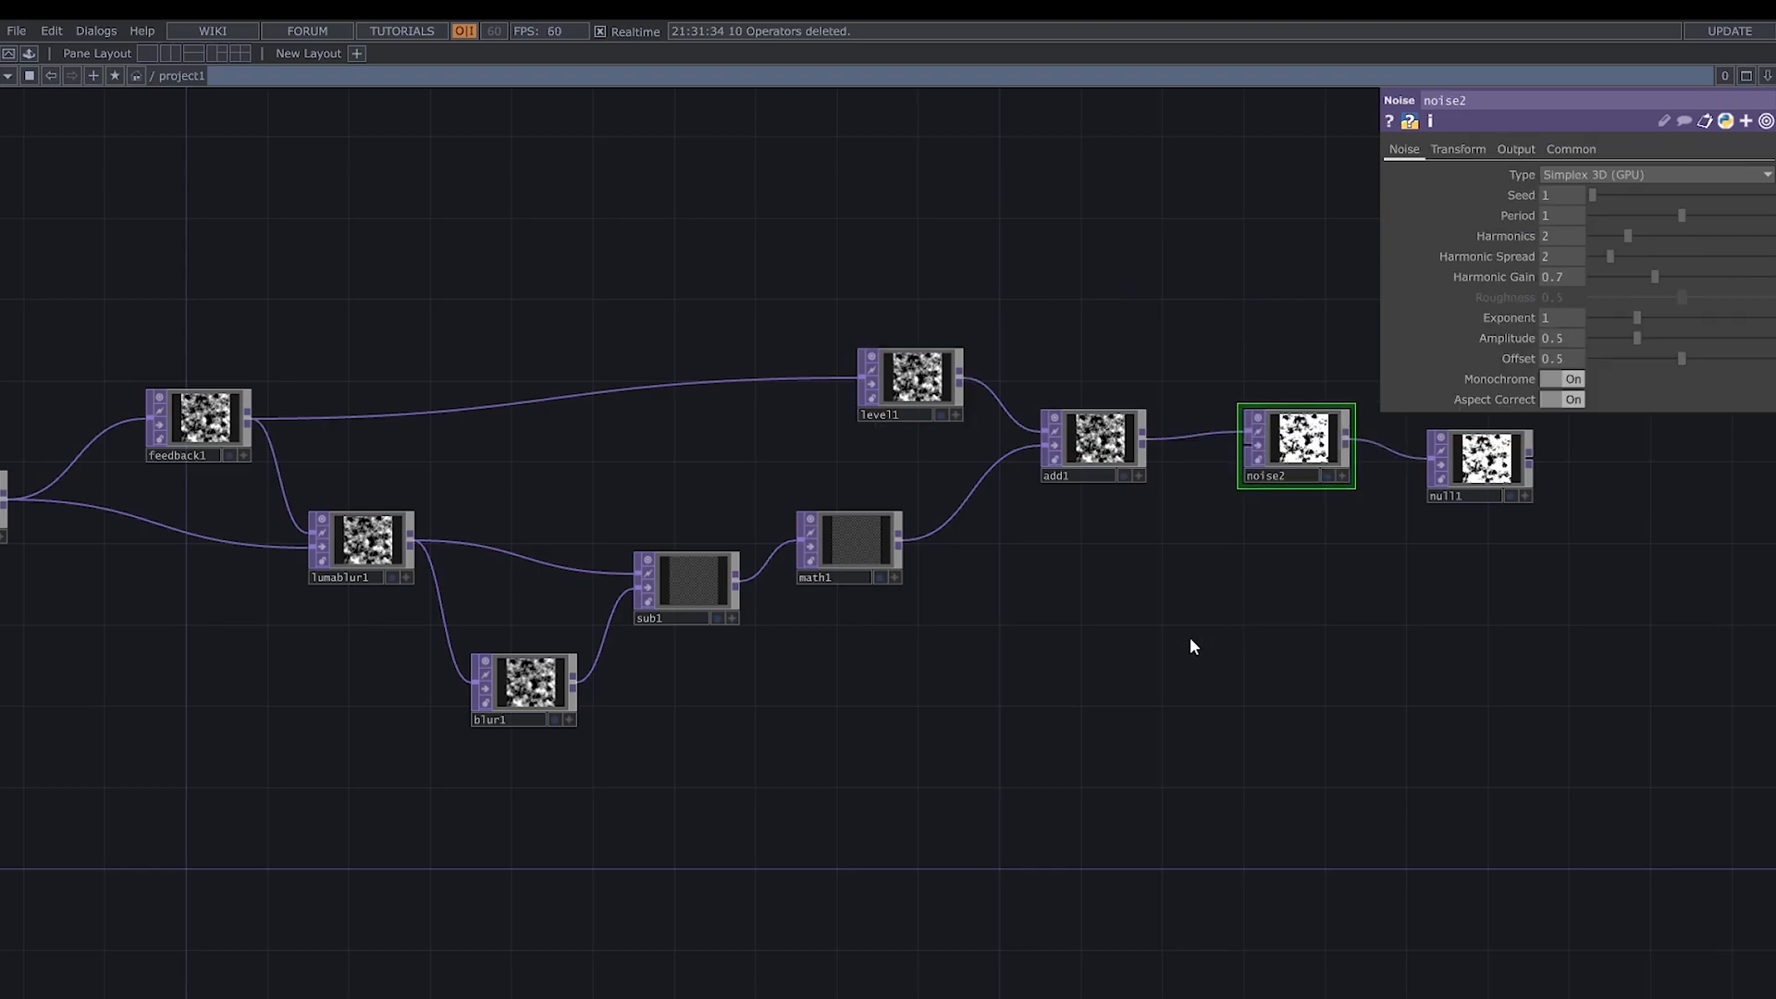
# - Set add1 as feedback1's Target TOP and display null1's output as the network background
pyautogui.press('h')
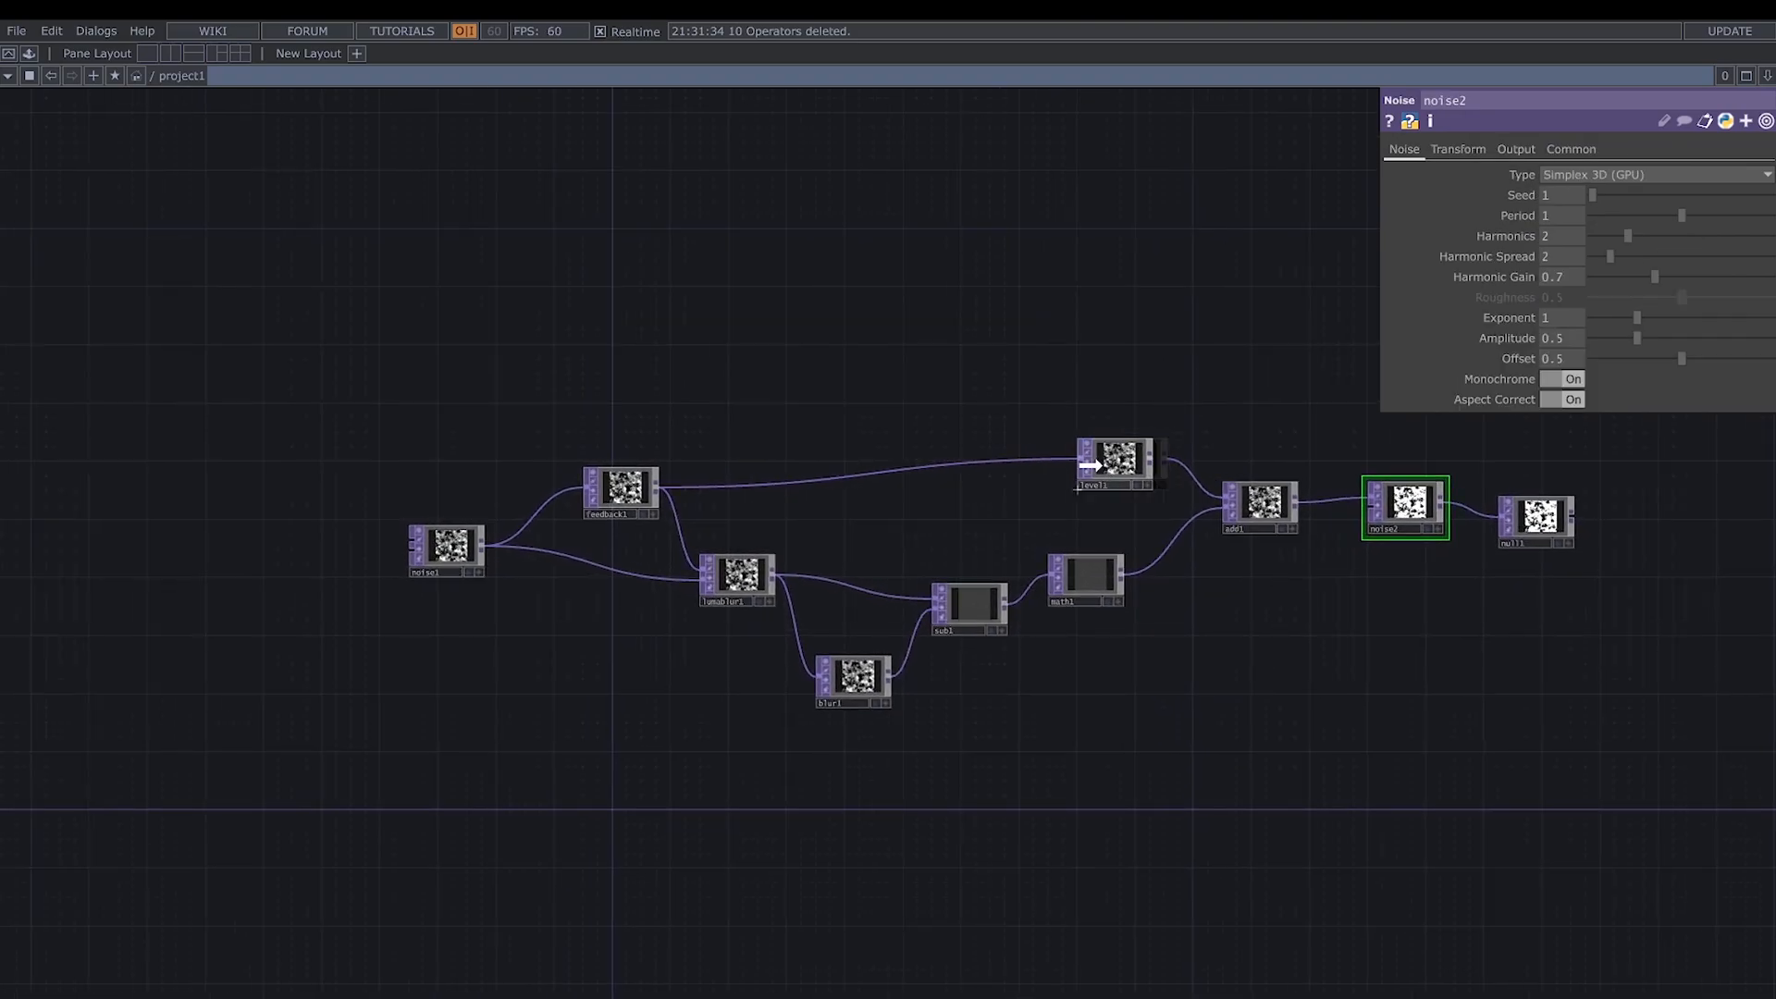
pyautogui.moveTo(1090, 465); pyautogui.dragTo(1076, 480)
pyautogui.moveTo(1261, 507); pyautogui.dragTo(638, 483)
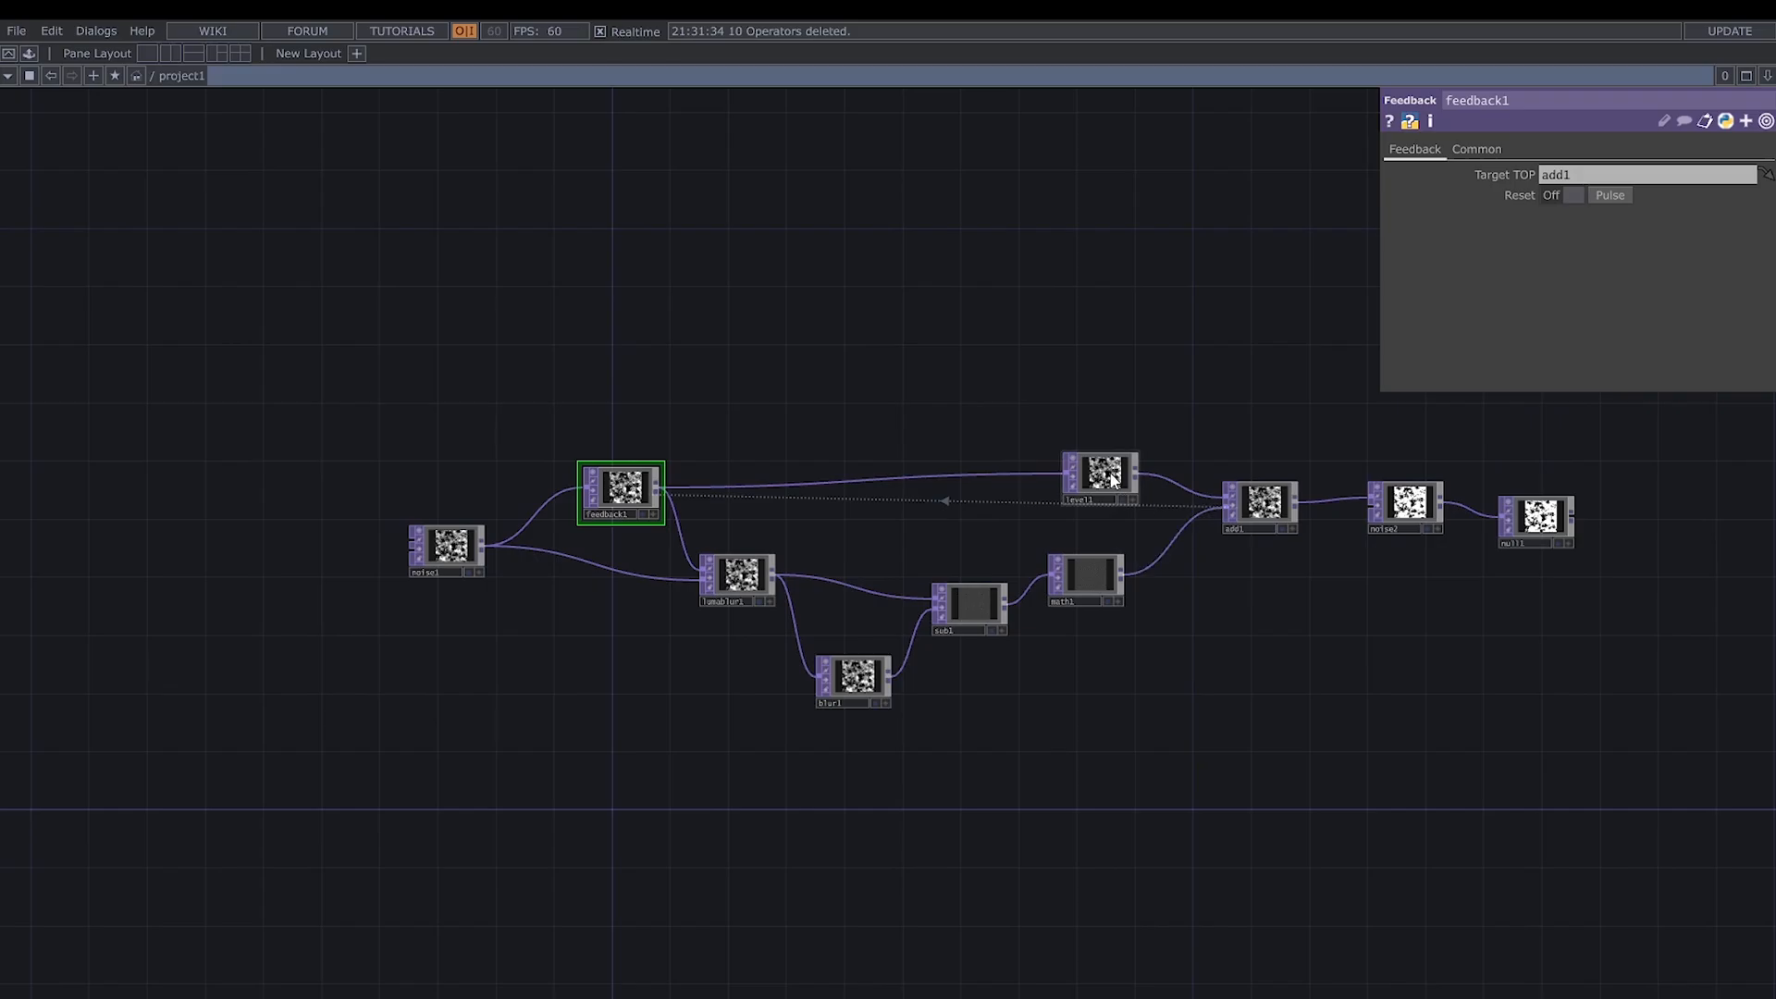
pyautogui.moveTo(1111, 477); pyautogui.dragTo(1111, 462)
pyautogui.moveTo(1251, 673); pyautogui.dragTo(1187, 698)
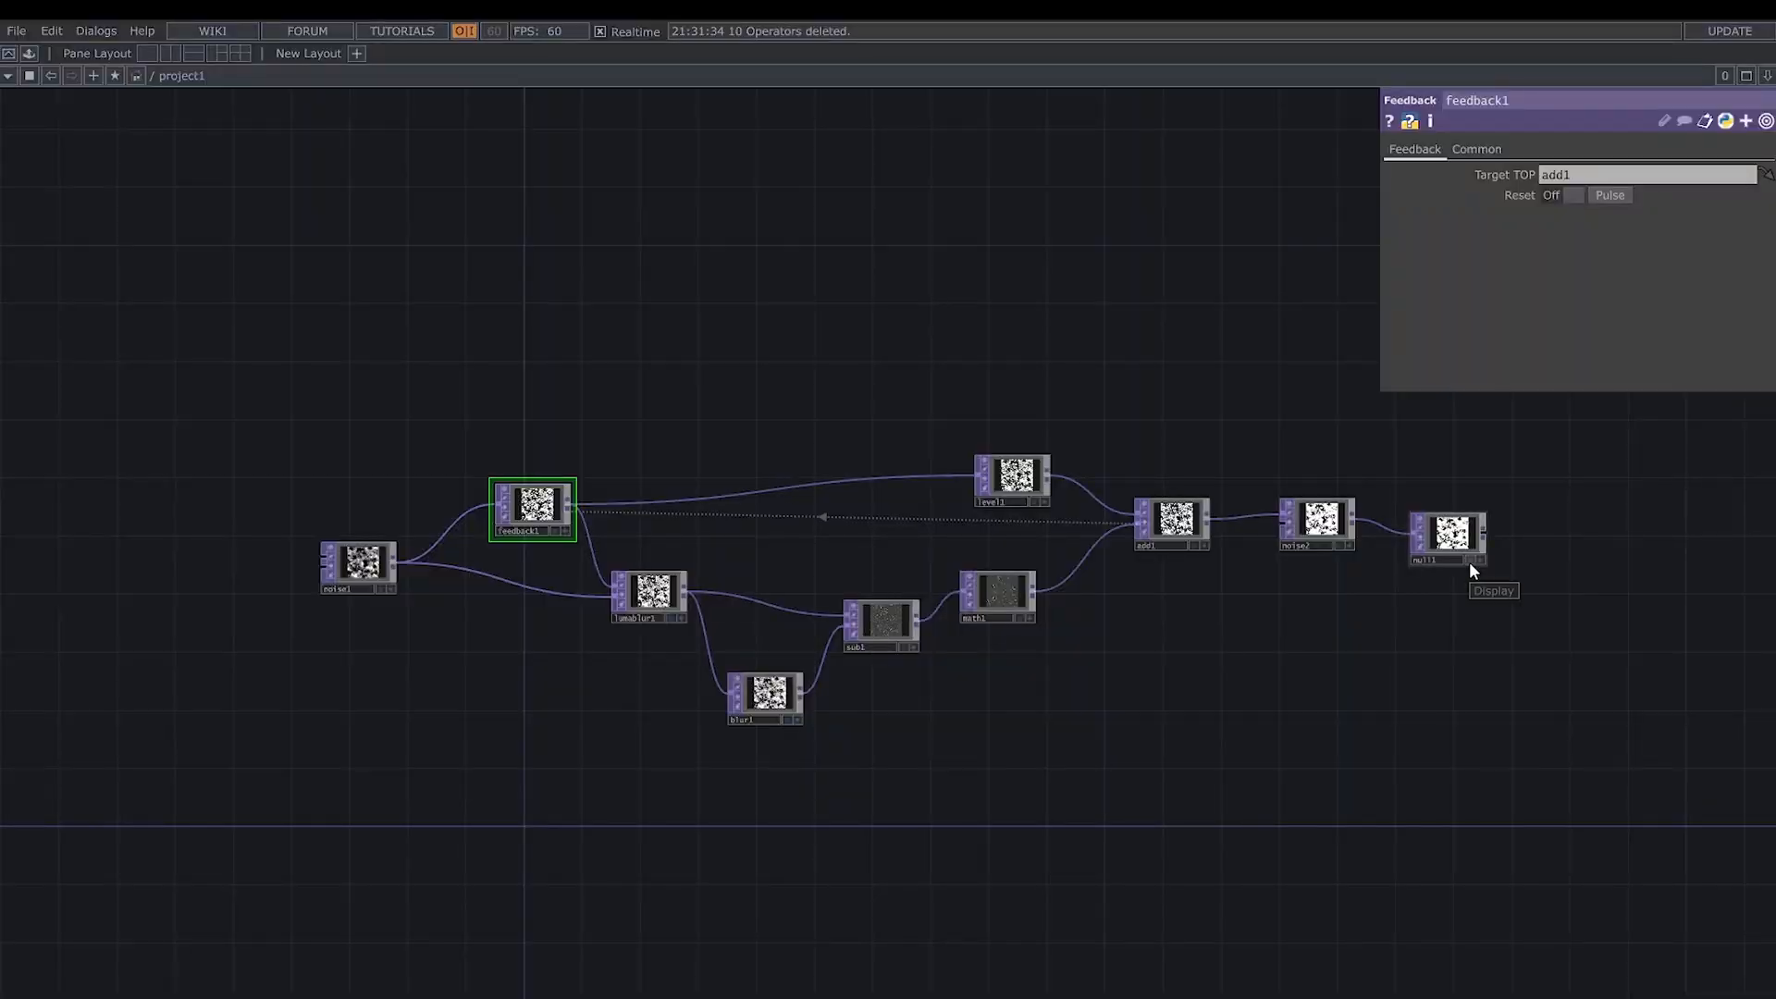
pyautogui.click(1470, 560)
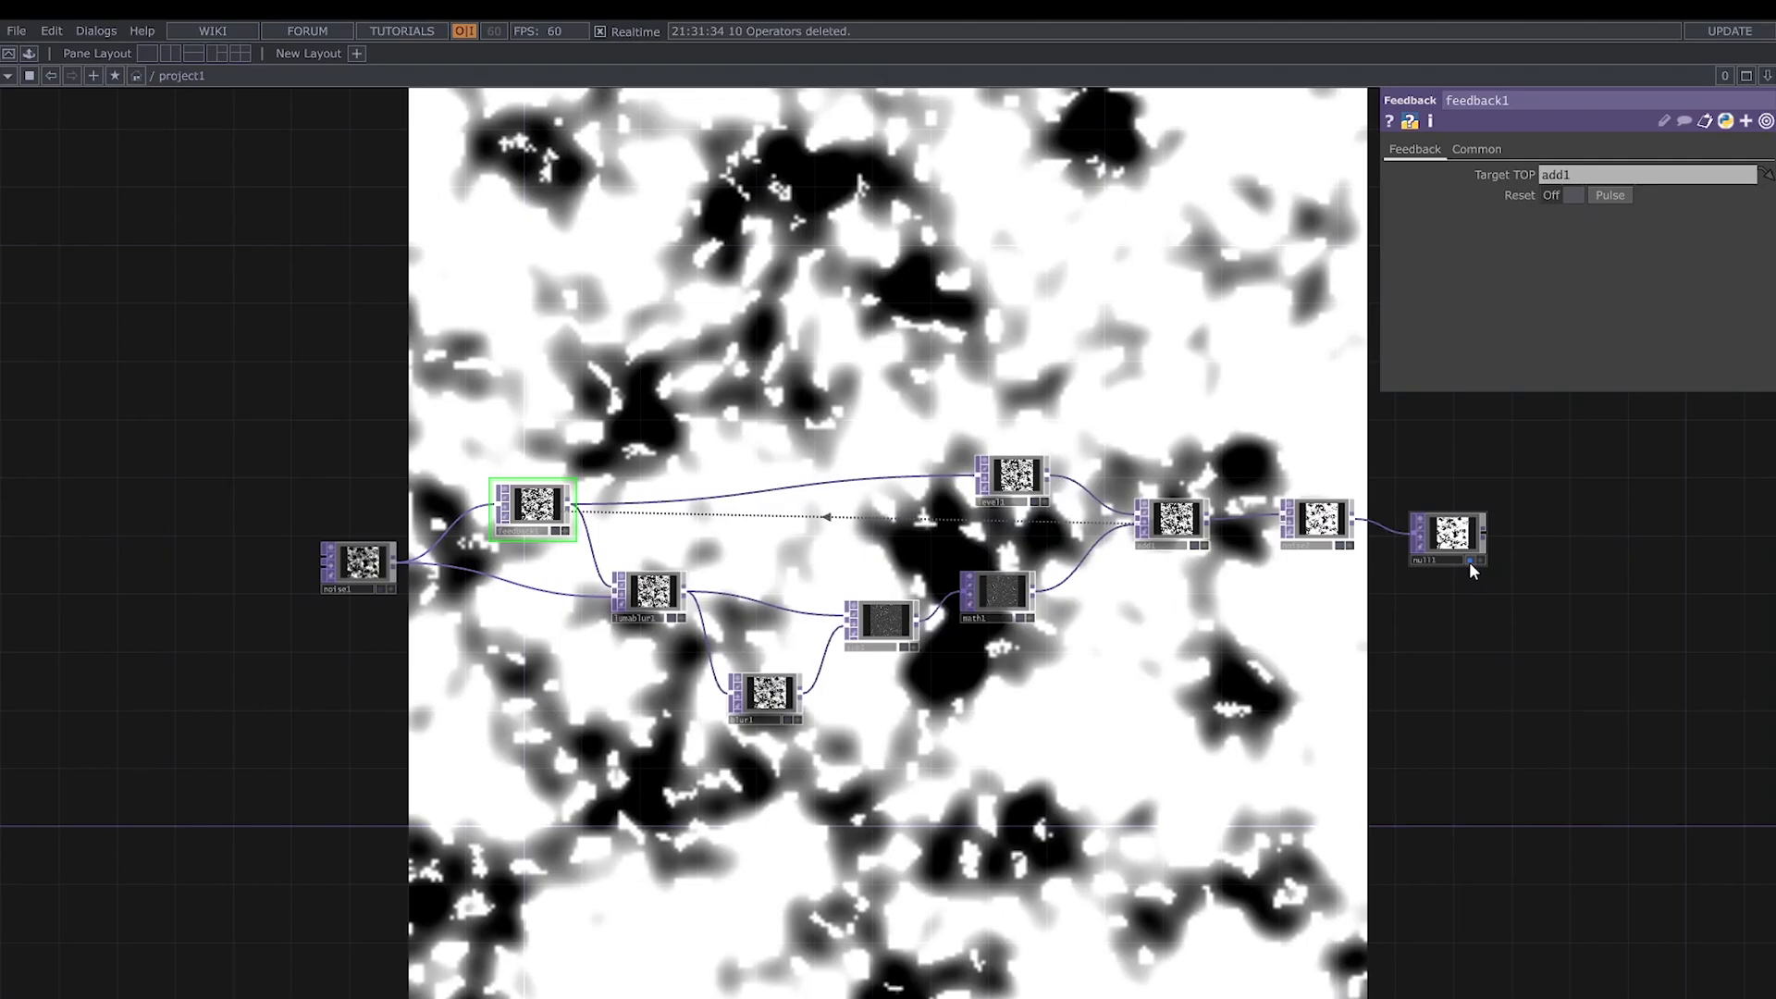
# - Set noise1's output resolution to 1280 by 1280
pyautogui.scroll(2, 523, 620)
pyautogui.click(289, 544)
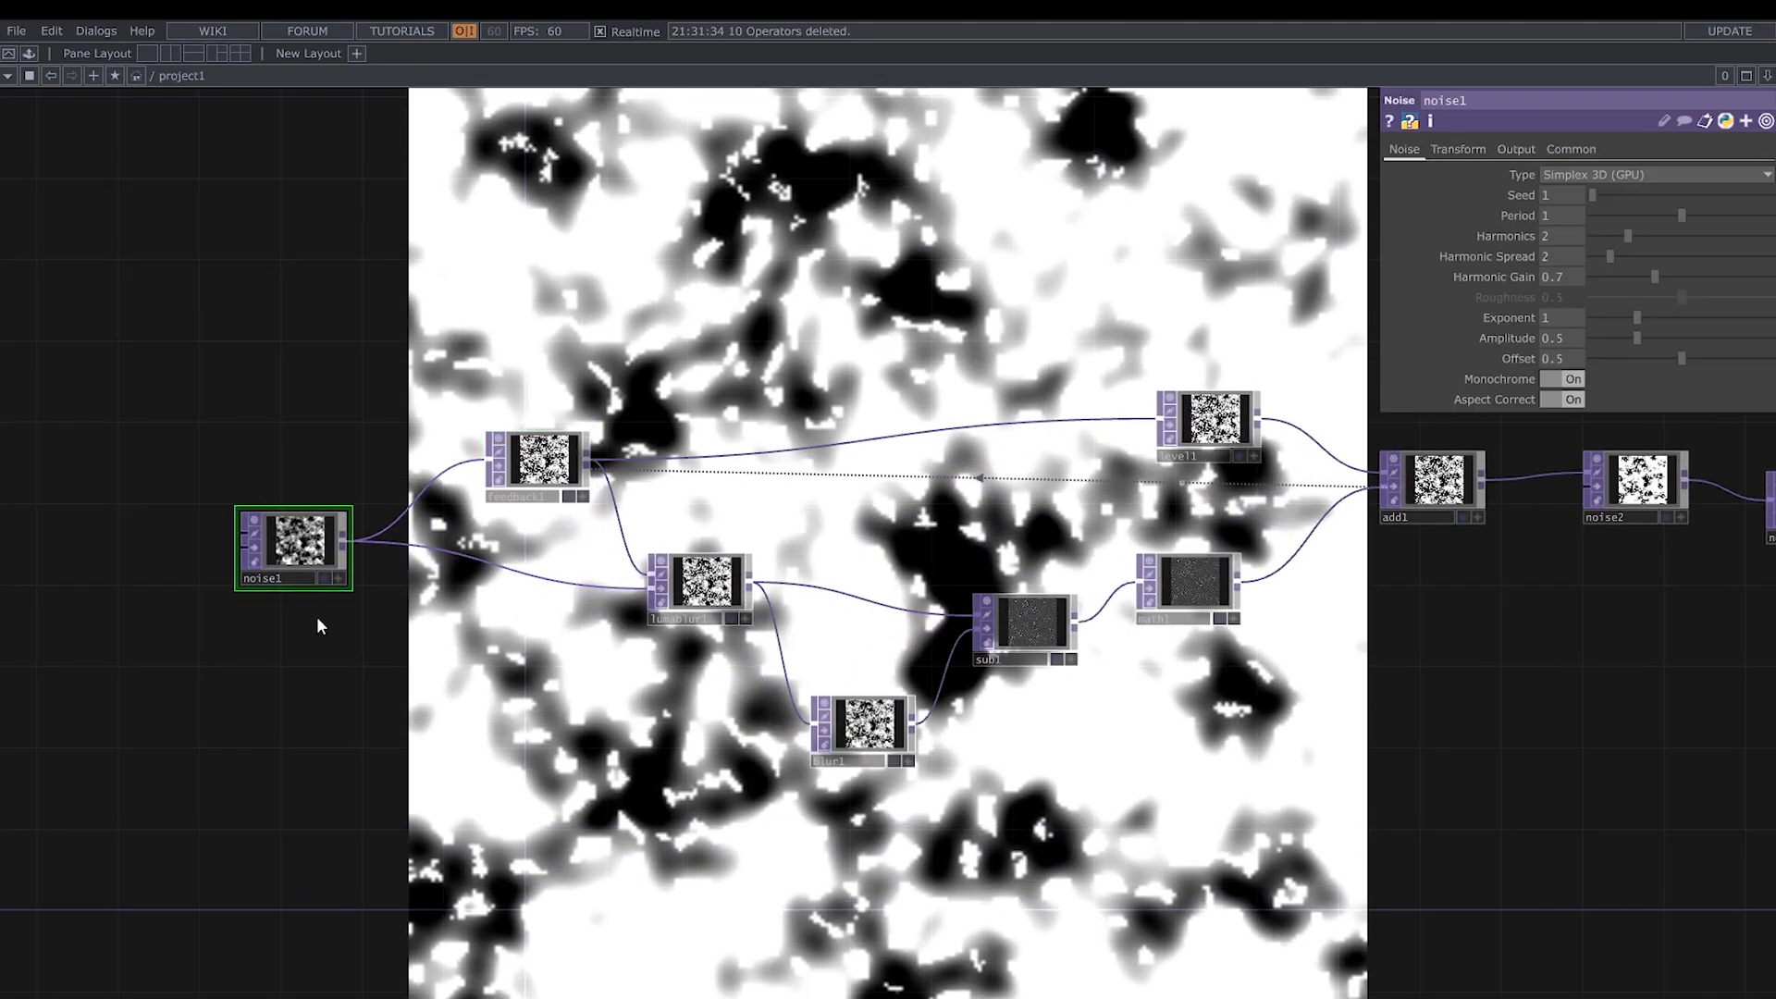
pyautogui.scroll(2, 317, 616)
pyautogui.moveTo(317, 616); pyautogui.dragTo(806, 821)
pyautogui.click(1571, 149)
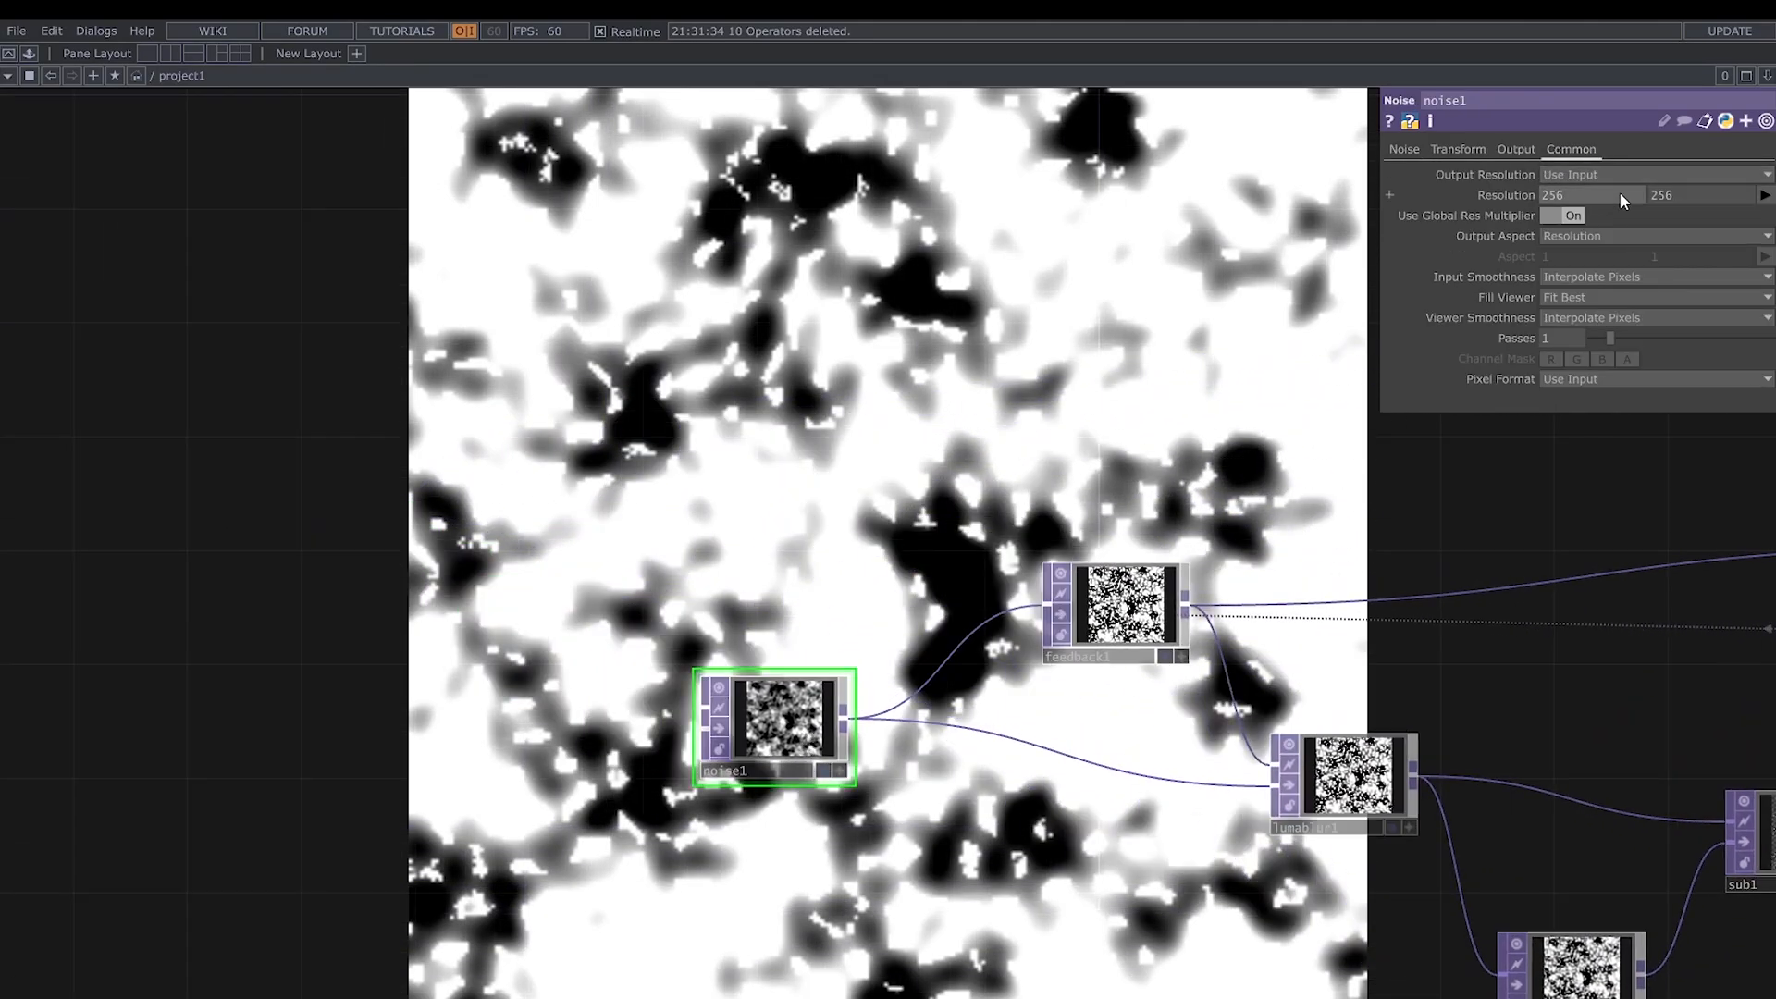
pyautogui.write('1280')
pyautogui.press('Return')
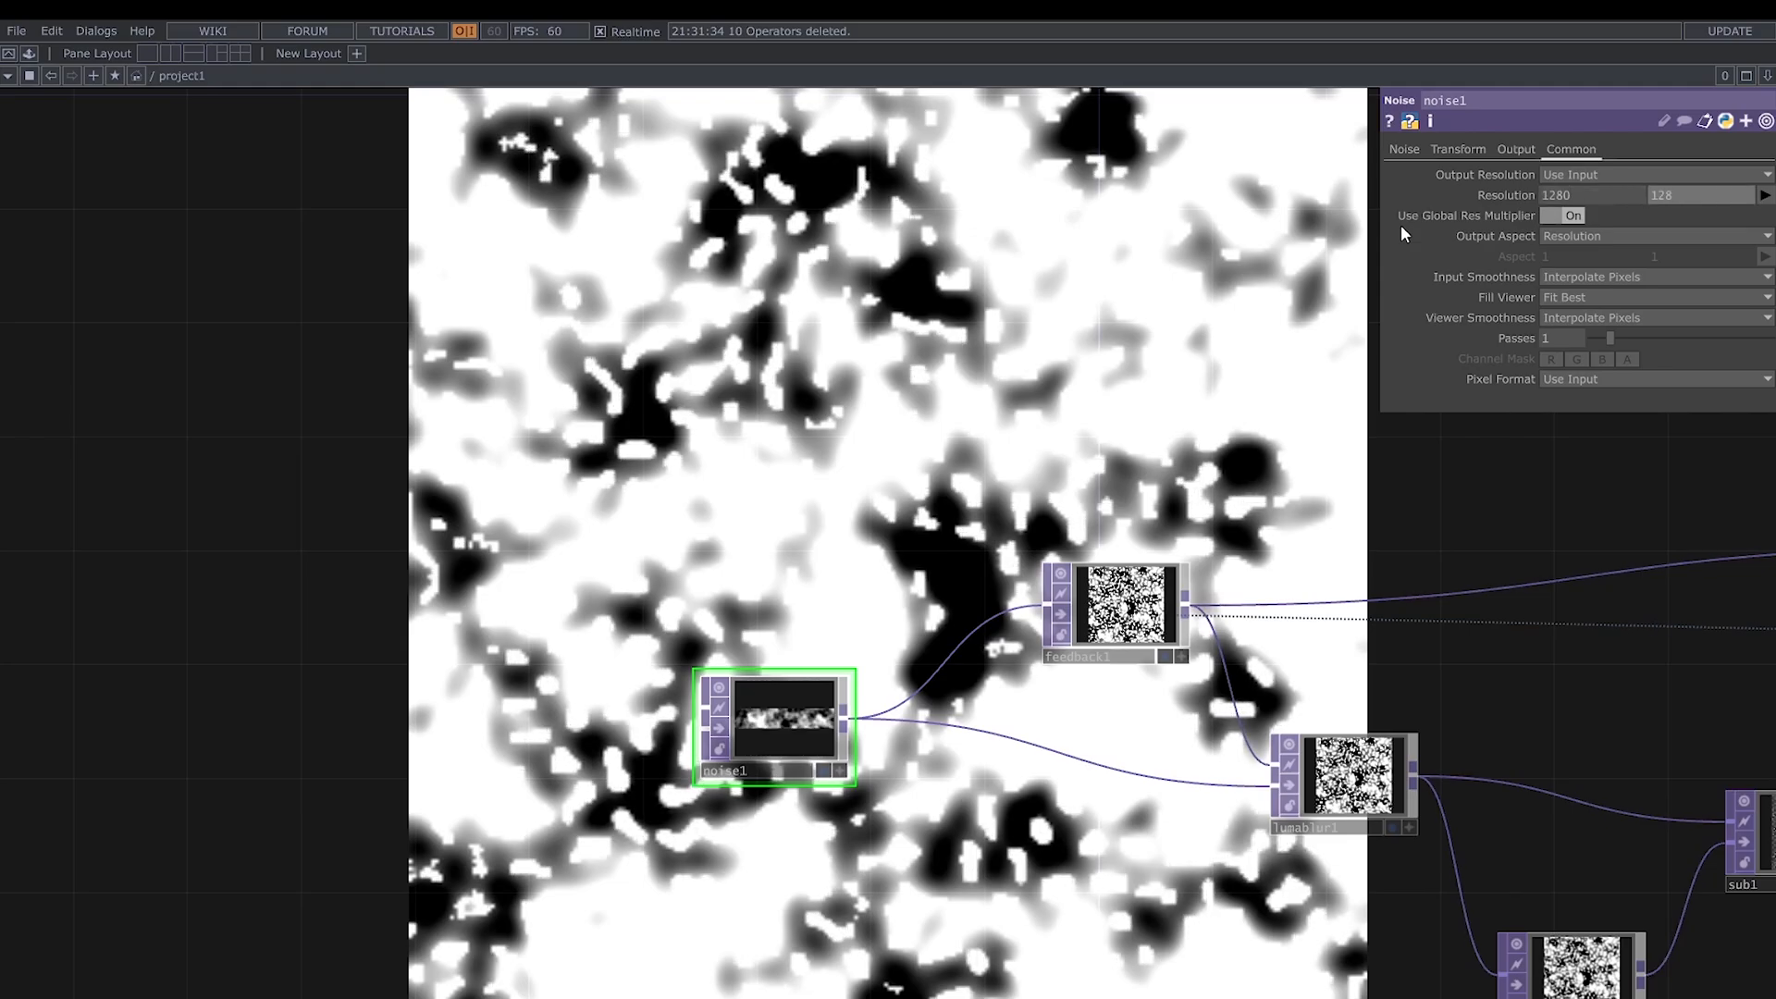
# - Set noise1's Period to 5, Harmonic Spread to 7.5, Harmonic Gain to 2, Exponent to 2.07, Amplitude to 0.37 and Offset to 0.459
pyautogui.click(1404, 150)
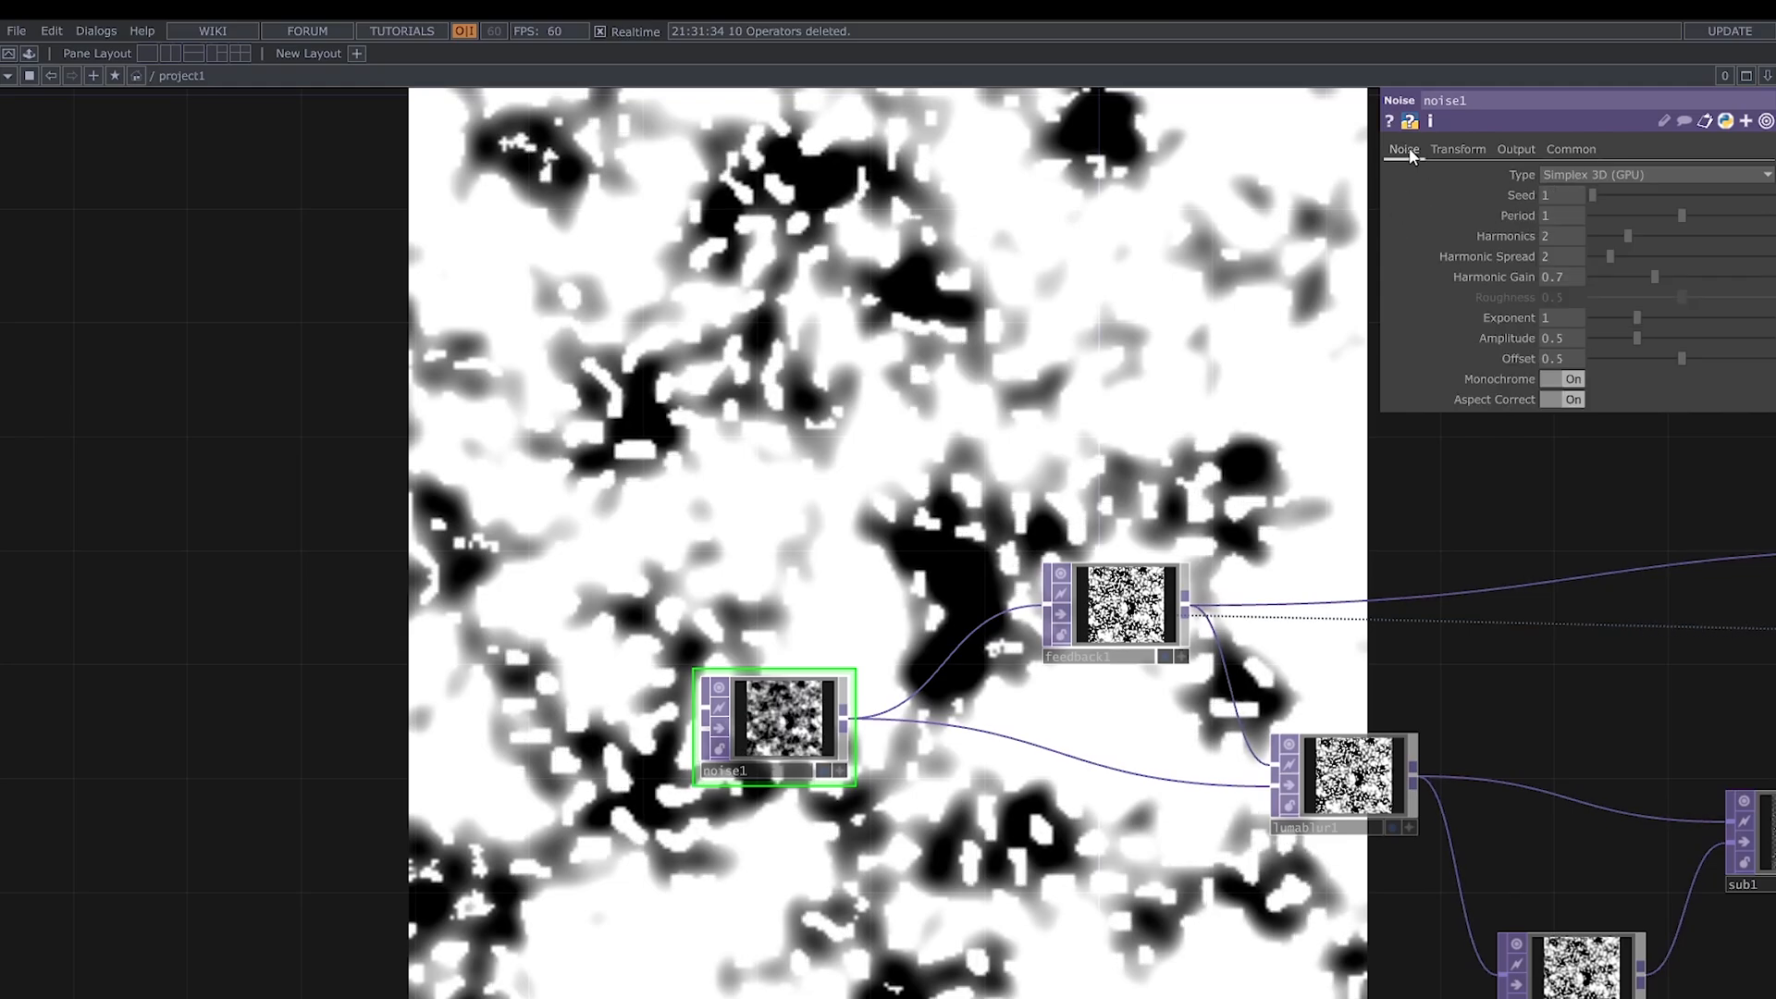
pyautogui.moveTo(1555, 215)
pyautogui.mouseDown()
pyautogui.moveTo(1595, 193)
pyautogui.moveTo(1554, 213)
pyautogui.mouseUp()
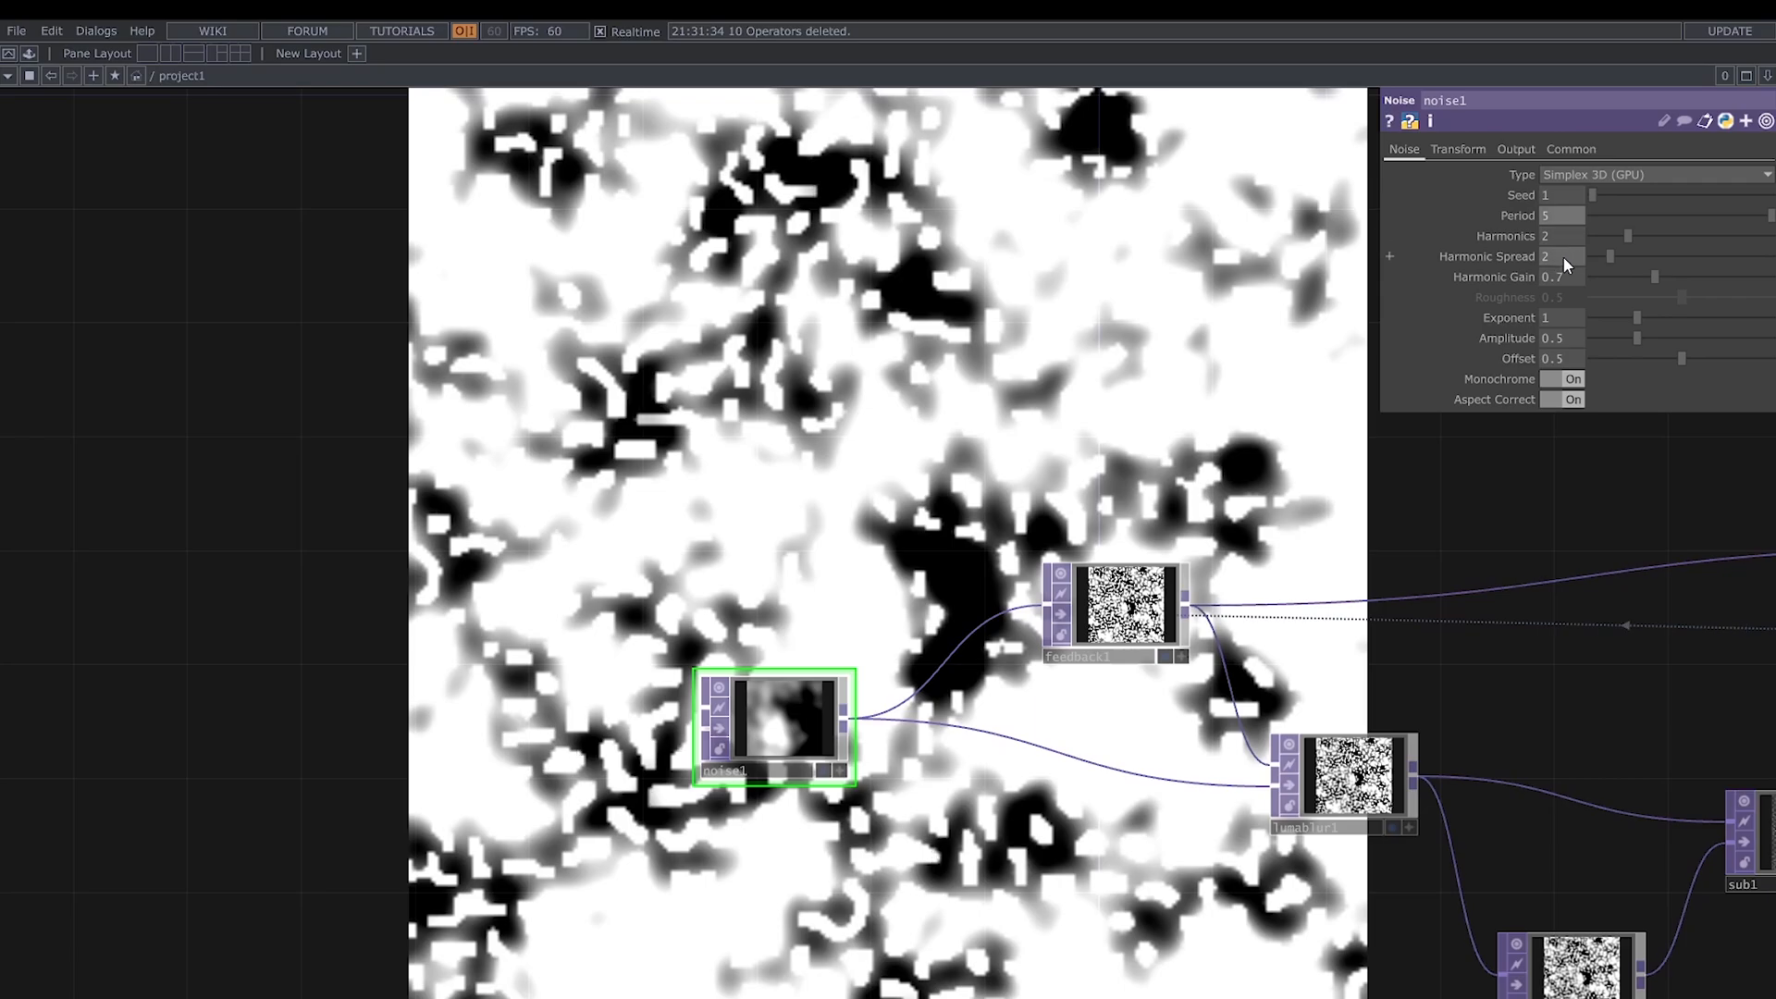
pyautogui.moveTo(1614, 259); pyautogui.dragTo(1773, 273)
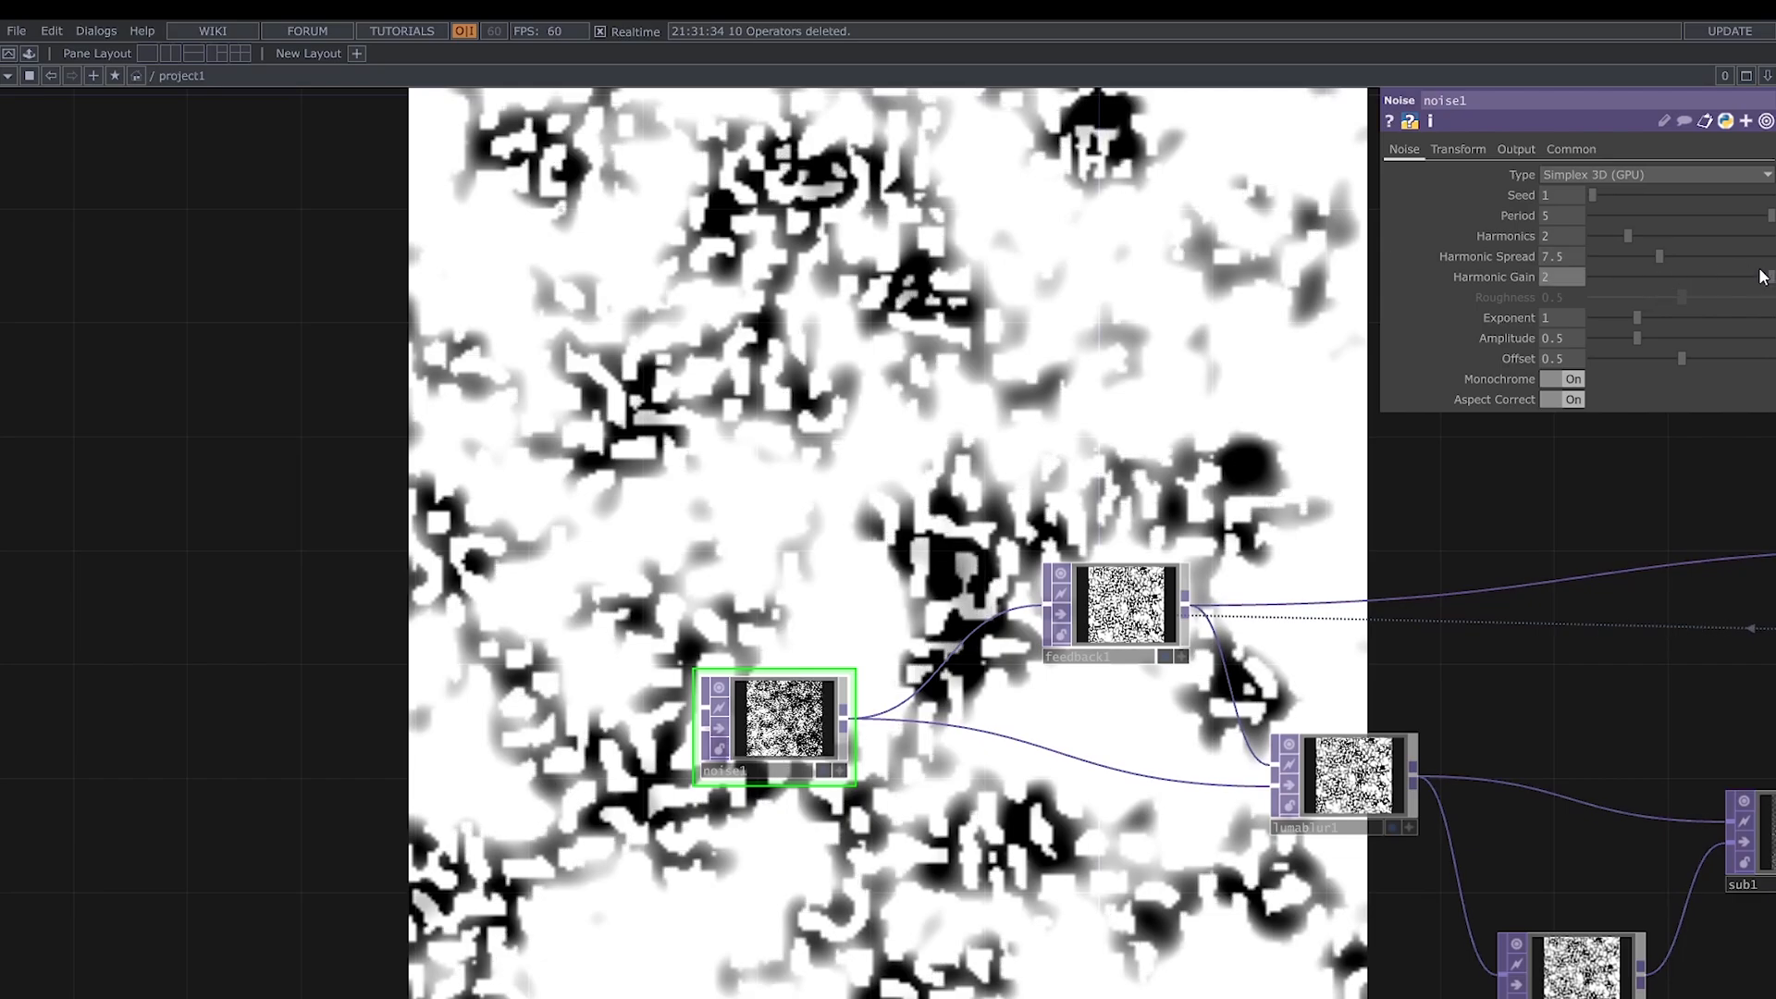
pyautogui.moveTo(1647, 317)
pyautogui.mouseDown()
pyautogui.moveTo(1686, 316)
pyautogui.moveTo(1635, 337)
pyautogui.mouseUp()
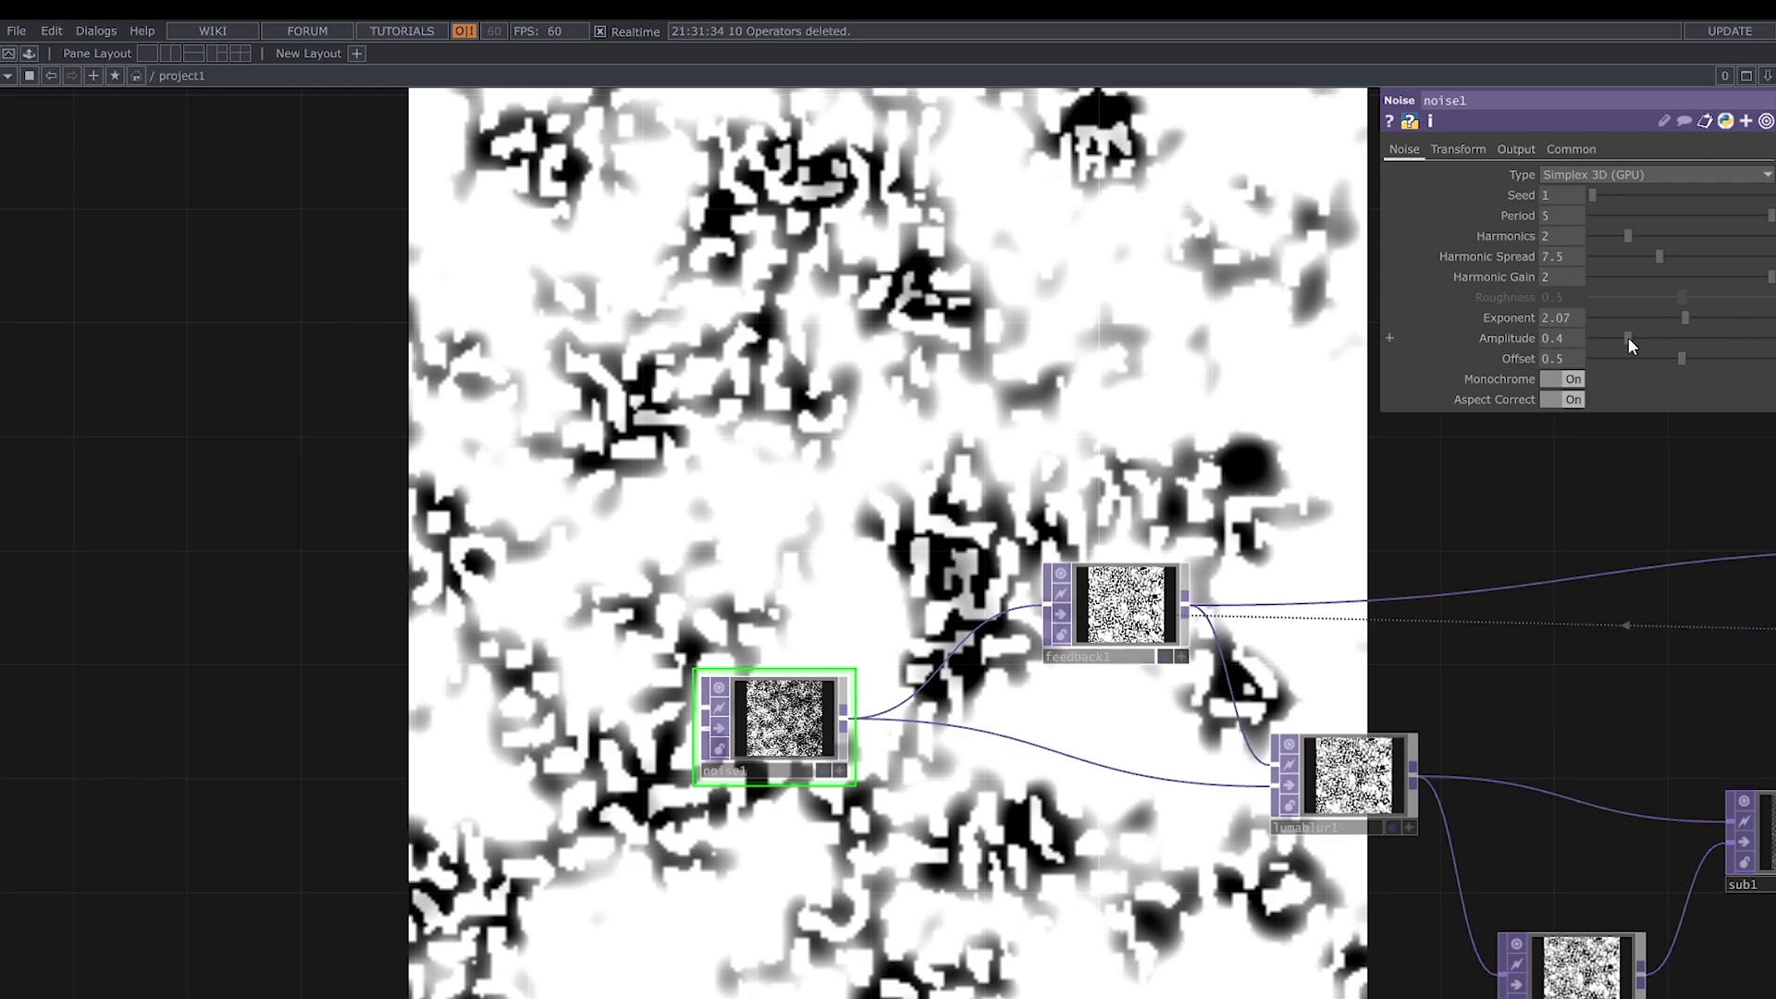
pyautogui.moveTo(1626, 337); pyautogui.dragTo(1673, 358)
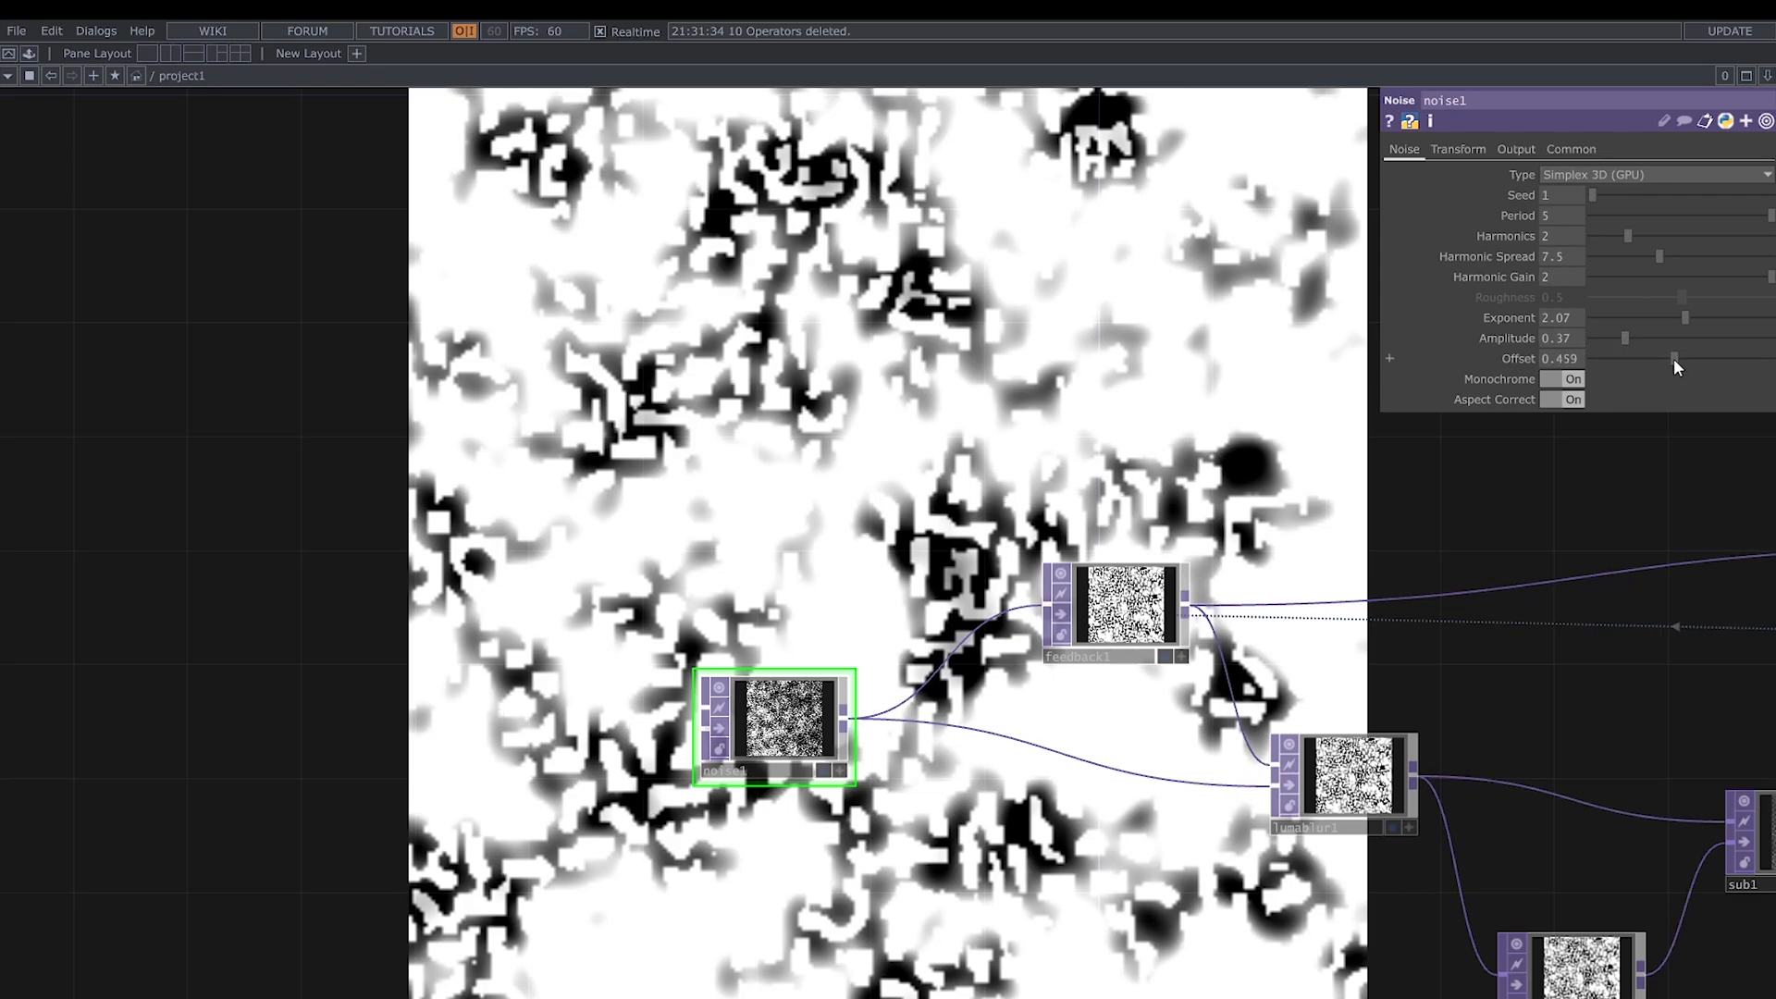
# - Animate noise1 by driving its Z Translate value with an absTime.seconds expression
pyautogui.moveTo(947, 465); pyautogui.dragTo(662, 282)
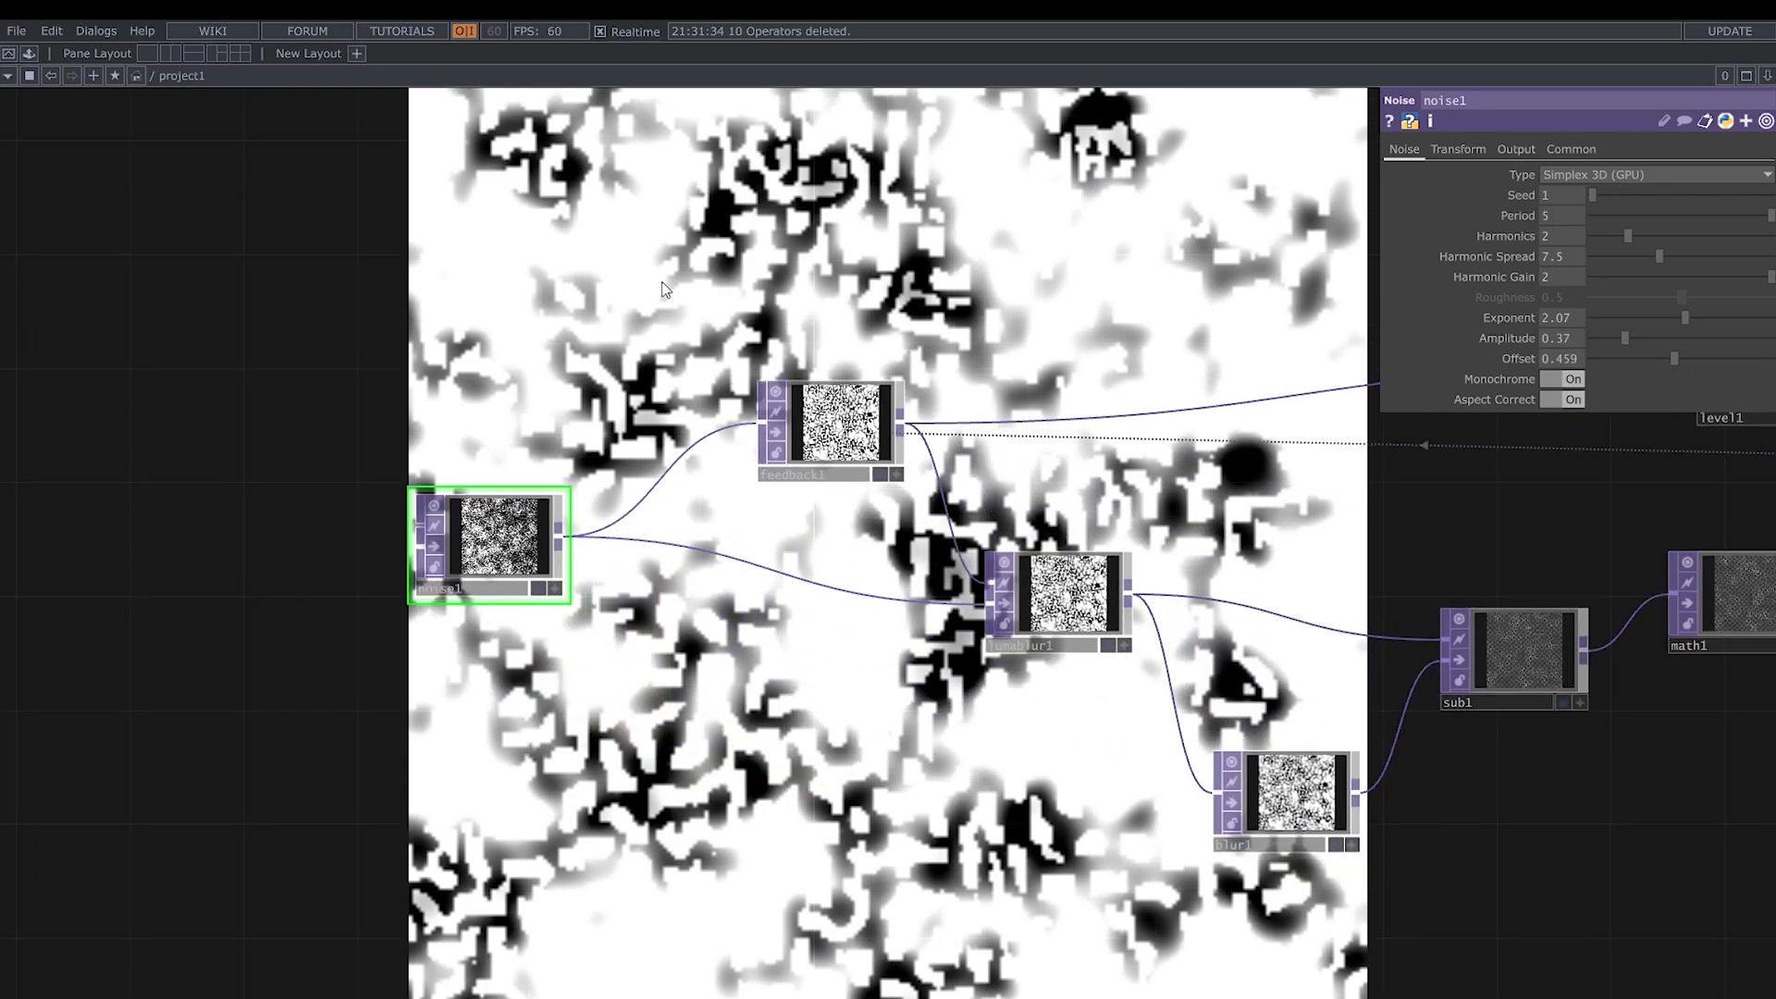
pyautogui.click(1469, 149)
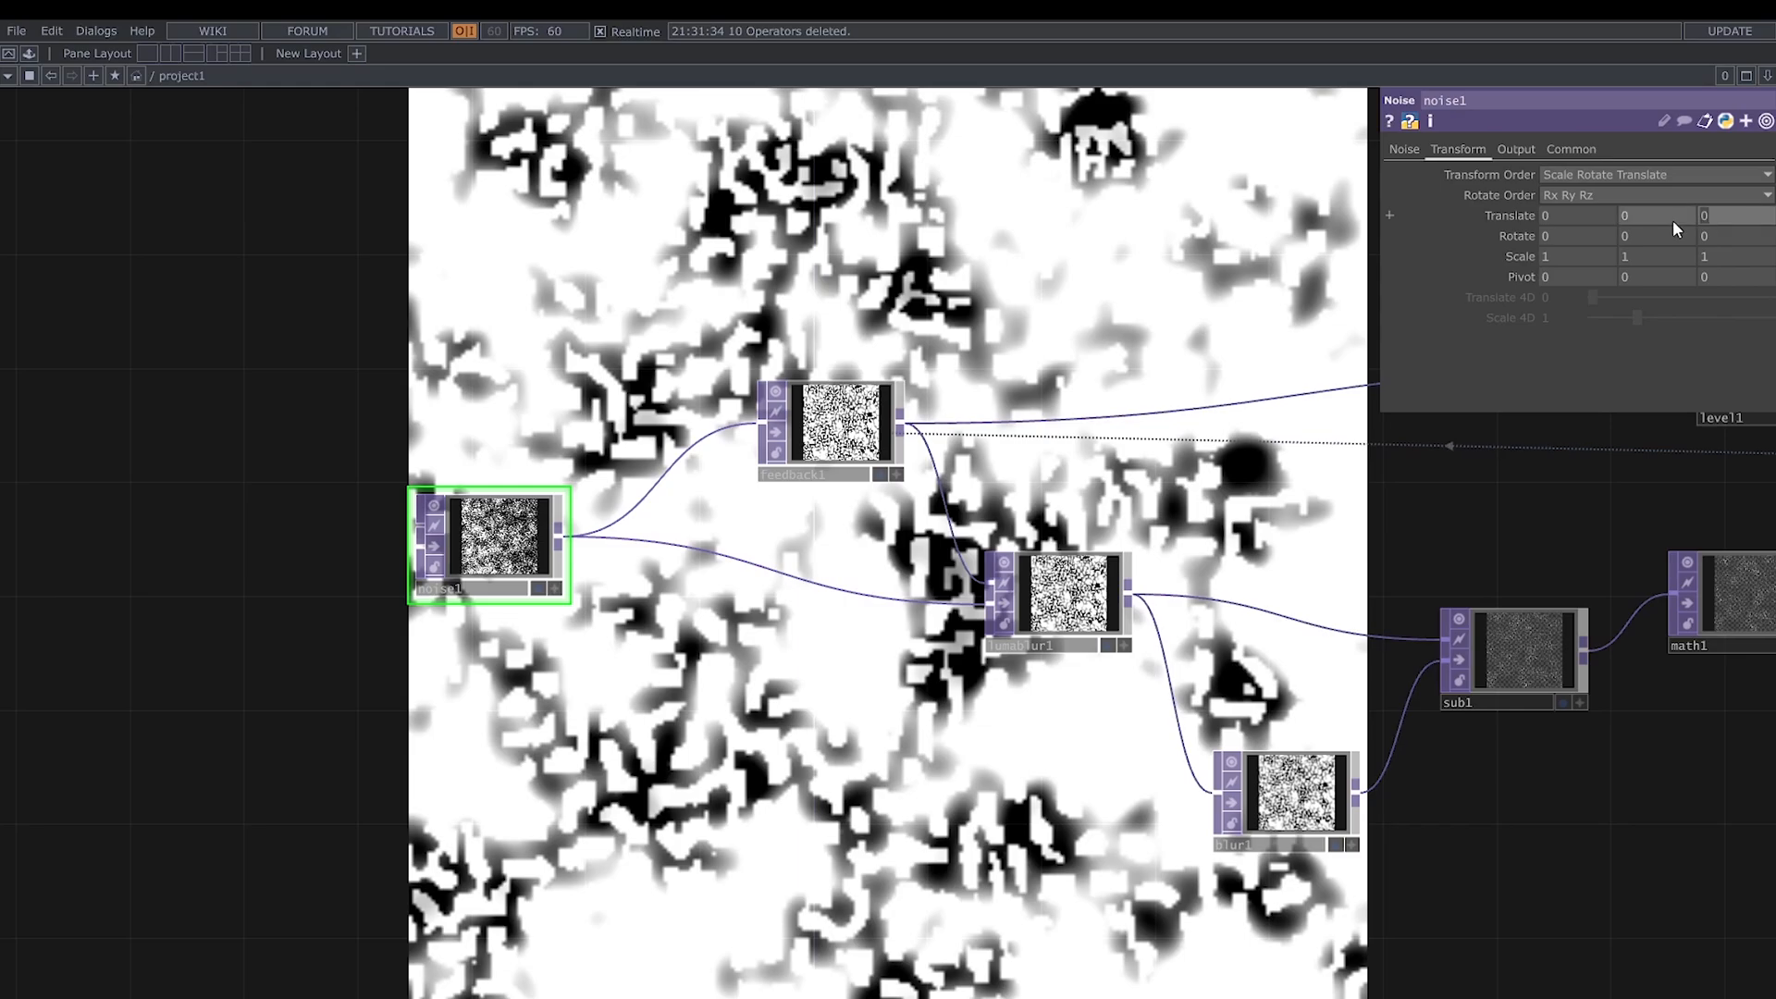
pyautogui.write('absTime.secon')
pyautogui.write('ds')
pyautogui.press('Return')
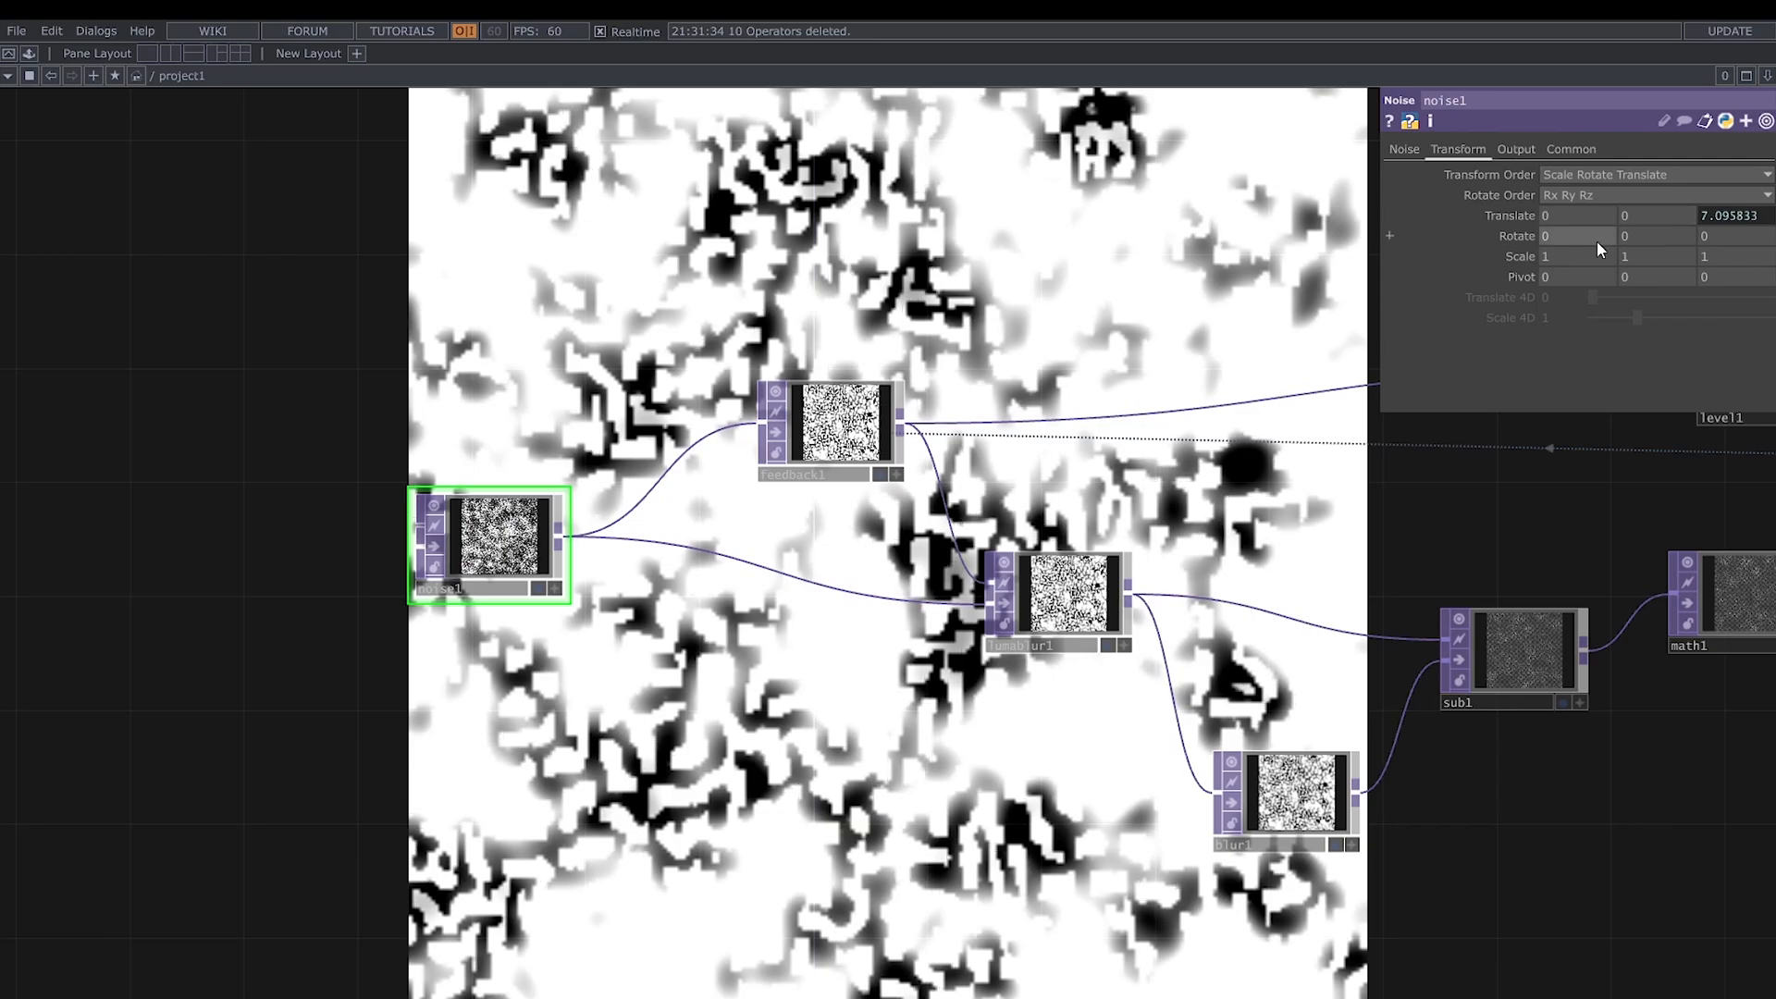
# - Set lumablur1's White Filter Width to 62
pyautogui.moveTo(1179, 466); pyautogui.dragTo(895, 451, button='middle')
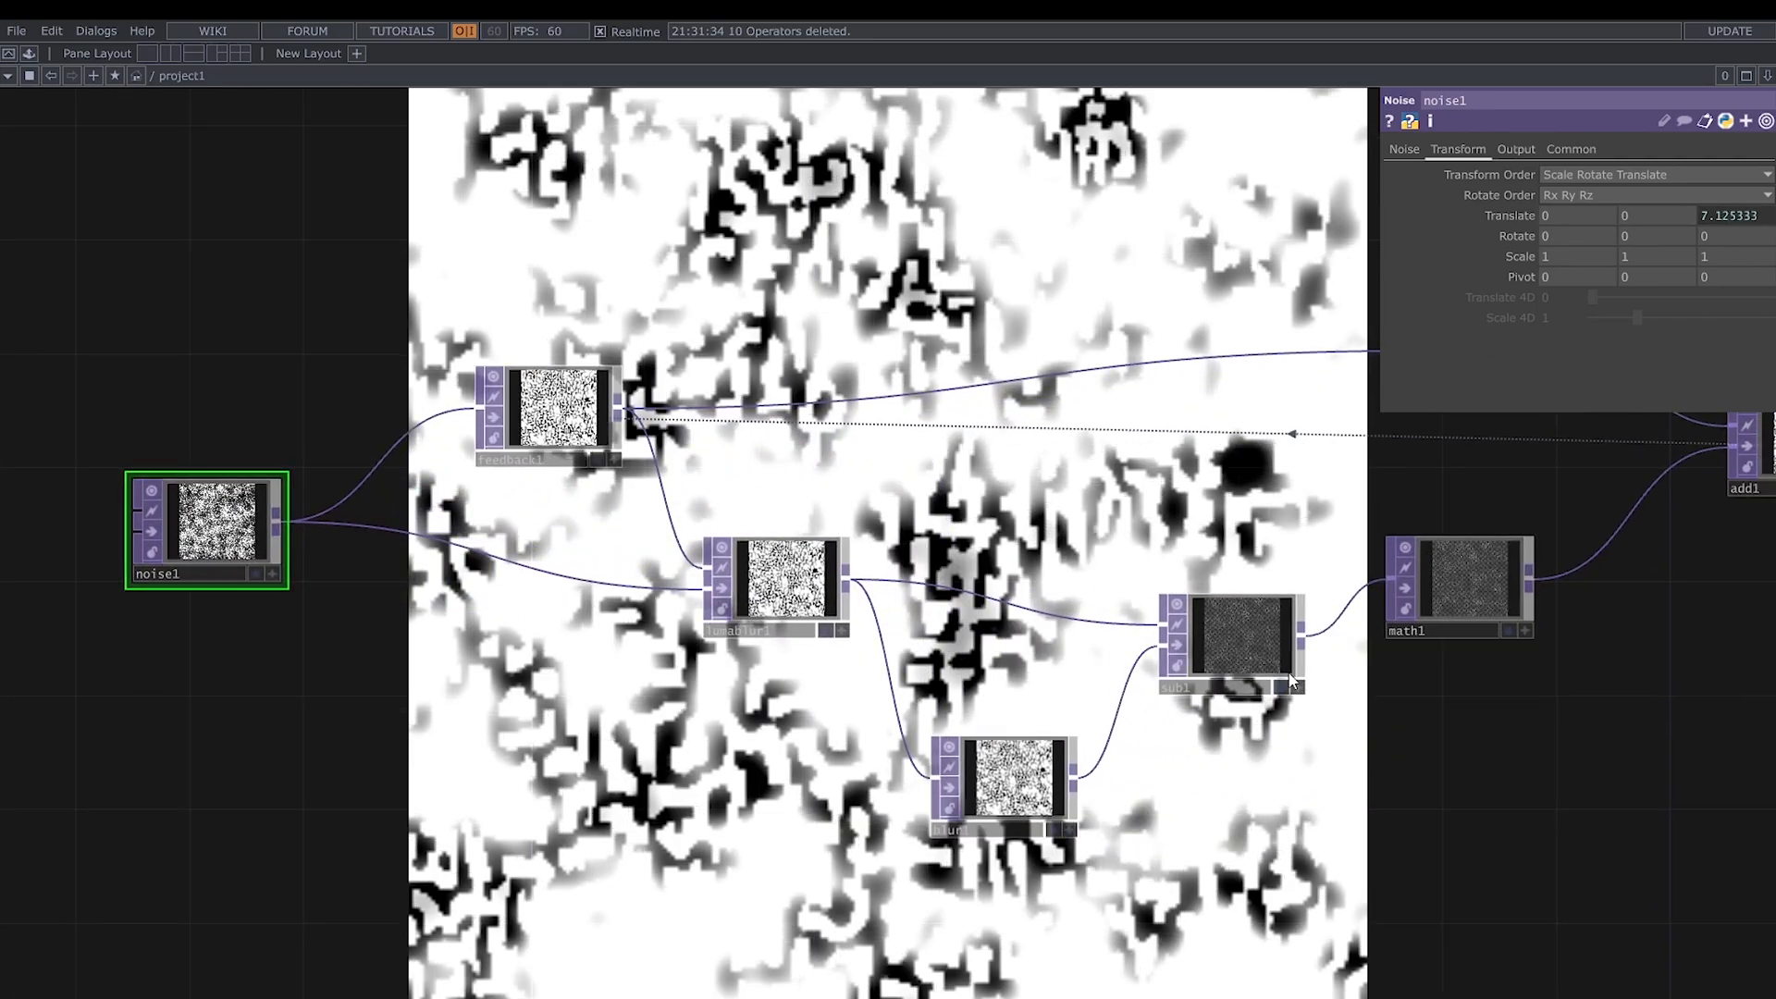
pyautogui.click(794, 603)
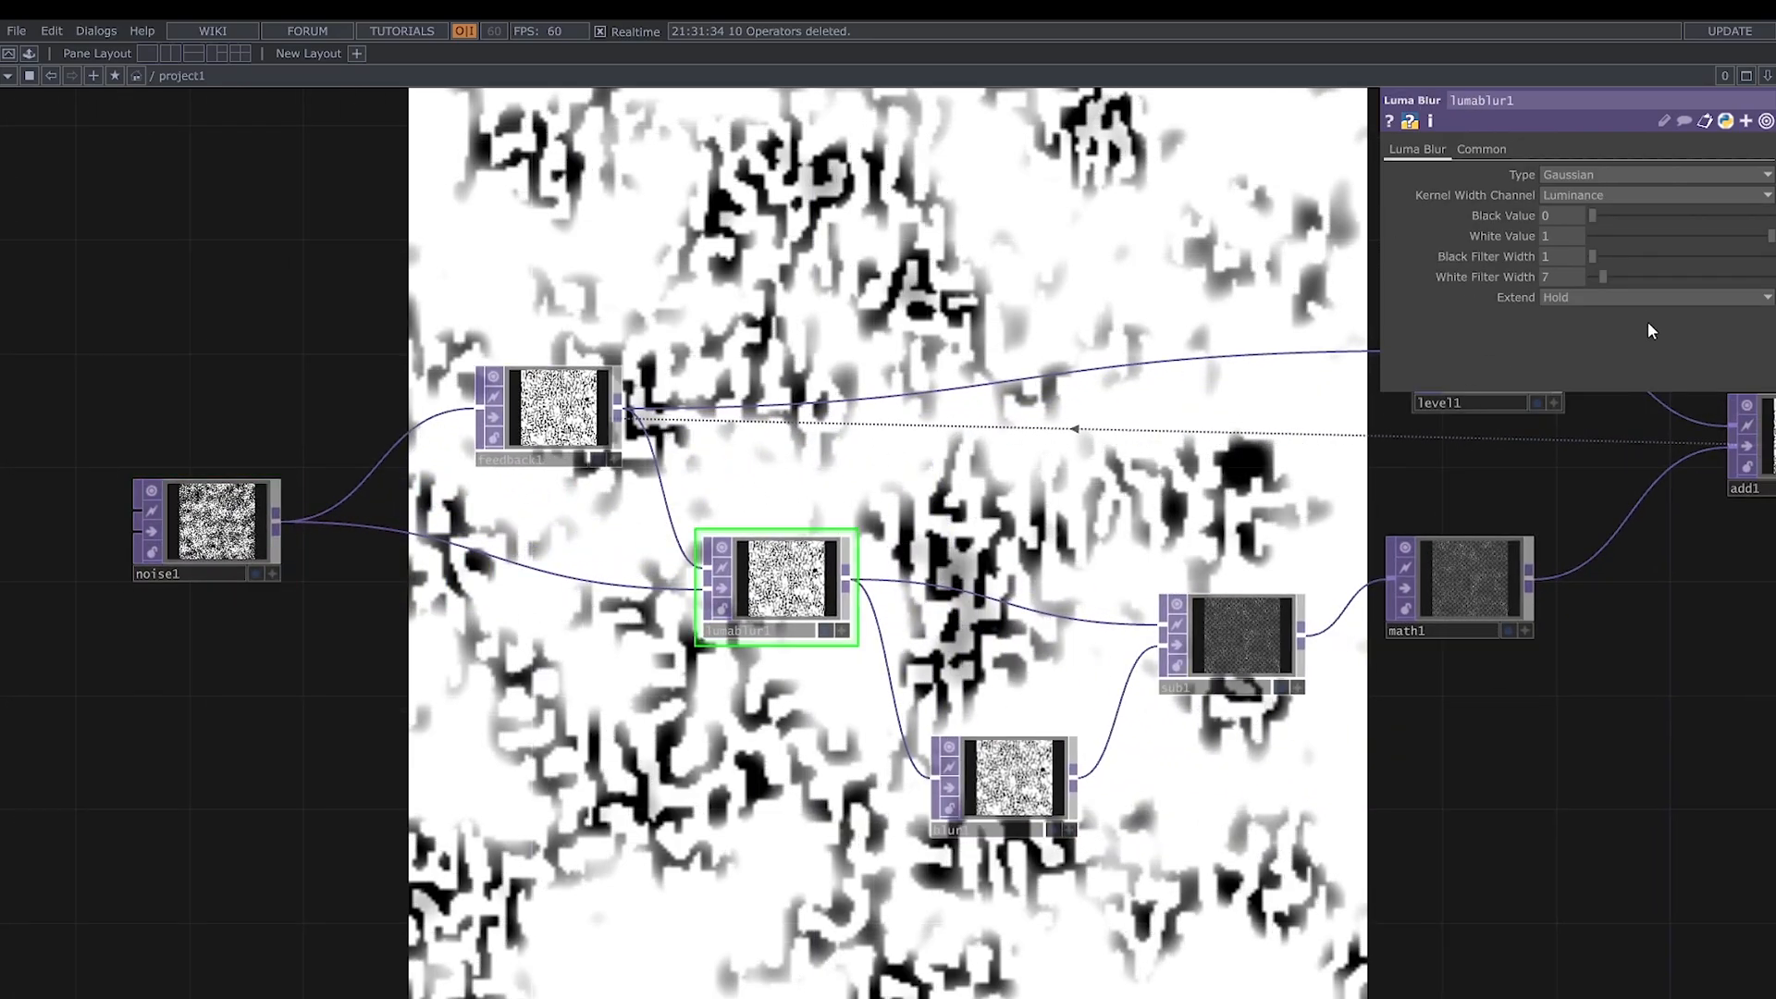
pyautogui.moveTo(1605, 275); pyautogui.dragTo(1704, 267)
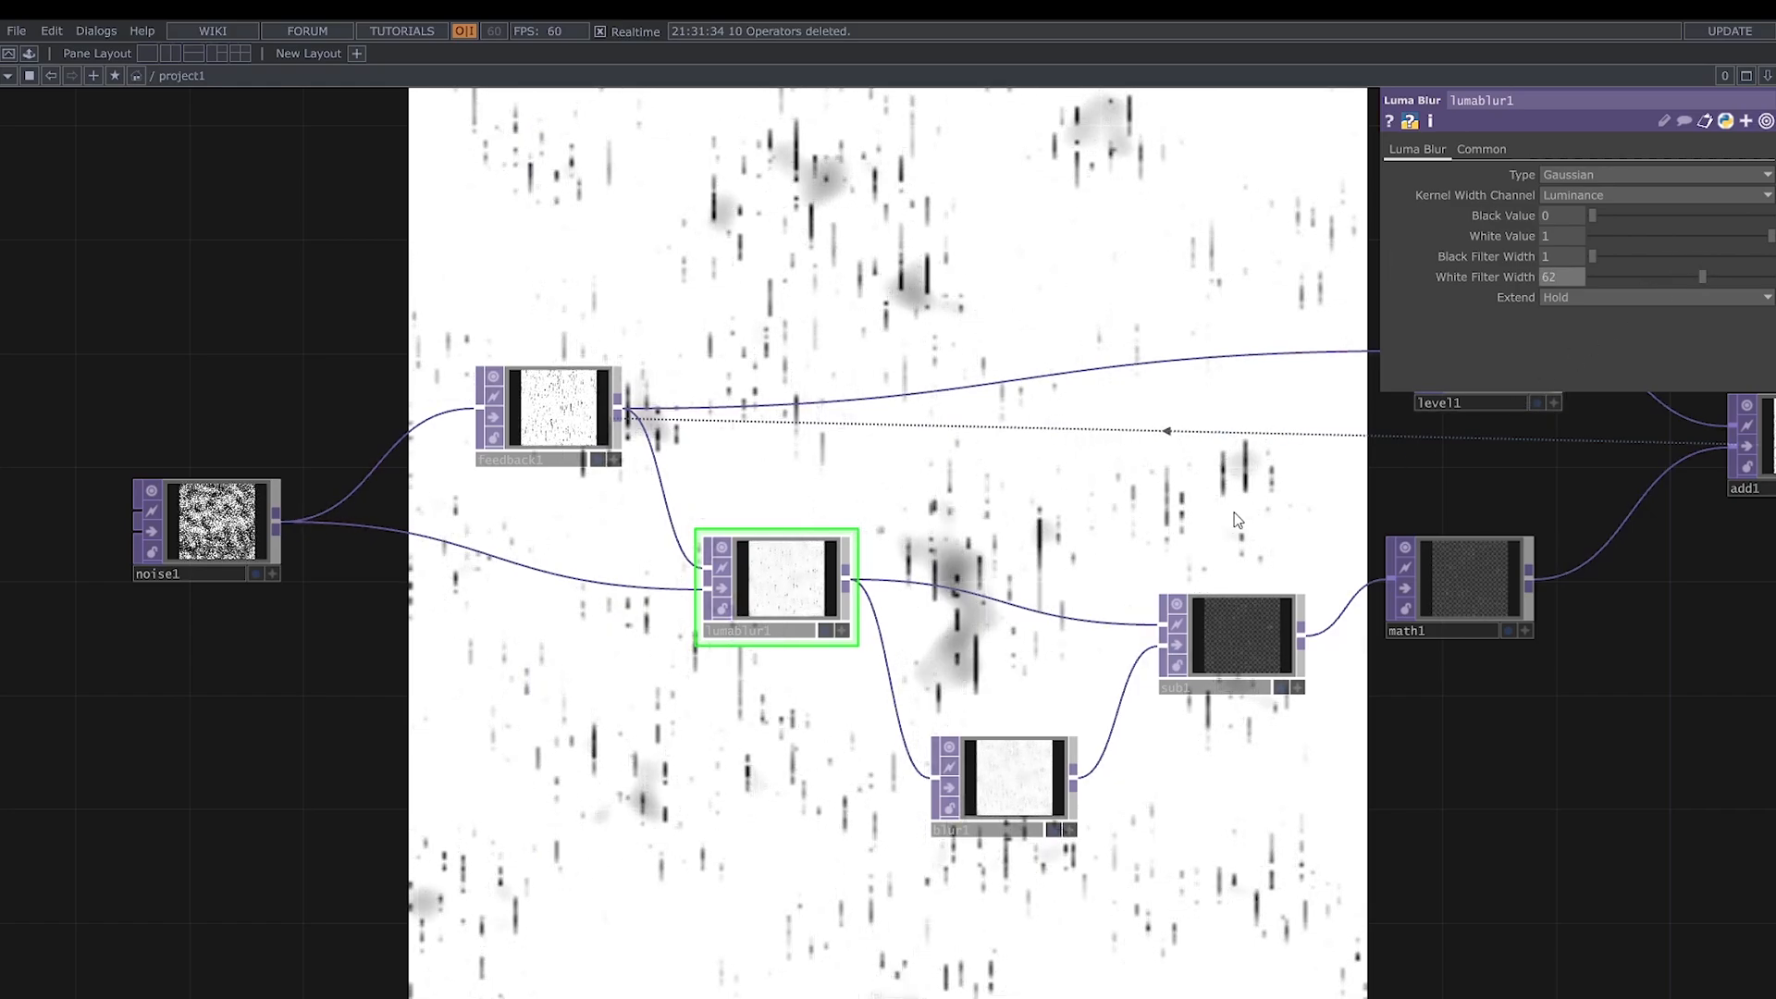
# - Set blur1's Pre-Shrink to 3 and its Filter Size to 5
pyautogui.click(1021, 770)
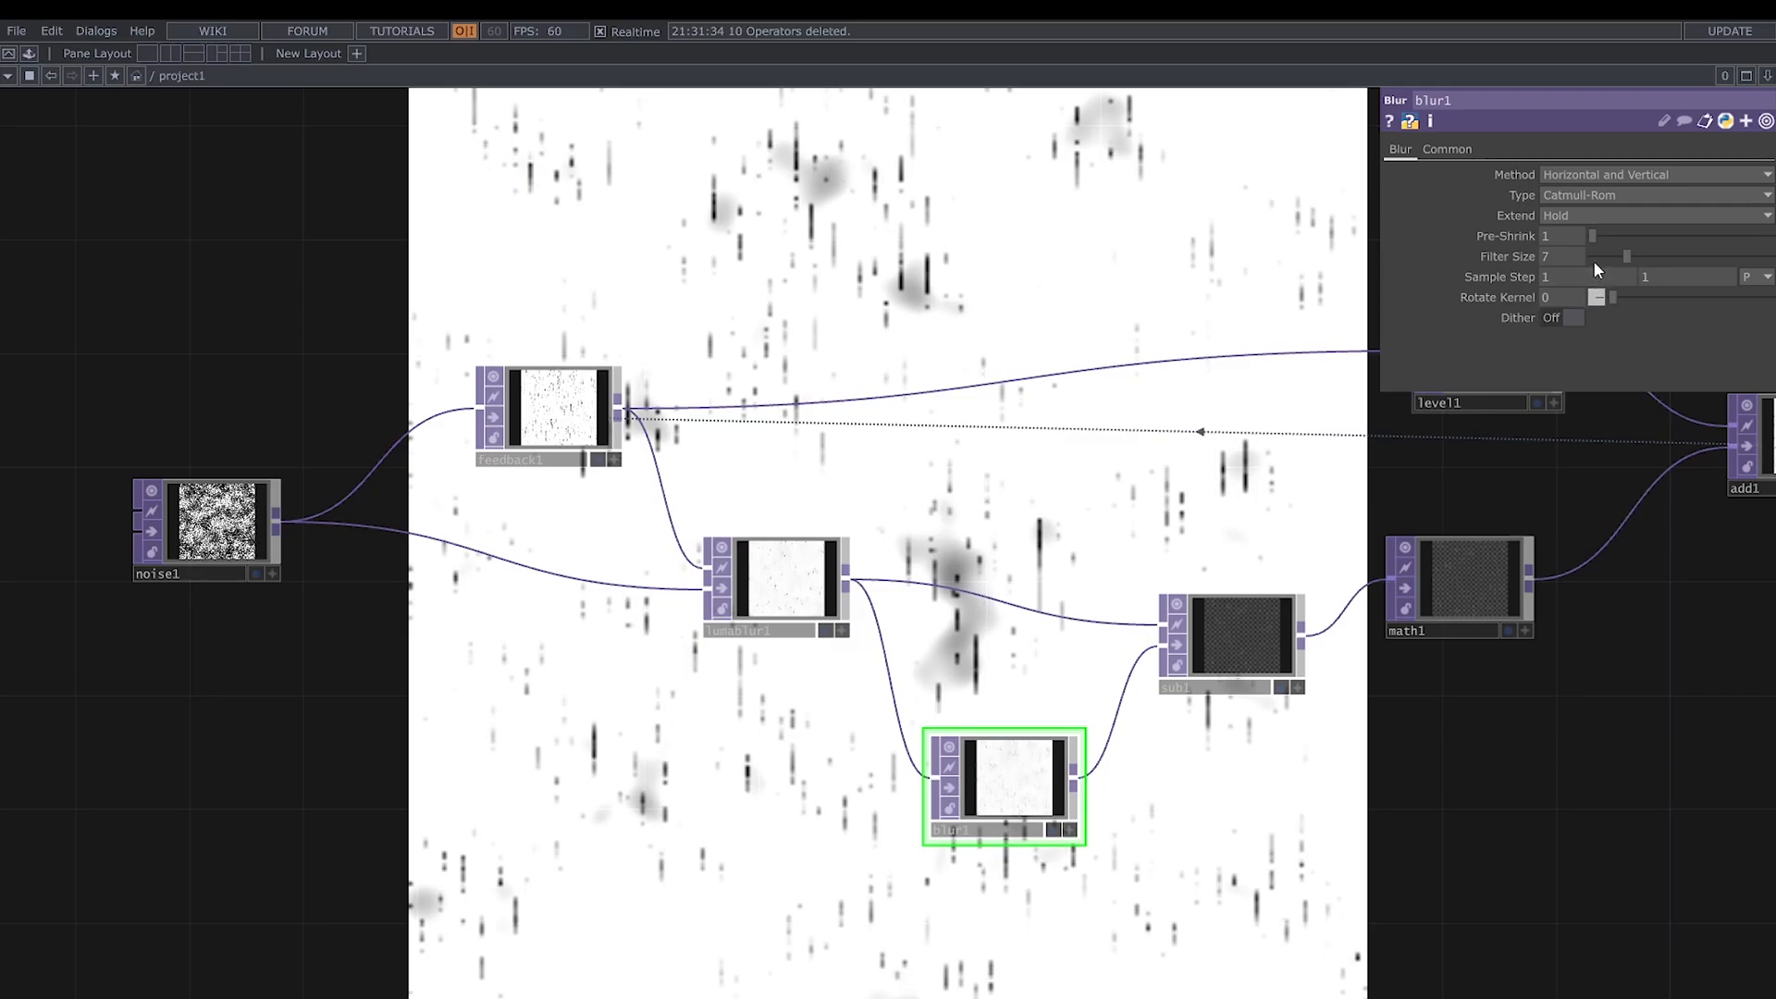
pyautogui.moveTo(1602, 236)
pyautogui.mouseDown()
pyautogui.moveTo(1630, 235)
pyautogui.moveTo(1619, 255)
pyautogui.mouseUp()
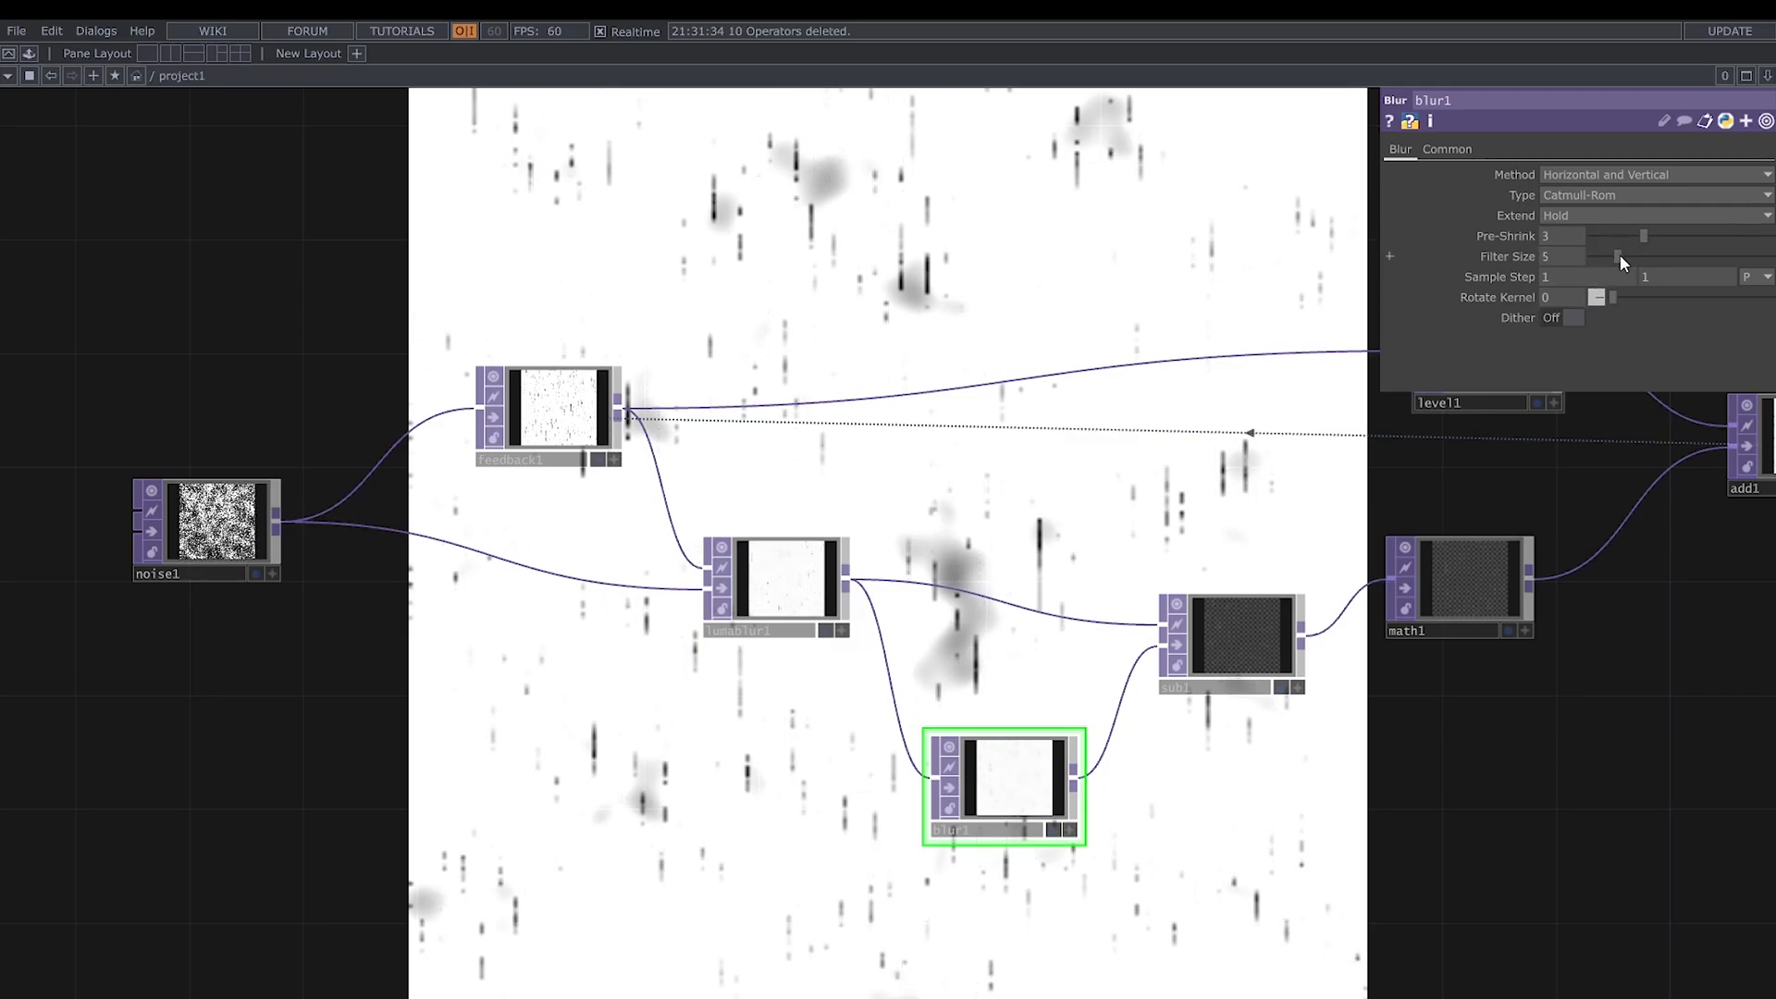
# - Check sub1's output up close and raise math1's Multiply value to 10
pyautogui.moveTo(1455, 763); pyautogui.dragTo(1266, 767)
pyautogui.click(1046, 656)
pyautogui.scroll(6, 1059, 645)
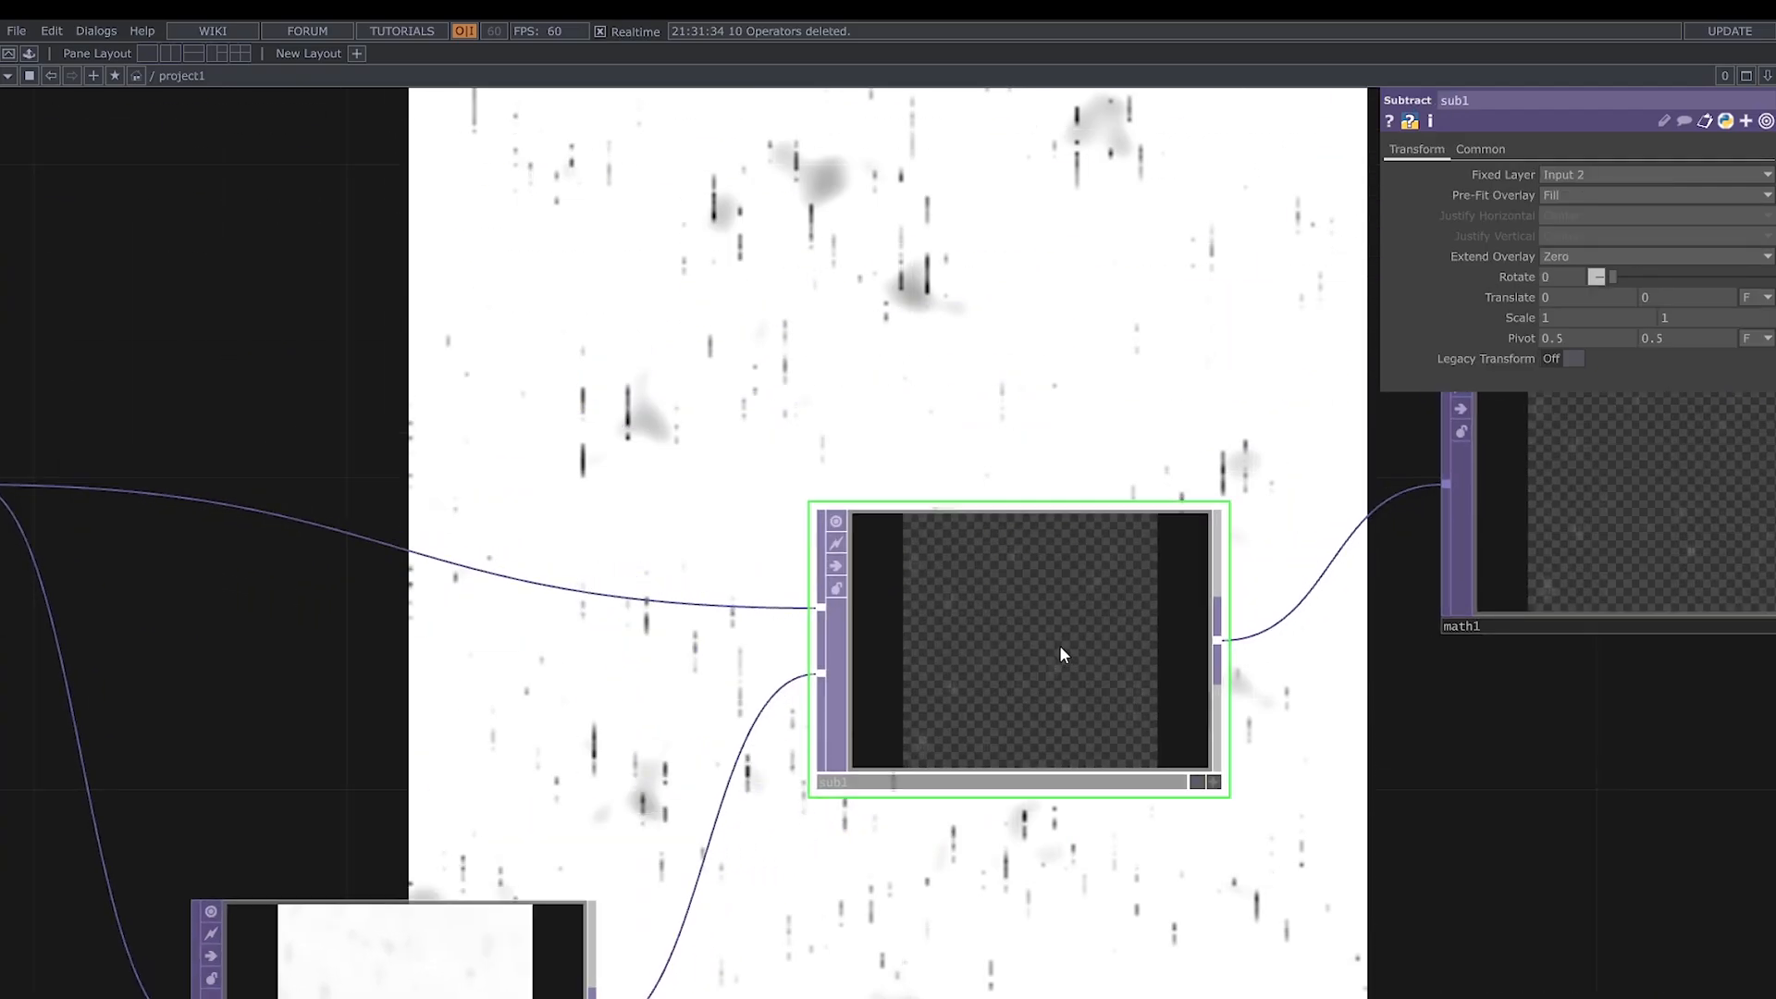
pyautogui.scroll(2, 947, 751)
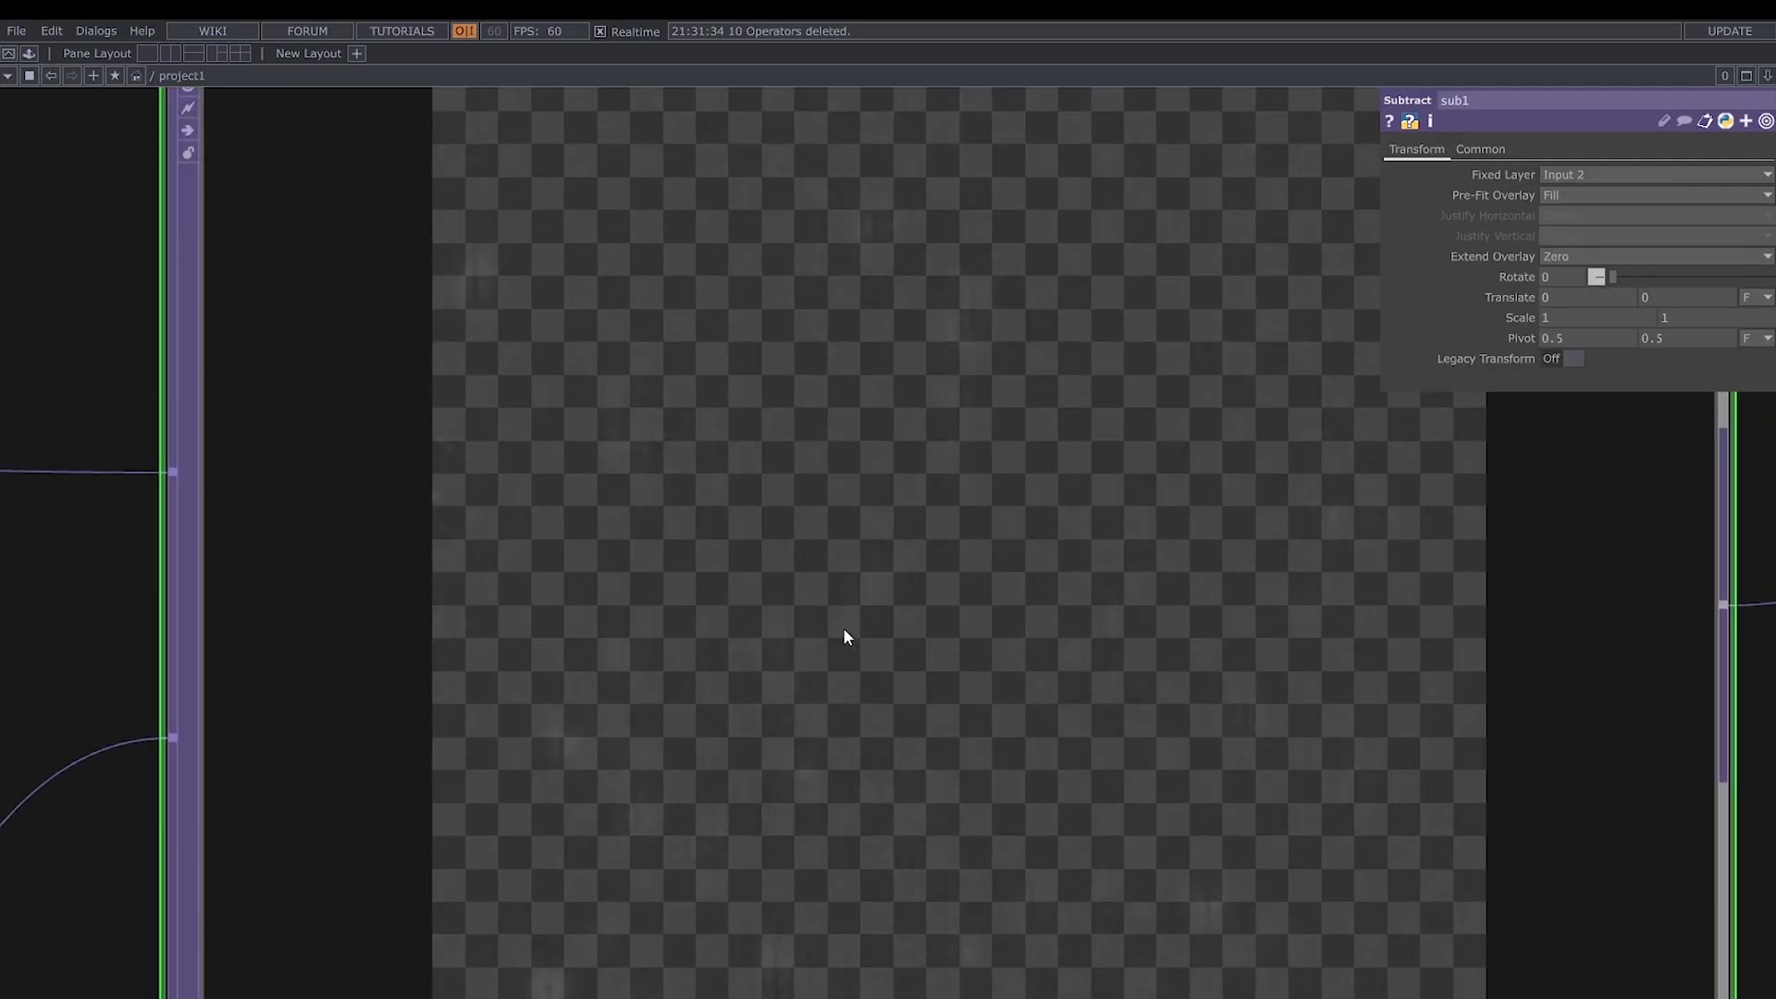
pyautogui.scroll(-8, 817, 557)
pyautogui.moveTo(1138, 528); pyautogui.dragTo(707, 636)
pyautogui.click(902, 608)
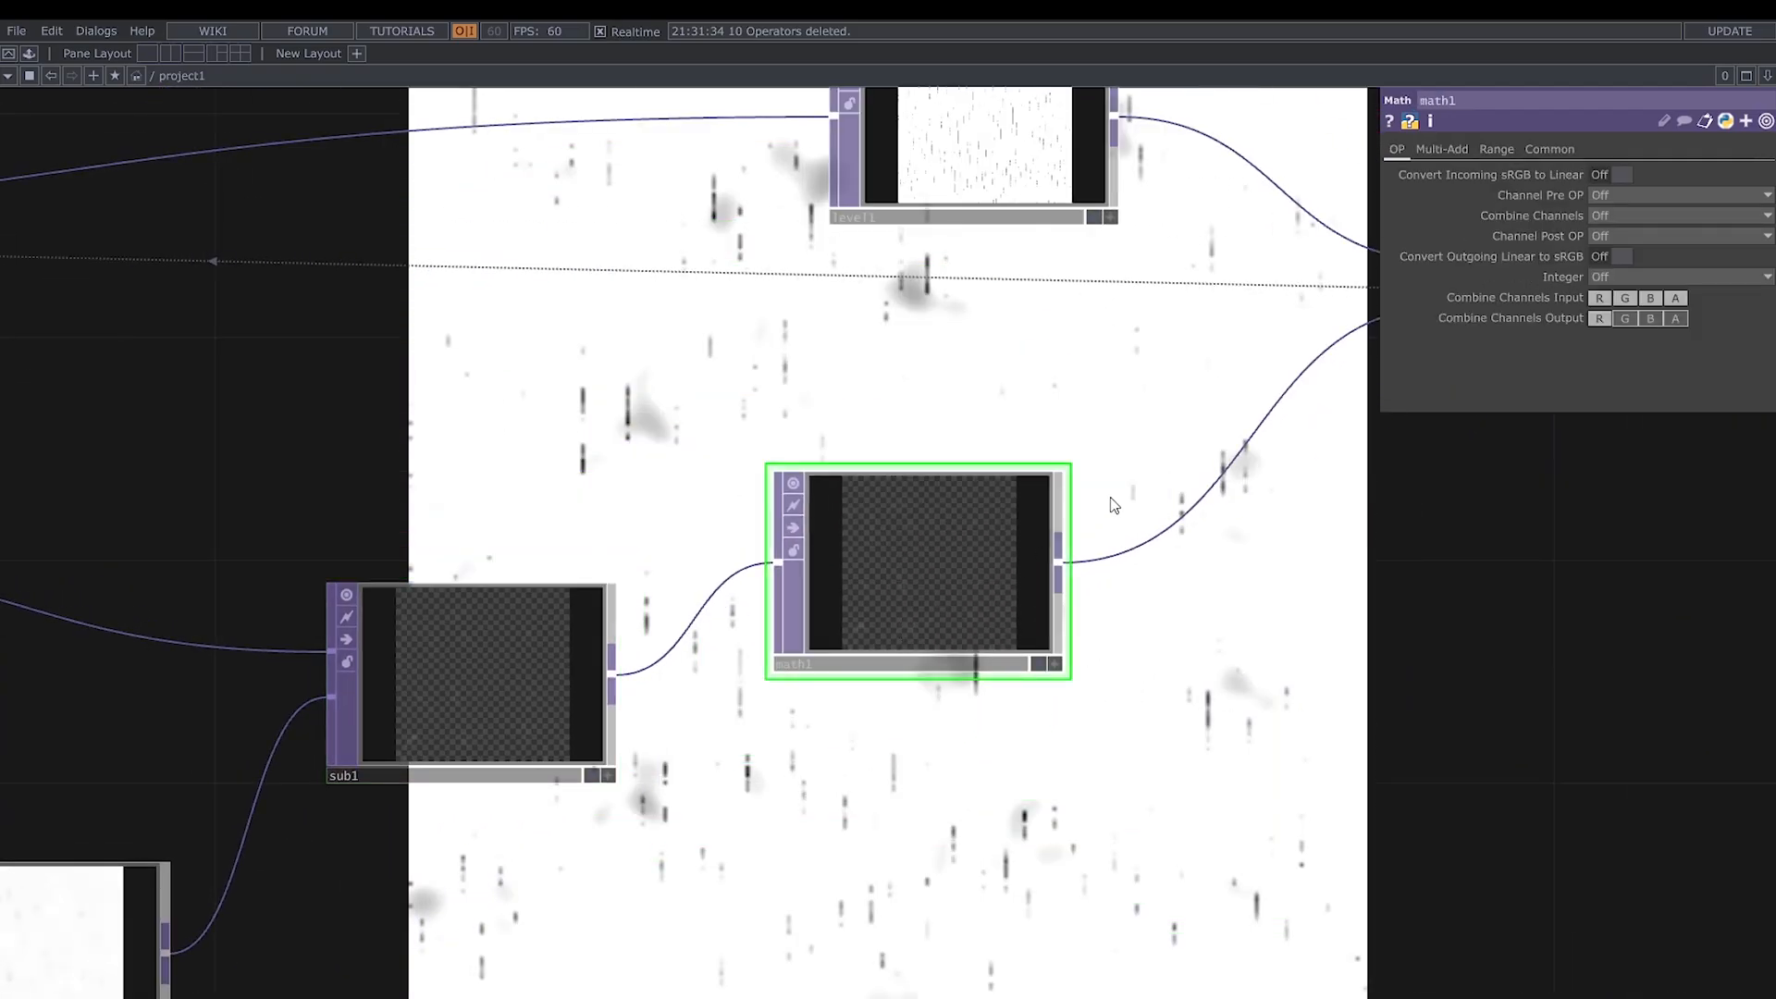
pyautogui.click(1499, 146)
pyautogui.click(1460, 151)
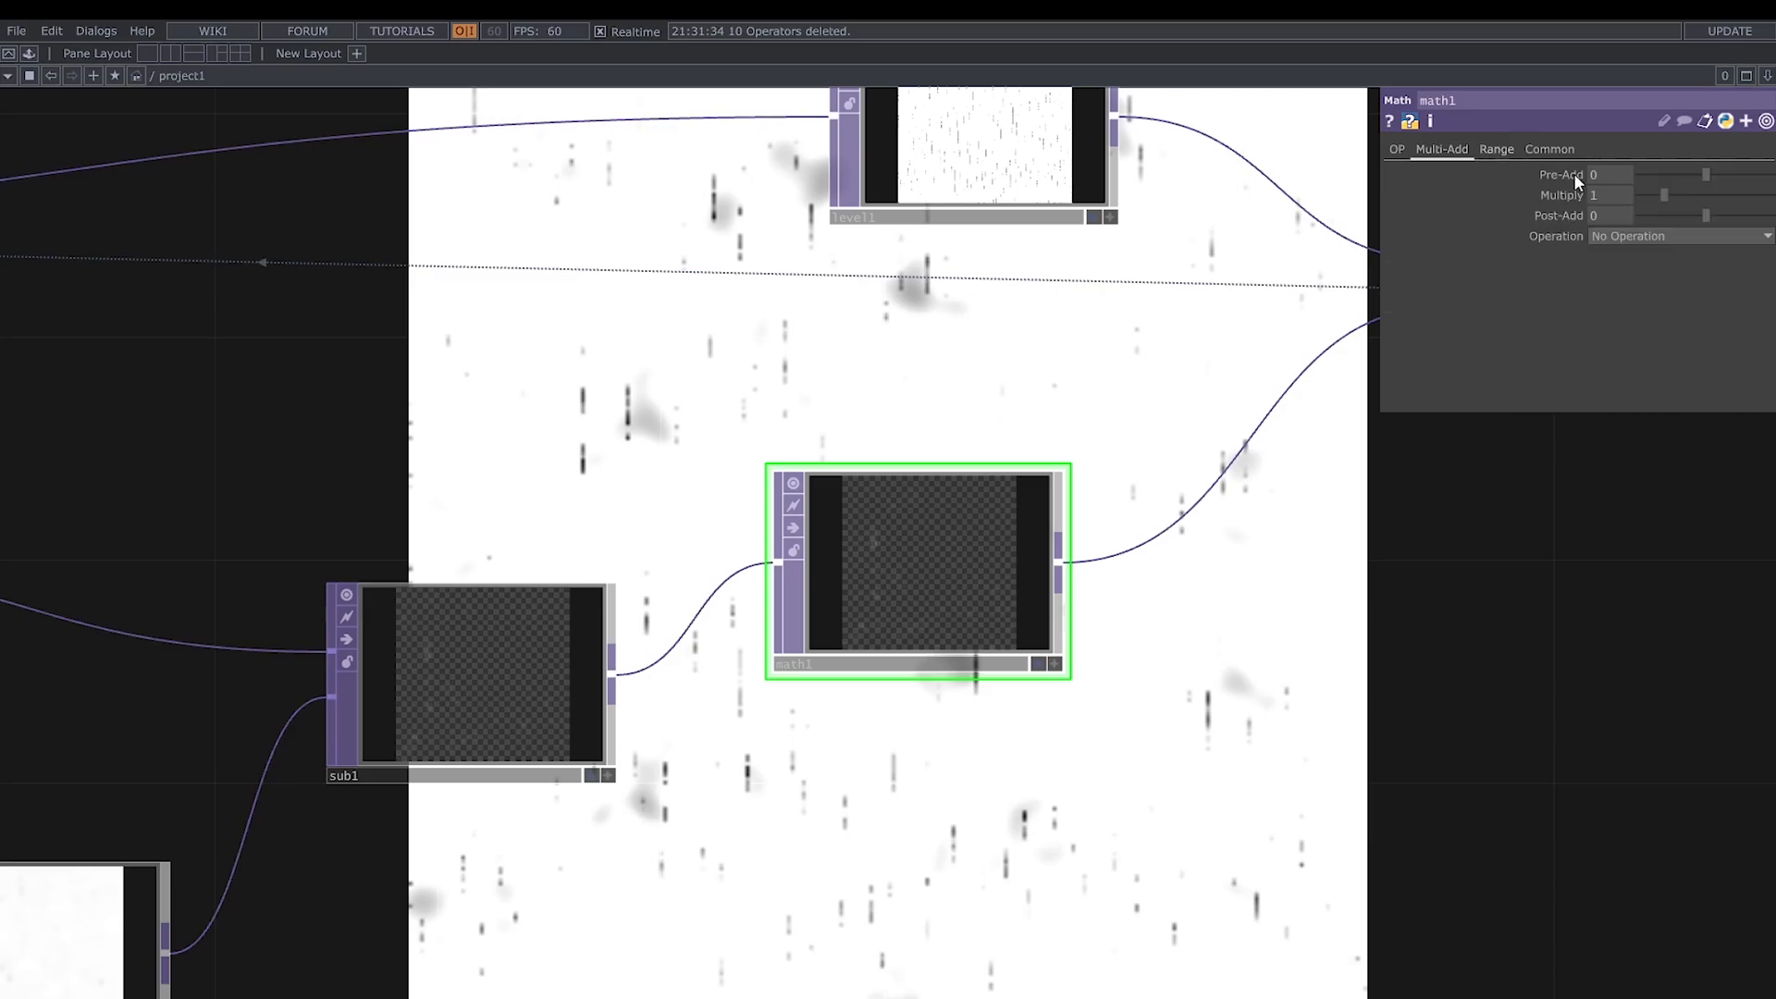
pyautogui.moveTo(1664, 196); pyautogui.dragTo(1773, 196)
# - Examine the amplified difference image in math1's viewer up close
pyautogui.moveTo(712, 711); pyautogui.dragTo(426, 758)
pyautogui.scroll(5, 724, 656)
pyautogui.scroll(5, 812, 563)
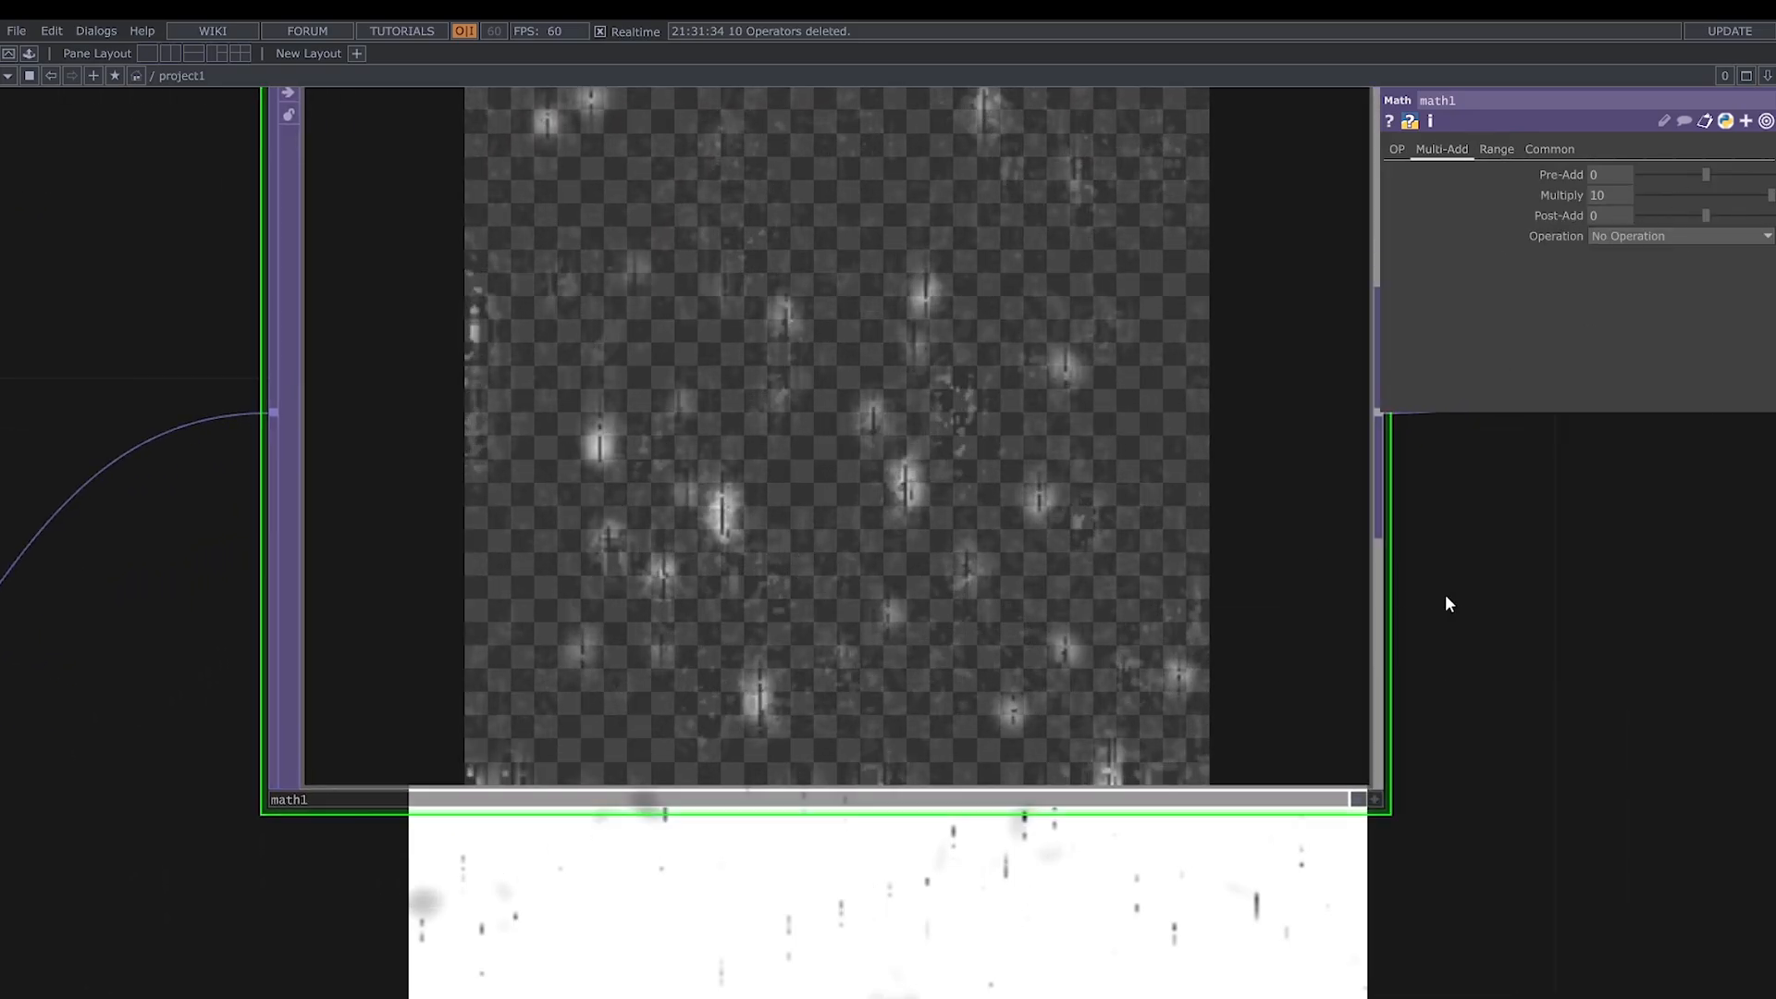
pyautogui.scroll(1, 1480, 639)
pyautogui.moveTo(1420, 466); pyautogui.dragTo(1396, 615)
pyautogui.scroll(1, 1395, 616)
pyautogui.scroll(-7, 1395, 615)
pyautogui.scroll(-2, 1332, 712)
# - Lower the post Opacity of level1 to 0.75
pyautogui.moveTo(1325, 715); pyautogui.dragTo(1233, 709)
pyautogui.scroll(-2, 894, 767)
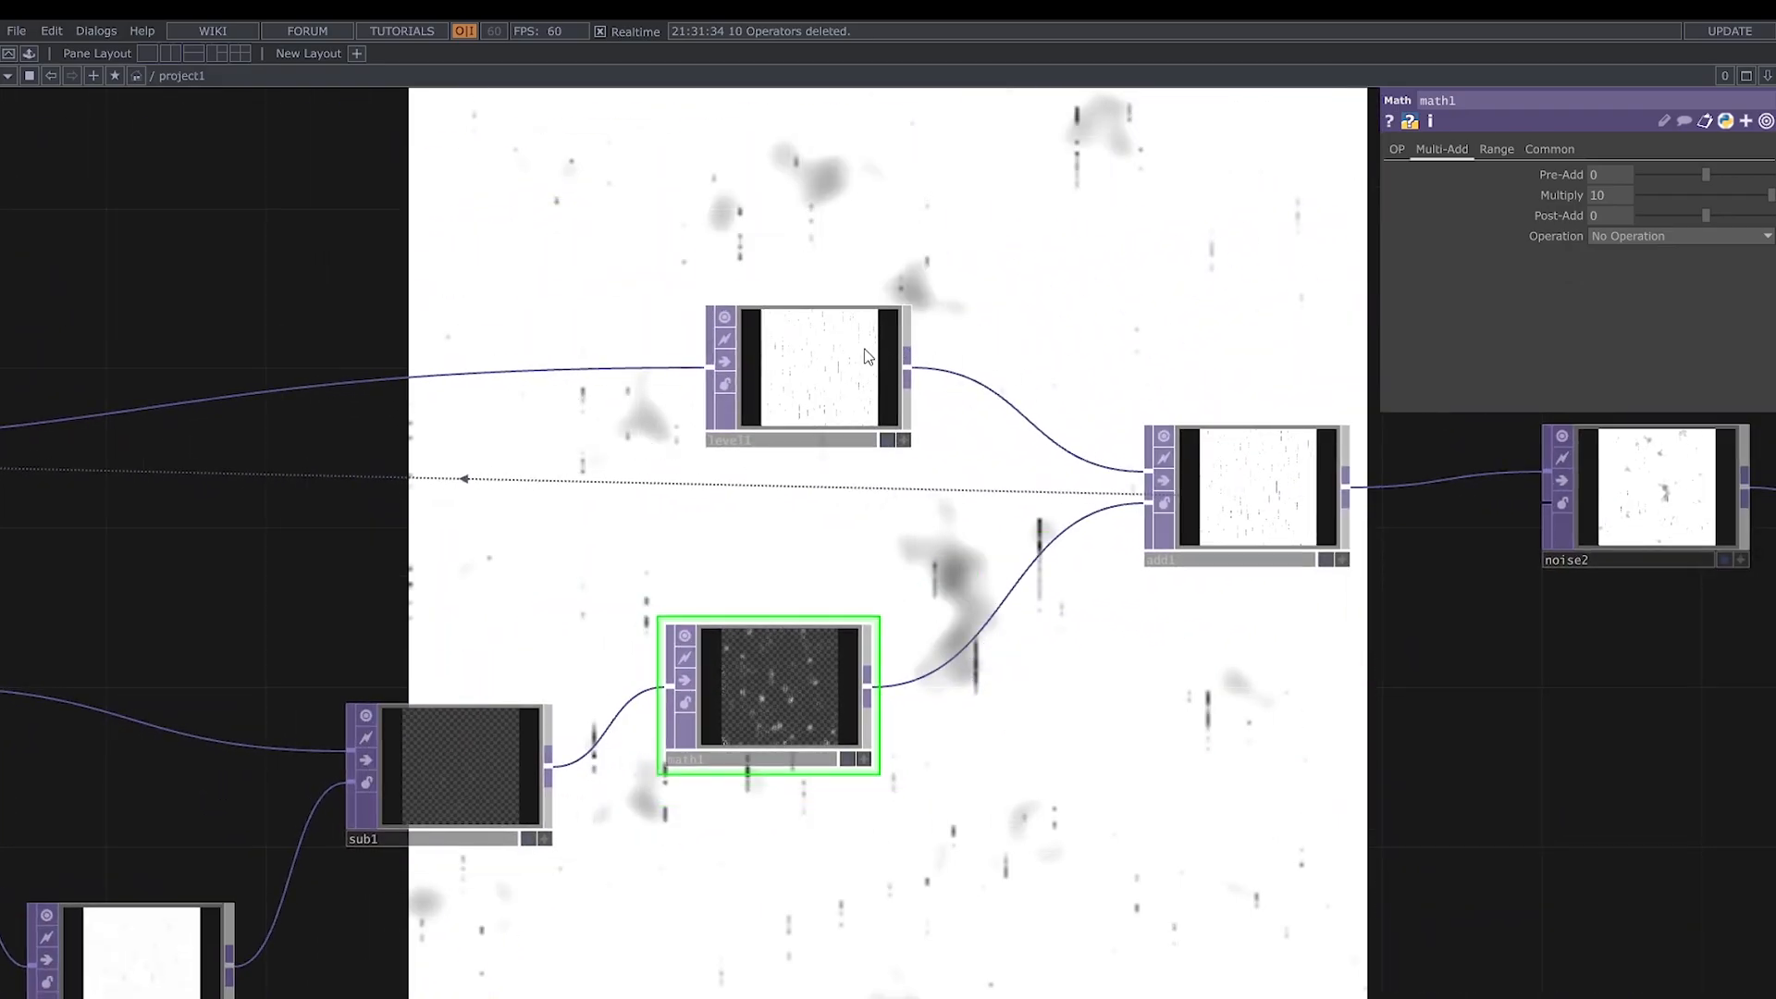
pyautogui.click(835, 356)
pyautogui.click(1552, 151)
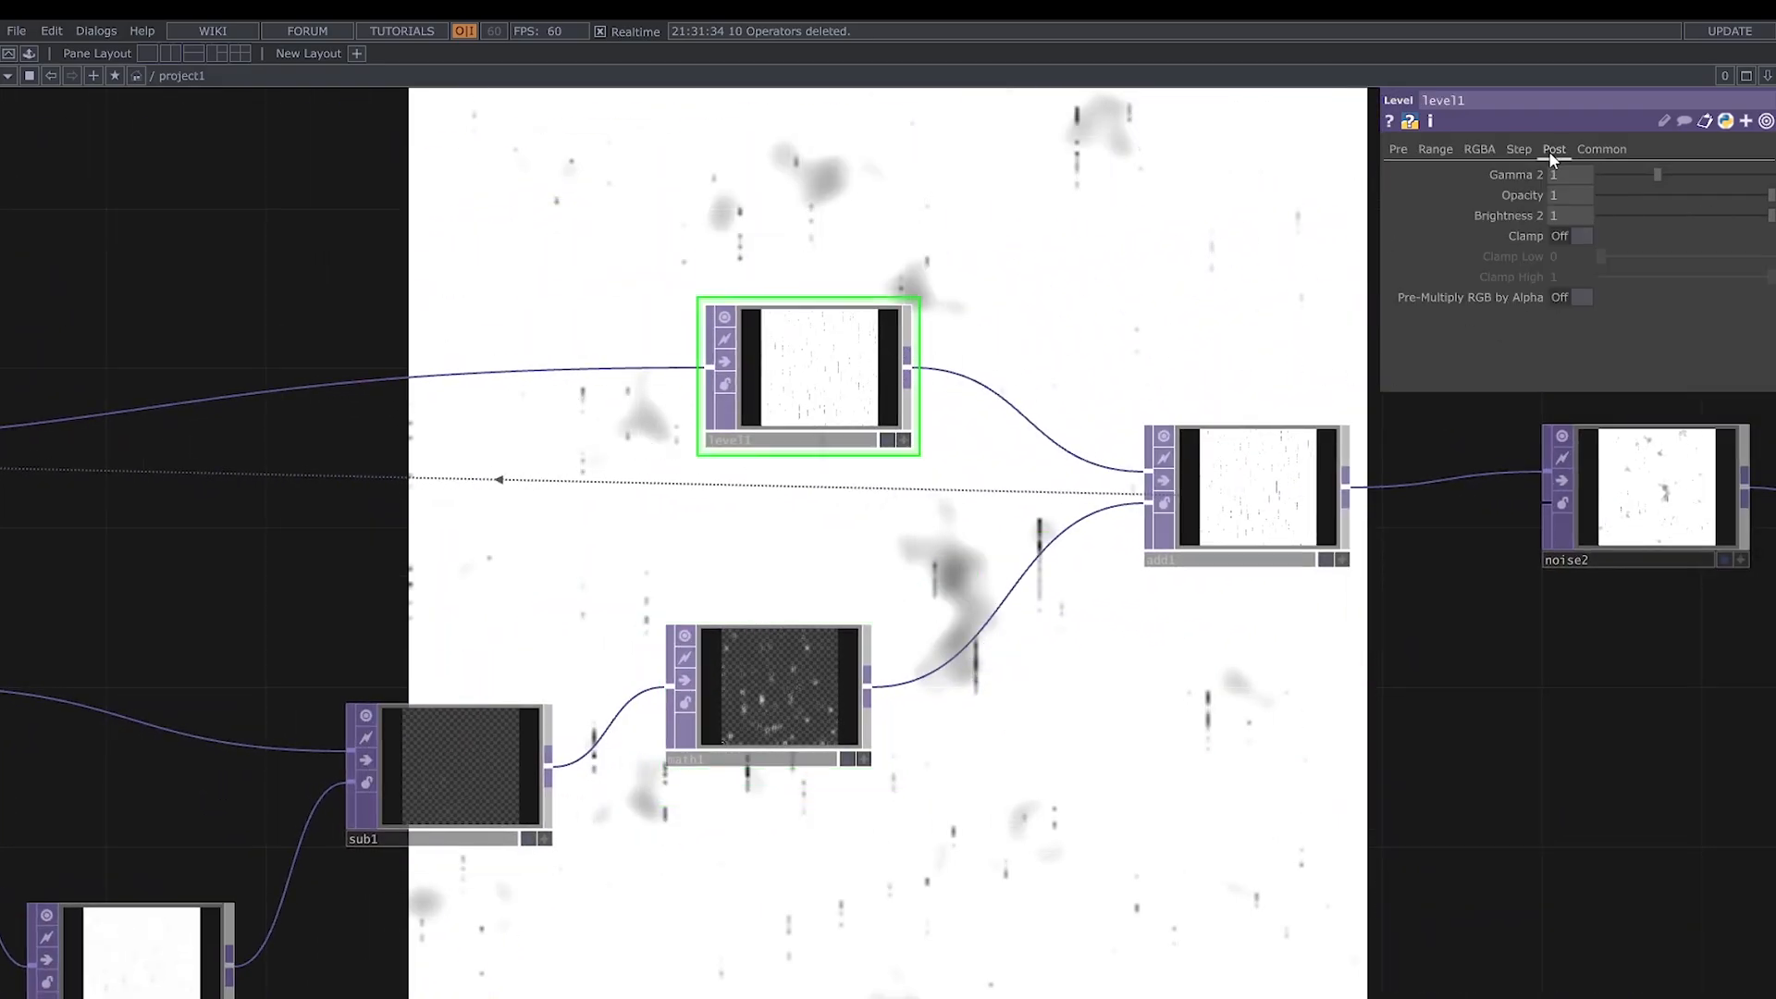
pyautogui.moveTo(1770, 201); pyautogui.dragTo(1730, 198)
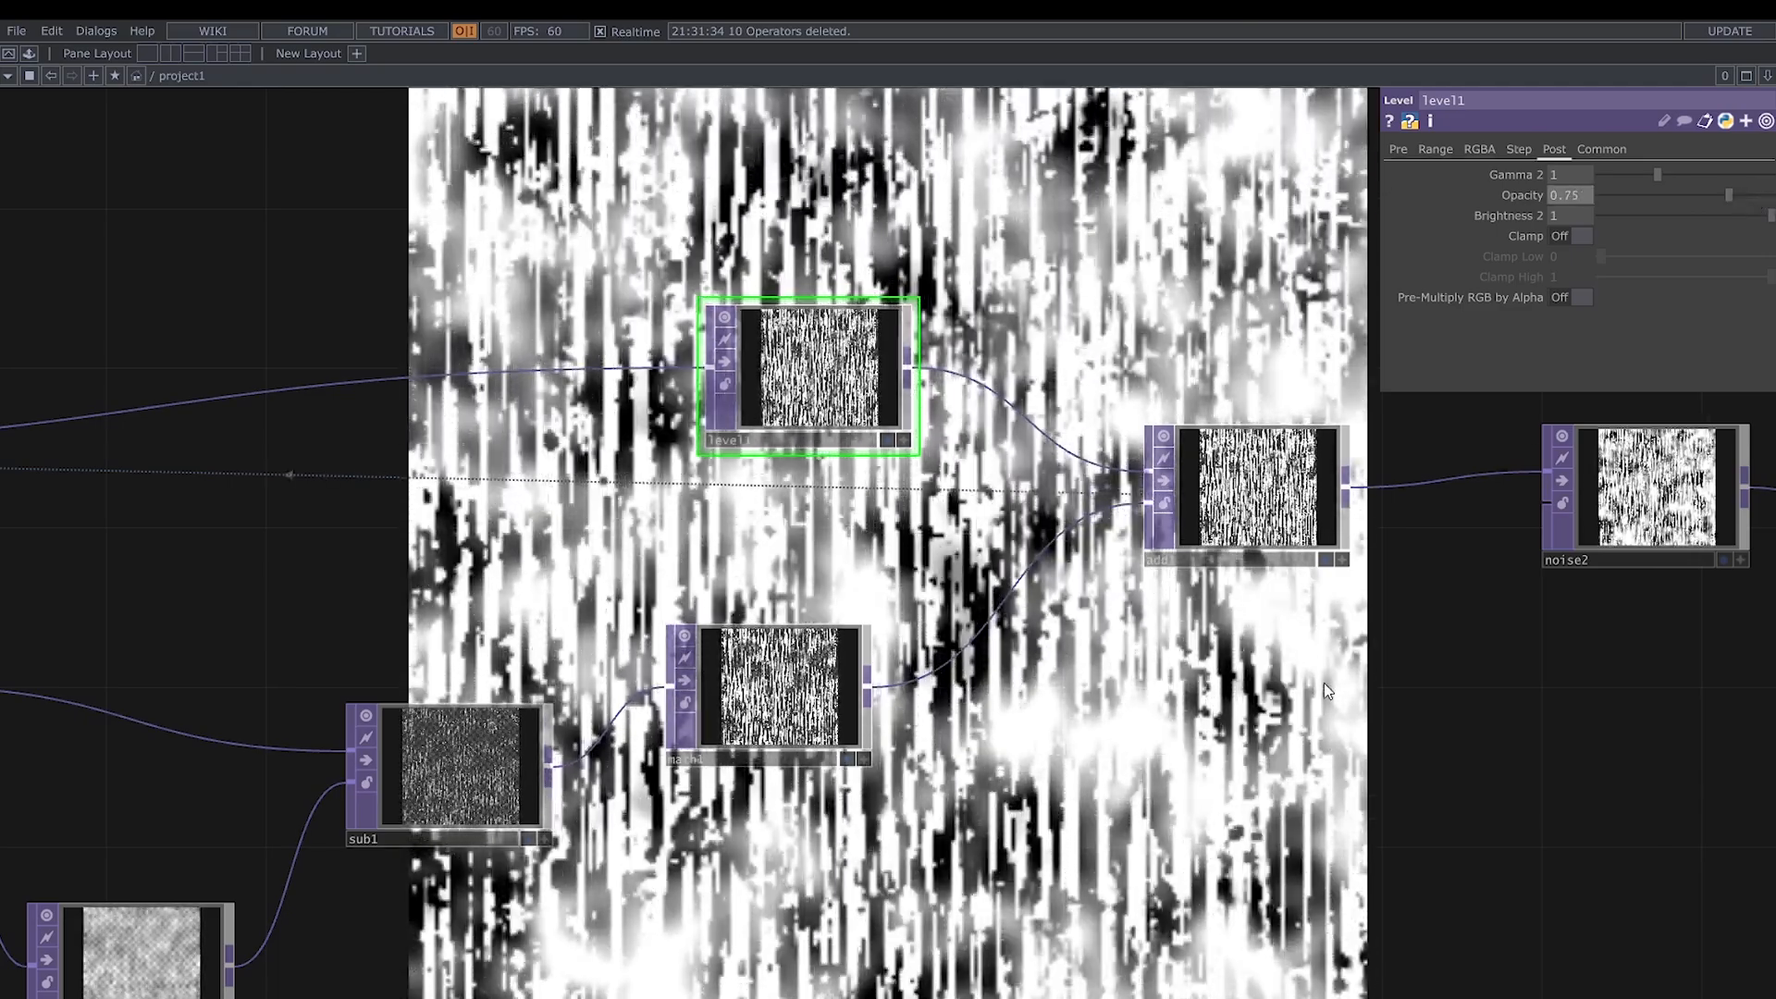
# - Turn off Monochrome on noise2 and set its Period to 2
pyautogui.scroll(-3, 1324, 682)
pyautogui.moveTo(1513, 696); pyautogui.dragTo(1138, 668)
pyautogui.click(1177, 541)
pyautogui.scroll(2, 1094, 654)
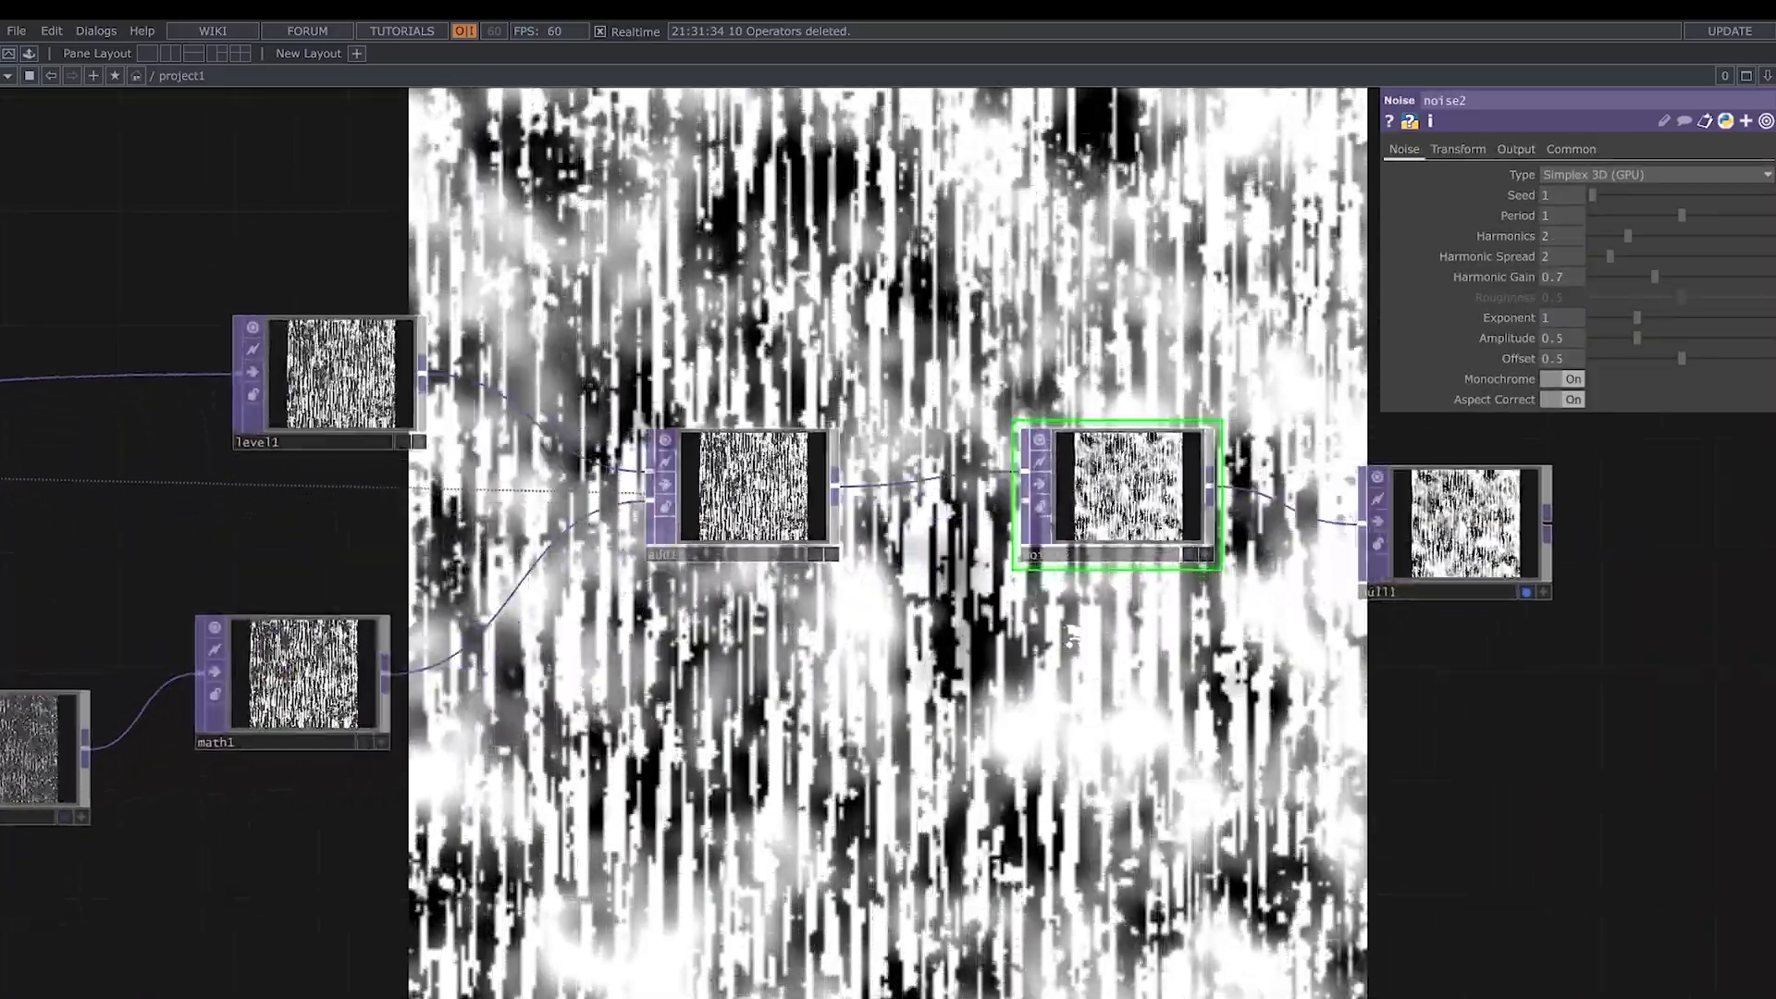
pyautogui.click(1566, 381)
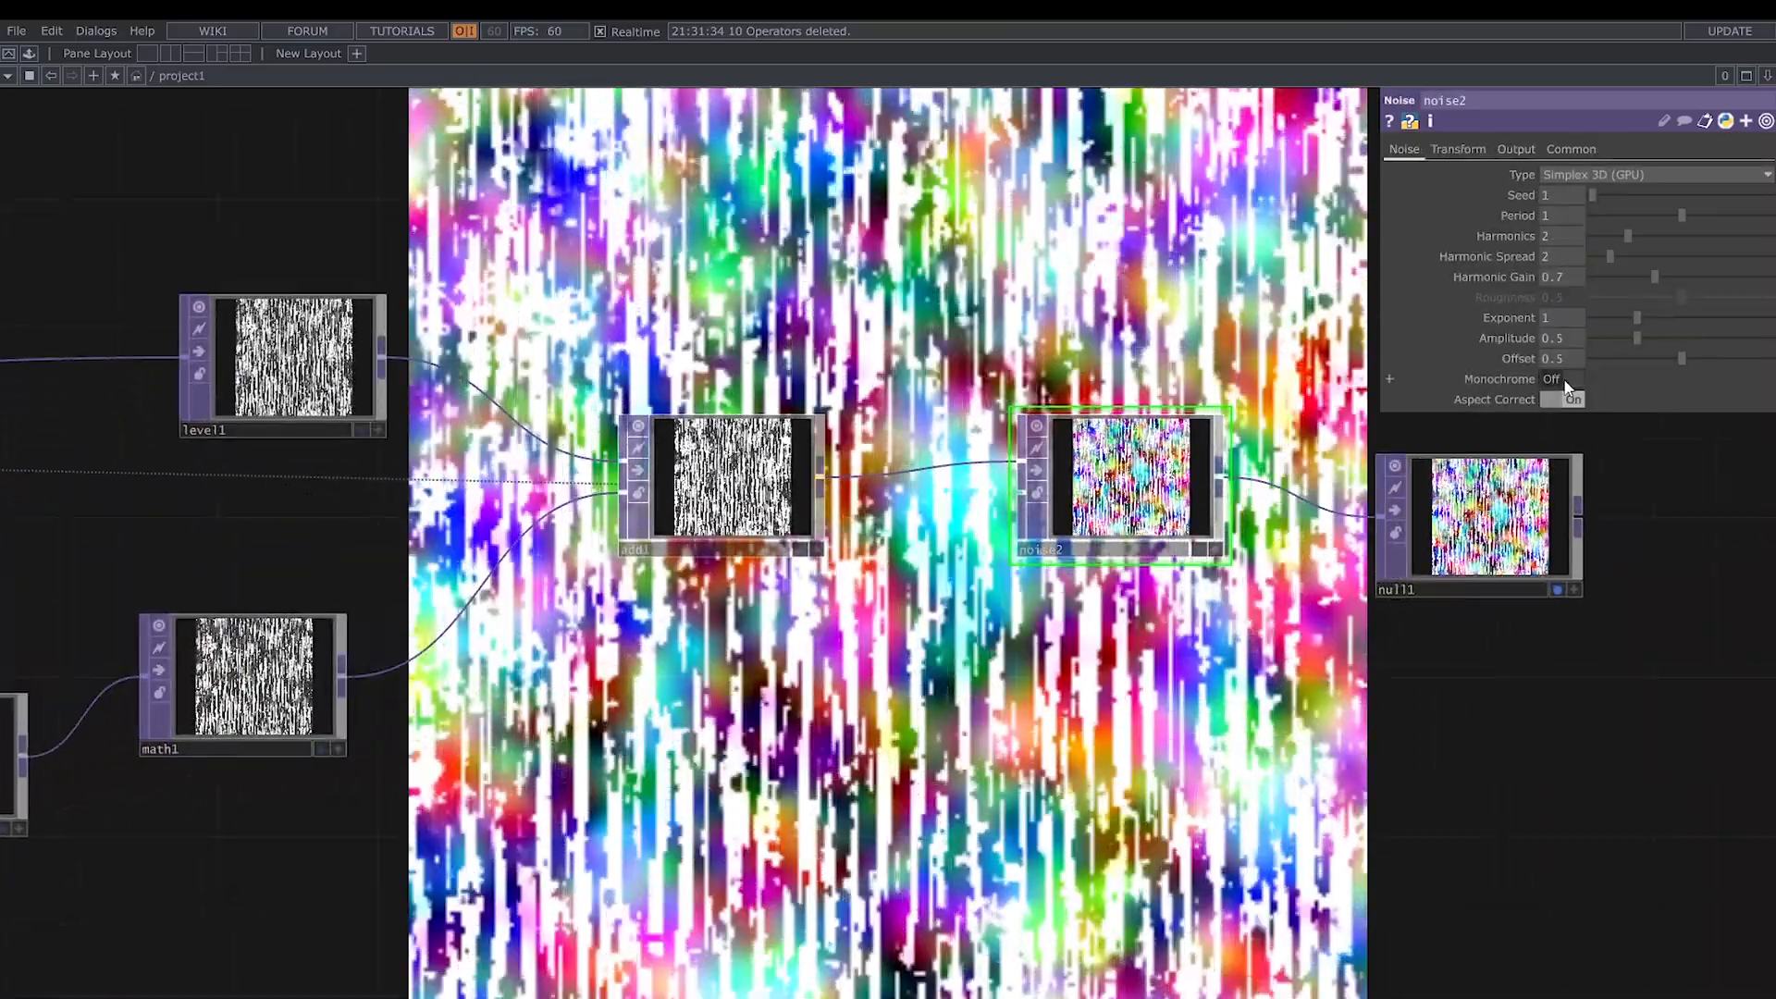
pyautogui.moveTo(1685, 220); pyautogui.dragTo(1771, 218)
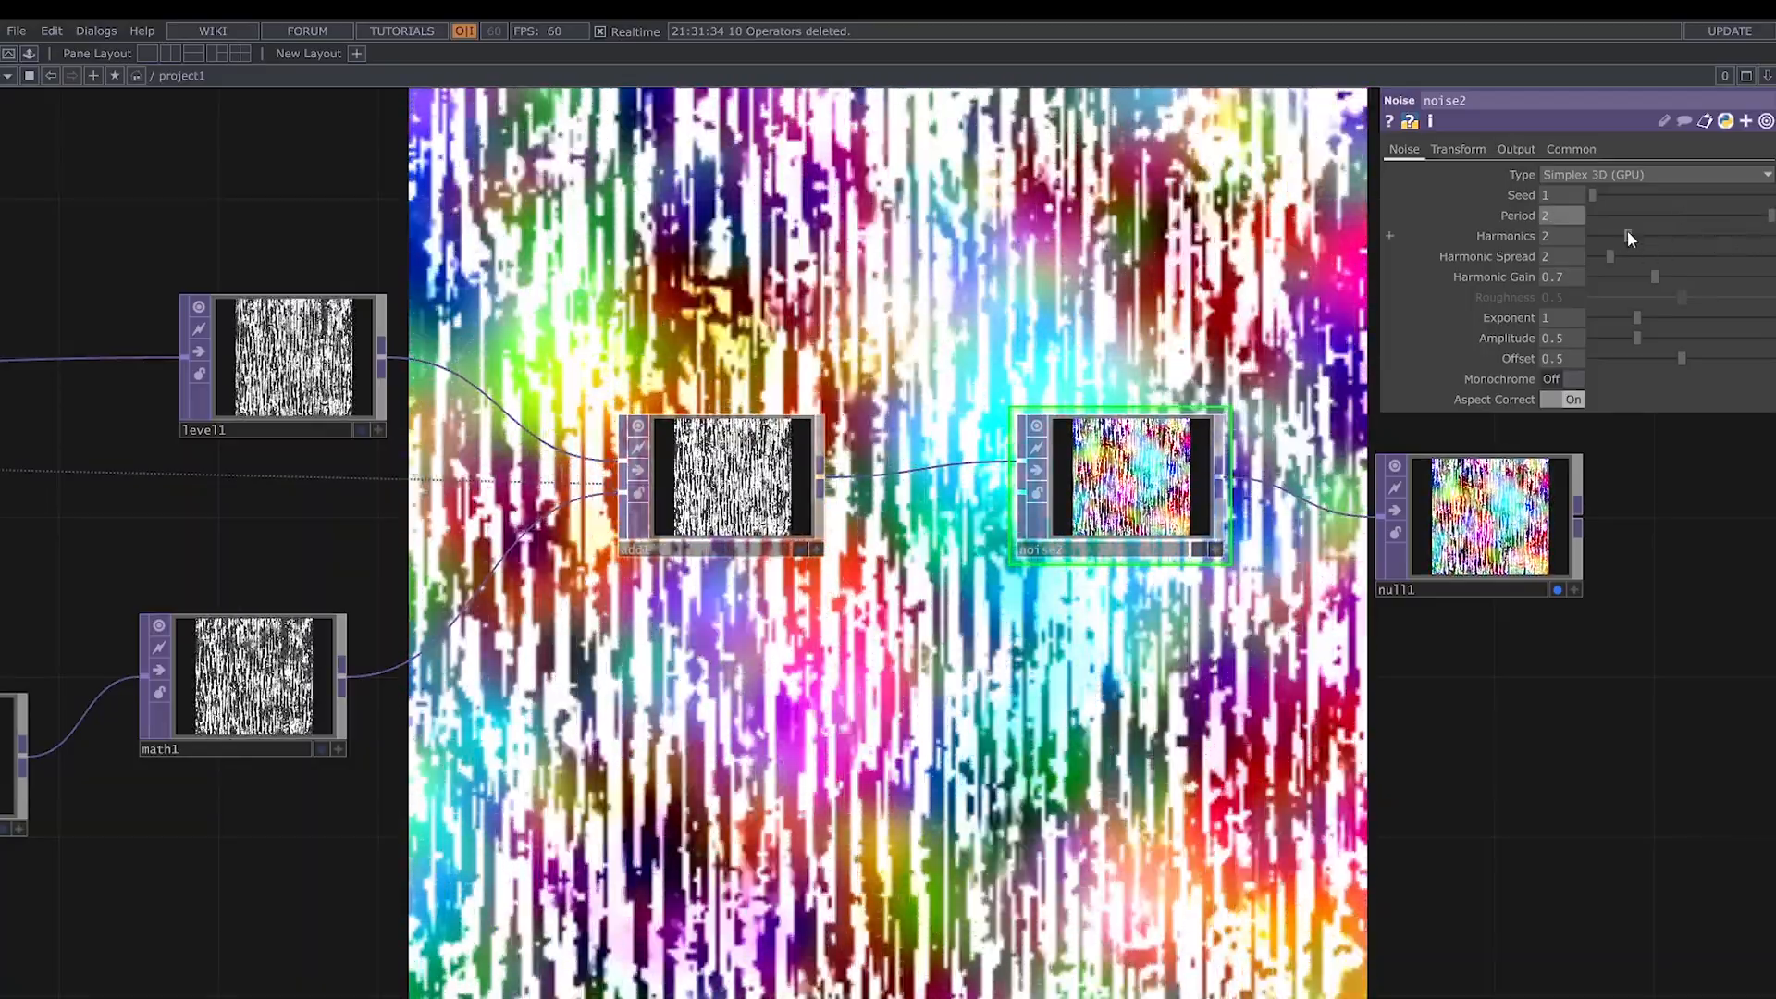
# - Set noise2's Harmonics, Harmonic Spread and Harmonic Gain to 0, Exponent to 0.48, Amplitude to 0.42 and Seed to 1365
pyautogui.moveTo(1628, 233); pyautogui.dragTo(1615, 319)
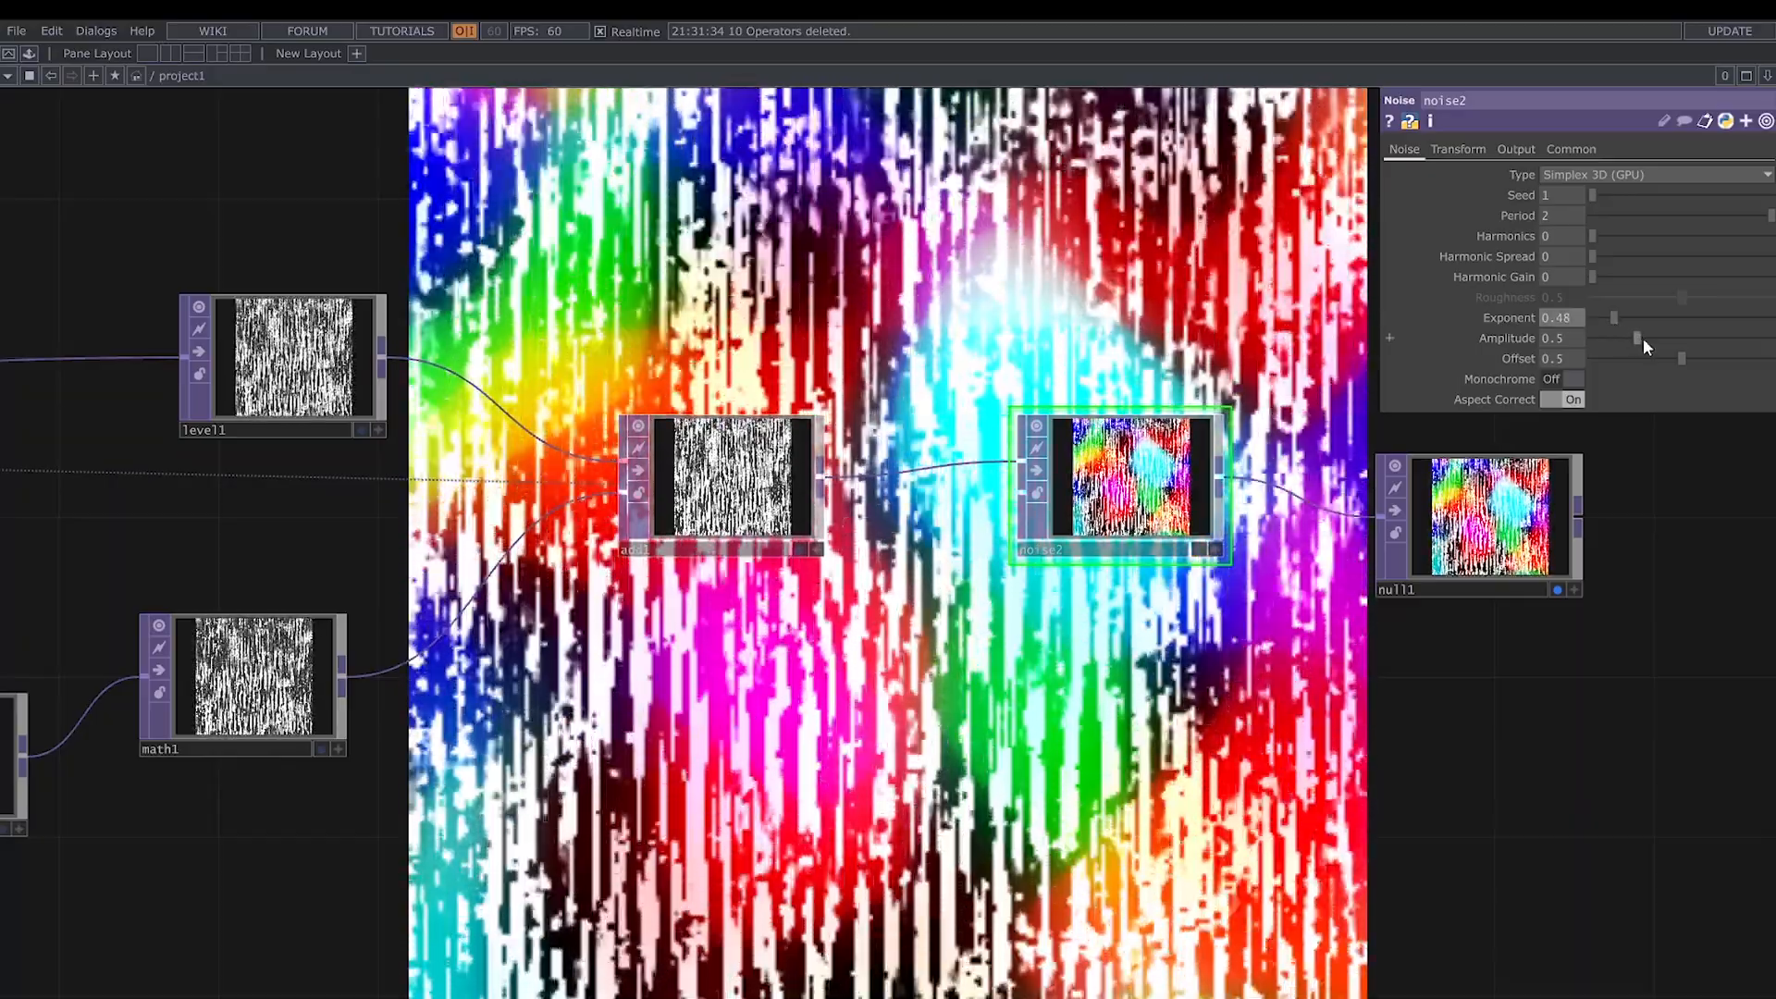
pyautogui.moveTo(1643, 340); pyautogui.dragTo(1636, 339)
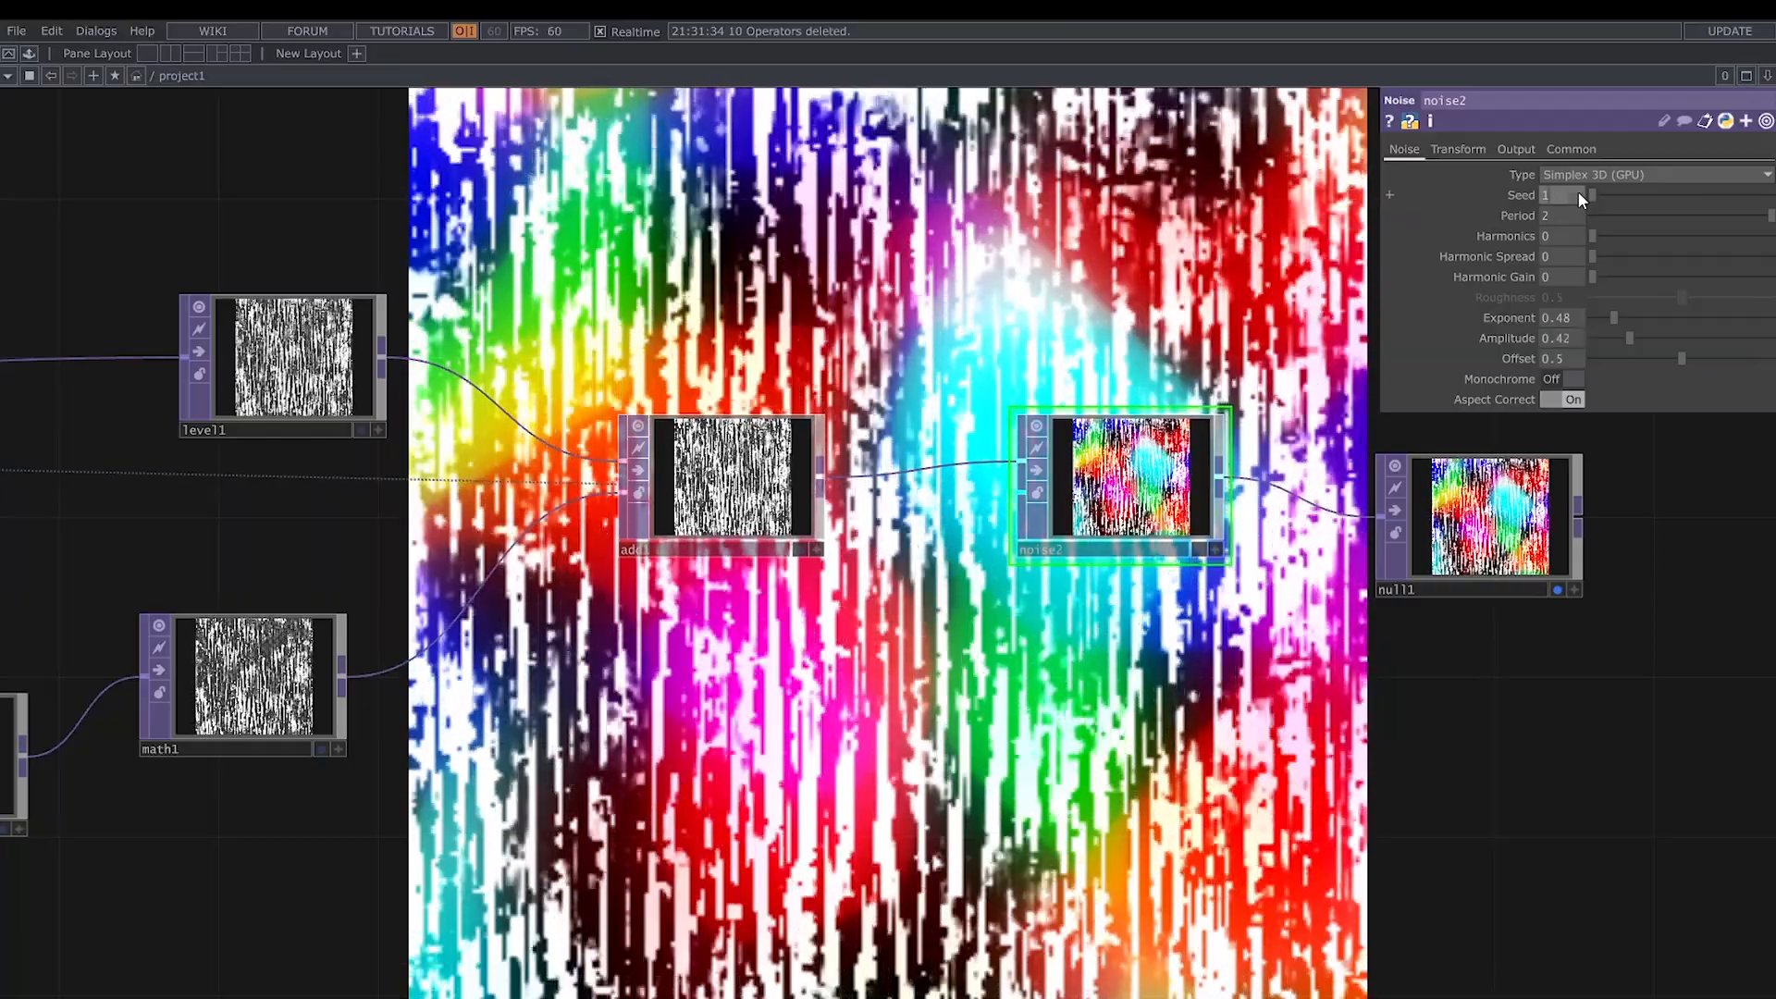
pyautogui.moveTo(1578, 196); pyautogui.dragTo(1478, 194)
pyautogui.write('1365')
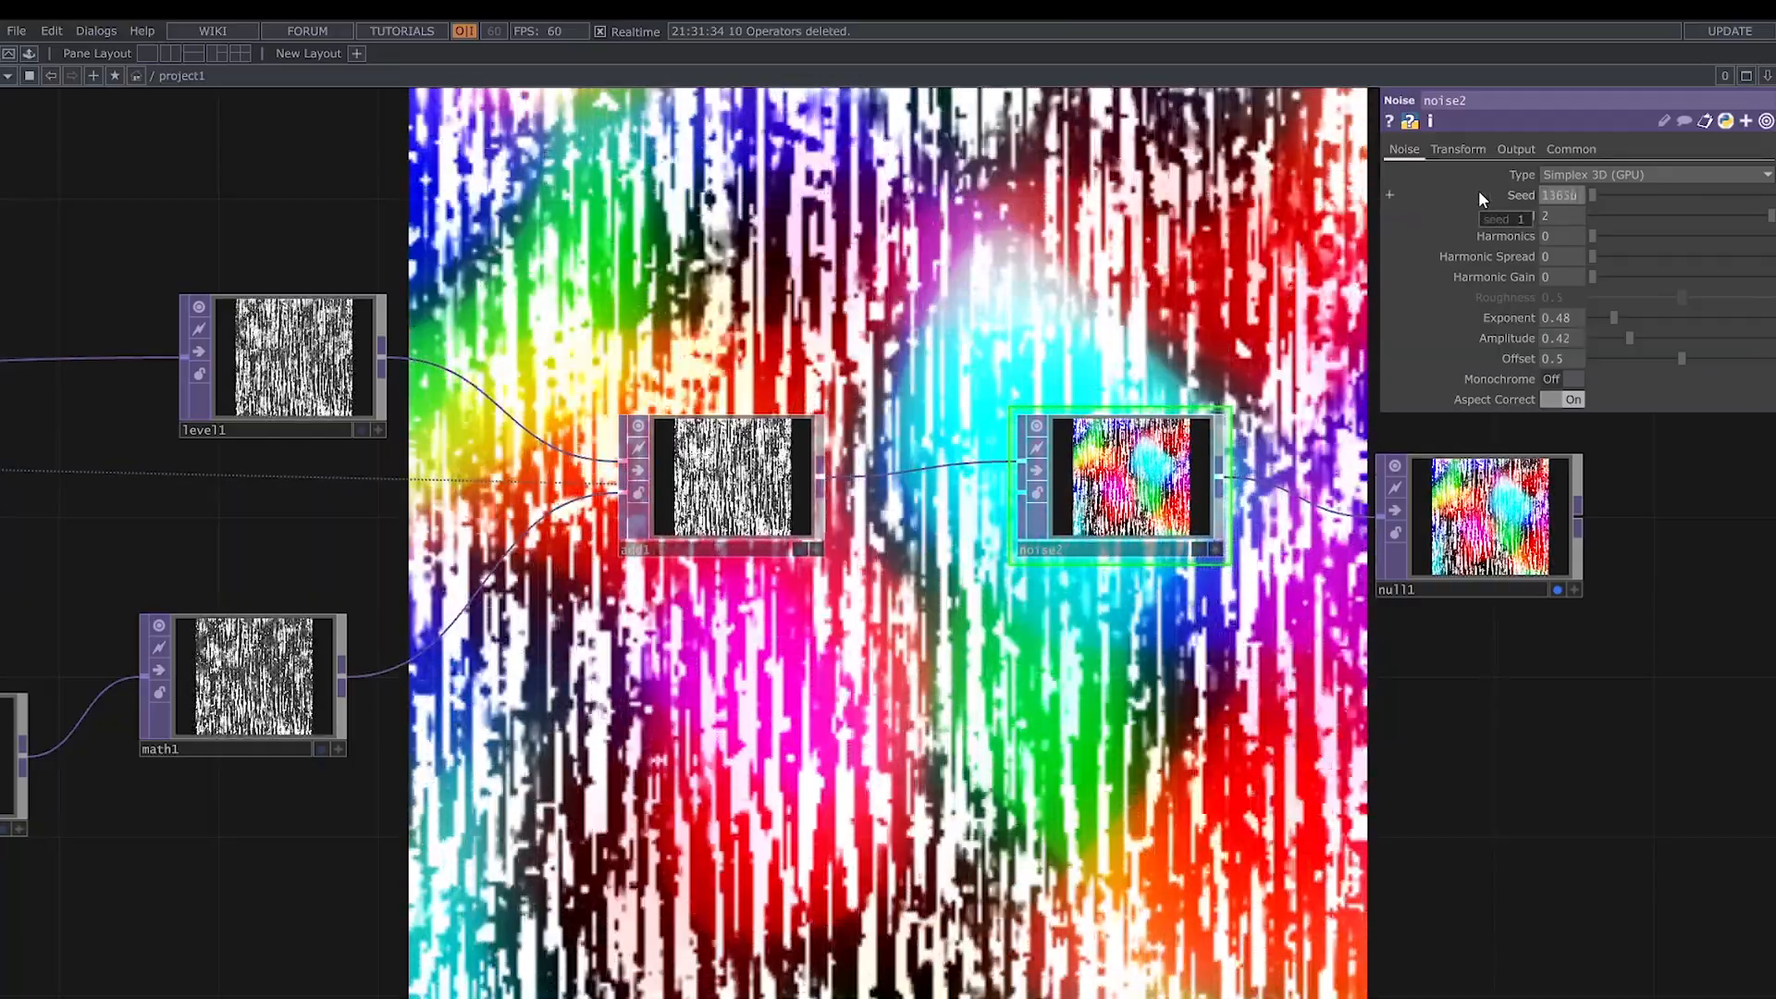
pyautogui.press('Return')
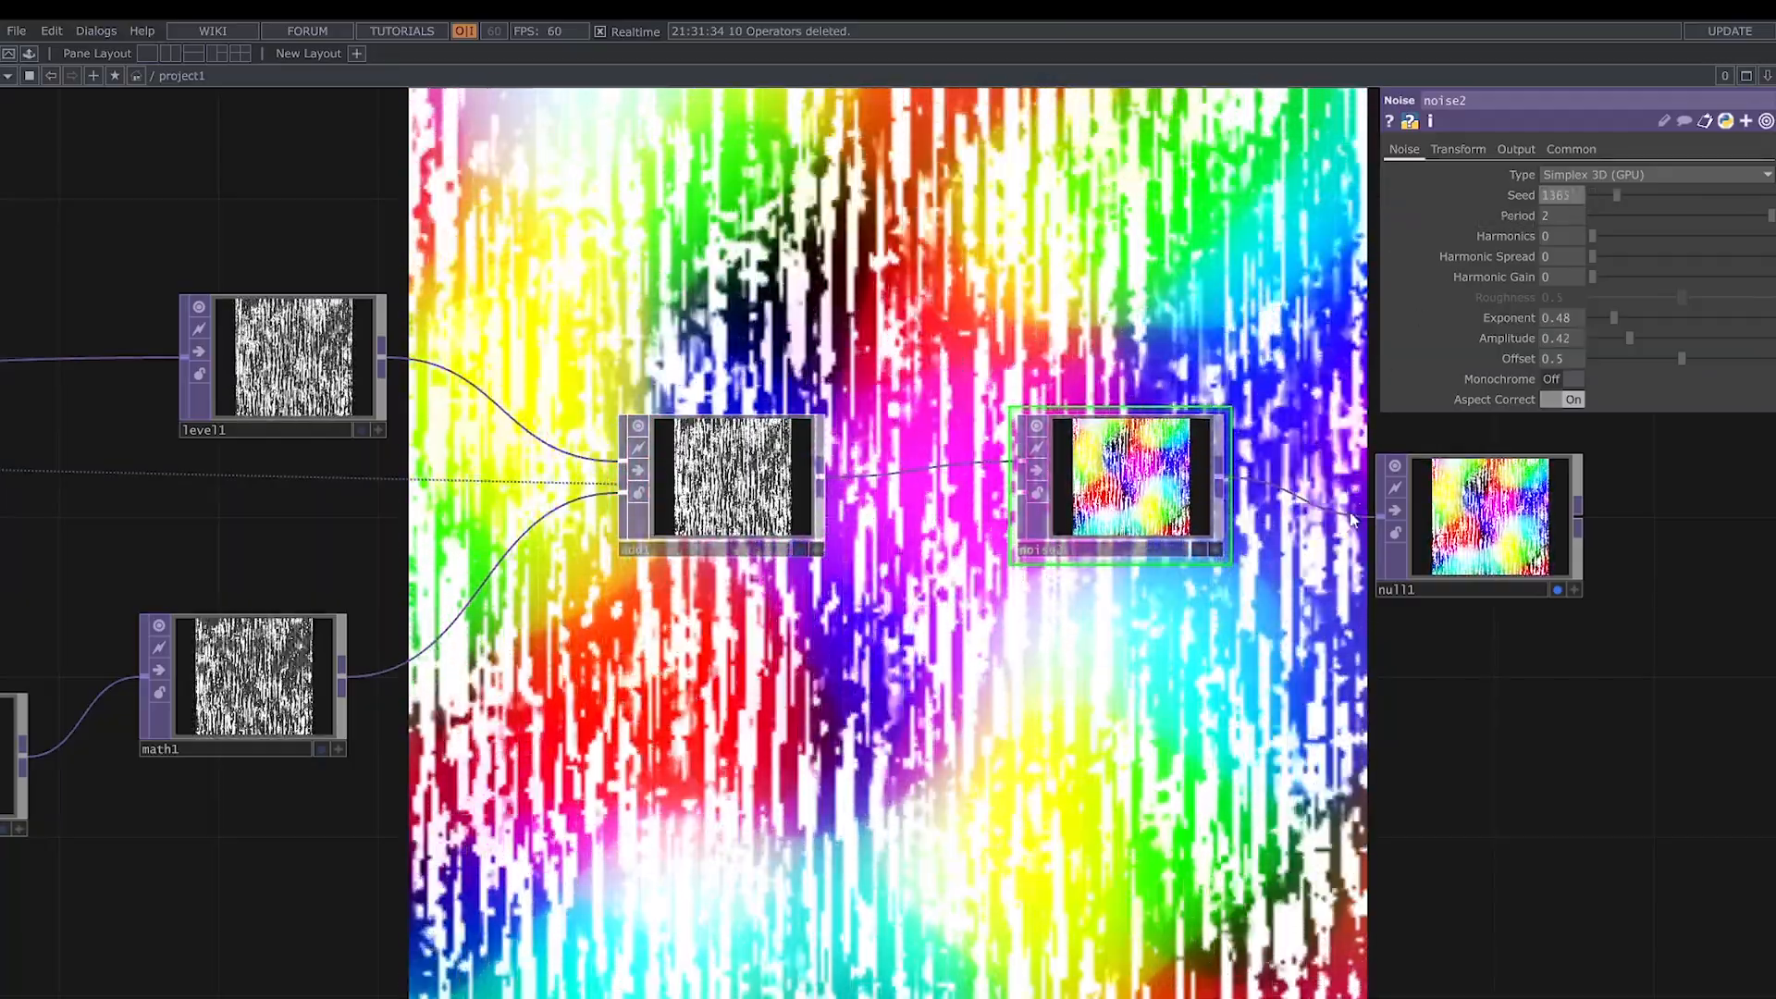
# - Connect add1 to noise2's second input and set noise2's RGB output to Noise
pyautogui.moveTo(821, 479); pyautogui.dragTo(1018, 494)
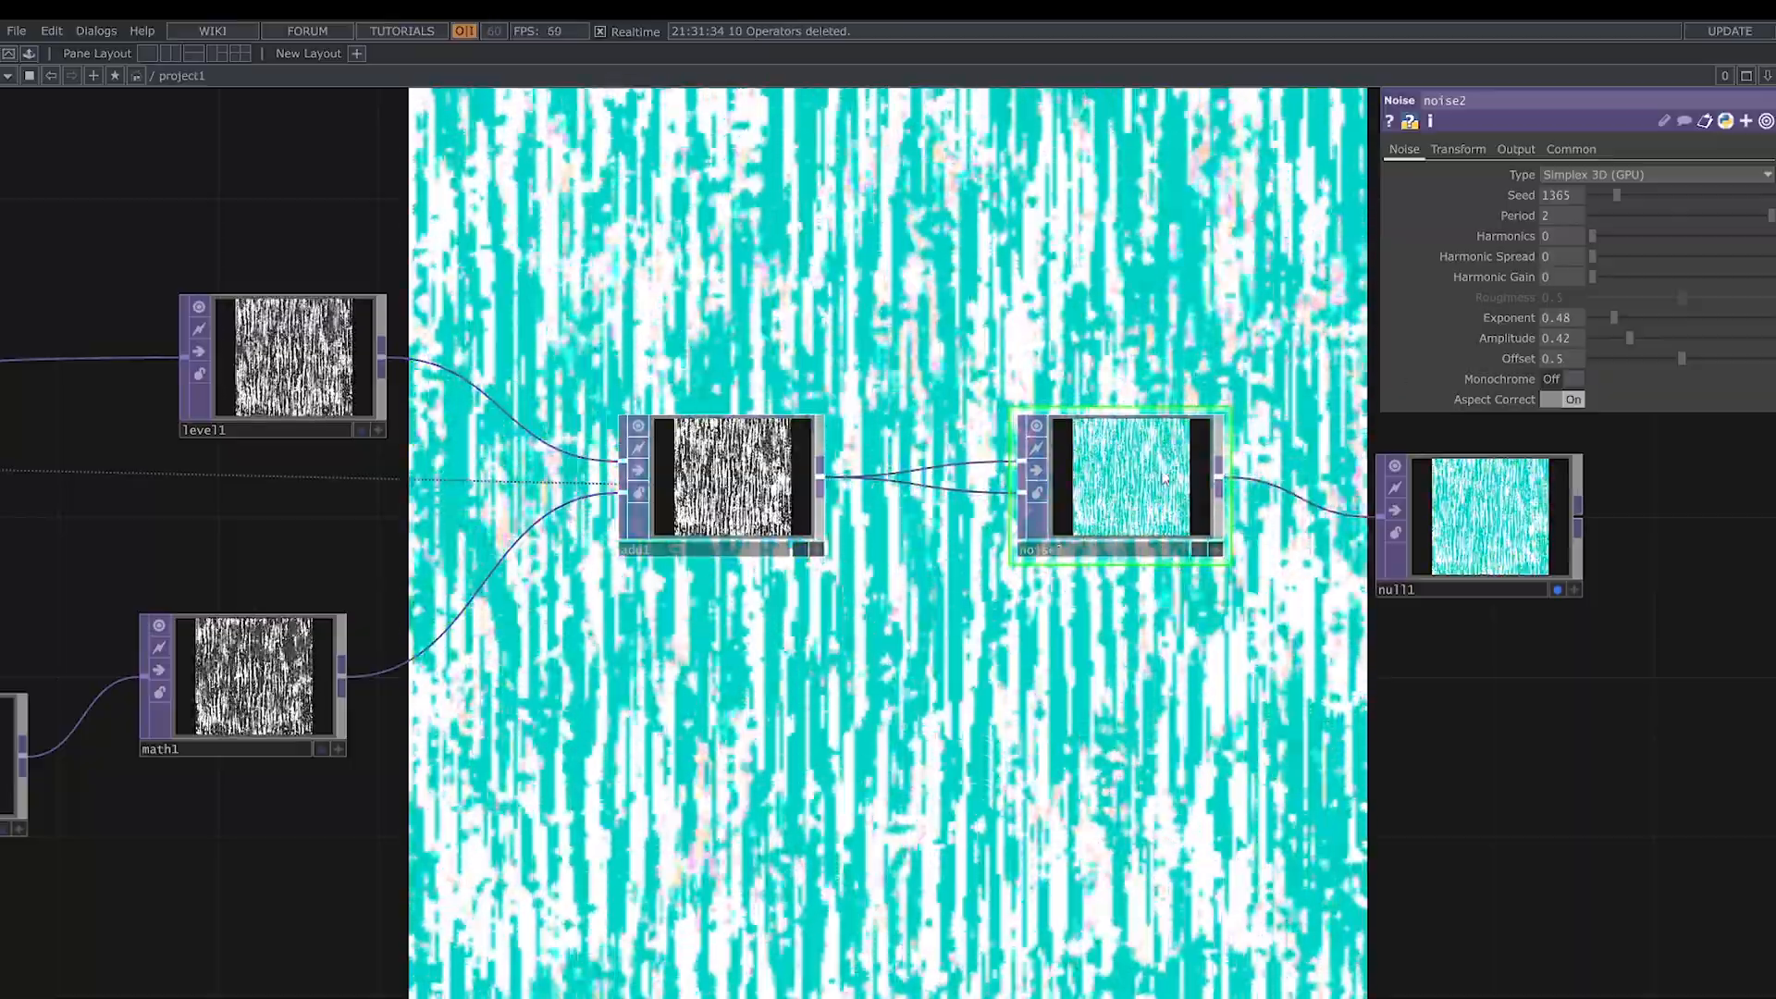
pyautogui.click(1517, 149)
pyautogui.click(1596, 195)
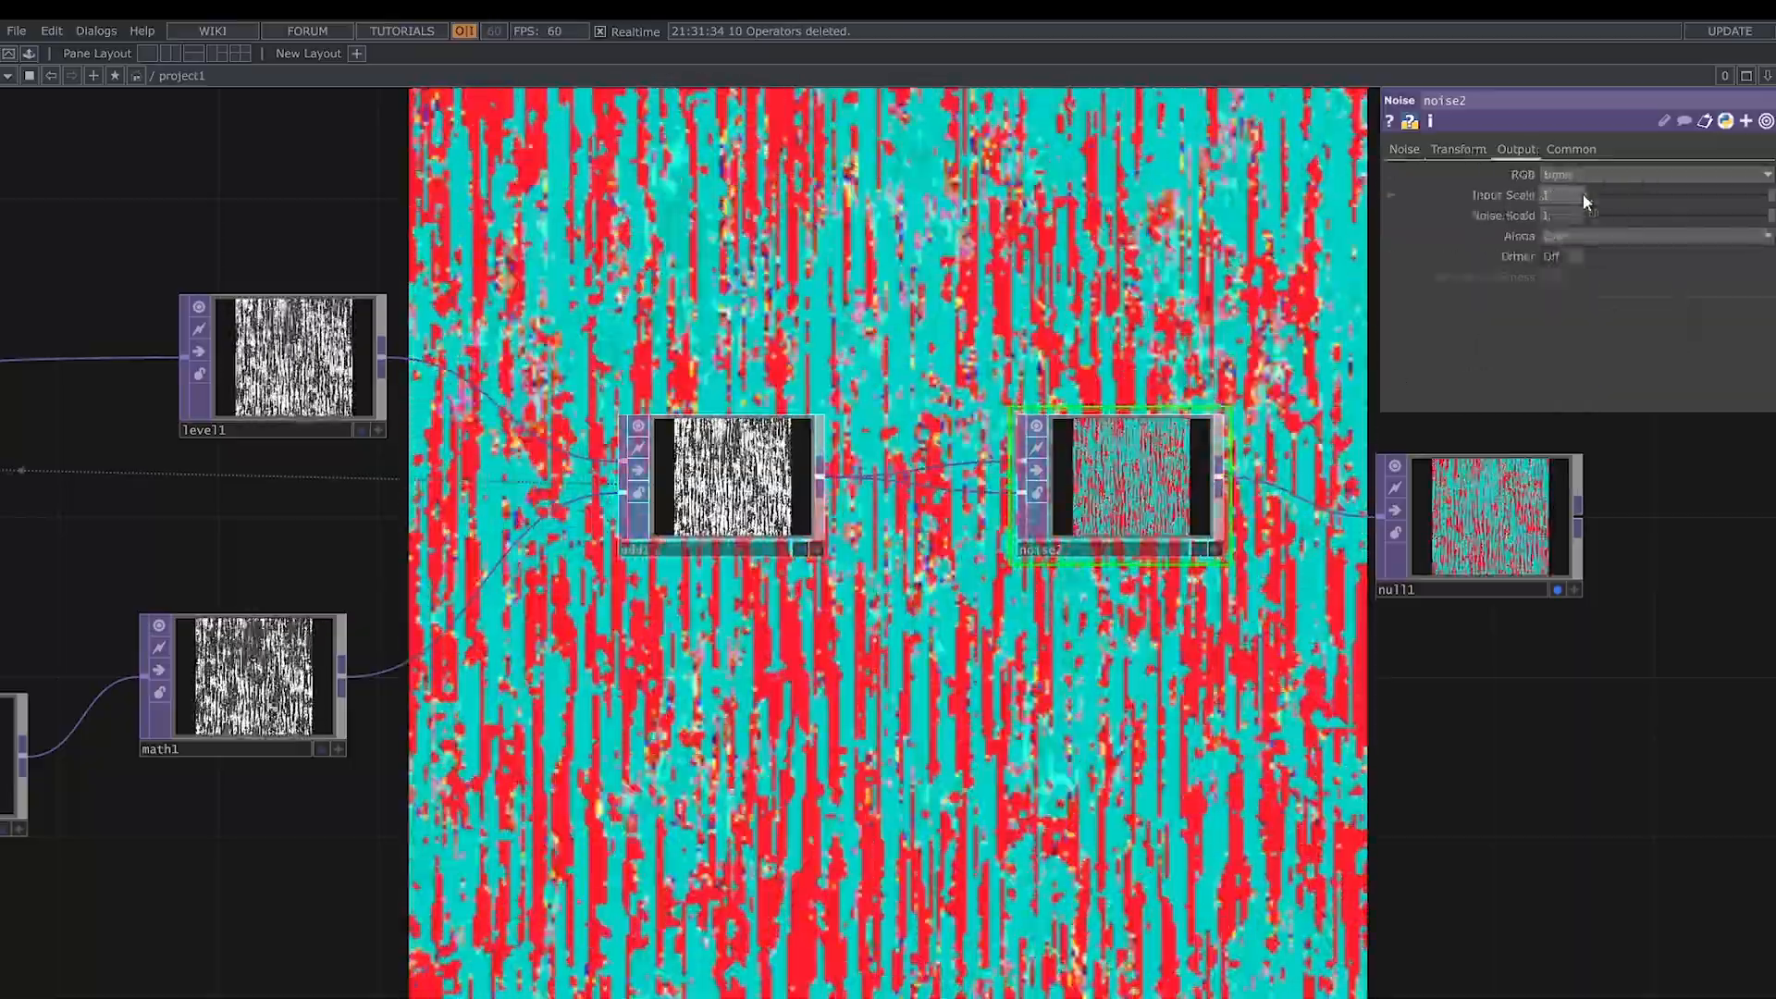
# - Go back to feedback1 and reset it to restart the feedback loop
pyautogui.scroll(-3, 1194, 287)
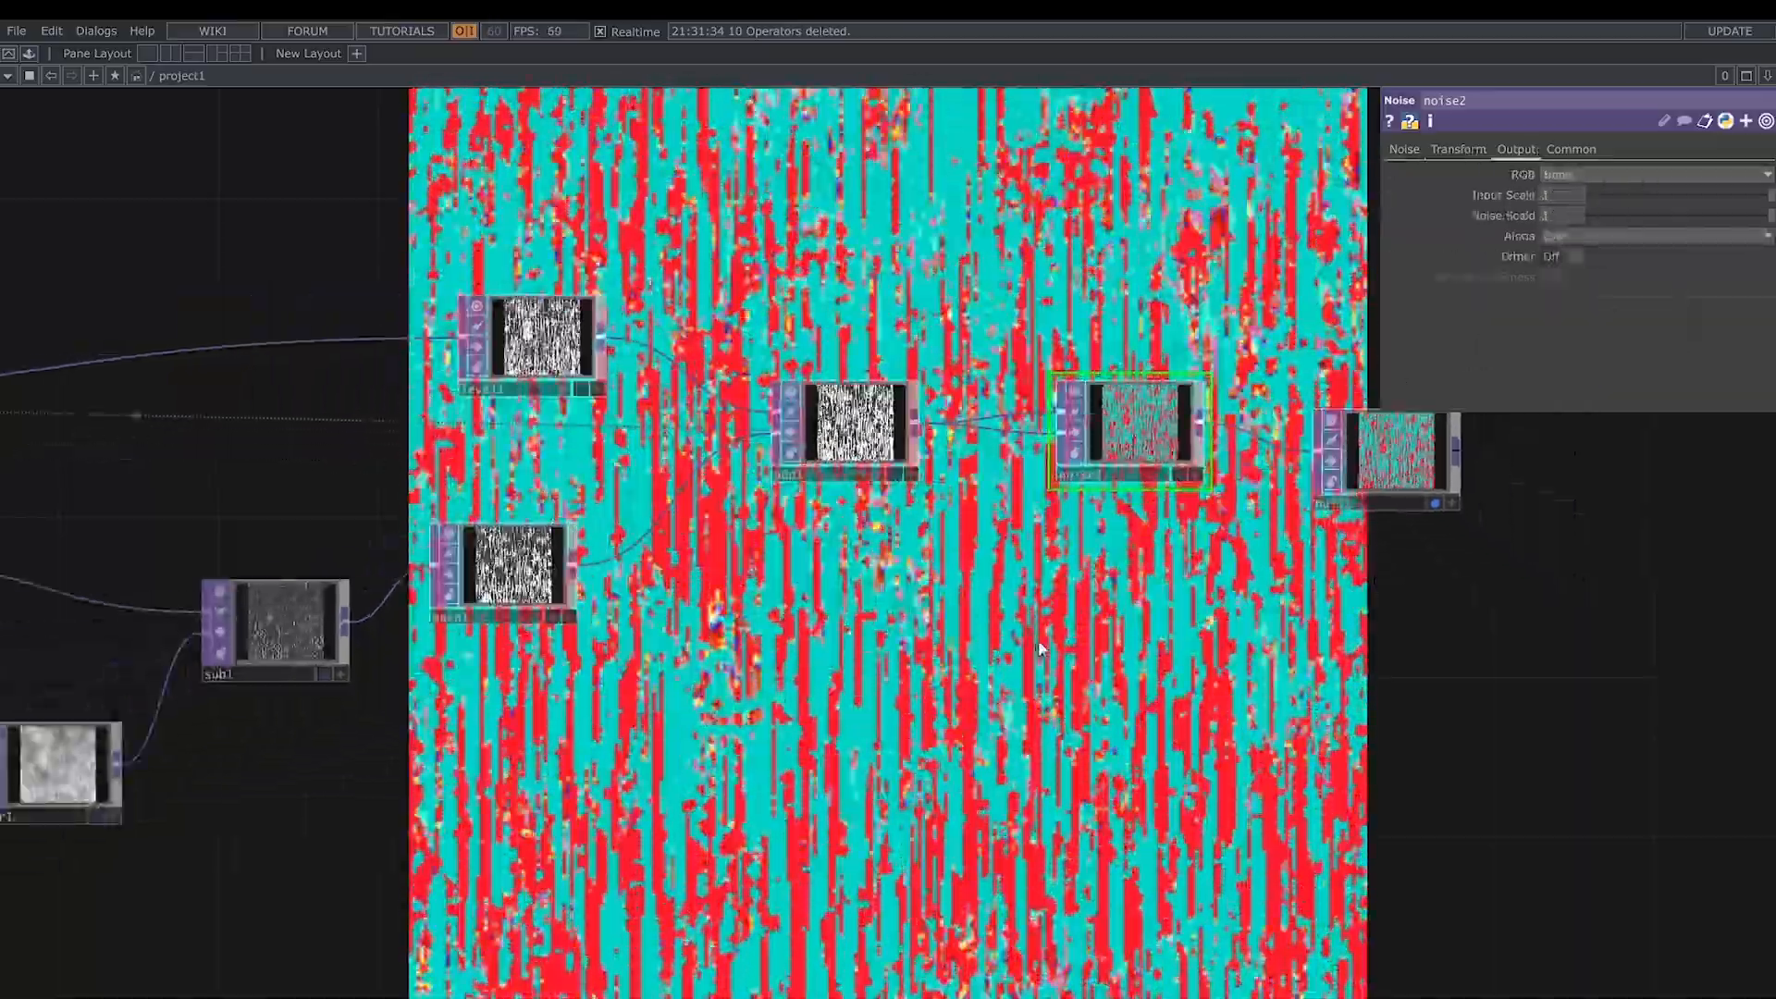
pyautogui.moveTo(578, 539); pyautogui.dragTo(922, 529)
pyautogui.moveTo(1095, 664); pyautogui.dragTo(1664, 674)
pyautogui.click(507, 387)
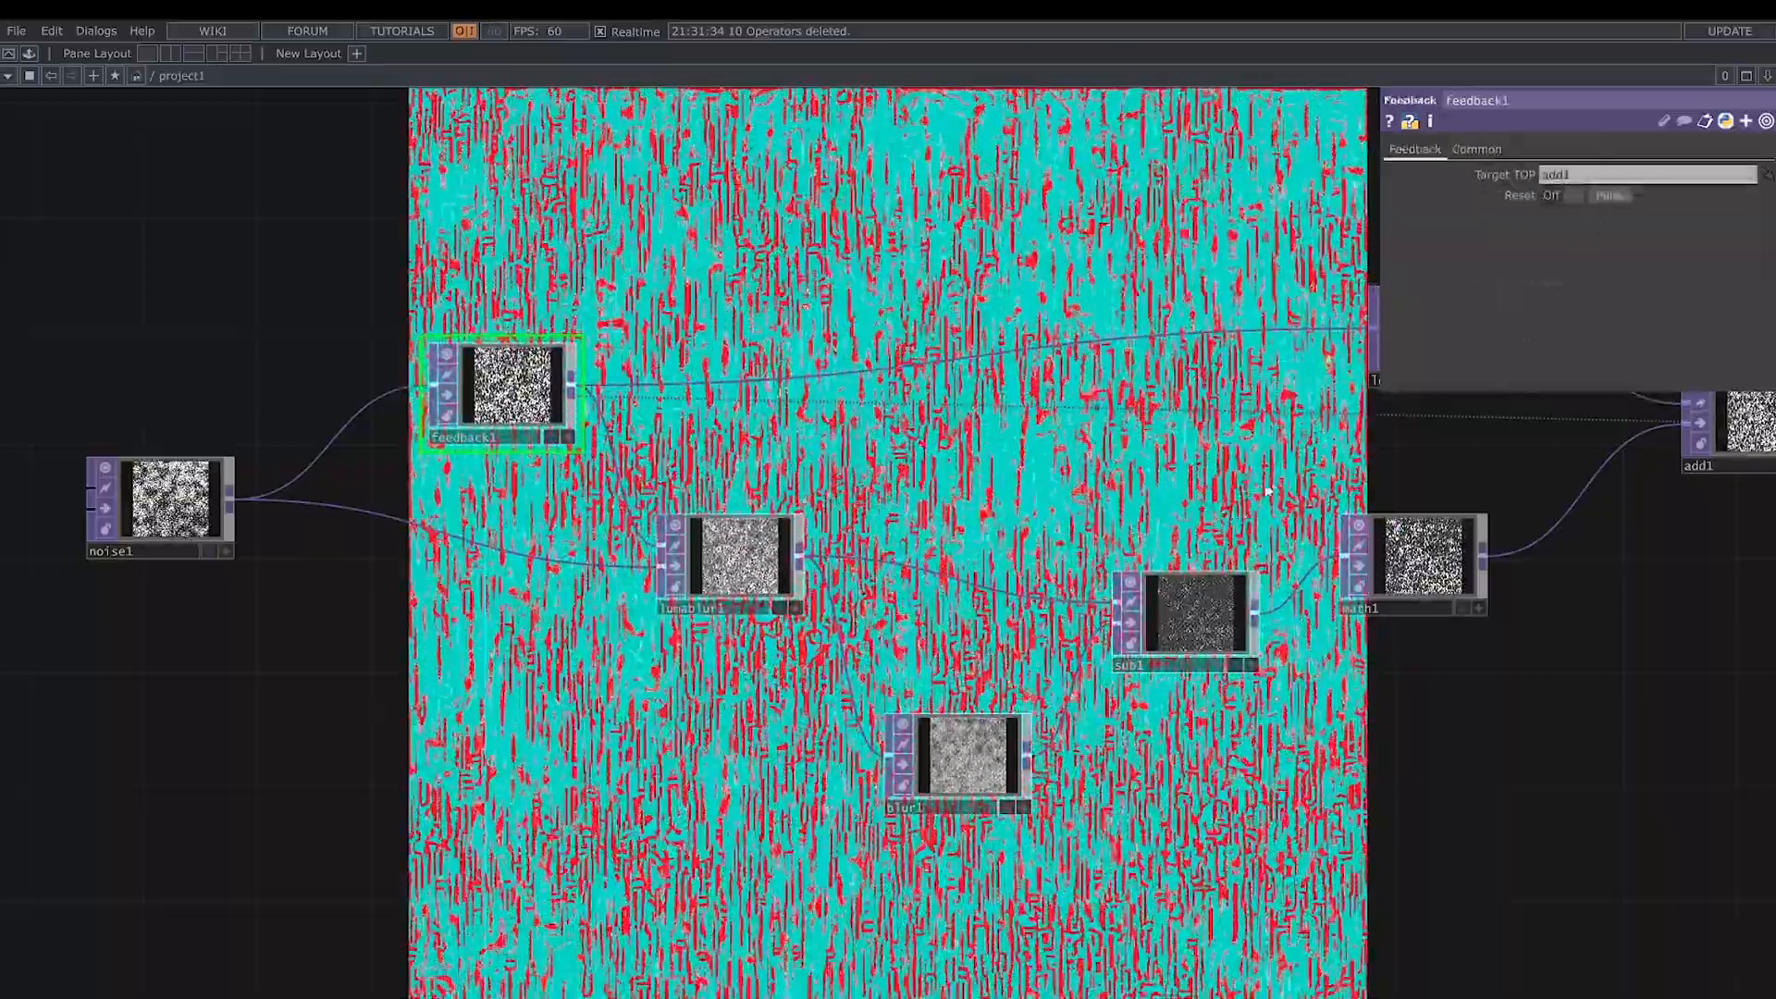
# - Set level1's Gamma 2 to 1.6 and Opacity to 0.75
pyautogui.moveTo(1684, 598); pyautogui.dragTo(985, 636)
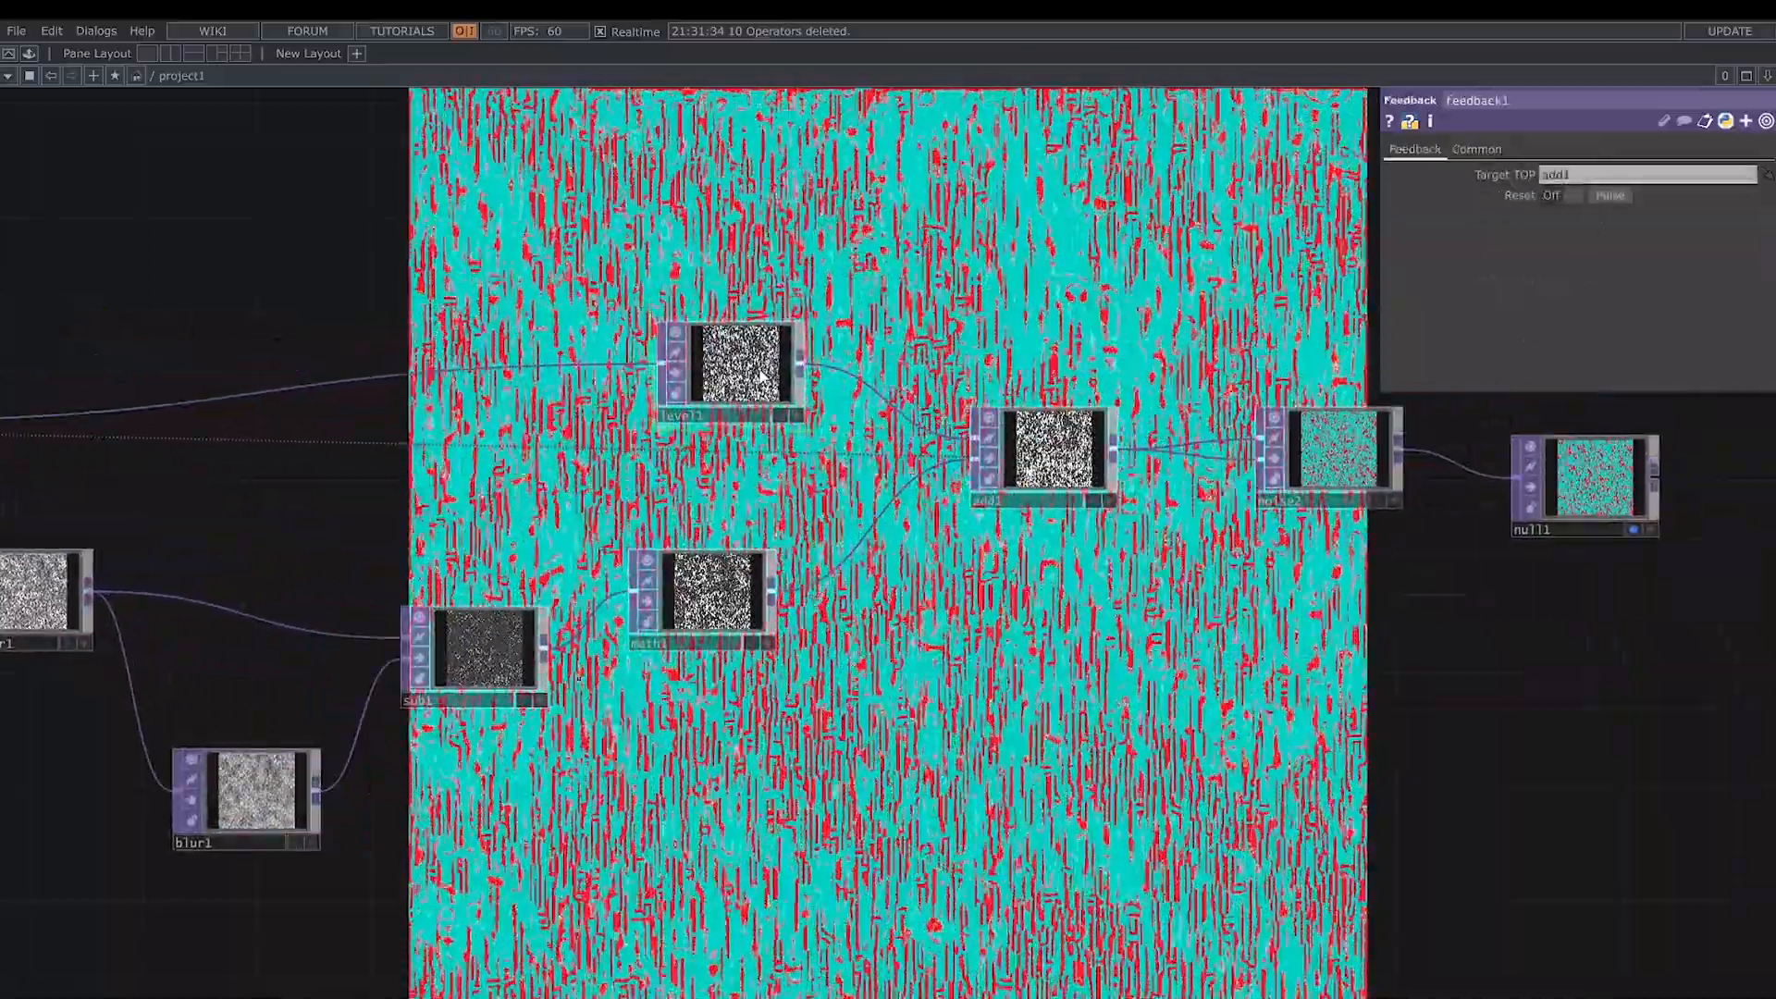
pyautogui.click(740, 365)
pyautogui.moveTo(1669, 172)
pyautogui.mouseDown()
pyautogui.moveTo(1719, 174)
pyautogui.moveTo(1608, 200)
pyautogui.moveTo(1690, 189)
pyautogui.mouseUp()
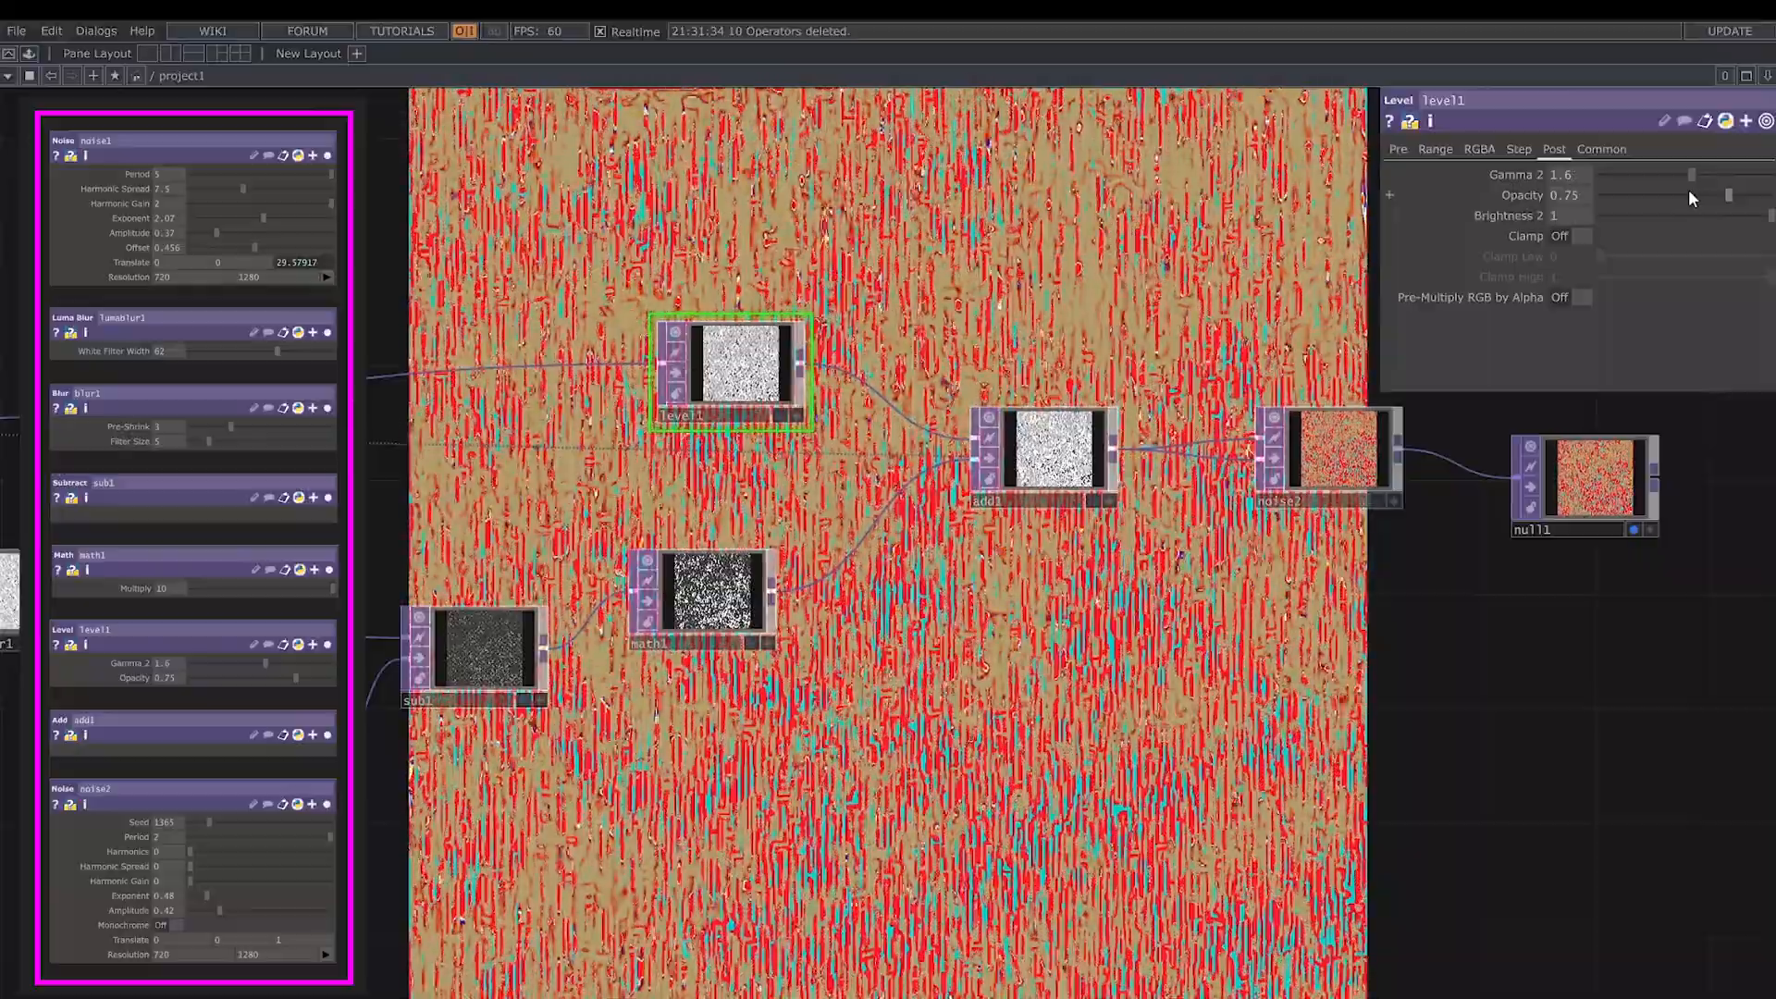
# - Set the Z Translate of noise2 to 1 to shift the pattern's colors
pyautogui.moveTo(1460, 633); pyautogui.dragTo(1310, 660)
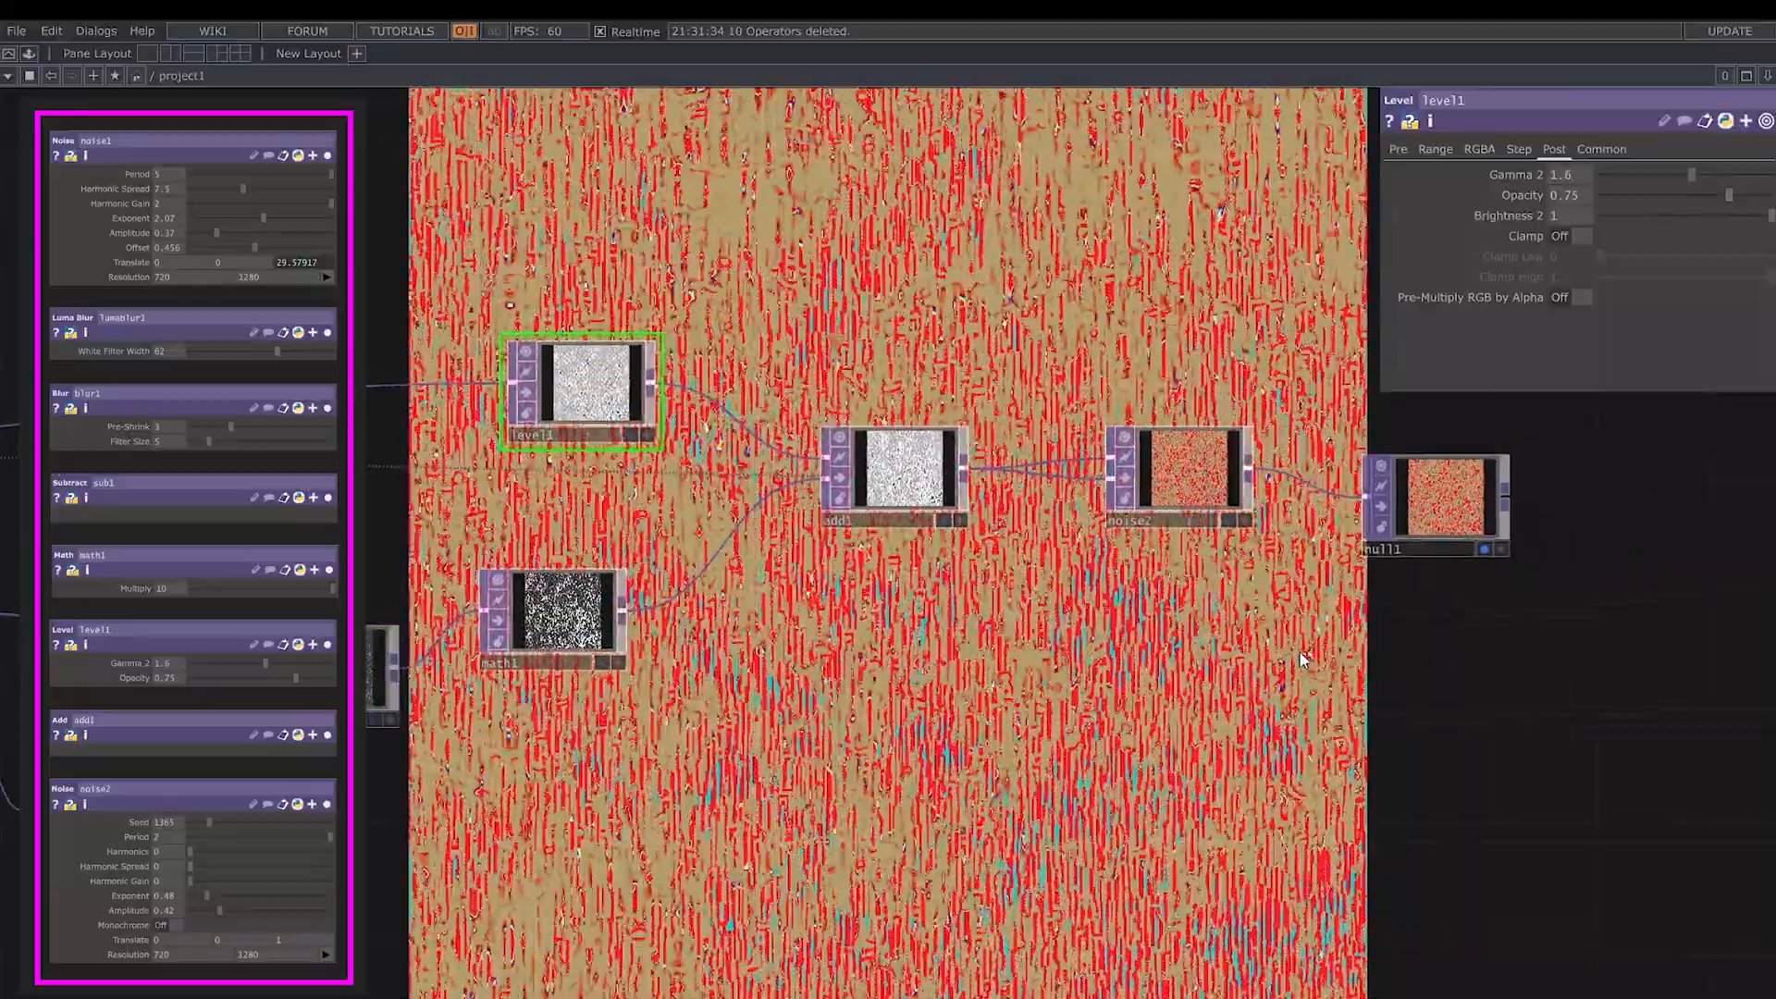
pyautogui.click(1203, 493)
pyautogui.click(1460, 149)
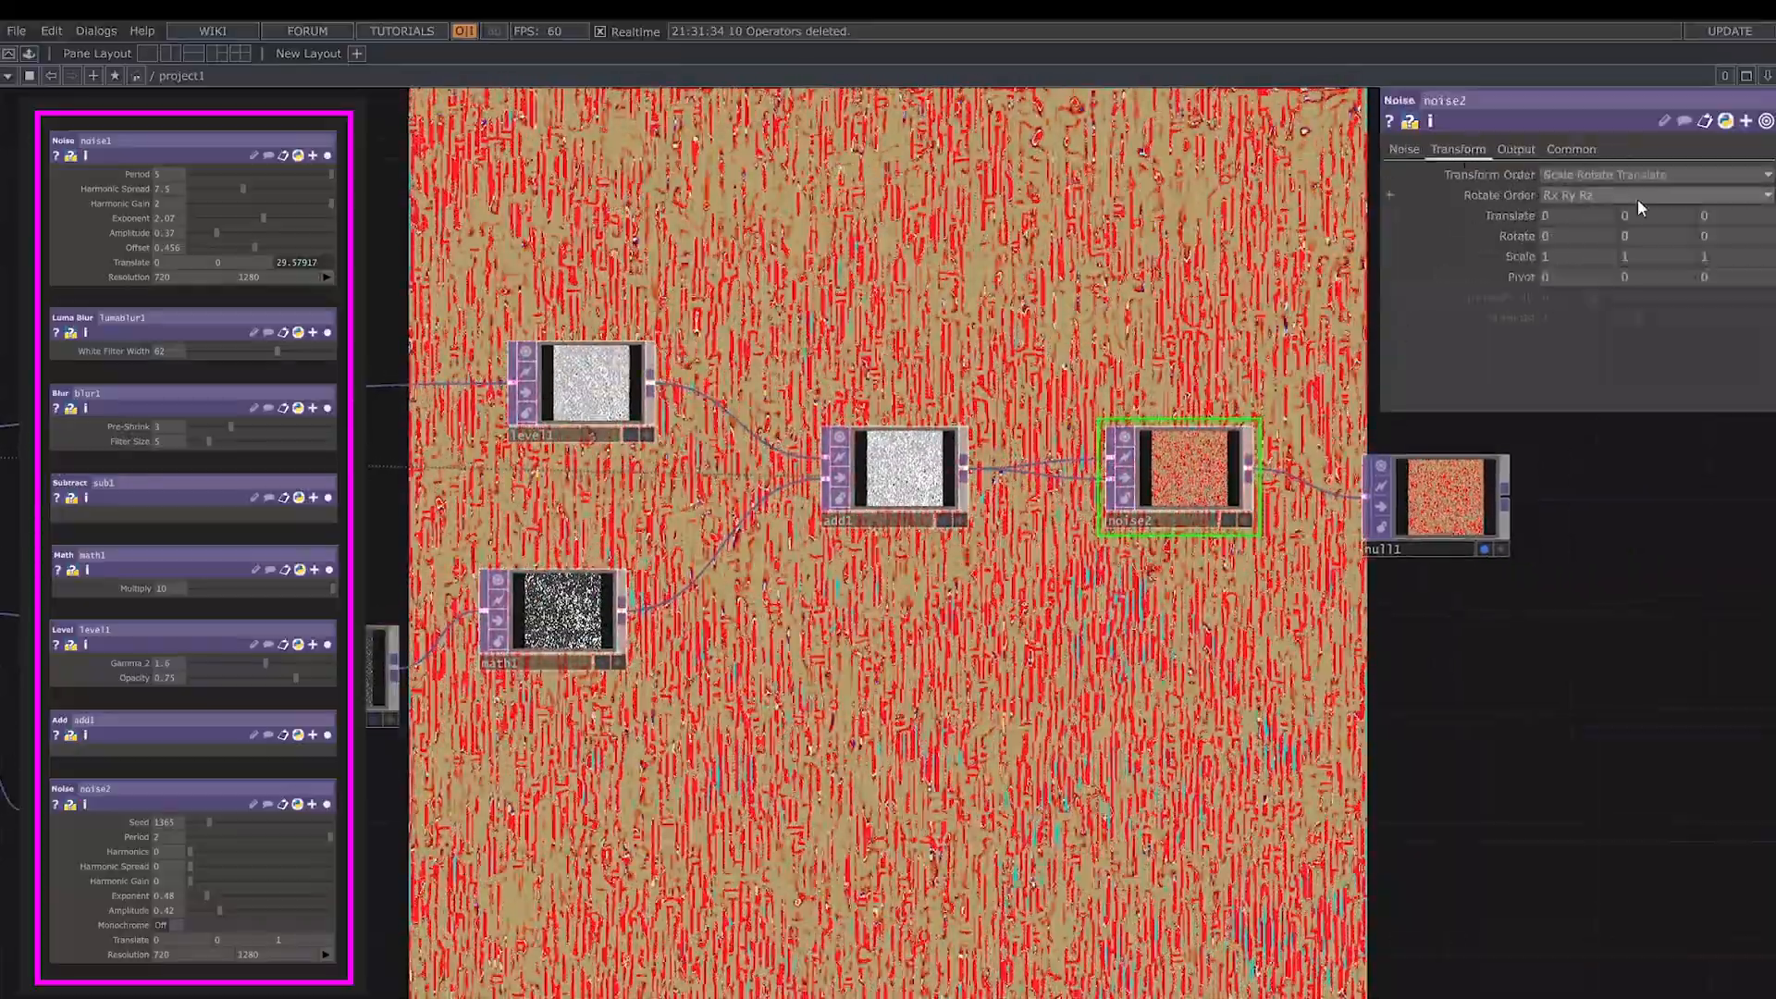
pyautogui.middleClick(1723, 216)
pyautogui.moveTo(1739, 200); pyautogui.dragTo(1758, 199, button='middle')
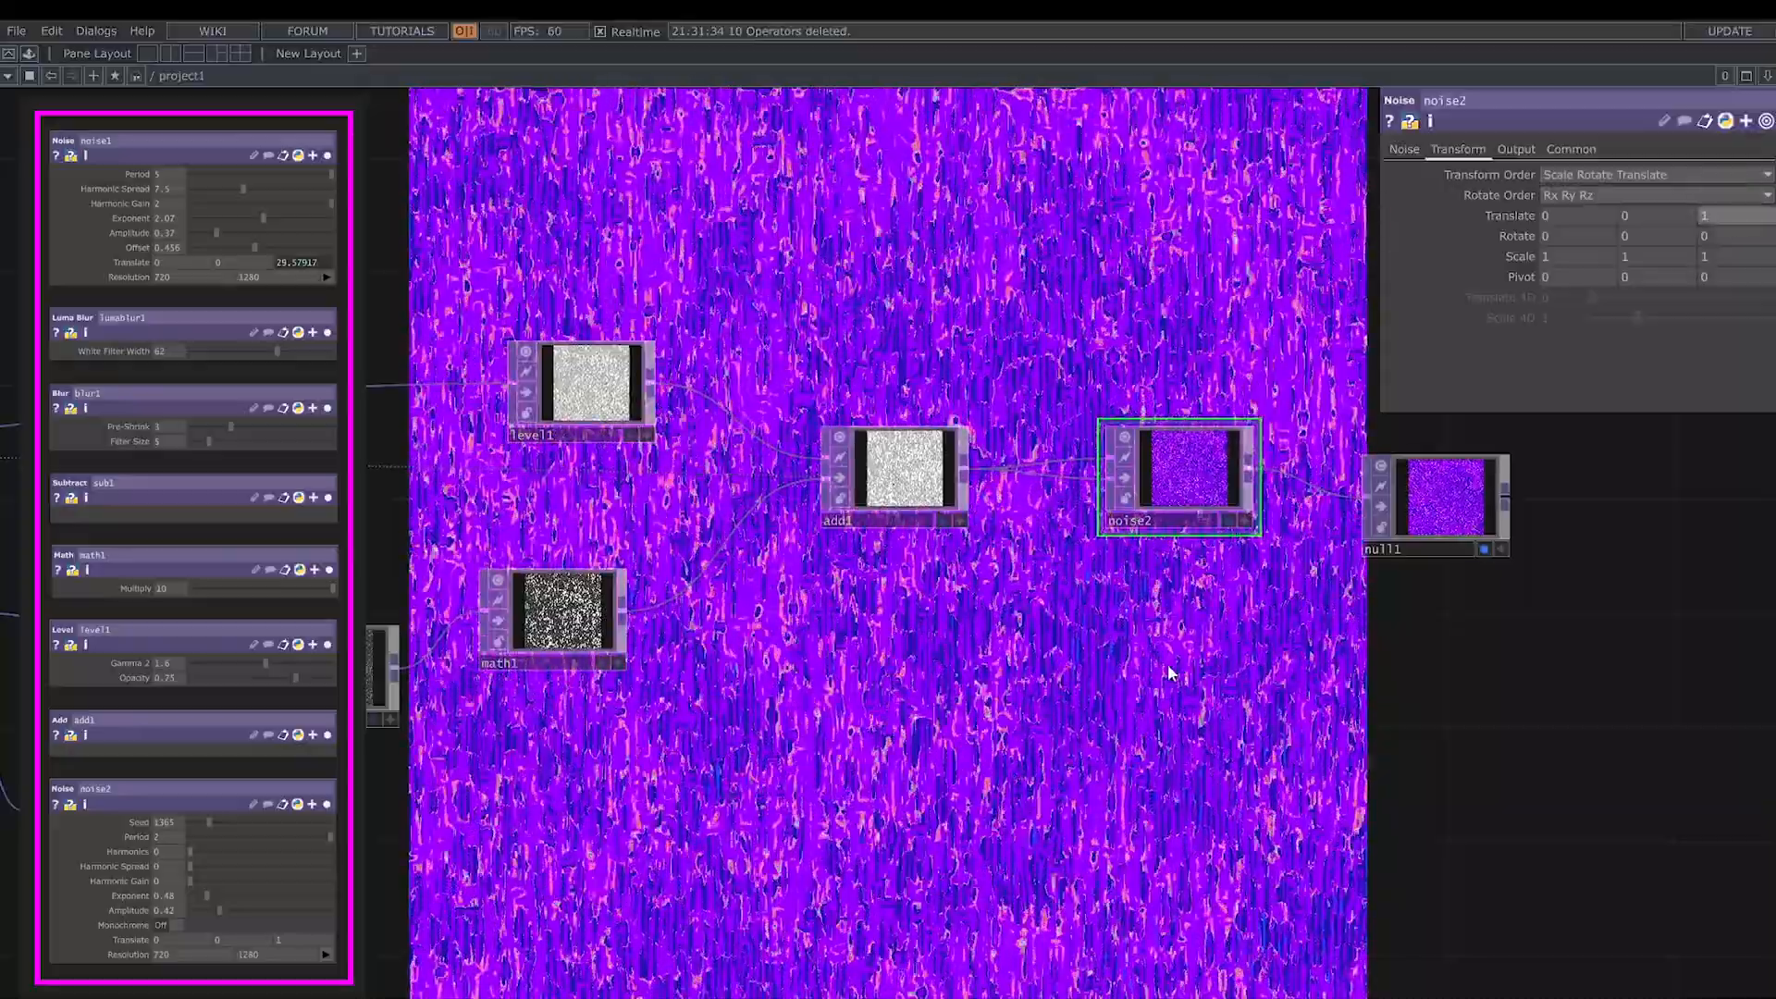
# - Go back to noise1 and set its Period to 2 and Harmonics to 1
pyautogui.press('h')
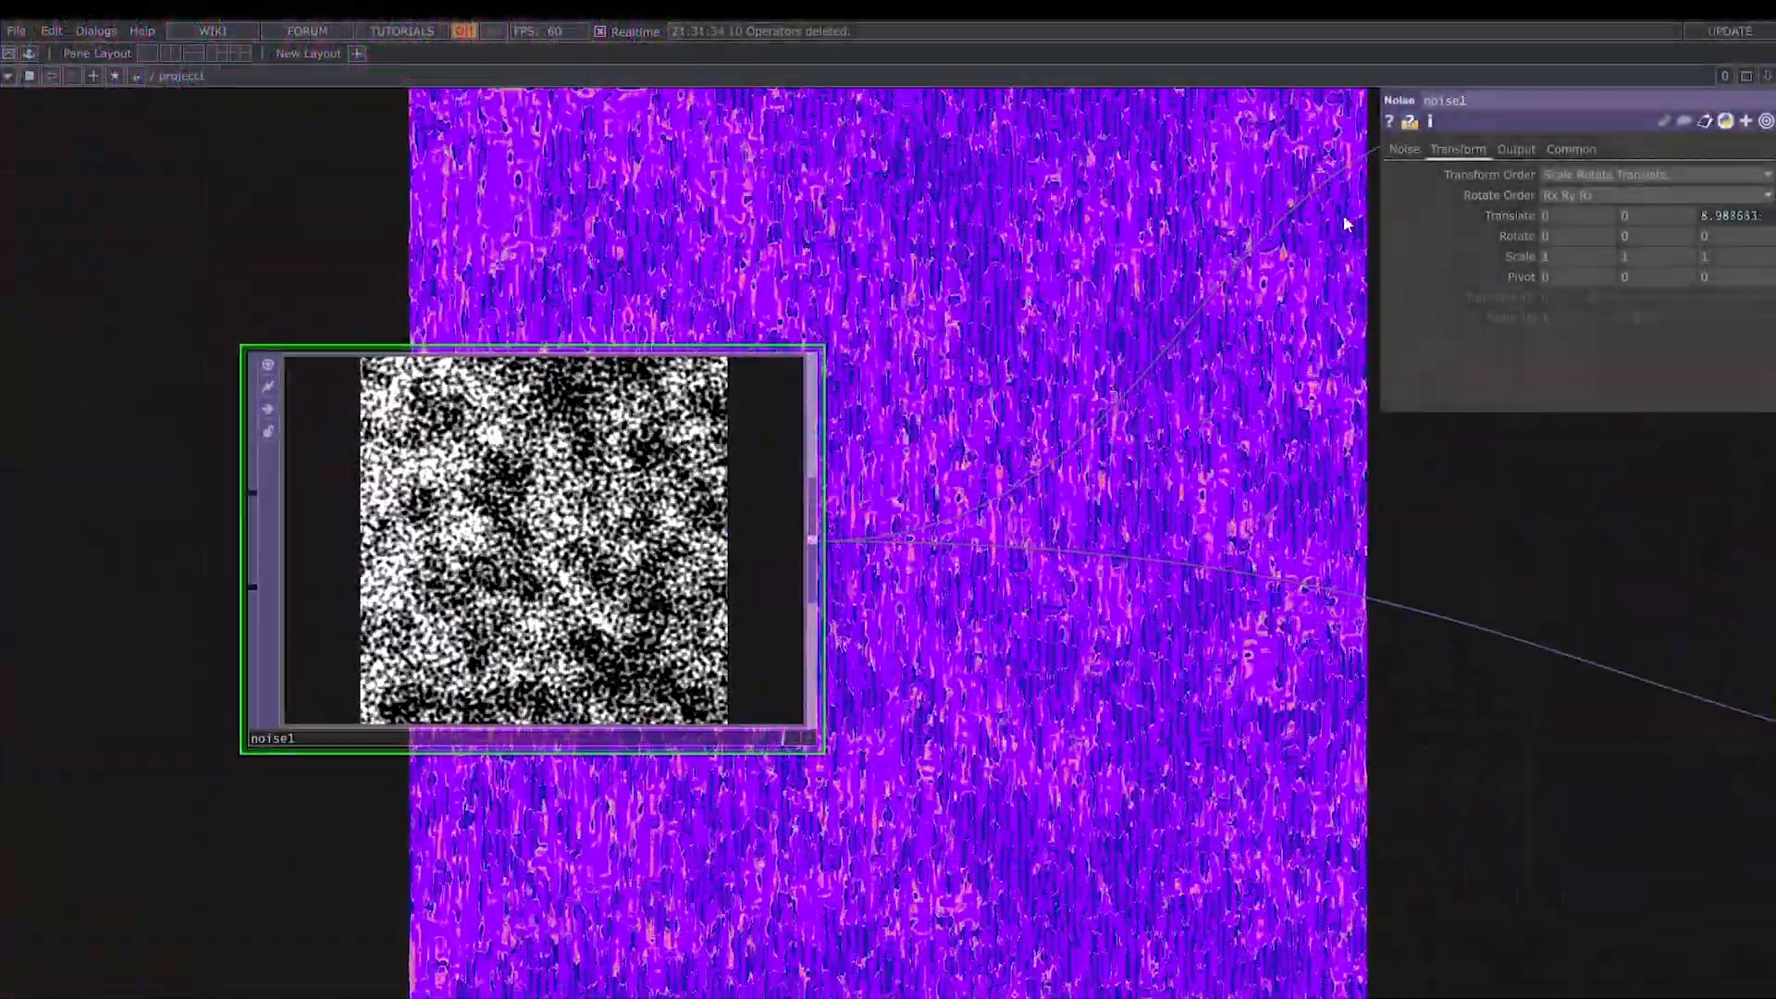
pyautogui.click(1405, 149)
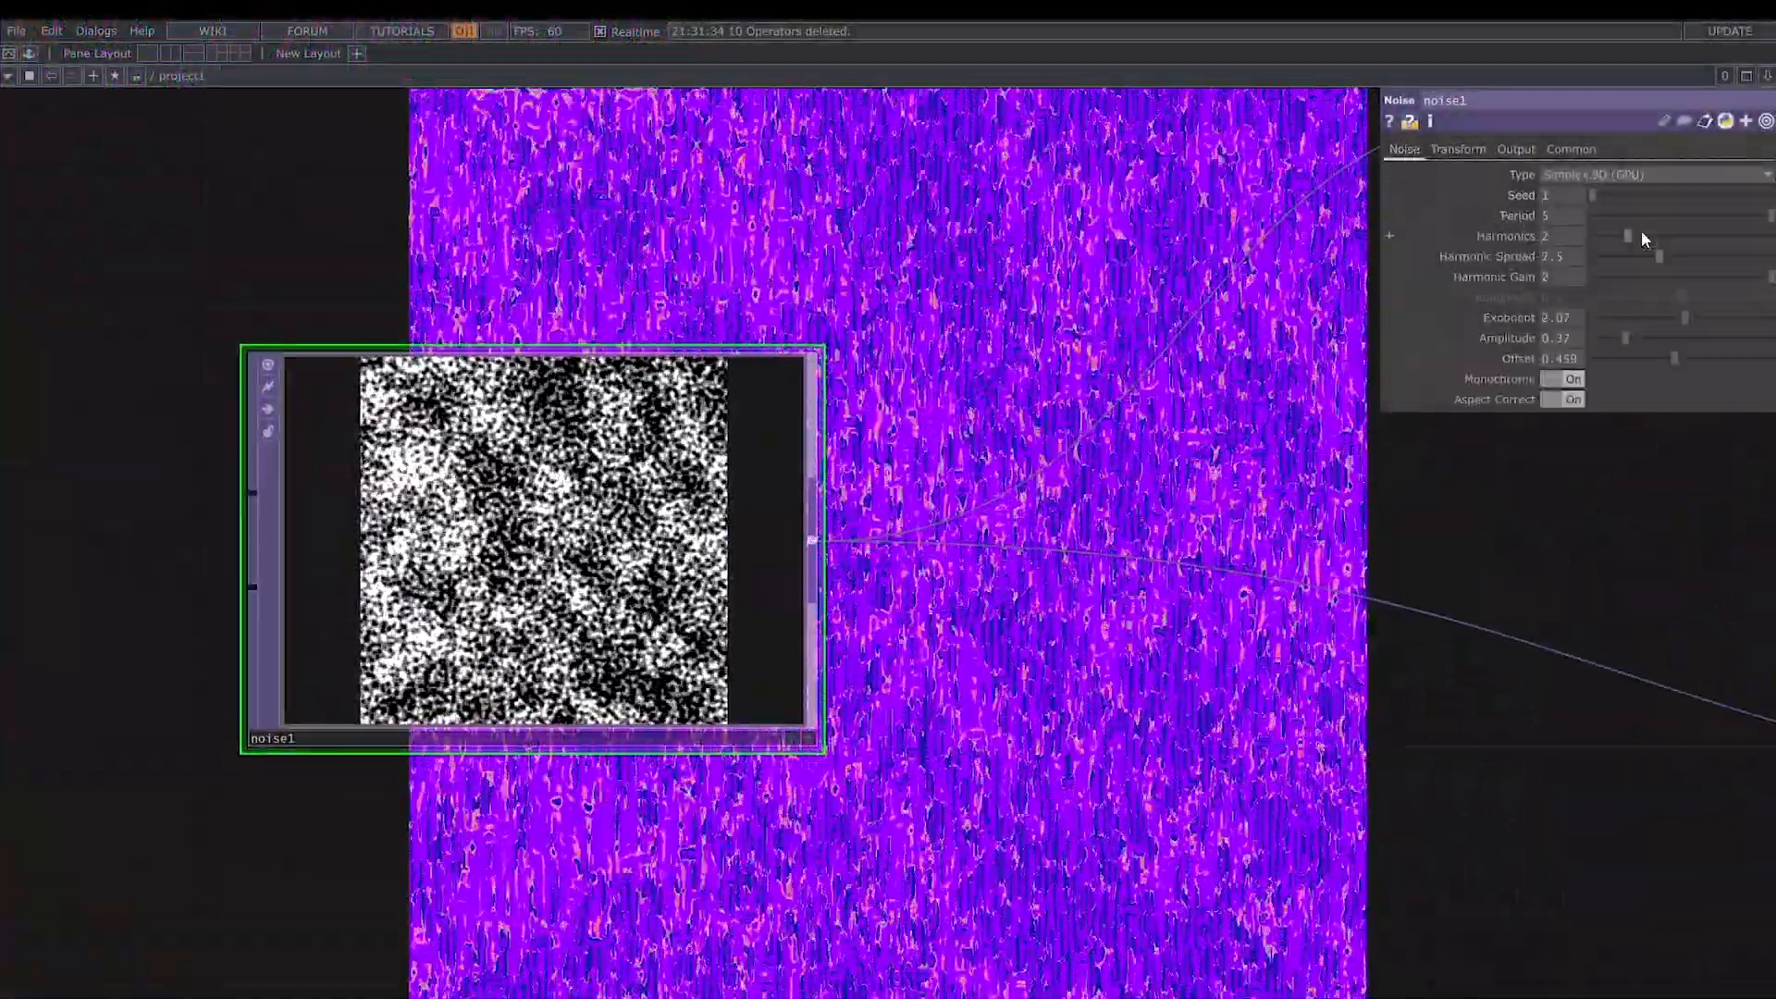
pyautogui.moveTo(1773, 216); pyautogui.dragTo(1770, 216)
pyautogui.click(1560, 214)
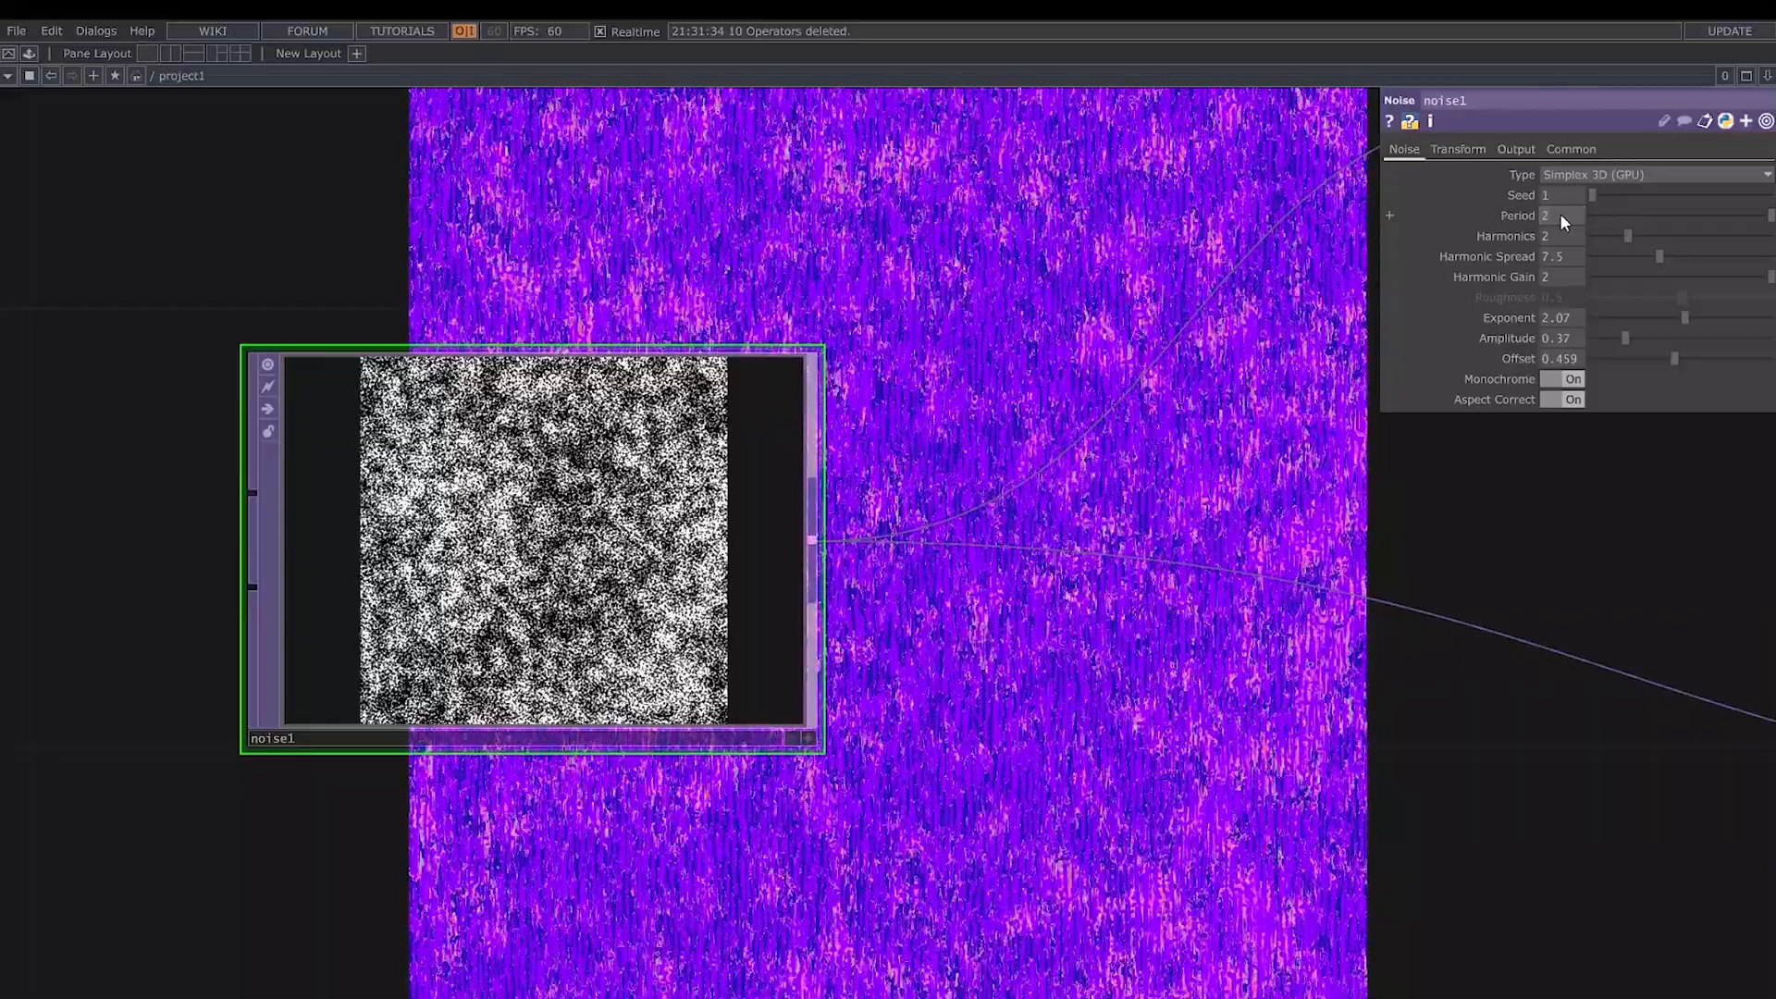
pyautogui.write('2')
pyautogui.moveTo(1629, 236); pyautogui.dragTo(1612, 237)
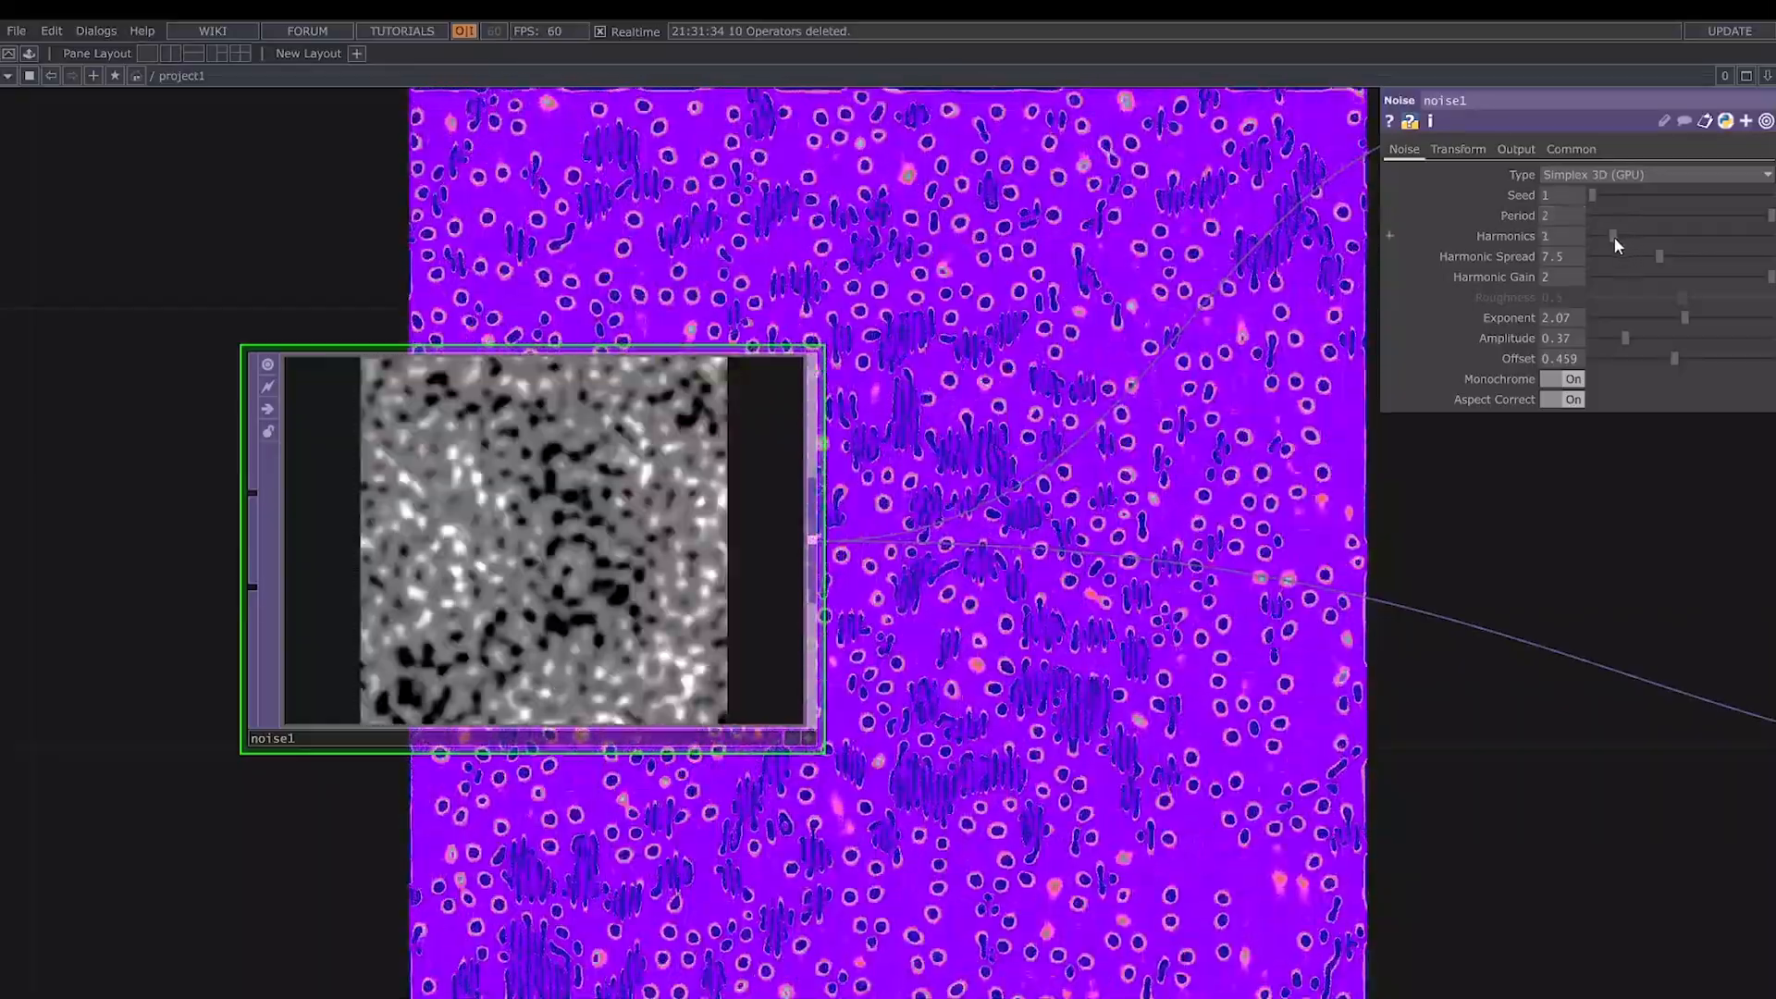
# - Set noise1's Harmonic Spread to 2 and Harmonic Gain to 0.7
pyautogui.moveTo(1257, 454); pyautogui.dragTo(1035, 460)
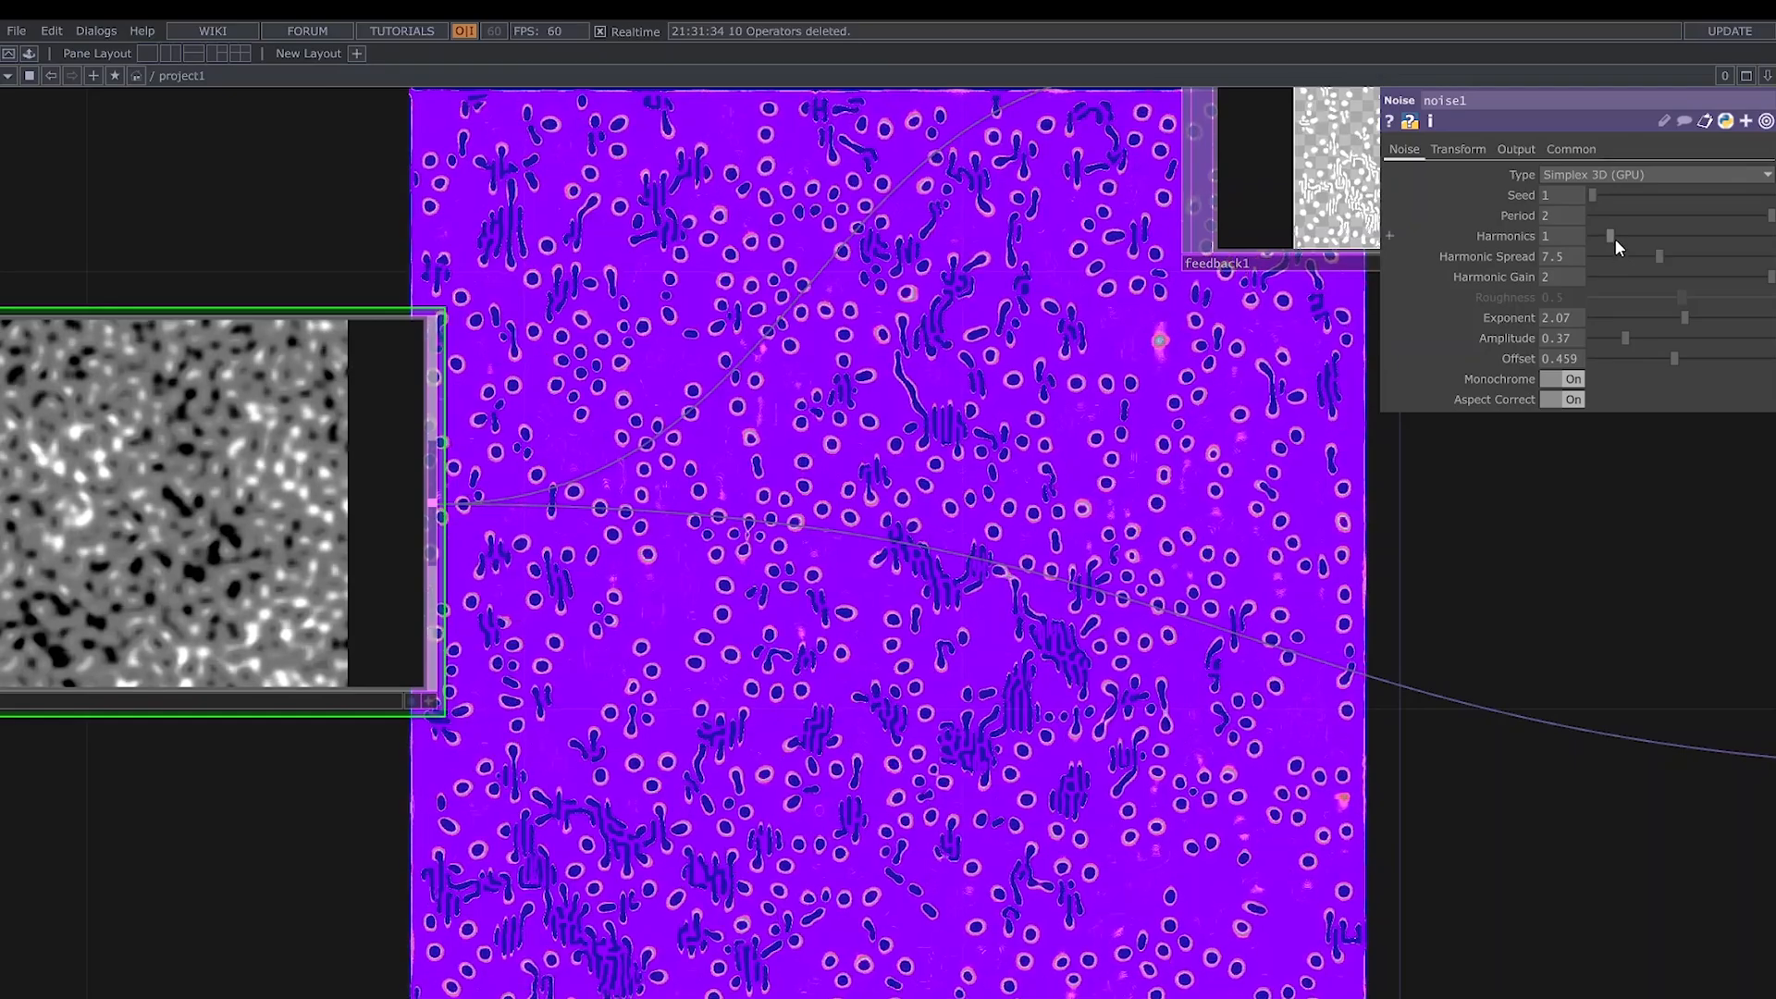
pyautogui.rightClick(1492, 266)
pyautogui.click(1525, 408)
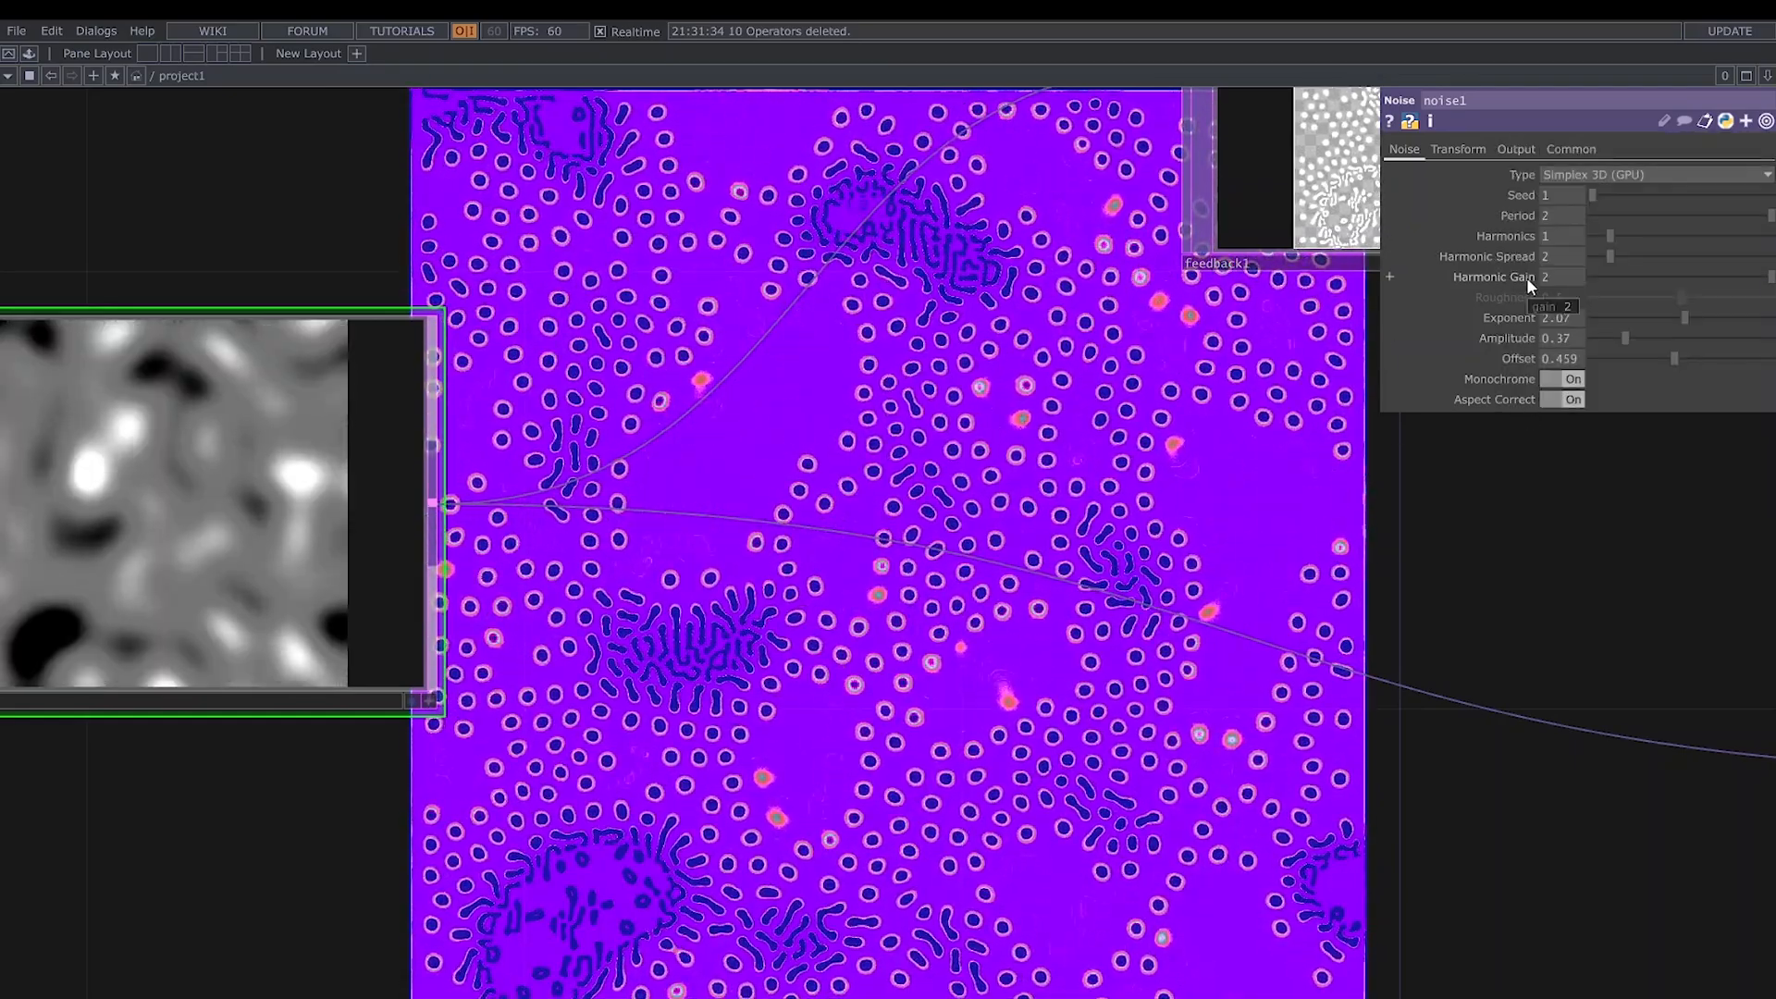
pyautogui.click(1665, 277)
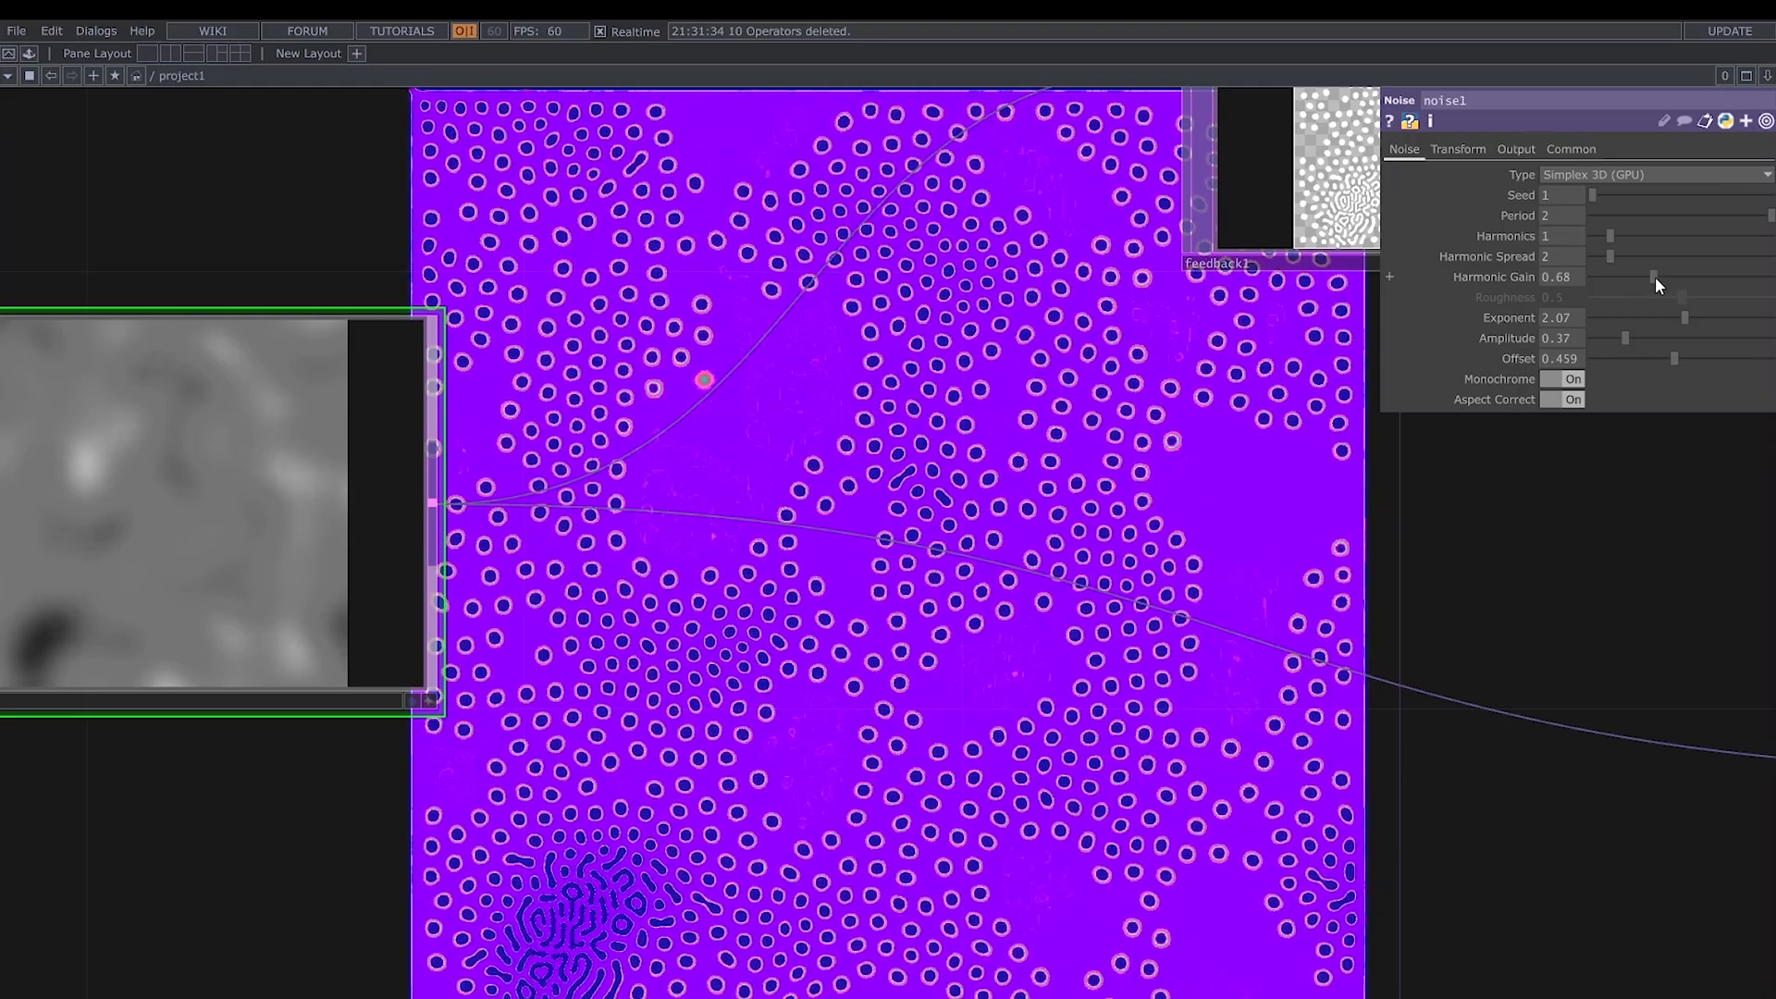
pyautogui.moveTo(1658, 276); pyautogui.dragTo(1657, 275)
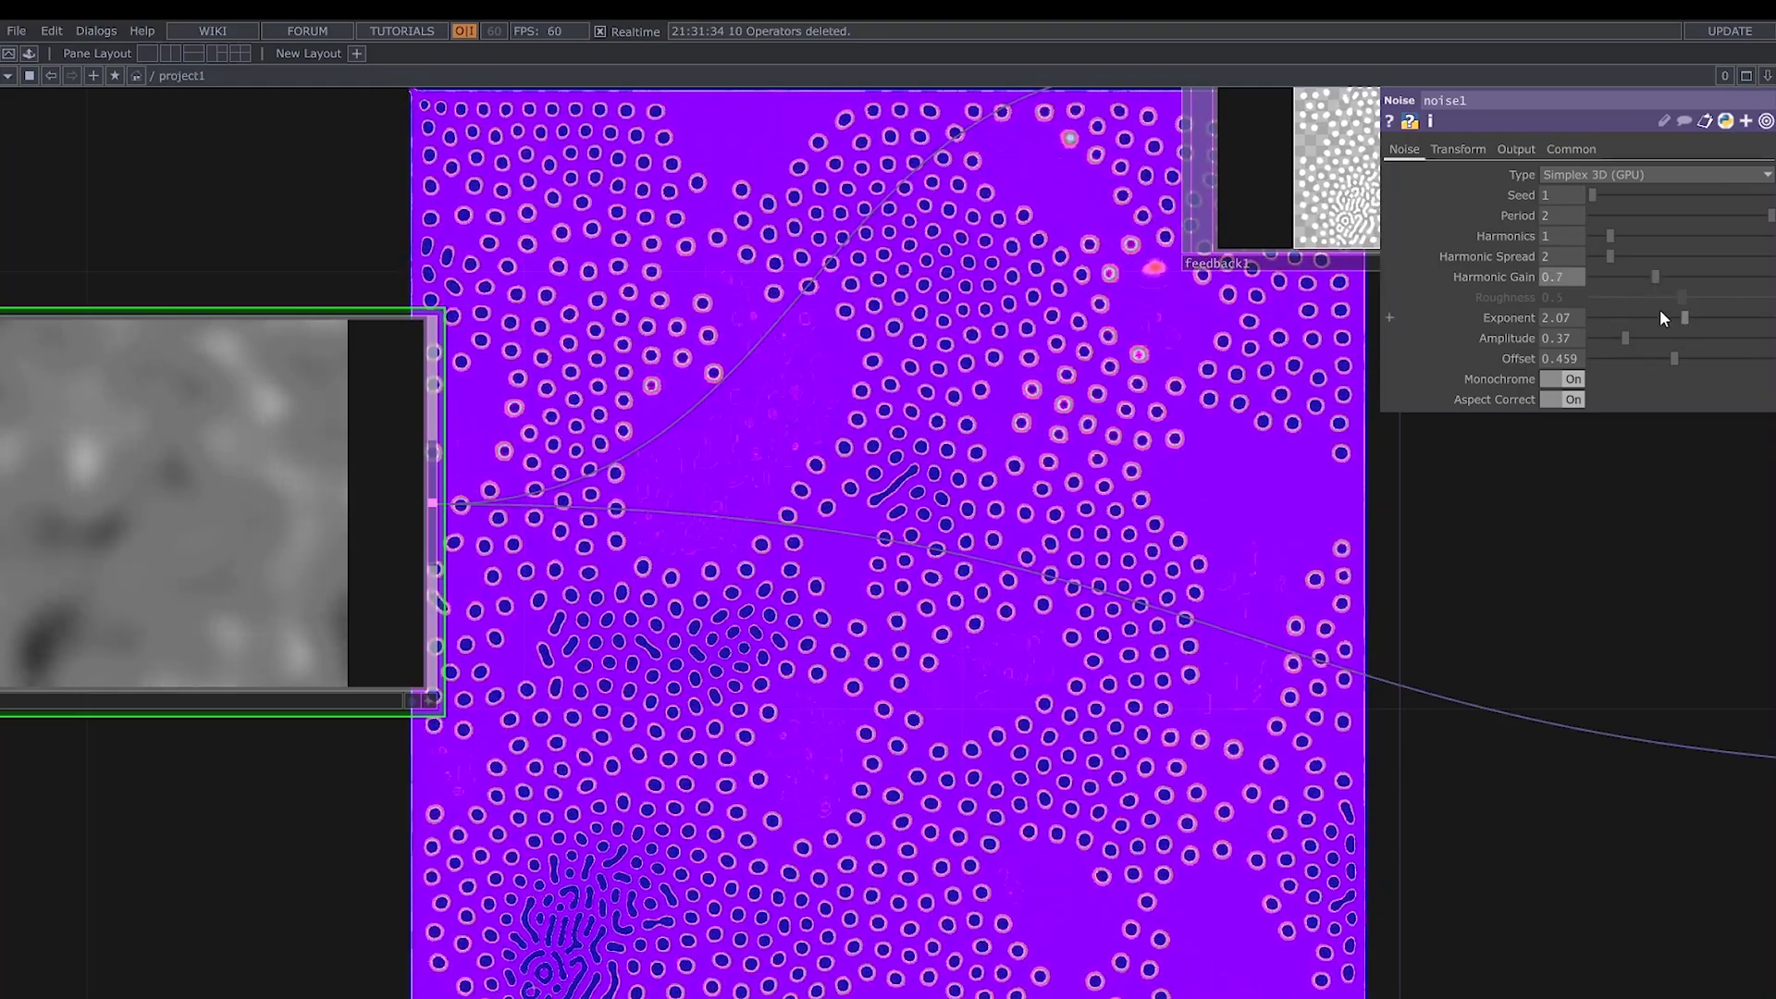
# - Set noise1's Exponent to 1, Amplitude to 1.25 and Offset to 0.449
pyautogui.moveTo(1671, 318); pyautogui.dragTo(1642, 322)
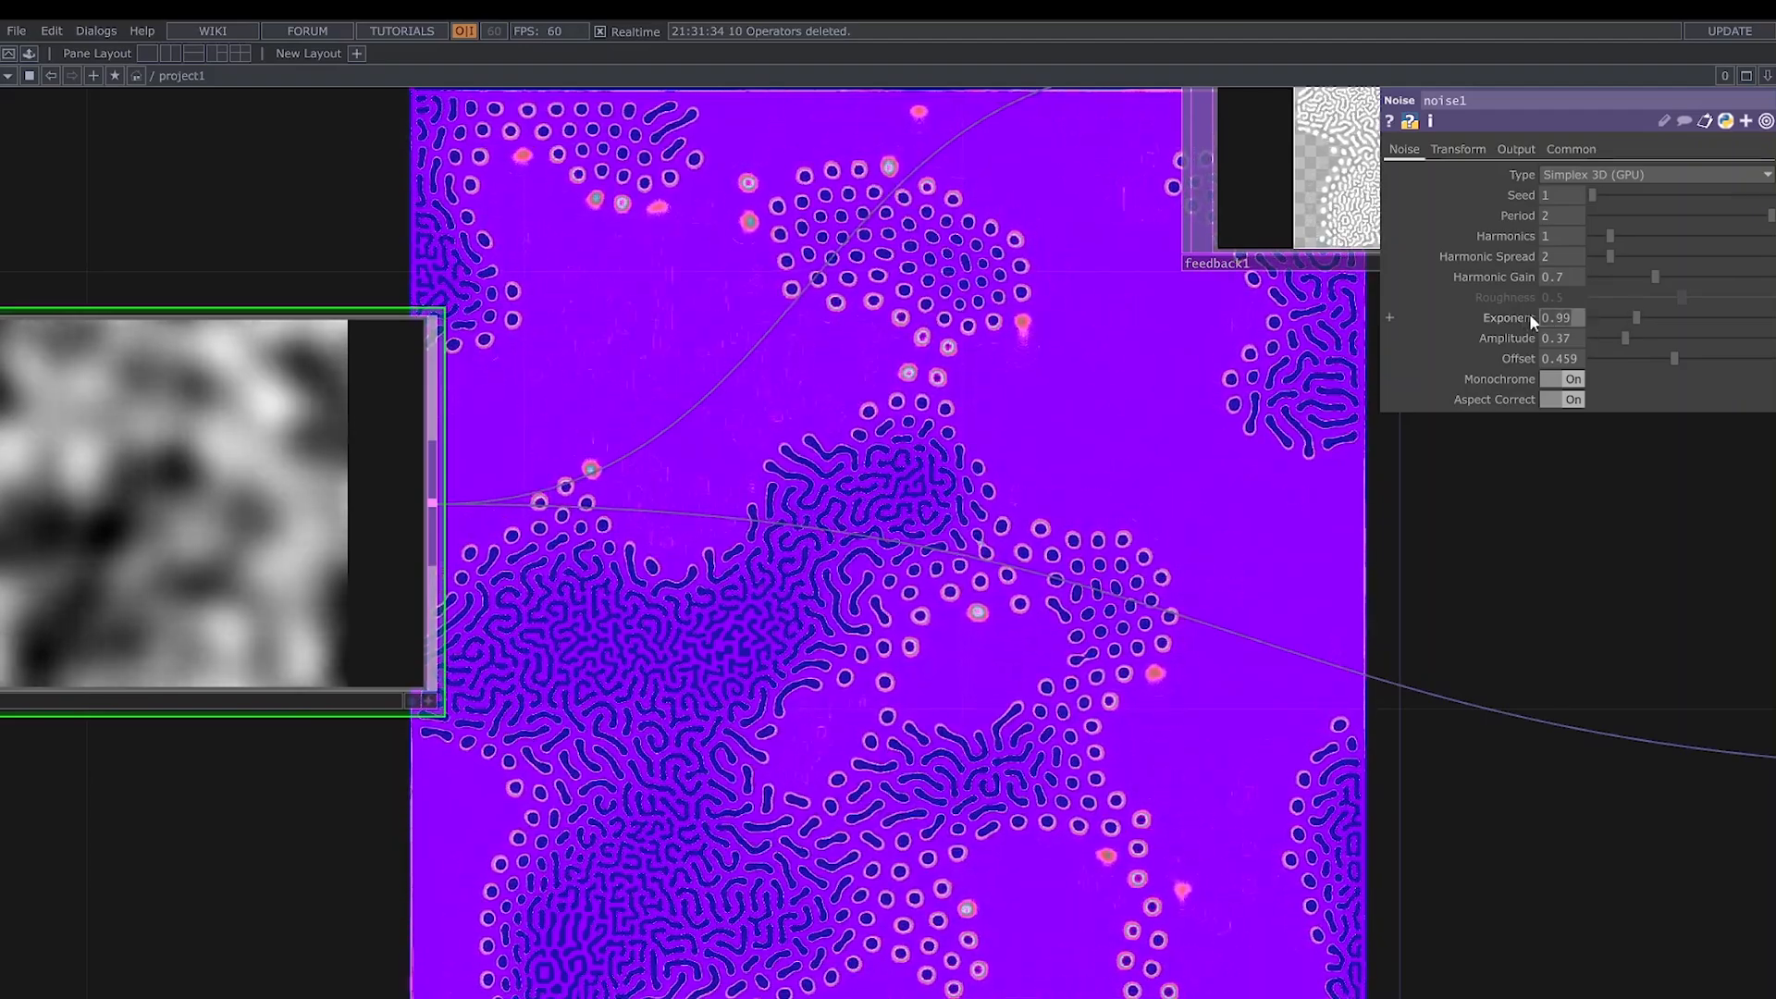
pyautogui.write('1')
pyautogui.press('Return')
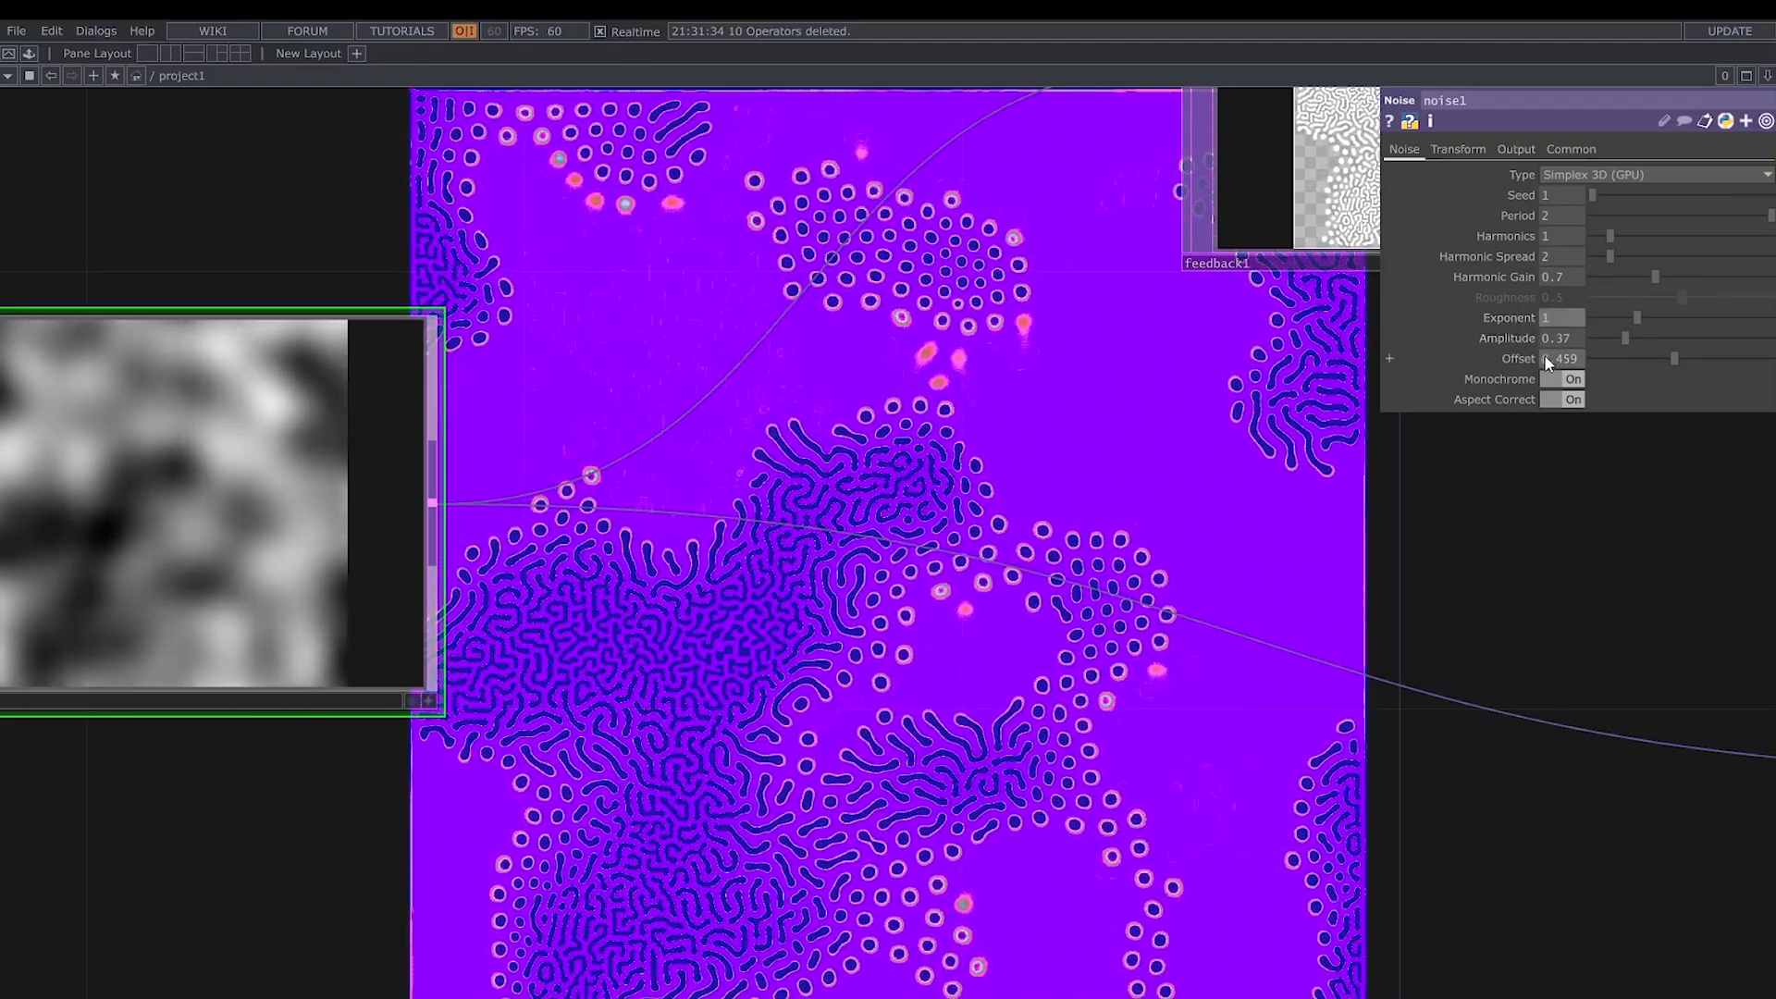
pyautogui.moveTo(1628, 339); pyautogui.dragTo(1714, 361)
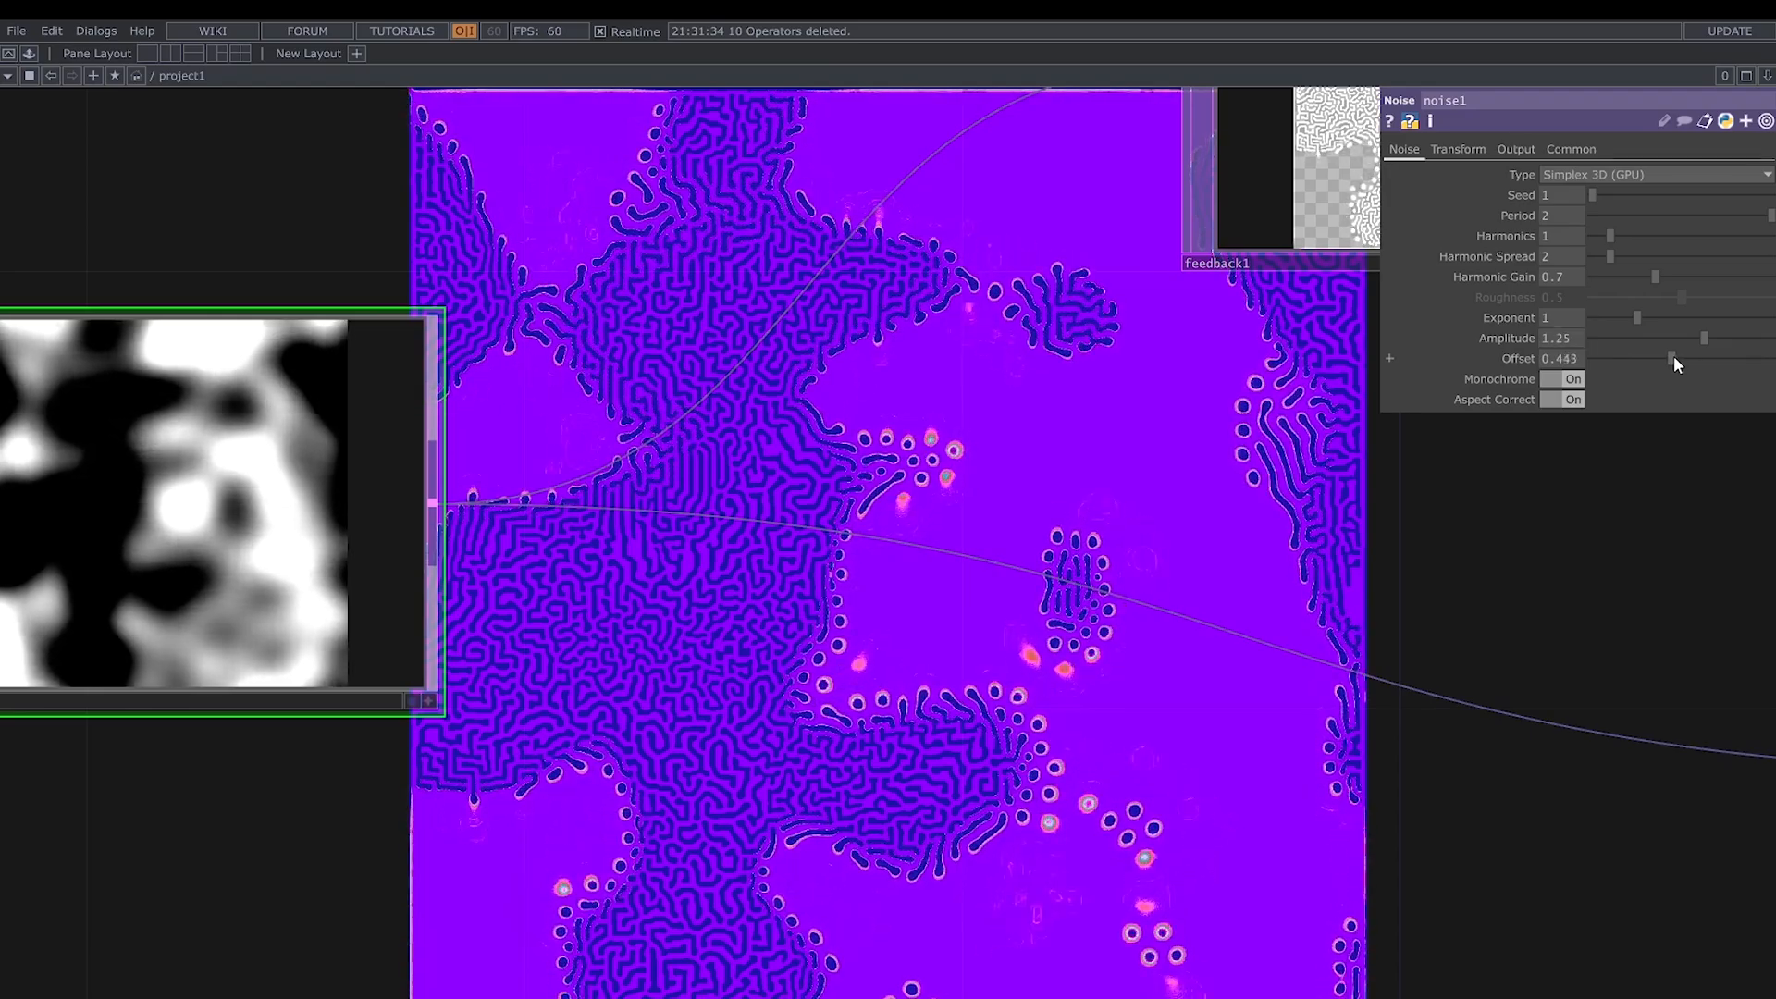
pyautogui.moveTo(1673, 358); pyautogui.dragTo(1675, 357)
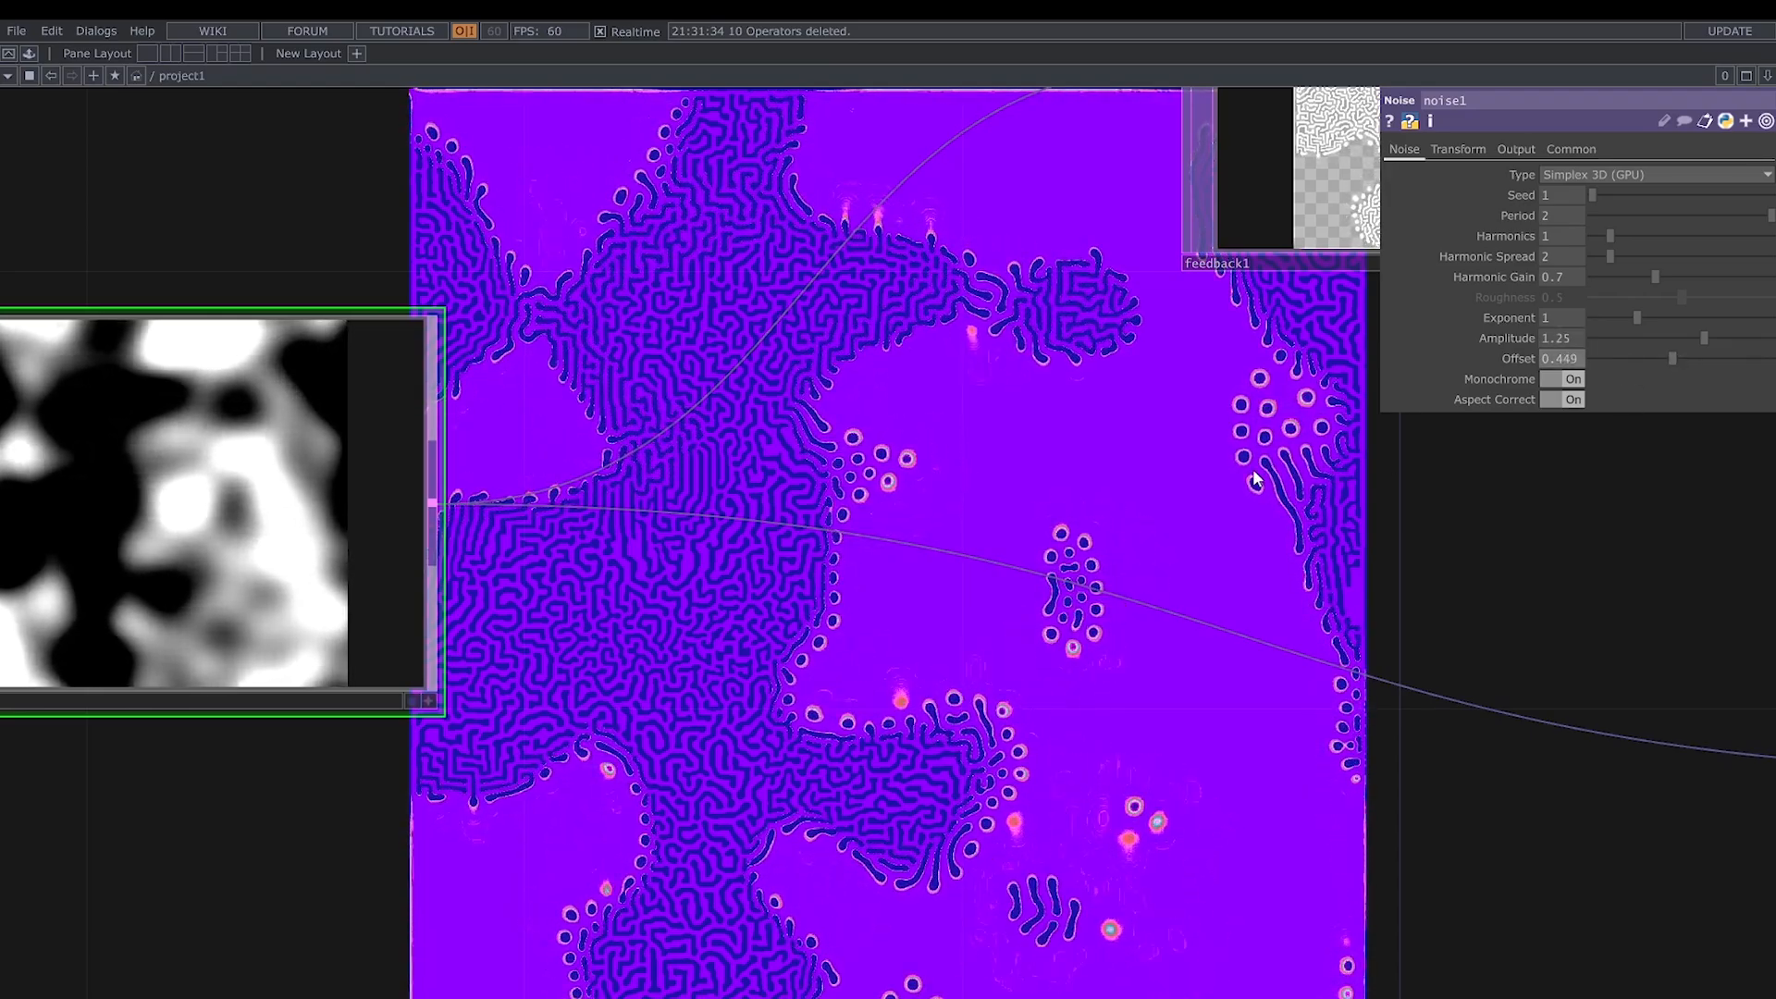
# - Raise lumablur1's White Filter Width to the upper end of its slider range
pyautogui.scroll(-3, 1231, 468)
pyautogui.scroll(-5, 1035, 482)
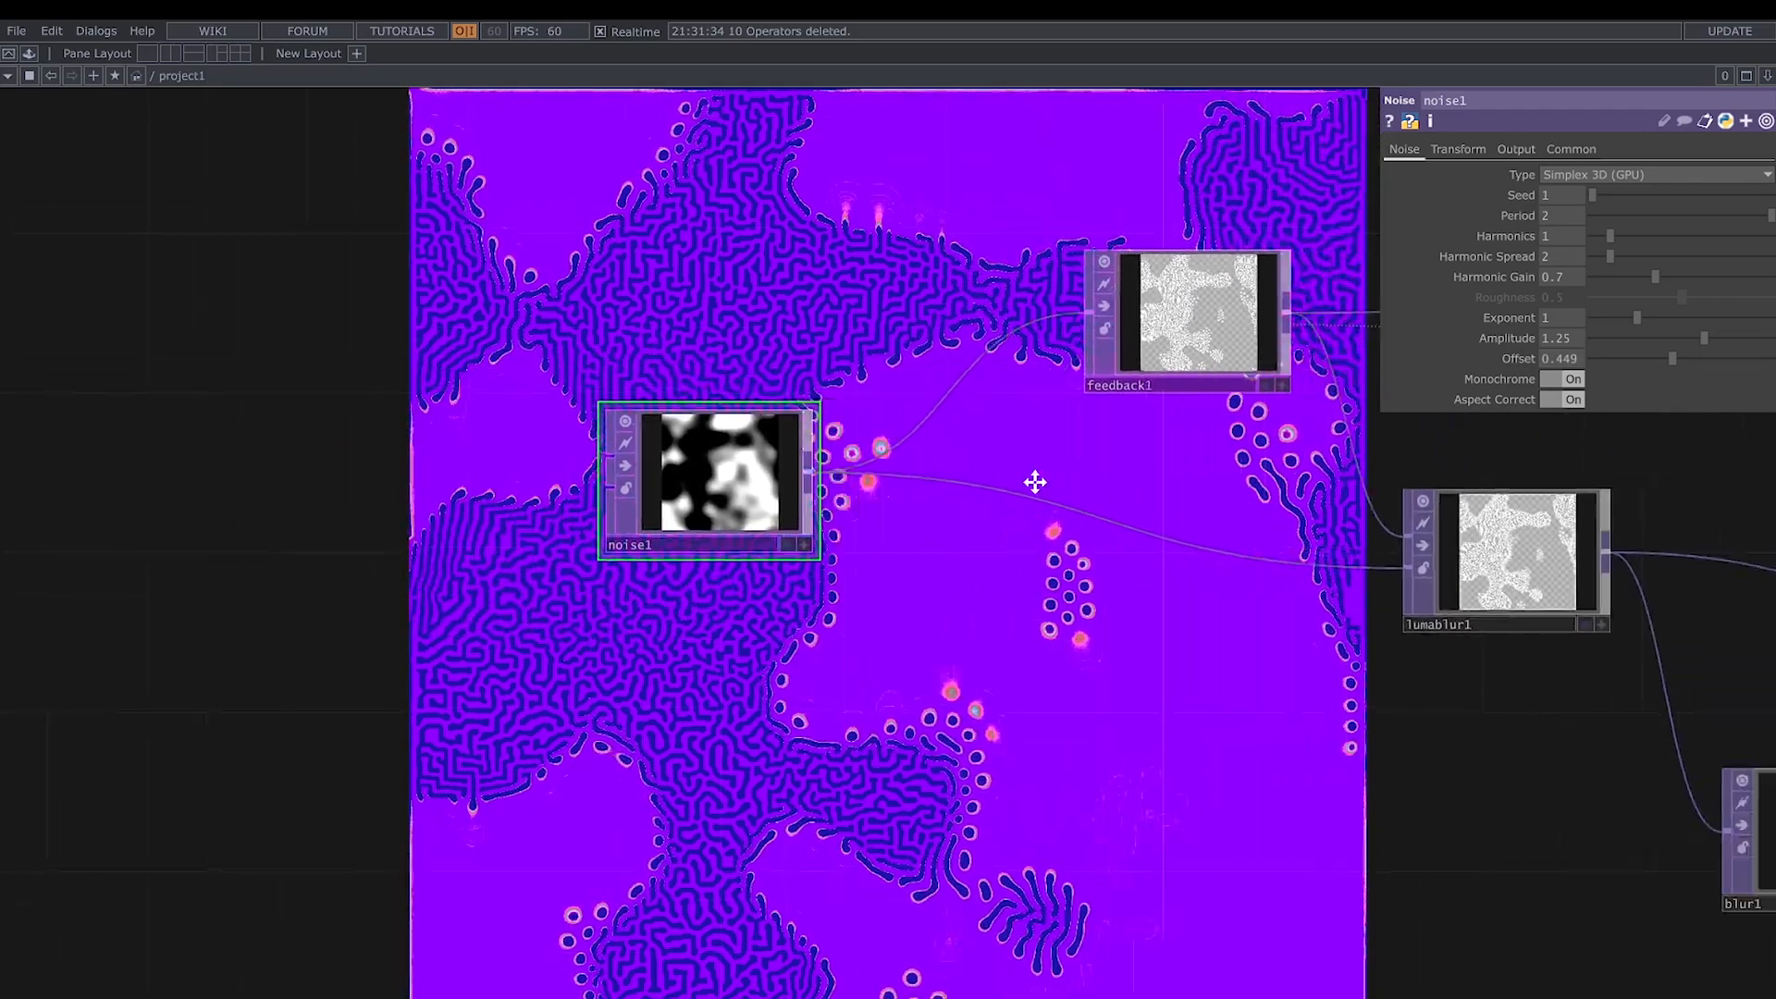
pyautogui.moveTo(1036, 482); pyautogui.dragTo(703, 425)
pyautogui.moveTo(1085, 705); pyautogui.dragTo(812, 756)
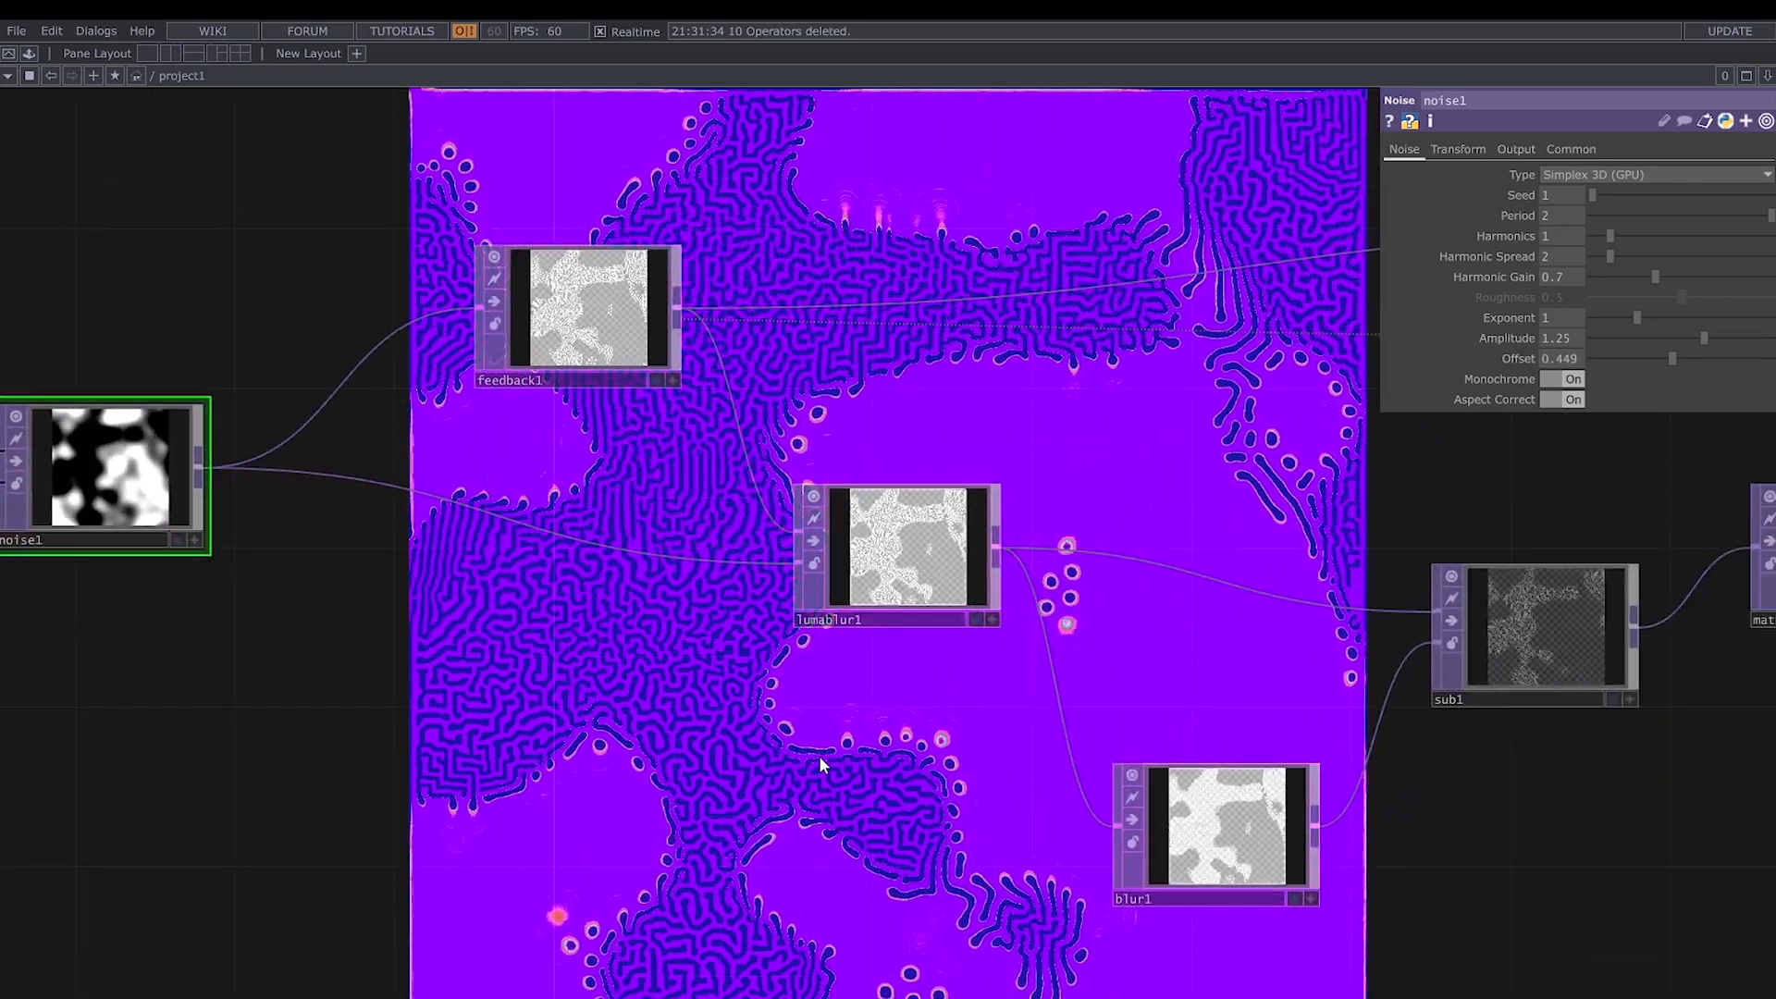
pyautogui.click(888, 555)
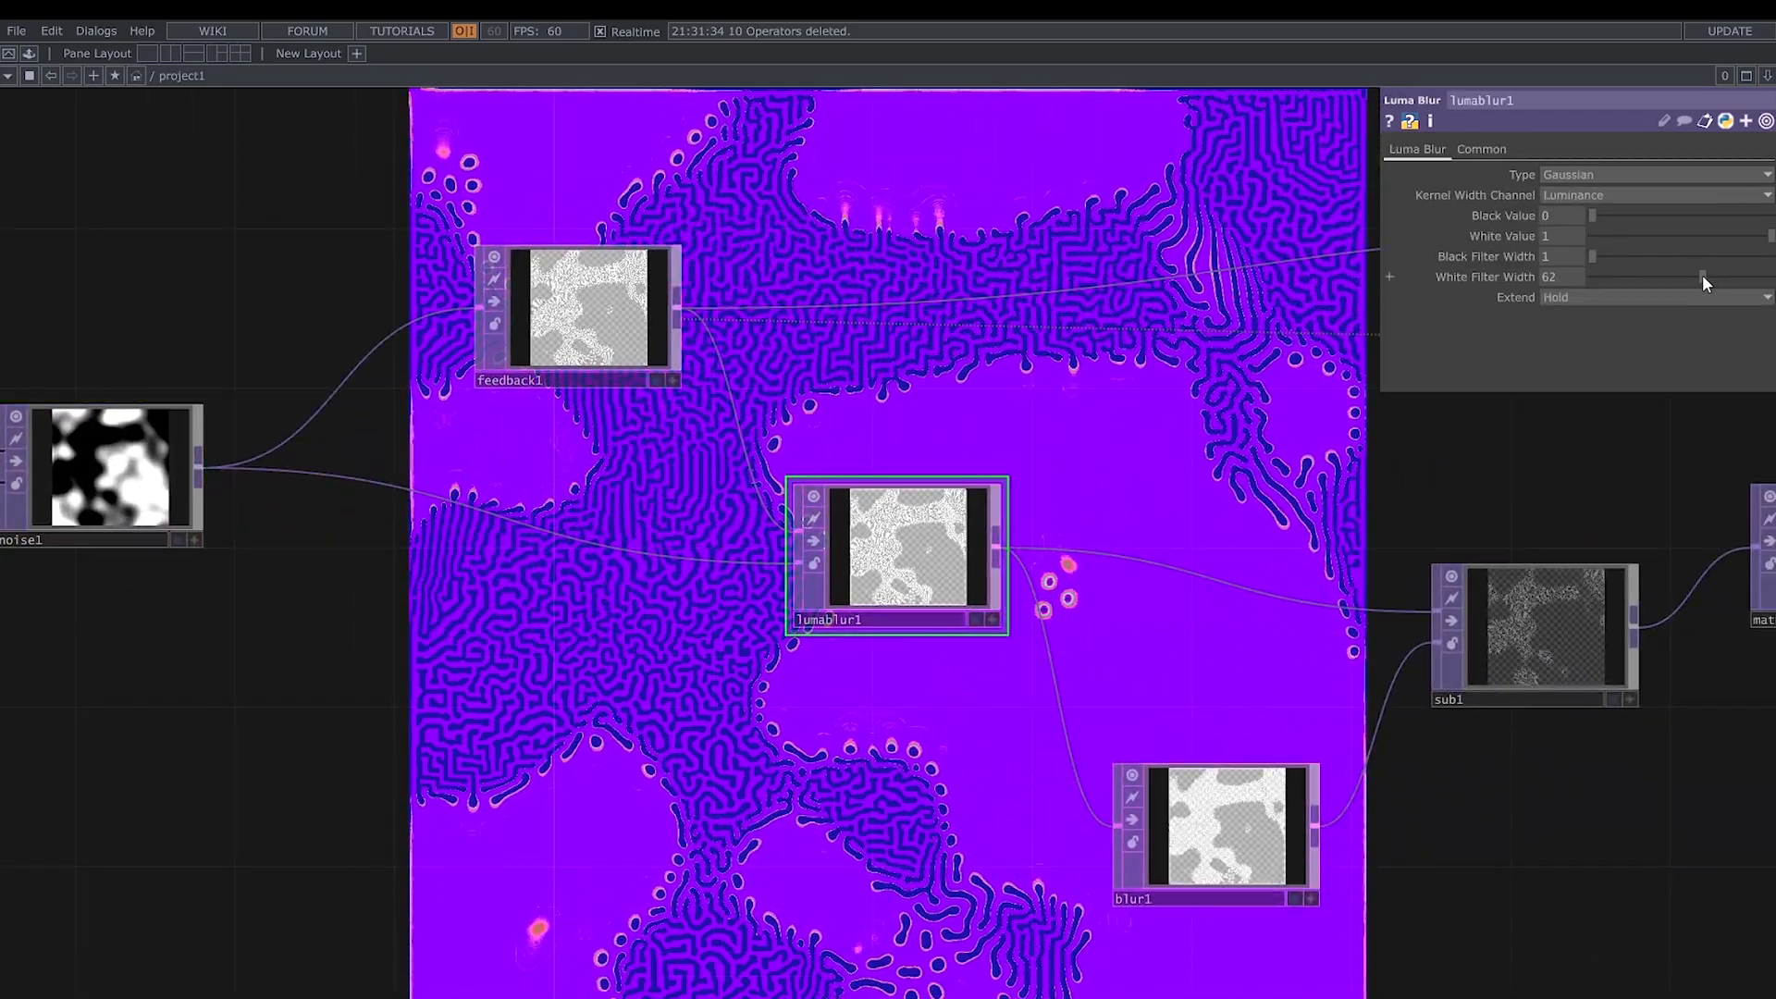
pyautogui.moveTo(1703, 277); pyautogui.dragTo(1772, 278)
# - Set blur1's Pre-Shrink to 7 and Filter Size to 1
pyautogui.moveTo(1249, 500); pyautogui.dragTo(952, 309)
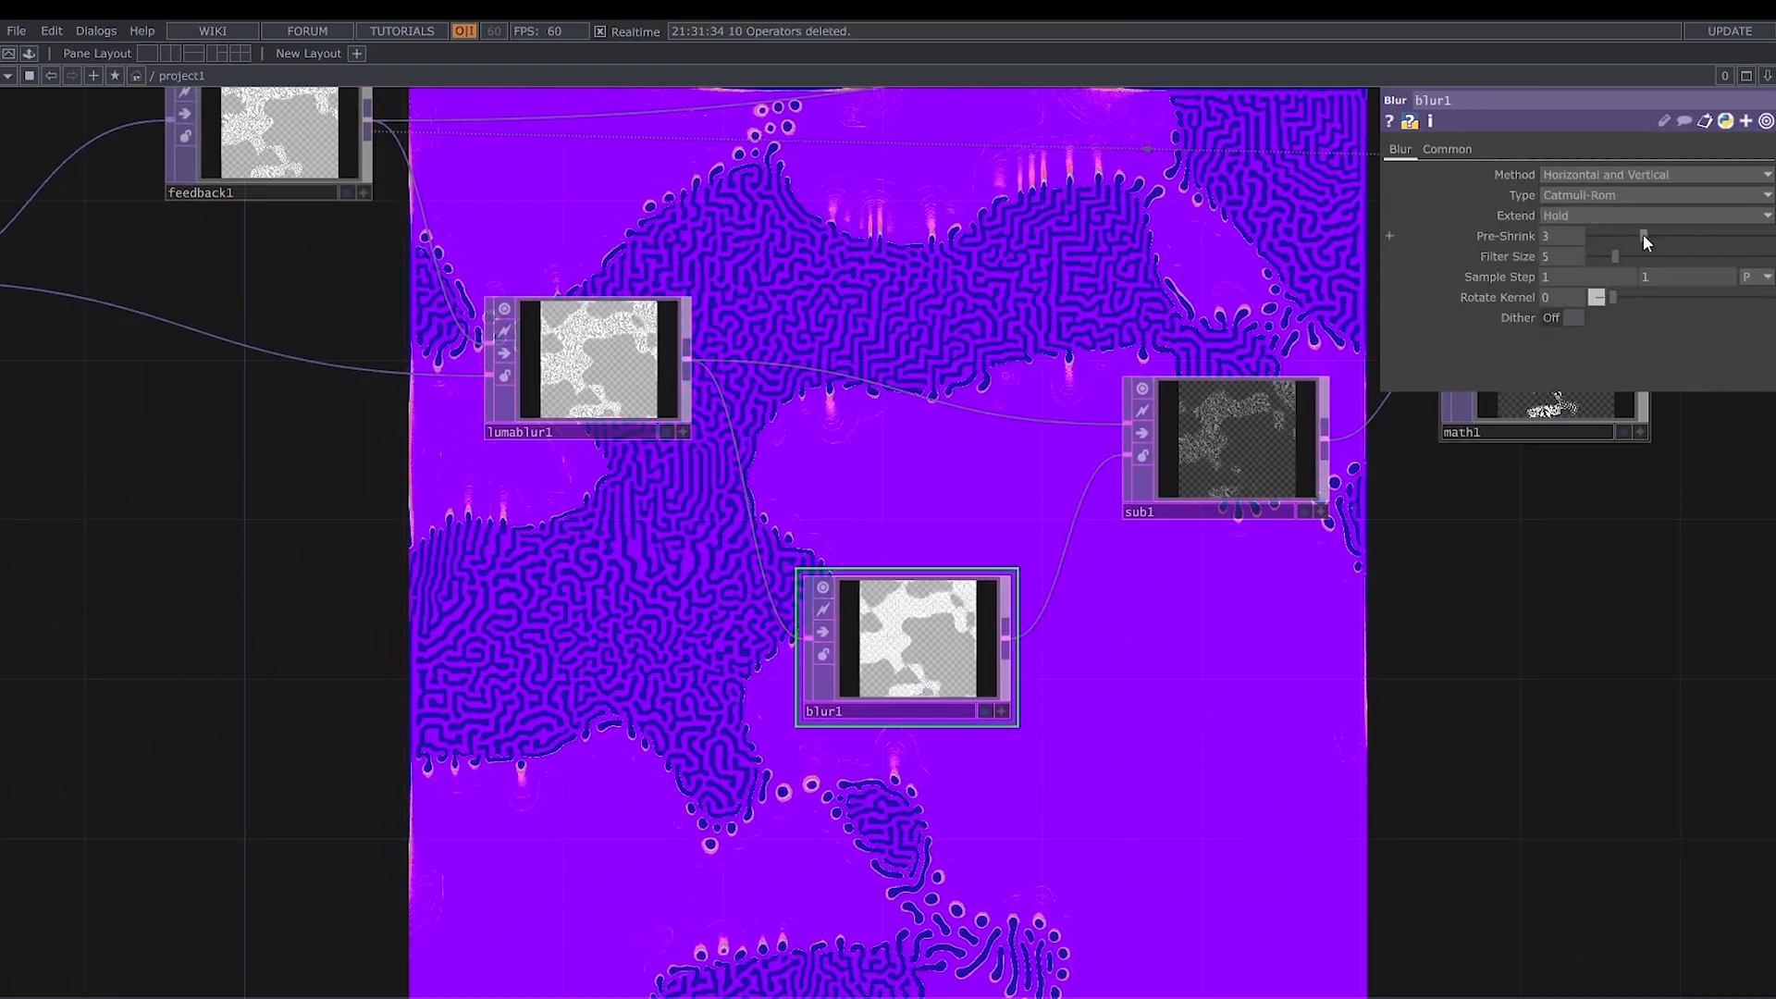
pyautogui.moveTo(1644, 235); pyautogui.dragTo(1592, 260)
# - Set math1's Multiply value to 24
pyautogui.moveTo(1250, 673); pyautogui.dragTo(966, 694)
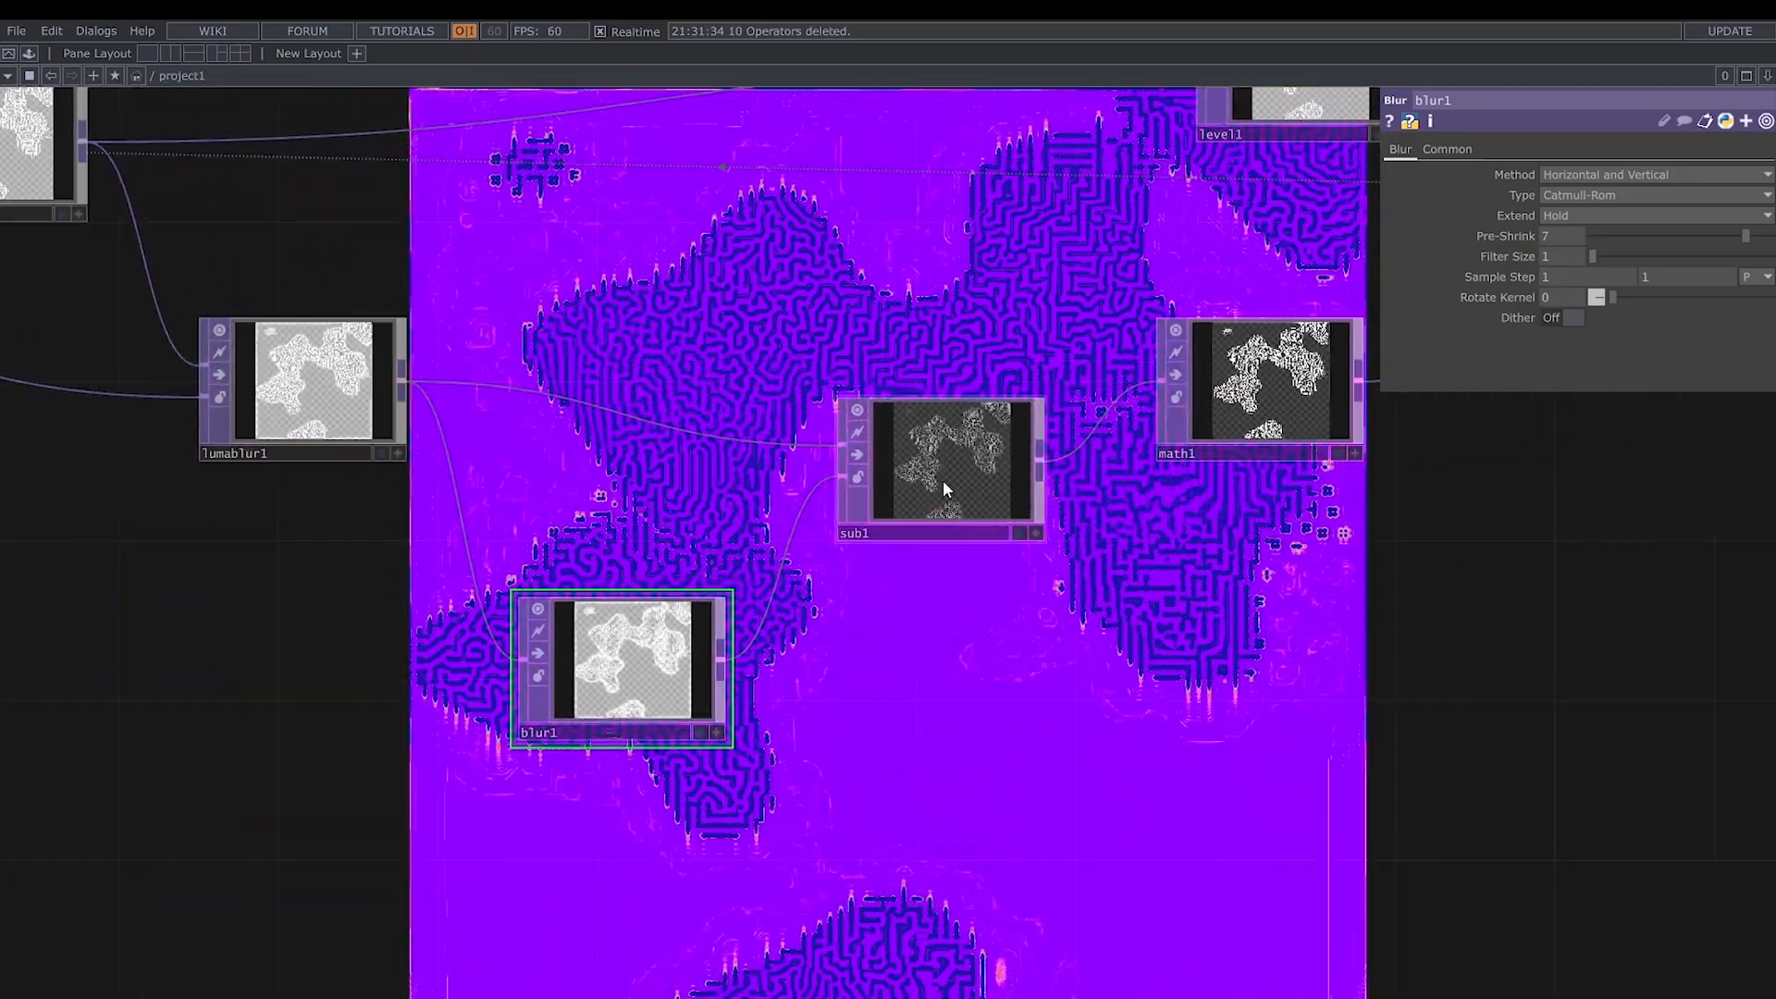
pyautogui.click(943, 483)
pyautogui.moveTo(1275, 570); pyautogui.dragTo(1009, 604)
pyautogui.click(1009, 442)
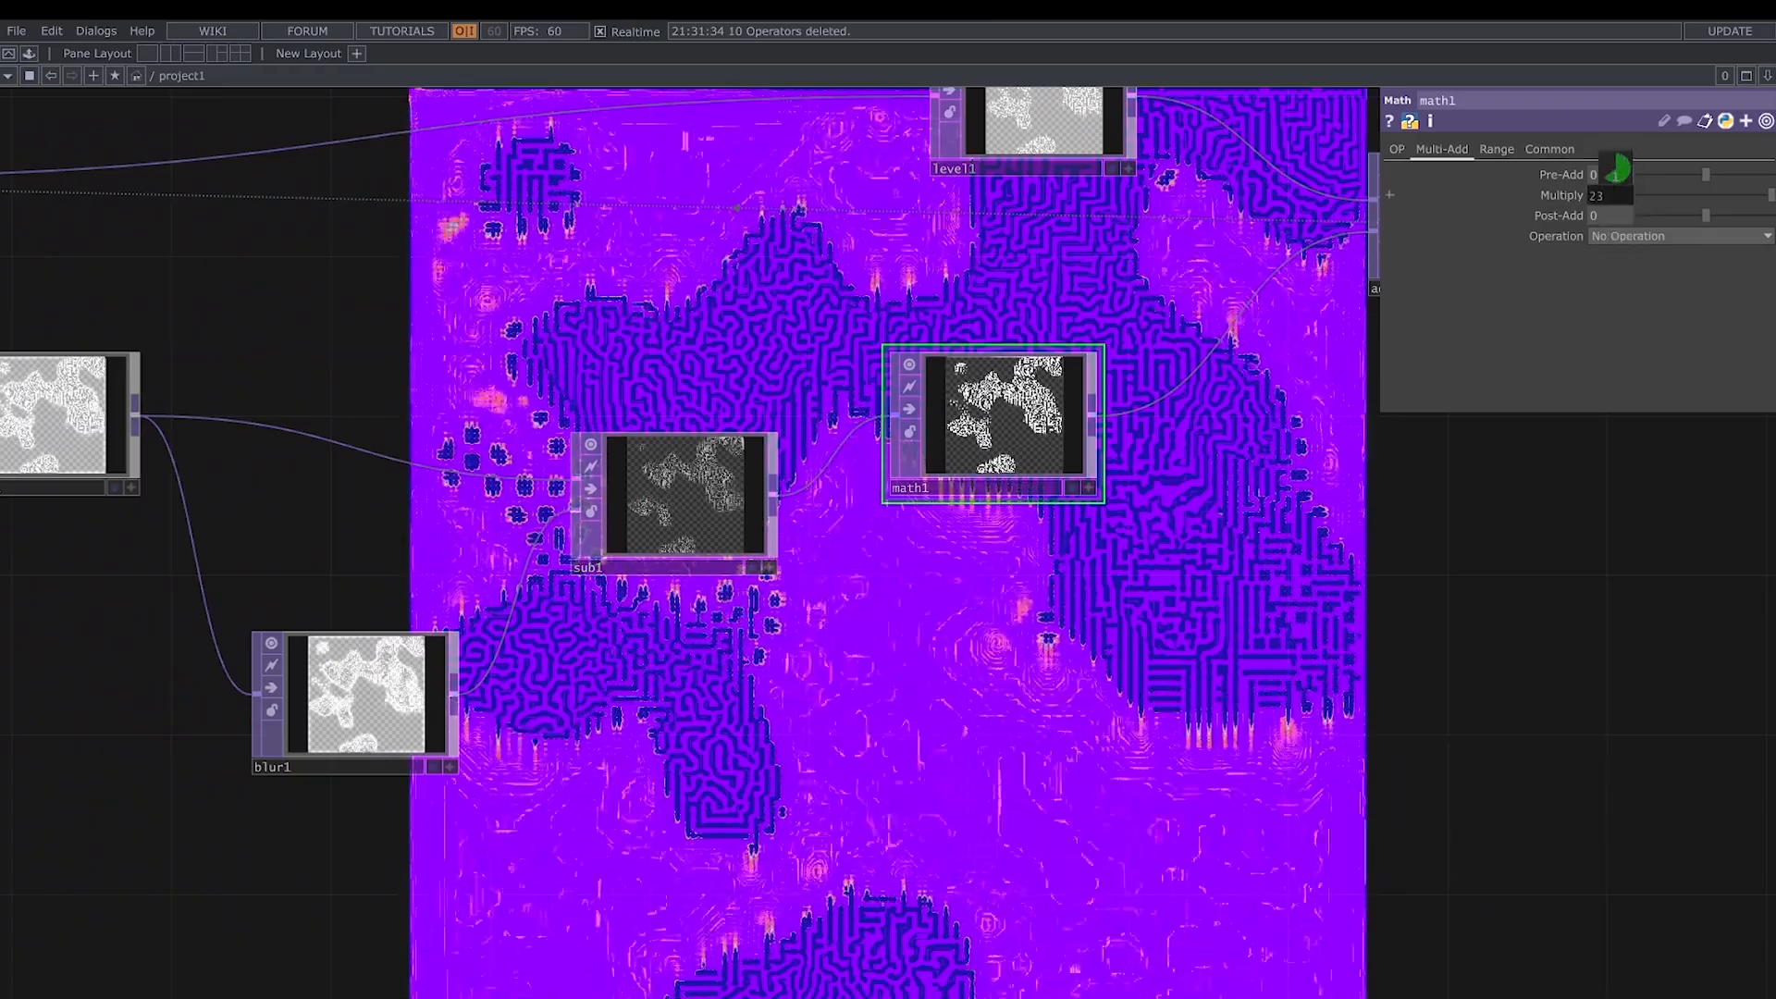
pyautogui.moveTo(746, 768); pyautogui.dragTo(854, 798)
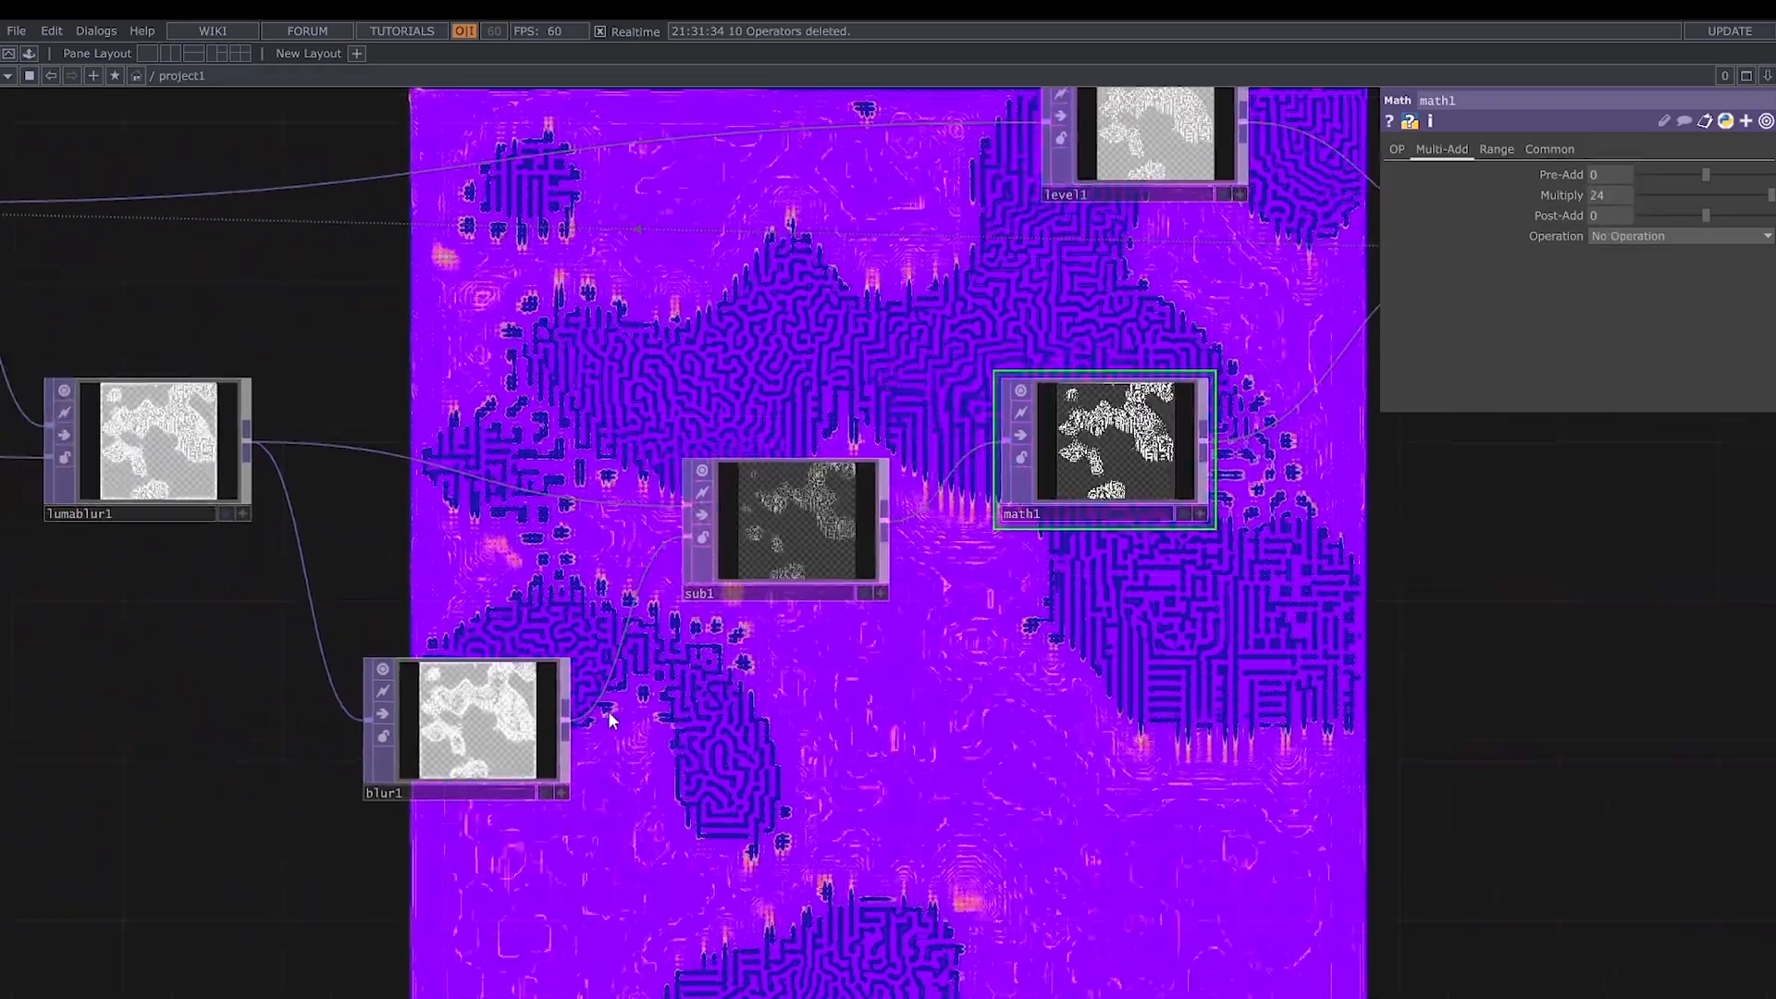
# - Set level1's Gamma 2 to 1 and Opacity to 0.85
pyautogui.moveTo(932, 739); pyautogui.dragTo(496, 801)
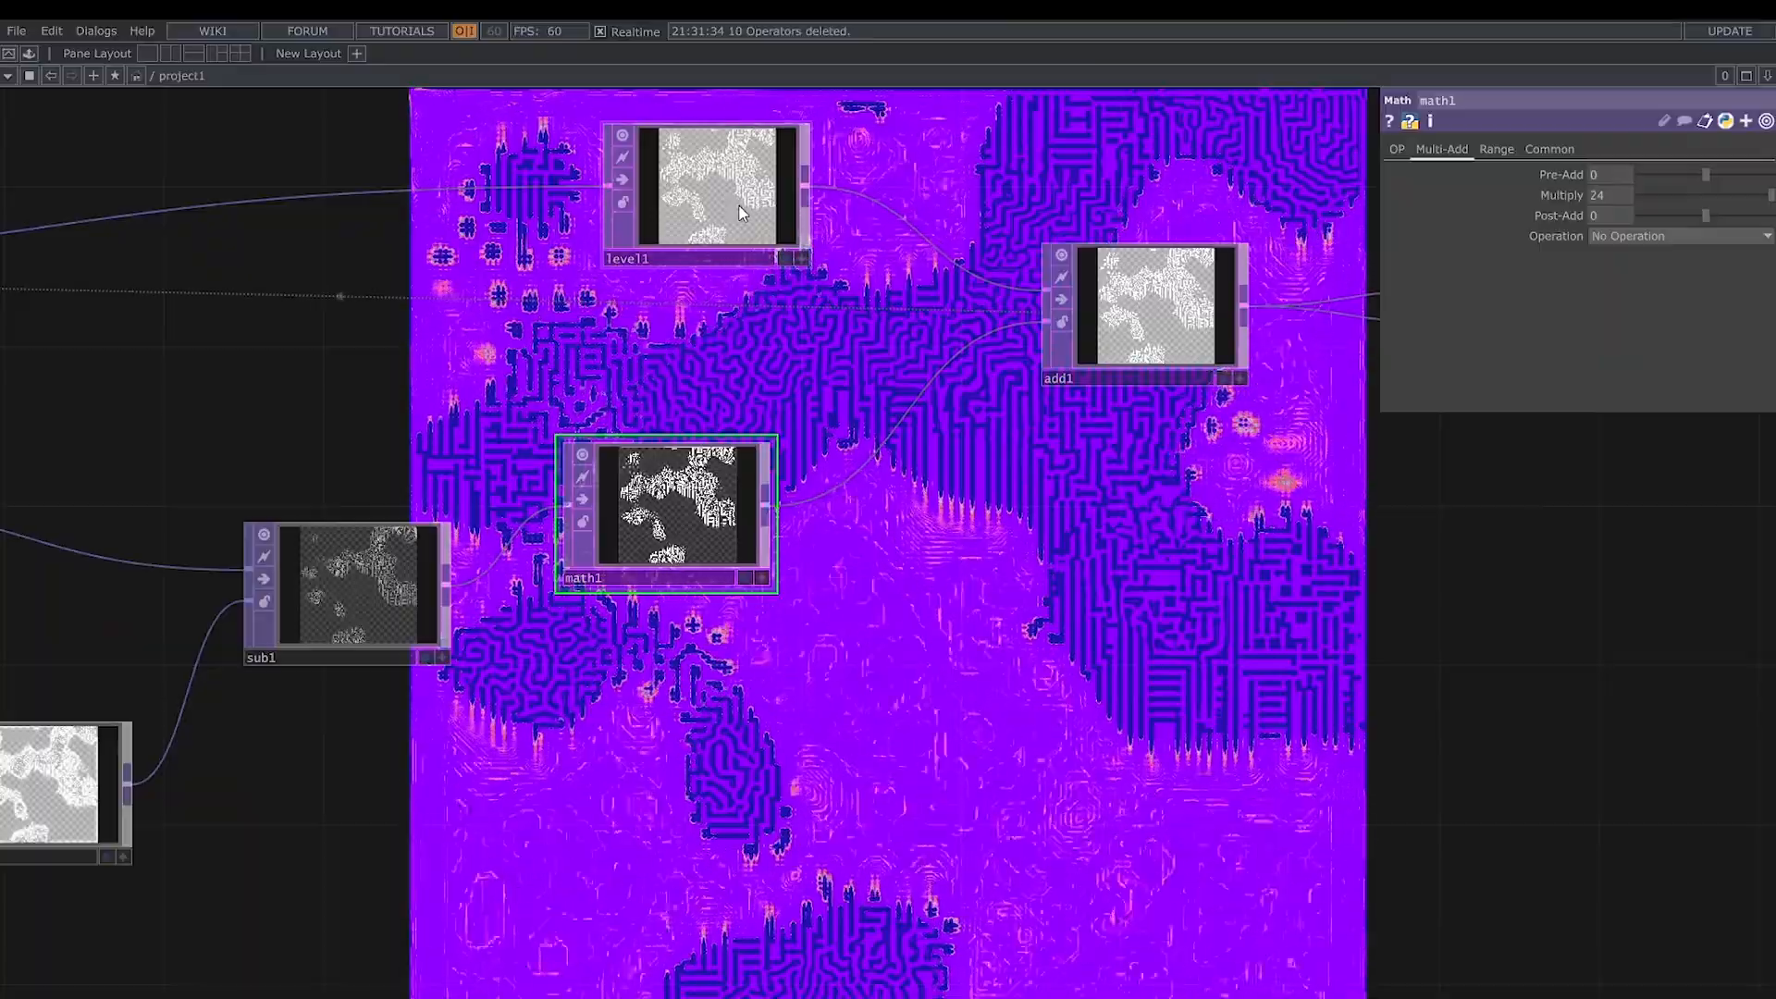
pyautogui.click(727, 228)
pyautogui.moveTo(1692, 174); pyautogui.dragTo(1745, 196)
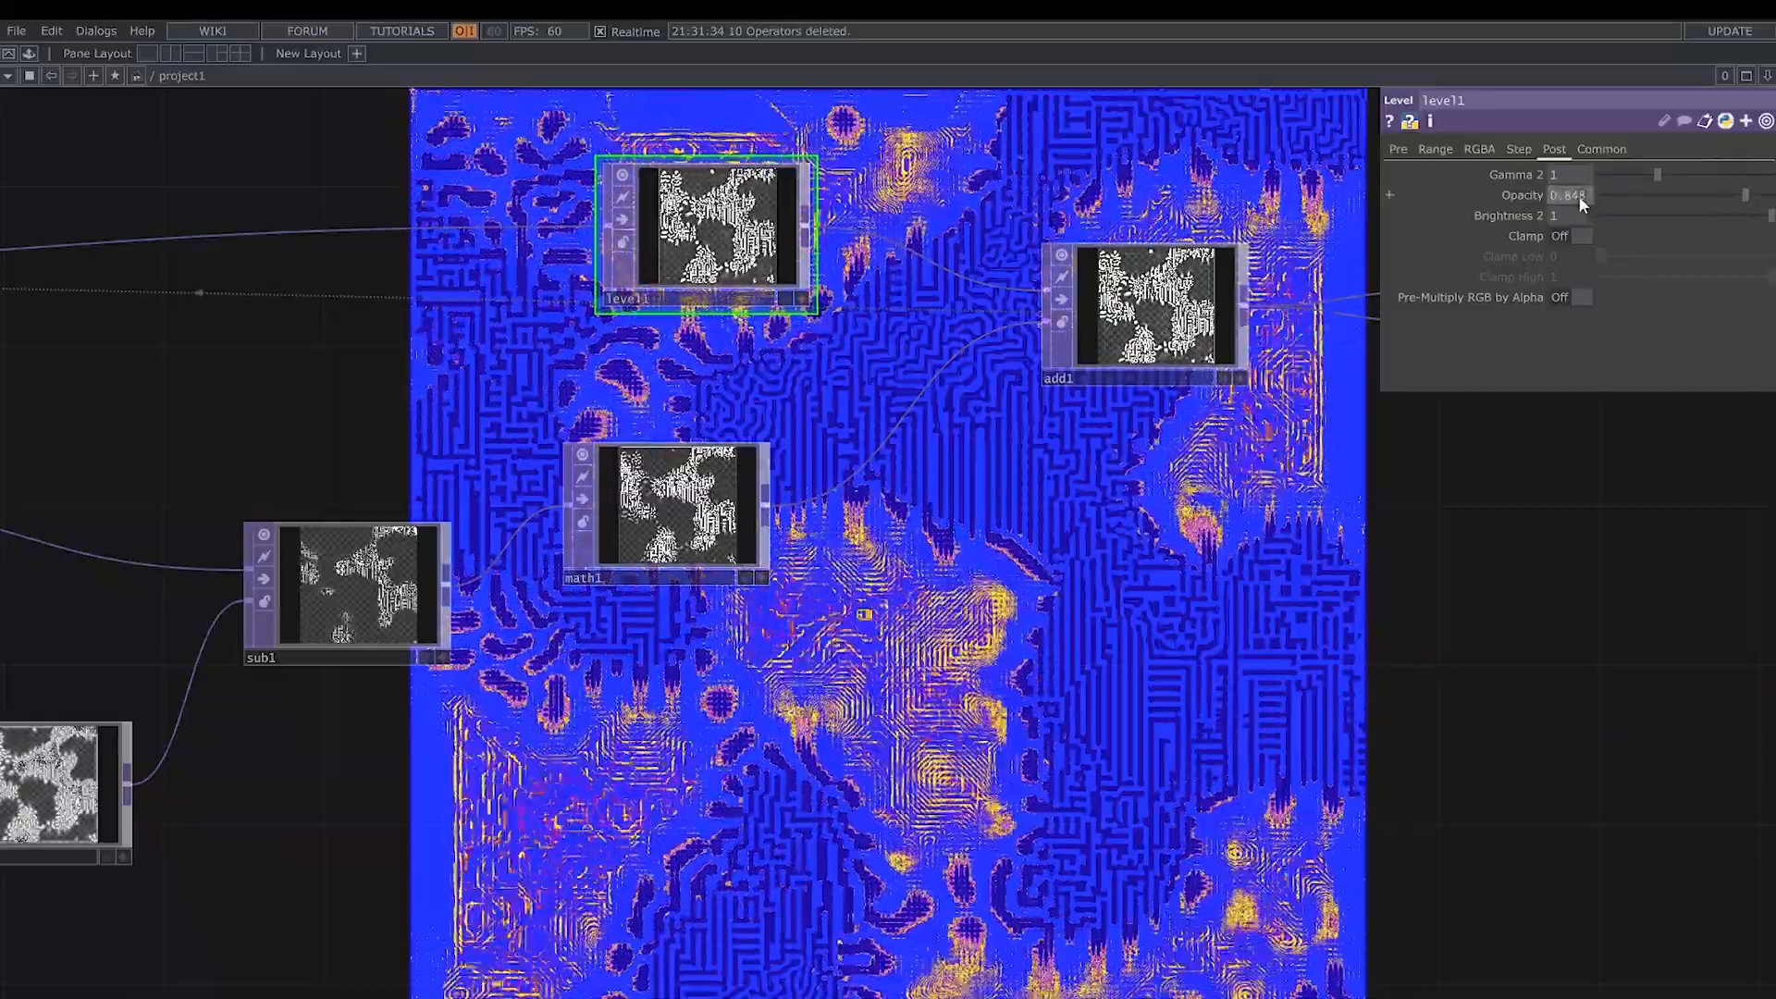
pyautogui.click(1570, 198)
pyautogui.write('0.85')
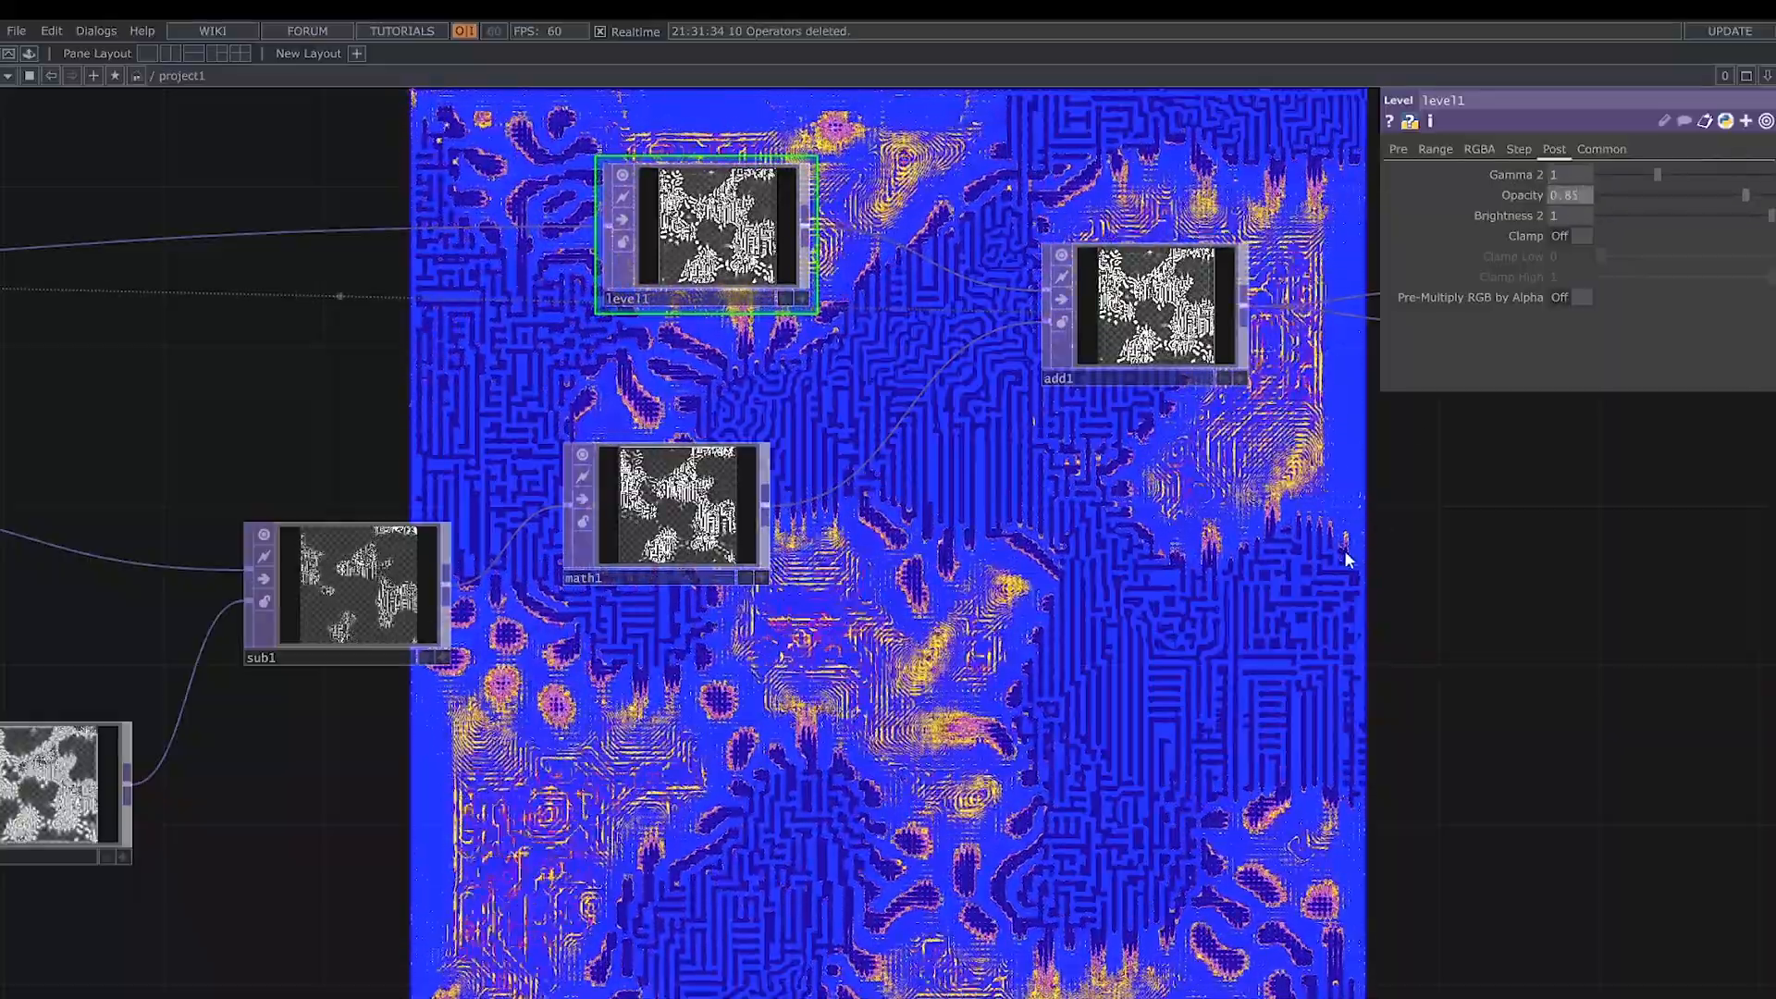
# - Set noise2's Harmonics to 4, Harmonic Spread to 5.2 and Amplitude to 0.51
pyautogui.moveTo(1323, 559); pyautogui.dragTo(853, 674)
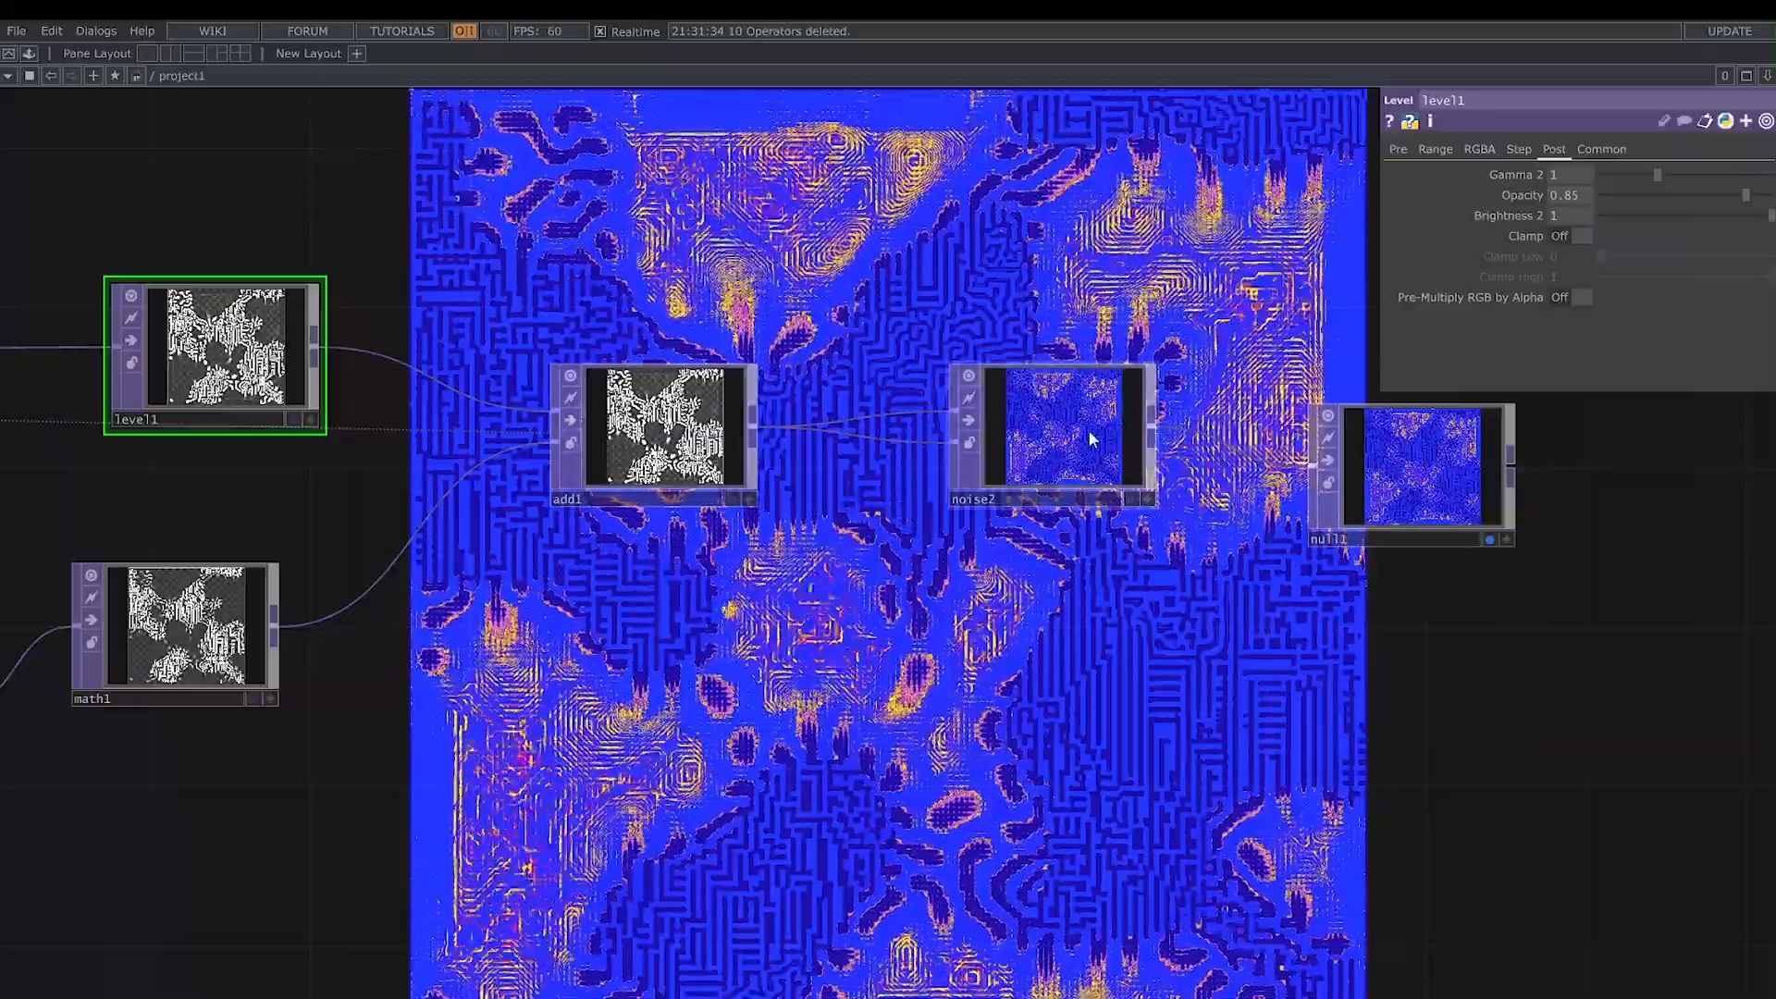
pyautogui.click(1059, 444)
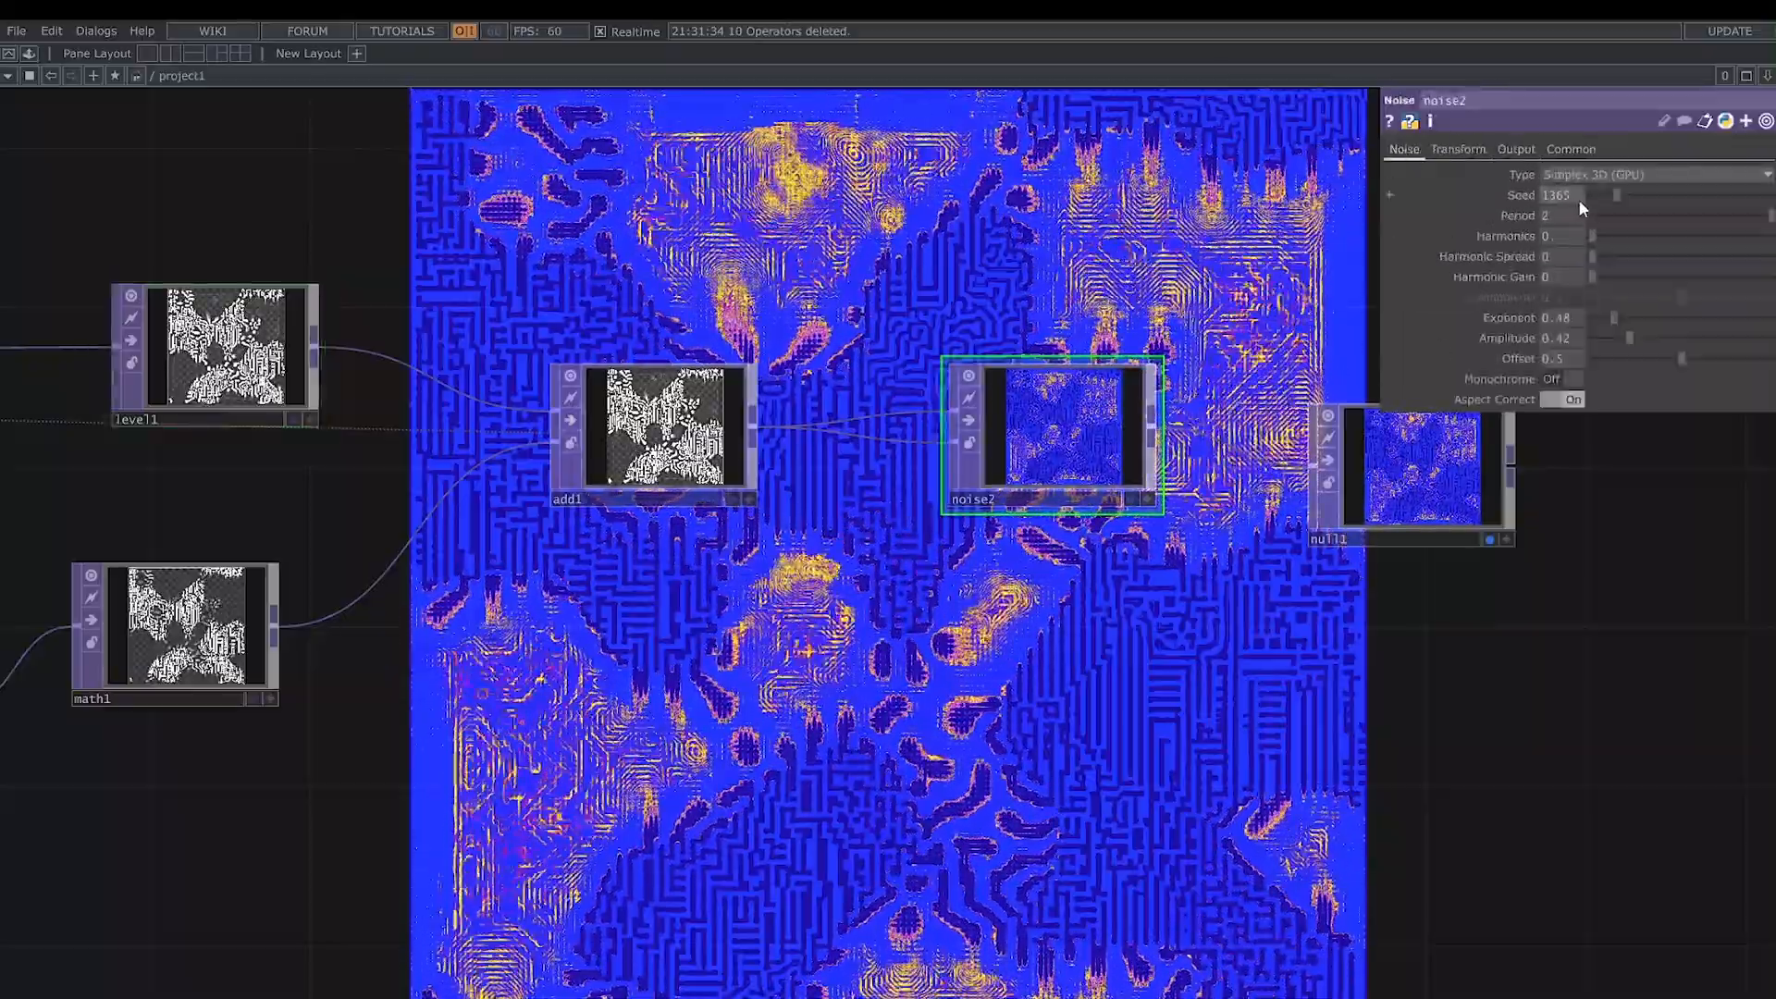
pyautogui.moveTo(1593, 237); pyautogui.dragTo(1640, 253)
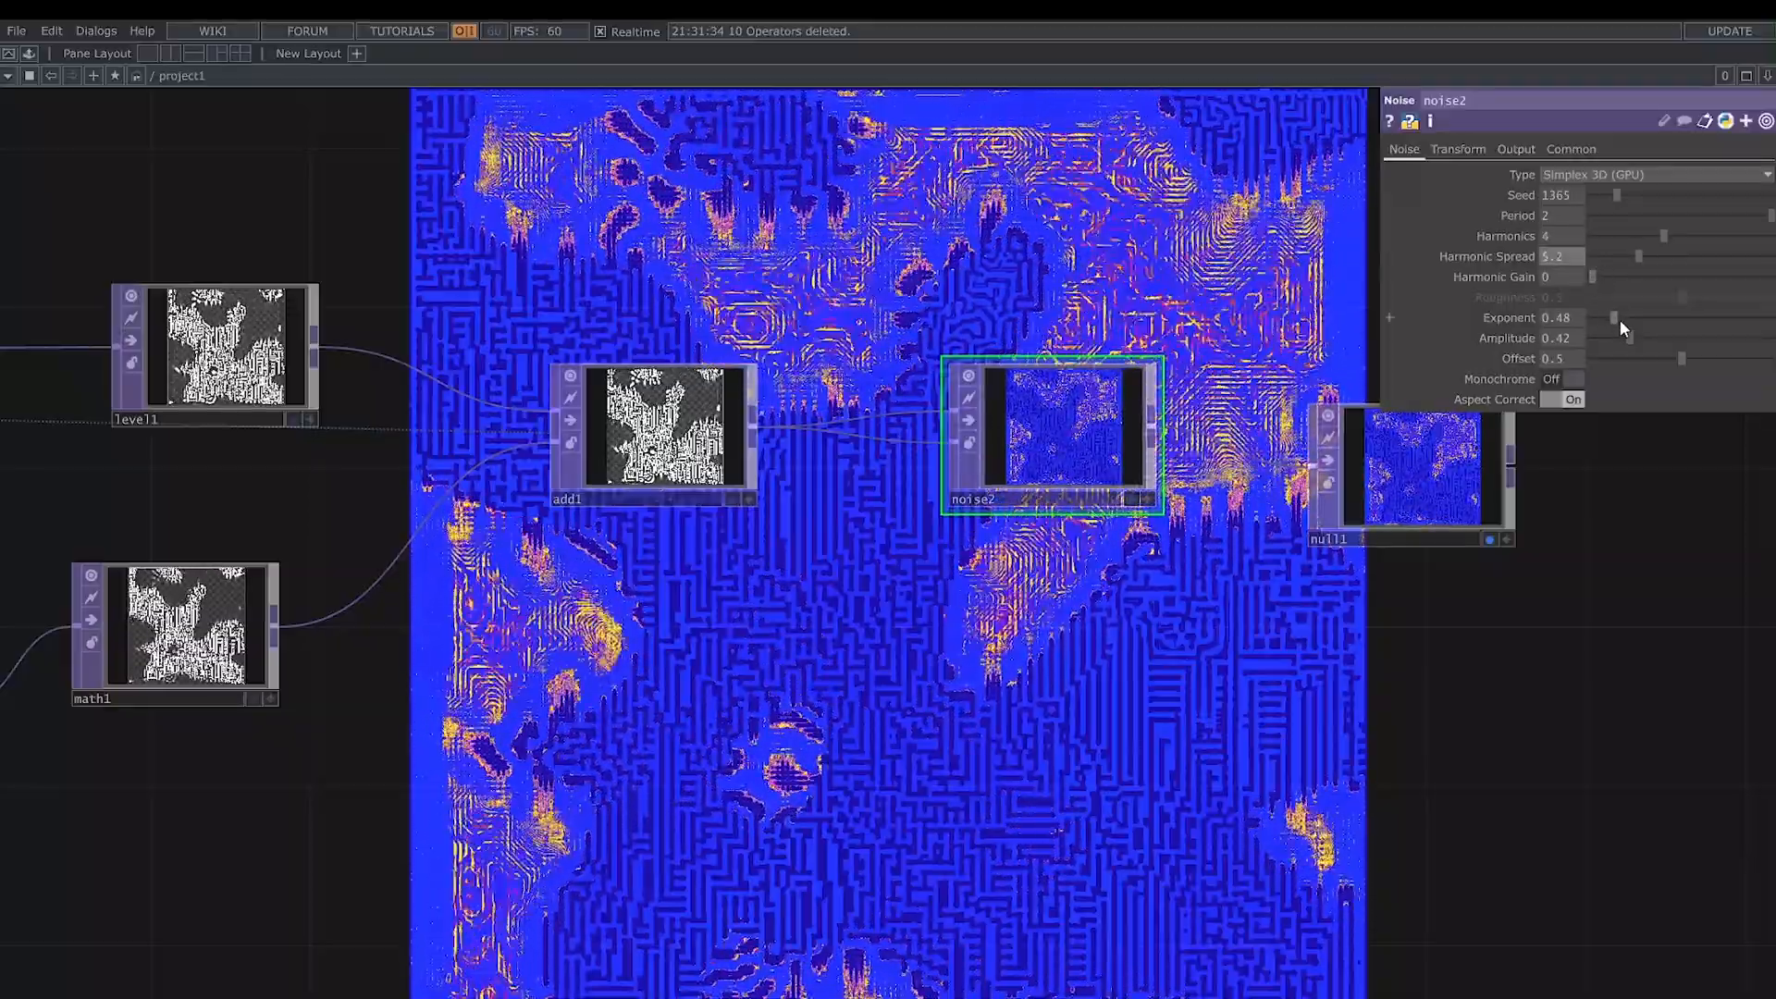
pyautogui.moveTo(1634, 340); pyautogui.dragTo(1641, 339)
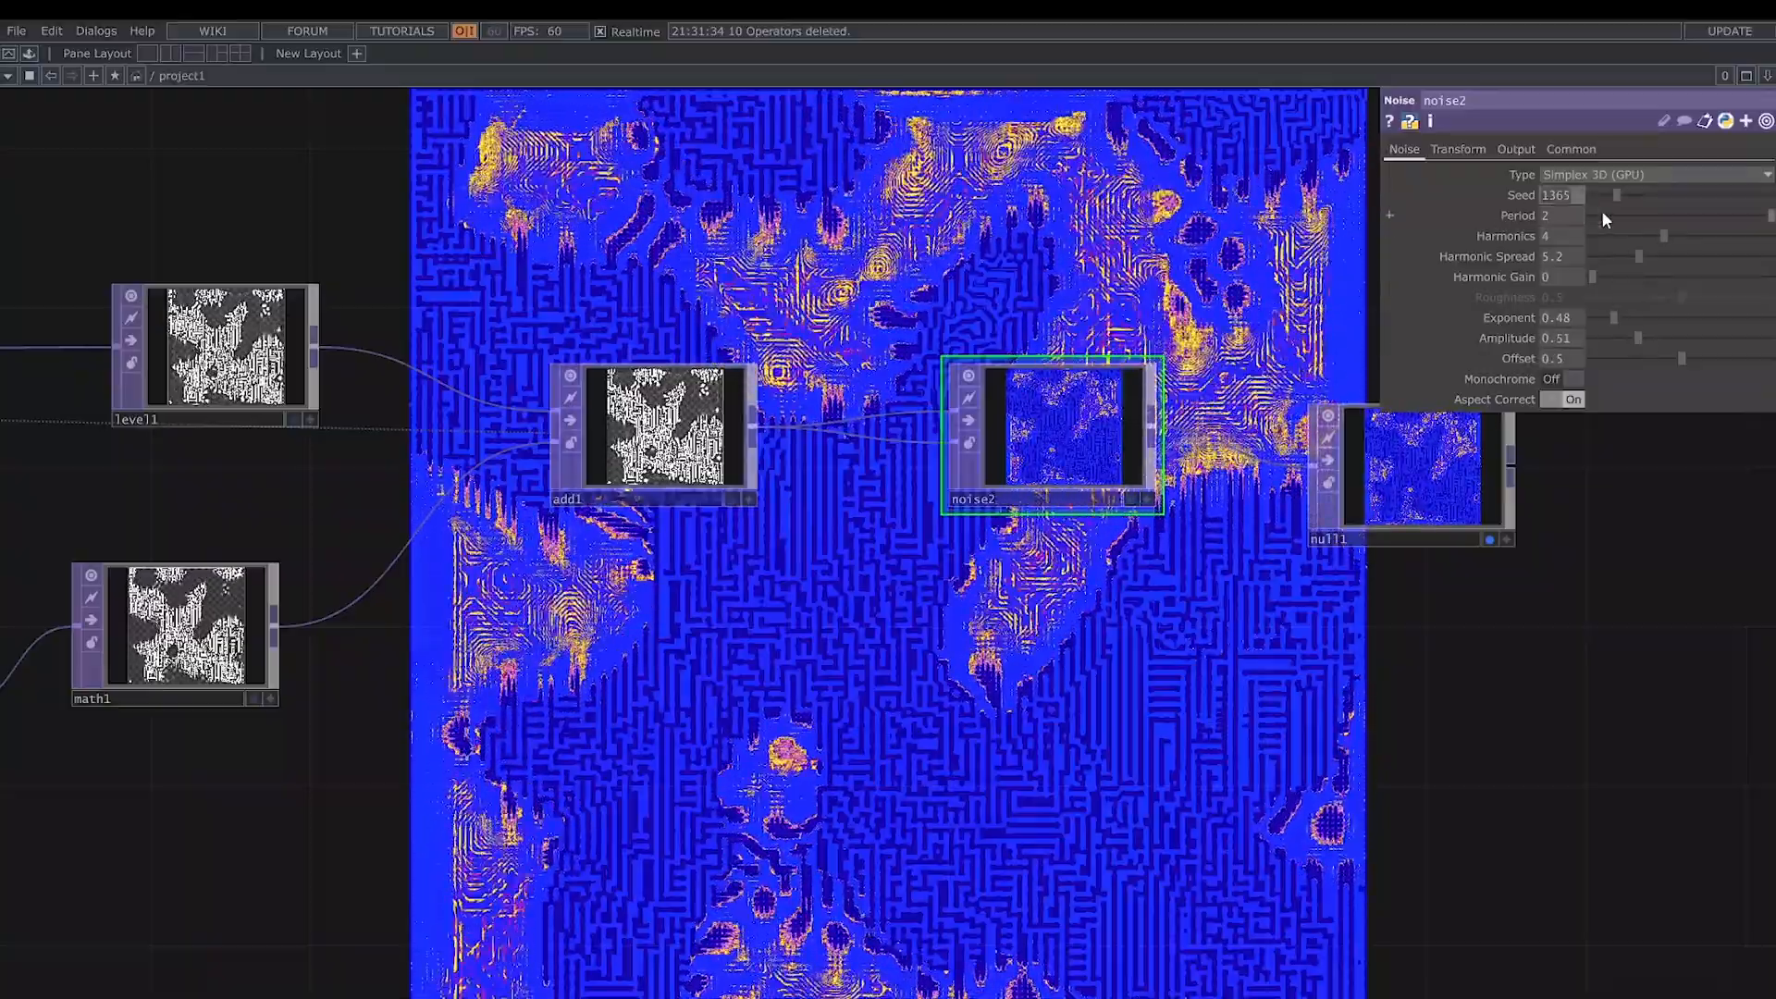
# - Set noise2's Seed to 3476 and fine-tune its Harmonic Spread to 5.3
pyautogui.write('3476')
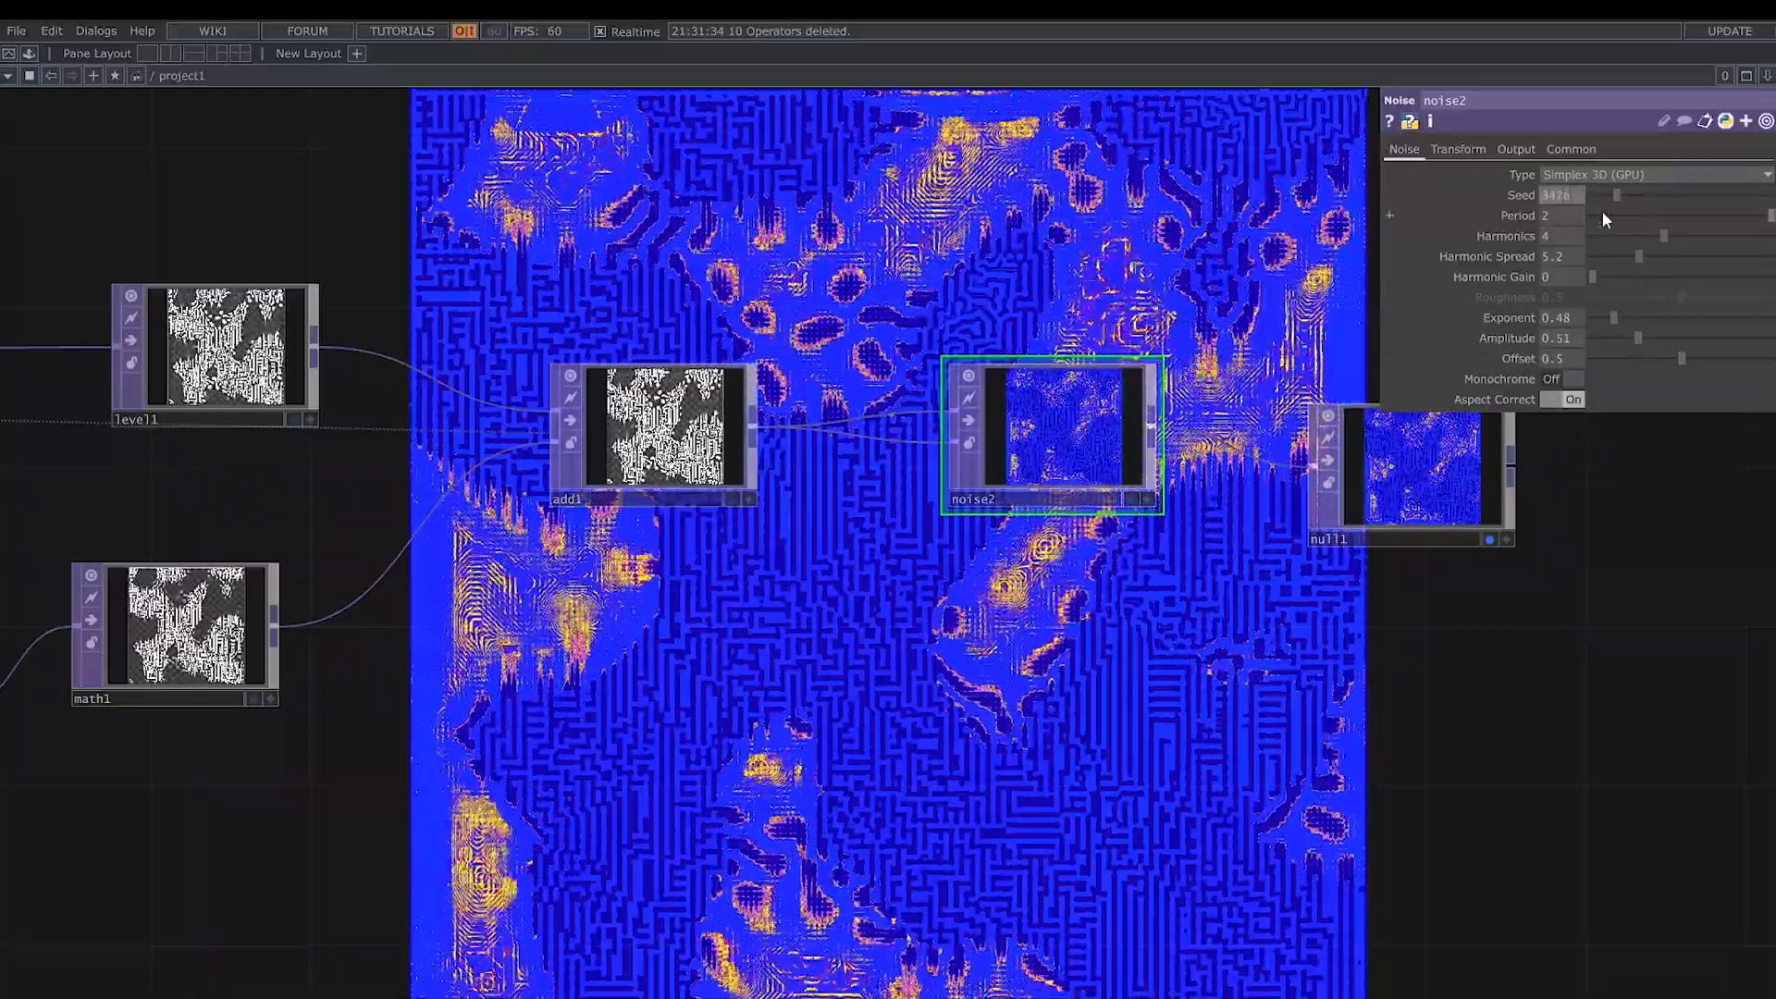
pyautogui.press('Return')
pyautogui.scroll(-3, 1186, 605)
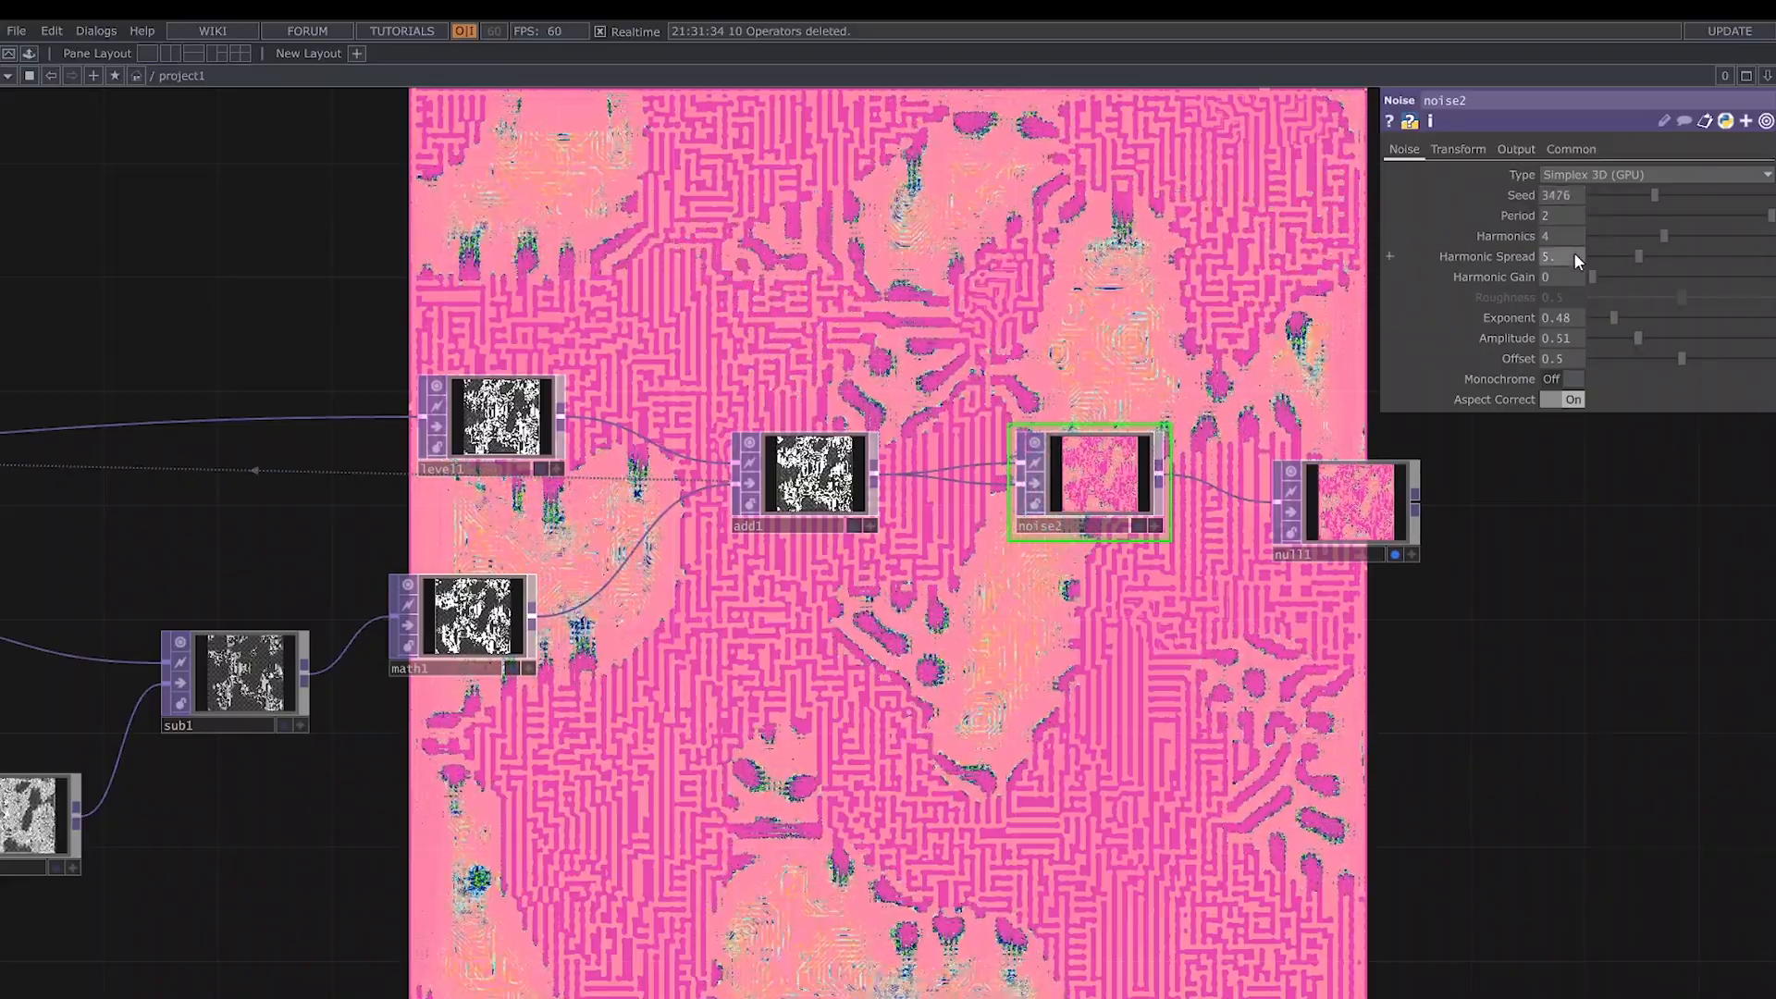
pyautogui.moveTo(1574, 252); pyautogui.dragTo(1587, 250)
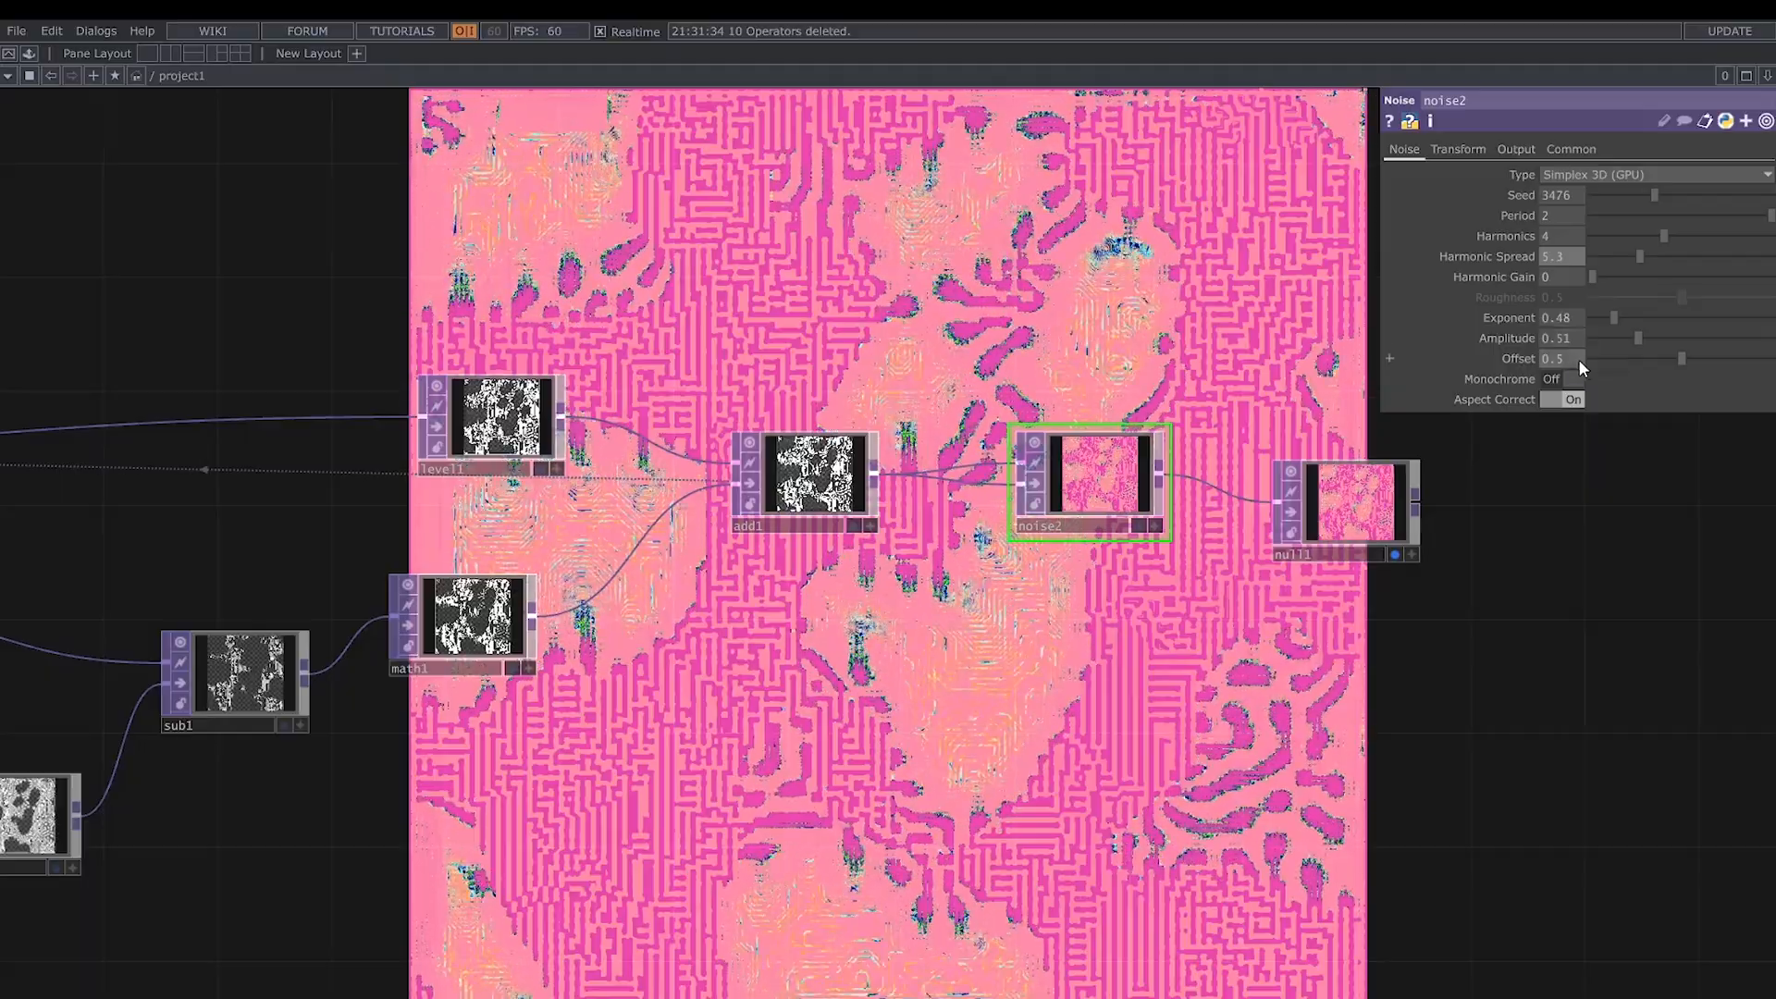
pyautogui.click(1477, 150)
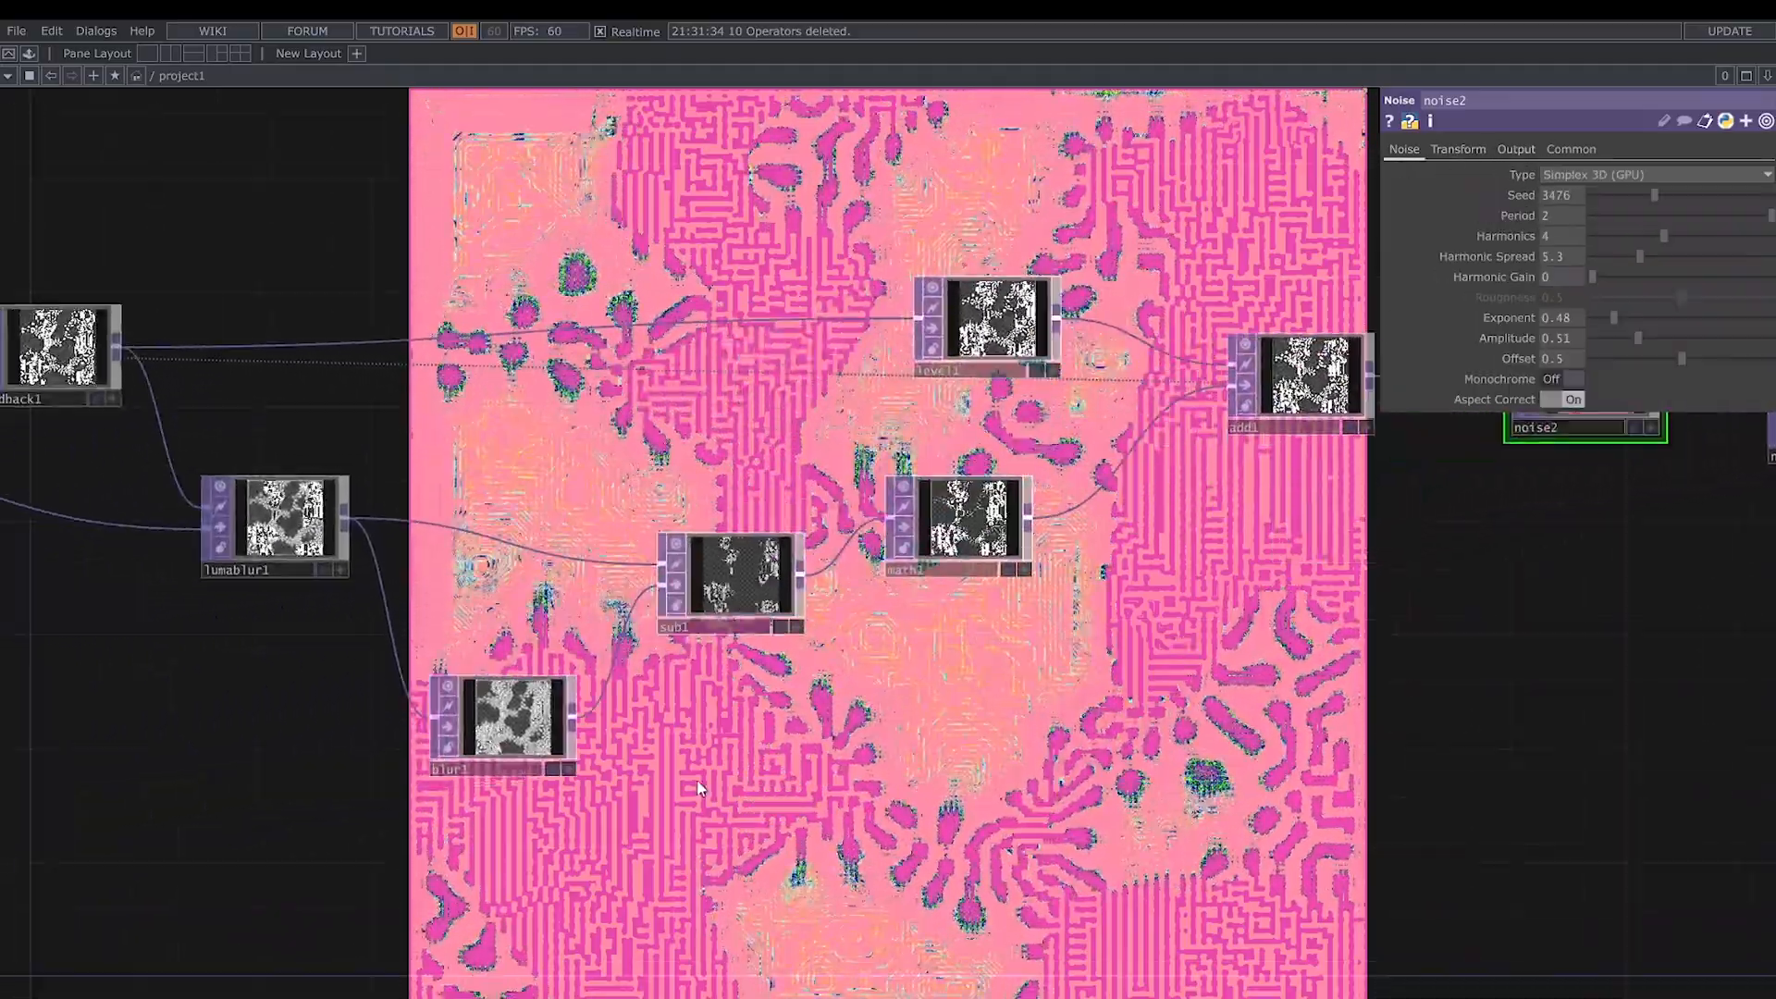
# - Reset the feedback loop with the pulse on feedback1
pyautogui.moveTo(1594, 255); pyautogui.dragTo(1602, 251)
pyautogui.moveTo(139, 444); pyautogui.dragTo(277, 451)
pyautogui.click(194, 356)
pyautogui.click(1611, 195)
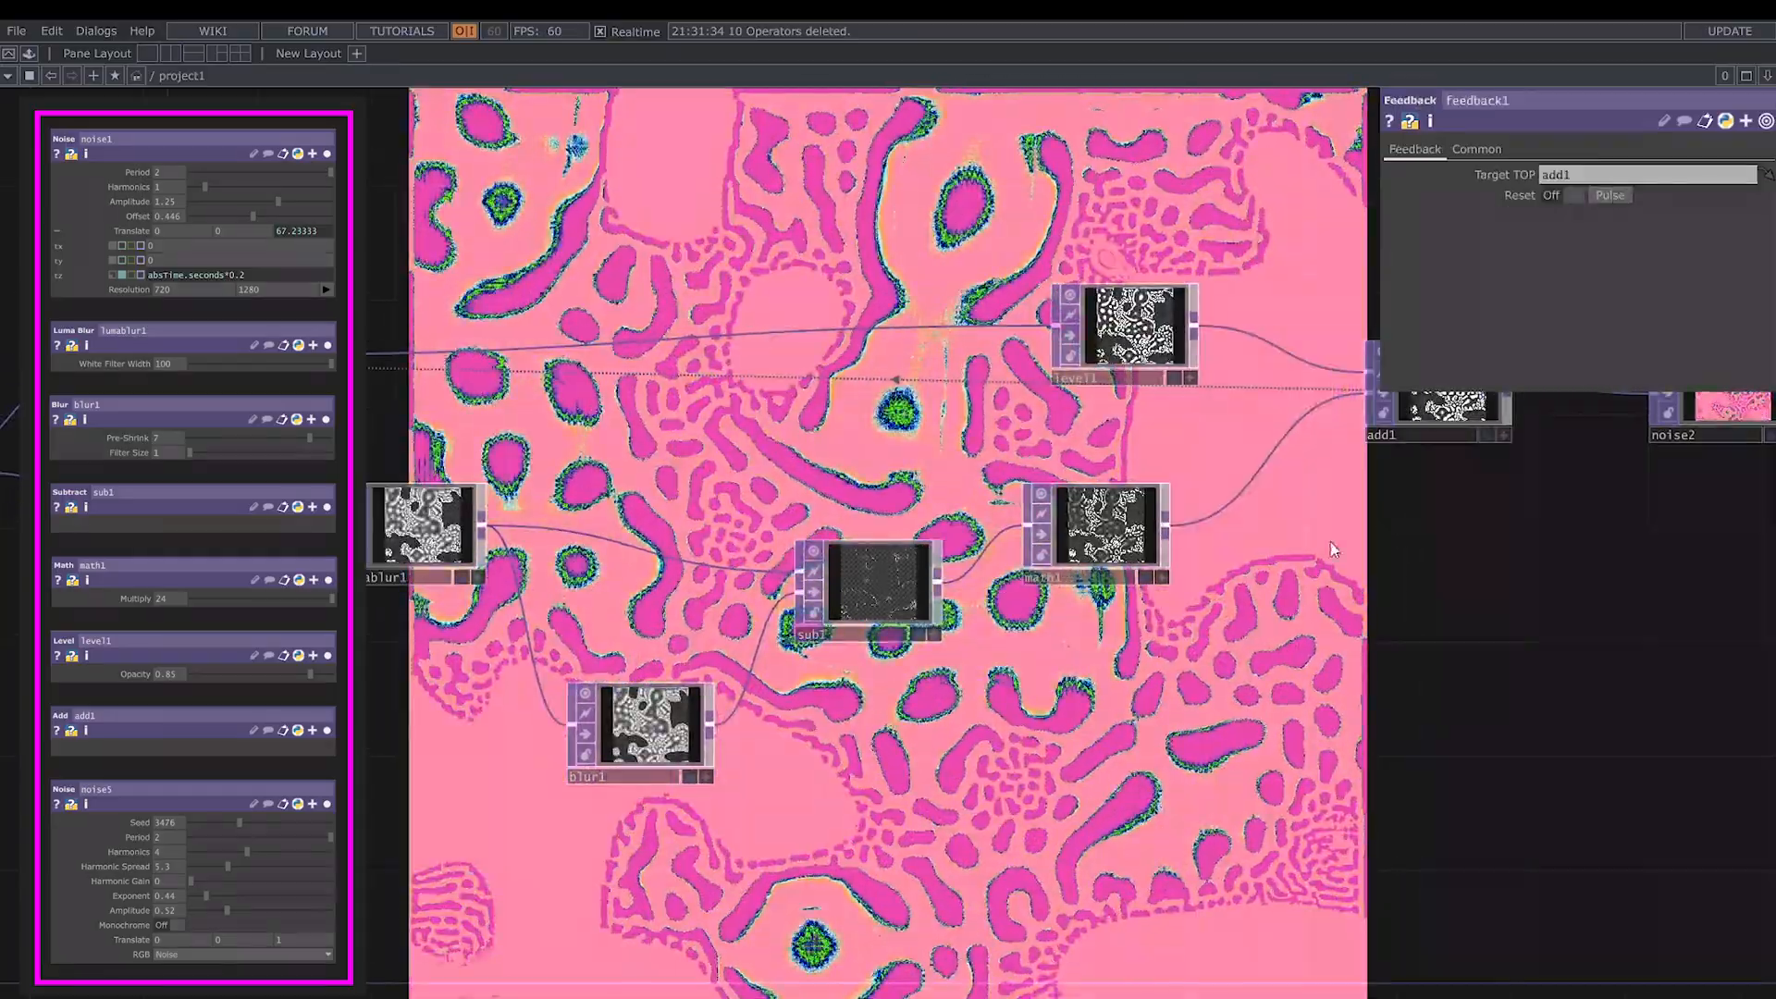
# - Set noise1's Z translate expression to absTime.seconds*0.2
pyautogui.click(662, 743)
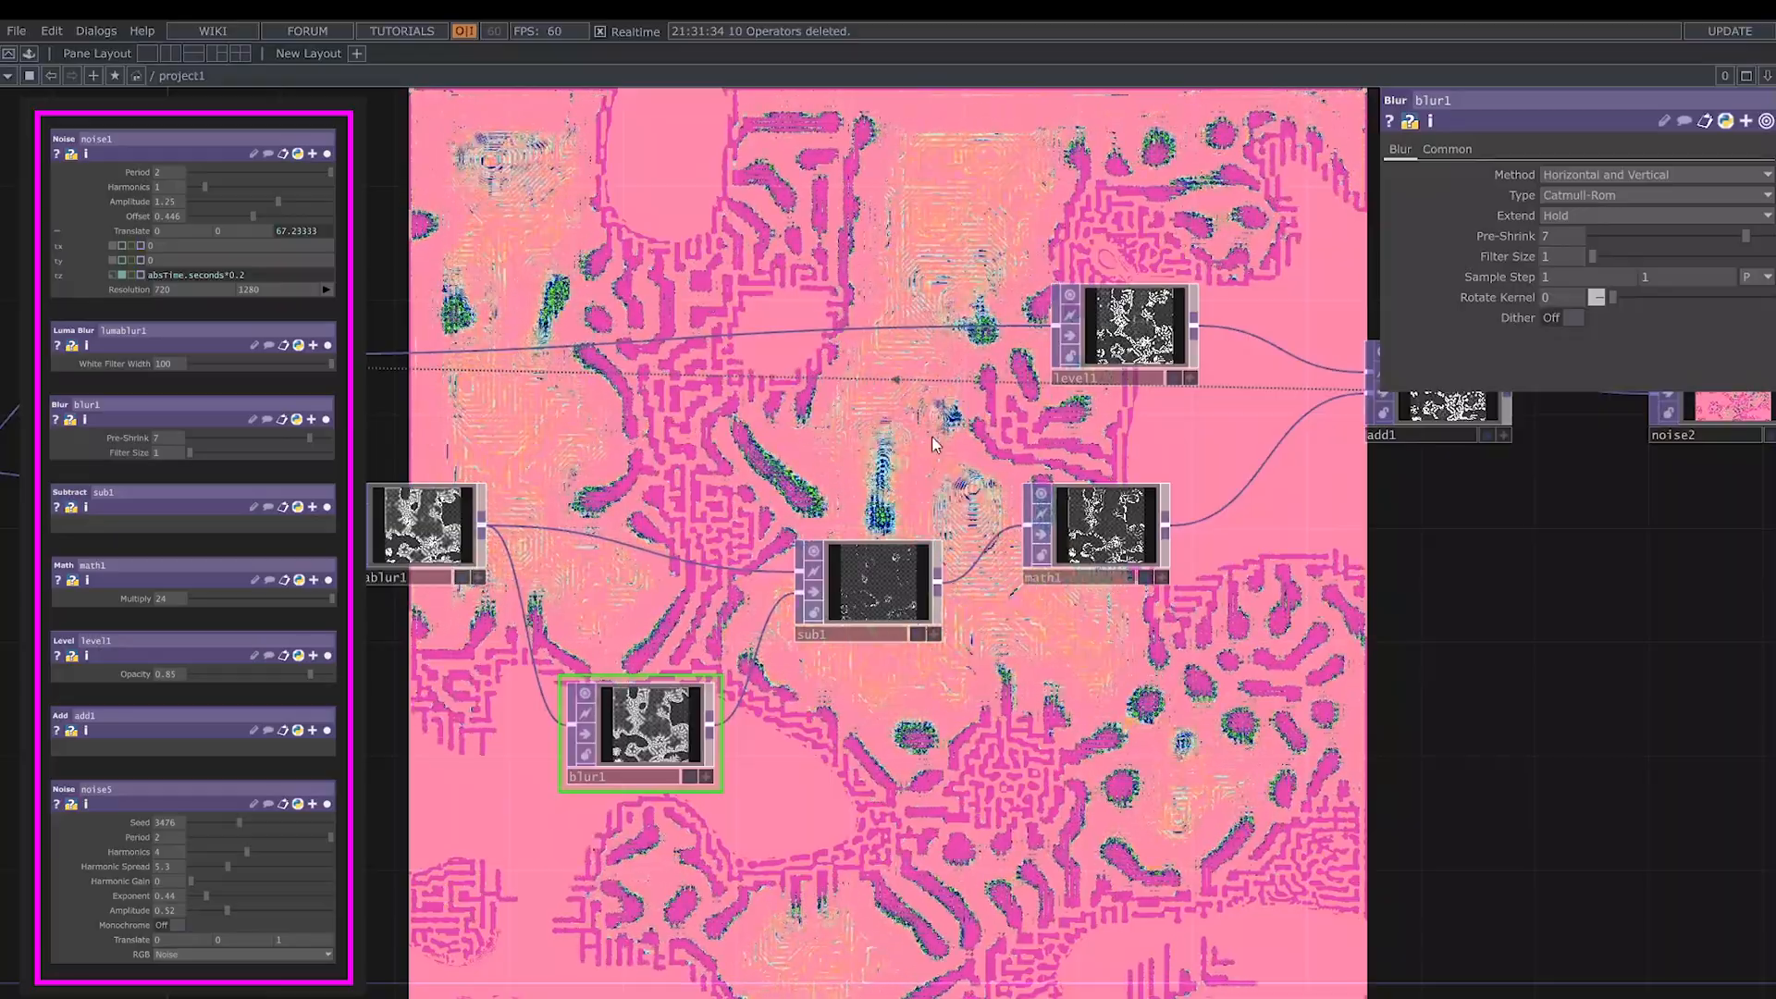
pyautogui.moveTo(903, 441); pyautogui.dragTo(1363, 379)
pyautogui.click(372, 450)
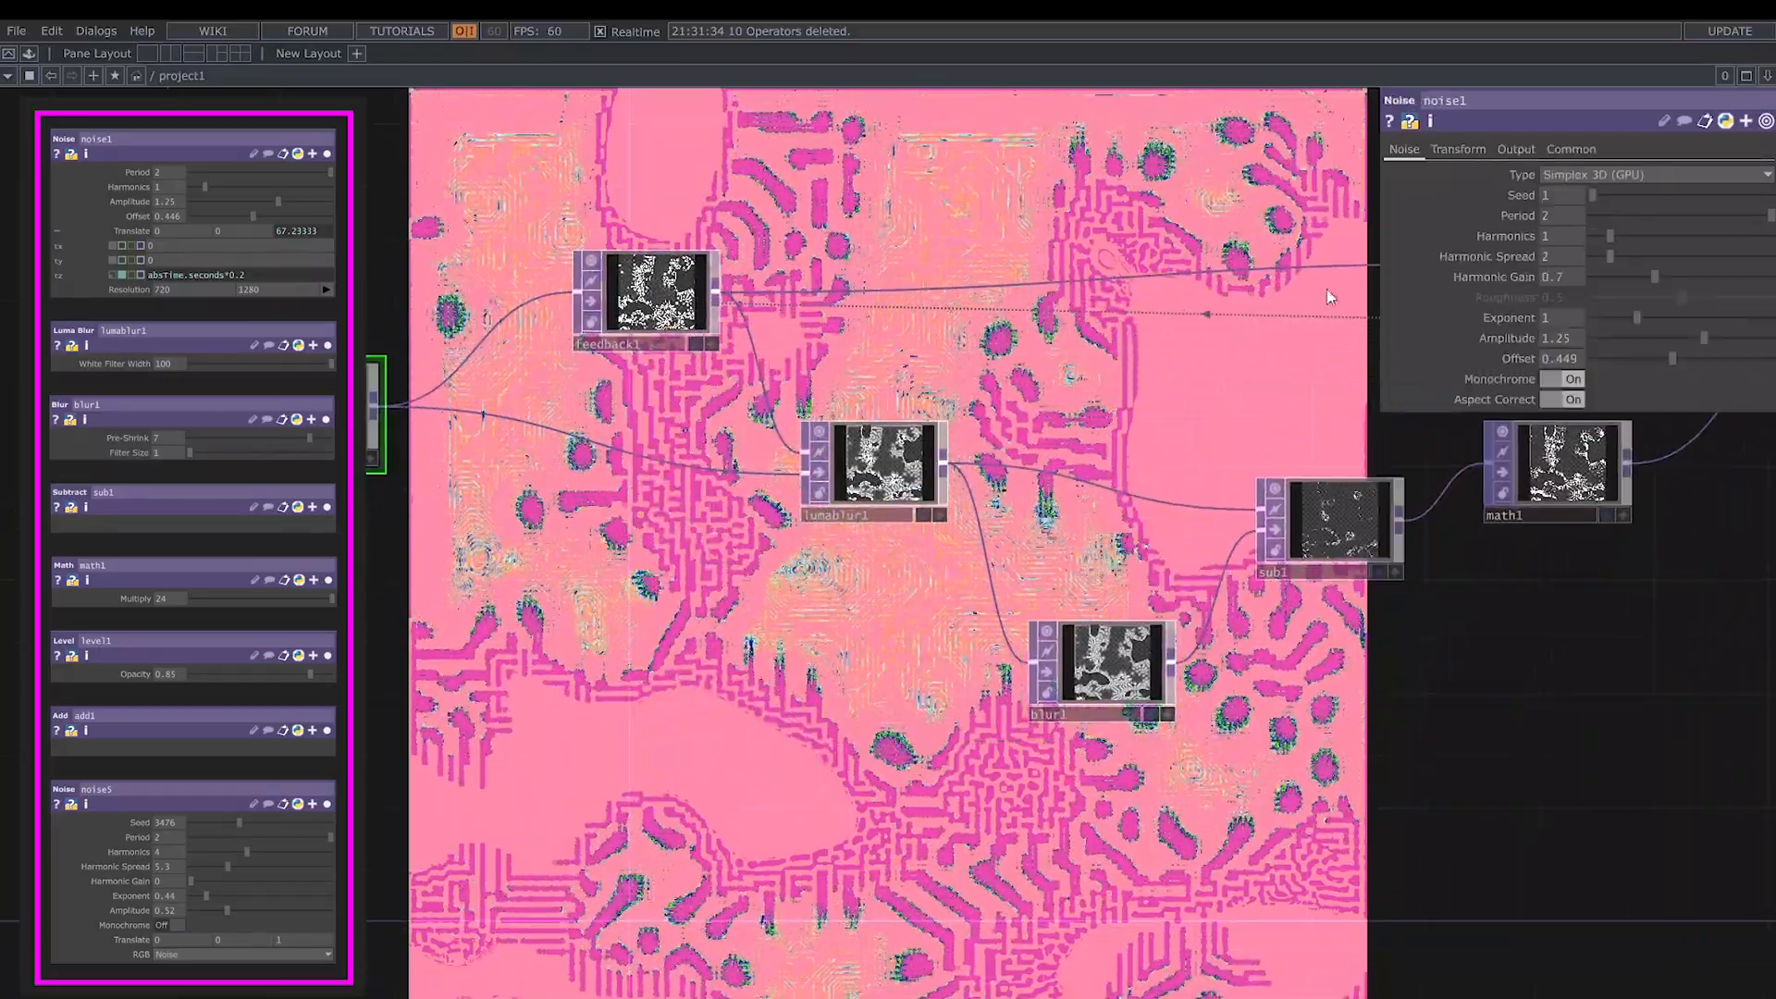
pyautogui.click(1464, 143)
pyautogui.click(1680, 274)
pyautogui.press('BackSpace')
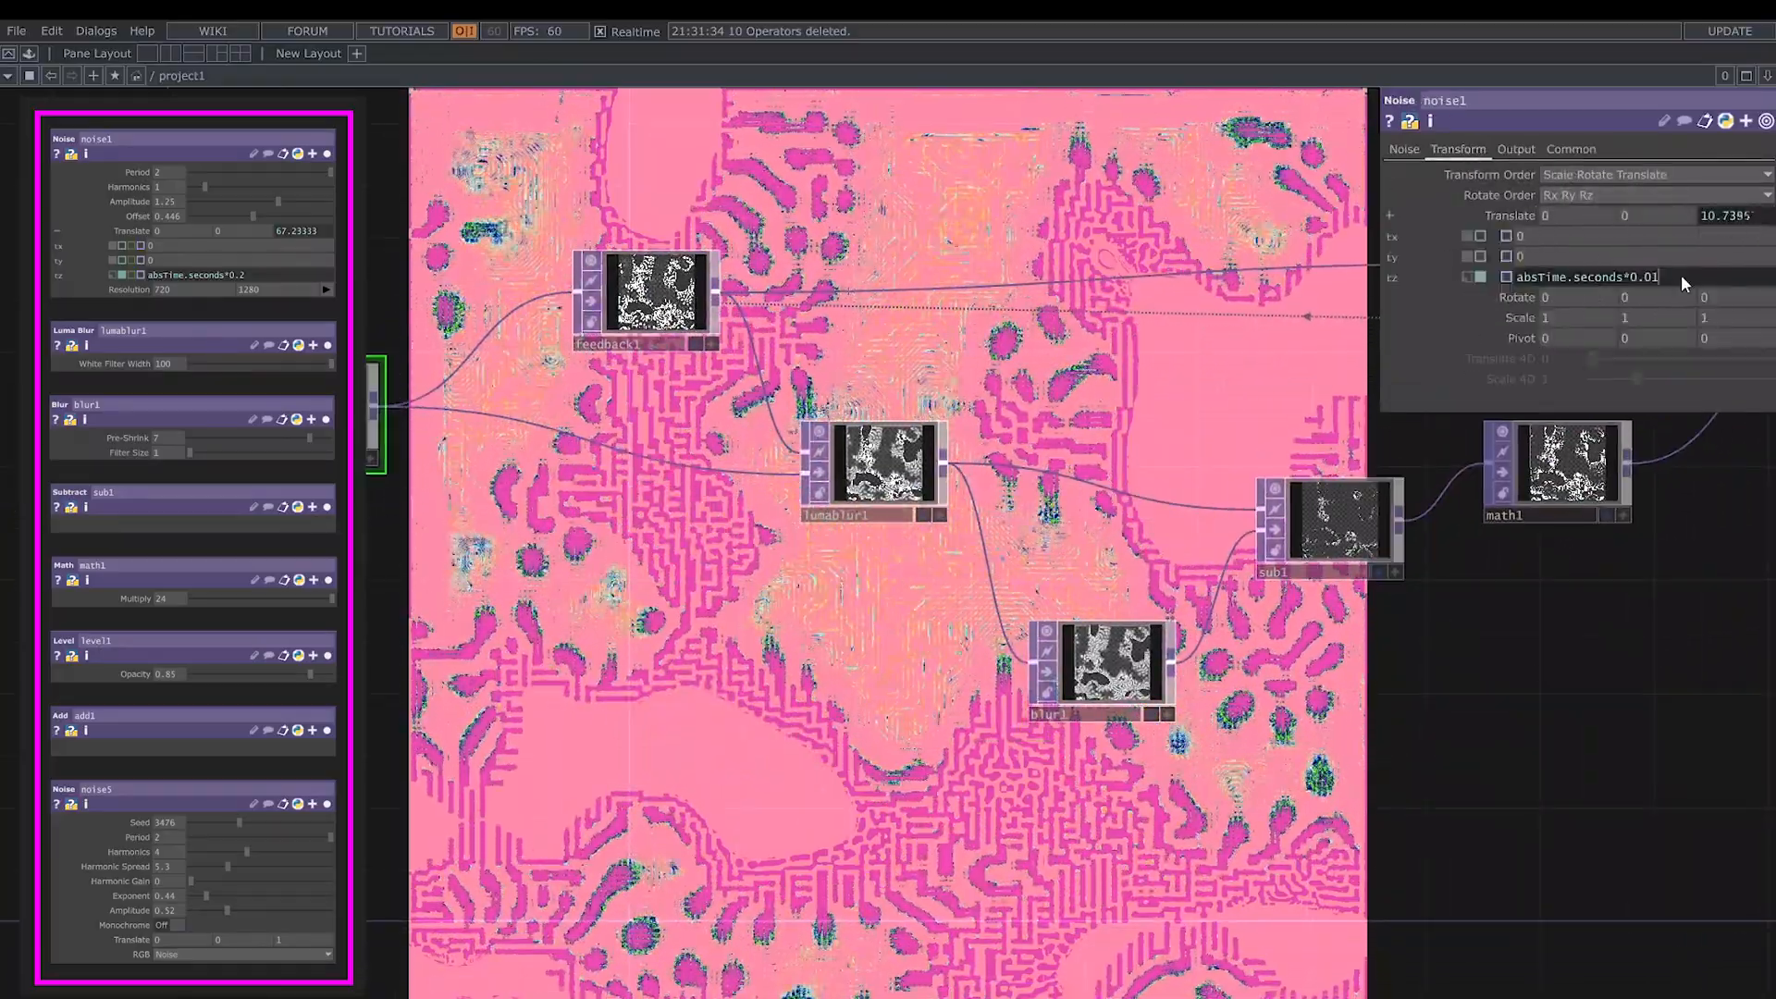
pyautogui.write('2')
pyautogui.press('Return')
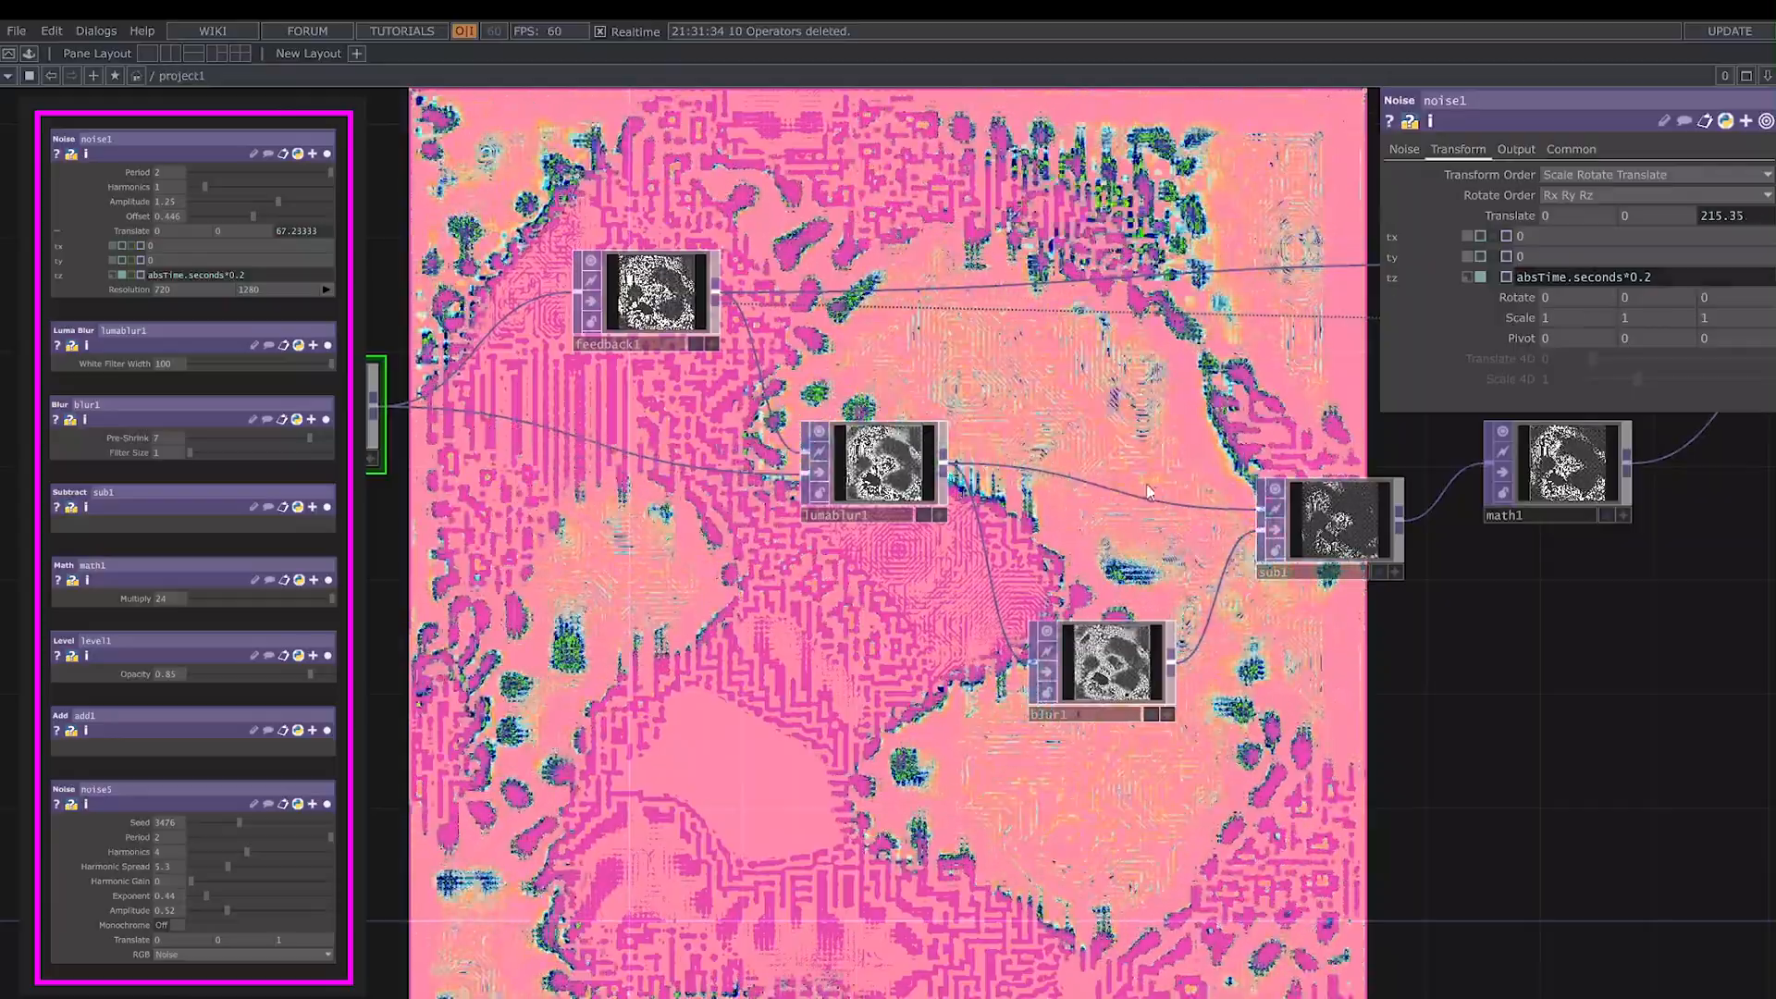
pyautogui.scroll(-2, 1158, 463)
pyautogui.moveTo(1159, 462); pyautogui.dragTo(791, 499)
pyautogui.moveTo(1583, 733); pyautogui.dragTo(1083, 747)
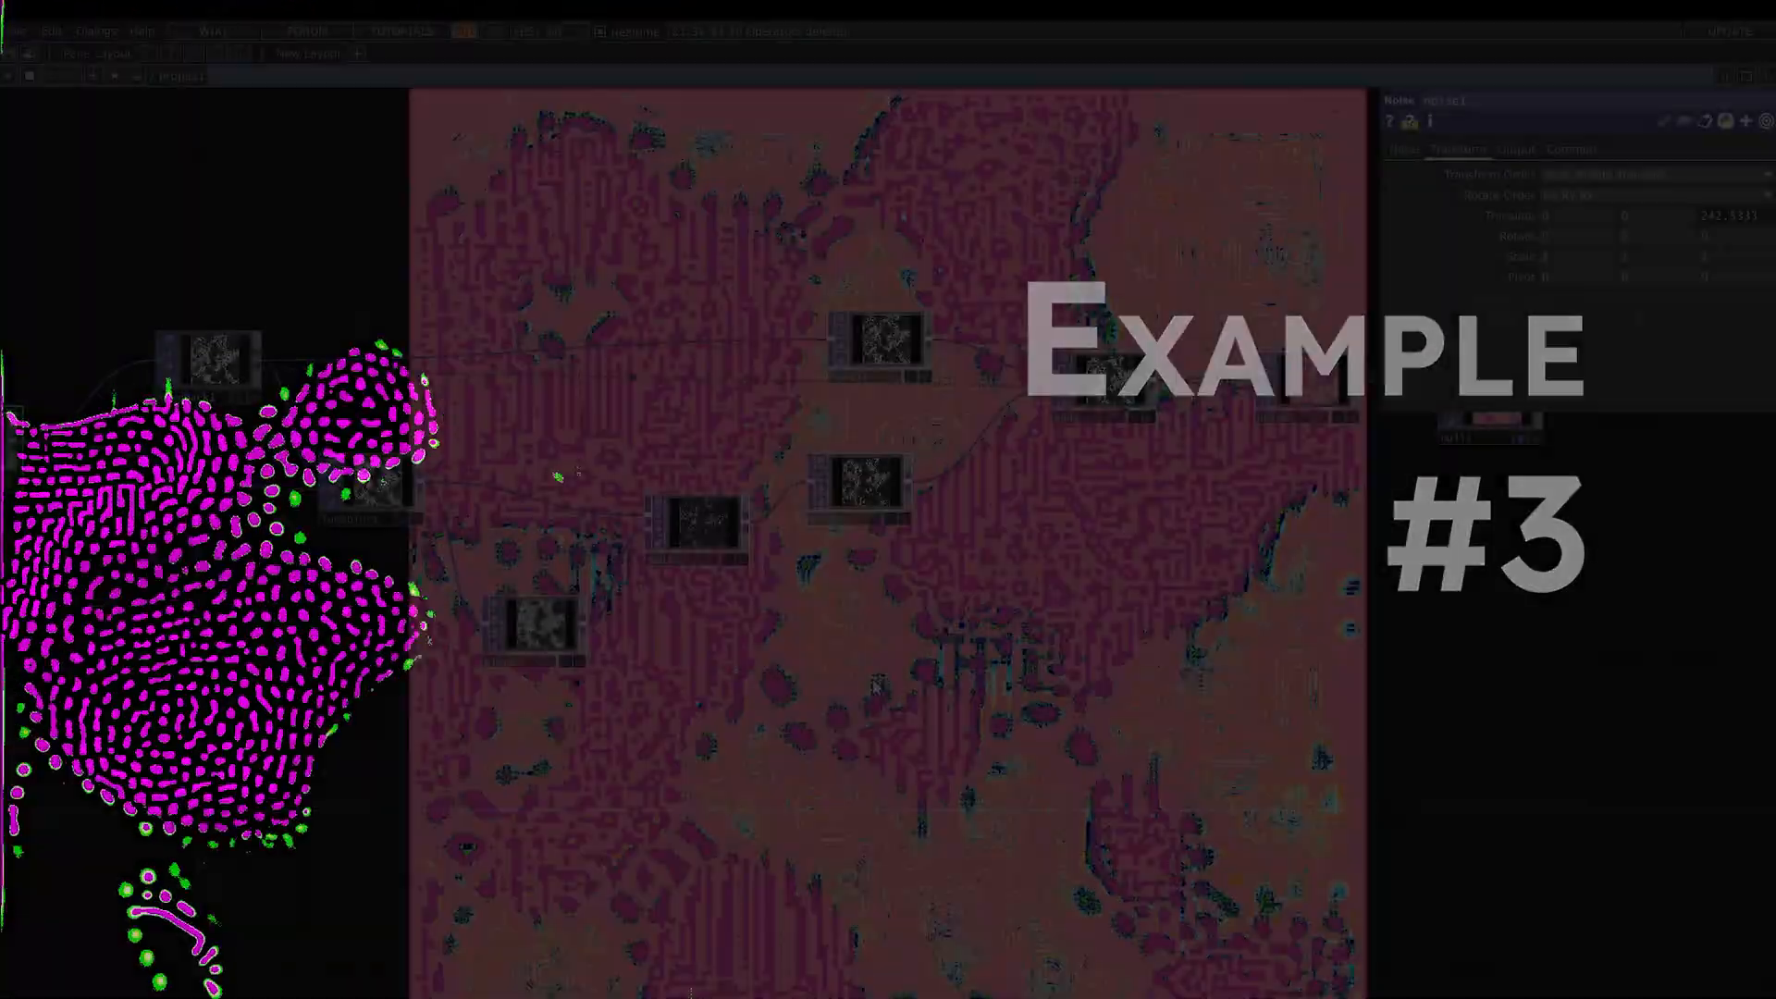
# - Set blur1's Pre-Shrink to 2 and Filter Size to 6
pyautogui.scroll(3, 551, 463)
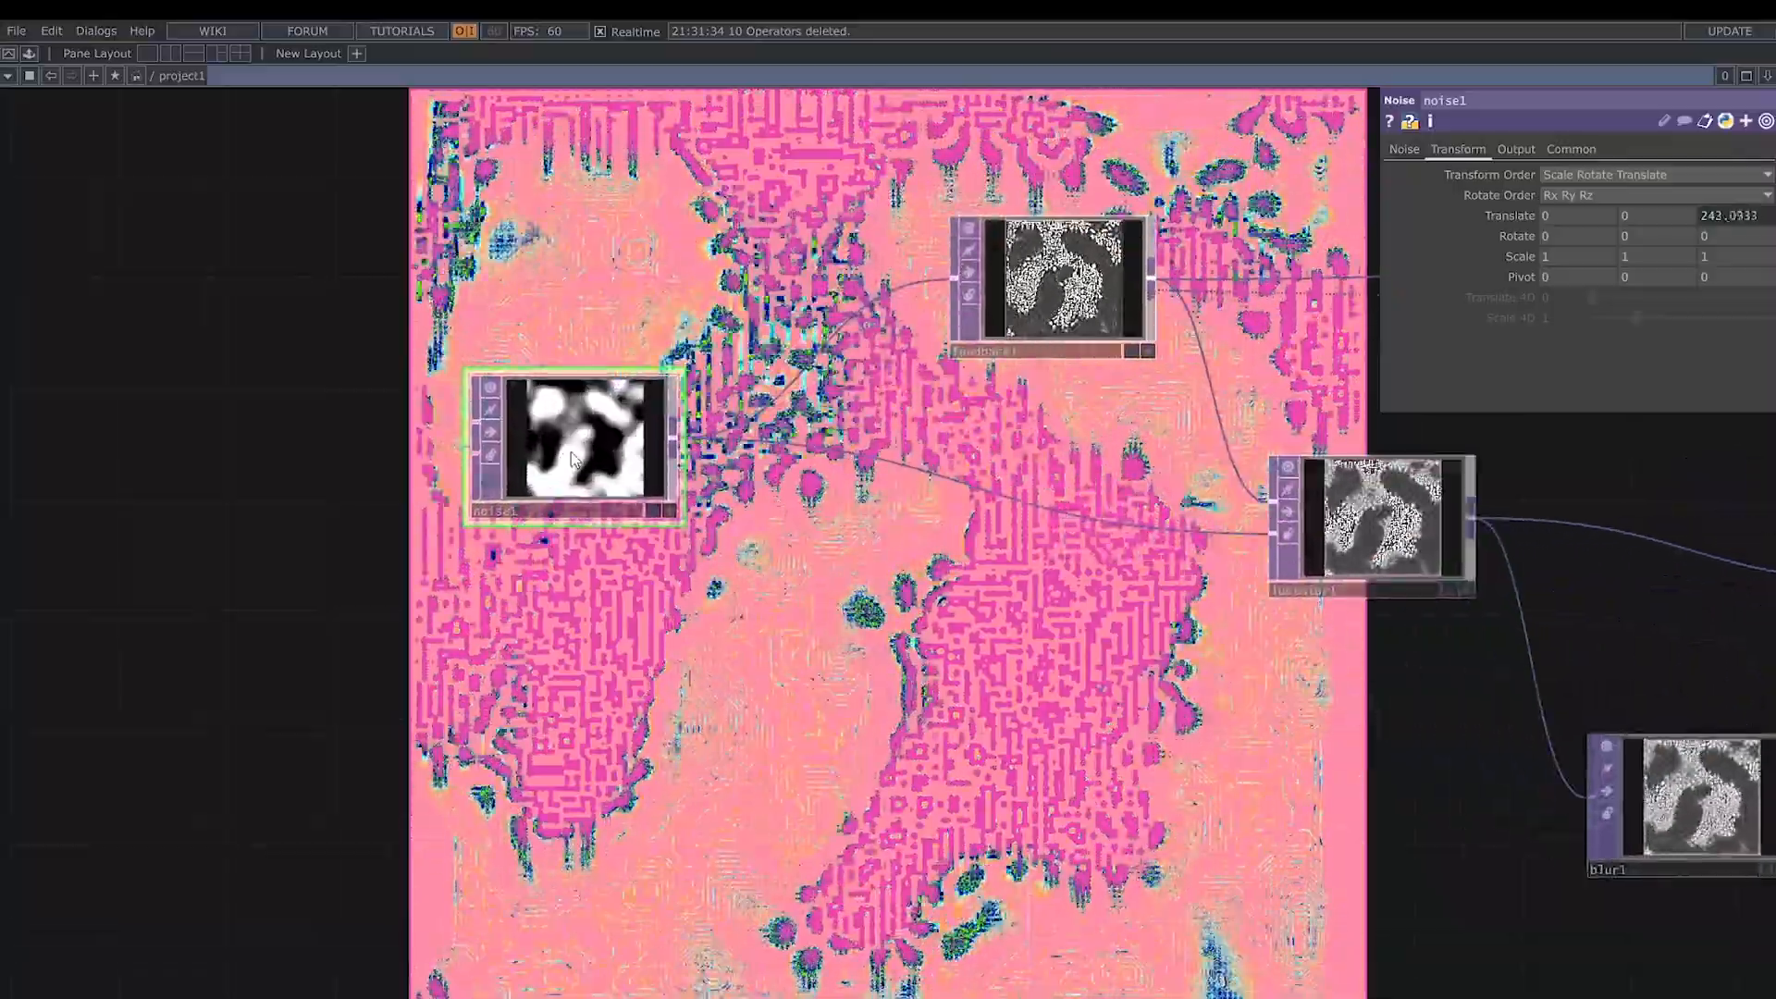
pyautogui.click(1399, 153)
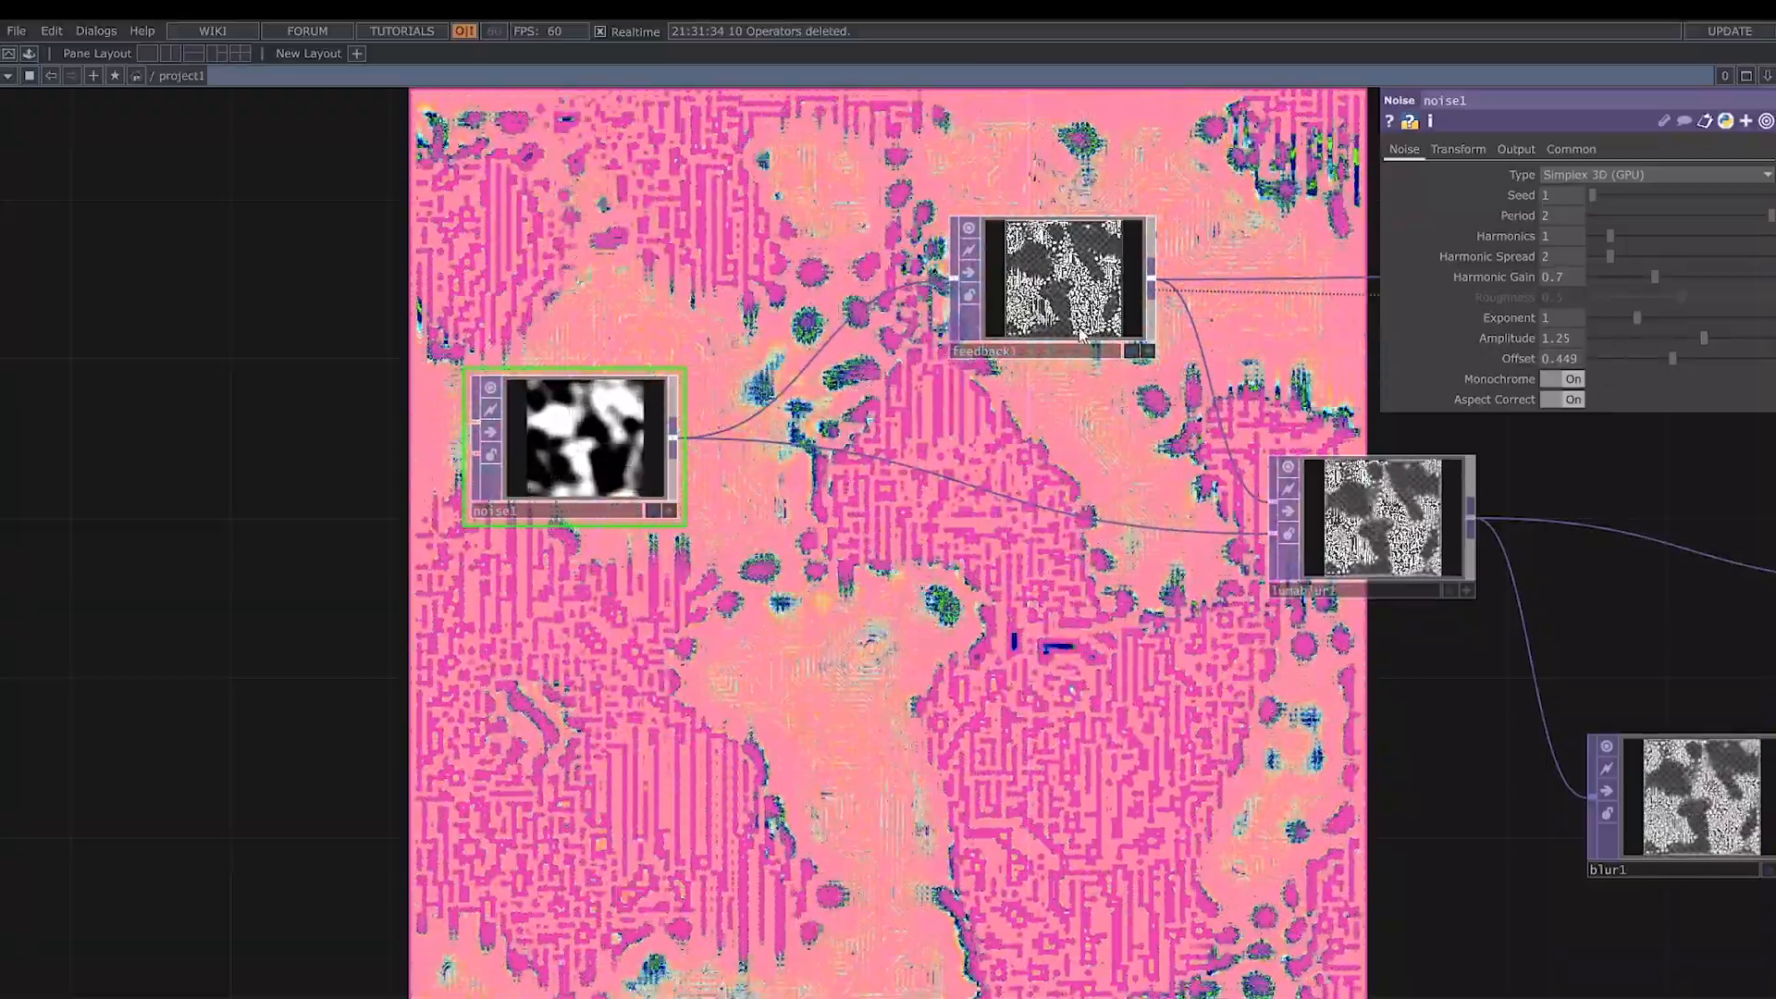
pyautogui.moveTo(1125, 677); pyautogui.dragTo(838, 639)
pyautogui.click(1080, 500)
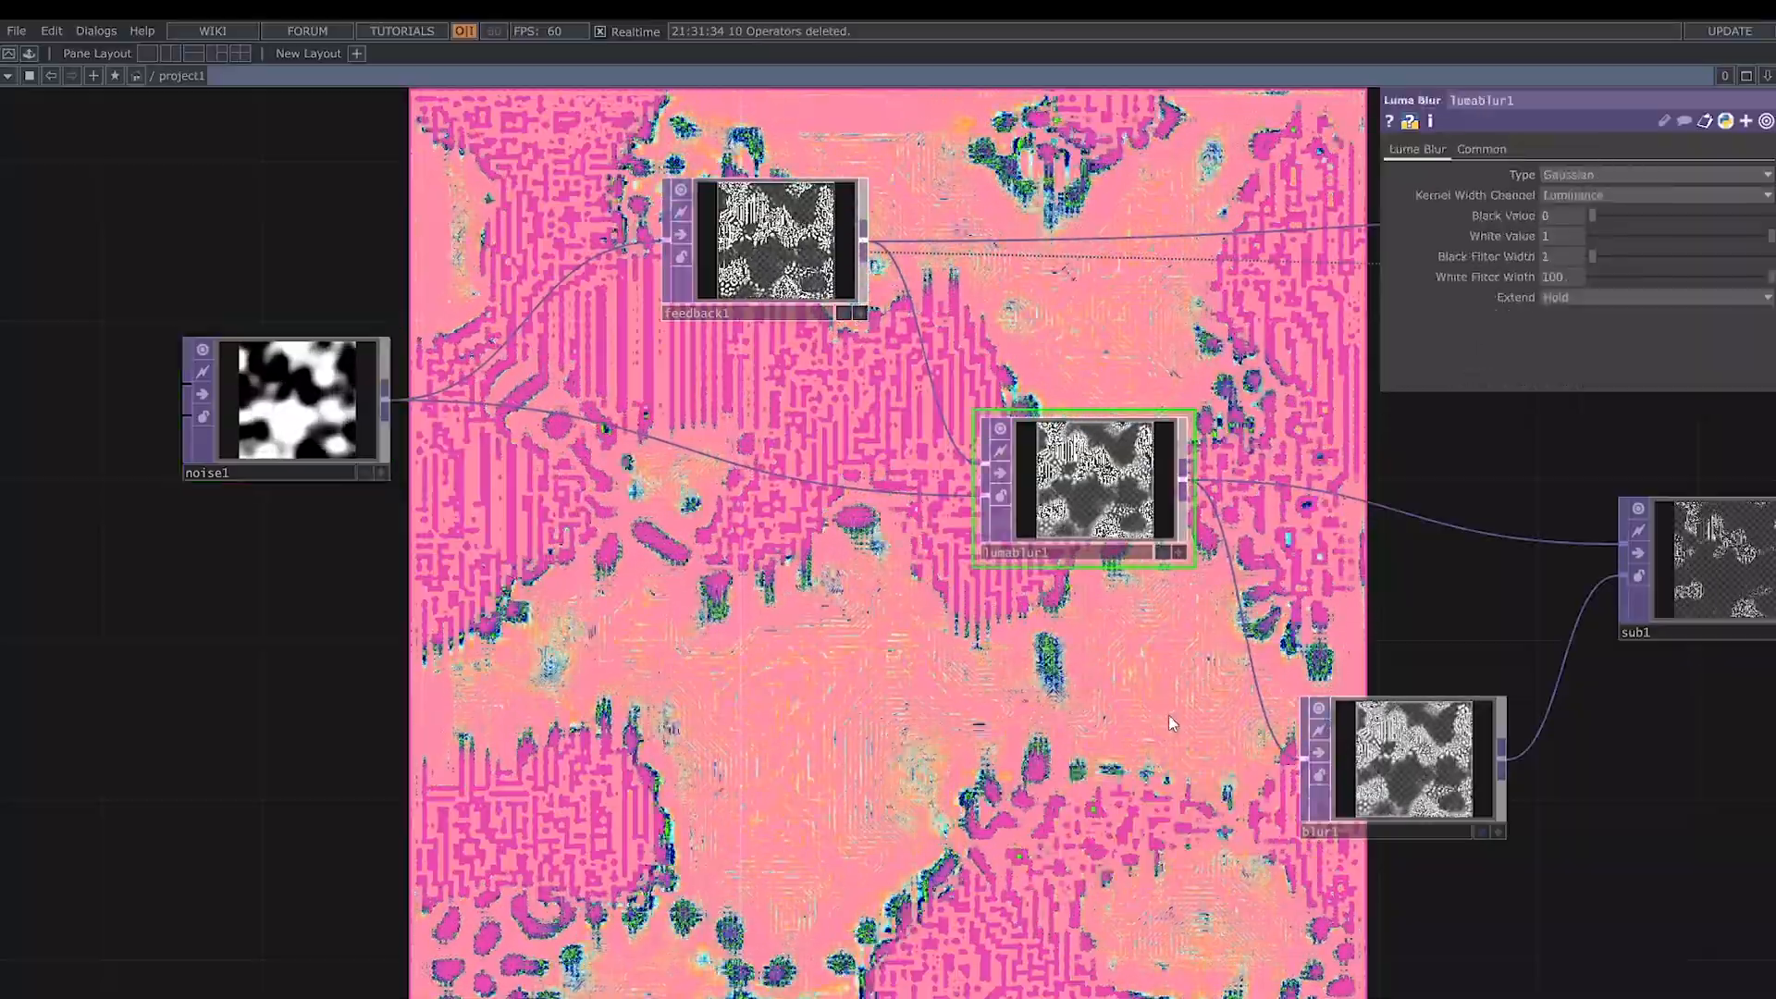
pyautogui.moveTo(1168, 714); pyautogui.dragTo(854, 701)
pyautogui.click(1173, 768)
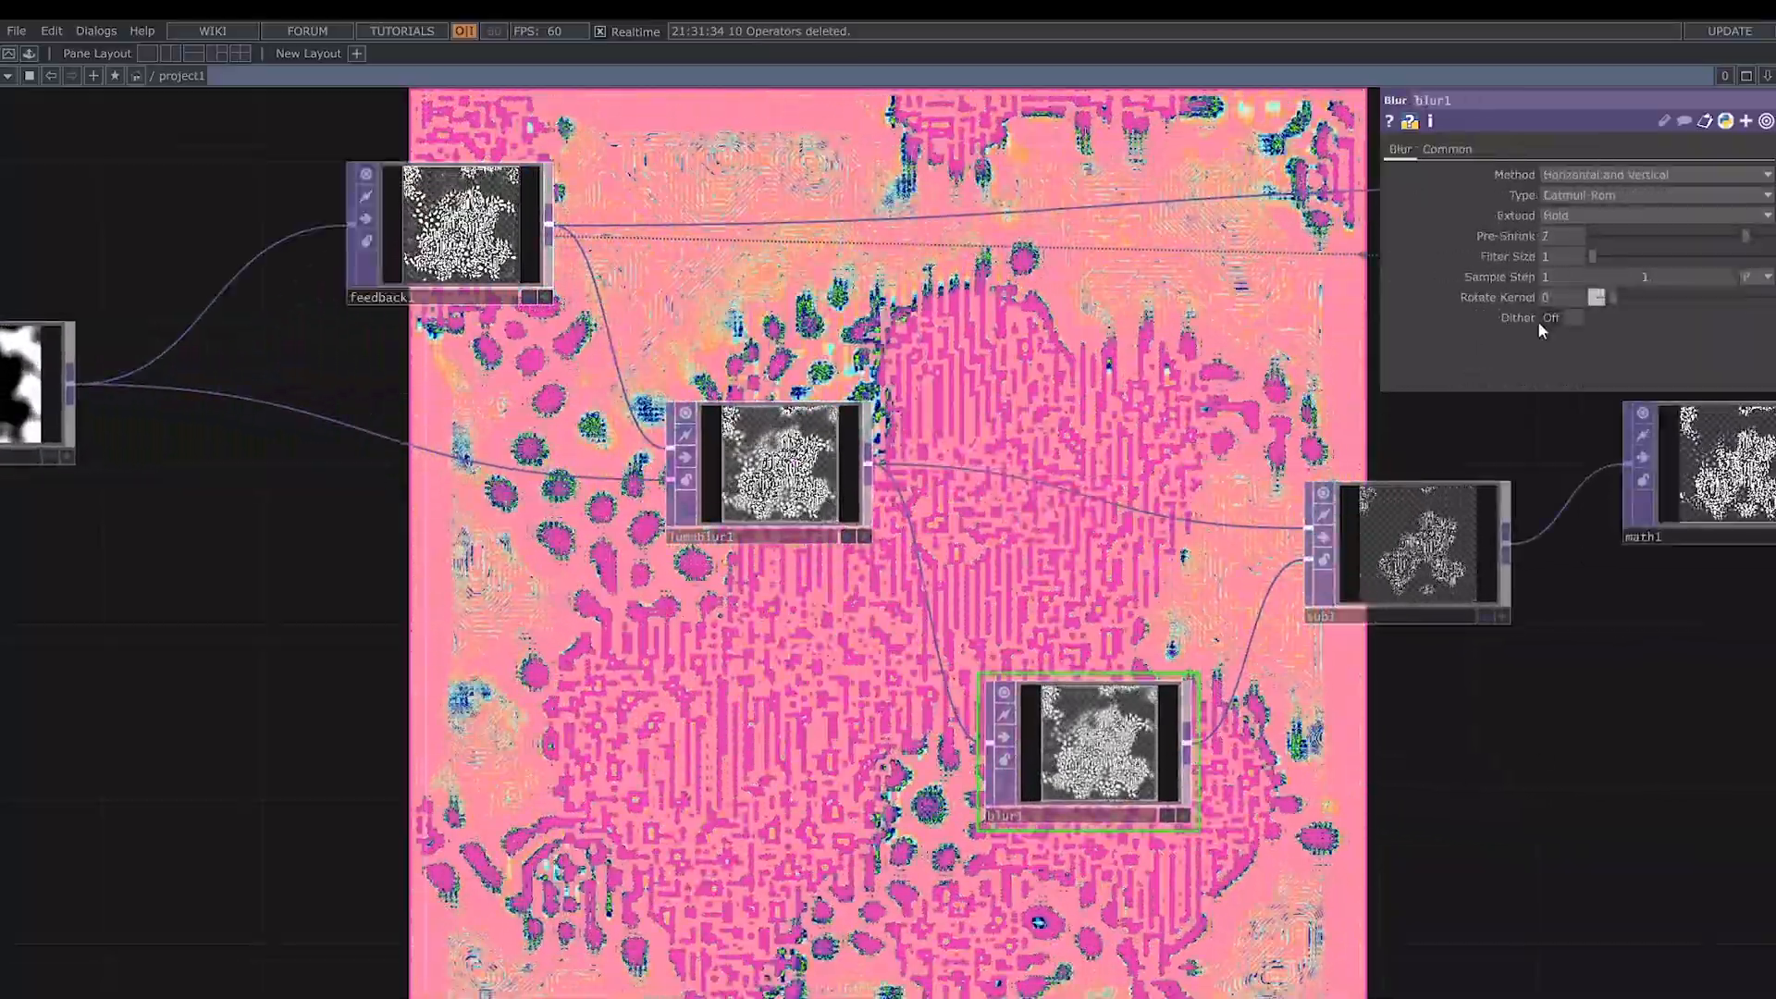
pyautogui.moveTo(1691, 238); pyautogui.dragTo(1619, 257)
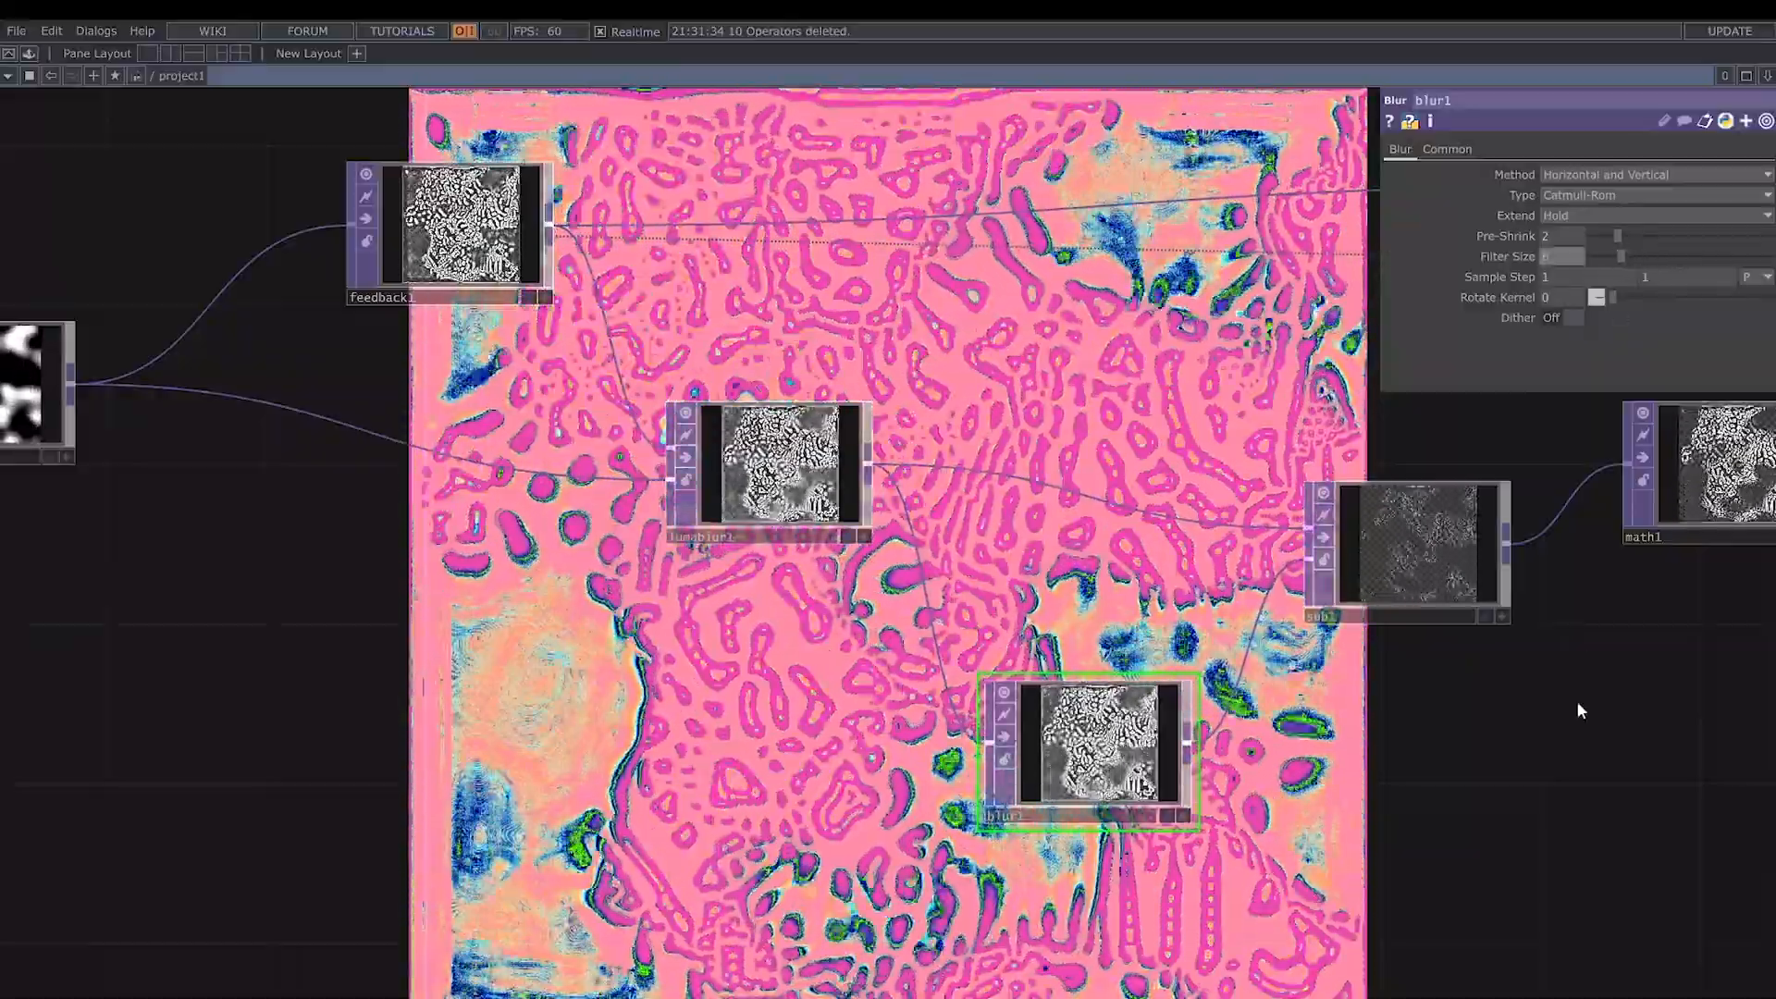
# - Set math1's Multiply value to 20
pyautogui.moveTo(1579, 706); pyautogui.dragTo(1261, 725)
pyautogui.moveTo(1465, 644); pyautogui.dragTo(1276, 656)
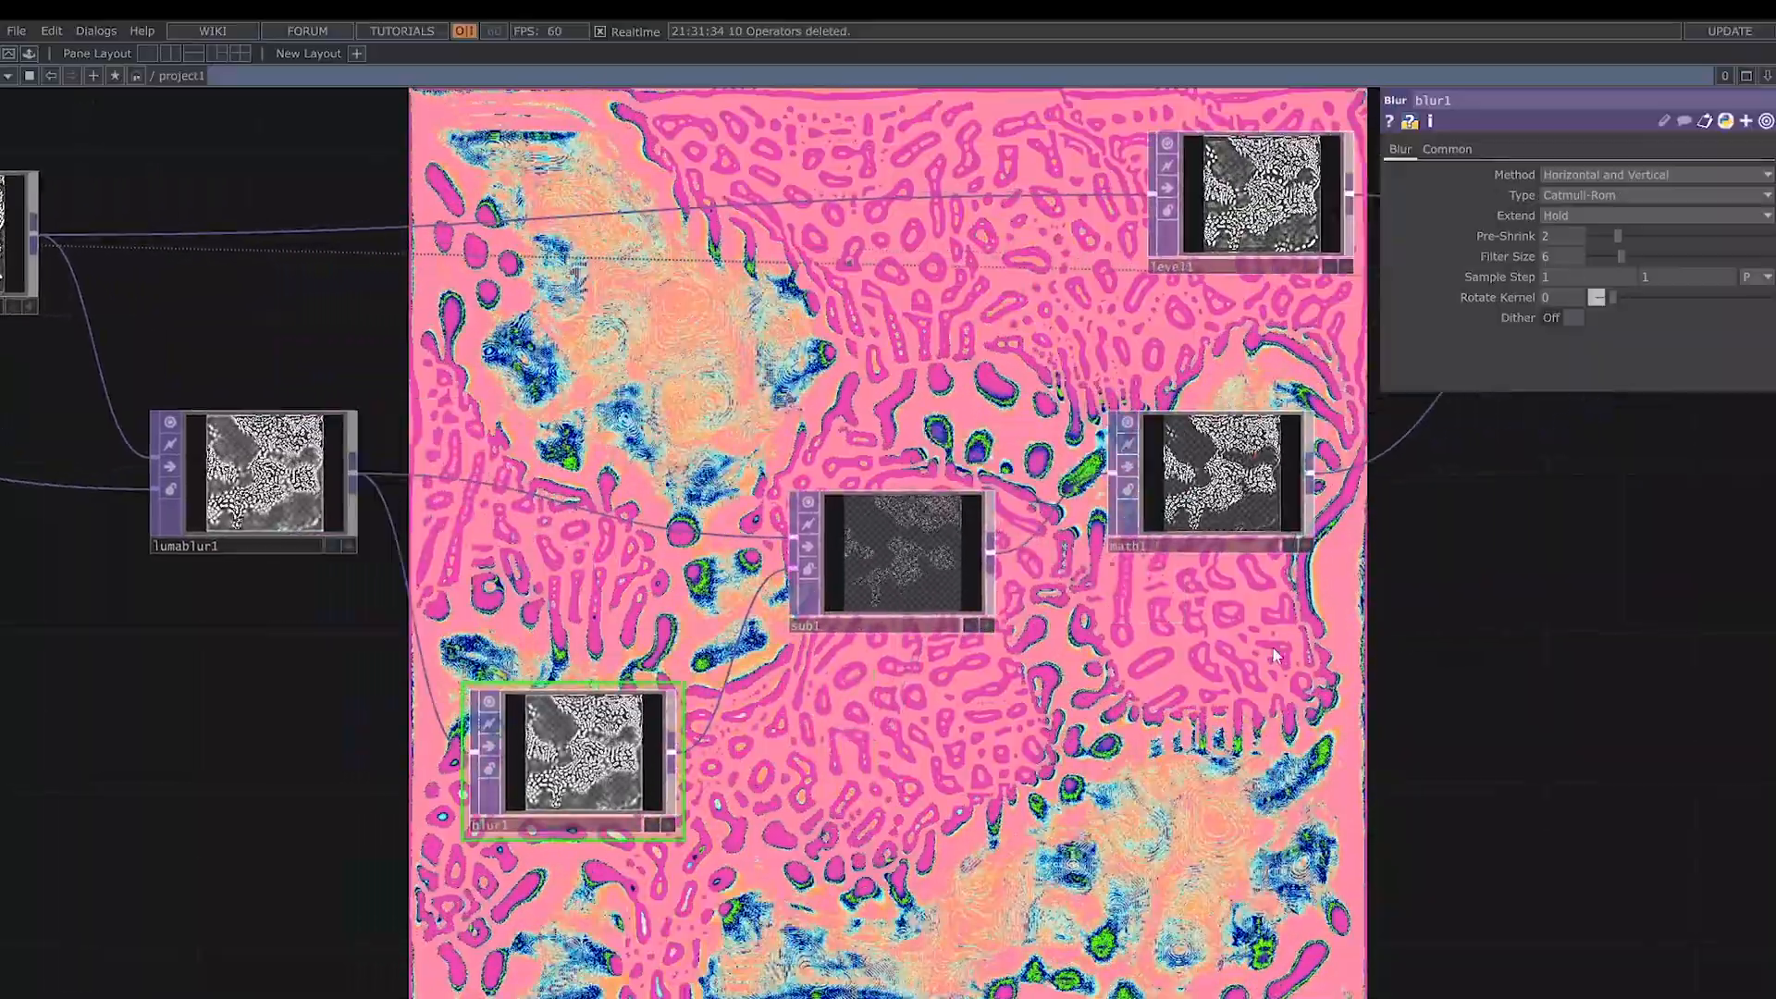
pyautogui.click(1222, 477)
pyautogui.middleClick(1579, 195)
pyautogui.moveTo(1578, 195); pyautogui.dragTo(1551, 174, button='middle')
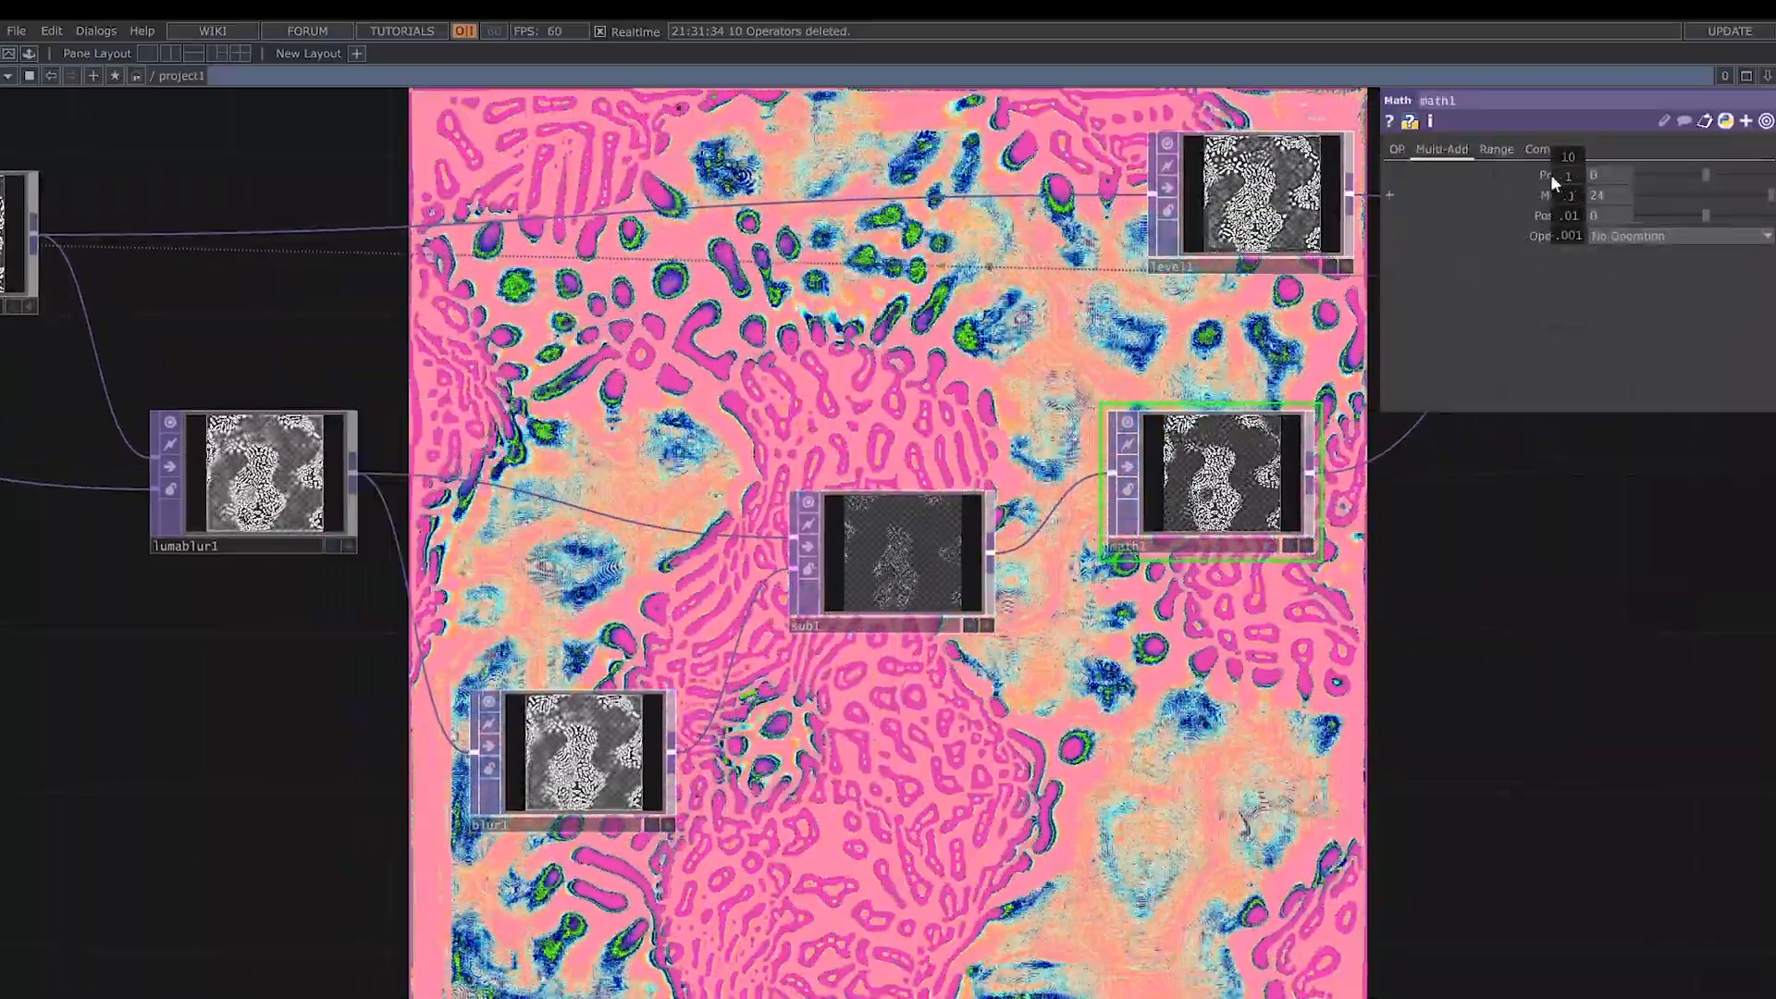
# - Set level1's Opacity to 0
pyautogui.moveTo(1548, 638); pyautogui.dragTo(1203, 668)
pyautogui.moveTo(1370, 586); pyautogui.dragTo(1172, 639)
pyautogui.click(760, 284)
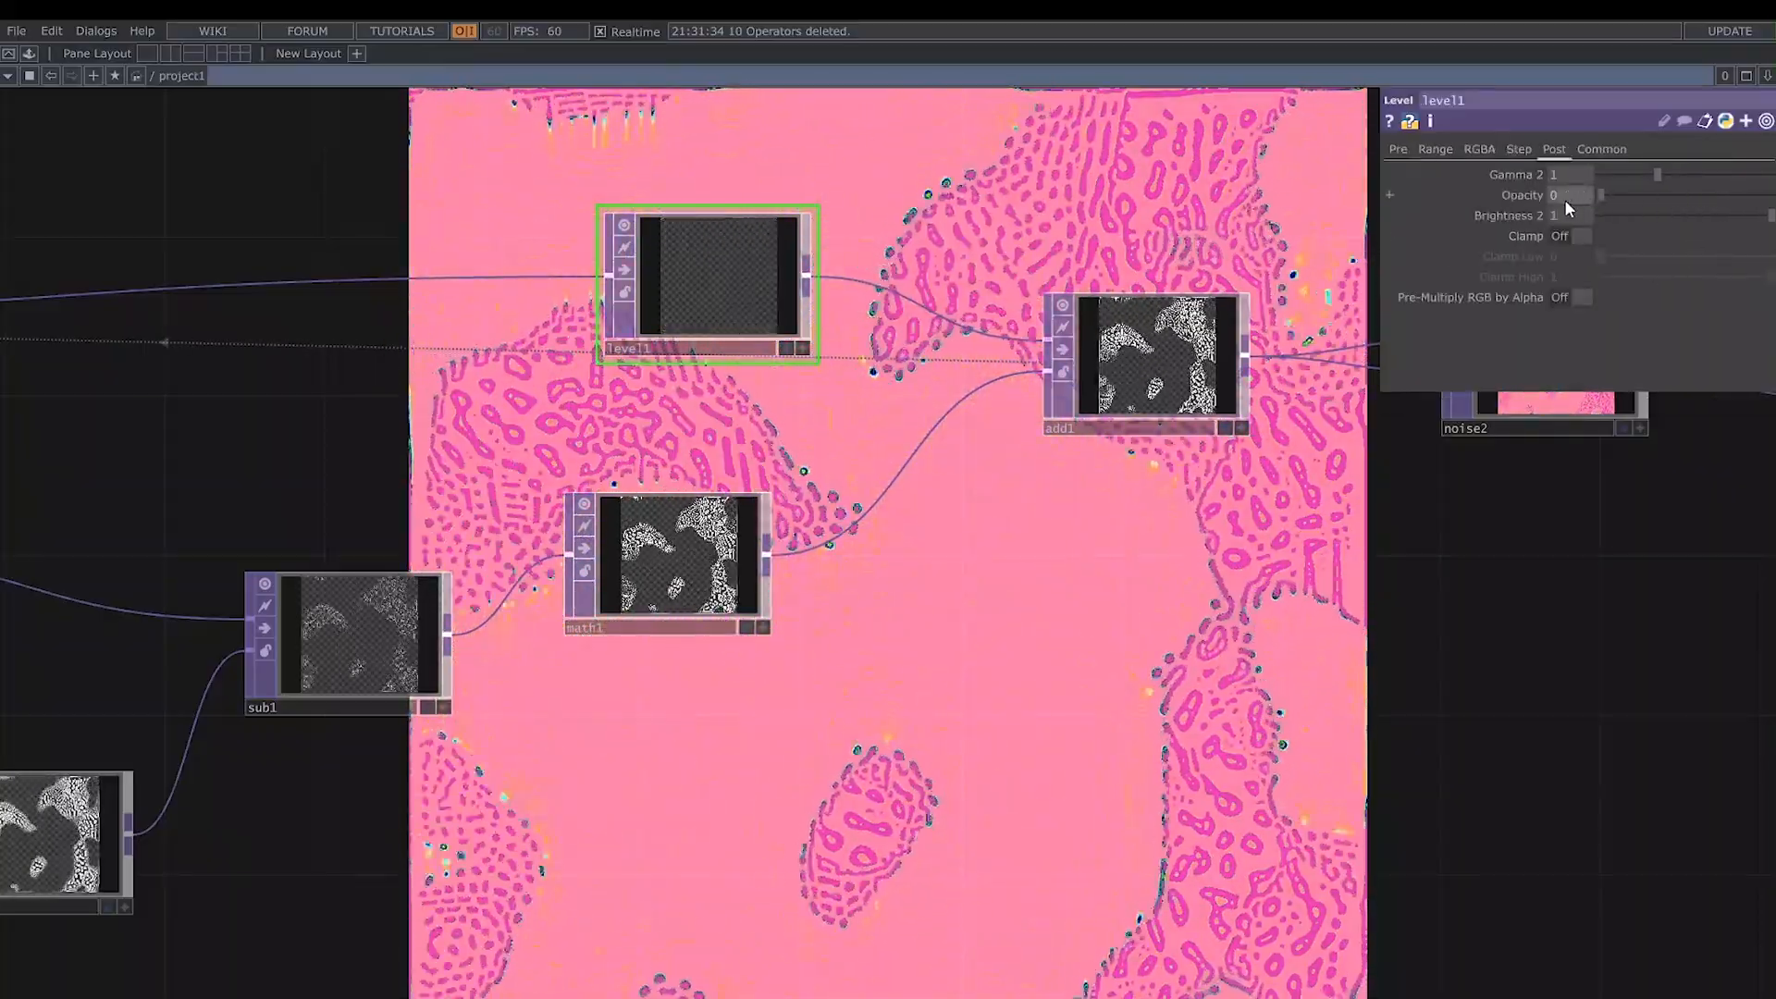
# - Set noise2's Period to 10 and Seed to 7876
pyautogui.moveTo(1245, 700); pyautogui.dragTo(682, 804)
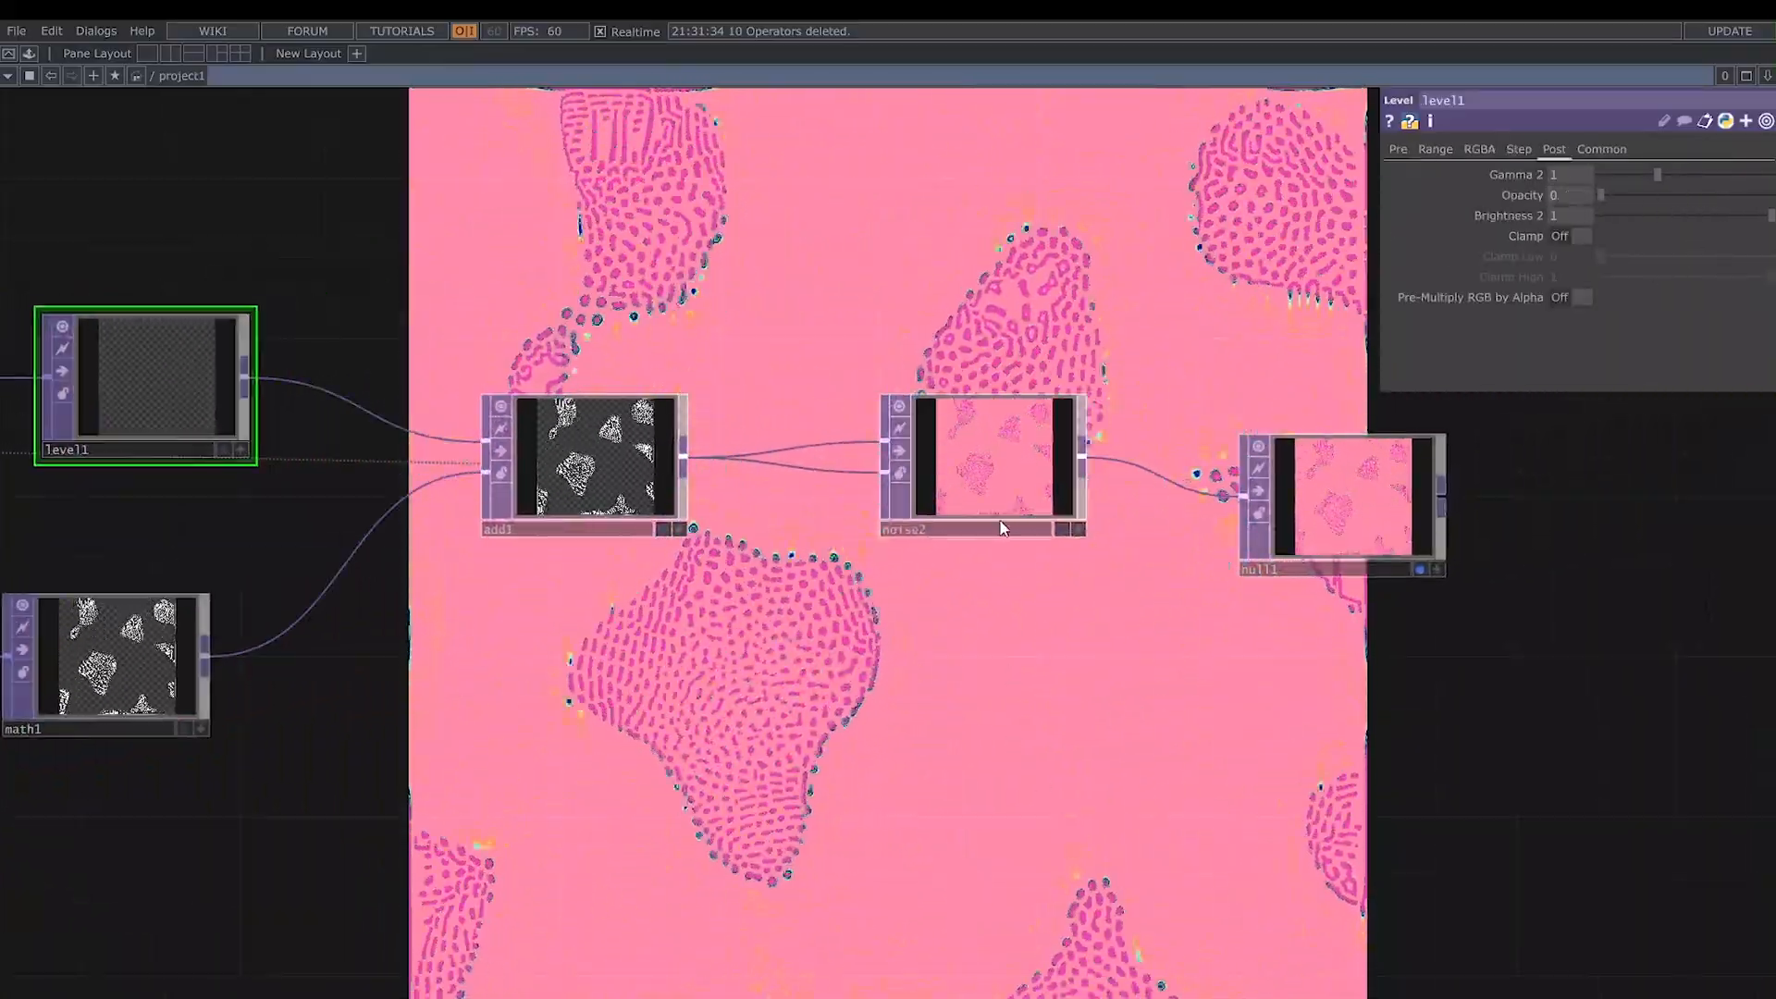
pyautogui.click(1024, 450)
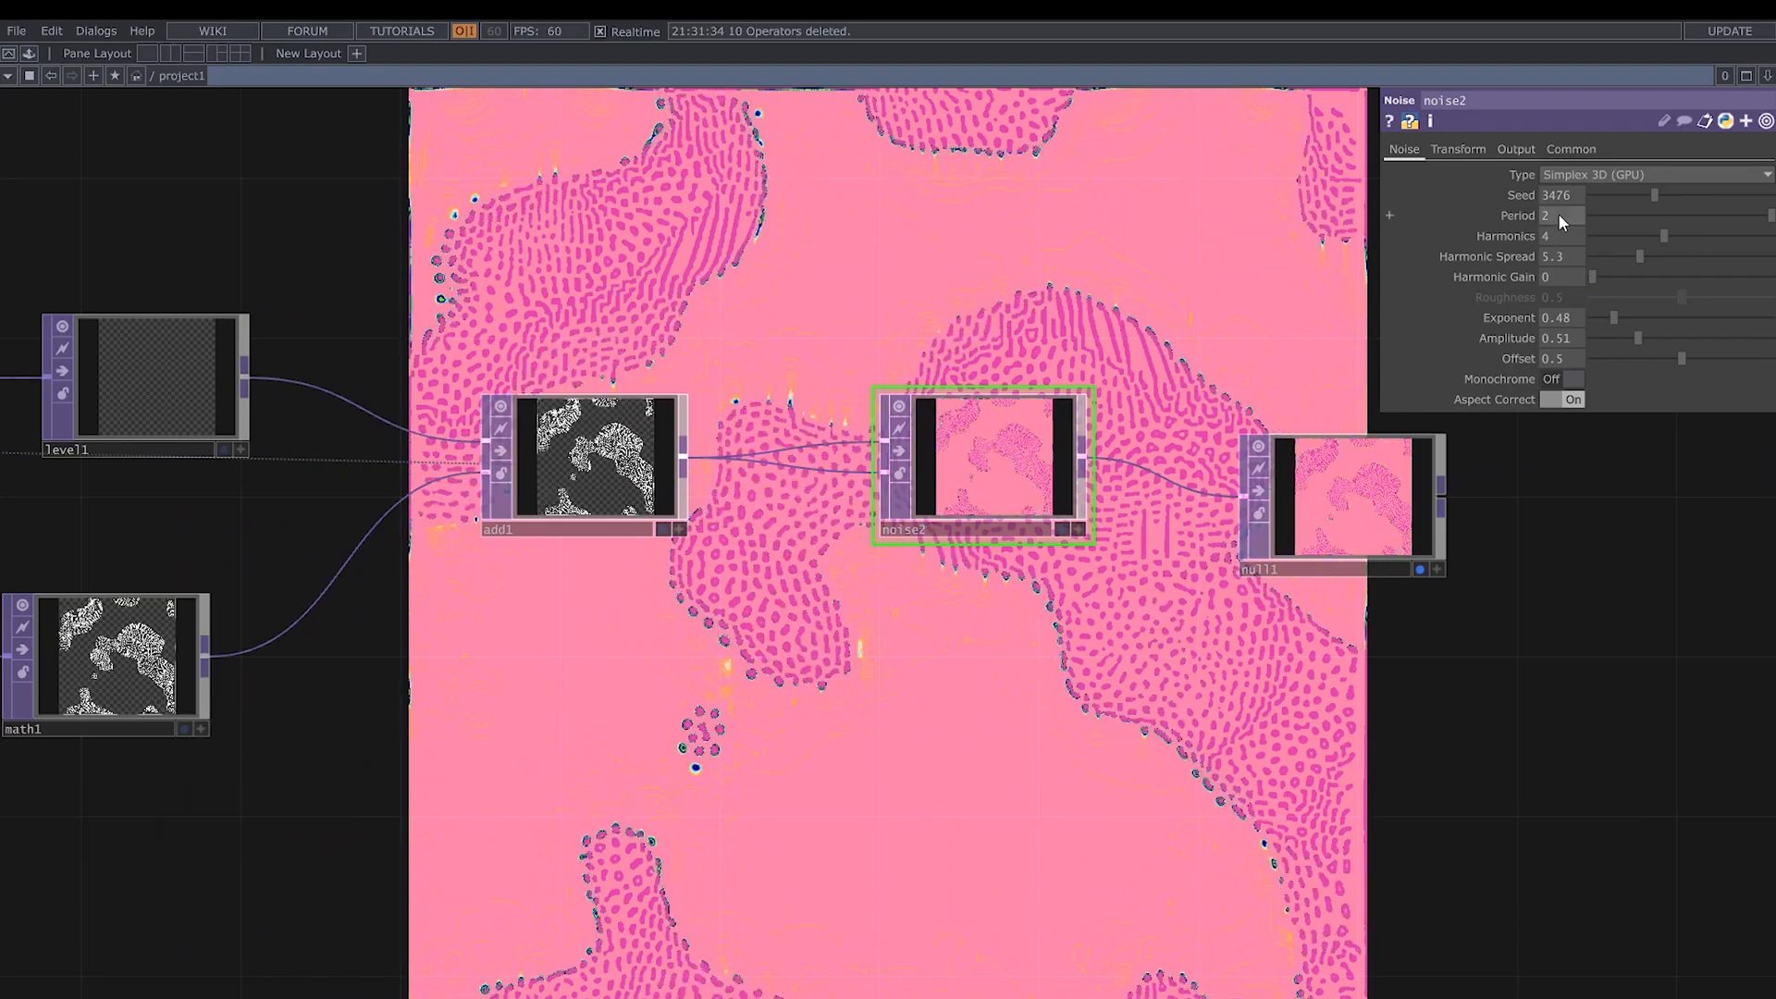
pyautogui.moveTo(1560, 216); pyautogui.dragTo(1459, 228)
pyautogui.write('10')
pyautogui.press('Return')
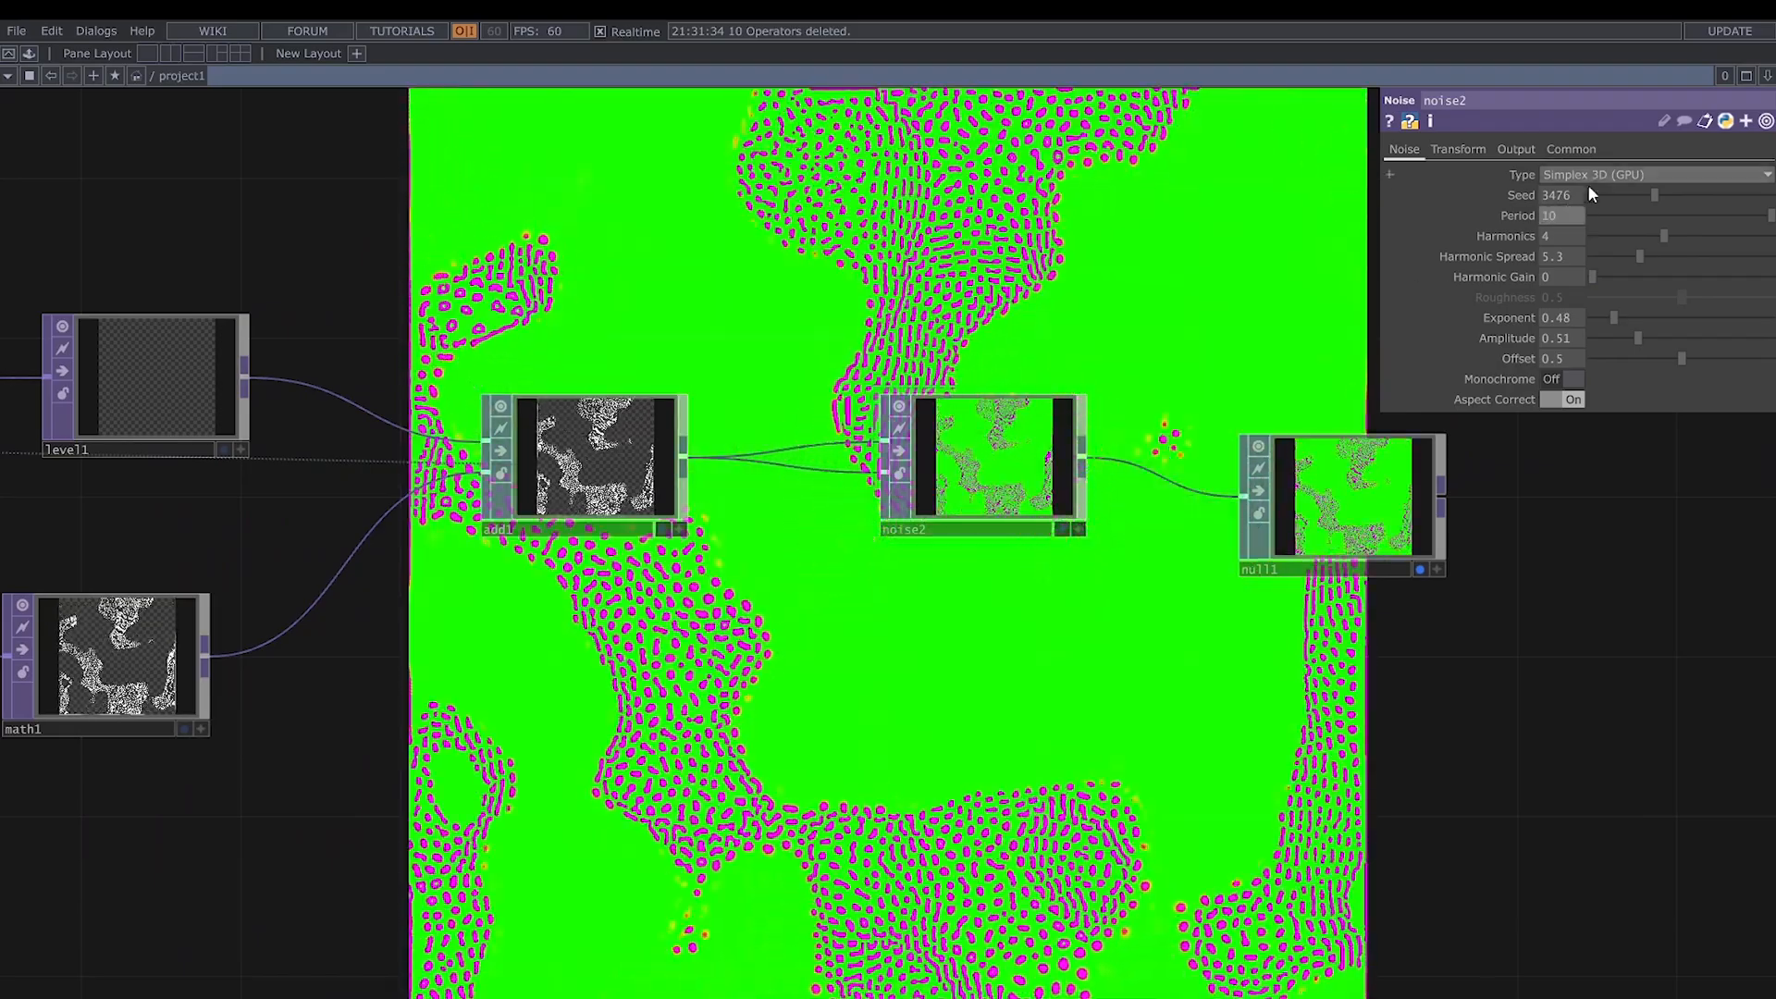
pyautogui.moveTo(1577, 195); pyautogui.dragTo(1420, 197)
pyautogui.write('7876')
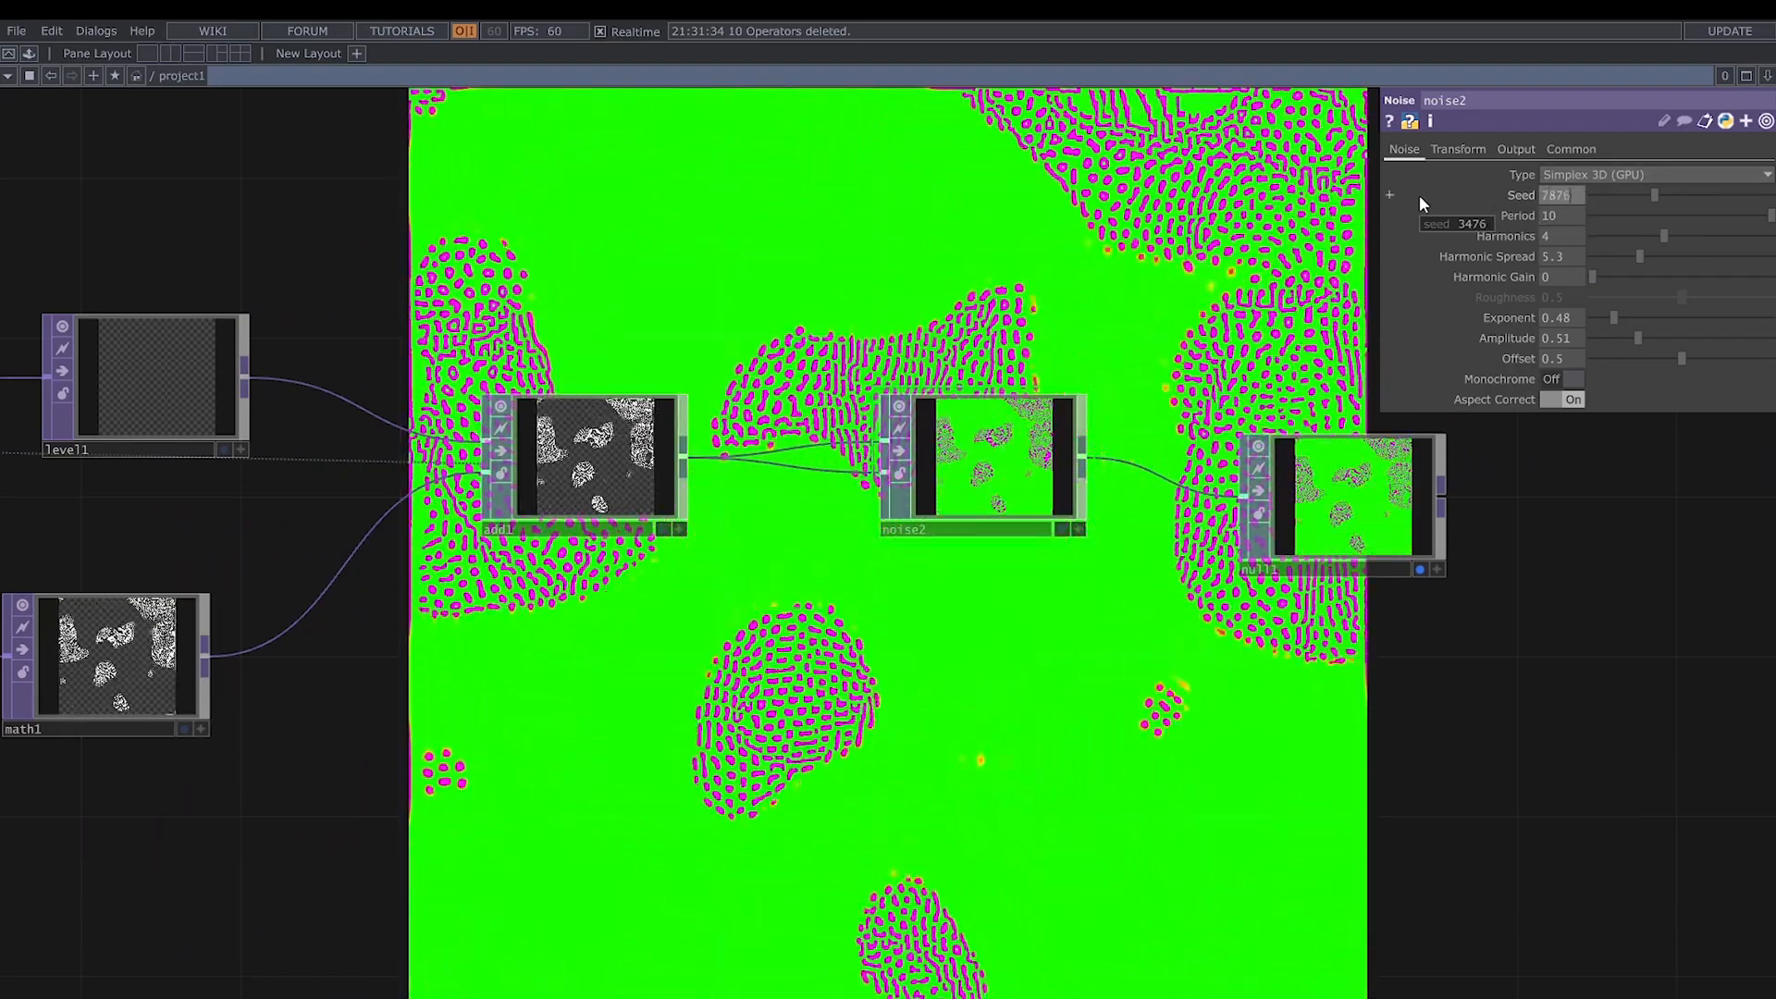
pyautogui.press('Return')
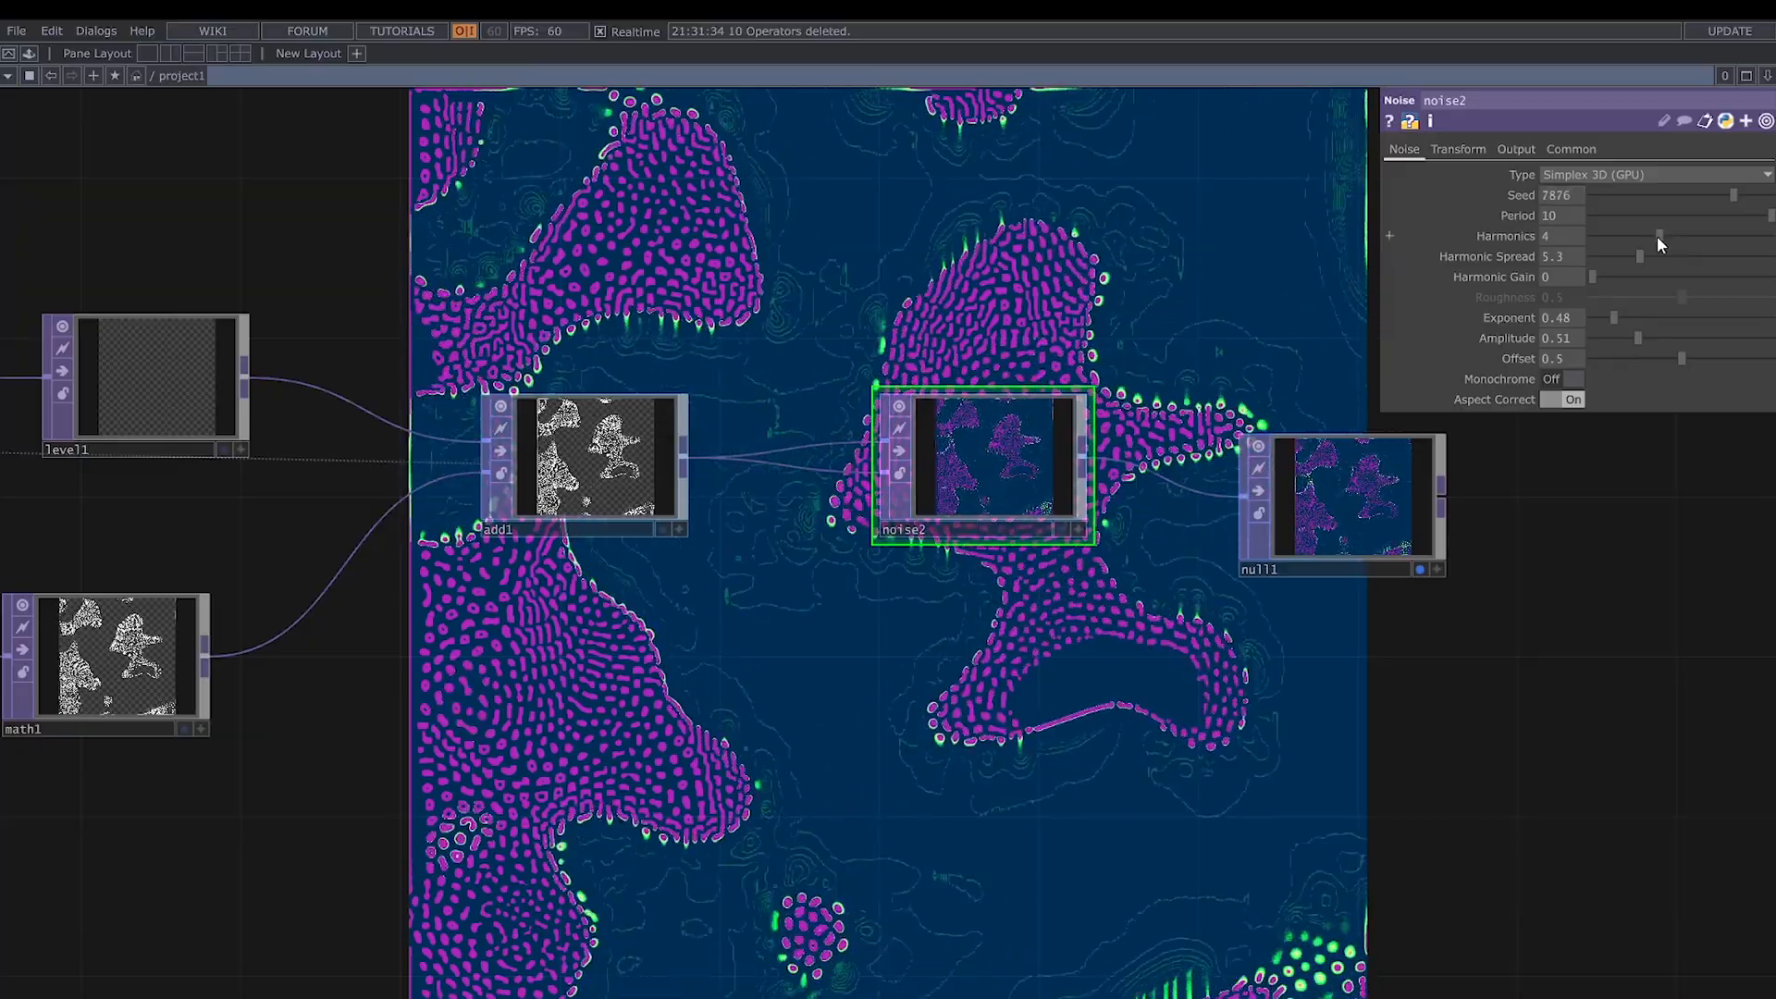
# - Set noise2's Harmonics and Harmonic Spread to 0 and its Exponent to 0.15
pyautogui.moveTo(1659, 237); pyautogui.dragTo(1582, 260)
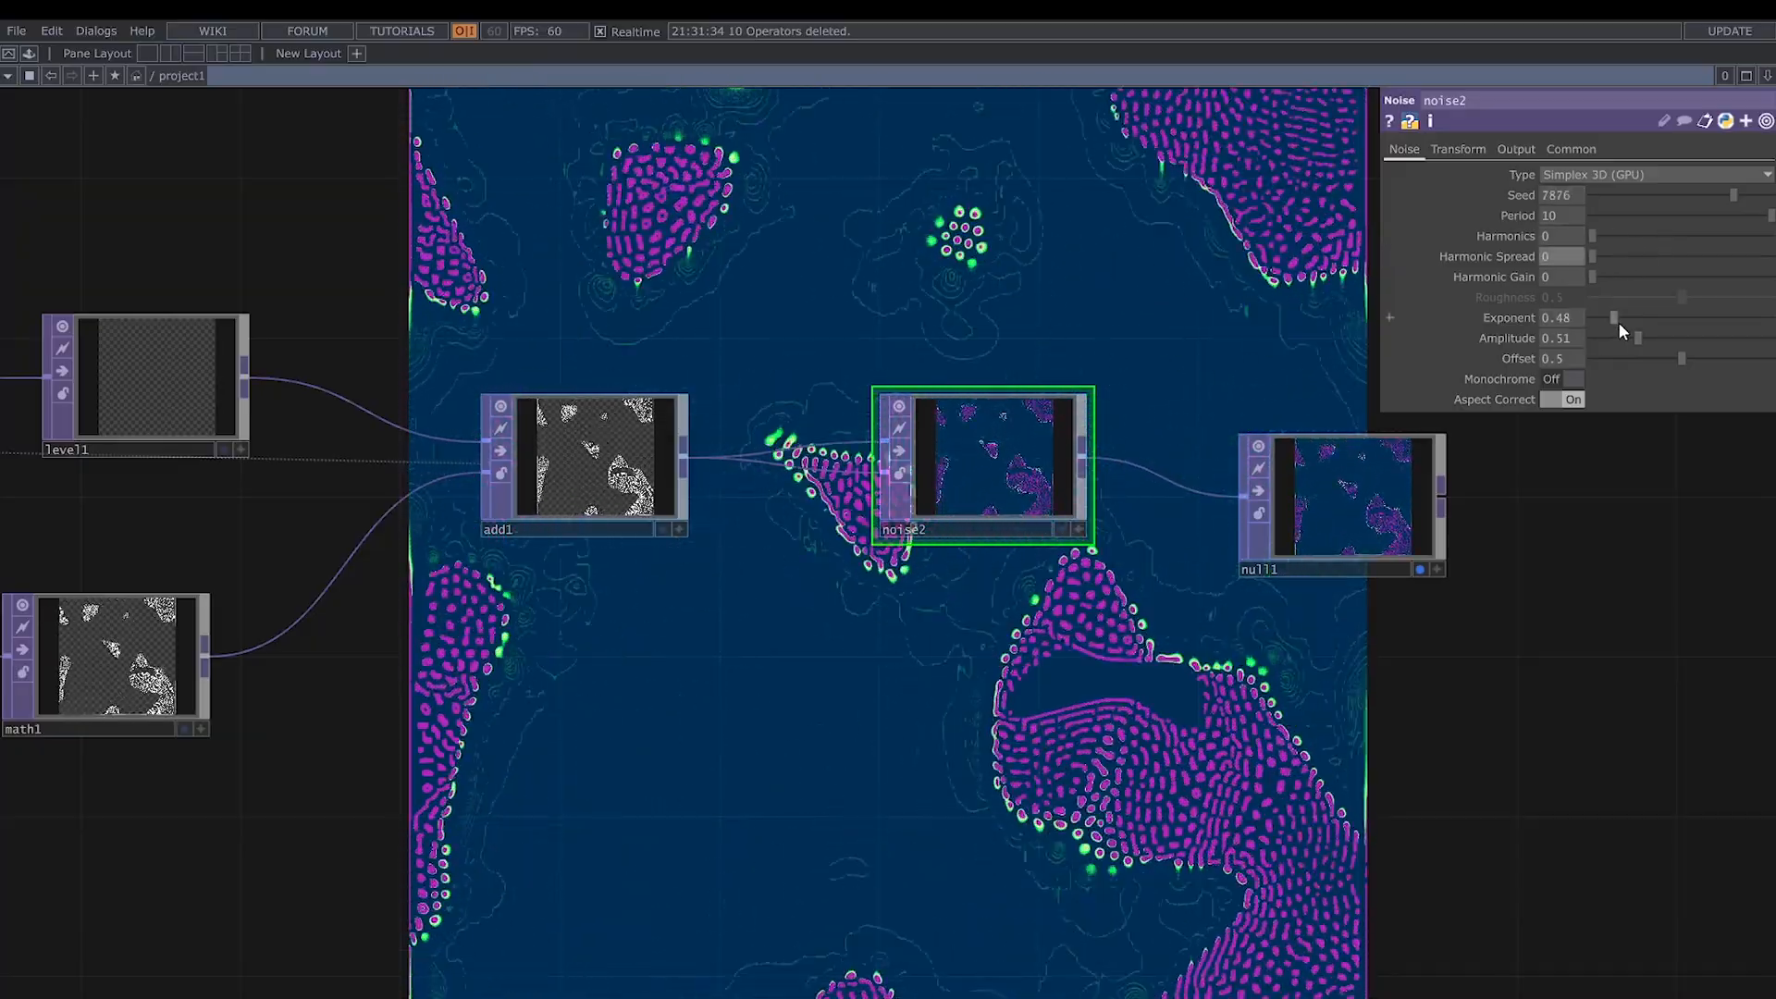
pyautogui.moveTo(1601, 318); pyautogui.dragTo(1585, 319)
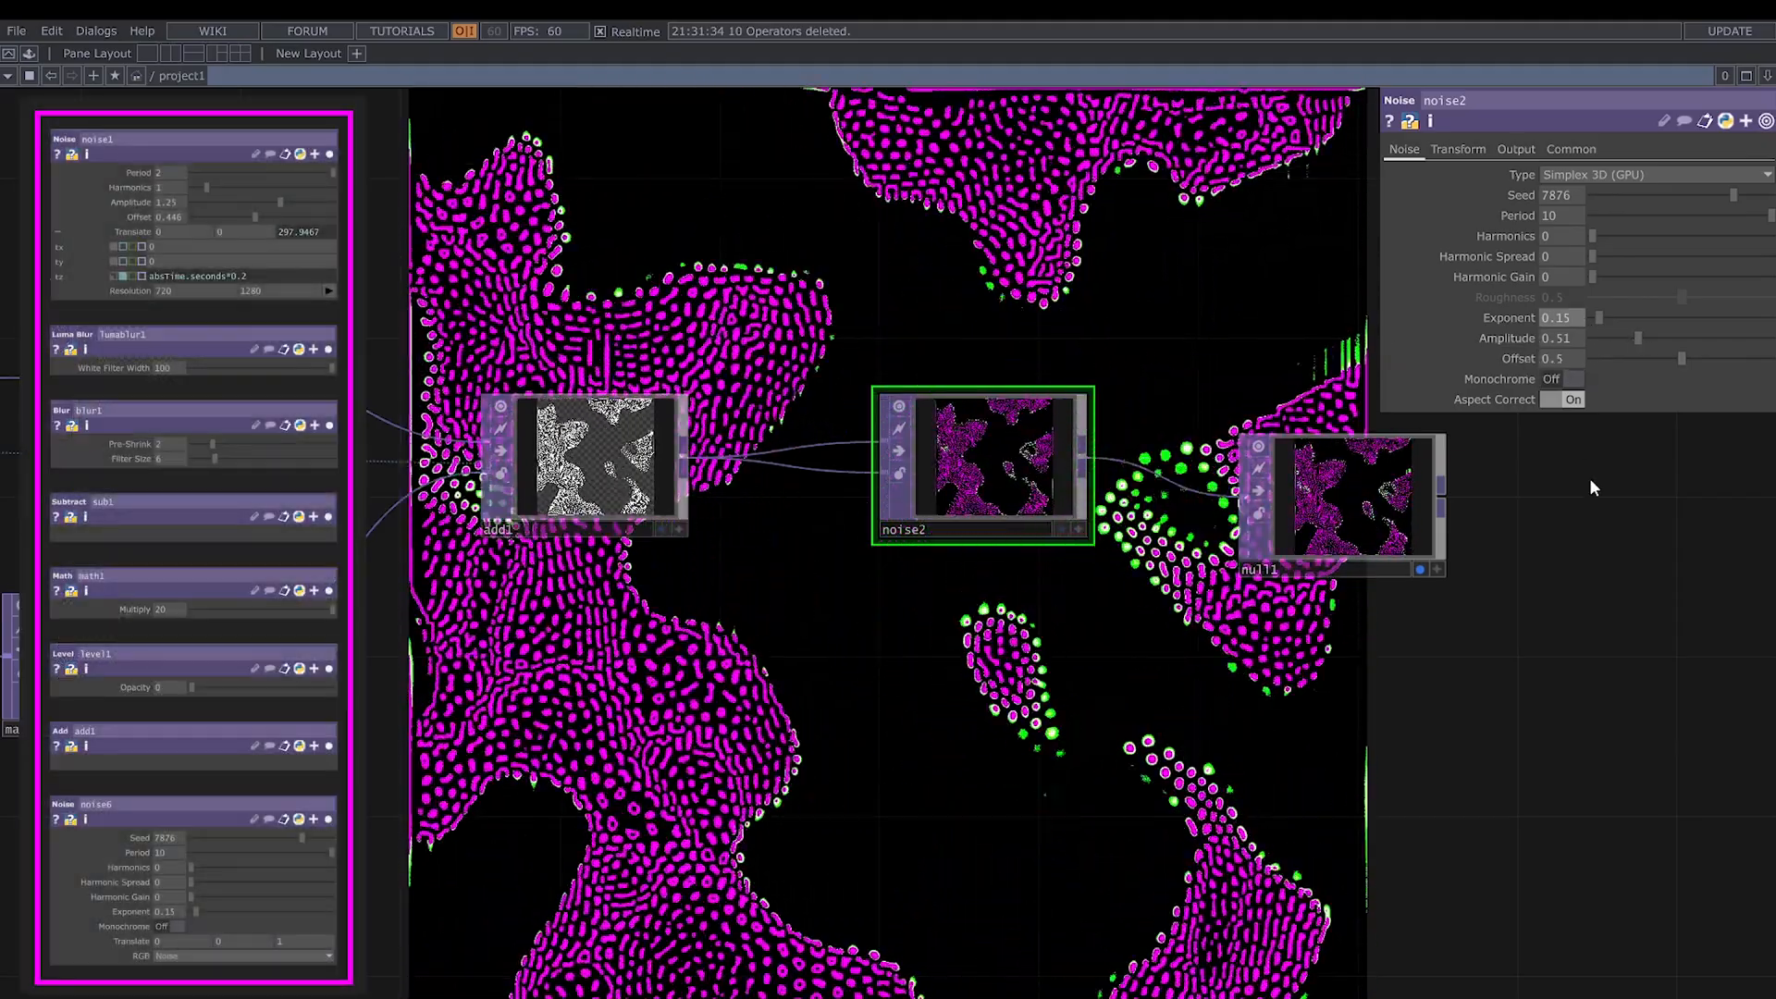
pyautogui.click(1455, 149)
pyautogui.click(1404, 150)
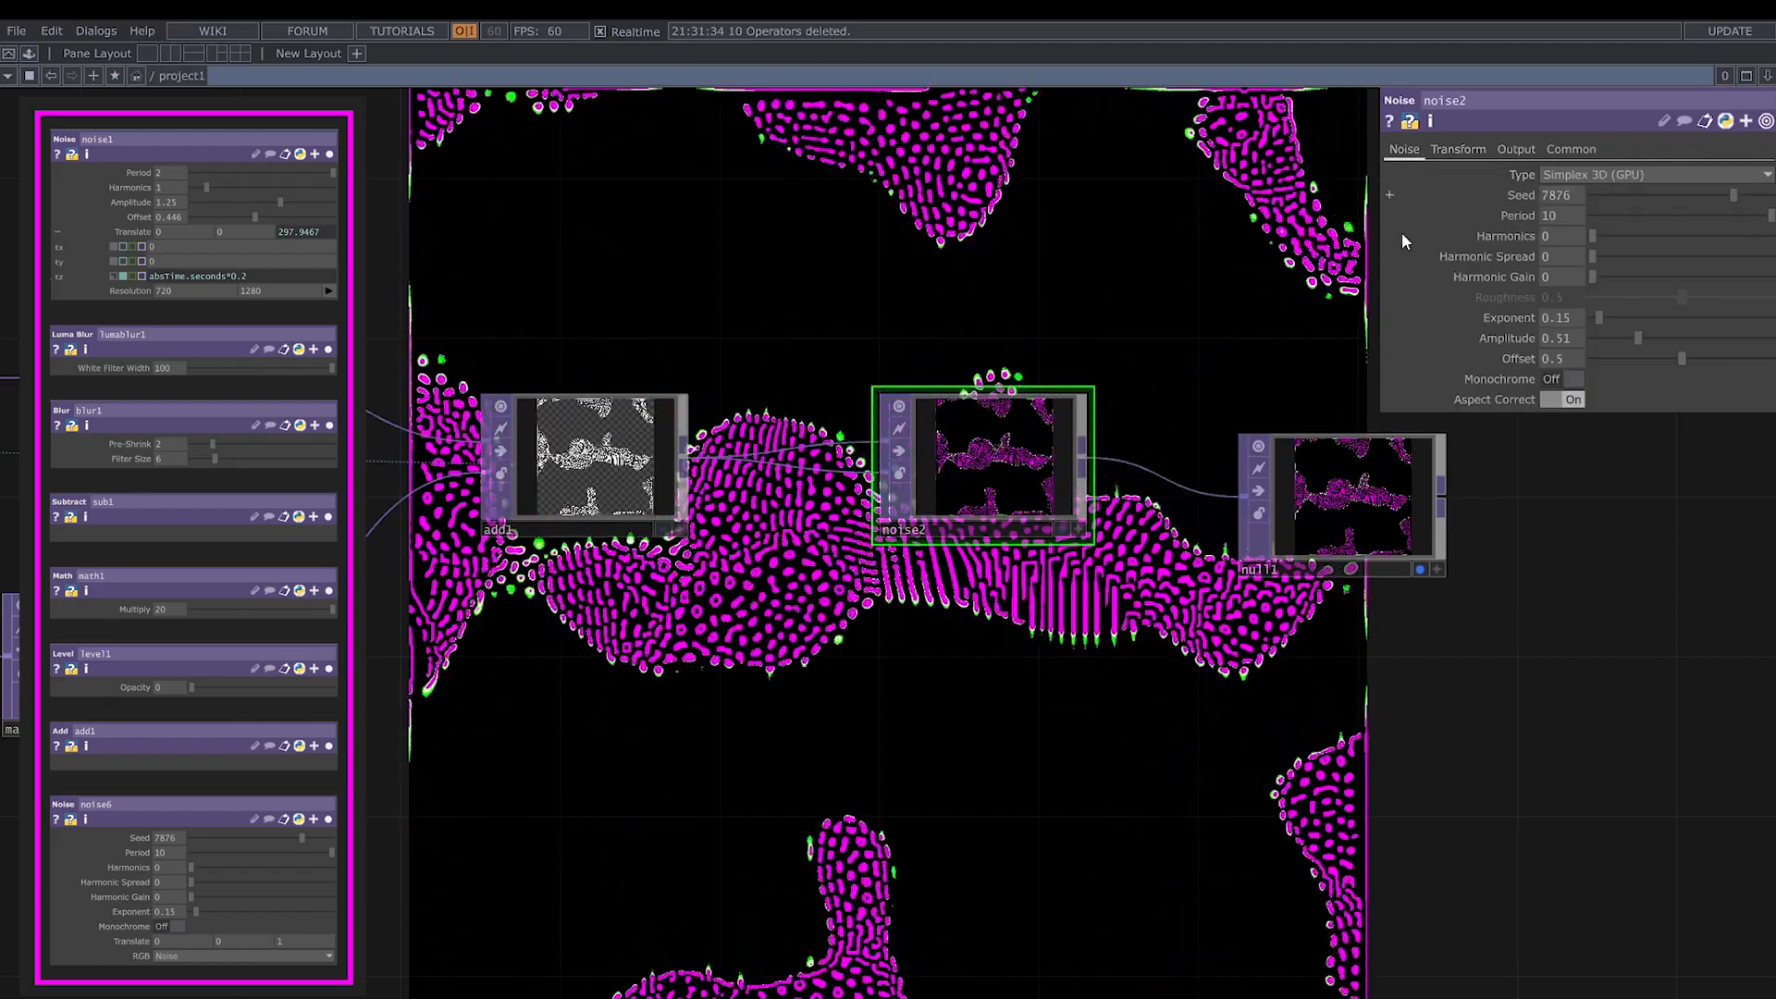
pyautogui.scroll(-3, 1204, 731)
pyautogui.moveTo(1089, 637); pyautogui.dragTo(1210, 801)
pyautogui.moveTo(1101, 520); pyautogui.dragTo(1145, 694)
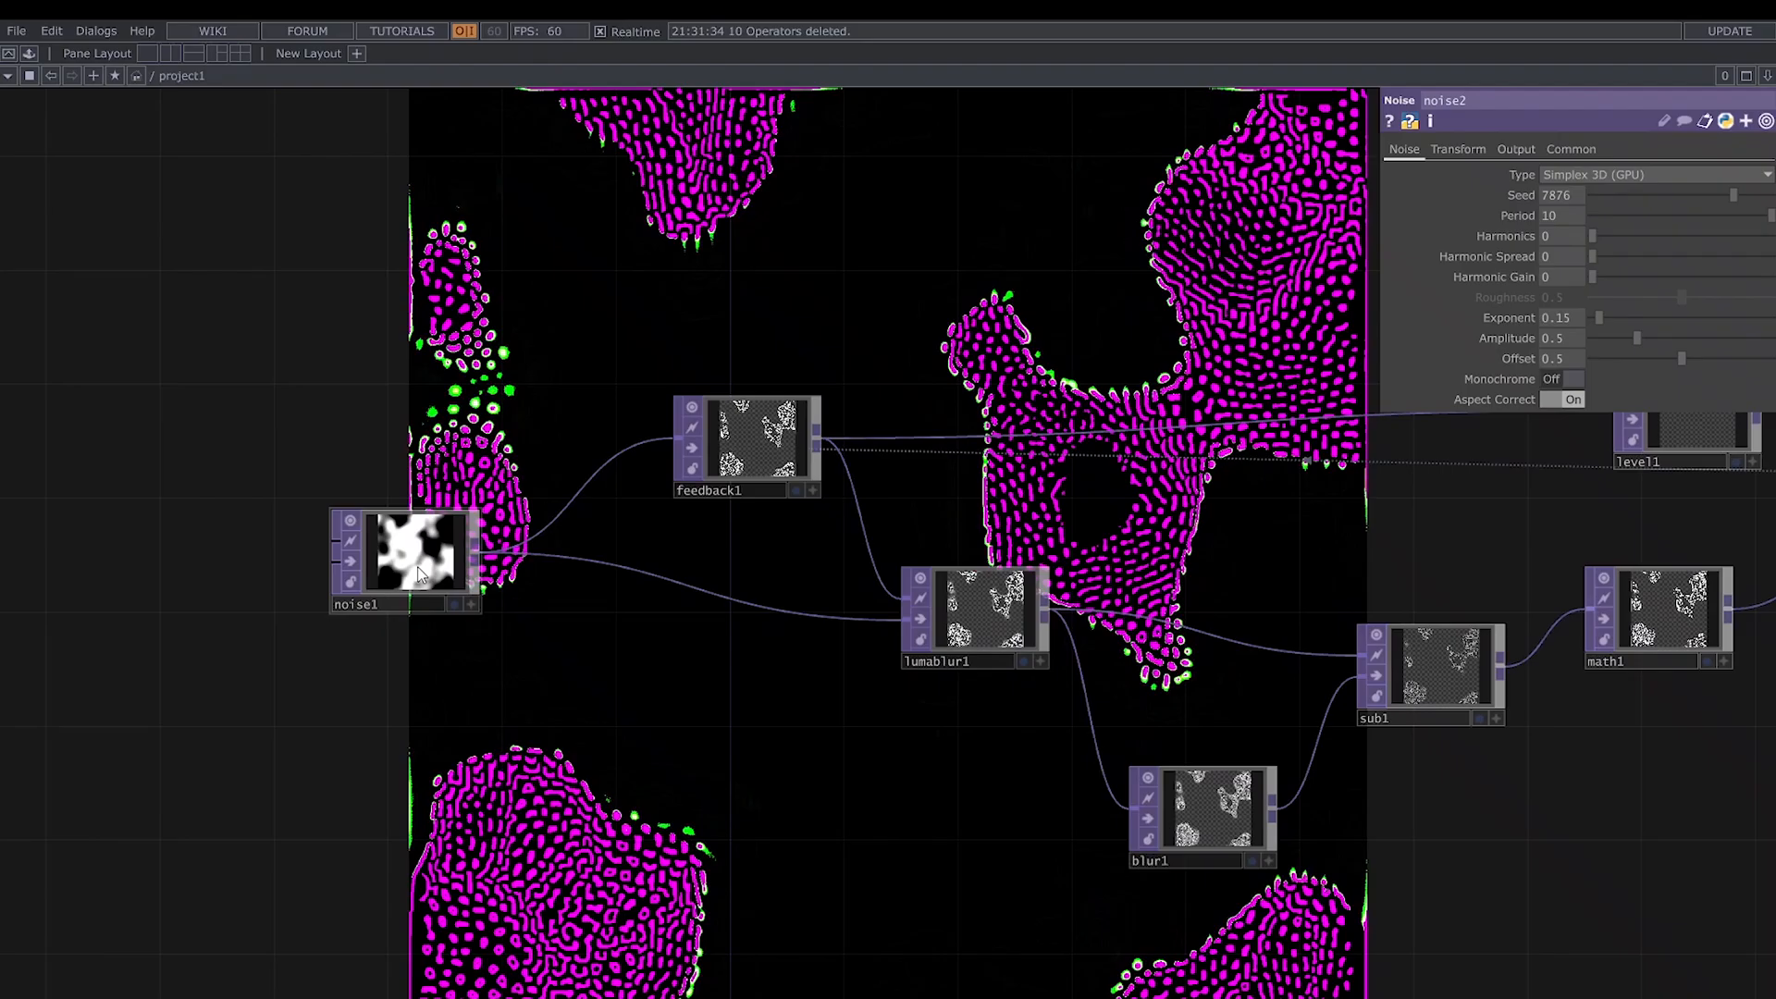
# - Set noise1's Period to 5, Harmonic Spread to 2.9 and Harmonic Gain to 1.55
pyautogui.click(418, 573)
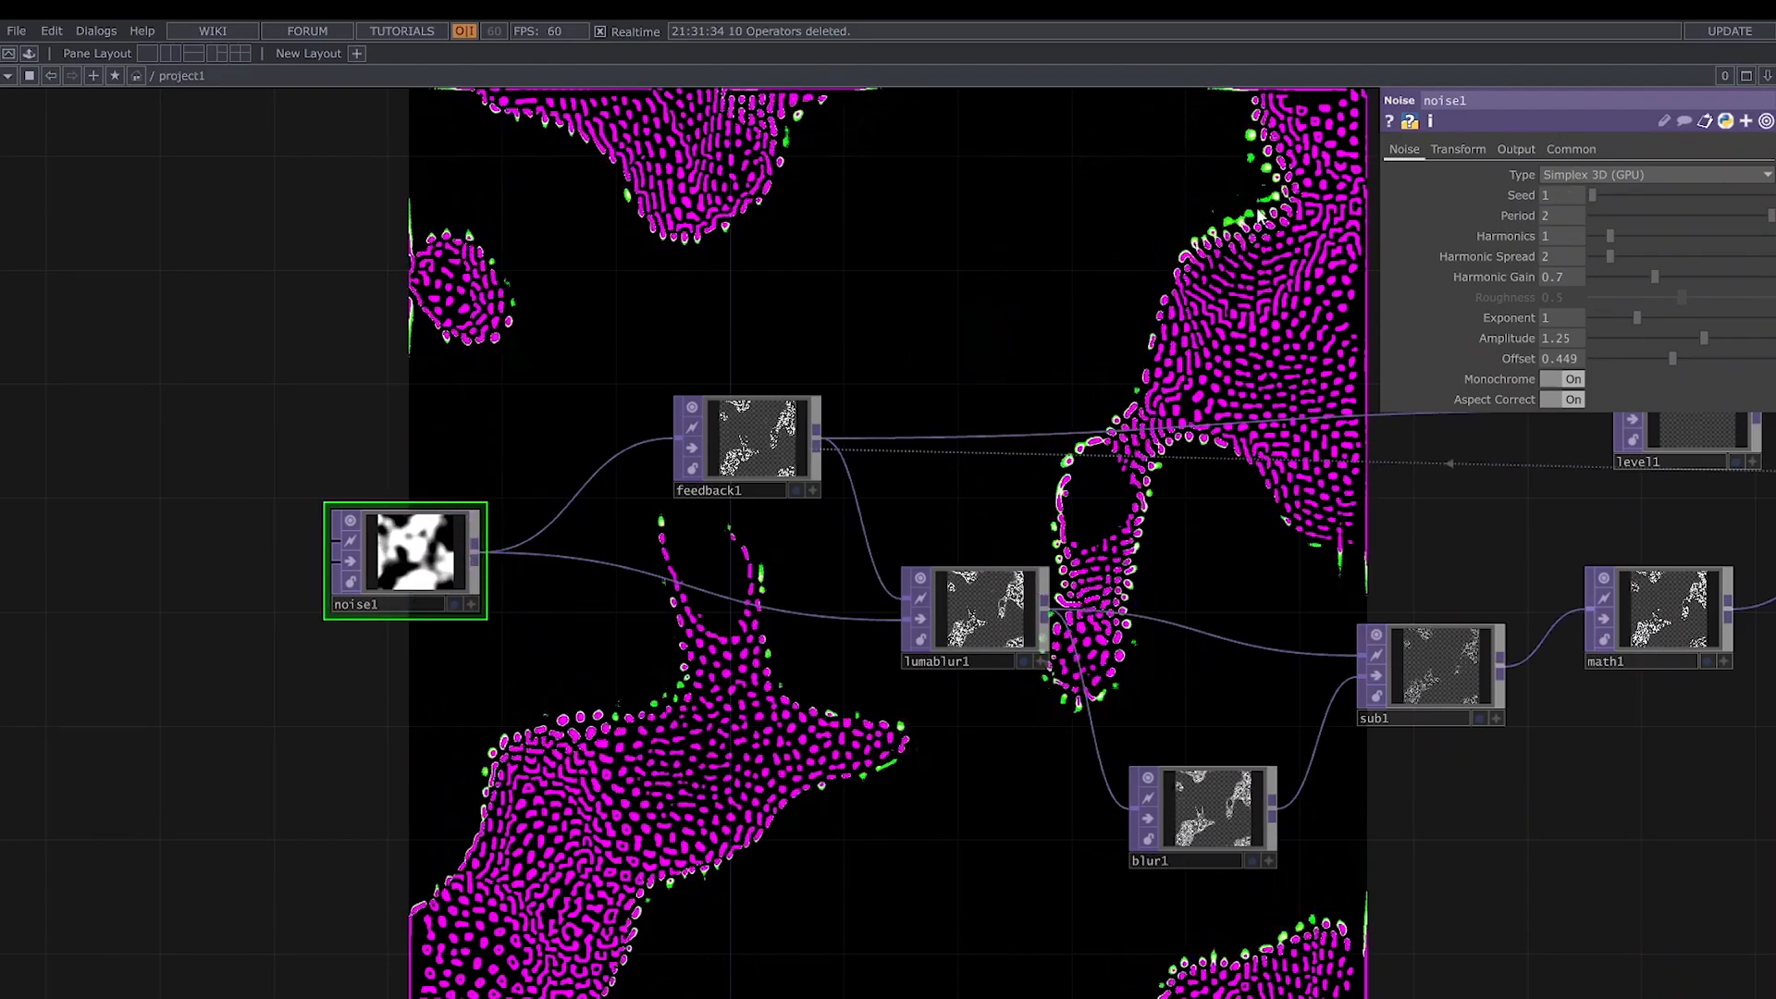
pyautogui.moveTo(1567, 215); pyautogui.dragTo(1638, 215, button='middle')
pyautogui.moveTo(1210, 315); pyautogui.dragTo(1063, 326)
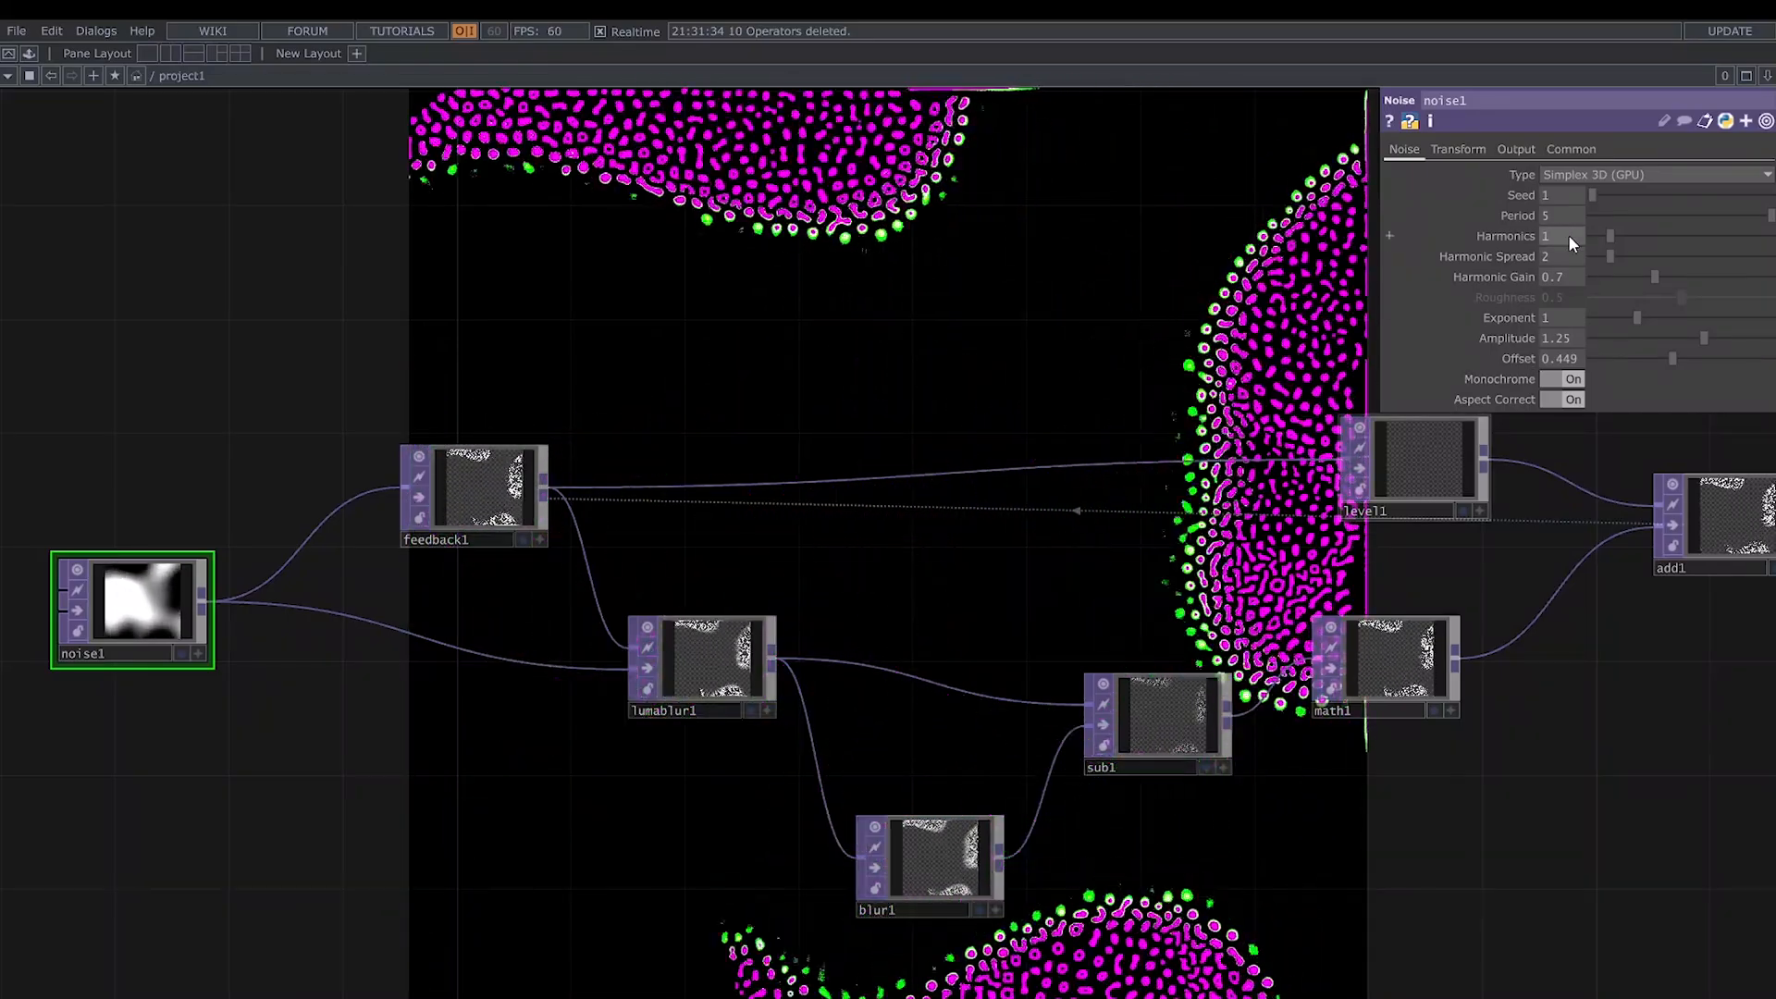
pyautogui.moveTo(1568, 235); pyautogui.dragTo(1648, 257, button='middle')
pyautogui.moveTo(1579, 277); pyautogui.dragTo(1736, 279)
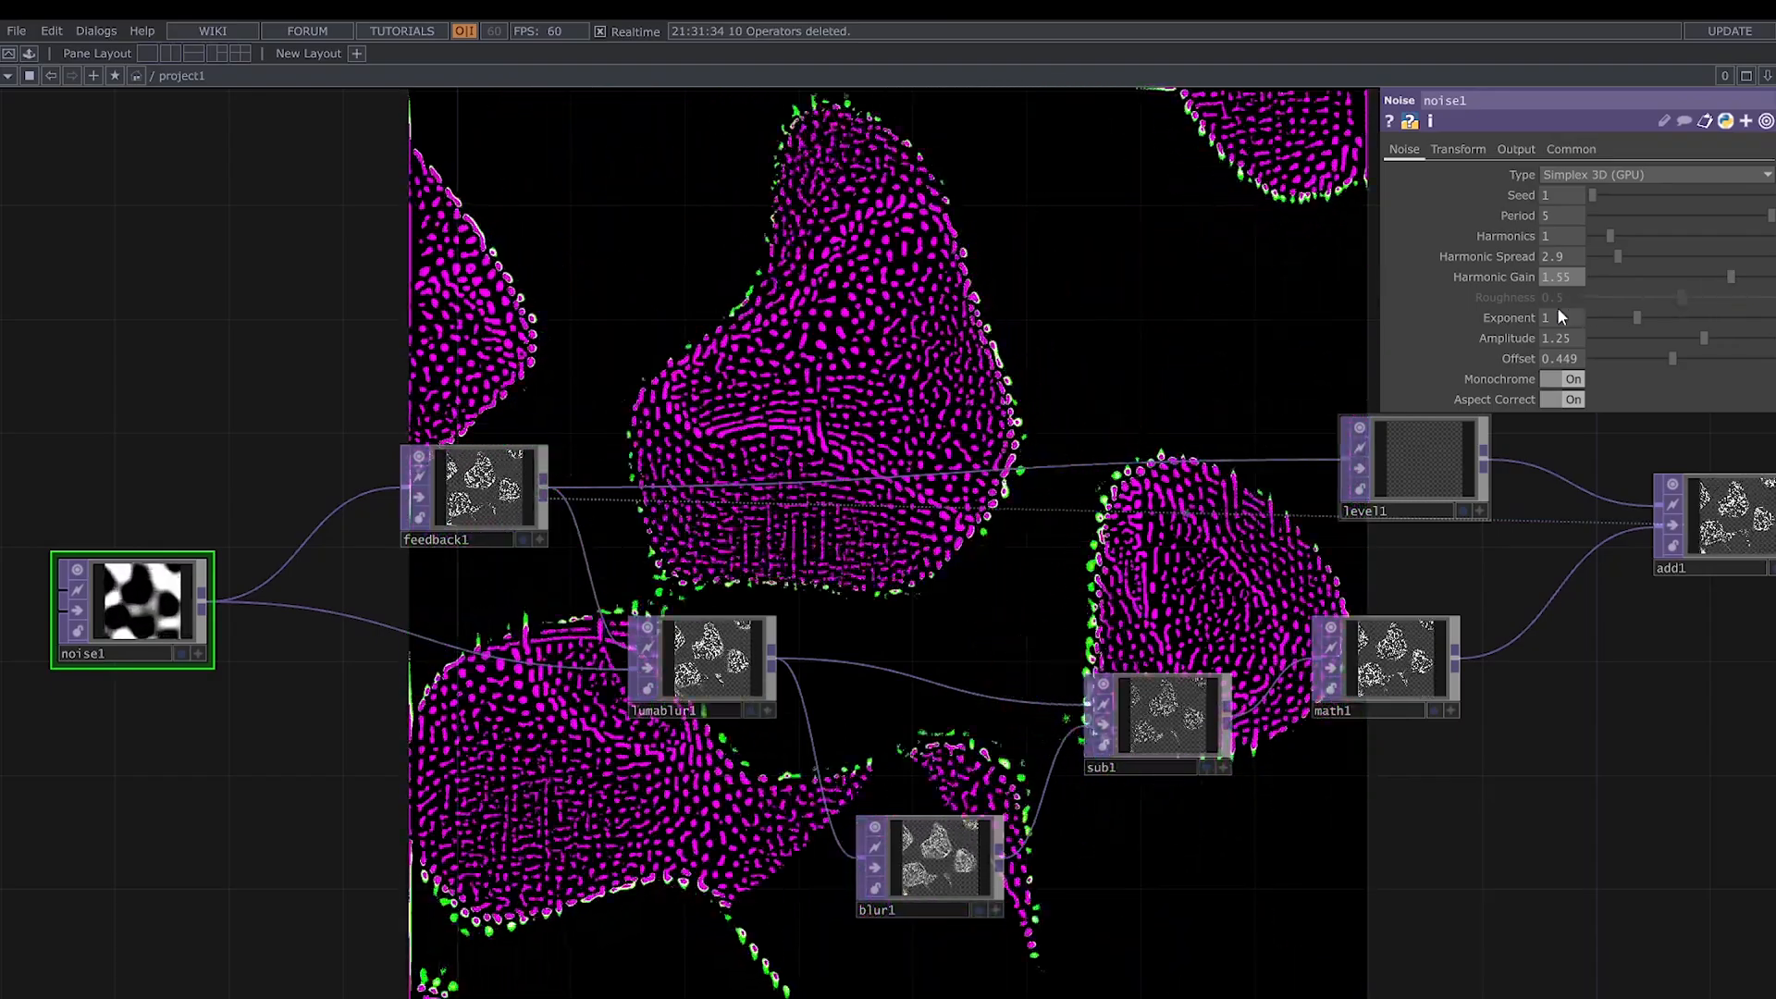
# - Set noise1's Amplitude to 0.36 and Offset to 0.237
pyautogui.moveTo(1673, 338); pyautogui.dragTo(1638, 366)
pyautogui.moveTo(273, 682); pyautogui.dragTo(567, 583)
pyautogui.scroll(5, 561, 571)
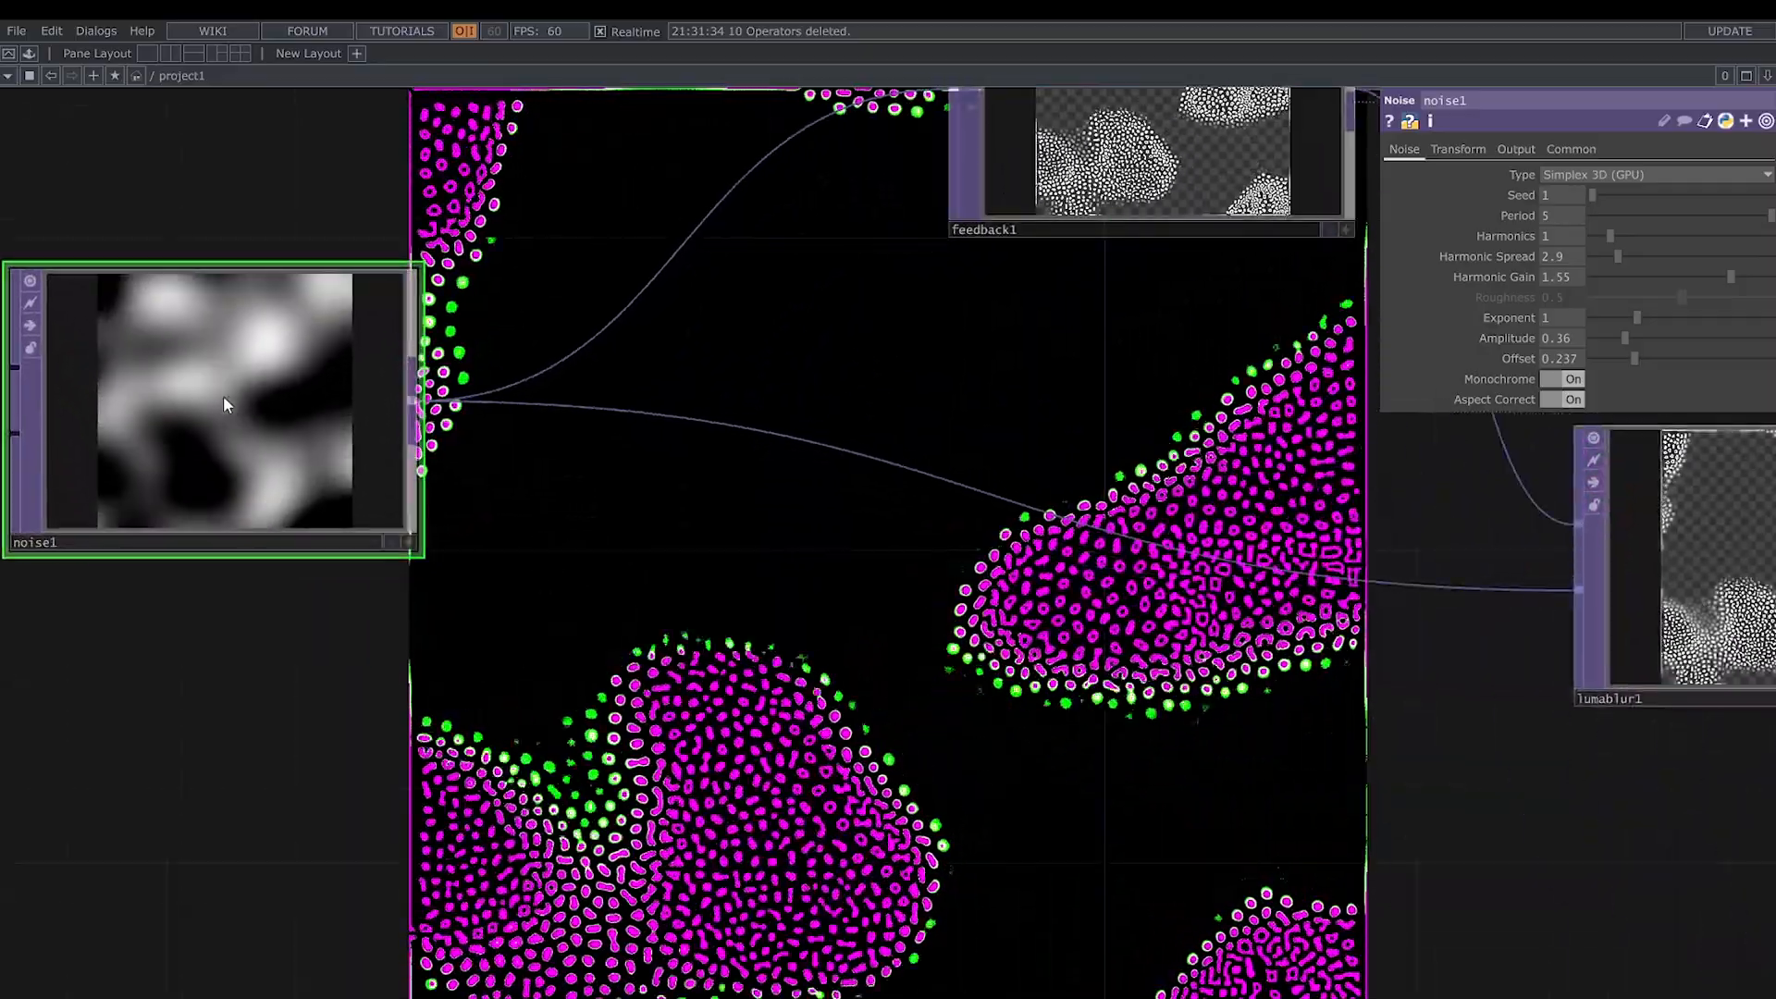
# - Slow noise1's animation by setting its Z translate expression to absTime.seconds*0.01
pyautogui.moveTo(754, 630); pyautogui.dragTo(381, 799)
pyautogui.scroll(-2, 677, 645)
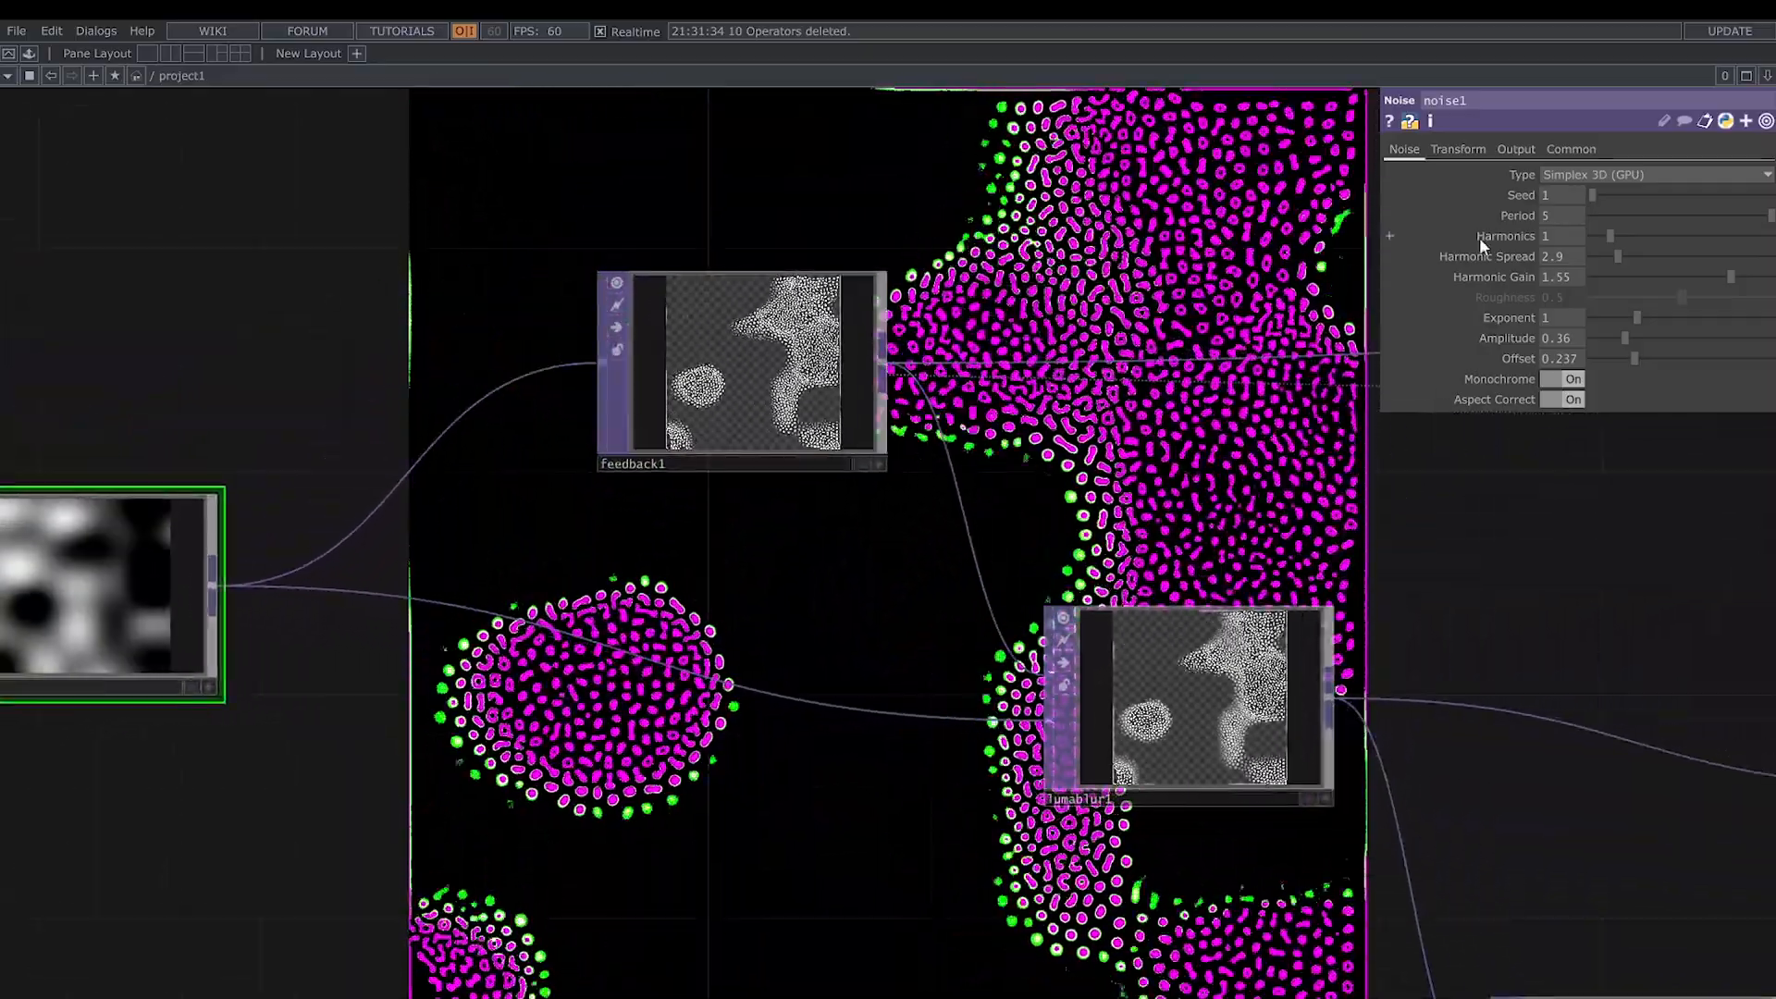
pyautogui.click(1458, 149)
pyautogui.click(1661, 283)
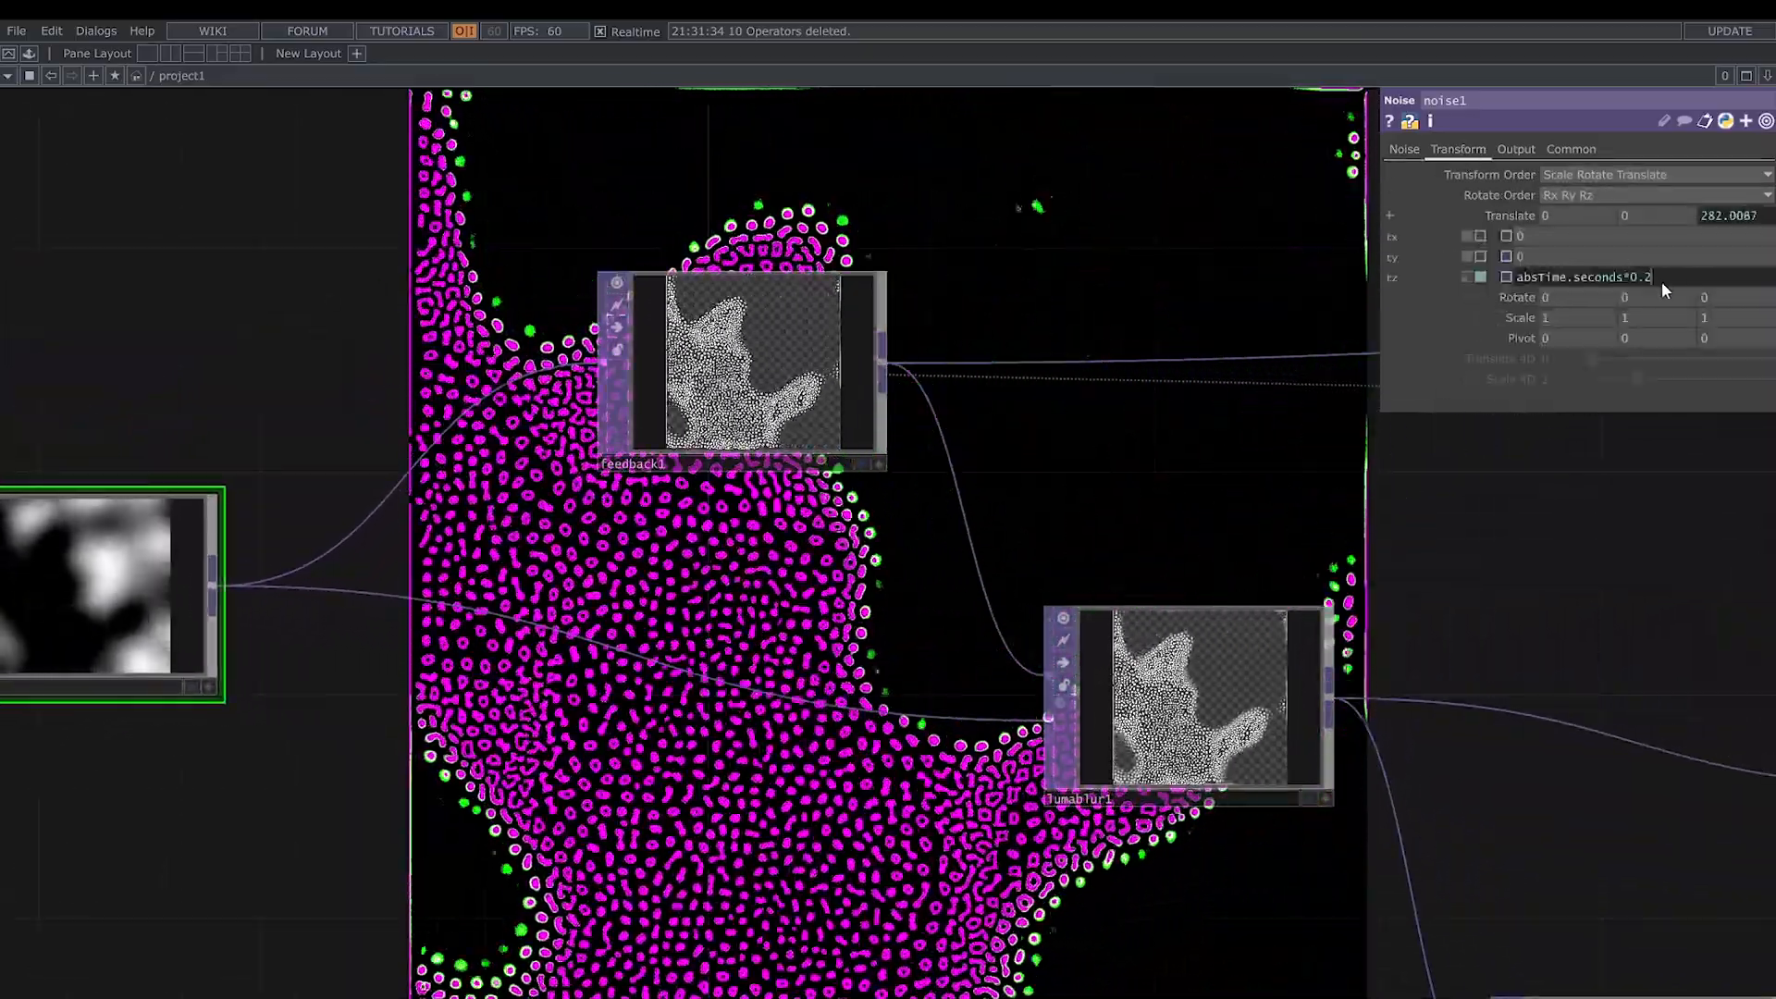
pyautogui.press('BackSpace')
pyautogui.write('01')
pyautogui.press('Return')
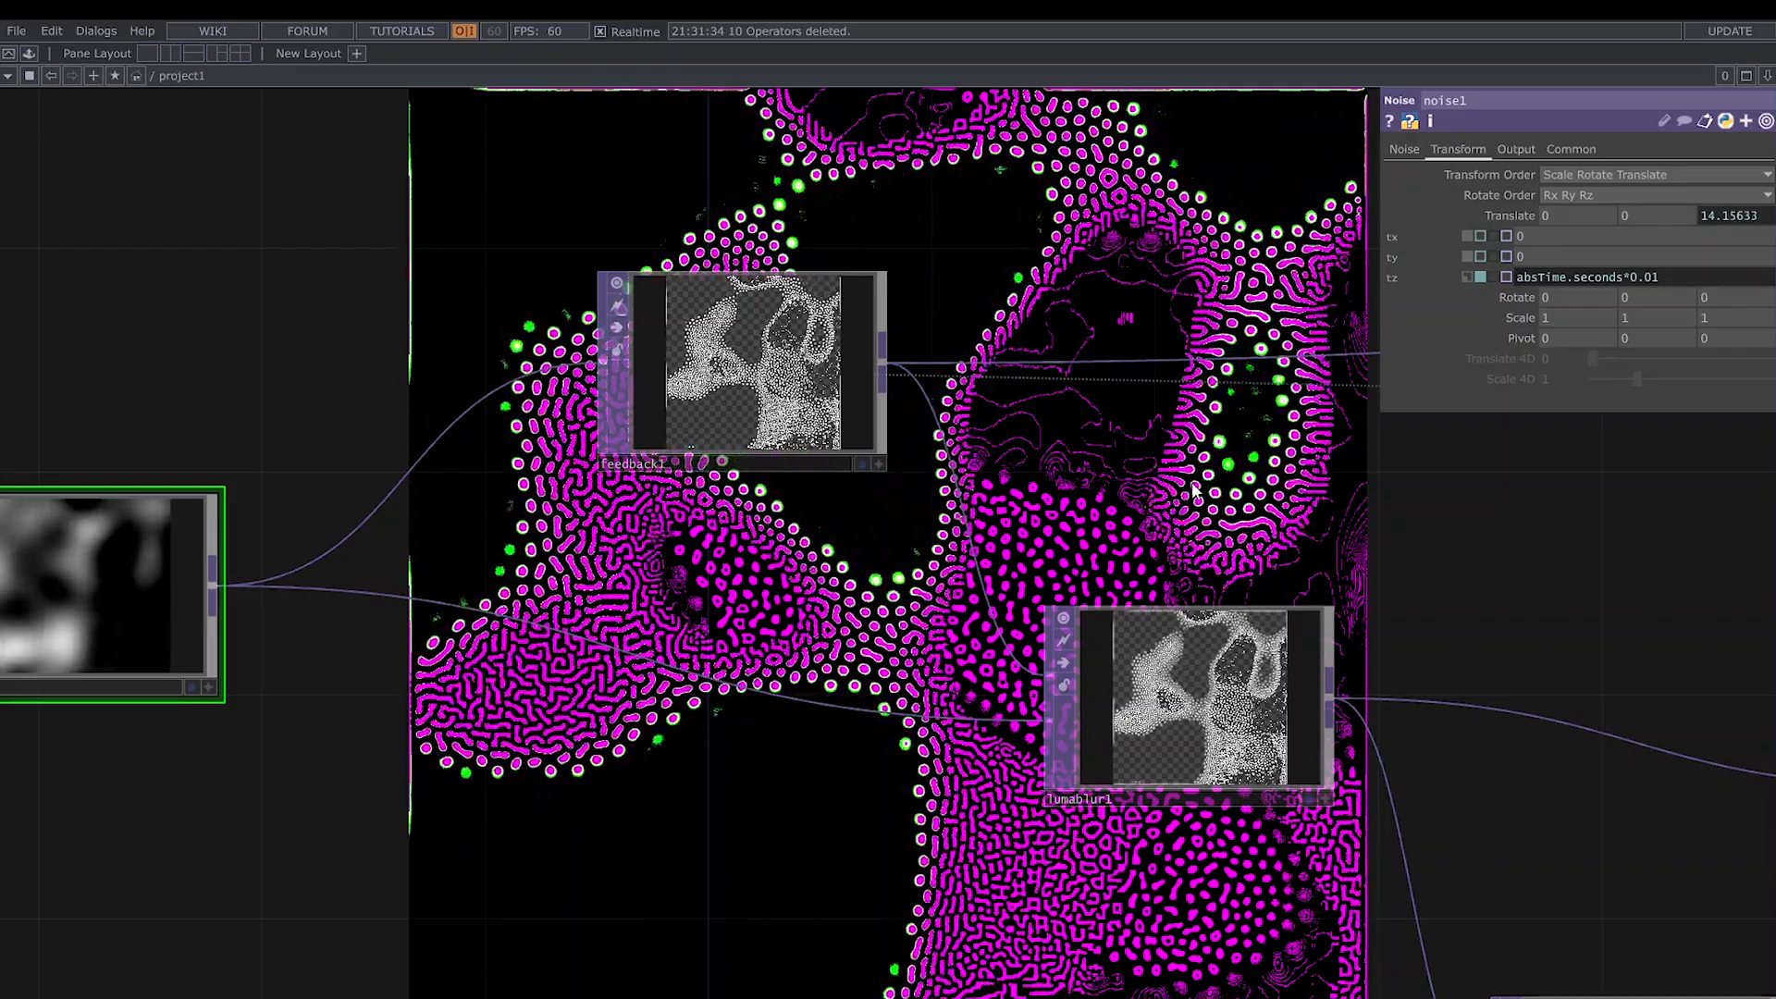
# - Set lumablur1's Black Filter Width to 20 and slightly reduce its White Filter Width
pyautogui.scroll(-2, 1141, 532)
pyautogui.moveTo(1140, 532); pyautogui.dragTo(905, 552)
pyautogui.moveTo(1080, 656); pyautogui.dragTo(828, 569)
pyautogui.click(781, 574)
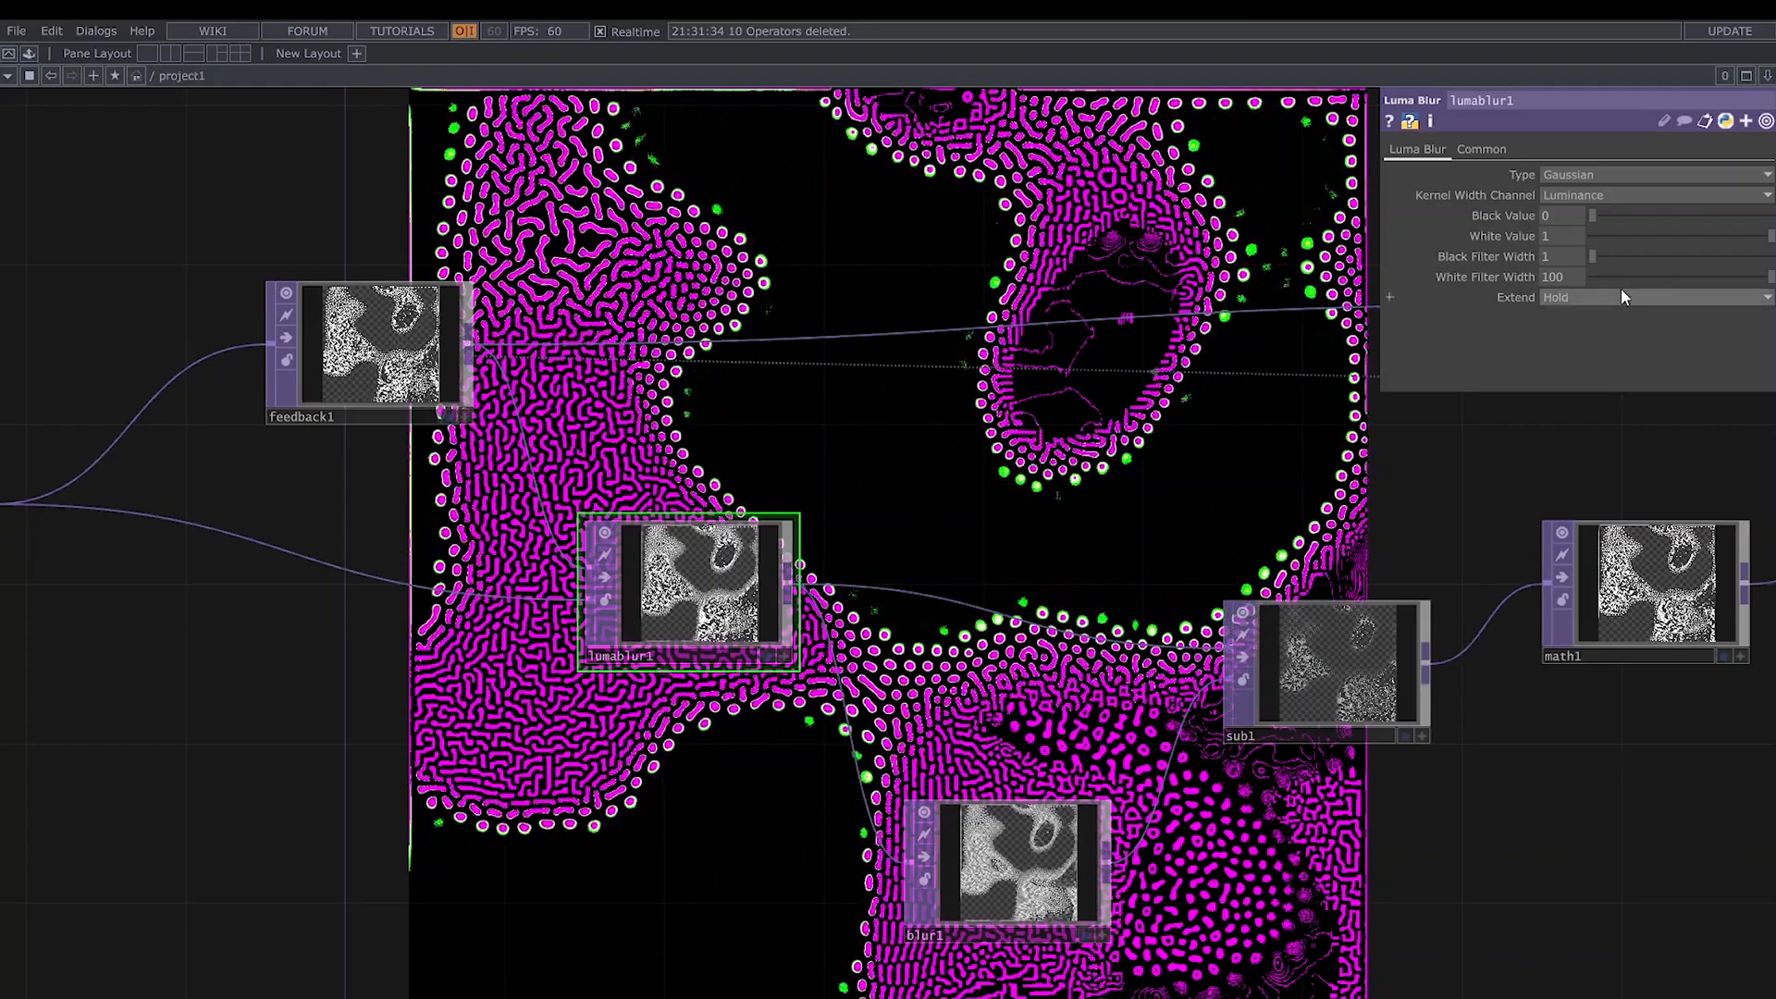
pyautogui.moveTo(1606, 257); pyautogui.dragTo(1628, 255)
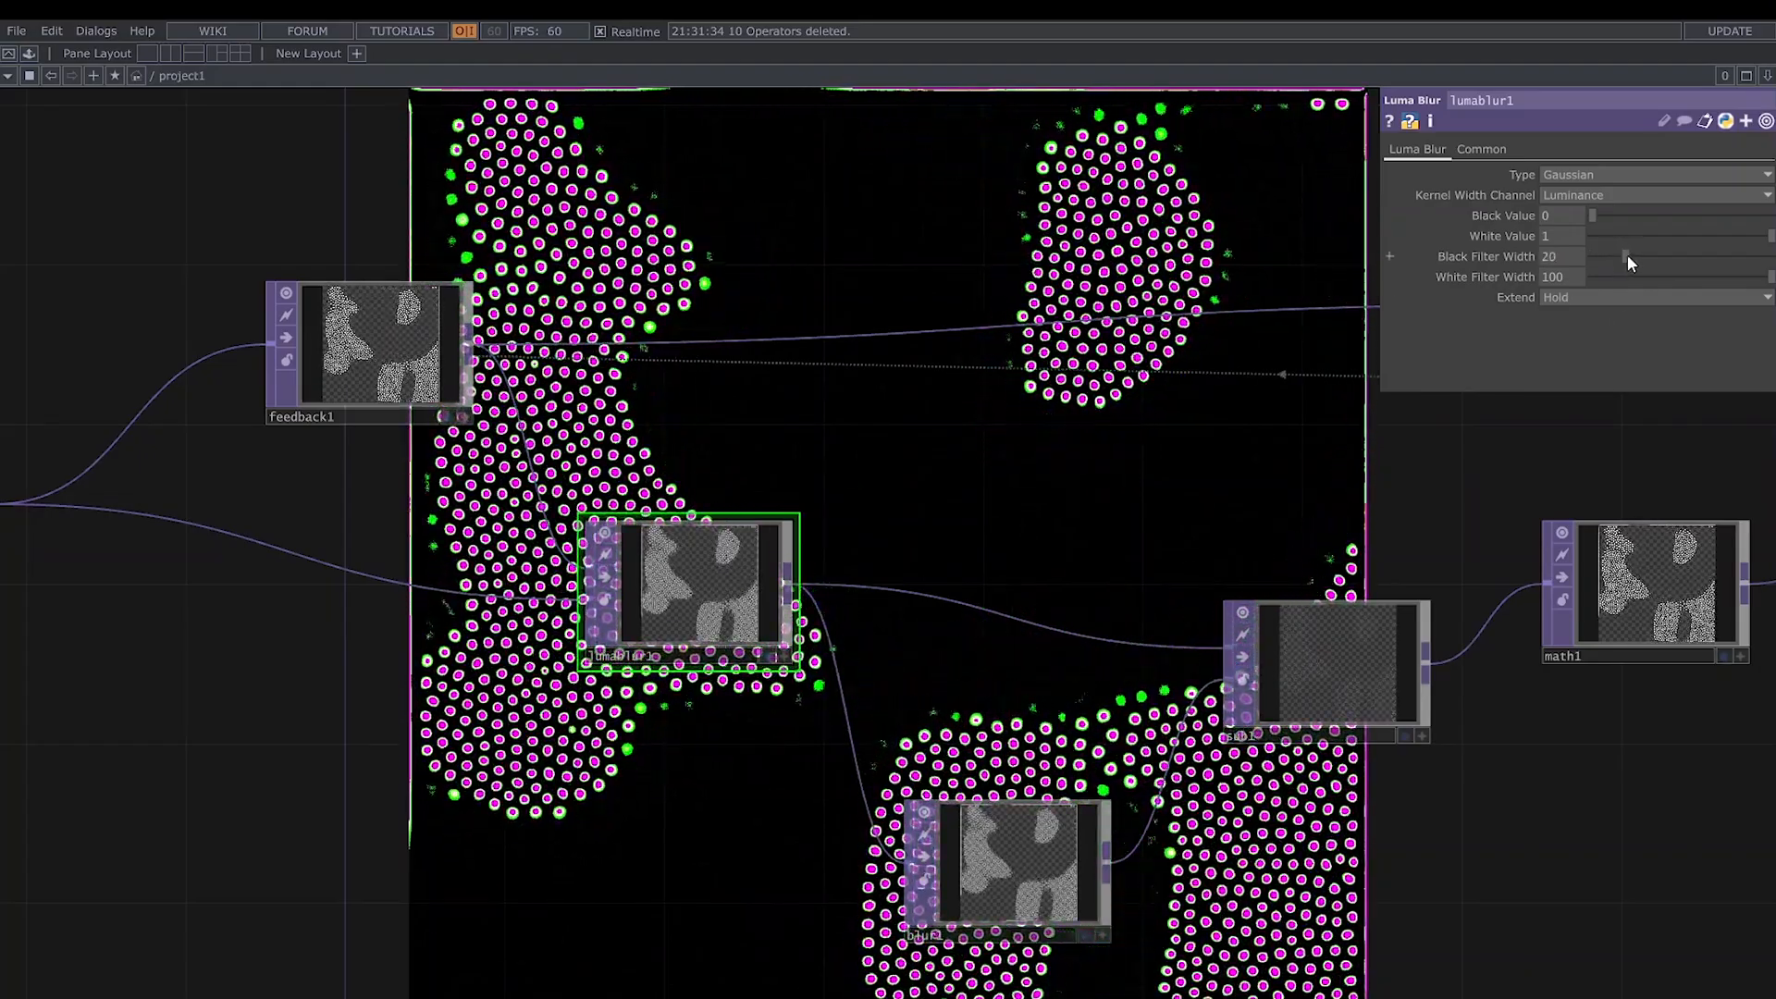
pyautogui.moveTo(1765, 280); pyautogui.dragTo(1736, 281)
# - Set blur1's Pre-Shrink to 3 and Filter Size to 13
pyautogui.moveTo(1189, 498); pyautogui.dragTo(1074, 475)
pyautogui.click(890, 848)
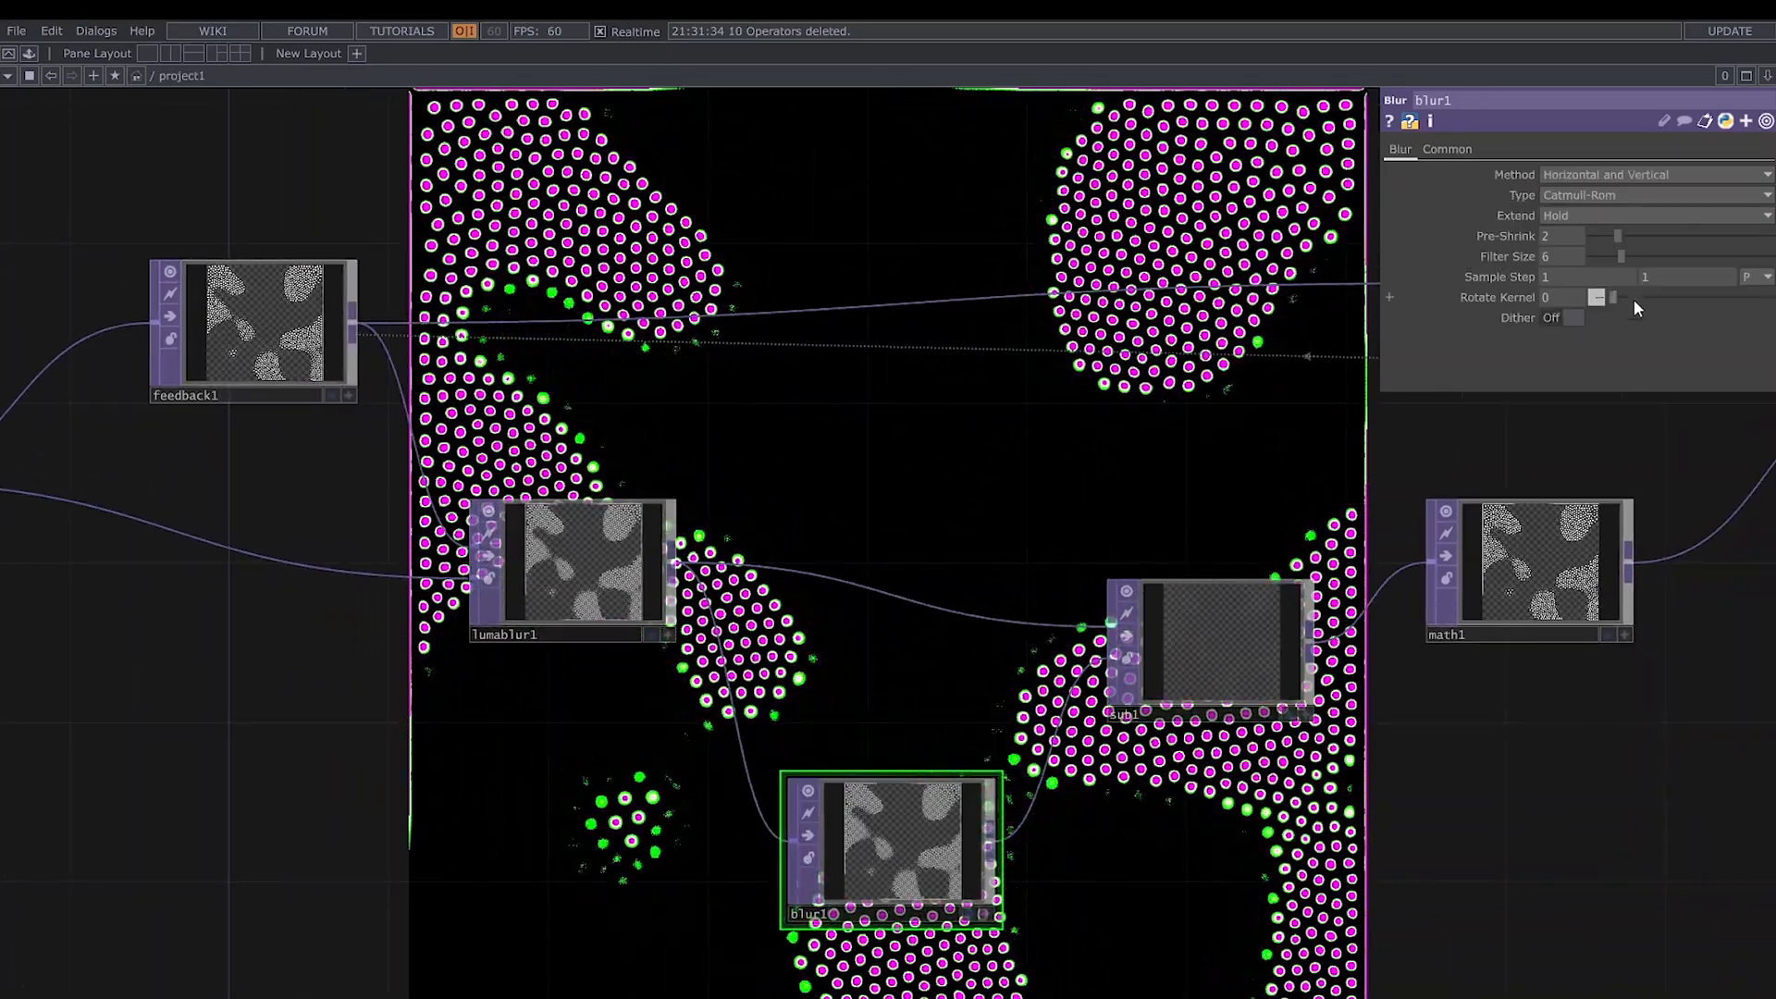
pyautogui.moveTo(1622, 234); pyautogui.dragTo(1663, 256)
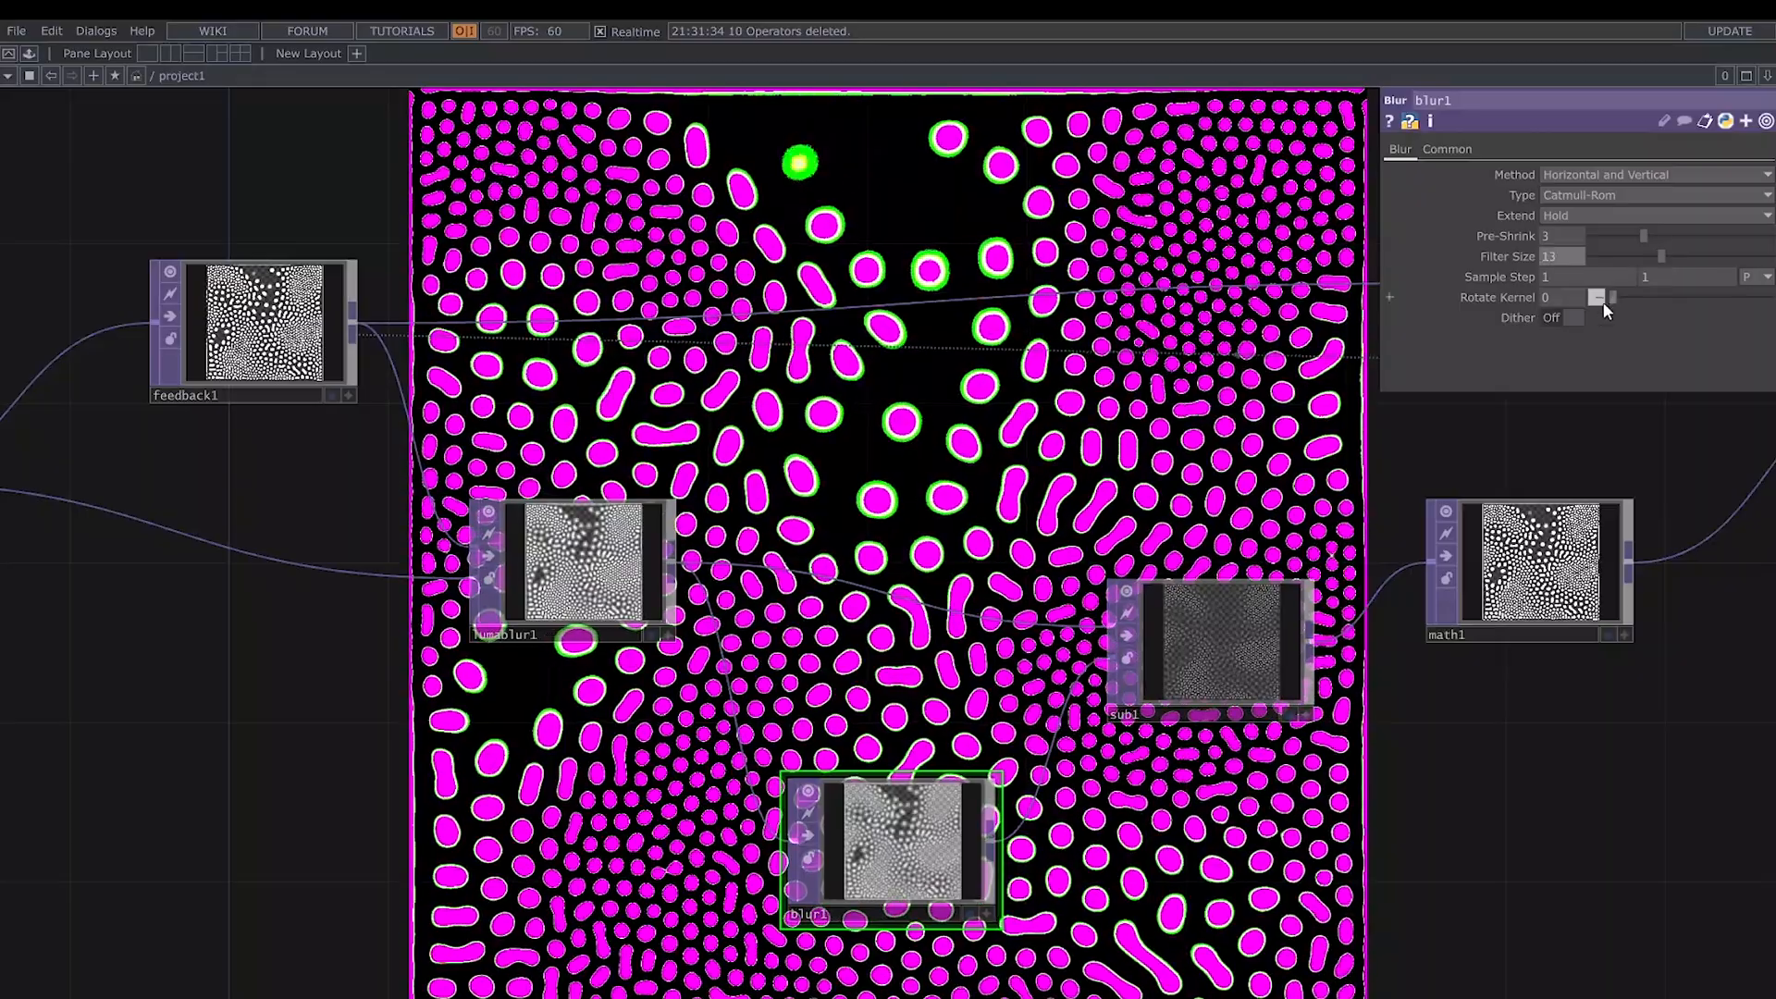
# - Set sub1's Y Translate to -0.0008 and its Extend Overlay to Mirror
pyautogui.moveTo(1101, 361); pyautogui.dragTo(947, 307)
pyautogui.click(1052, 586)
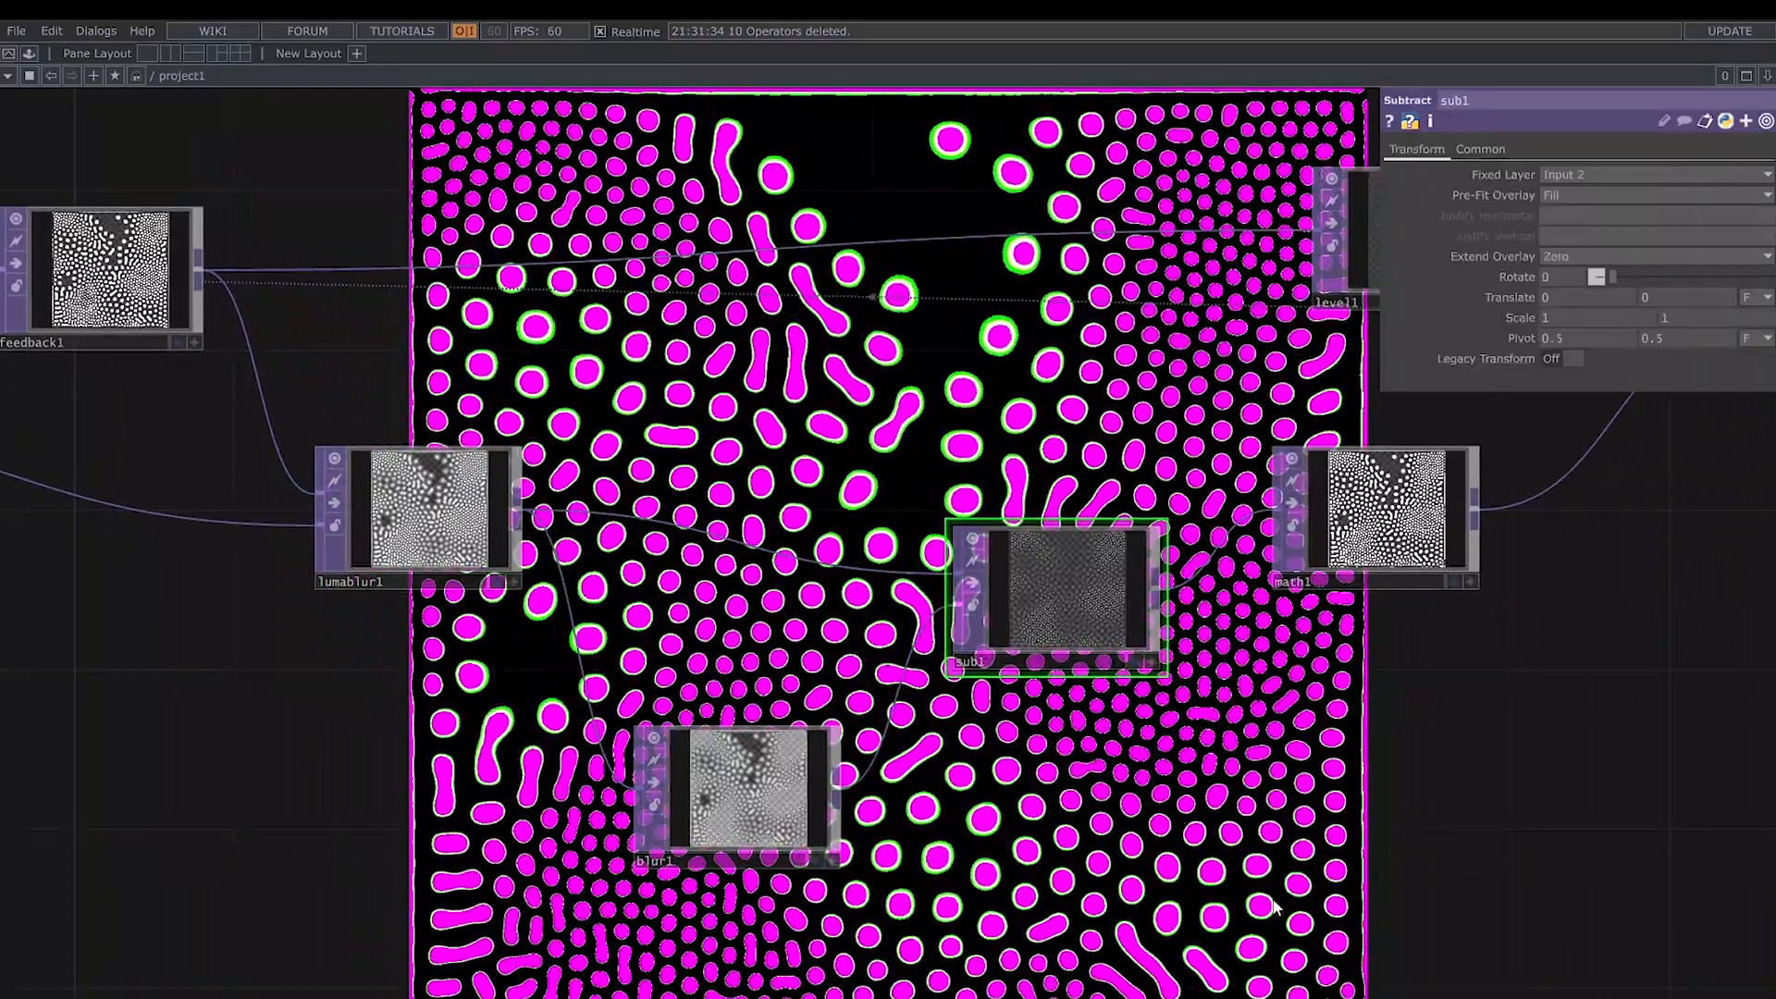
pyautogui.moveTo(1397, 745); pyautogui.dragTo(1212, 757)
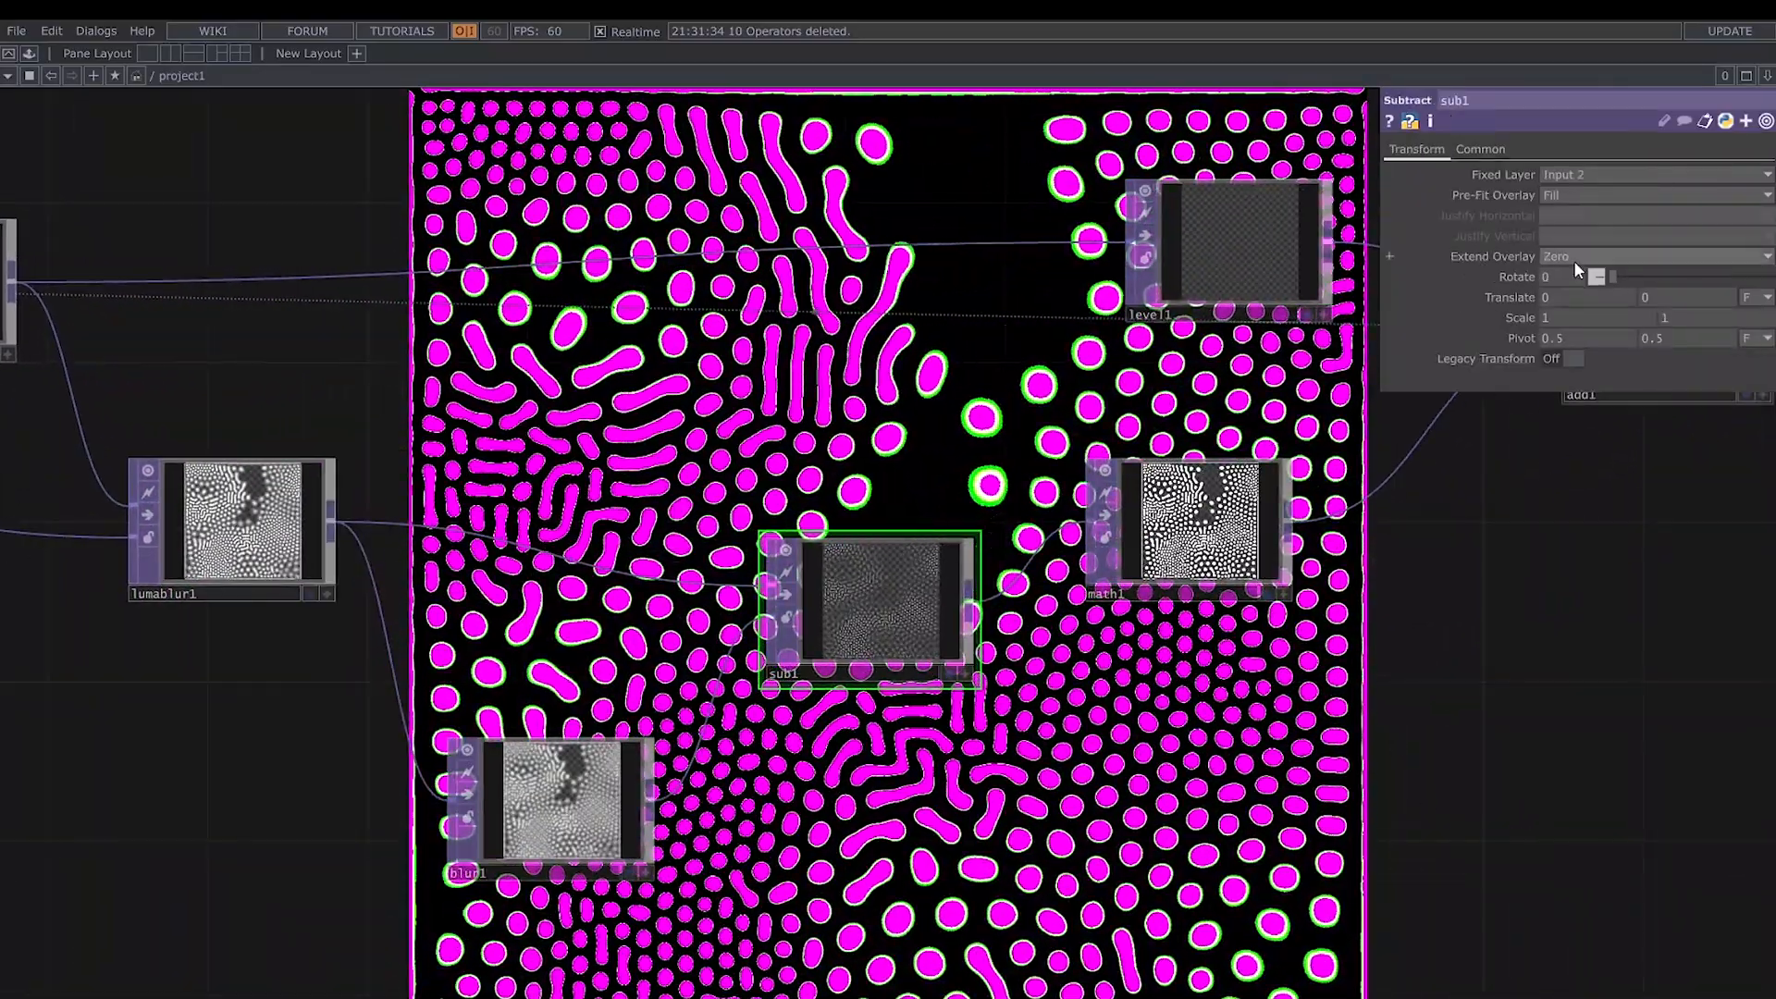
pyautogui.moveTo(1676, 293); pyautogui.dragTo(1653, 343, button='middle')
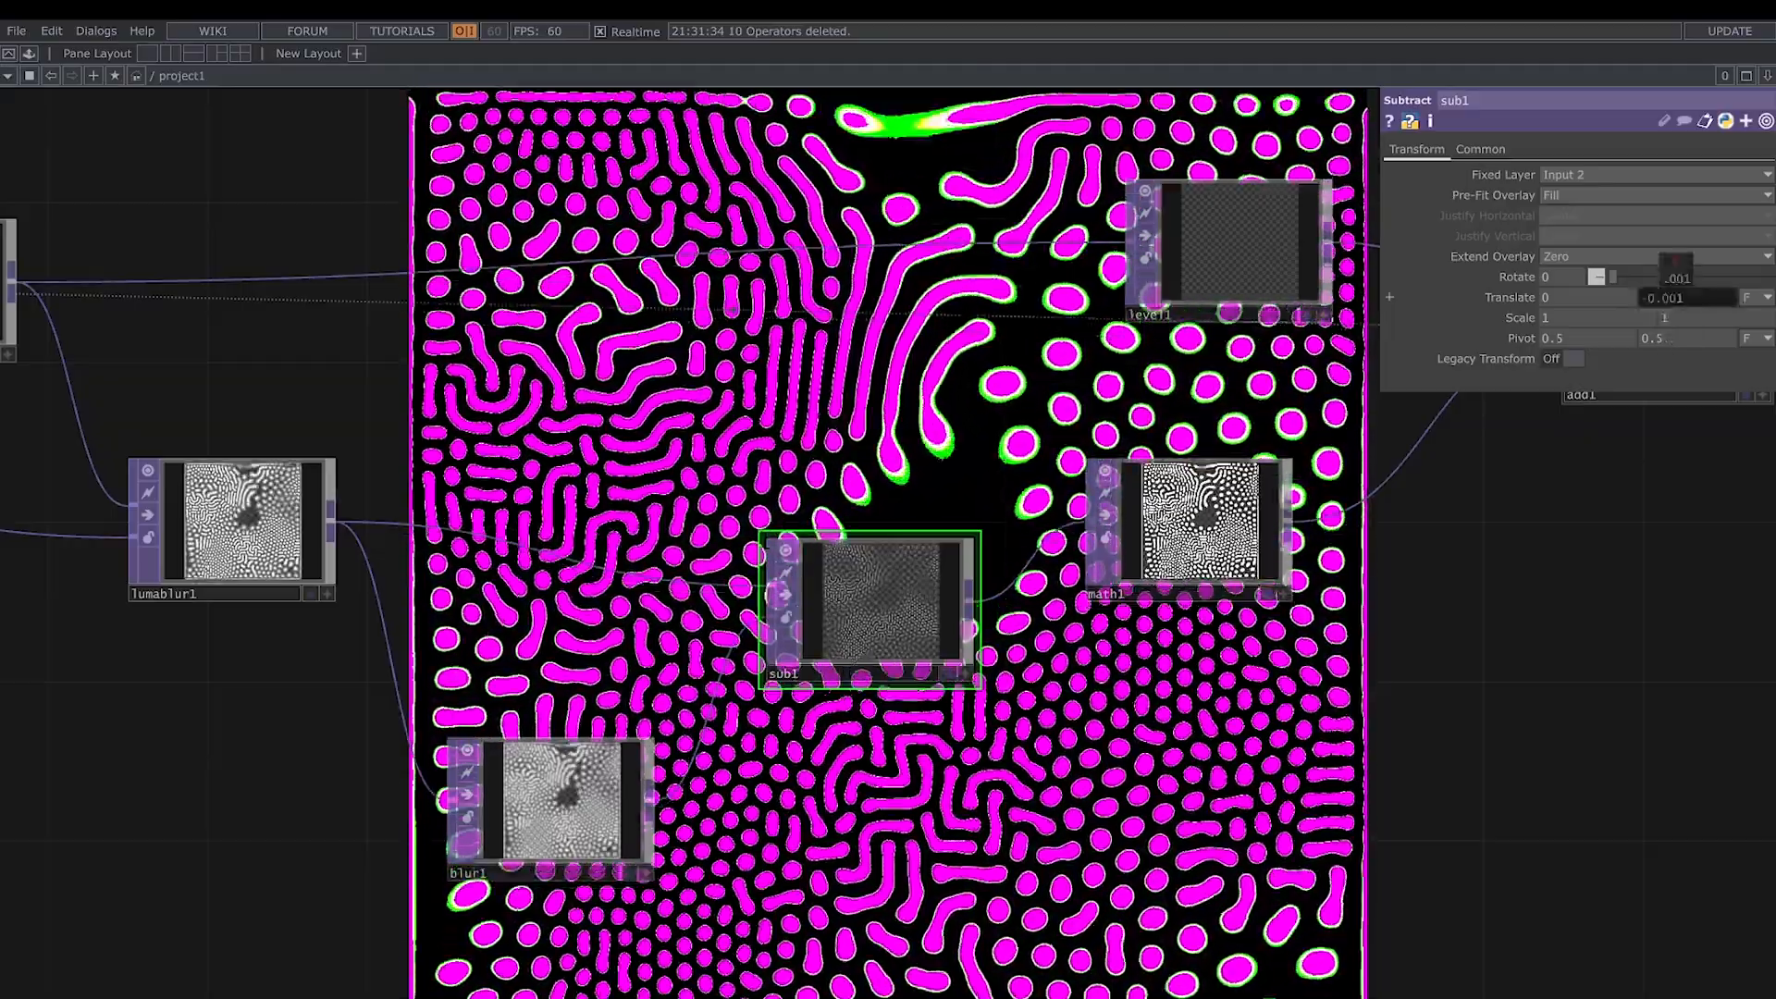
pyautogui.press('BackSpace')
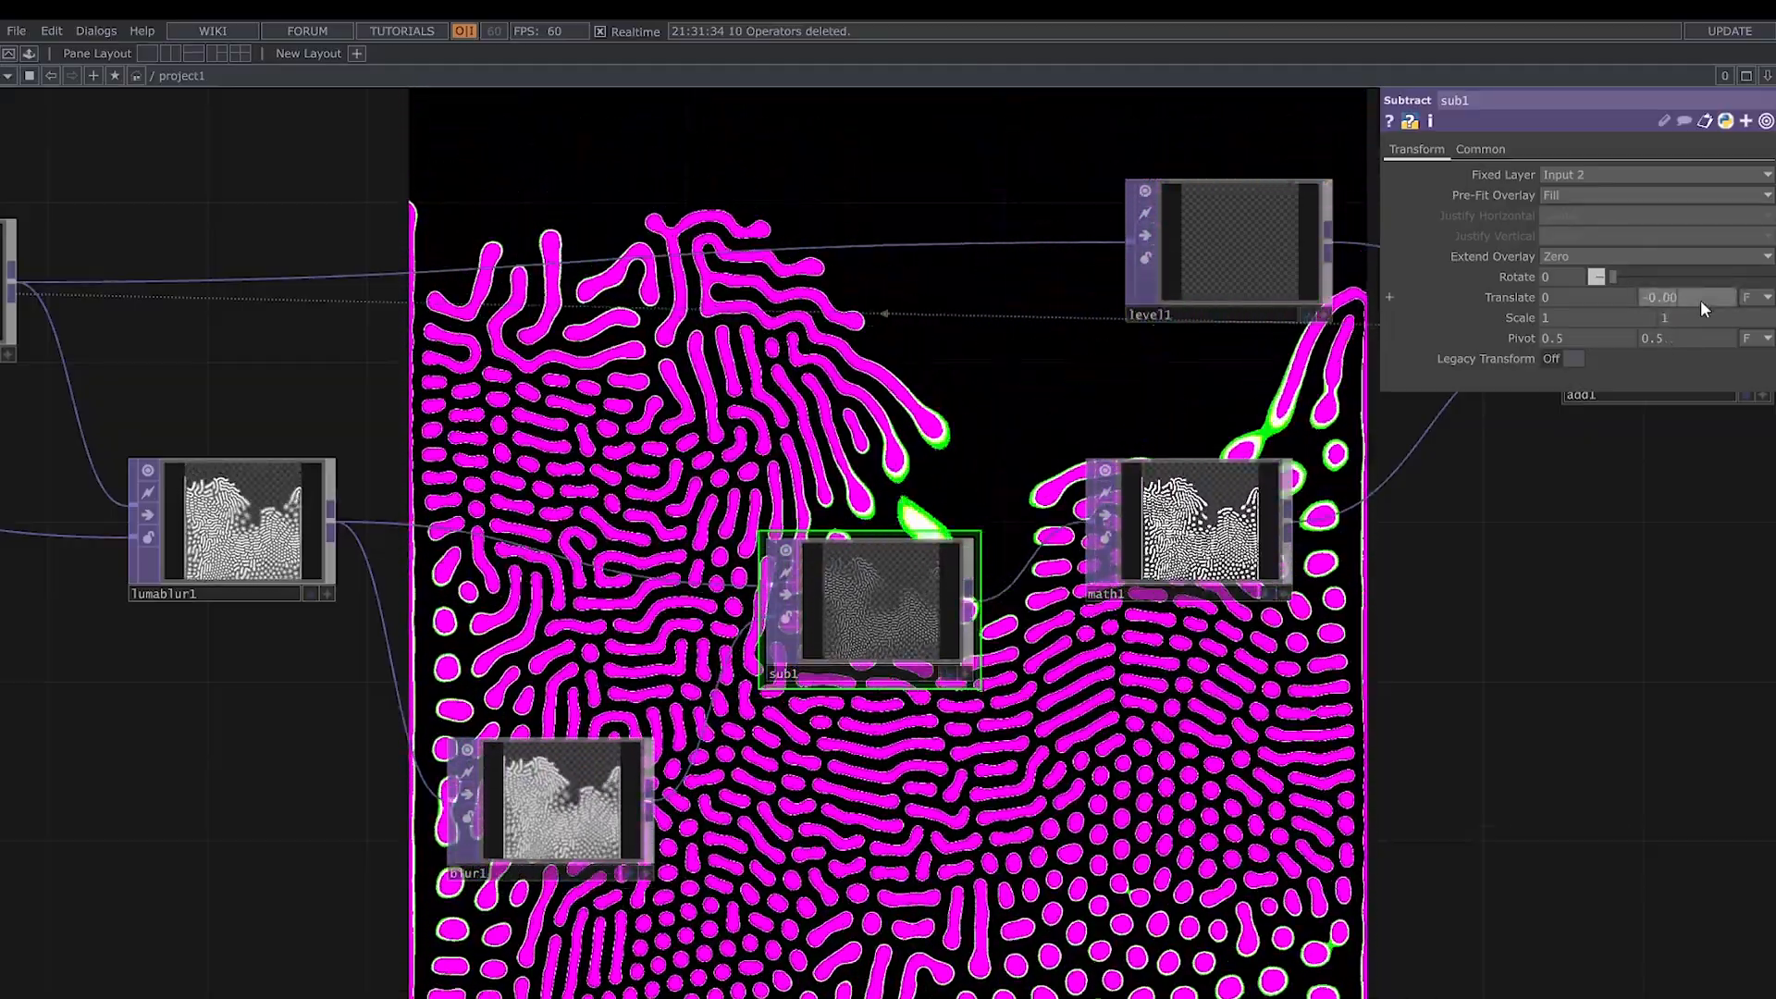
pyautogui.write('08')
pyautogui.press('Return')
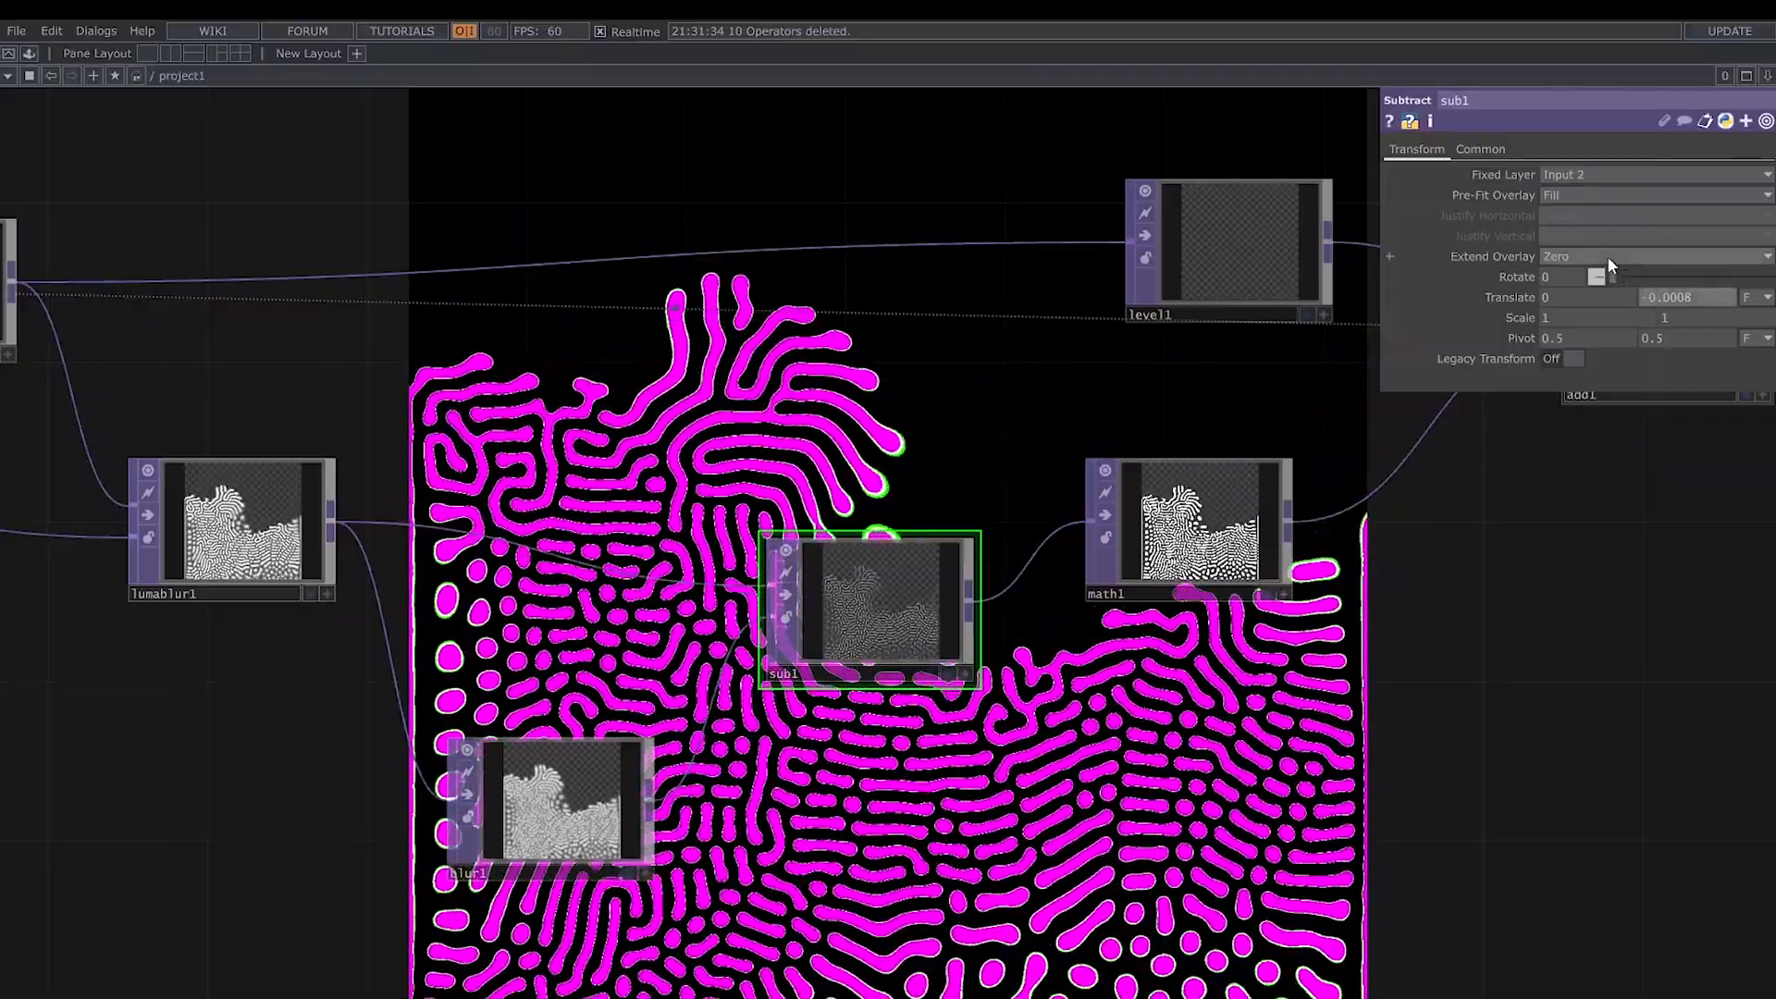
pyautogui.click(1608, 257)
pyautogui.click(1574, 327)
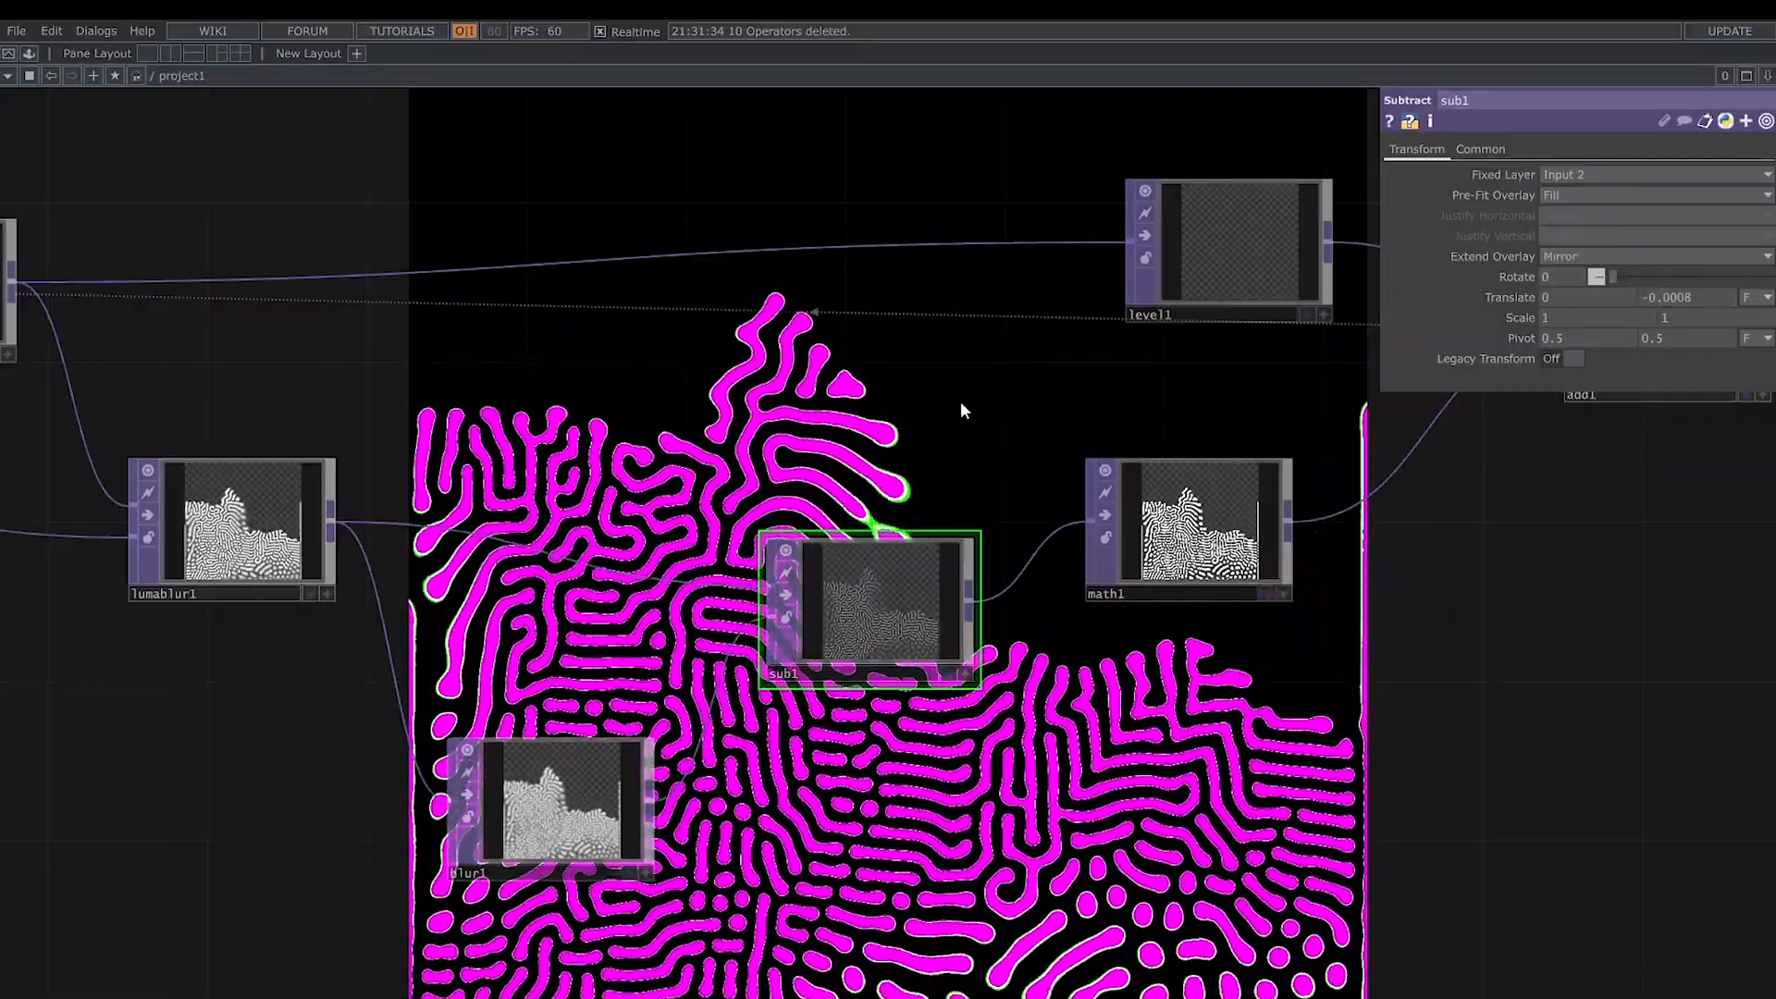
# - Check the math1 and level1 parameters and restart the loop by pulsing feedback1's Reset
pyautogui.moveTo(960, 402); pyautogui.dragTo(591, 440)
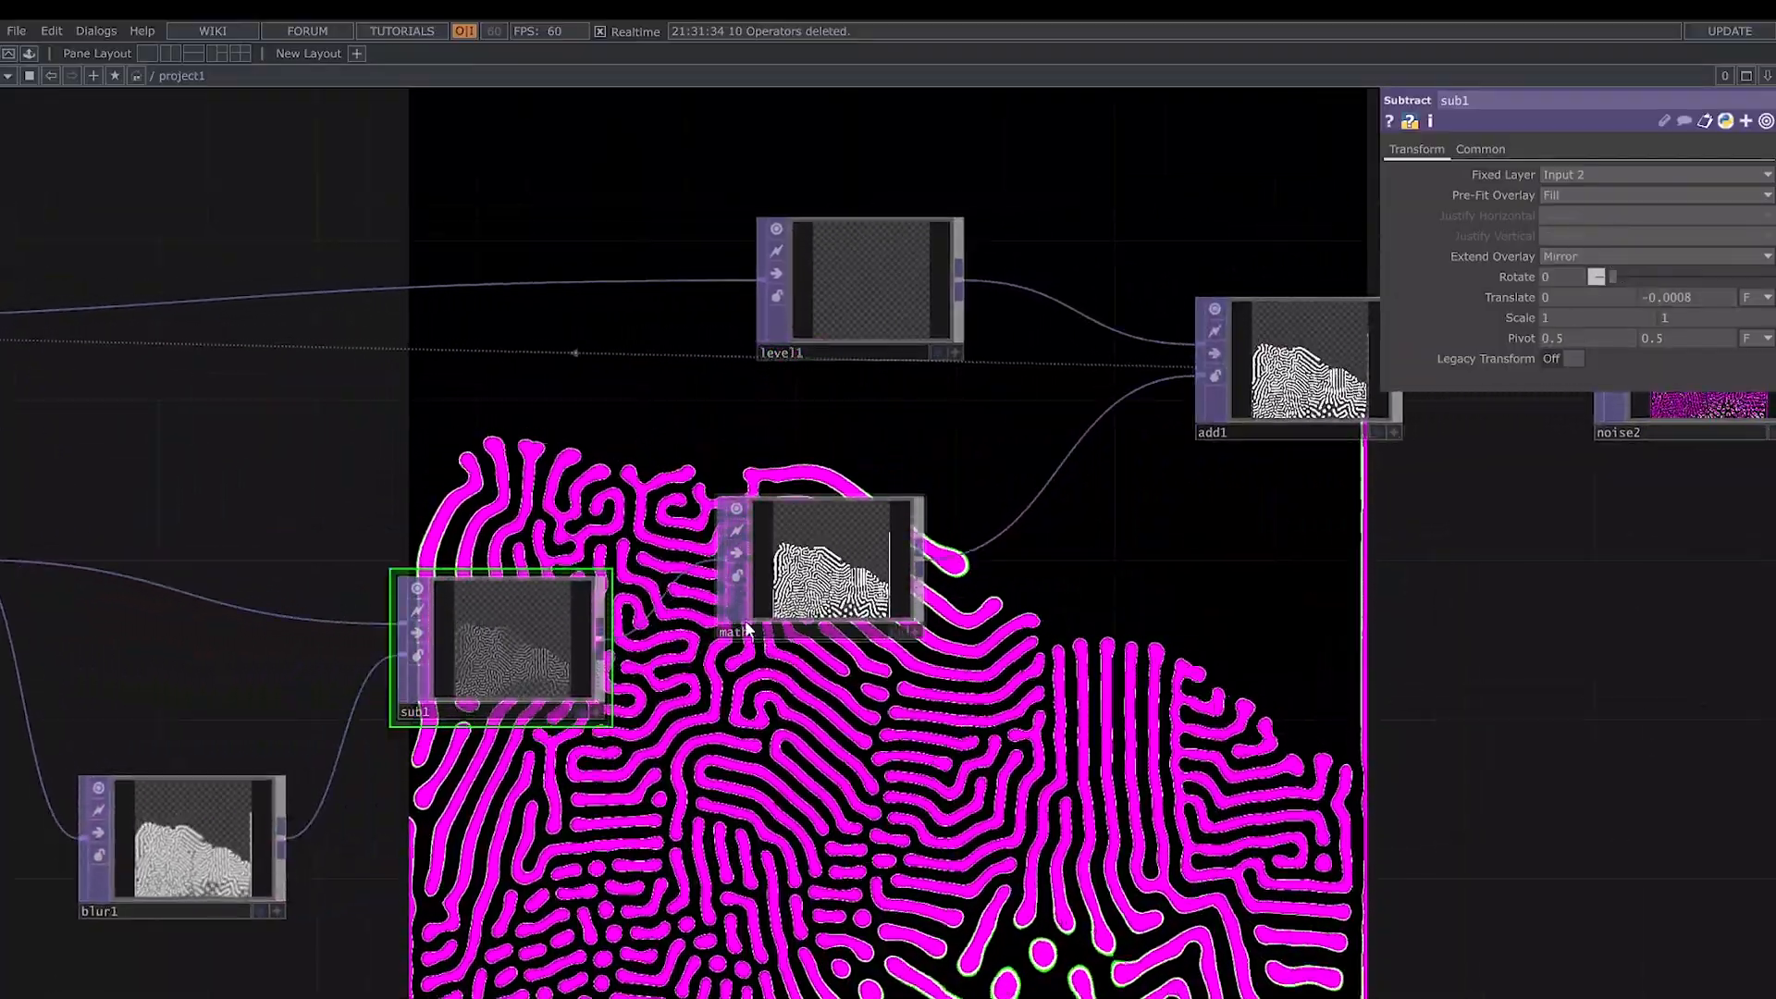
pyautogui.click(824, 564)
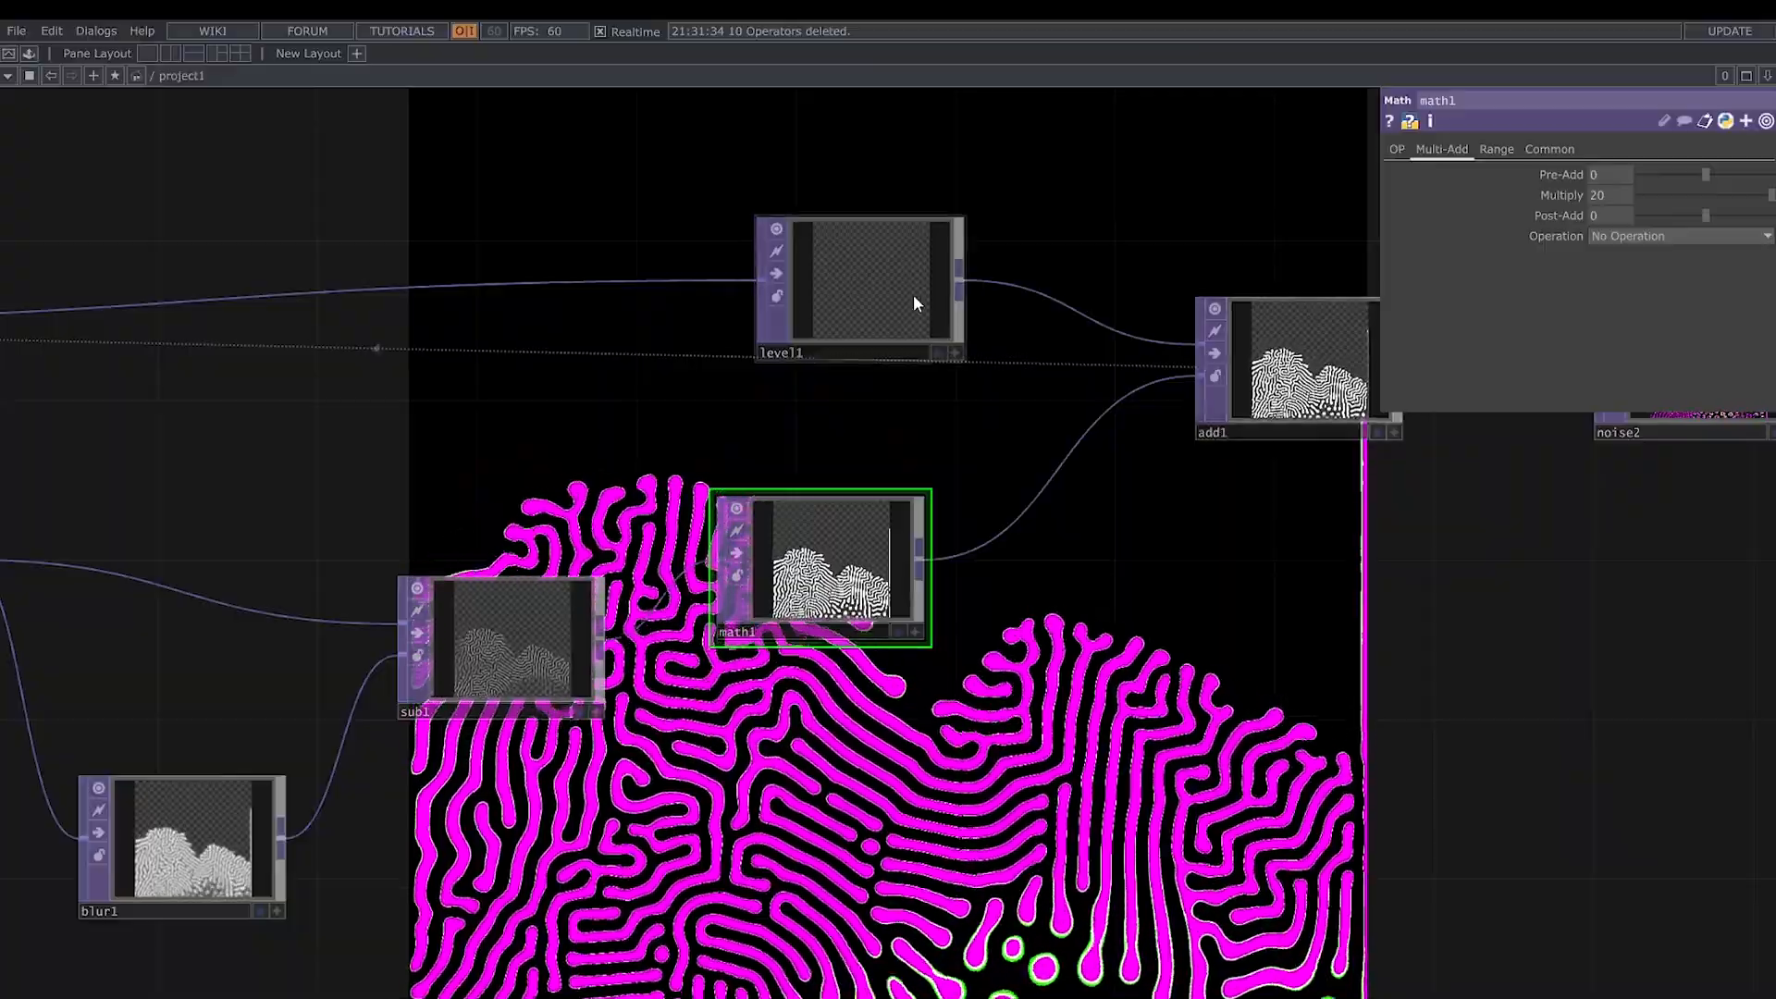
pyautogui.click(914, 300)
pyautogui.moveTo(69, 499); pyautogui.dragTo(508, 497)
pyautogui.moveTo(177, 362); pyautogui.dragTo(497, 360)
pyautogui.click(310, 323)
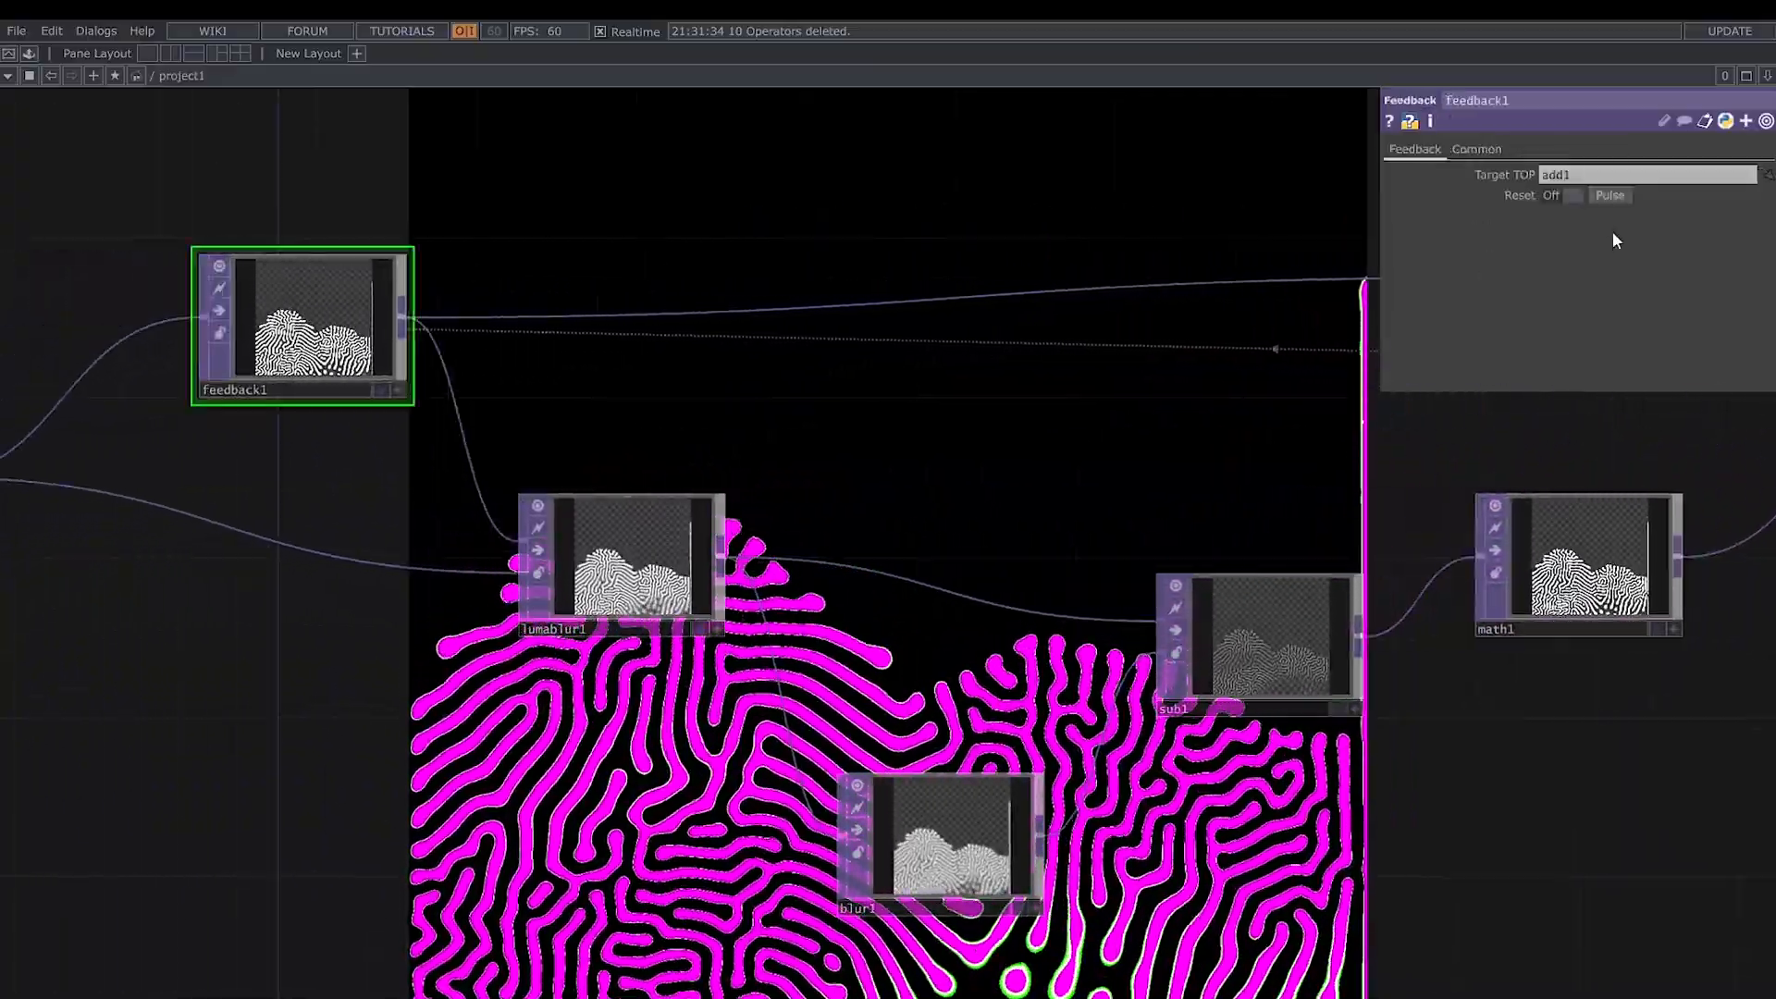
pyautogui.click(1611, 196)
# - Lower lumablur1's White Value to 0.544
pyautogui.scroll(-3, 1185, 409)
pyautogui.moveTo(1136, 700); pyautogui.dragTo(968, 705)
pyautogui.moveTo(36, 721); pyautogui.dragTo(795, 689)
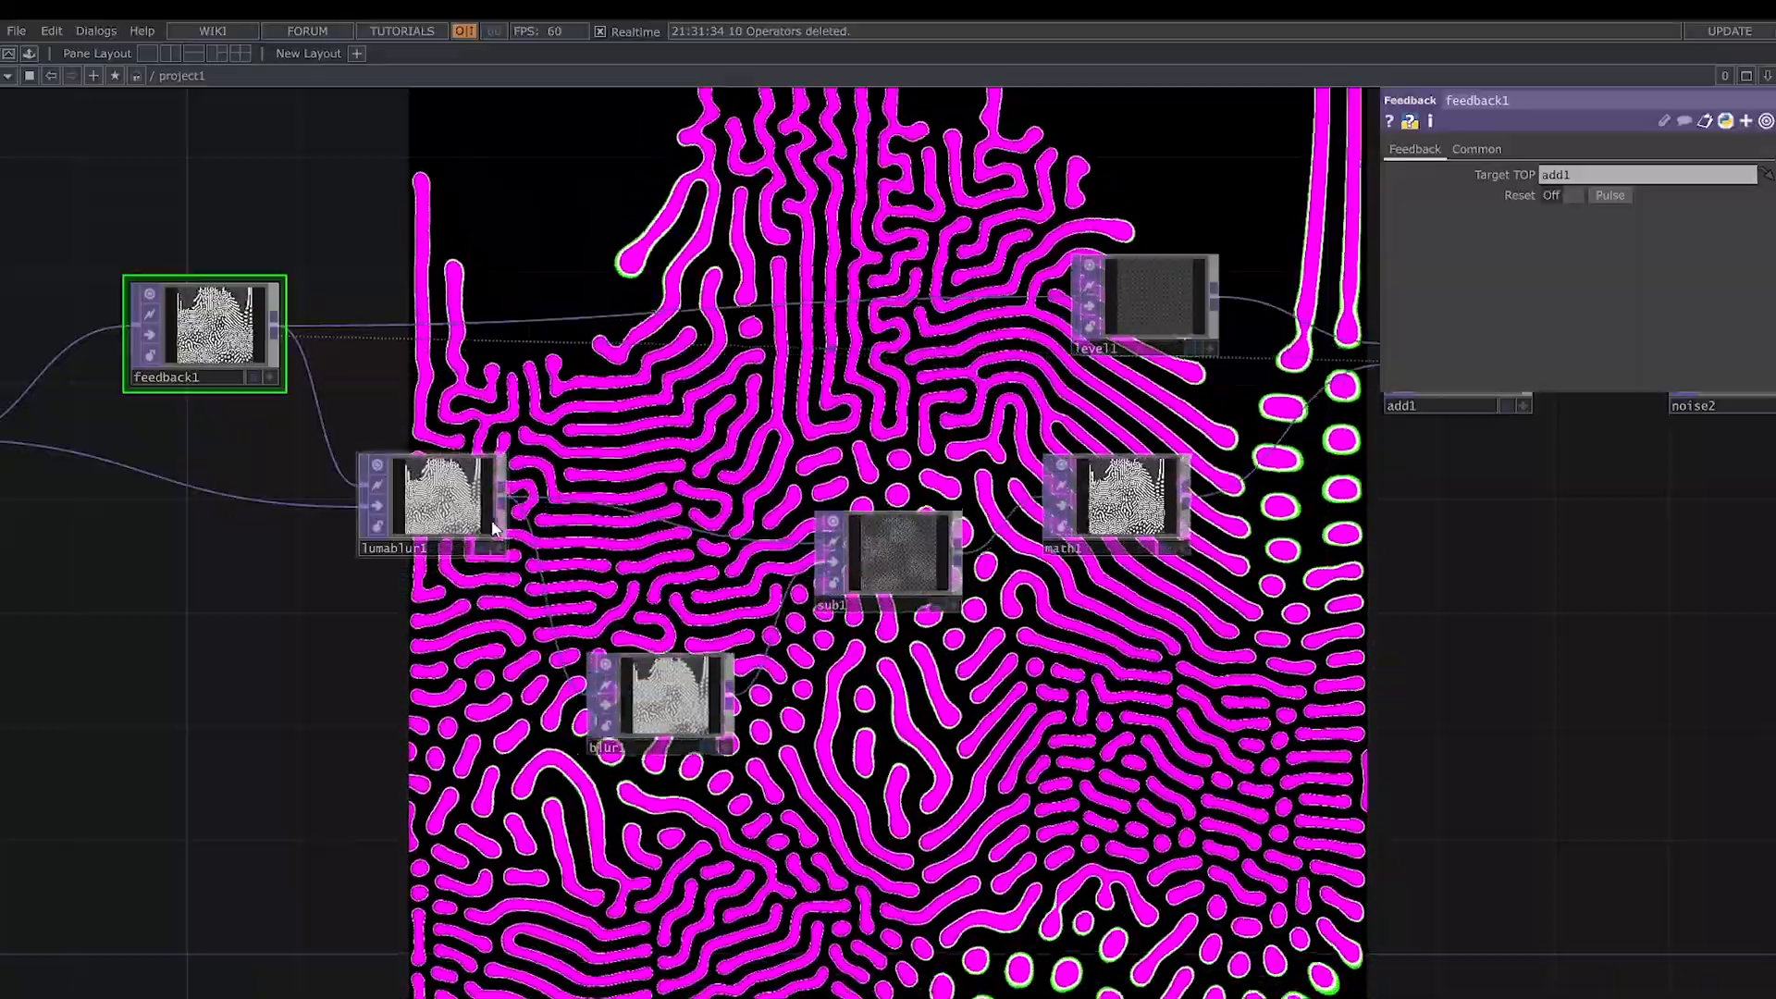
pyautogui.click(432, 500)
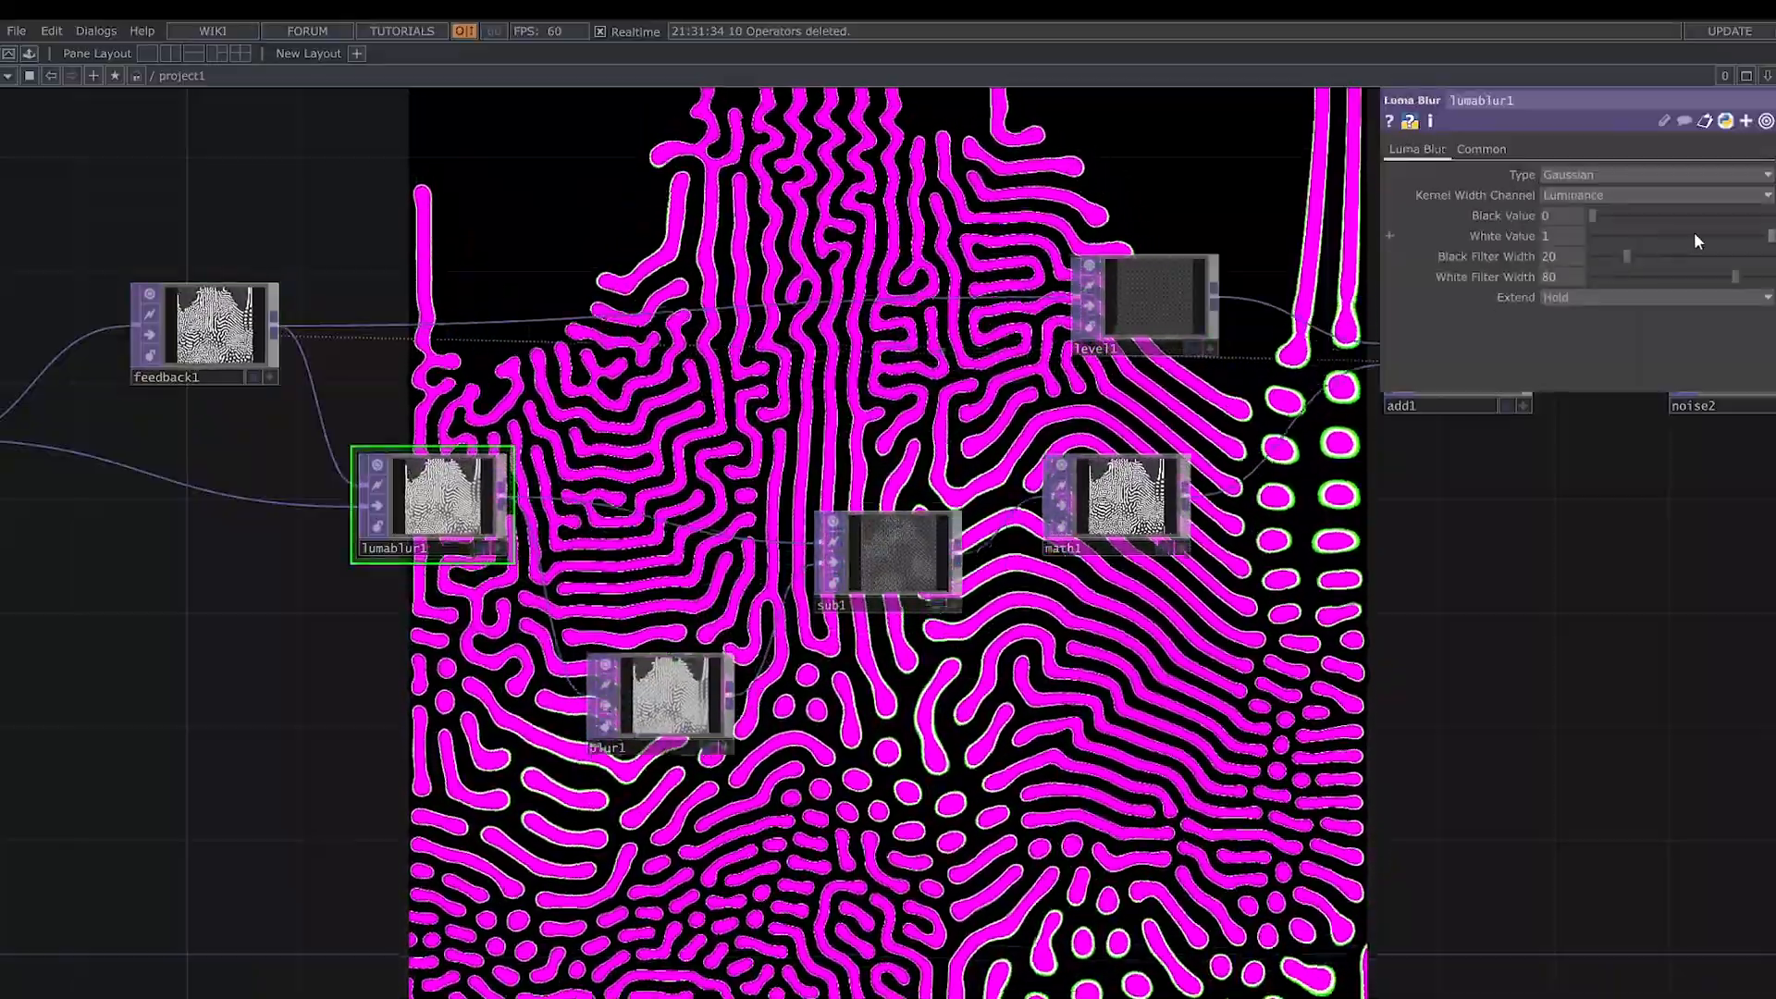
pyautogui.moveTo(1695, 234)
pyautogui.mouseDown()
pyautogui.moveTo(1737, 237)
pyautogui.moveTo(1694, 255)
pyautogui.mouseUp()
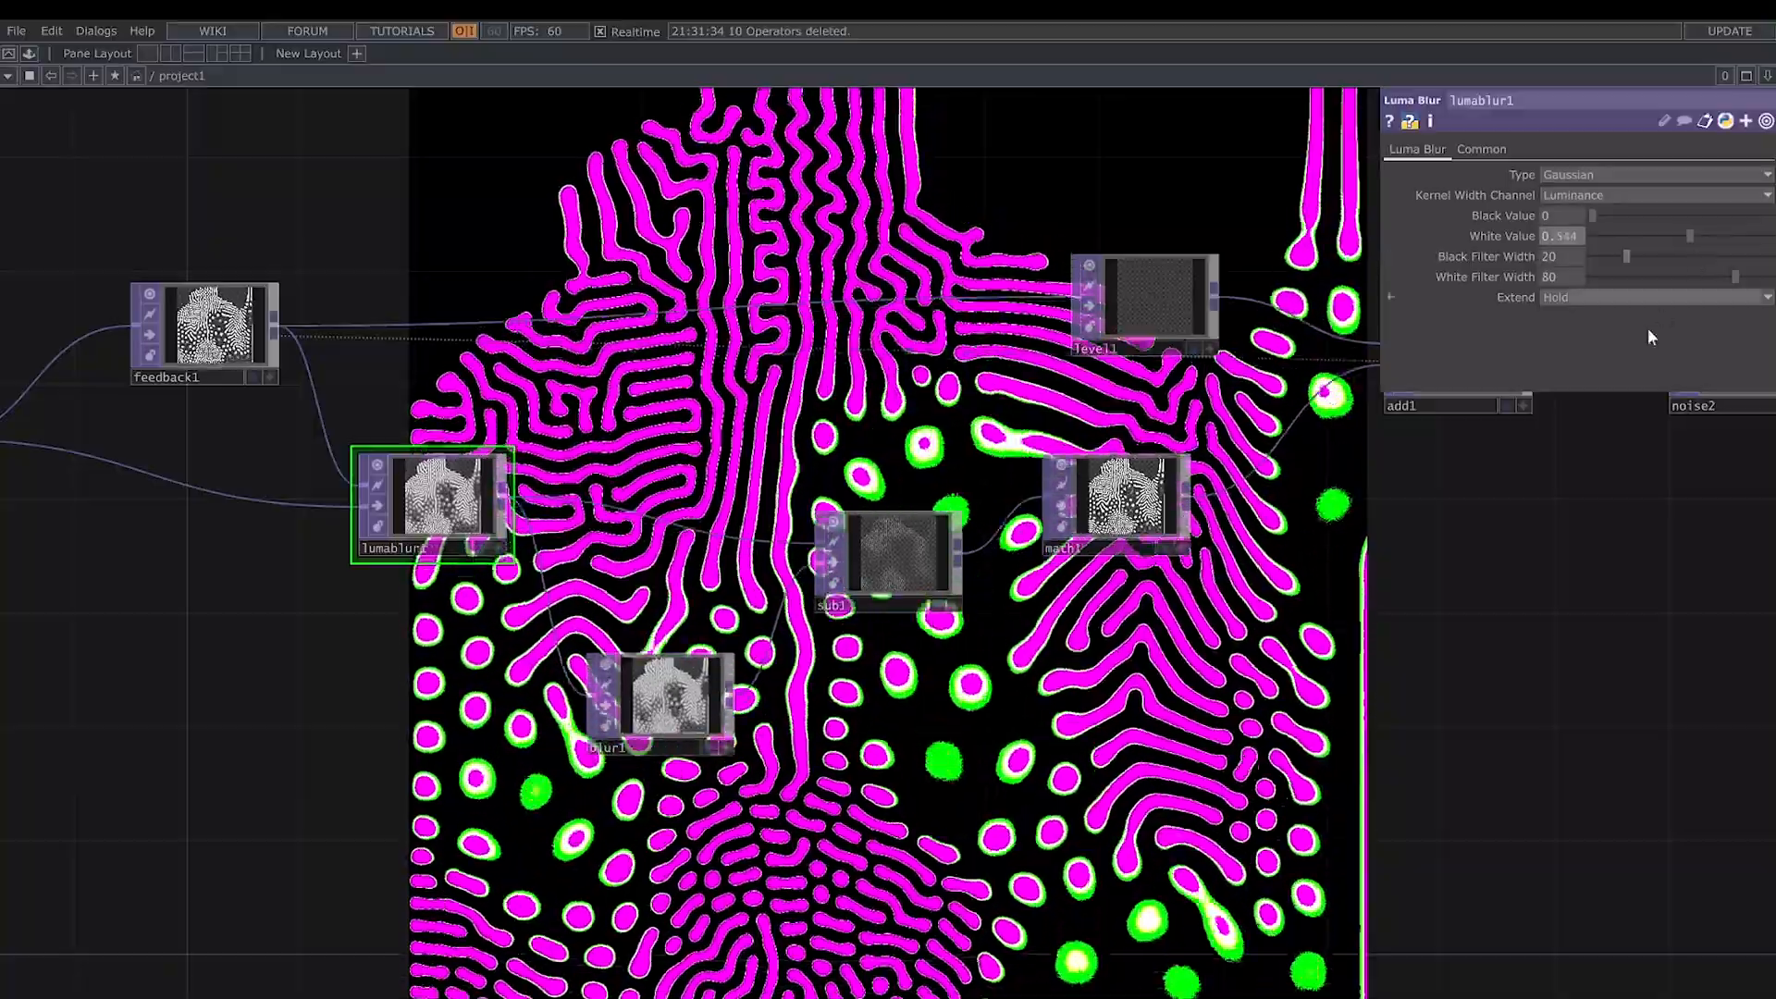
# - Recolor the pattern by setting noise2's Seed to 3372, Period to 2 and Exponent to 0.75
pyautogui.scroll(-3, 1515, 602)
pyautogui.moveTo(1483, 642); pyautogui.dragTo(1345, 661)
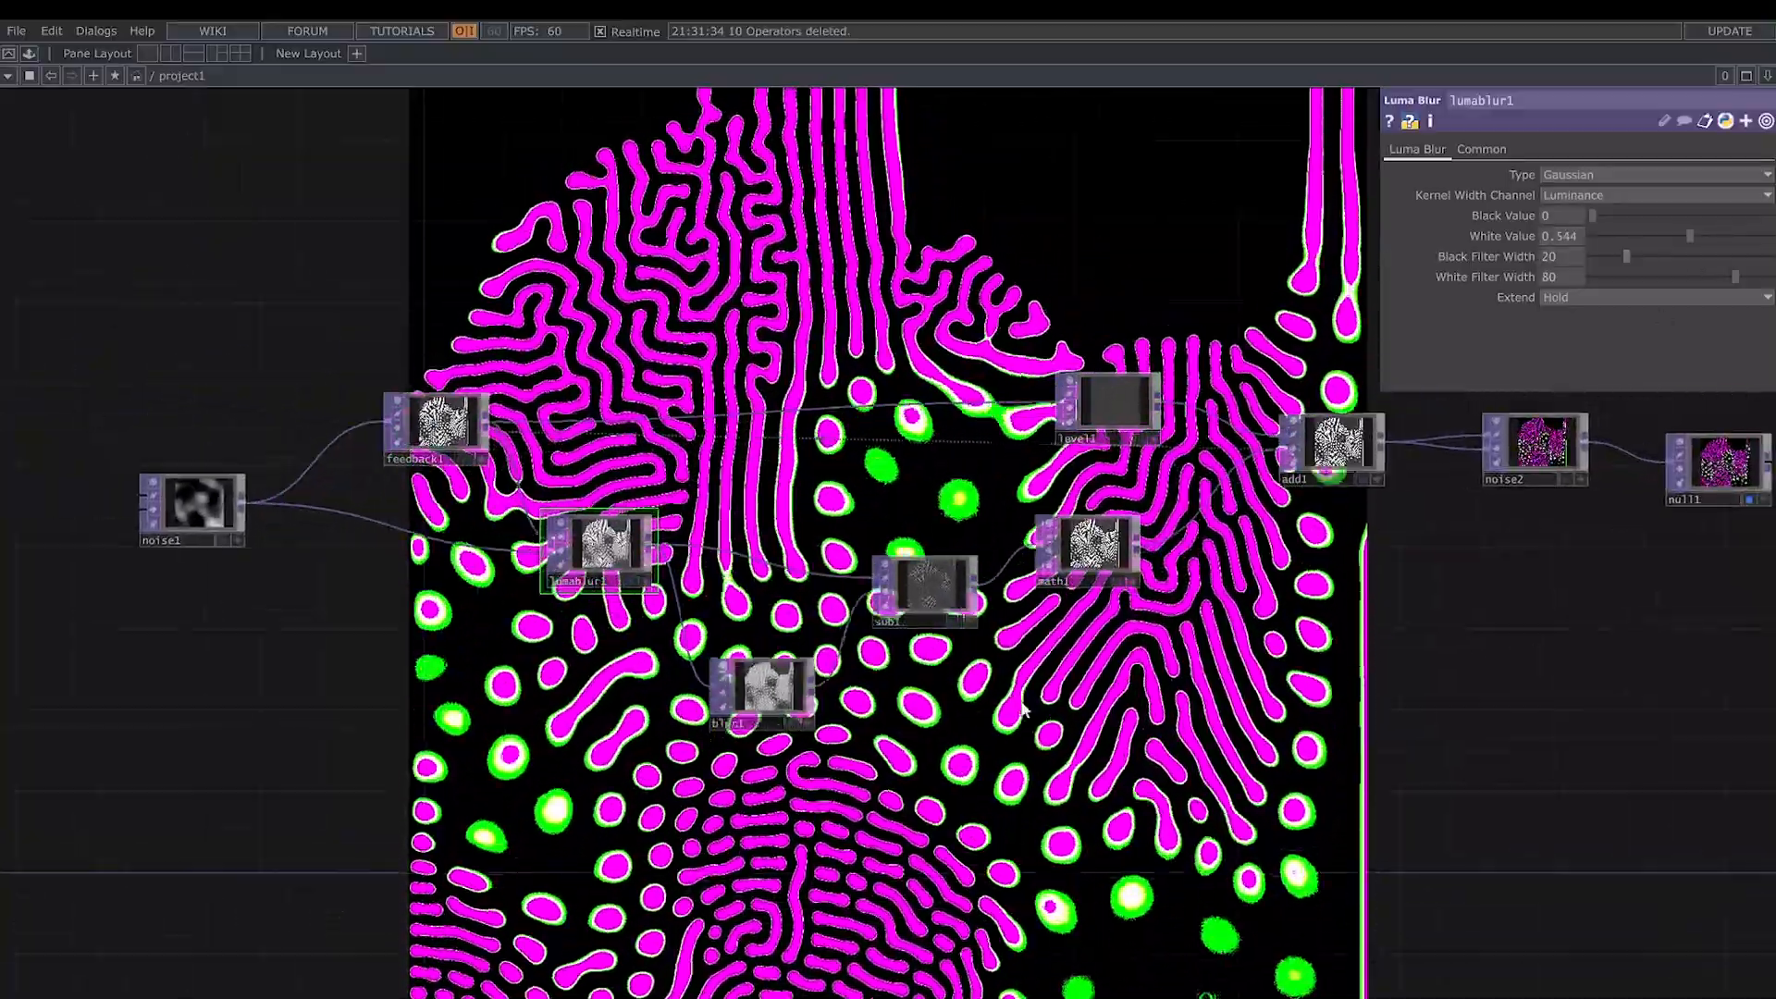
pyautogui.moveTo(1471, 606); pyautogui.dragTo(1039, 611)
pyautogui.click(1111, 454)
pyautogui.moveTo(1281, 603); pyautogui.dragTo(995, 645)
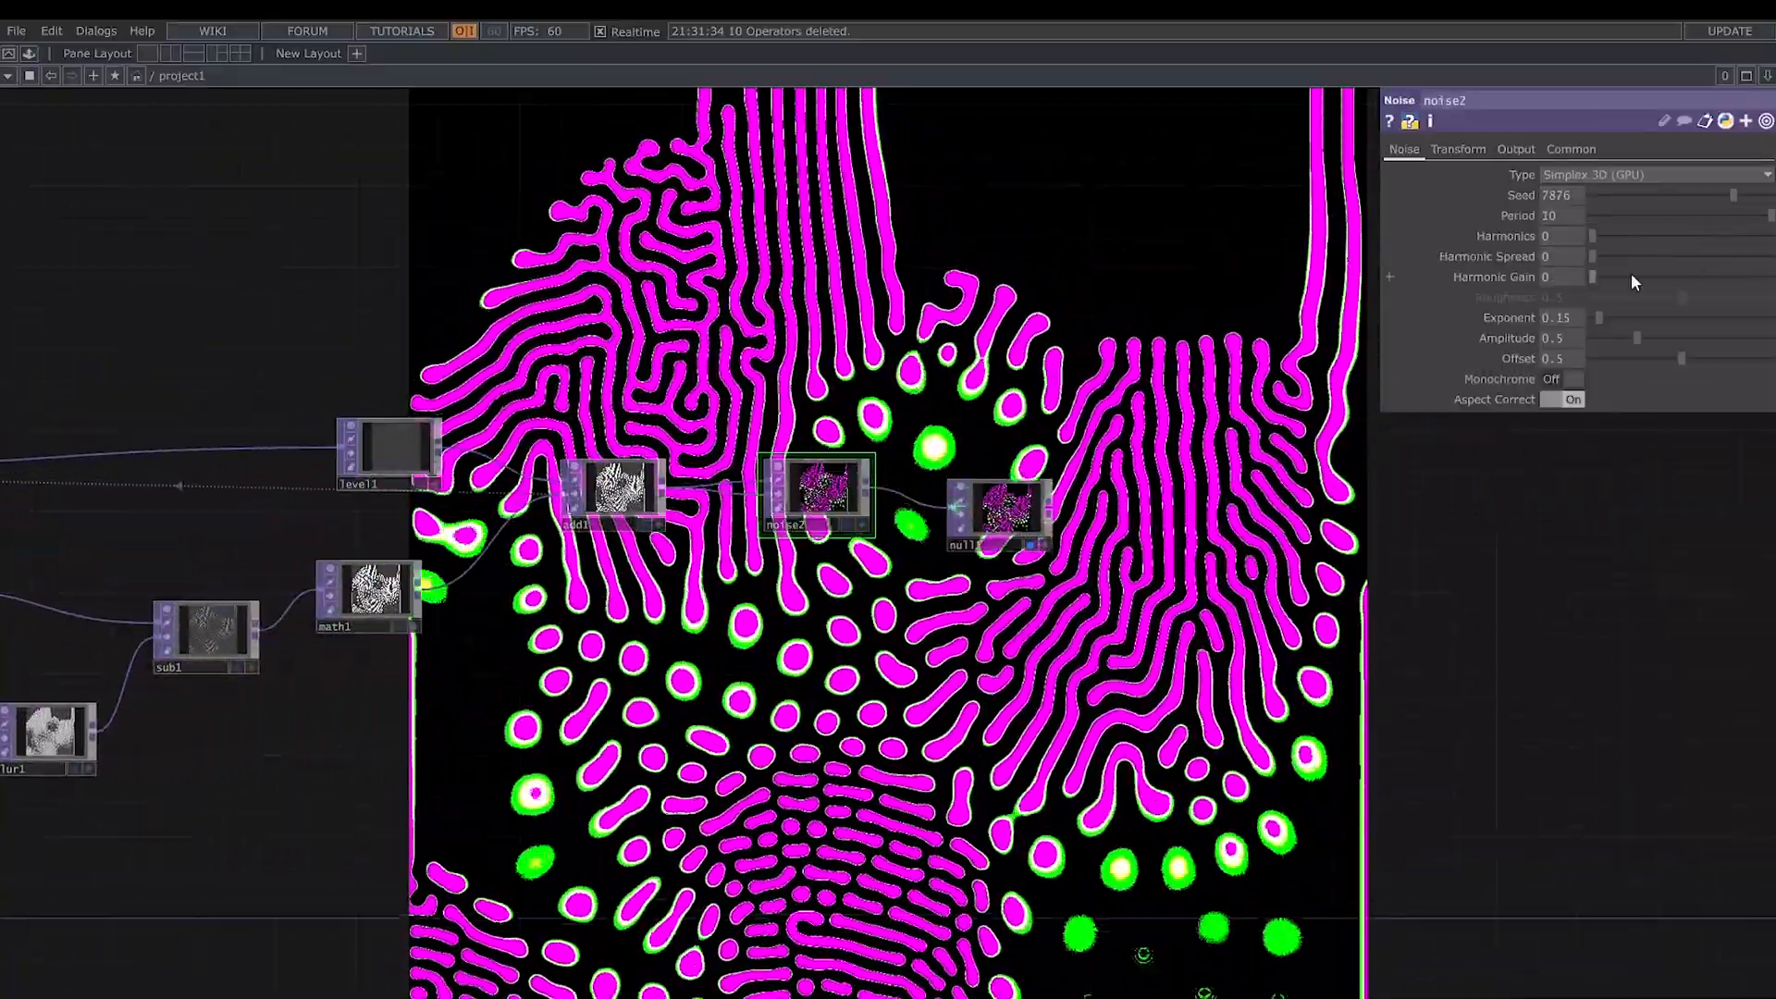
pyautogui.write('3372')
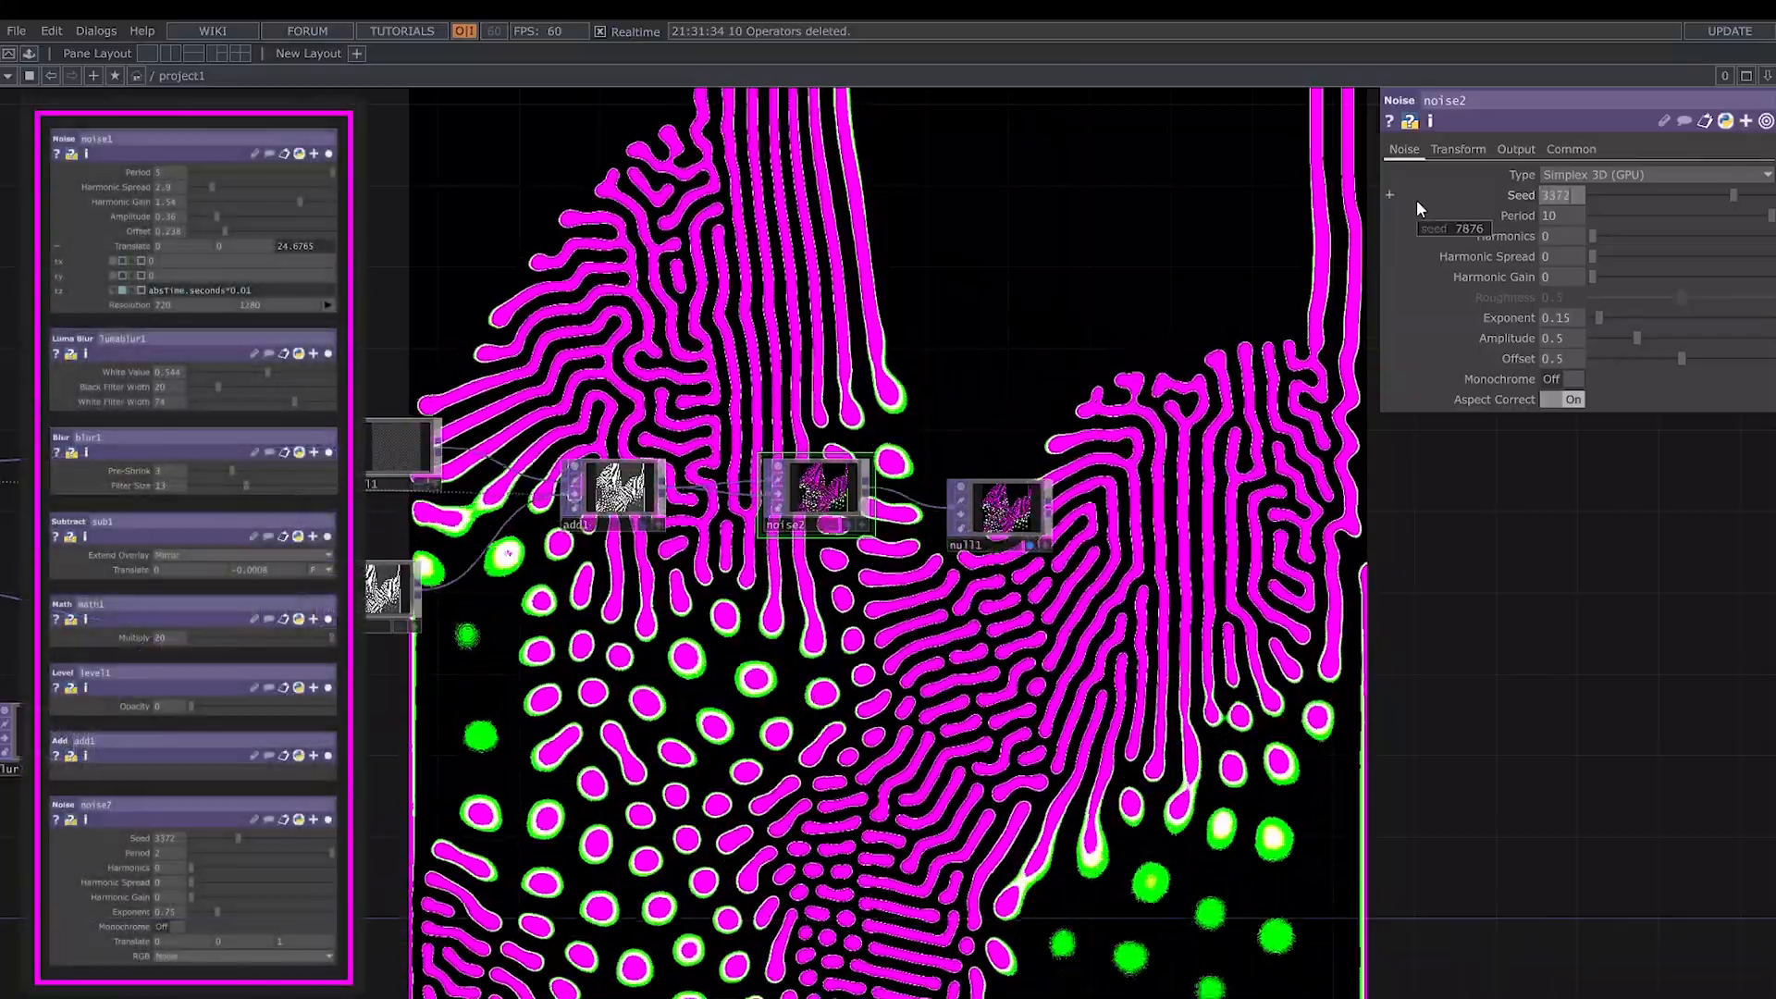
pyautogui.press('Return')
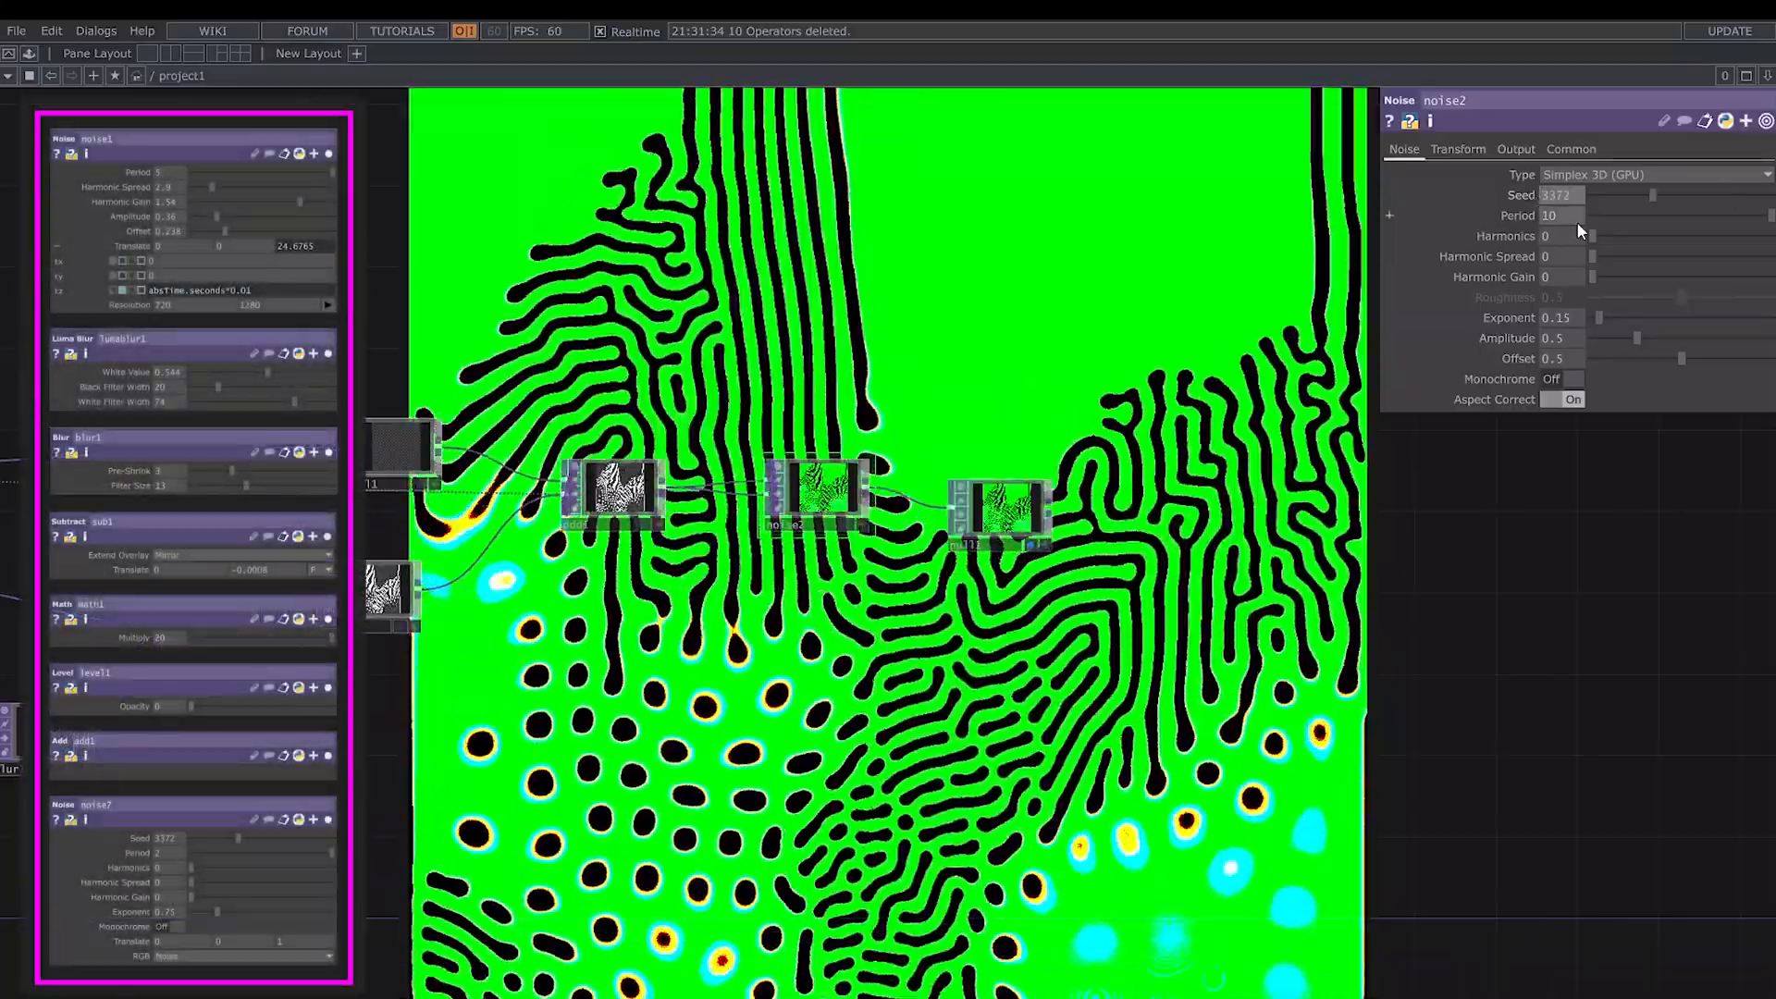
pyautogui.click(1773, 216)
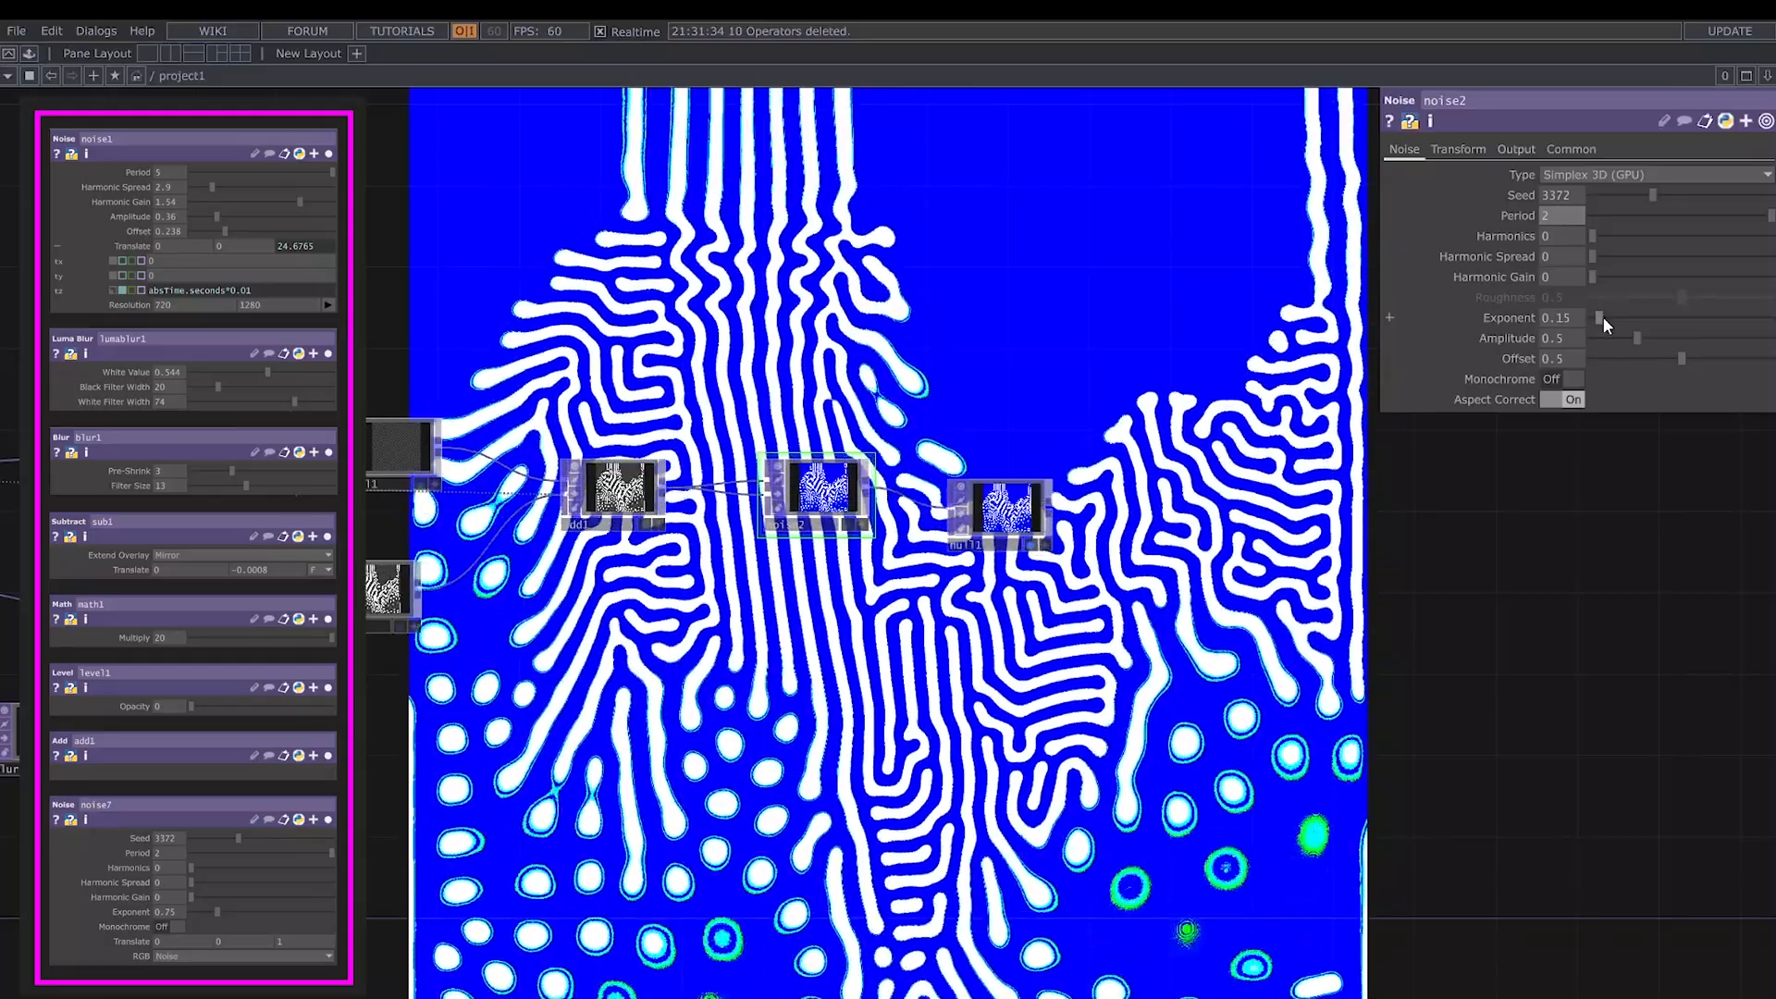
pyautogui.moveTo(1602, 316); pyautogui.dragTo(1632, 317)
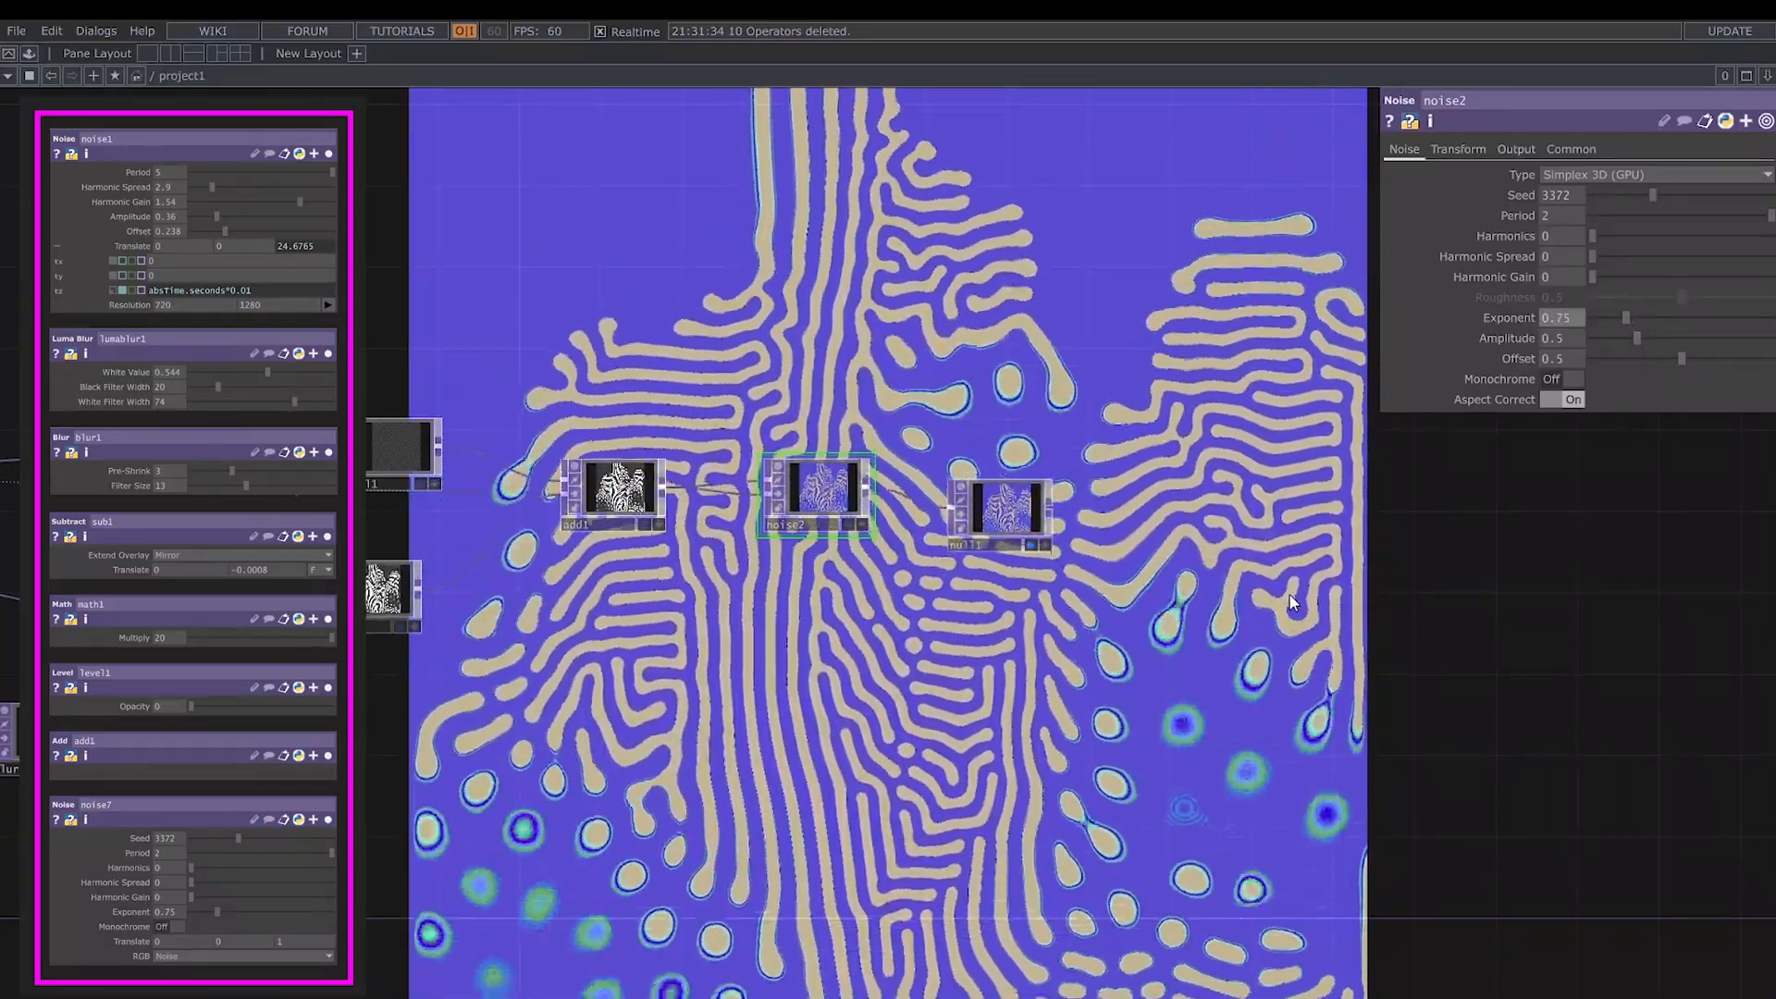
# - Set noise1's Period to 2, Harmonic Spread to 2 and Harmonic Gain to 0.7
pyautogui.scroll(-3, 1280, 592)
pyautogui.moveTo(1082, 853); pyautogui.dragTo(1297, 965)
pyautogui.moveTo(977, 588); pyautogui.dragTo(1096, 928)
pyautogui.moveTo(1067, 769); pyautogui.dragTo(979, 450)
pyautogui.moveTo(1035, 839); pyautogui.dragTo(1021, 701)
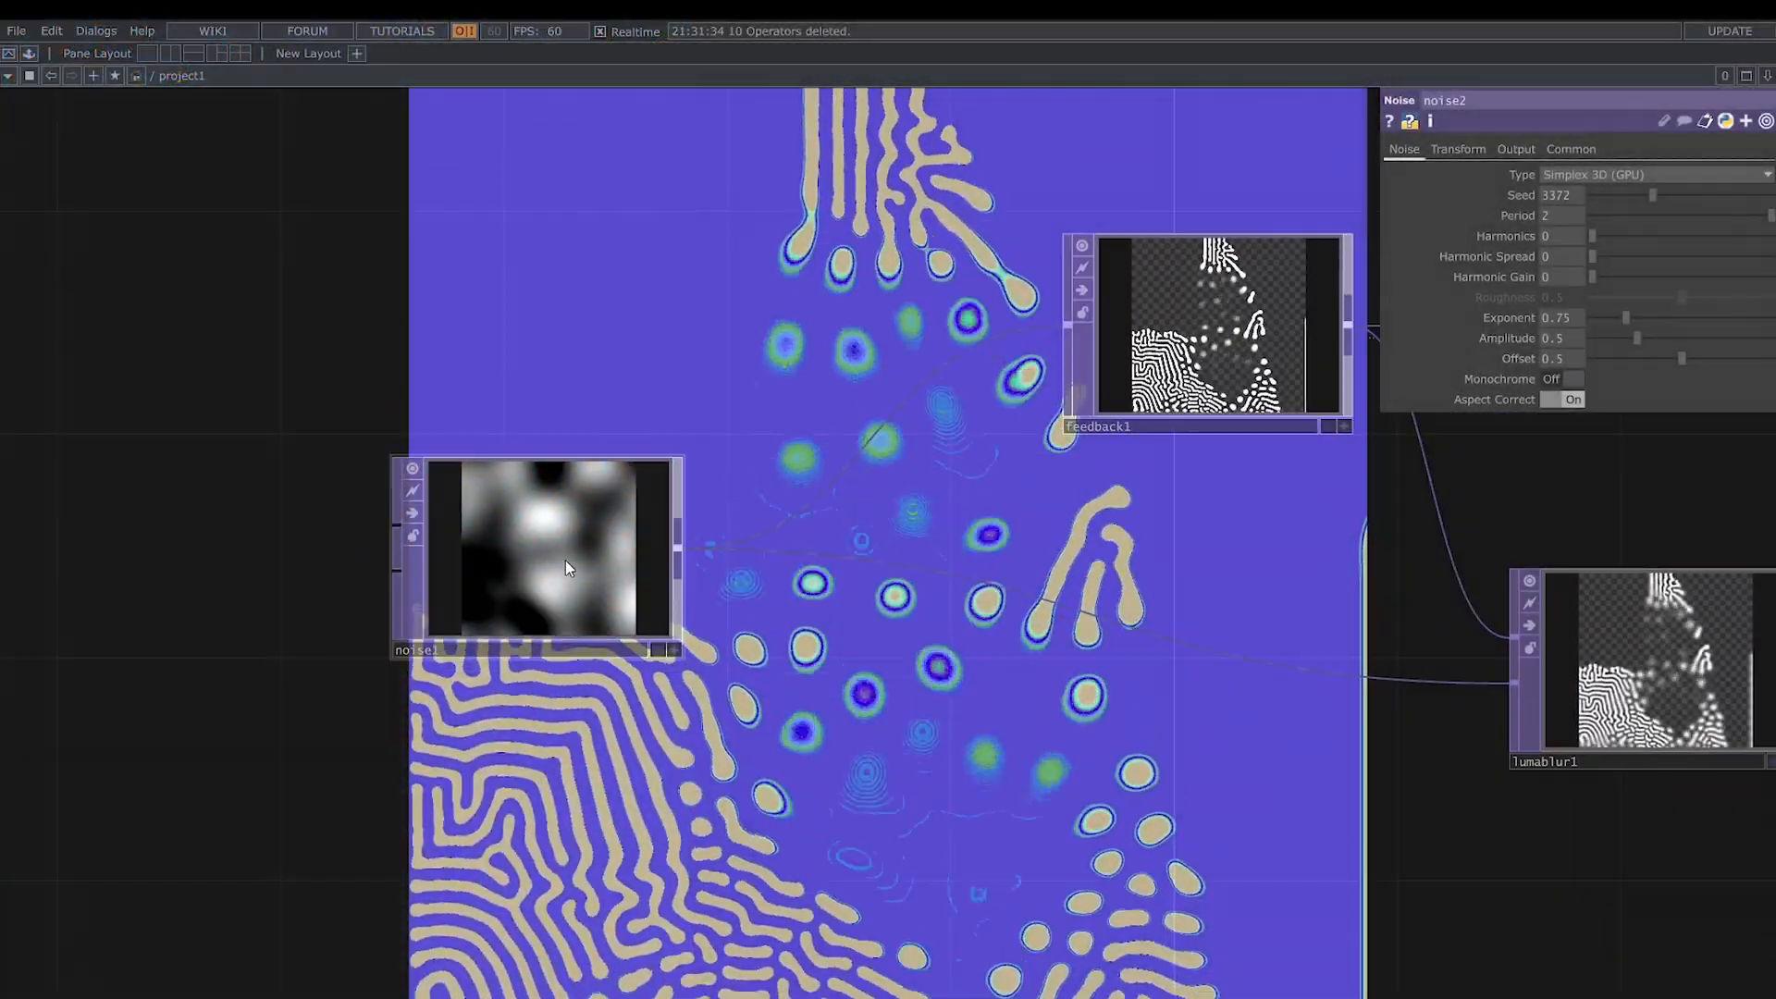
pyautogui.click(1458, 149)
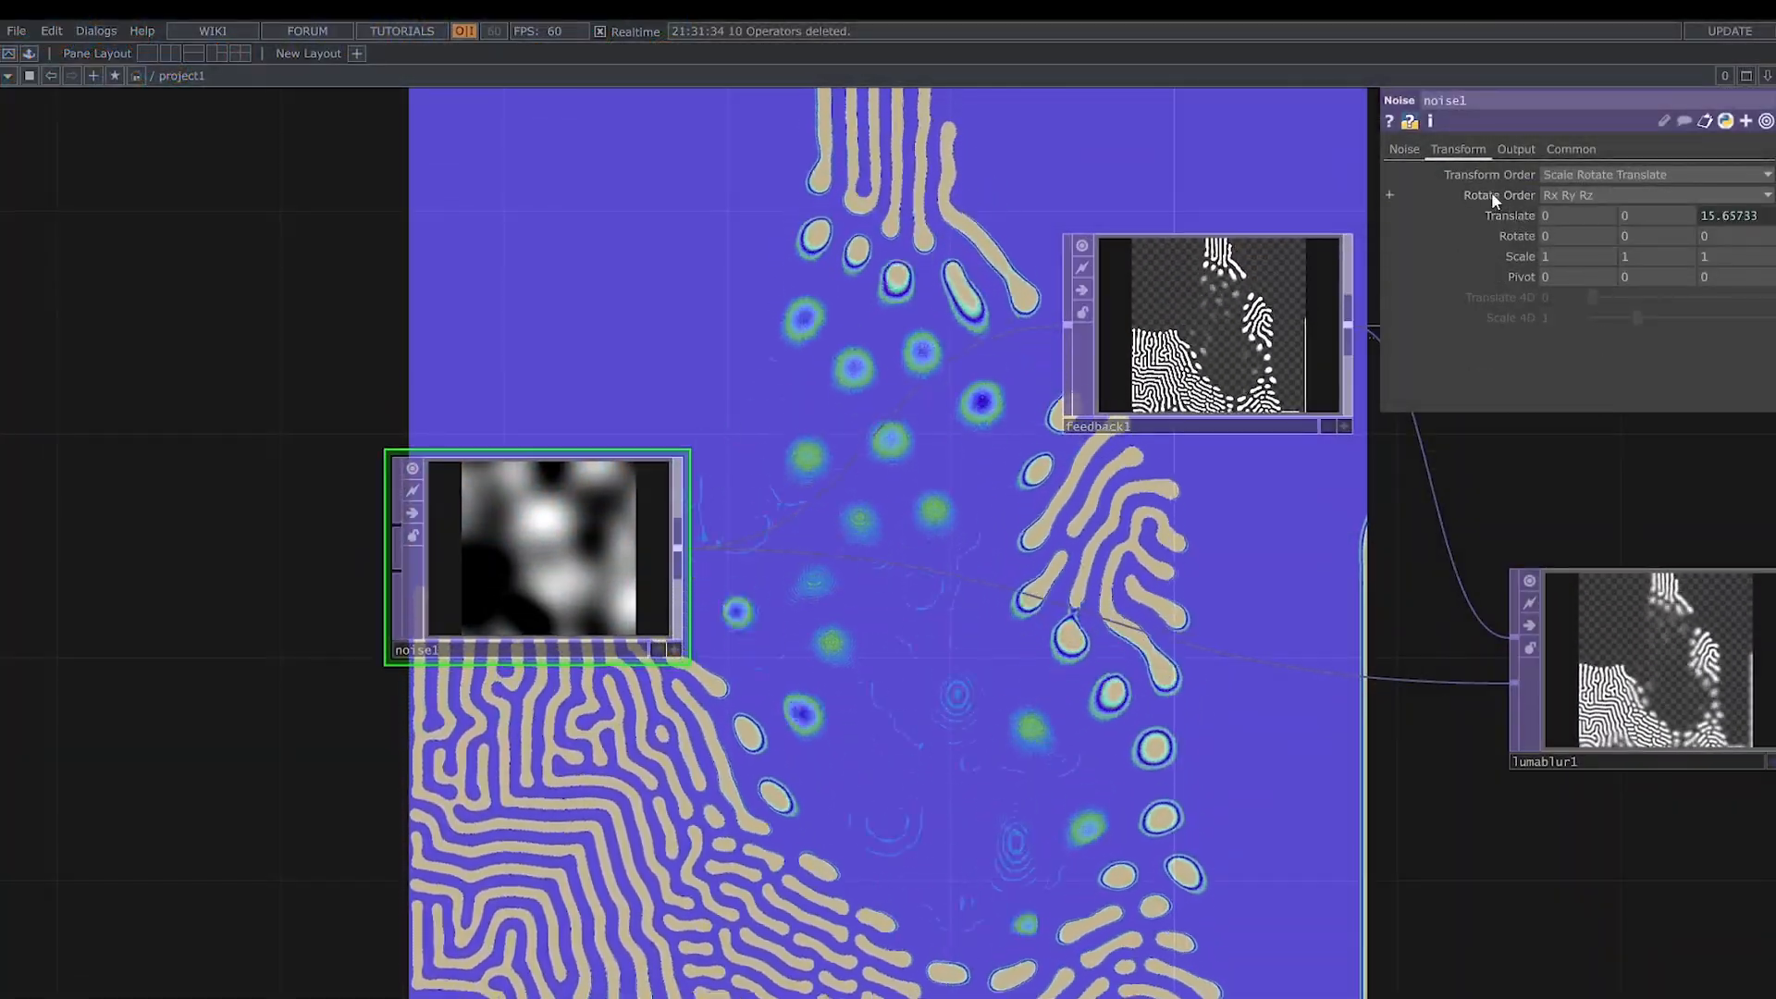
pyautogui.click(1406, 149)
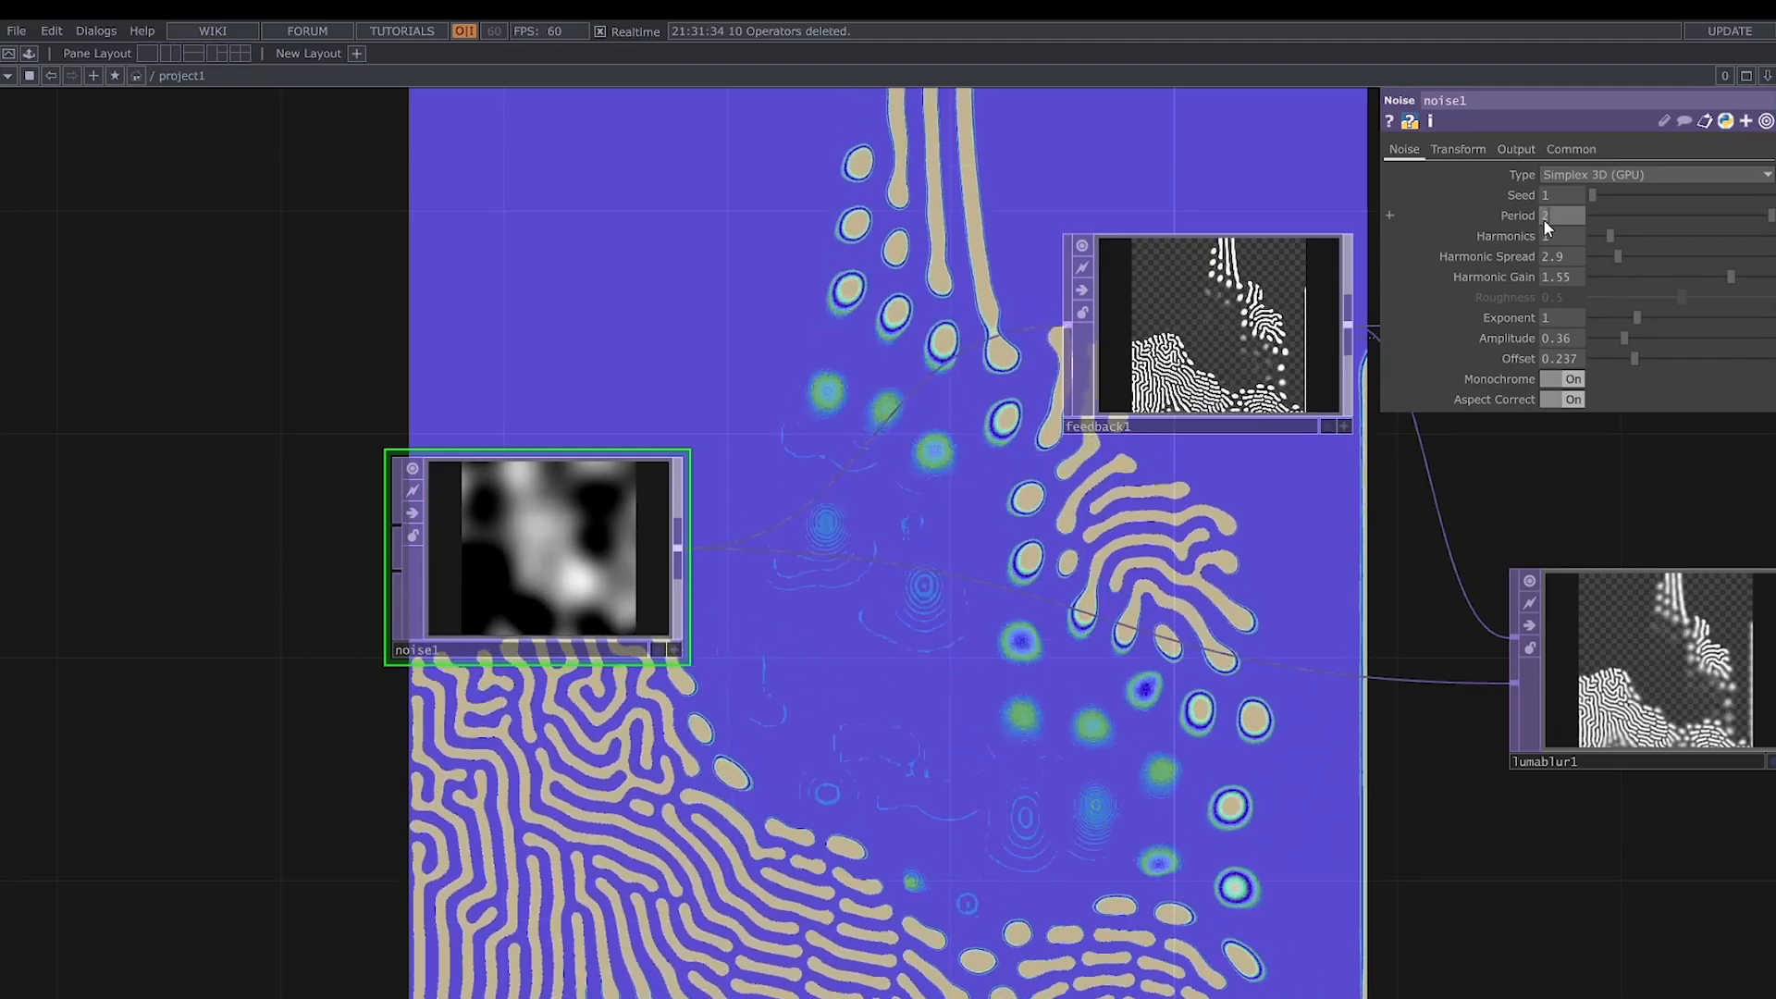
pyautogui.click(1543, 216)
pyautogui.write('2')
pyautogui.press('Return')
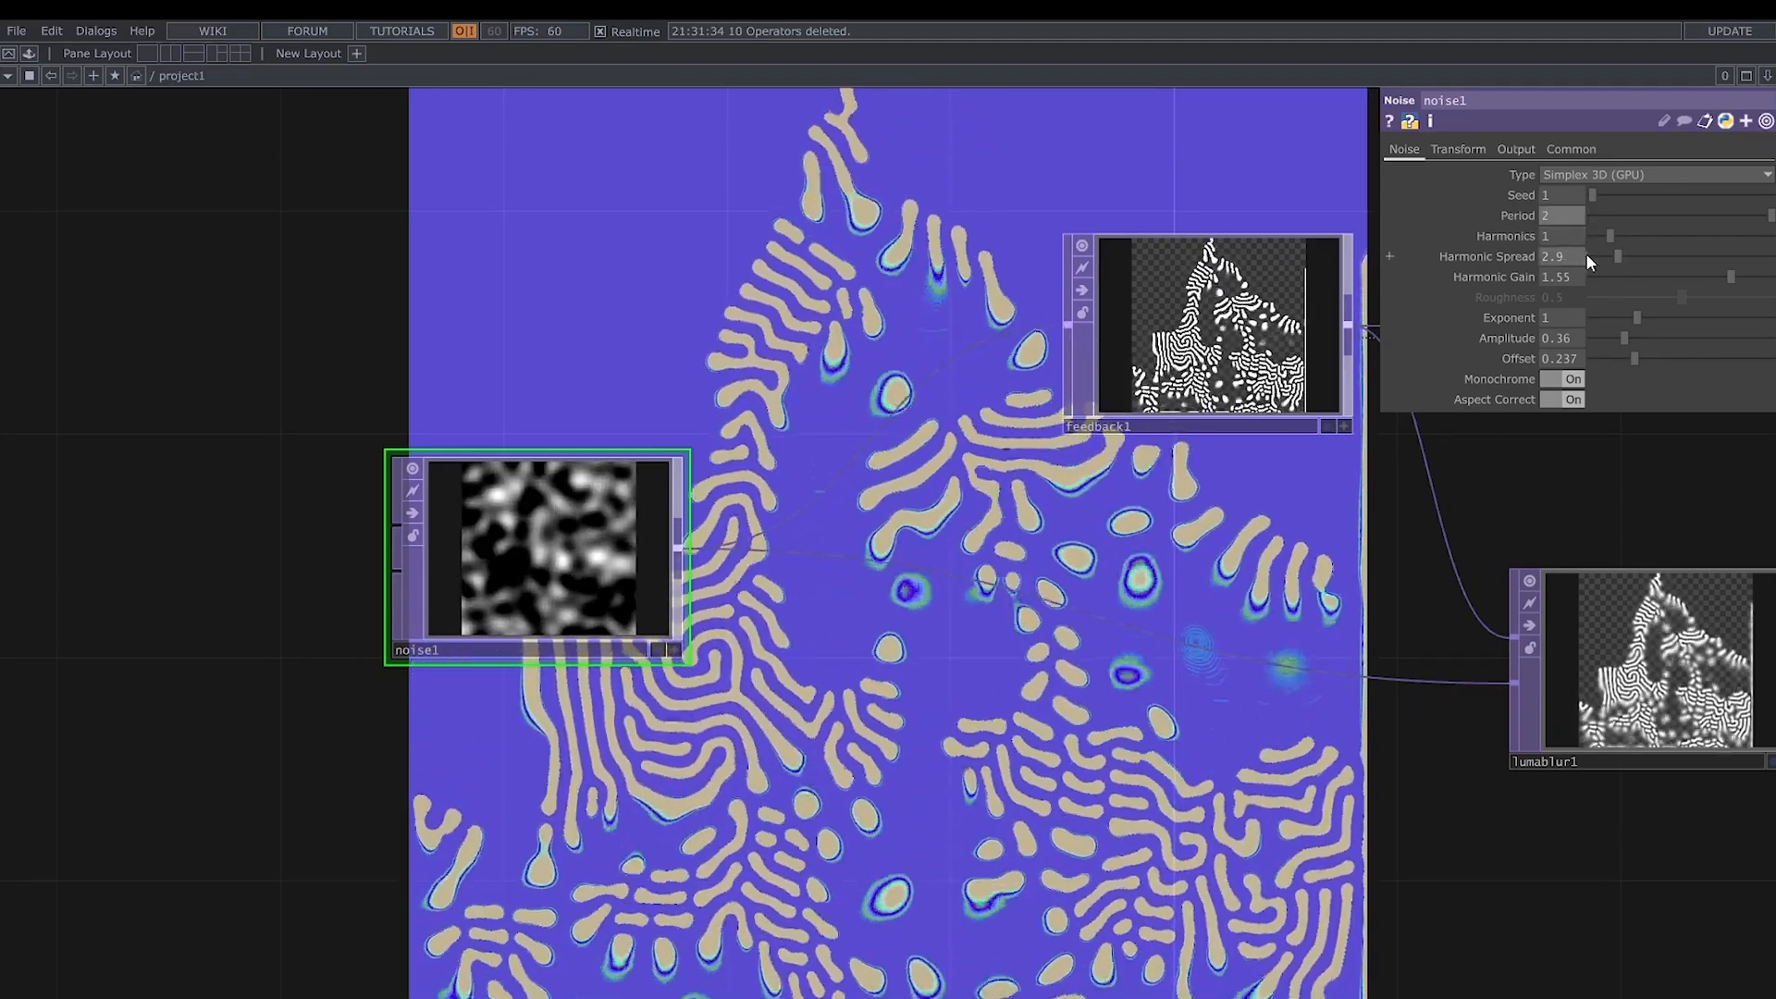
pyautogui.moveTo(1617, 256); pyautogui.dragTo(1609, 258)
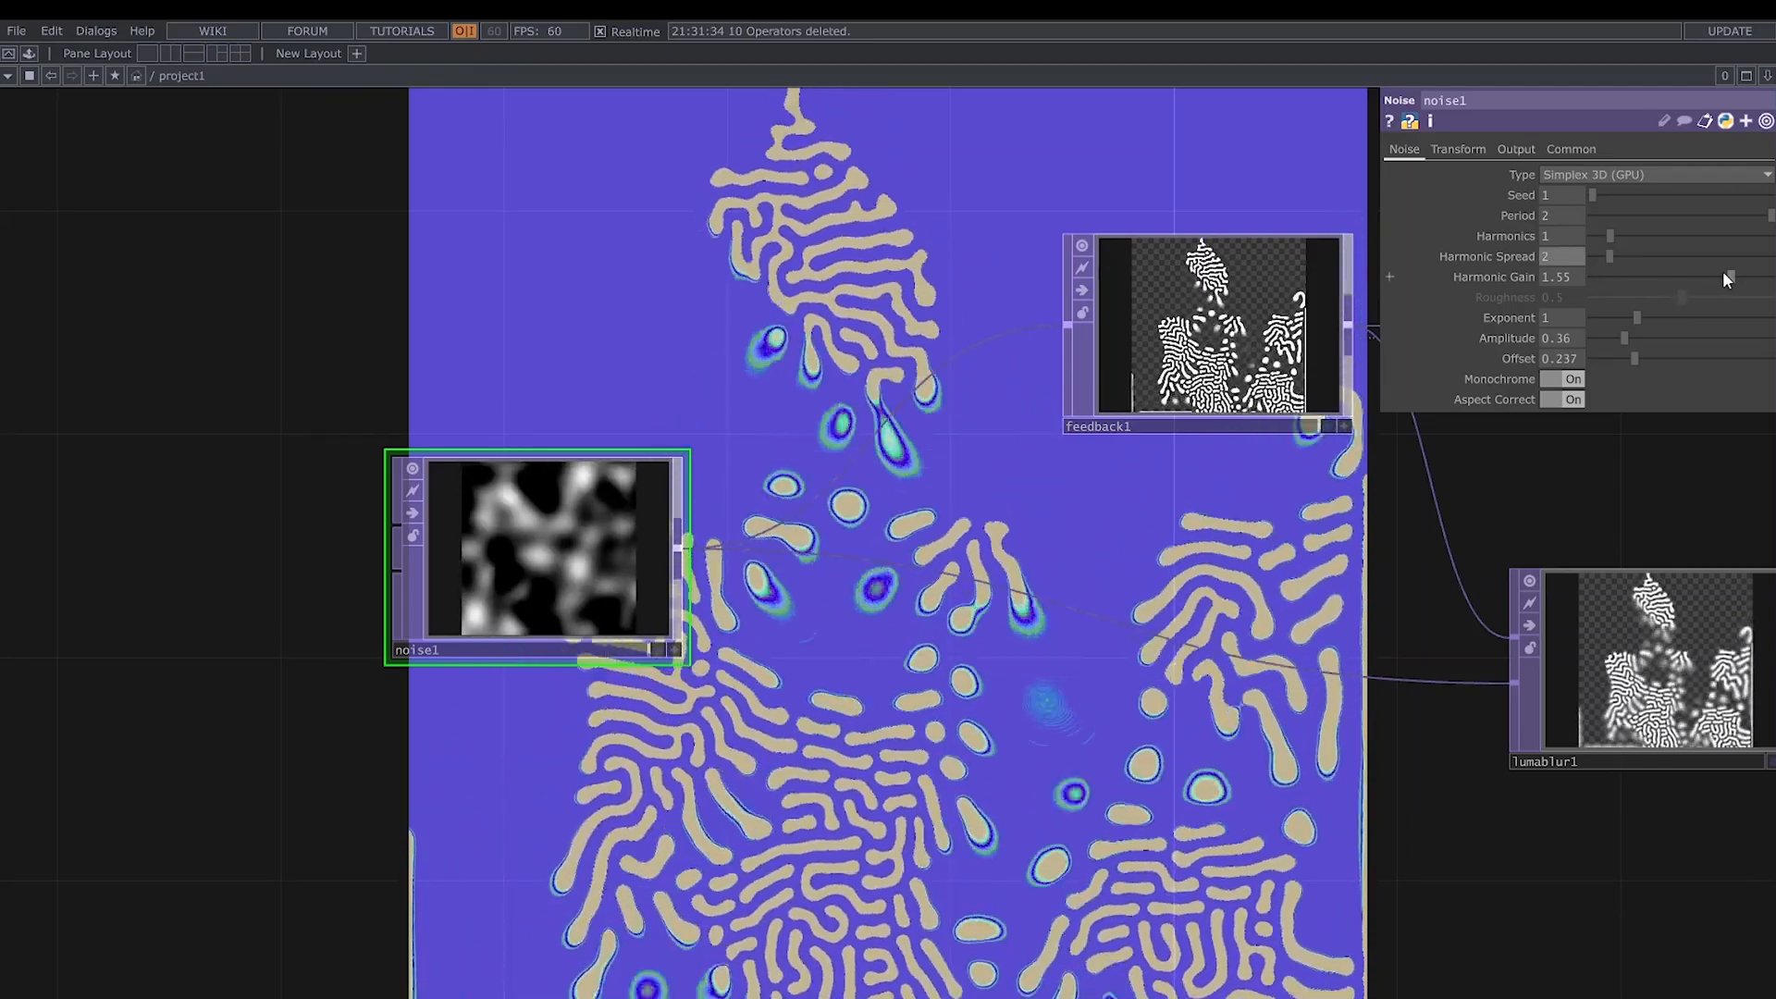
pyautogui.moveTo(1722, 273); pyautogui.dragTo(1658, 286)
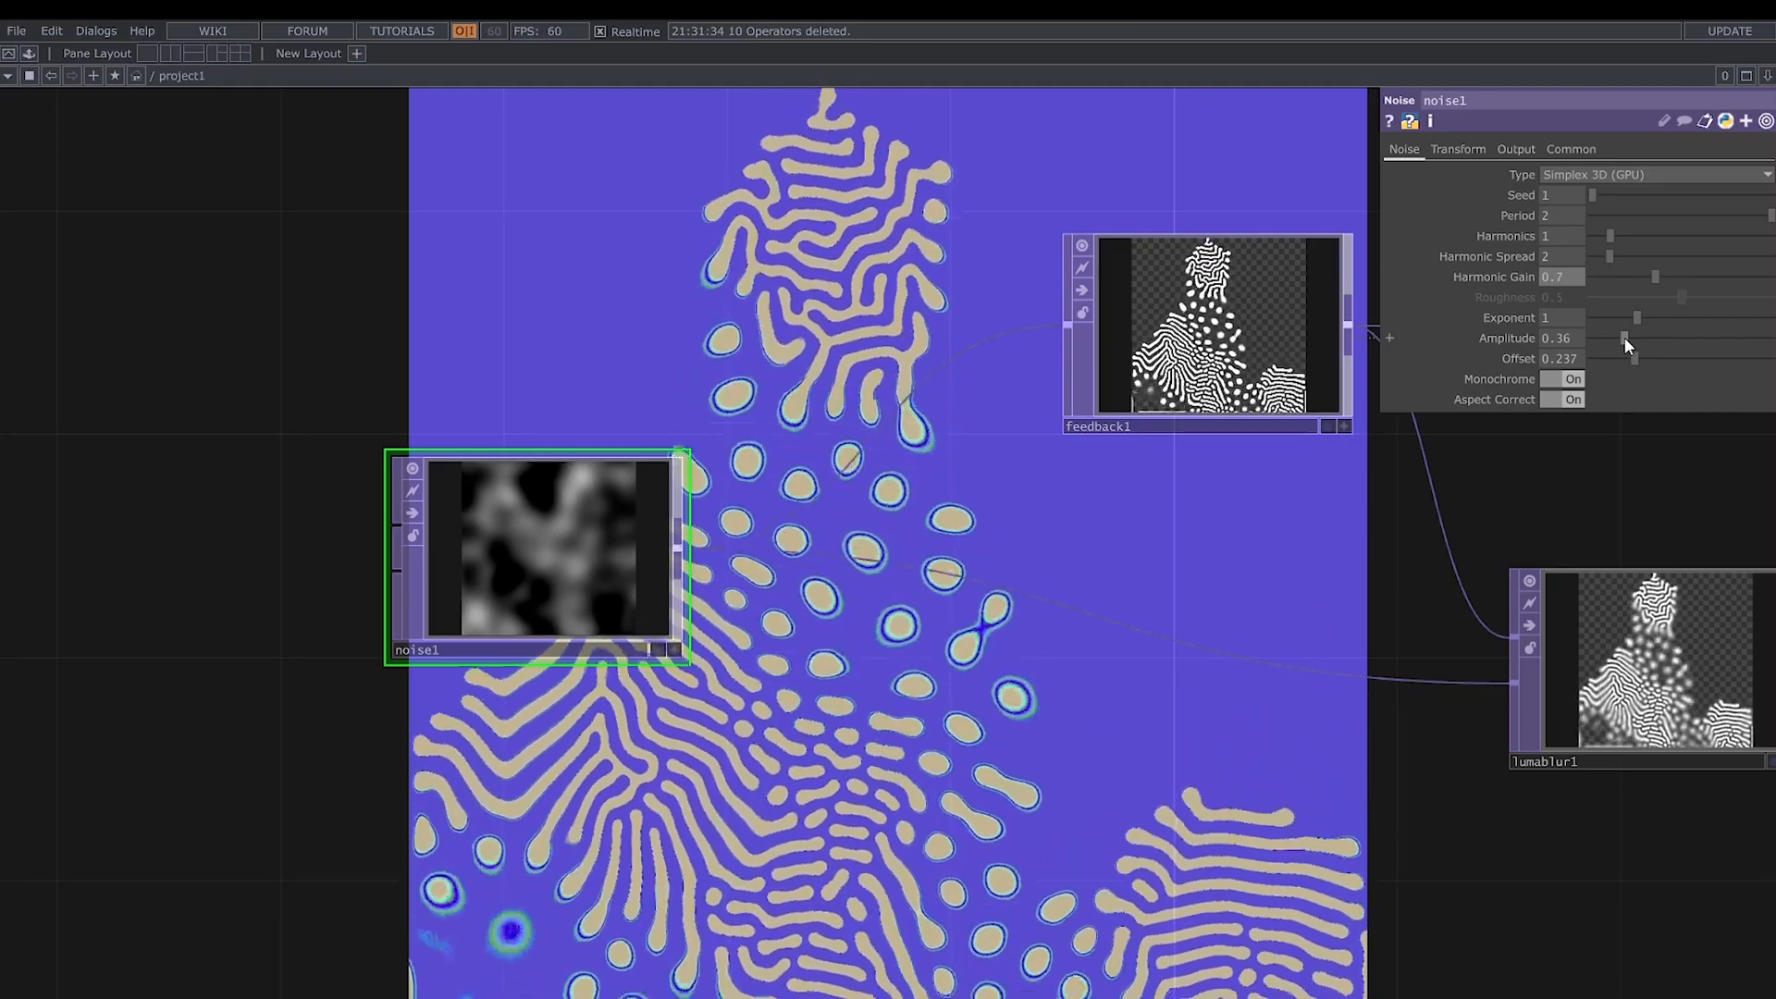
# - Set noise1's Amplitude to 0.45 and Offset to 0.5
pyautogui.moveTo(1626, 339); pyautogui.dragTo(1688, 354)
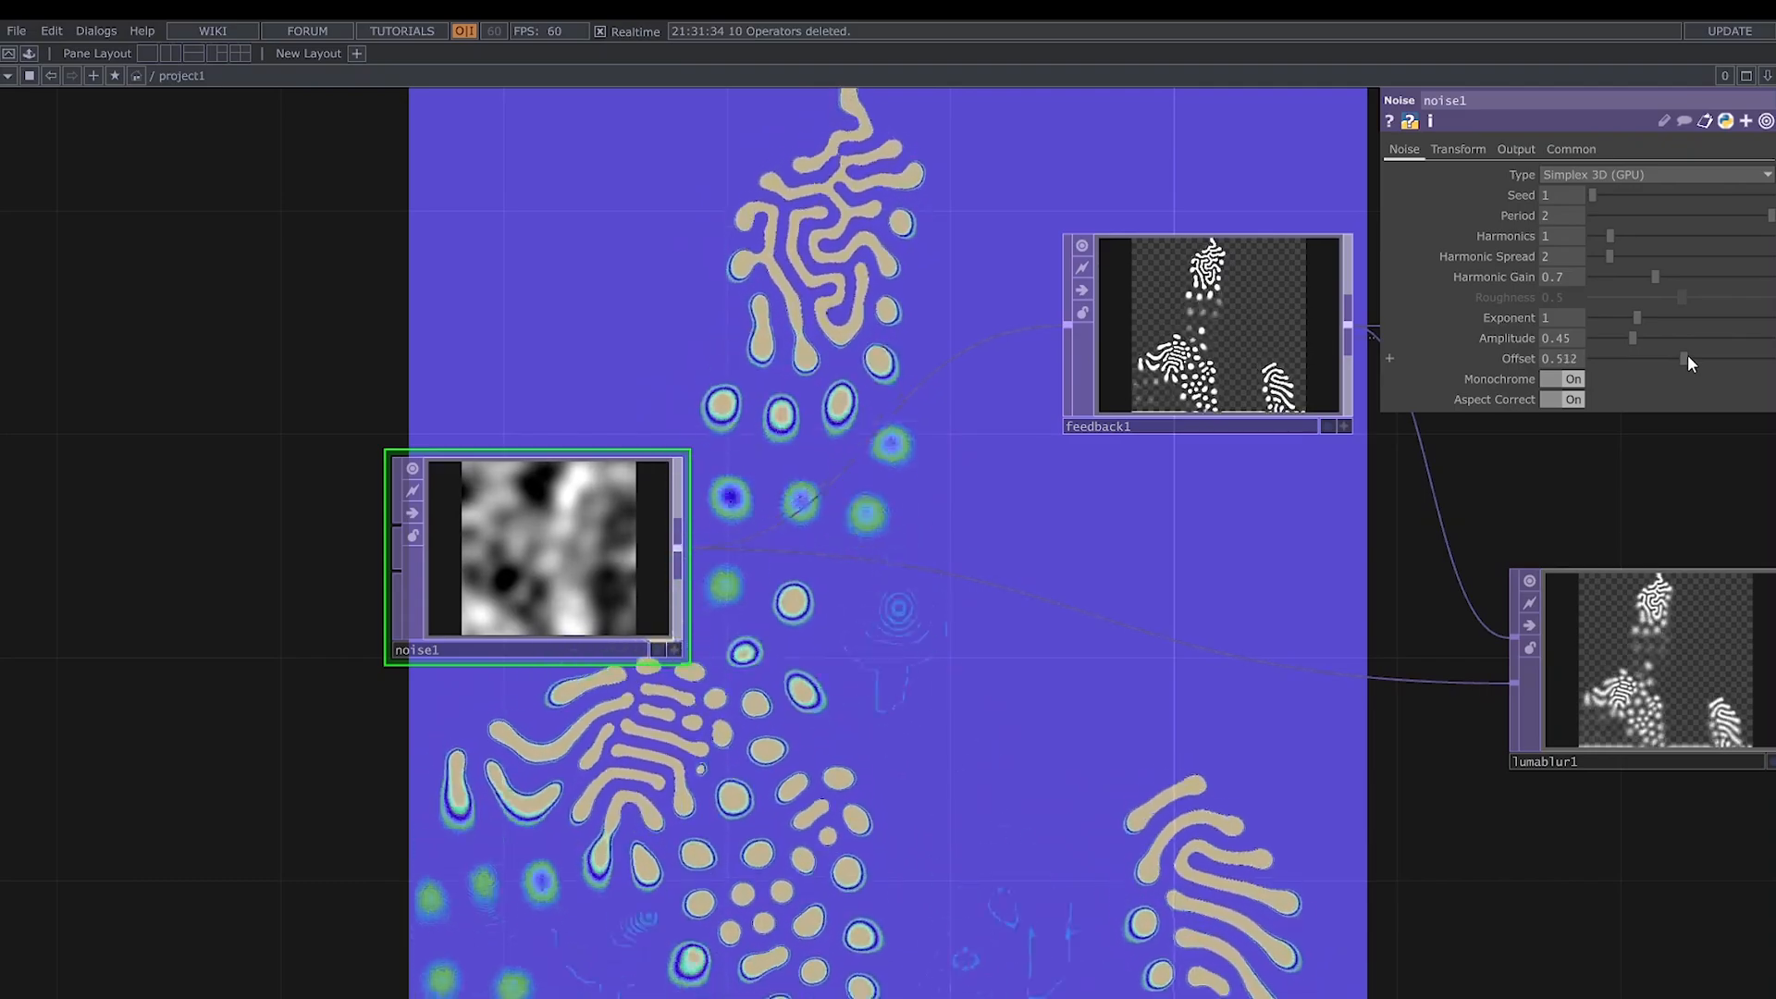
pyautogui.click(1561, 362)
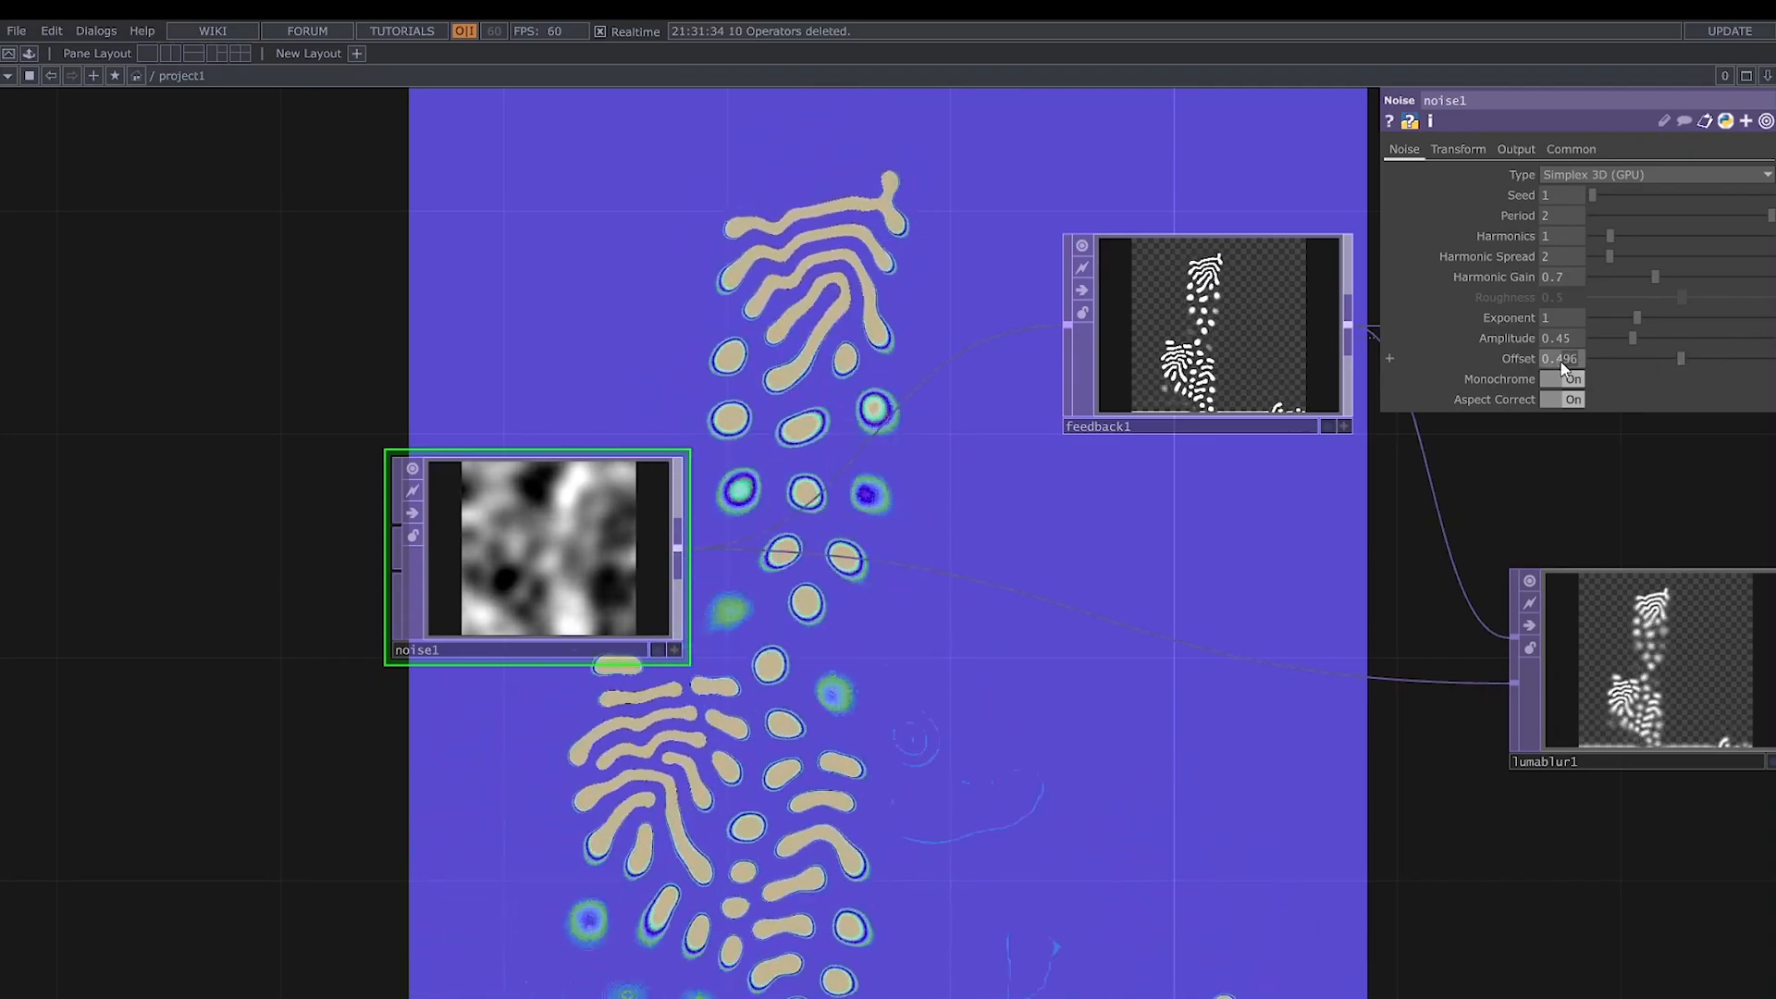
pyautogui.write('0.5')
pyautogui.press('Return')
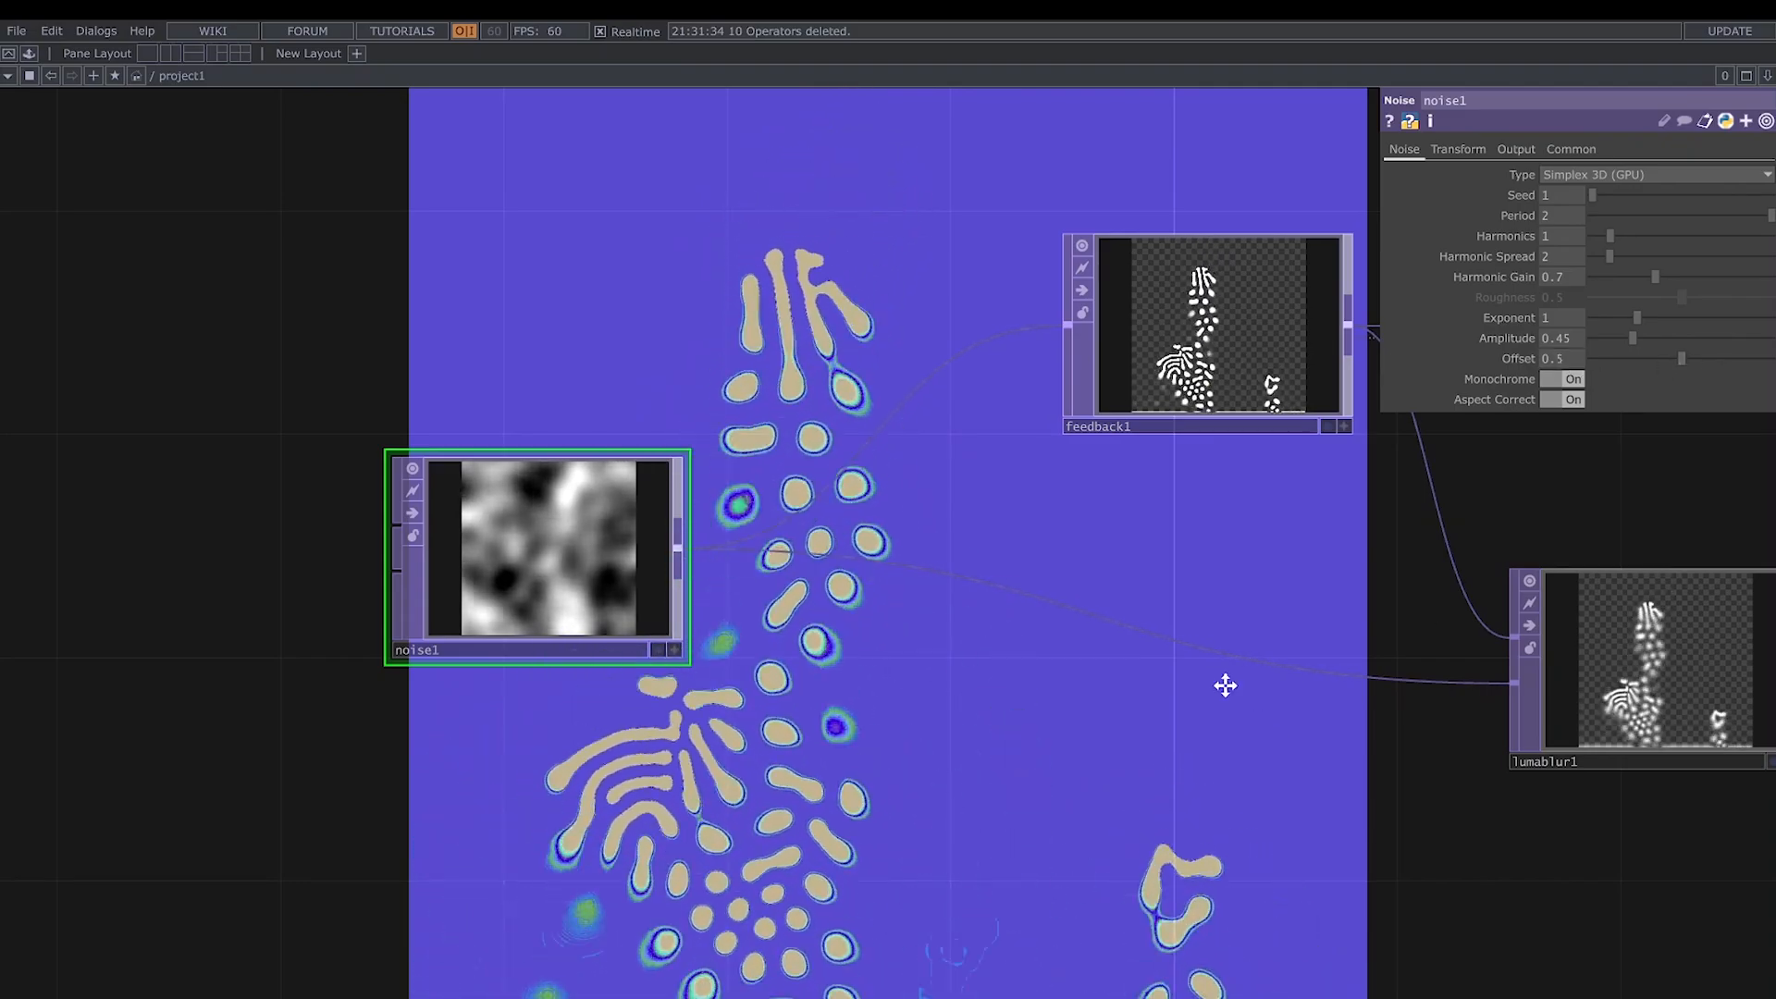
# - Speed up noise1's animation by setting its Z translate expression to absTime.seconds*0.2
pyautogui.moveTo(1225, 686); pyautogui.dragTo(930, 686)
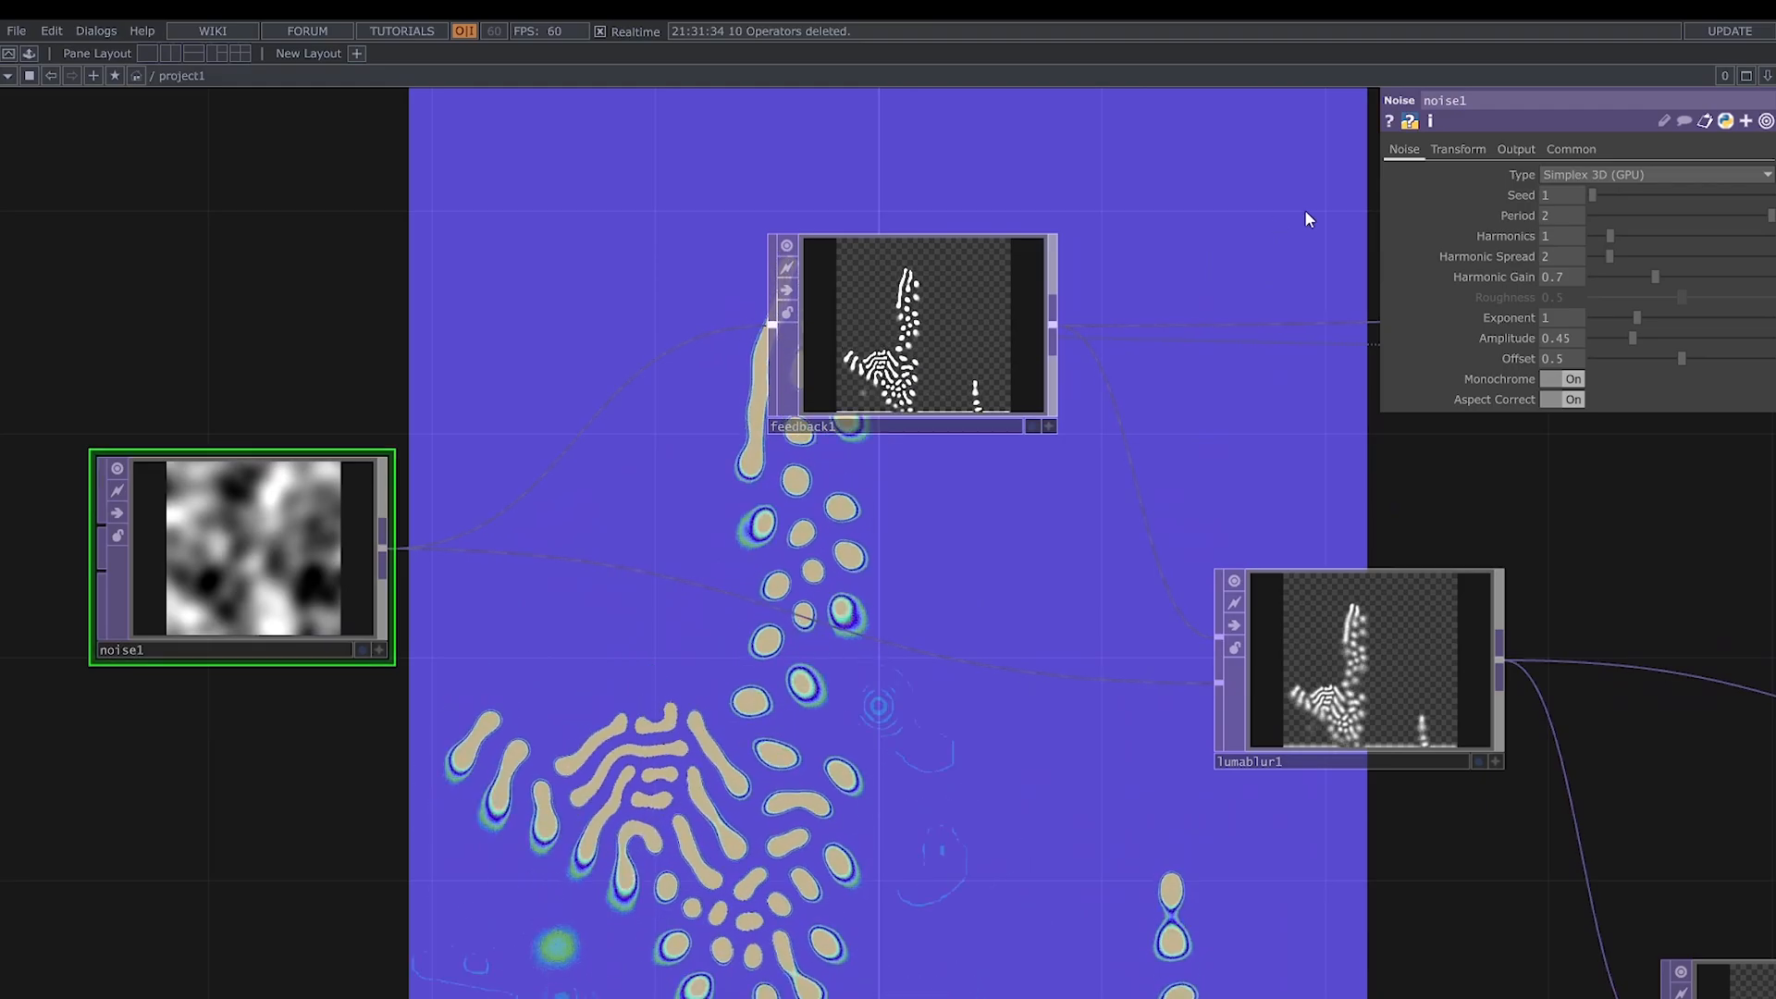
pyautogui.click(1458, 149)
pyautogui.click(1745, 218)
pyautogui.click(1690, 275)
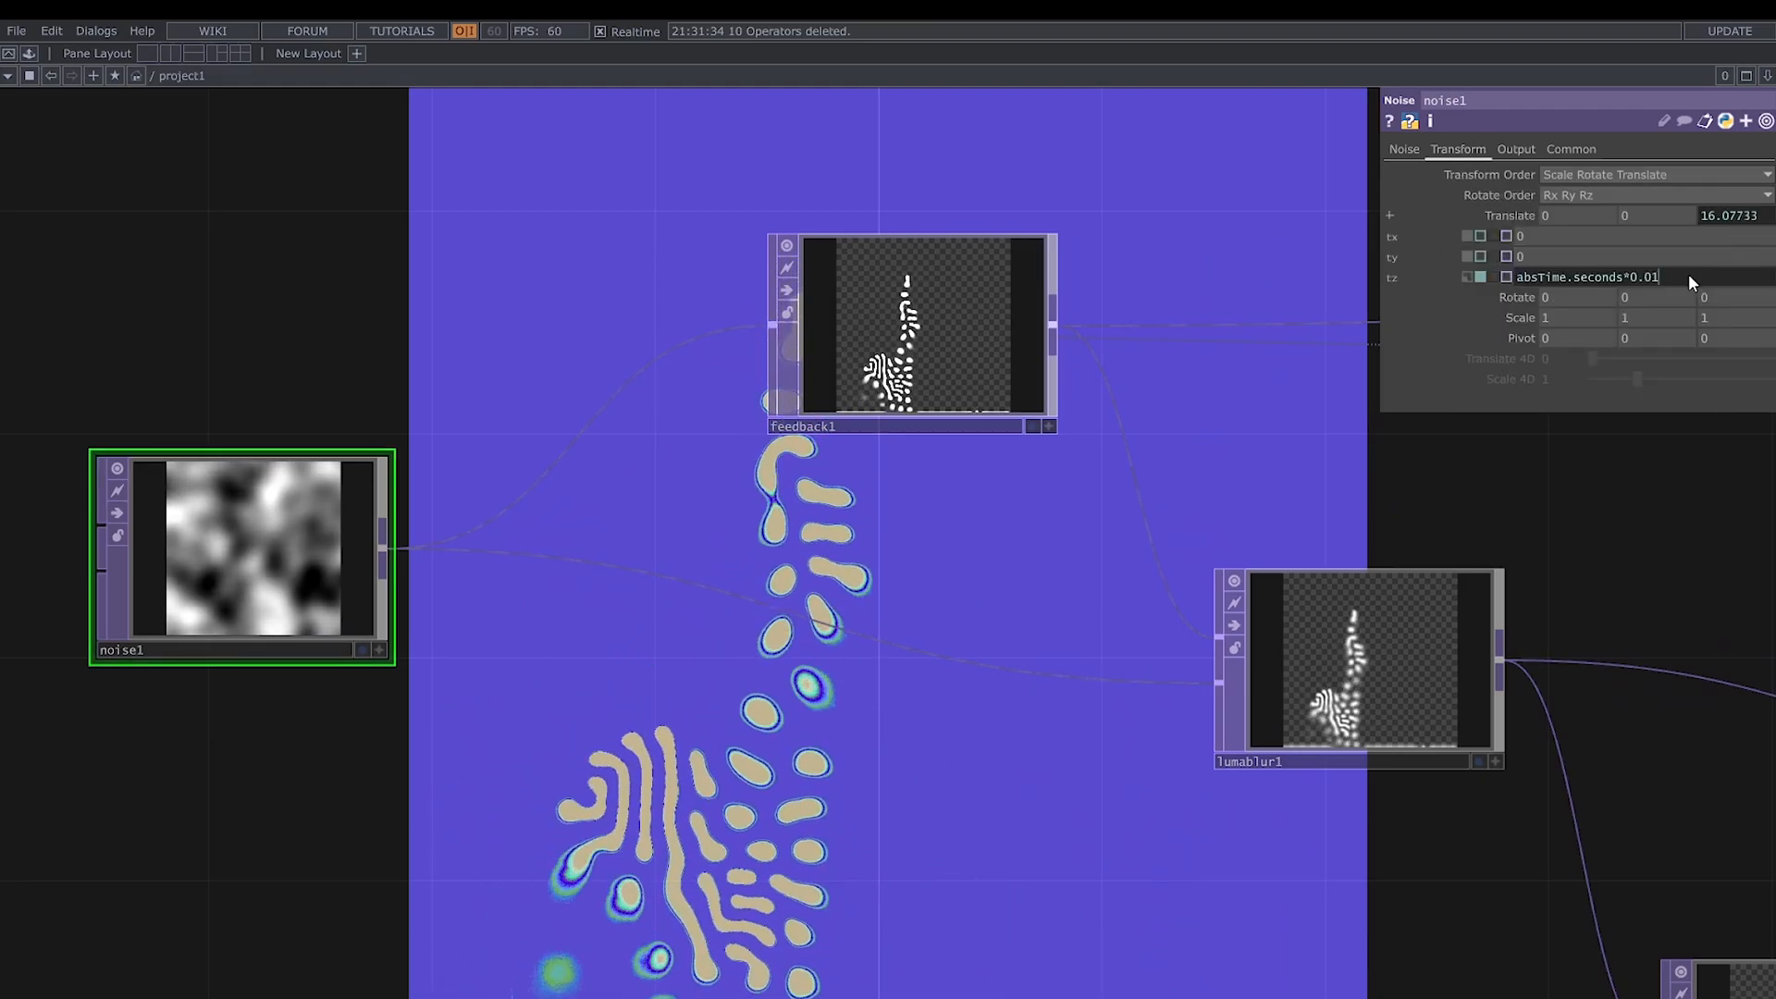
pyautogui.press('BackSpace')
pyautogui.press('BackSpace')
pyautogui.write('2')
pyautogui.press('Return')
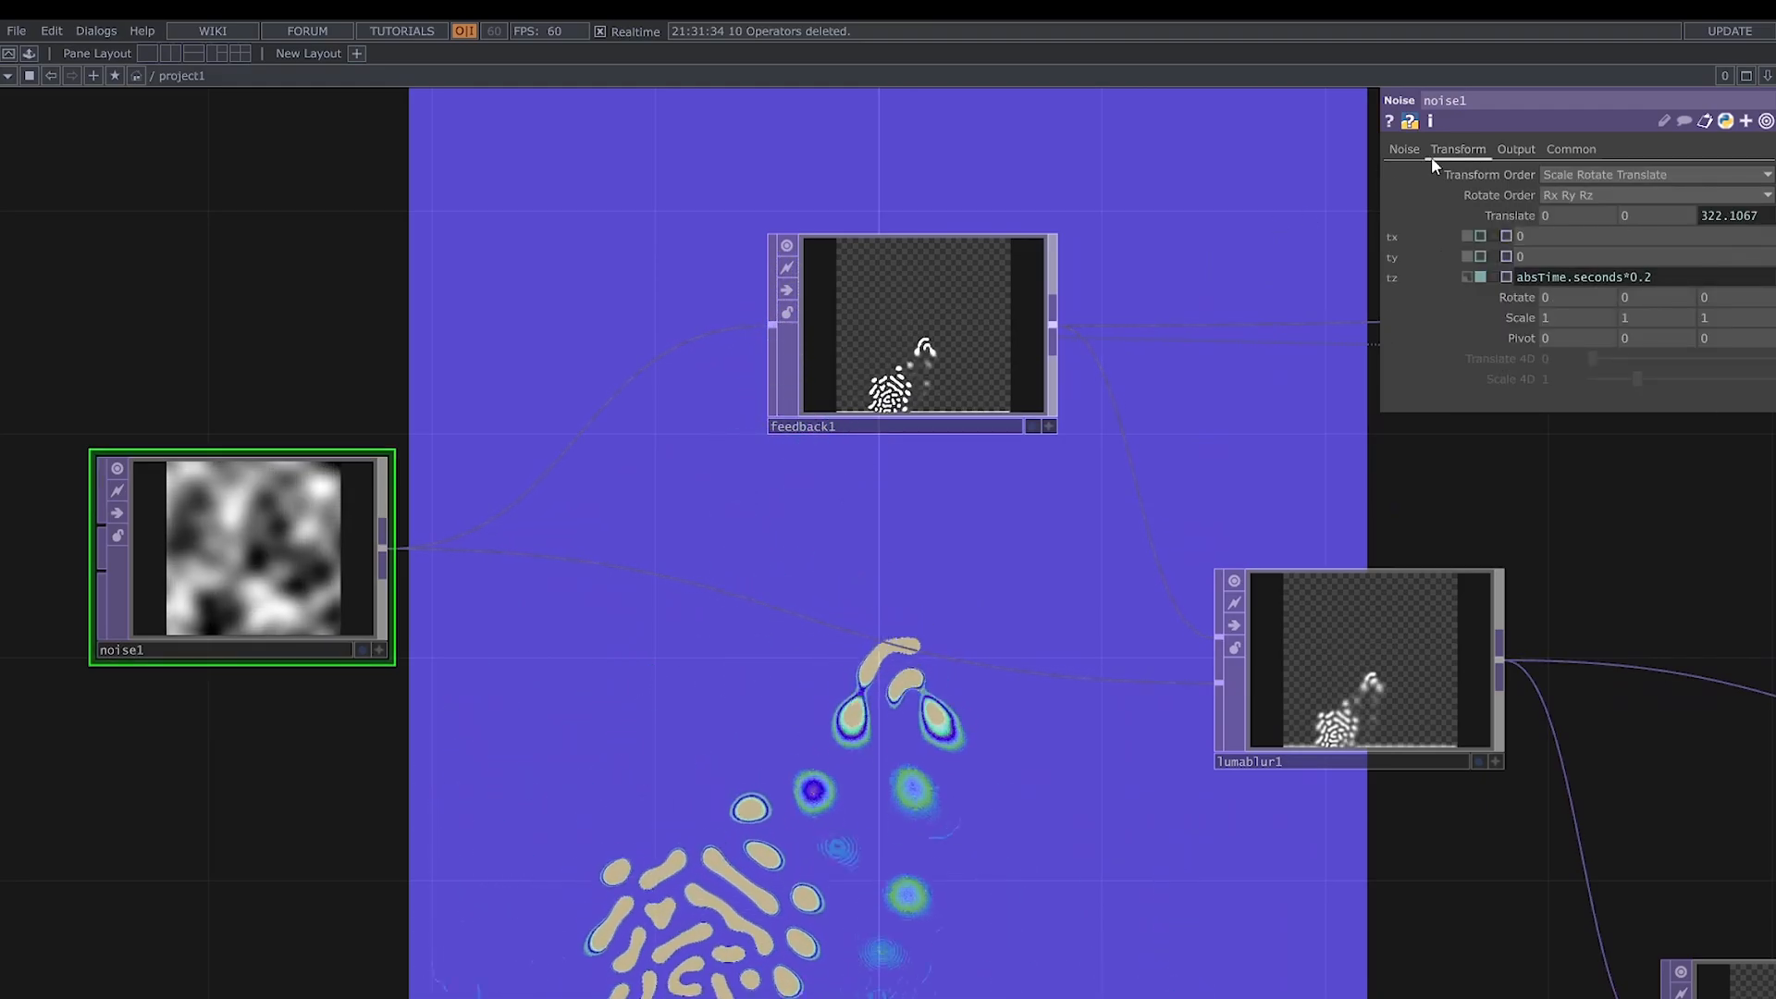
# - Change the Extend mode of lumablur1
pyautogui.click(1404, 149)
pyautogui.moveTo(1075, 681); pyautogui.dragTo(675, 651)
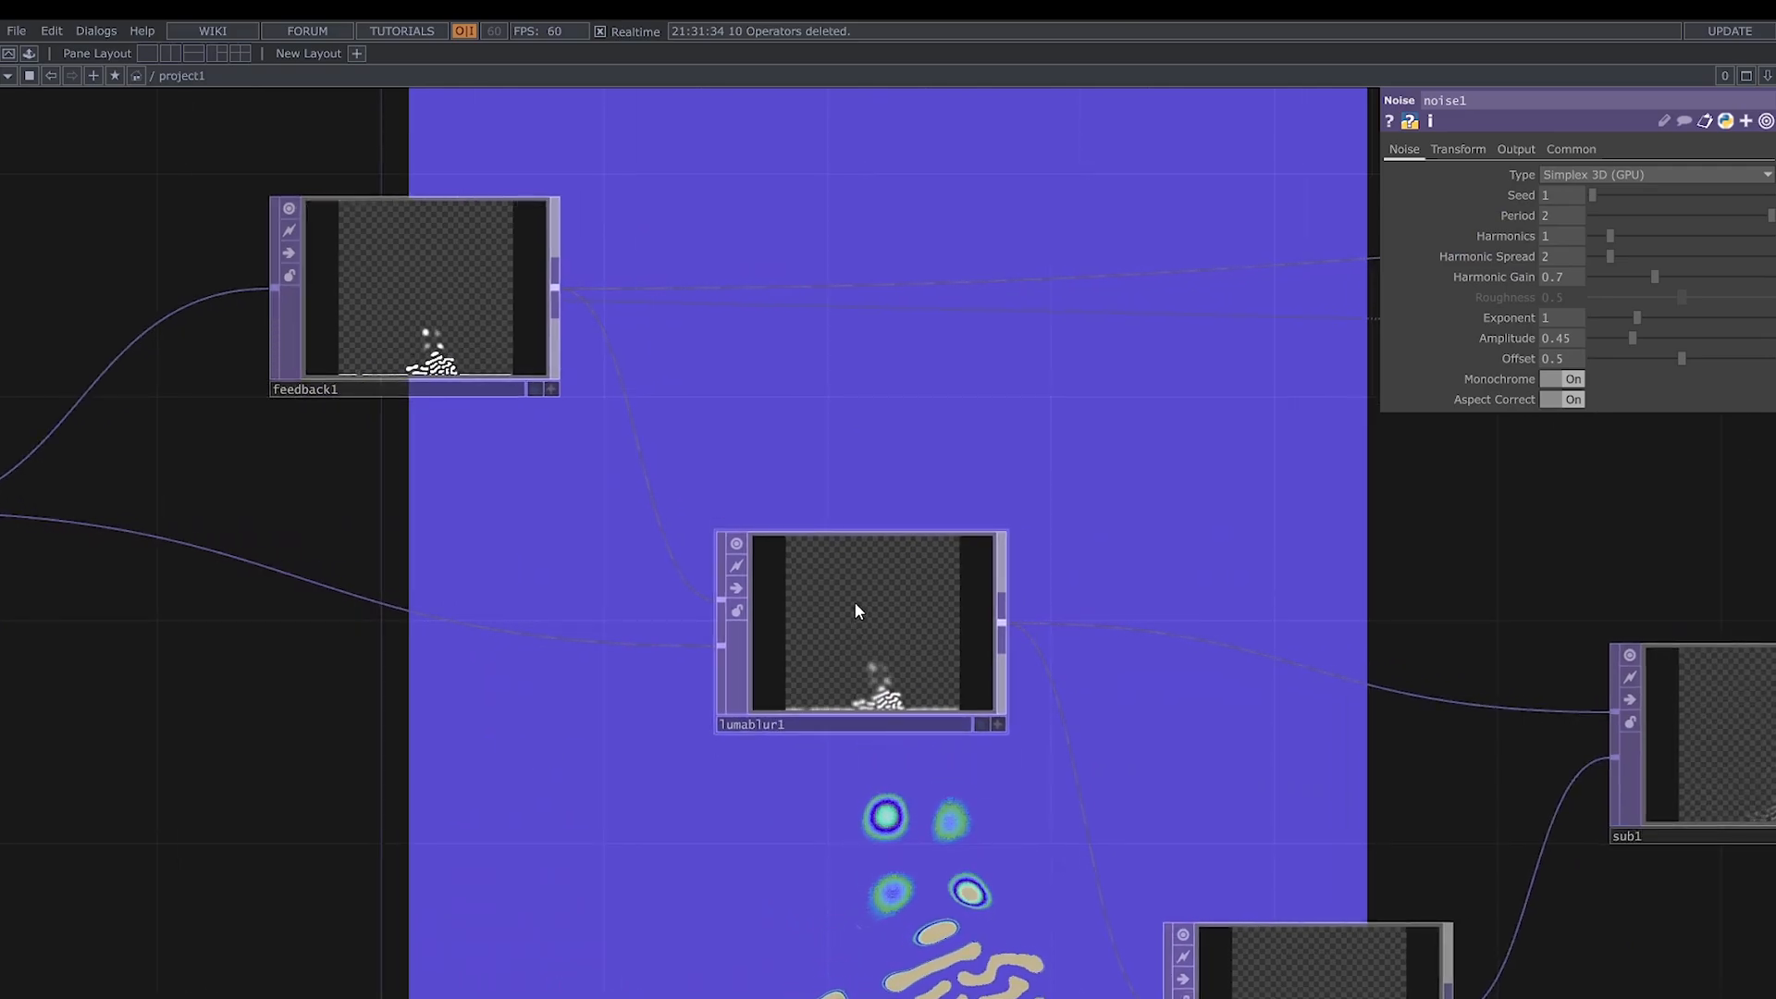
pyautogui.click(884, 652)
pyautogui.click(1573, 297)
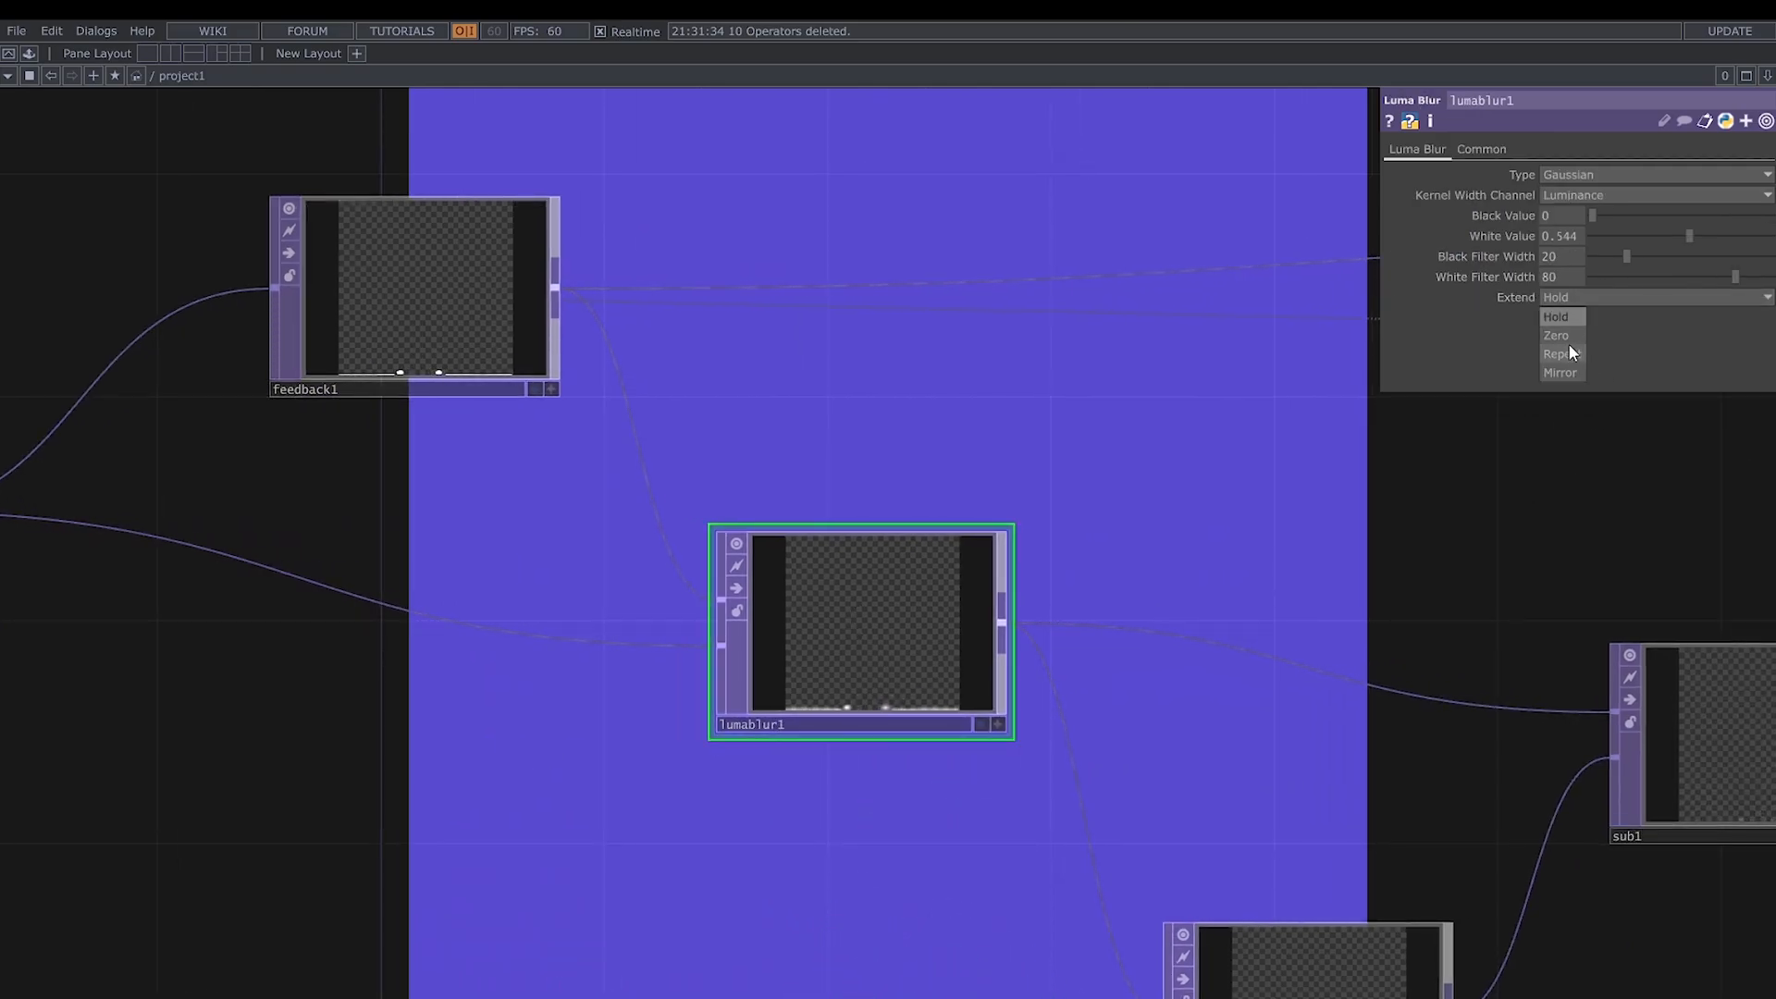
pyautogui.click(1569, 343)
# - Set blur1's Pre-Shrink to 2 and Filter Size to 11, and restart the loop by pulsing feedback1's Reset
pyautogui.moveTo(1456, 496); pyautogui.dragTo(937, 512)
pyautogui.click(952, 786)
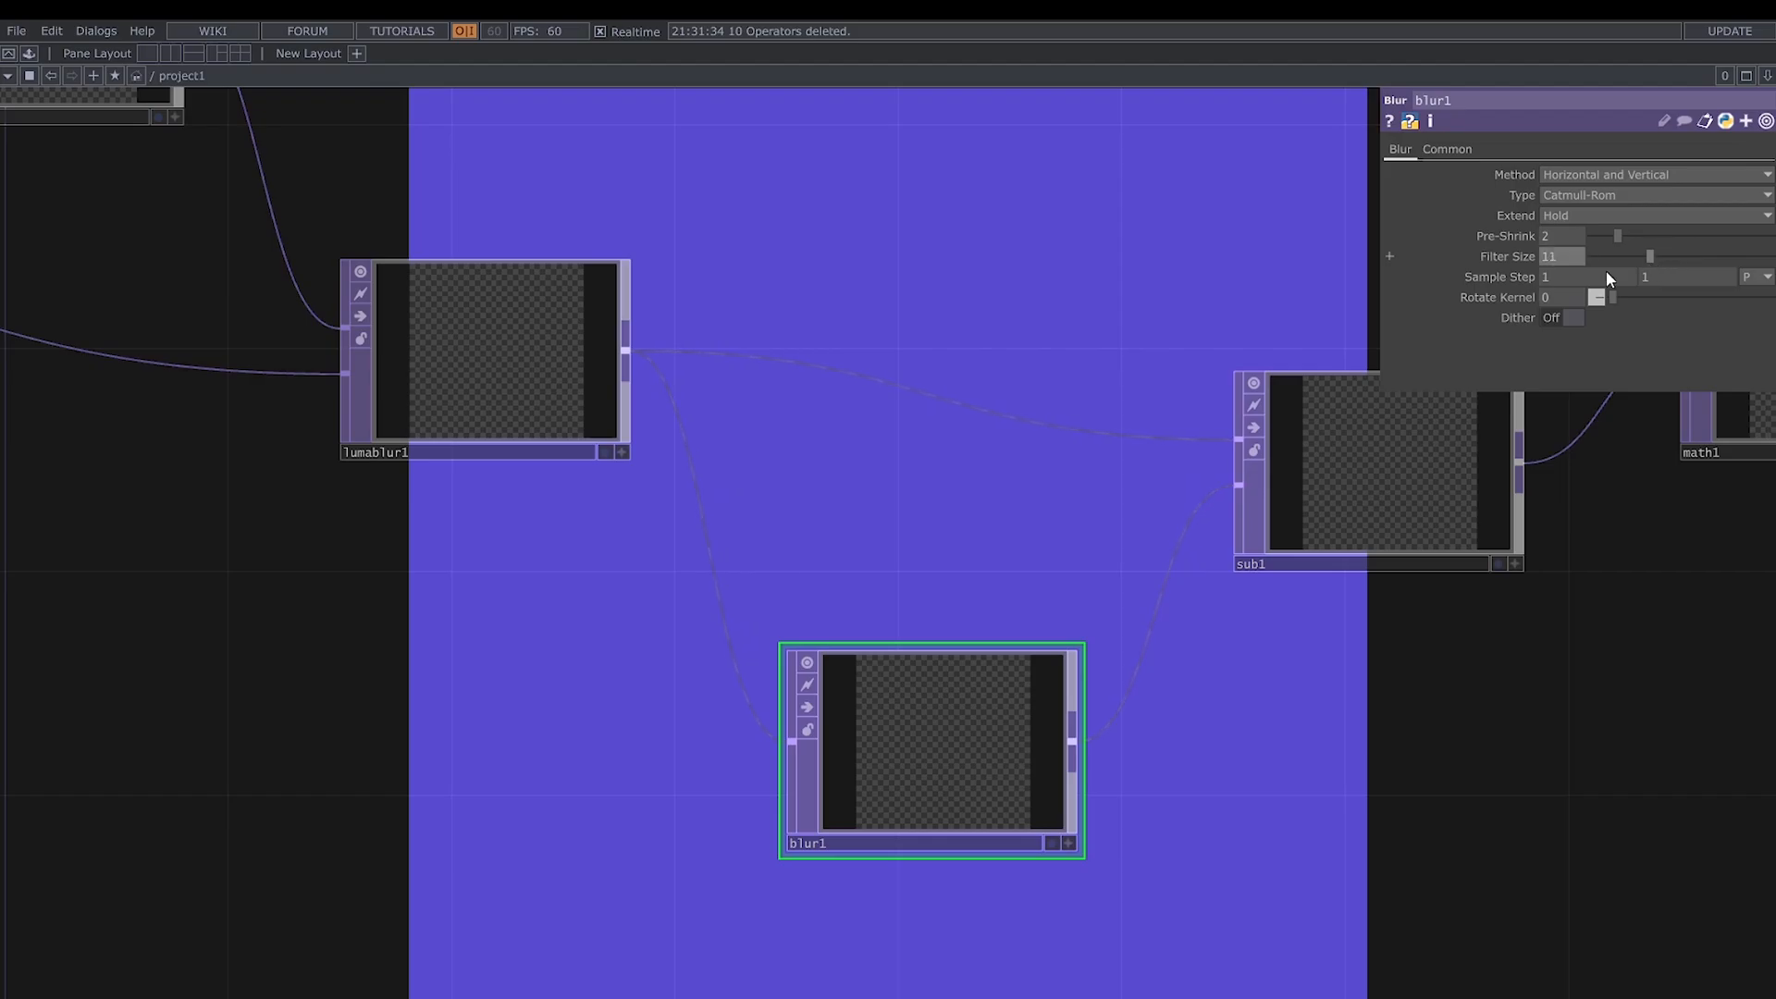
pyautogui.moveTo(1000, 306); pyautogui.dragTo(1117, 563)
pyautogui.click(254, 301)
pyautogui.click(1618, 197)
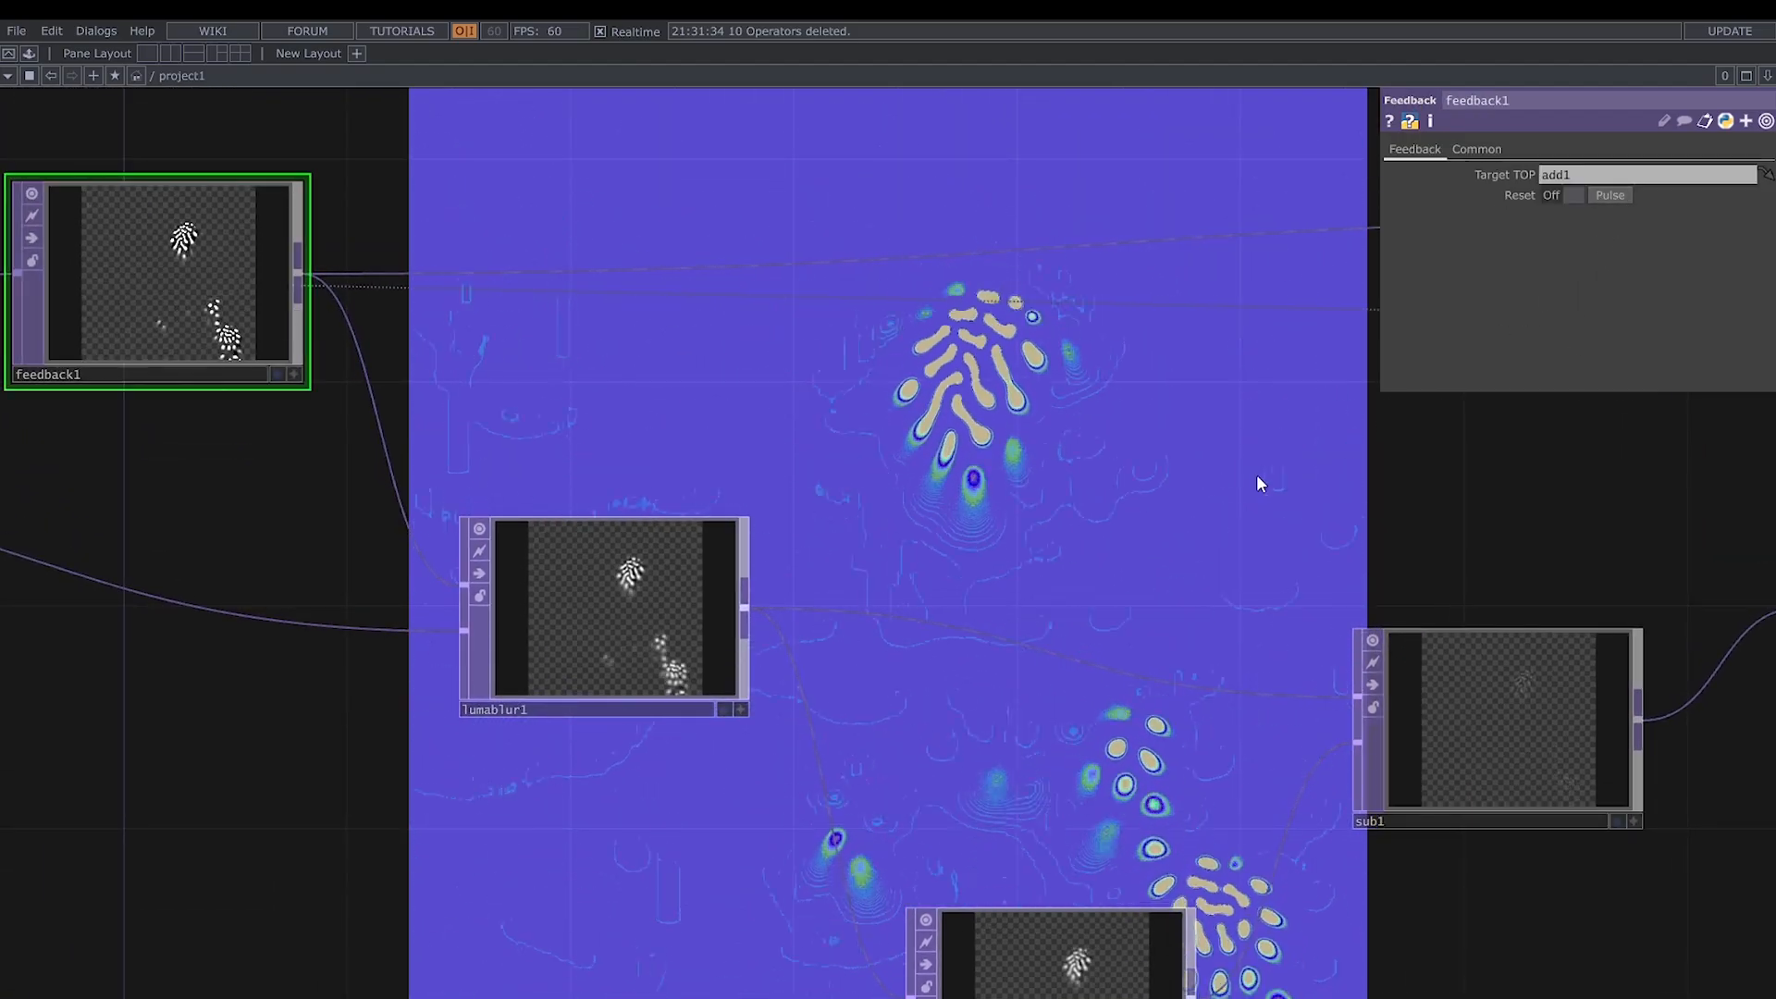
# - Set the Y translate of sub1 to 0
pyautogui.moveTo(1251, 491); pyautogui.dragTo(908, 474)
pyautogui.click(1191, 712)
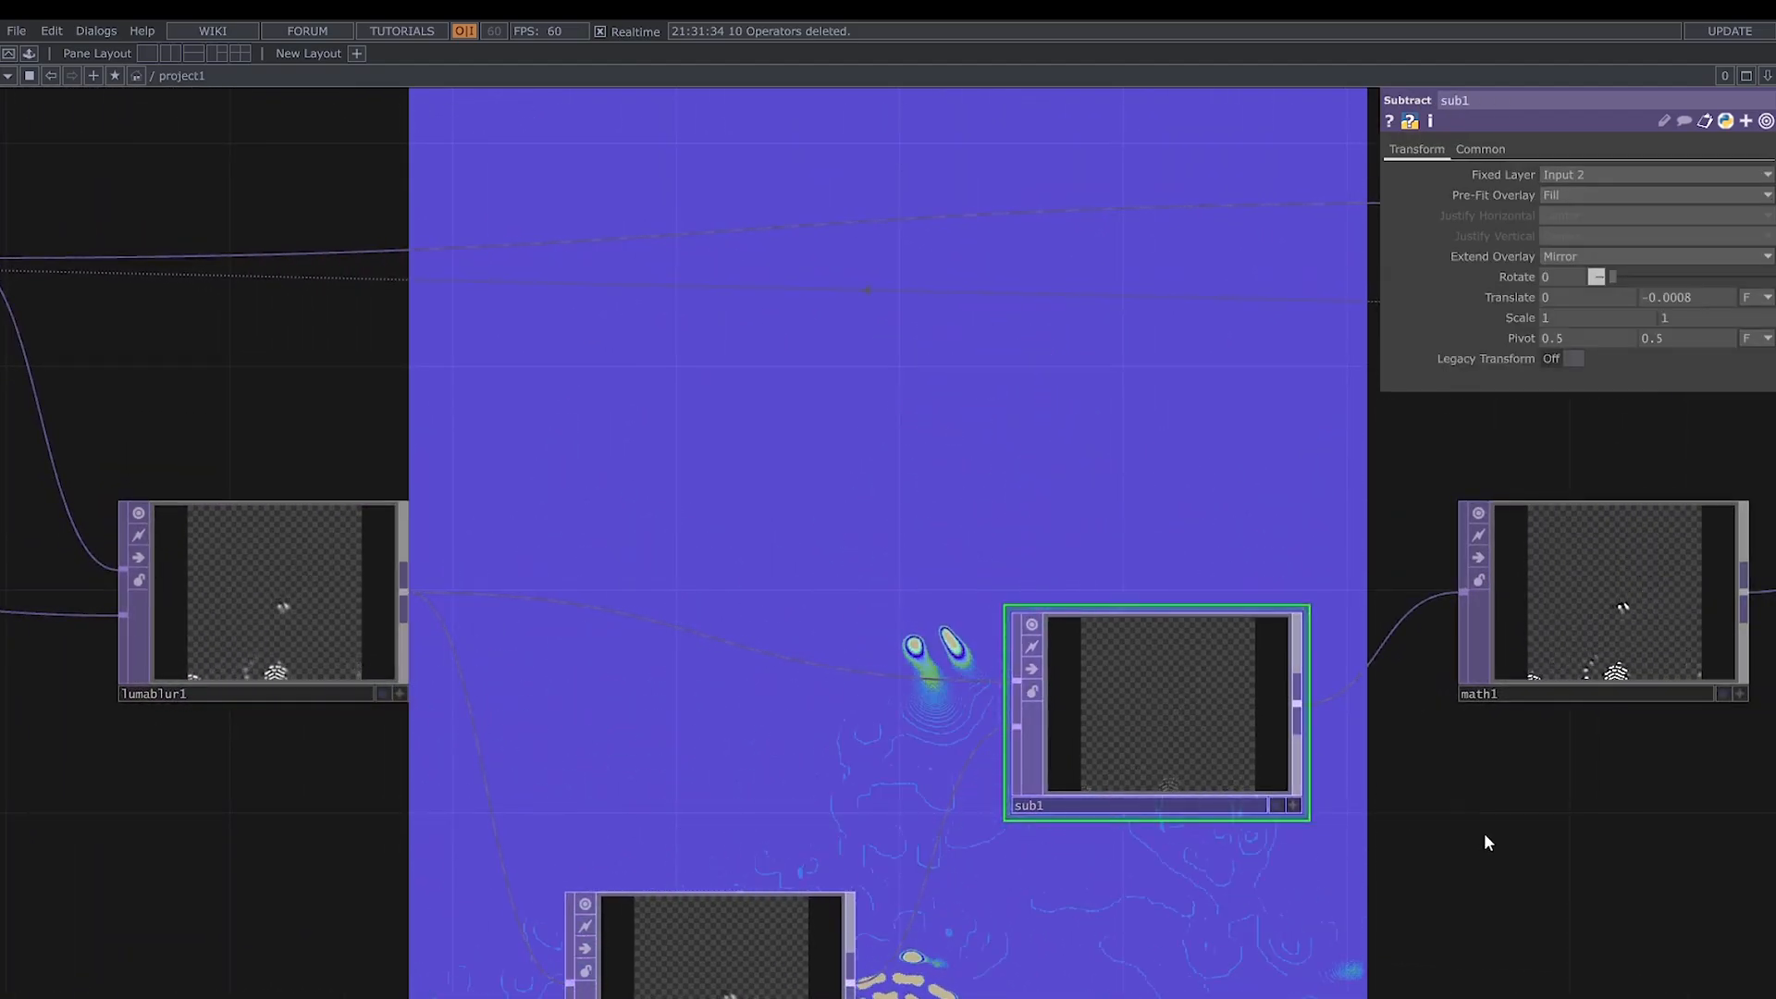
pyautogui.moveTo(1484, 835); pyautogui.dragTo(1320, 838)
pyautogui.click(1699, 299)
pyautogui.write('0')
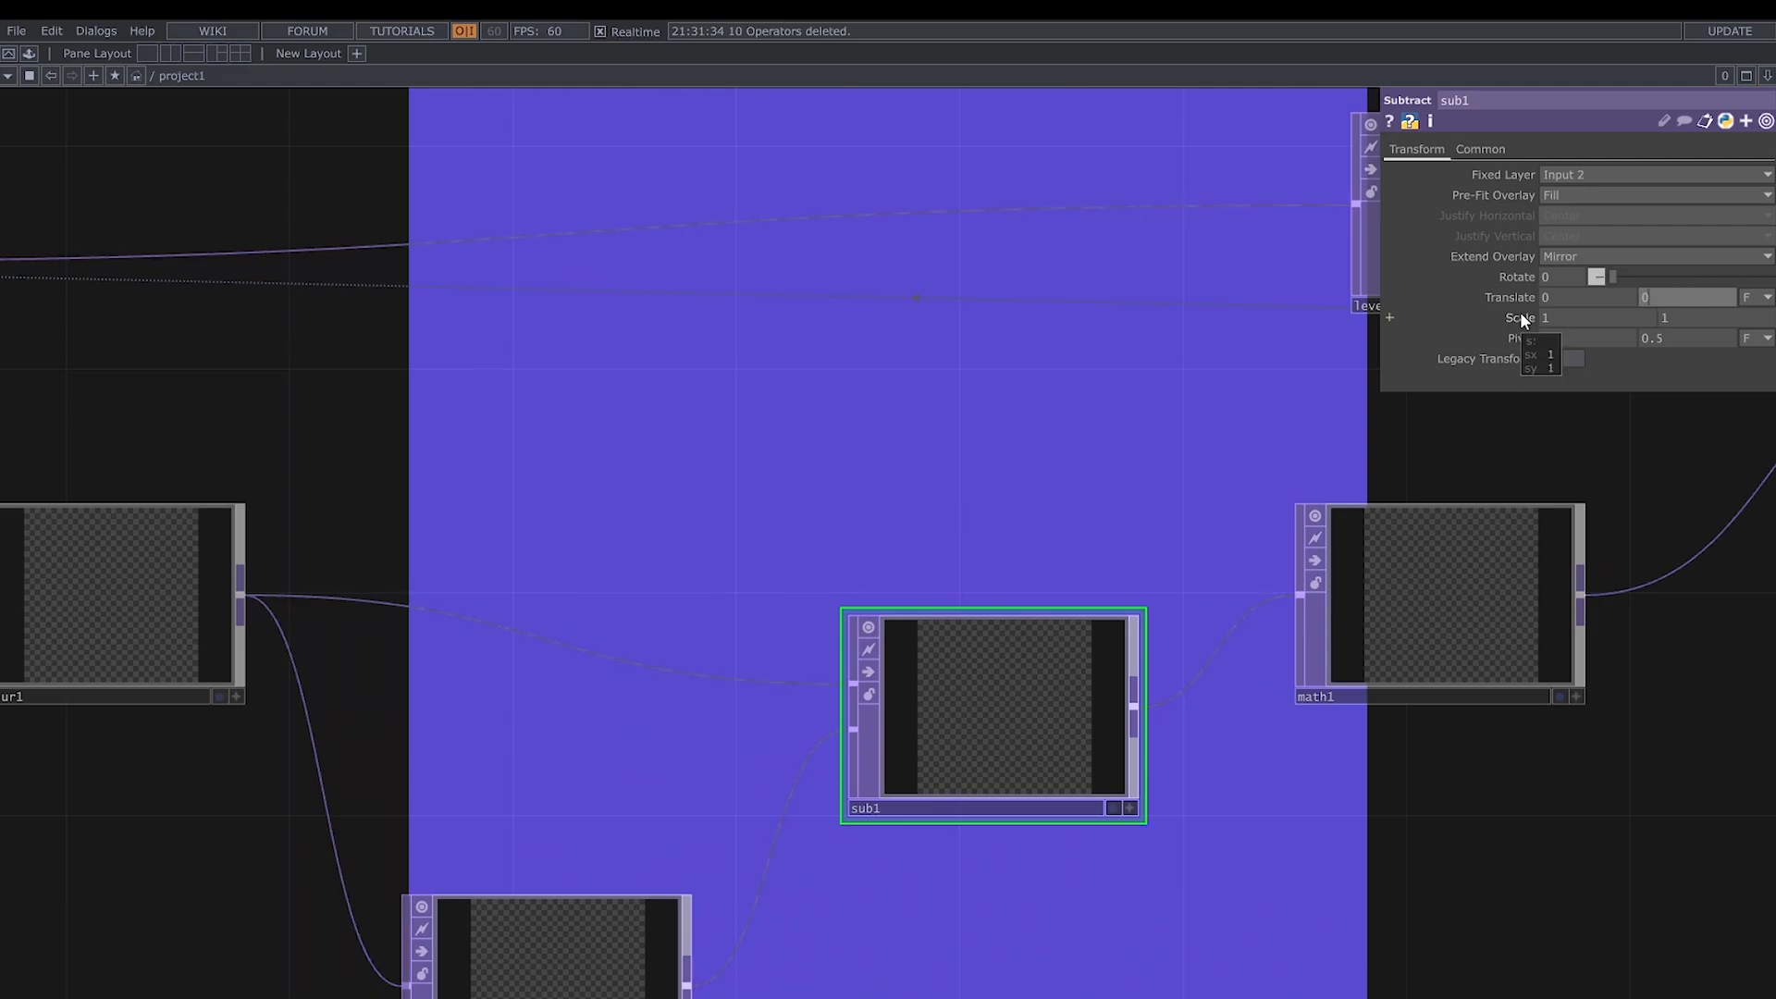
# - Set math1's Multiply to 21
pyautogui.moveTo(1632, 408); pyautogui.dragTo(1429, 398)
pyautogui.click(1331, 525)
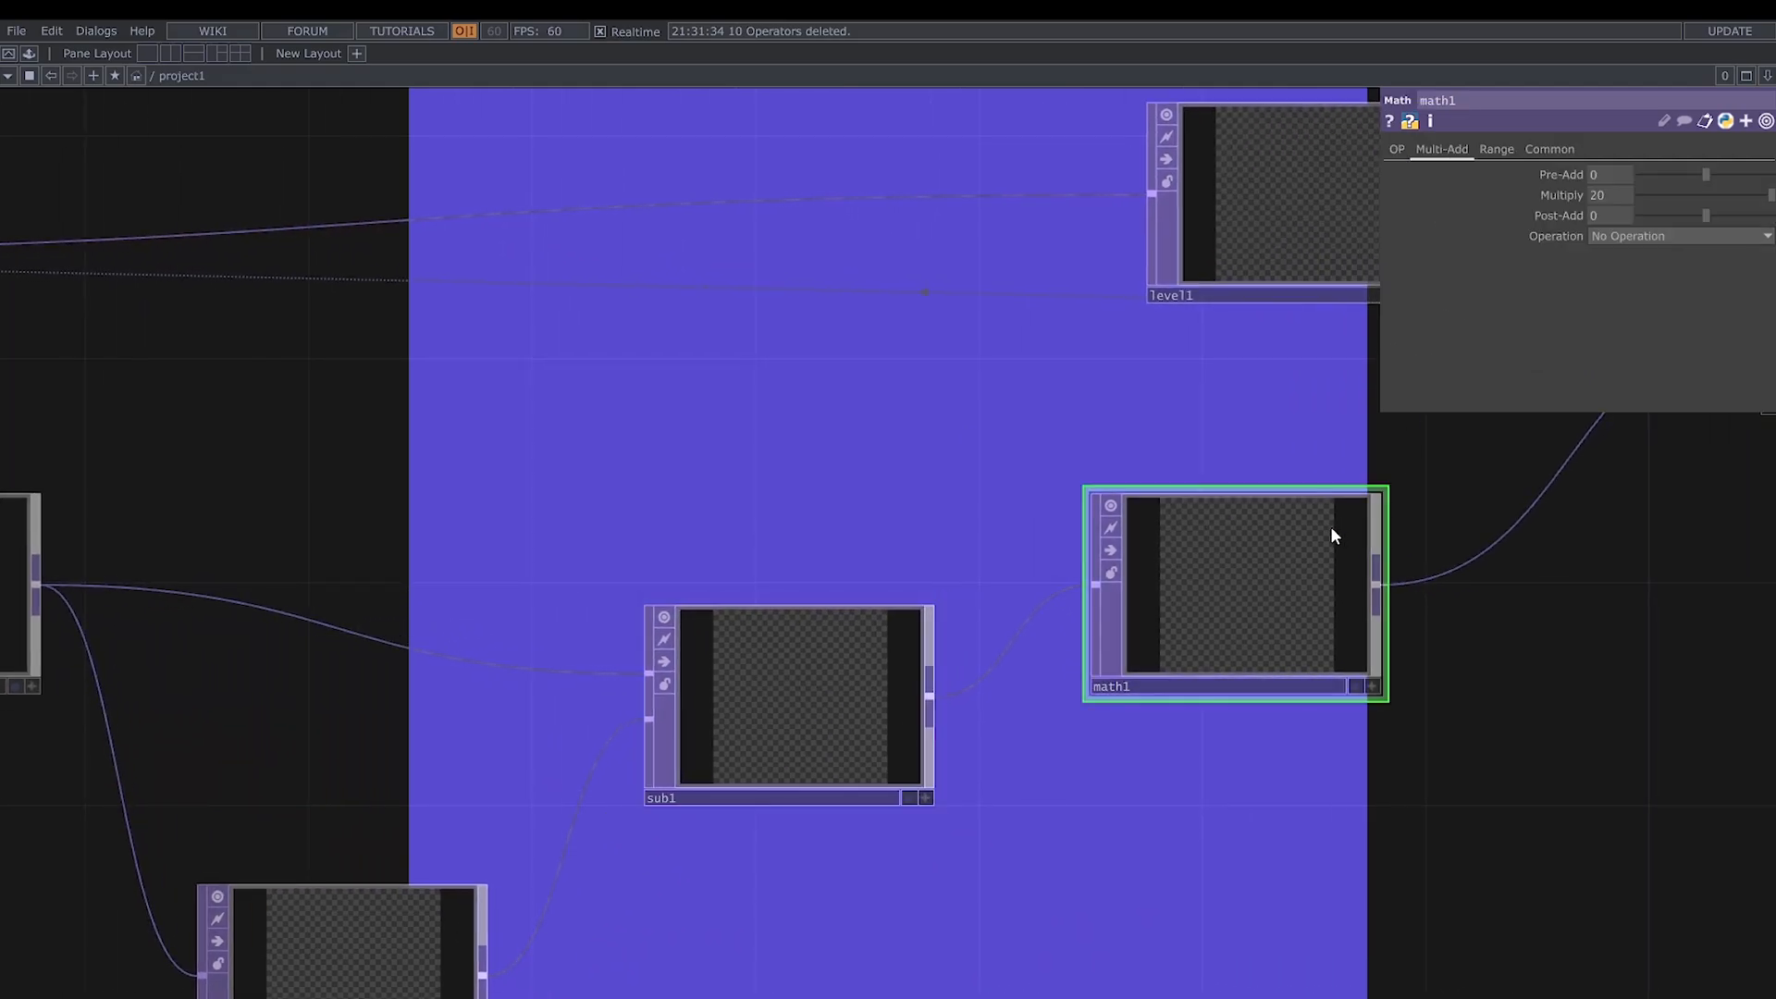
pyautogui.moveTo(1605, 621); pyautogui.dragTo(1362, 684)
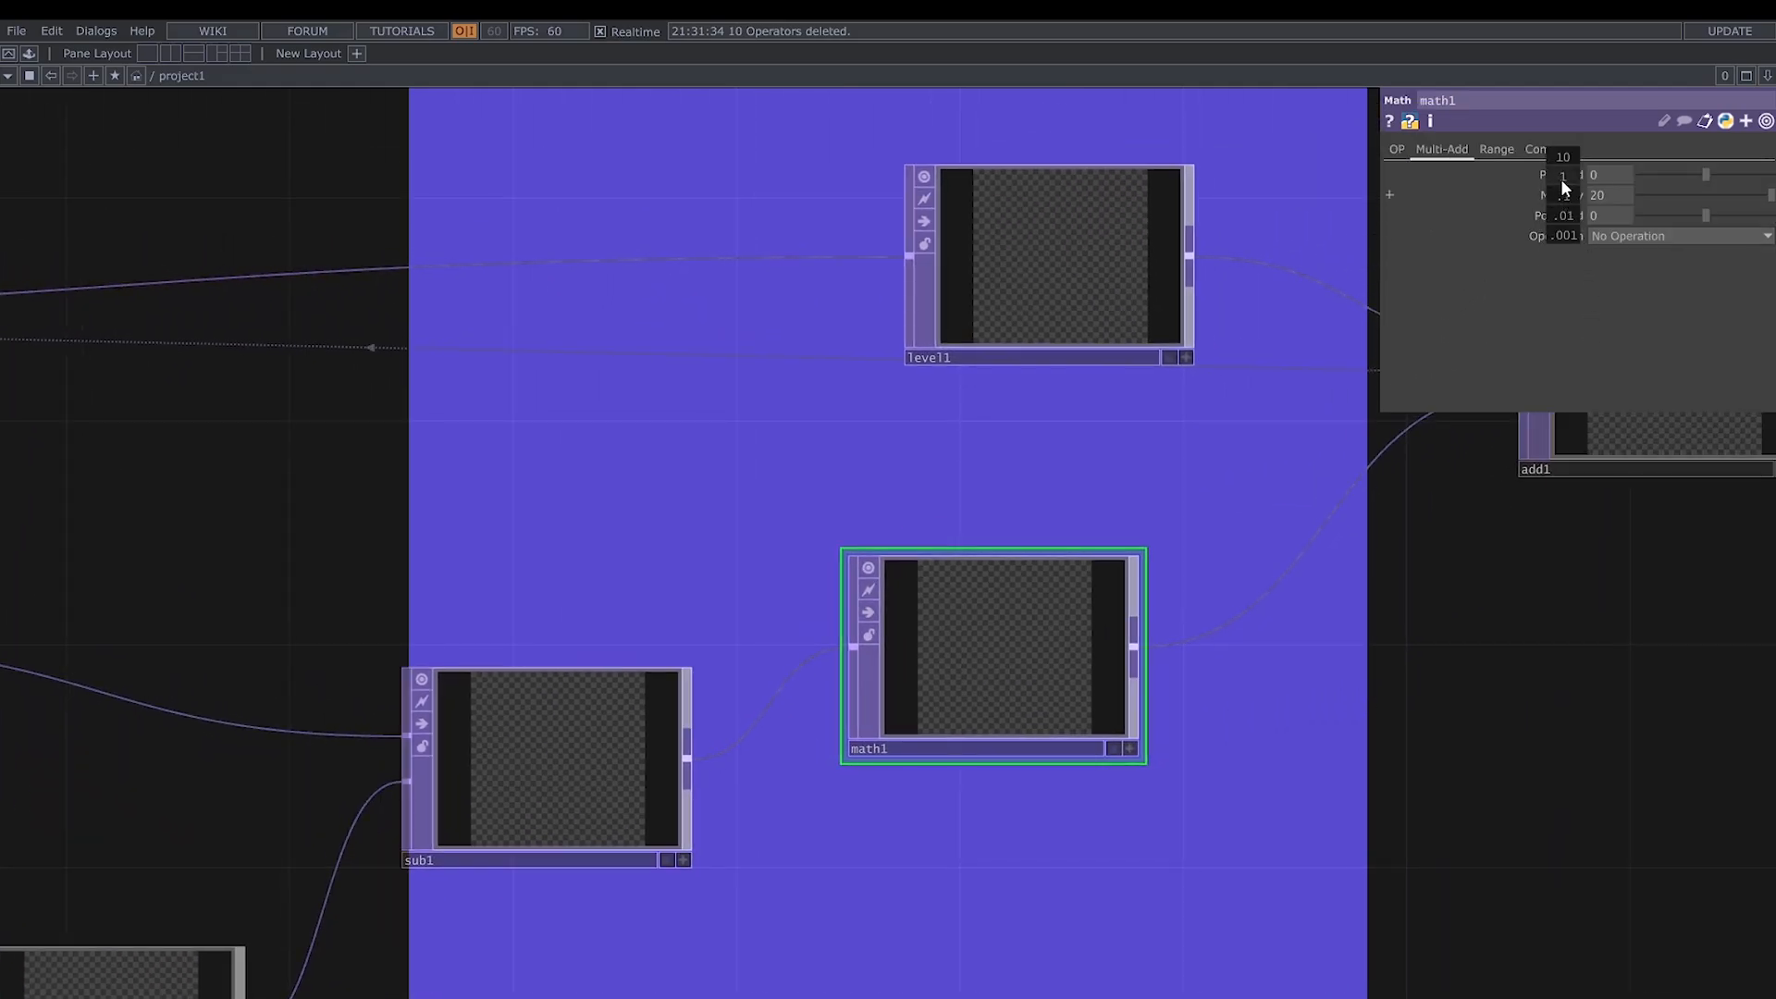
pyautogui.moveTo(1562, 180); pyautogui.dragTo(1576, 177, button='middle')
# - Set level1's post Opacity to 0.15
pyautogui.moveTo(1229, 699); pyautogui.dragTo(1010, 755)
pyautogui.click(753, 506)
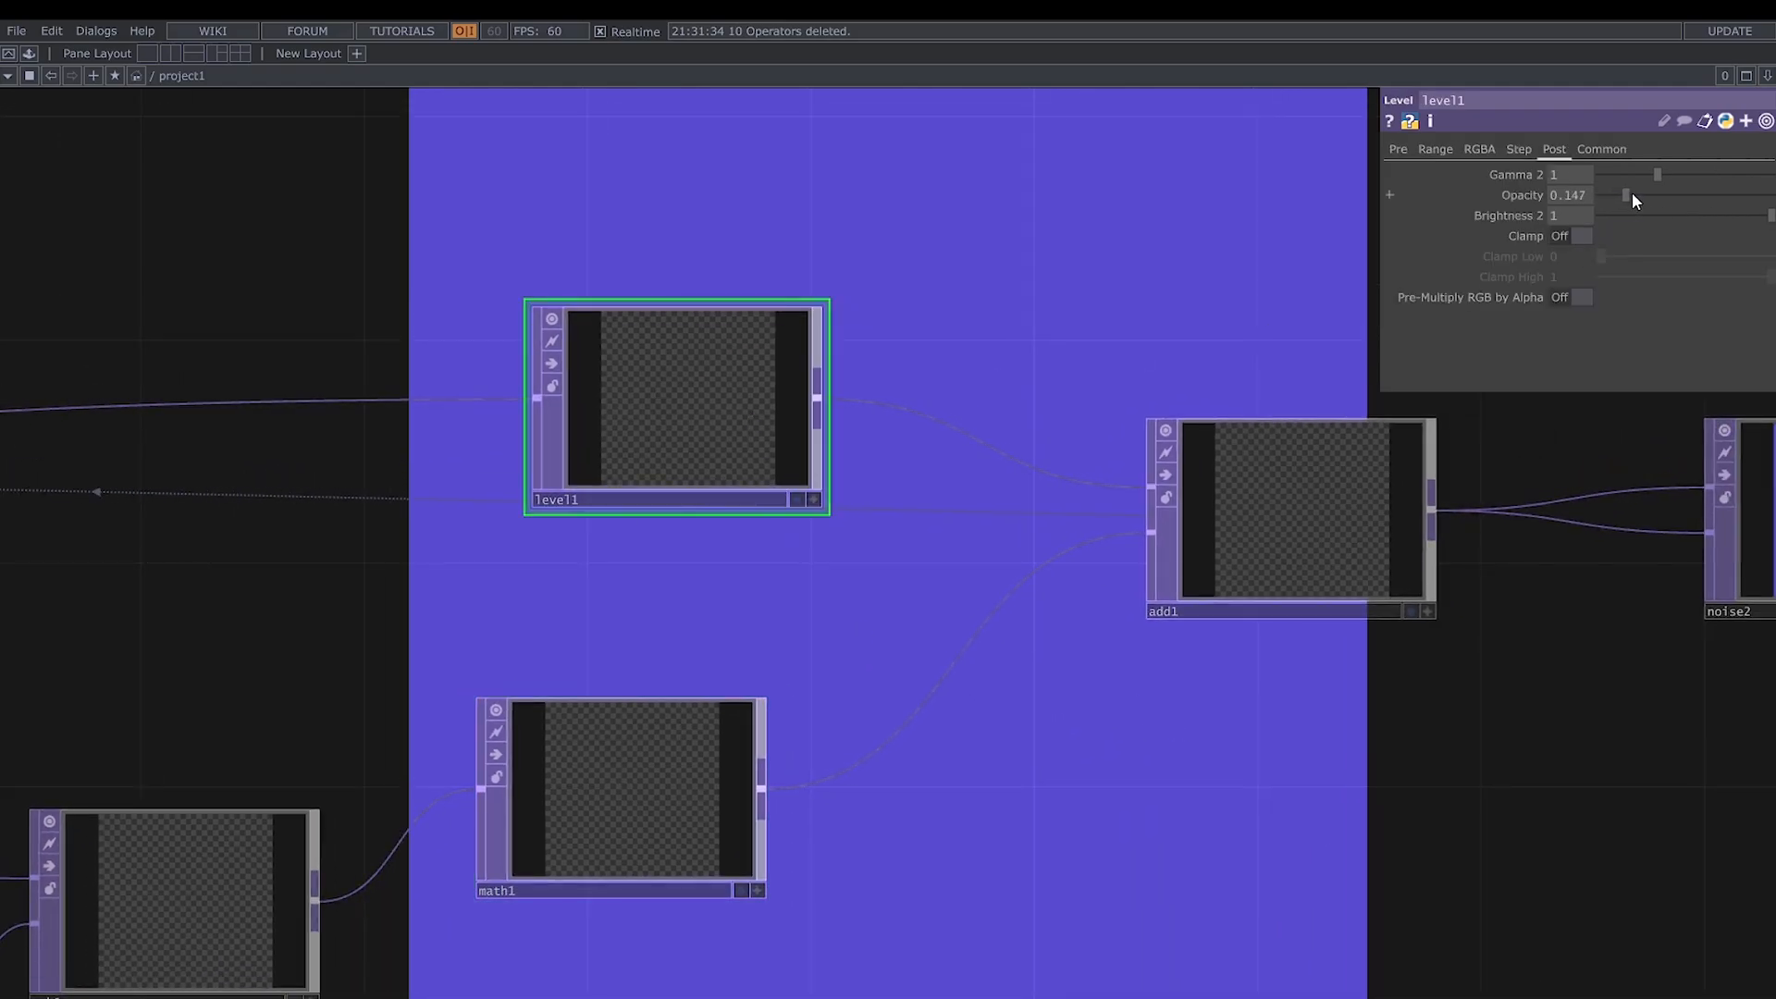
pyautogui.moveTo(1633, 194); pyautogui.dragTo(1634, 195)
# - Restart the feedback loop by pulsing feedback1's Reset
pyautogui.moveTo(1471, 681); pyautogui.dragTo(1169, 702)
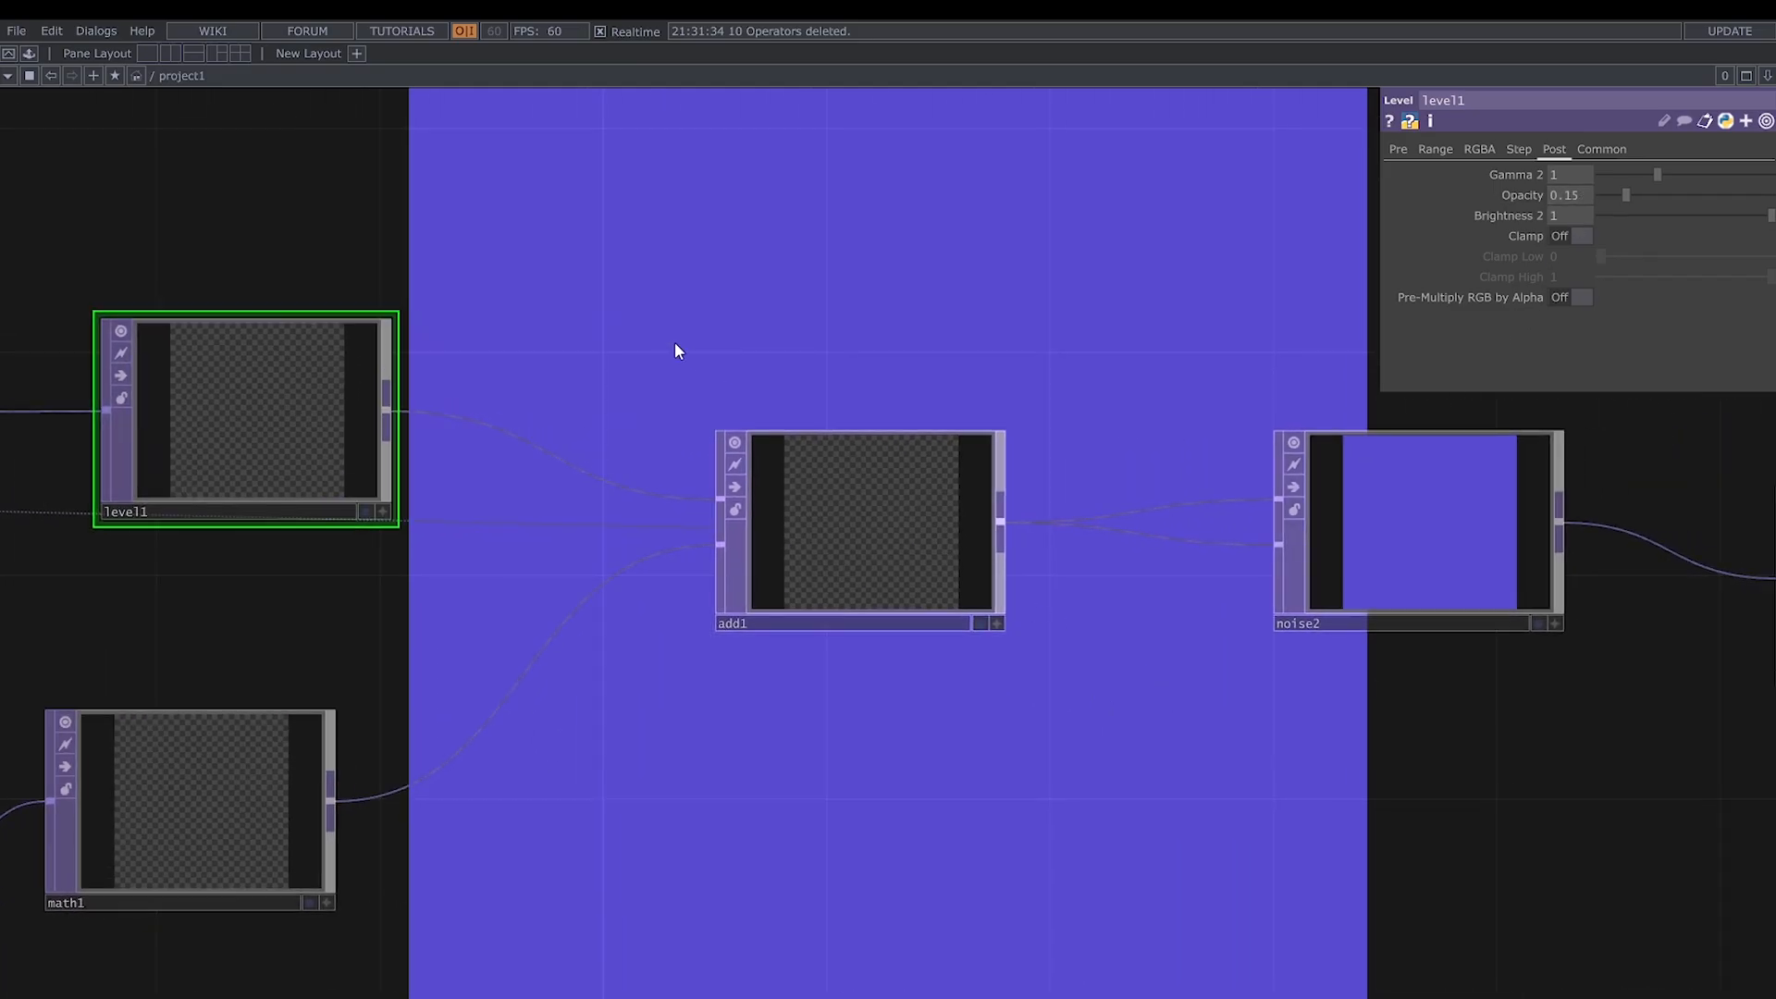
pyautogui.scroll(-5, 675, 350)
pyautogui.click(428, 425)
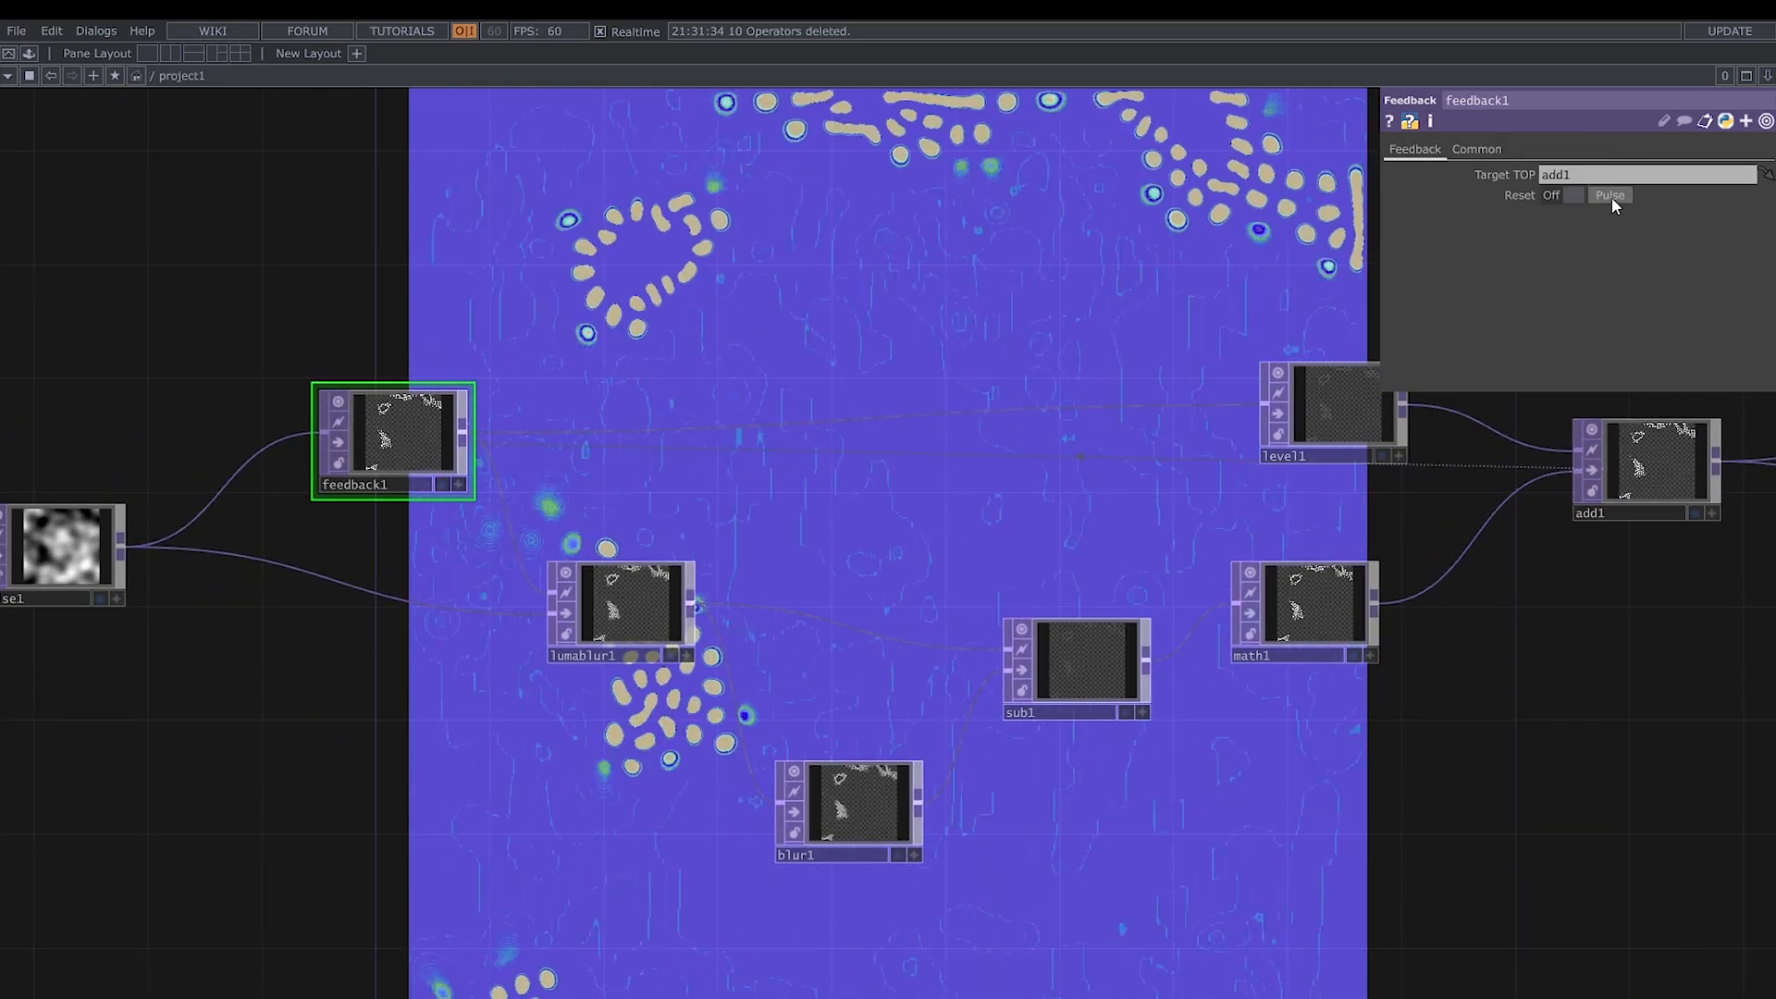
# - Set noise2's Seed to 3368, Exponent to 1.06, Amplitude to 1.1 and Offset to 0.376
pyautogui.moveTo(1447, 724); pyautogui.dragTo(1008, 737)
pyautogui.moveTo(1579, 722); pyautogui.dragTo(1157, 736)
pyautogui.click(1074, 486)
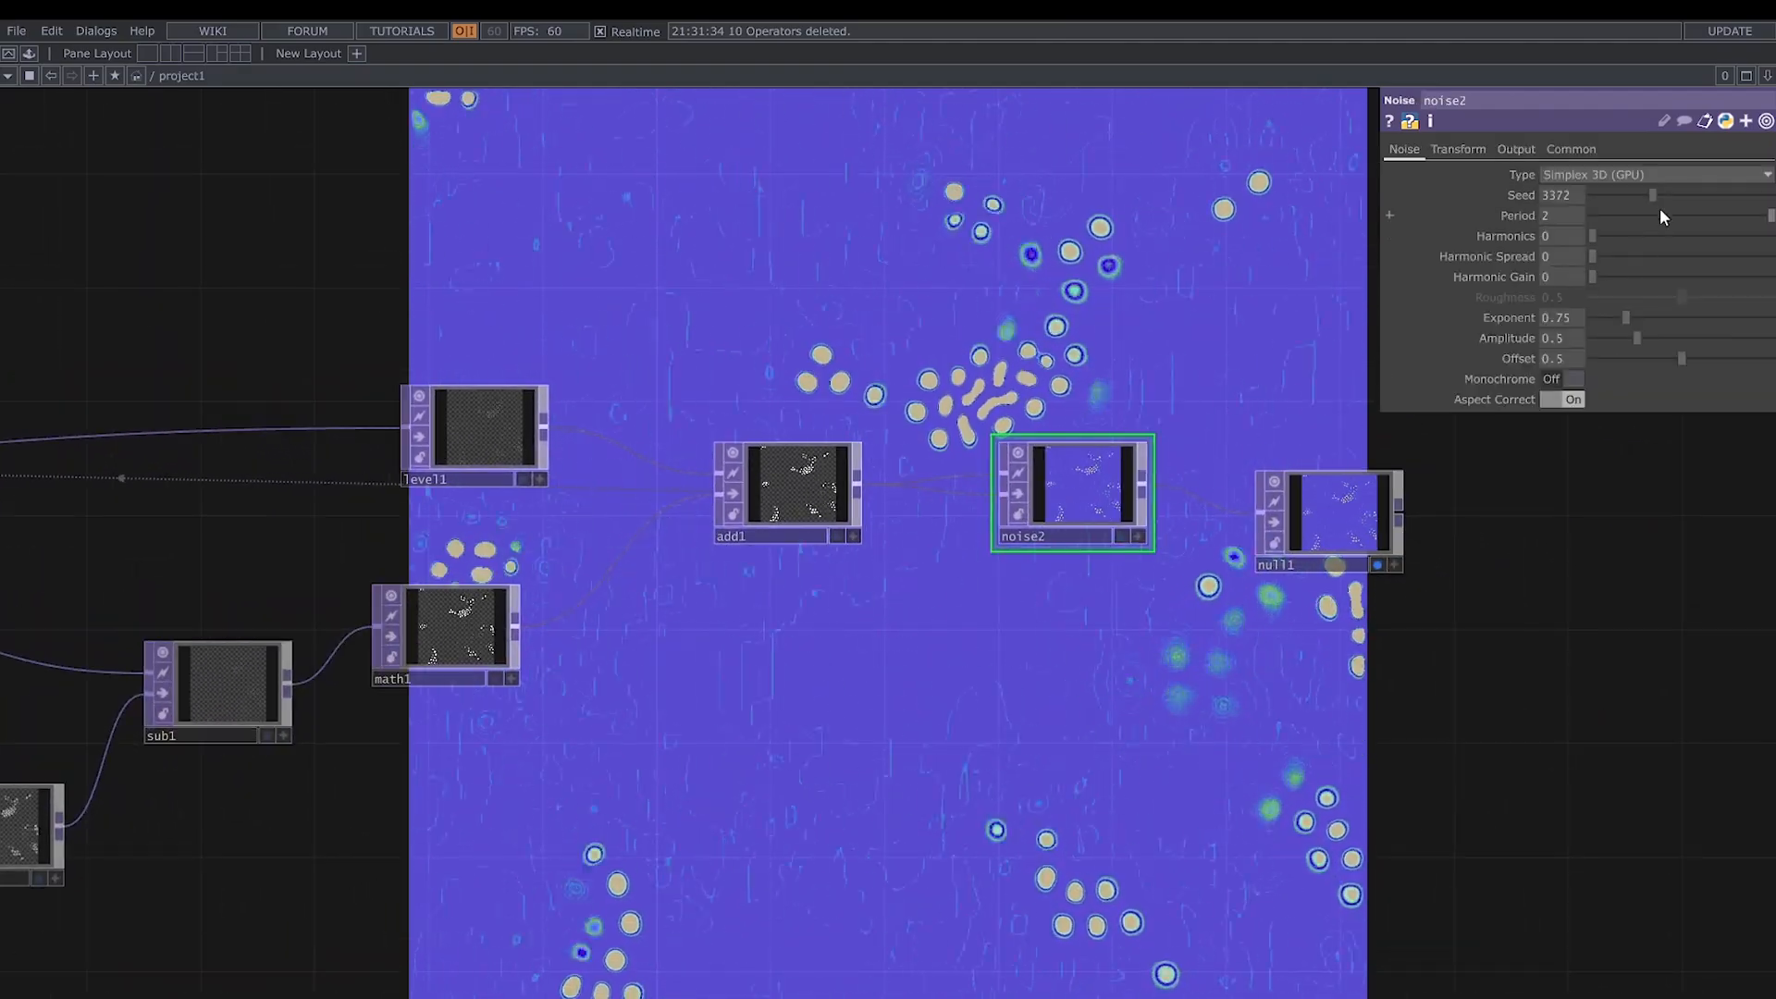
pyautogui.click(1572, 196)
pyautogui.press('BackSpace')
pyautogui.press('BackSpace')
pyautogui.write('68')
pyautogui.press('Return')
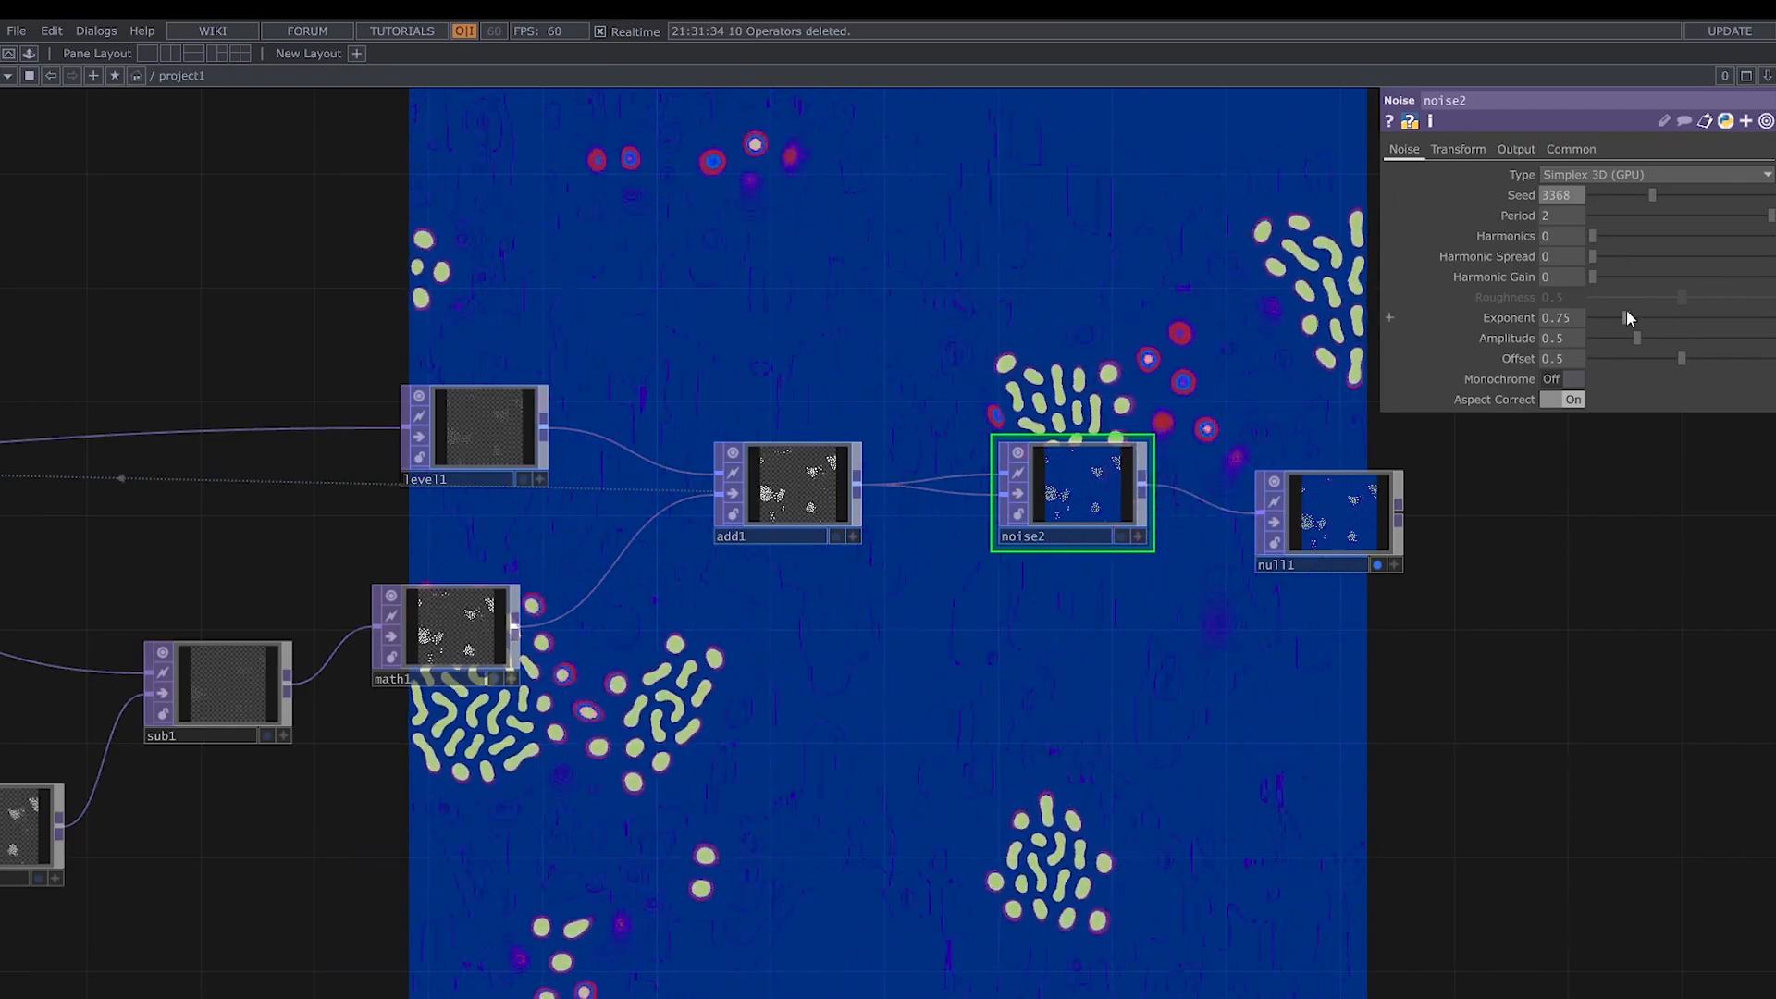
pyautogui.moveTo(1628, 318); pyautogui.dragTo(1662, 368)
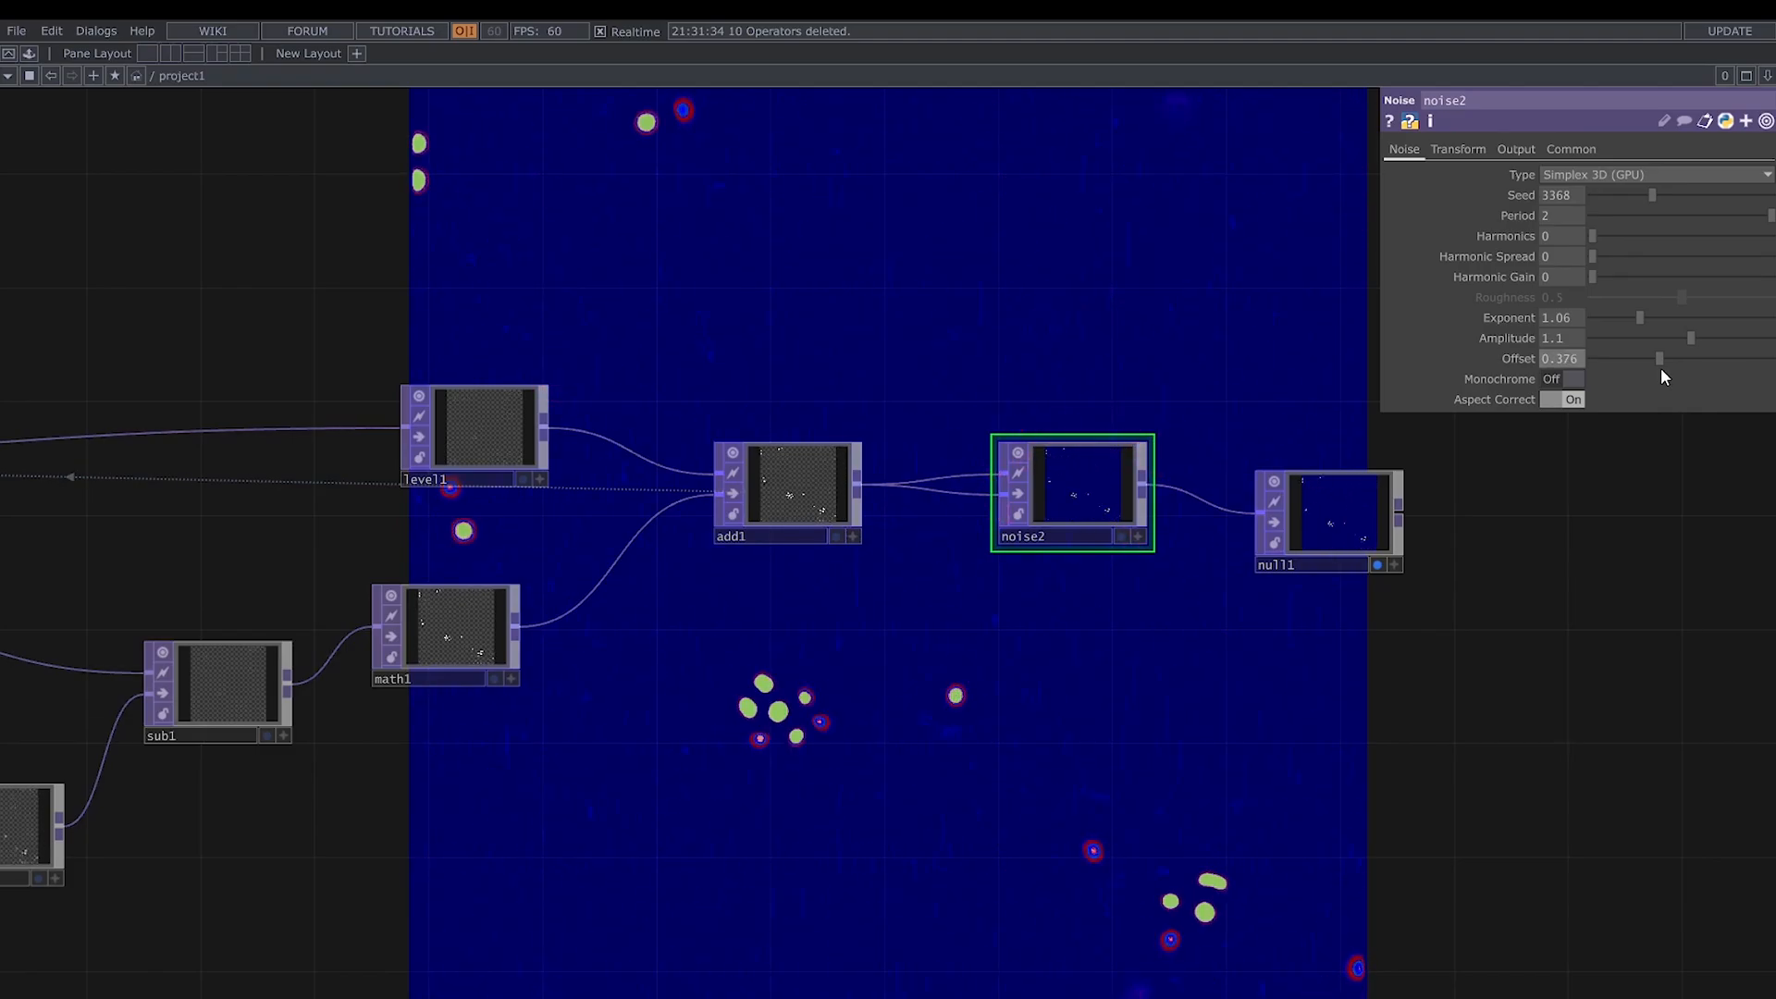
# - Set noise2's Z translate to 0 and fine-tune its Offset to 0.372
pyautogui.click(1458, 150)
pyautogui.moveTo(1736, 217); pyautogui.dragTo(1688, 222)
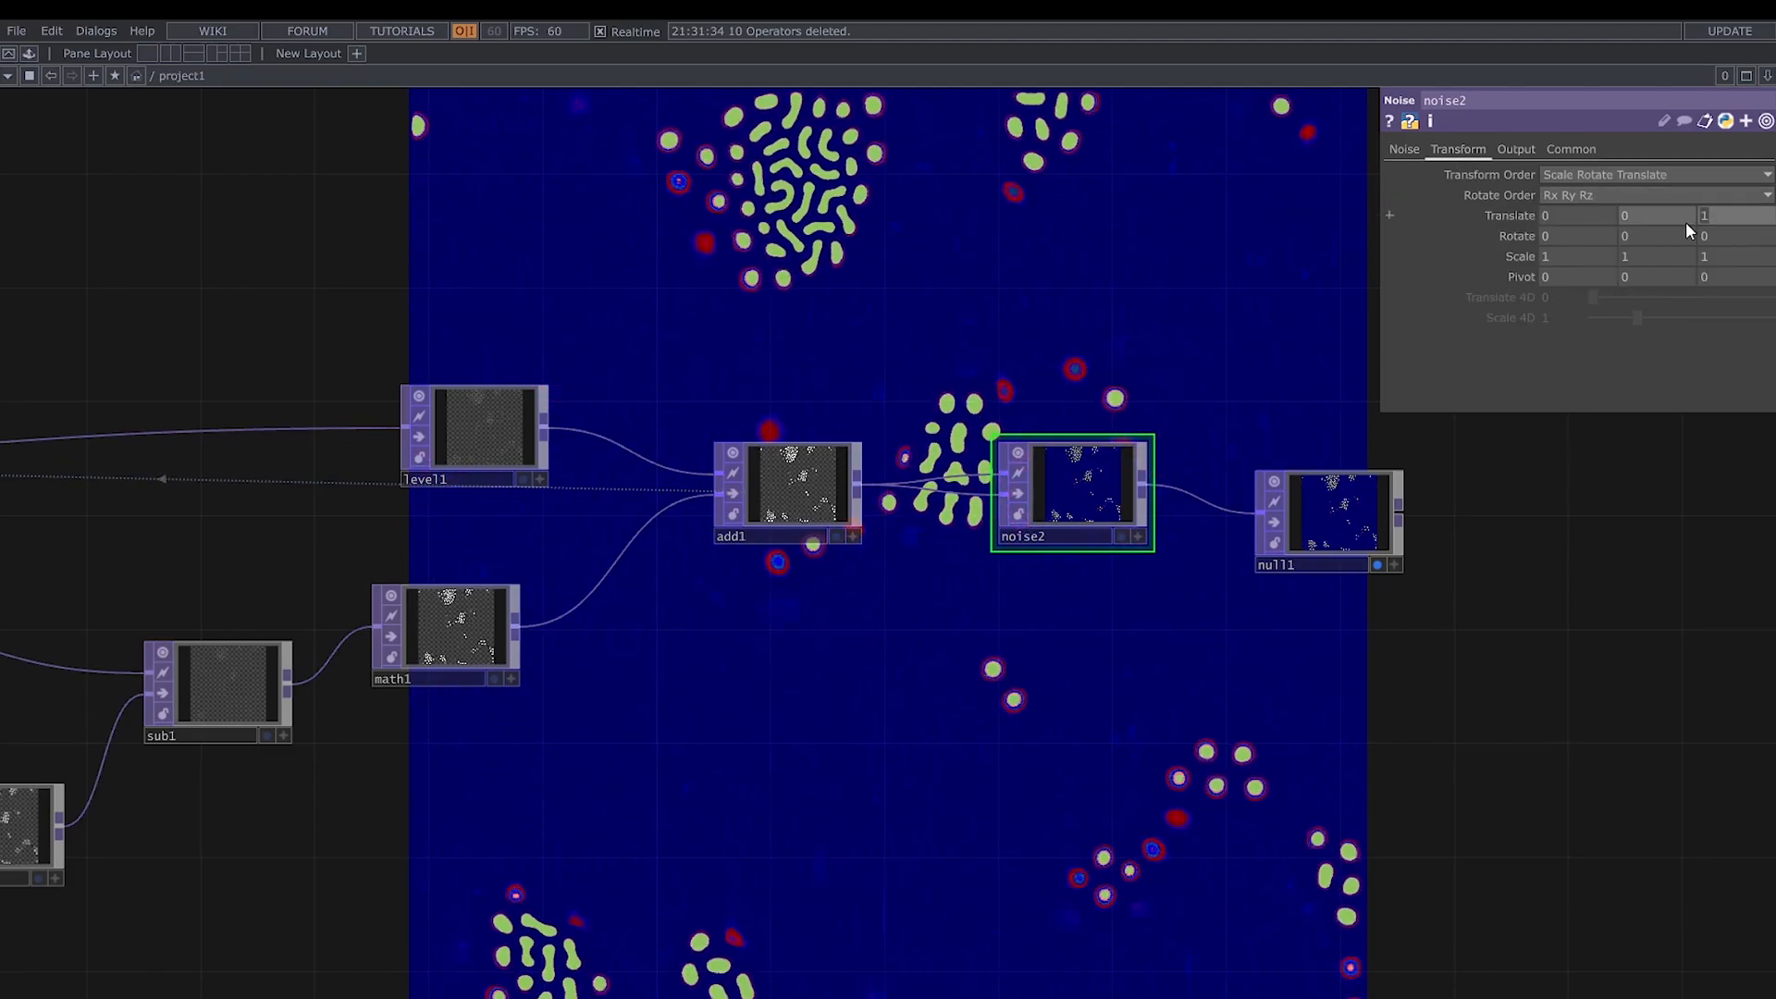
pyautogui.write('0')
pyautogui.press('Return')
pyautogui.click(1404, 150)
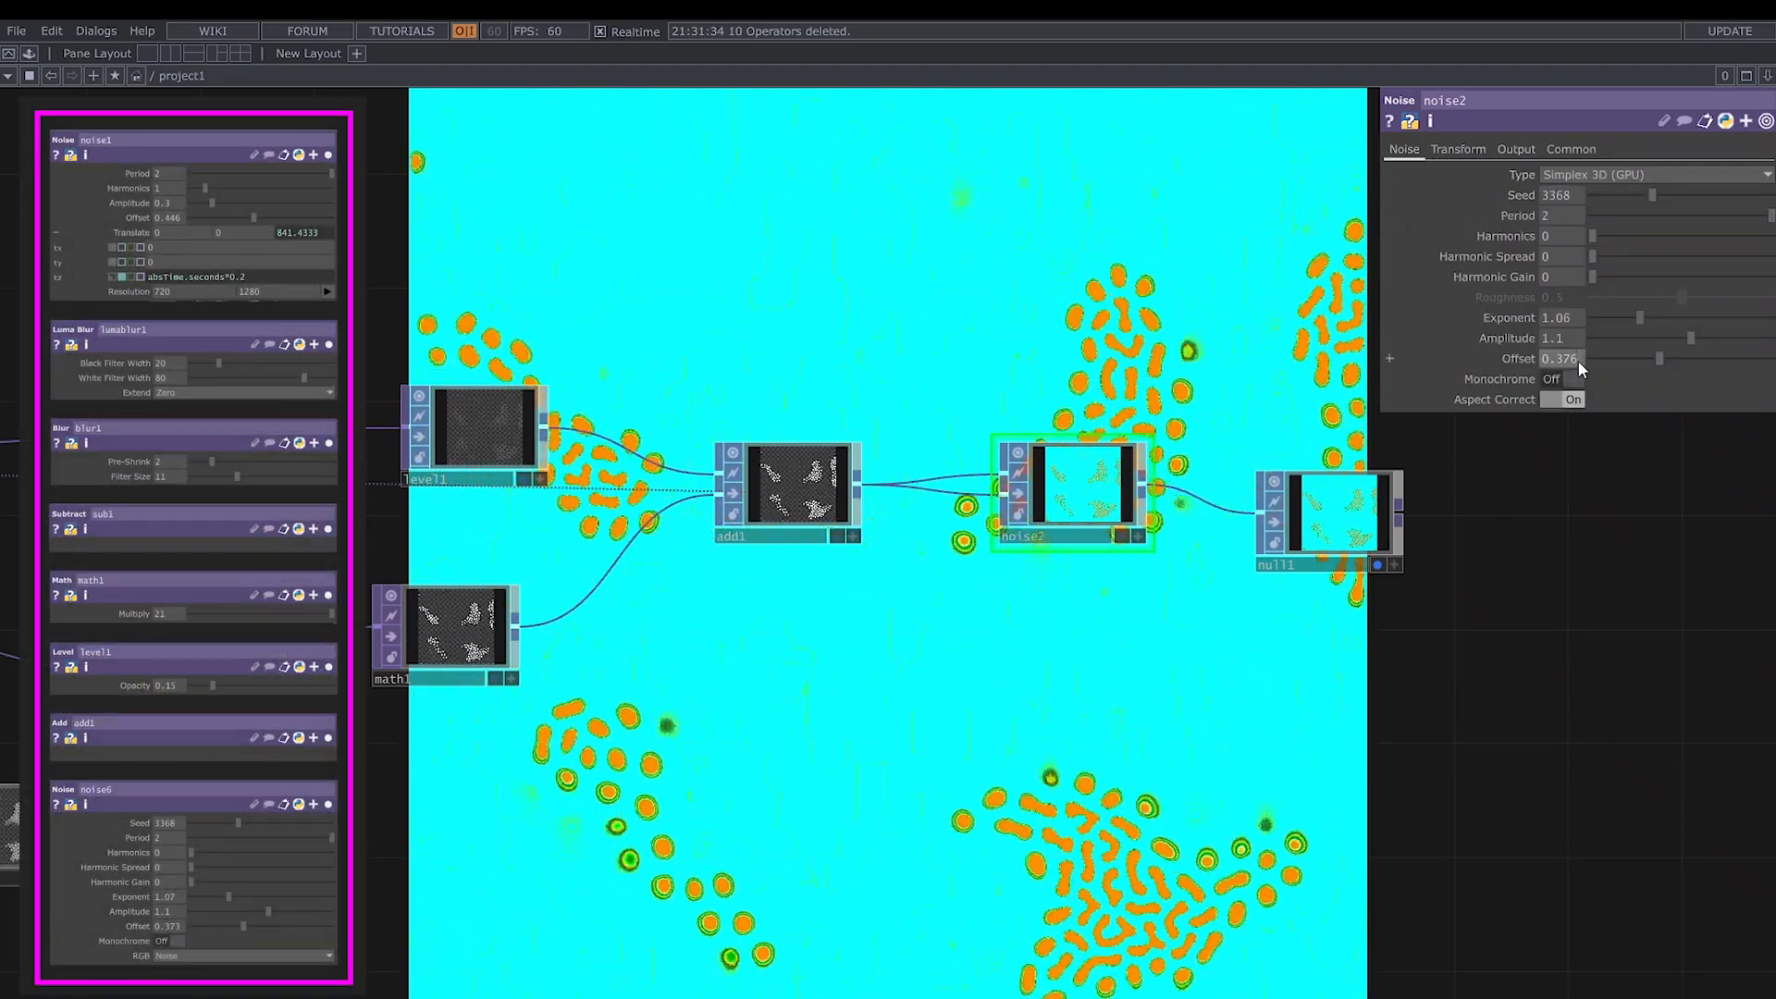
pyautogui.moveTo(1579, 361); pyautogui.dragTo(1477, 361, button='middle')
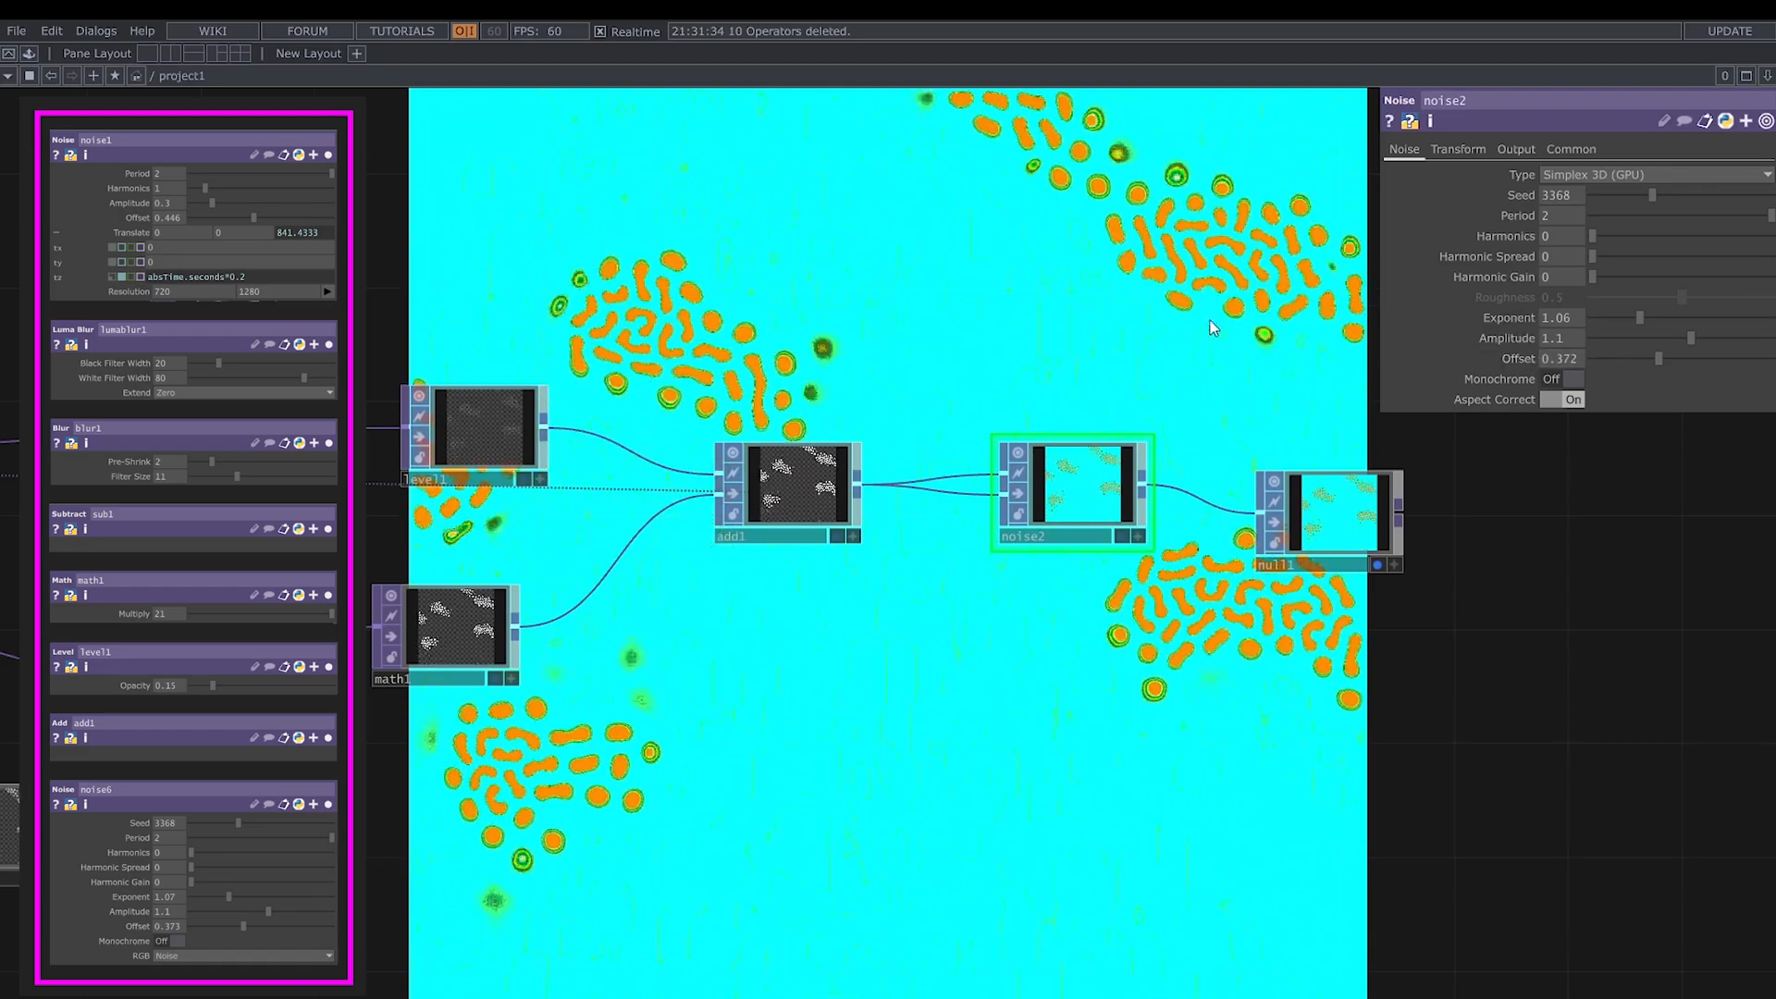
# - Set noise1's Period to 0.42, Harmonics and Harmonic Spread to 0, Exponent to 0.59, Amplitude to 0.9 and Offset to 0.446
pyautogui.scroll(-4, 1277, 361)
pyautogui.scroll(-2, 1081, 729)
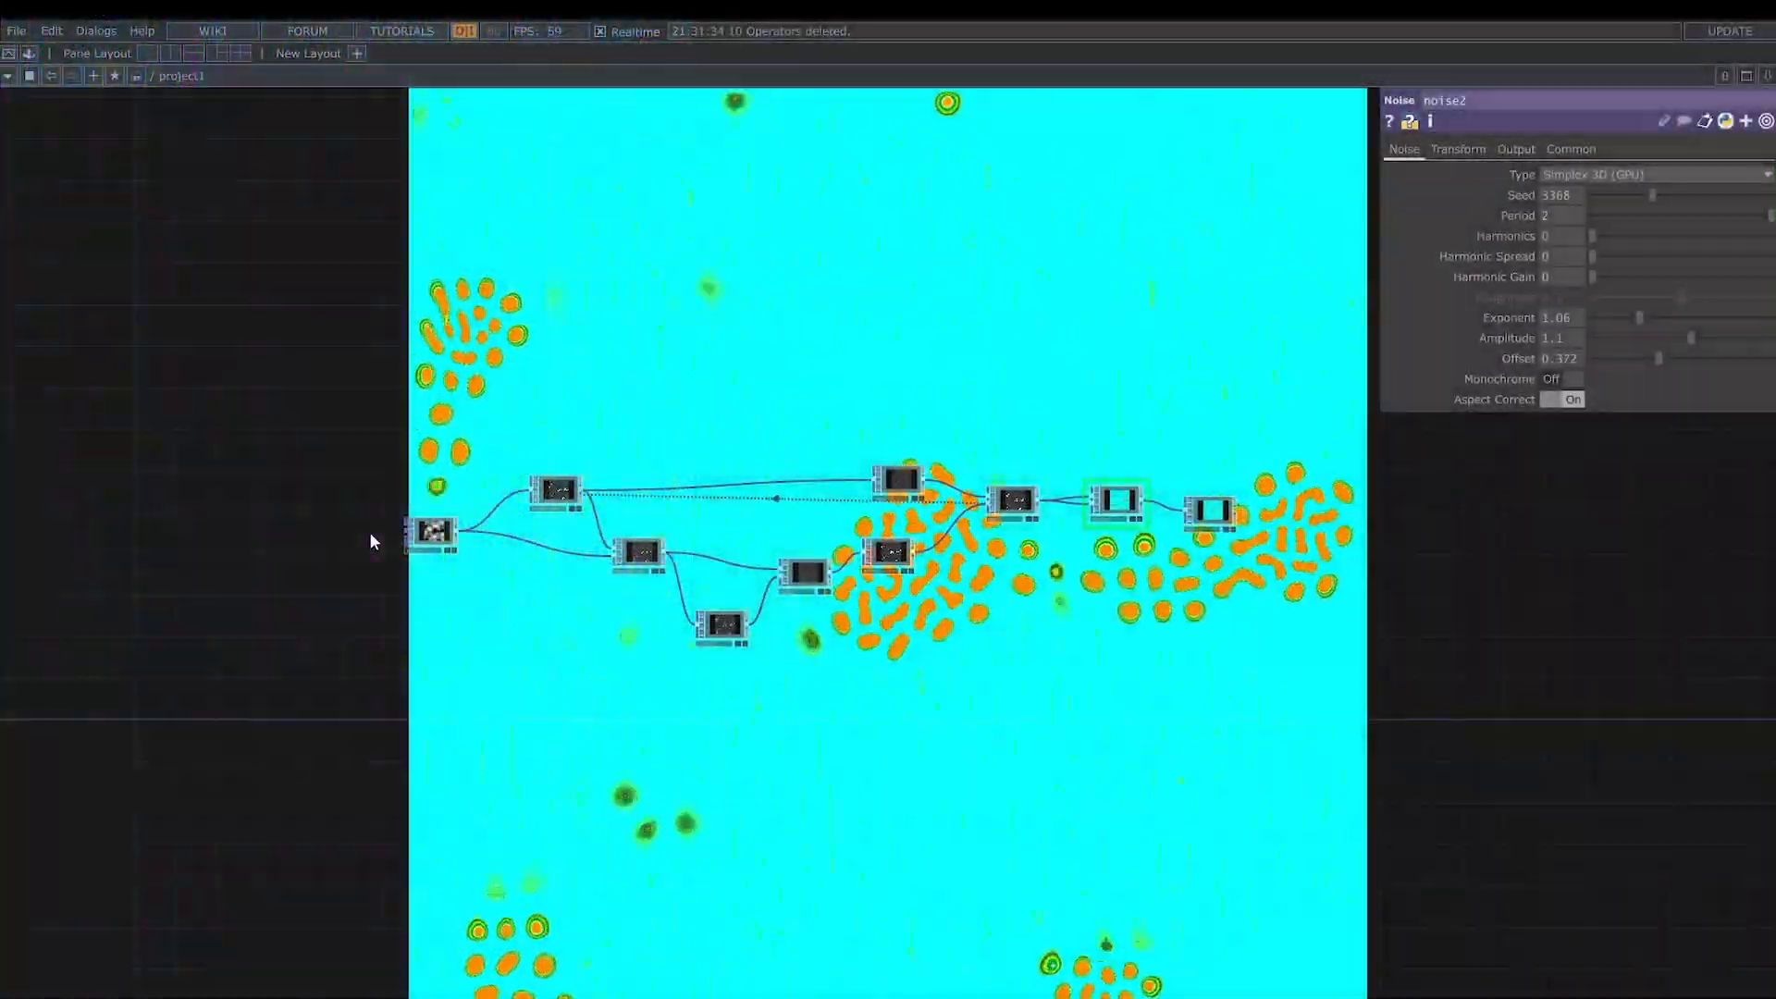
pyautogui.scroll(3, 369, 531)
pyautogui.scroll(4, 624, 529)
pyautogui.click(625, 529)
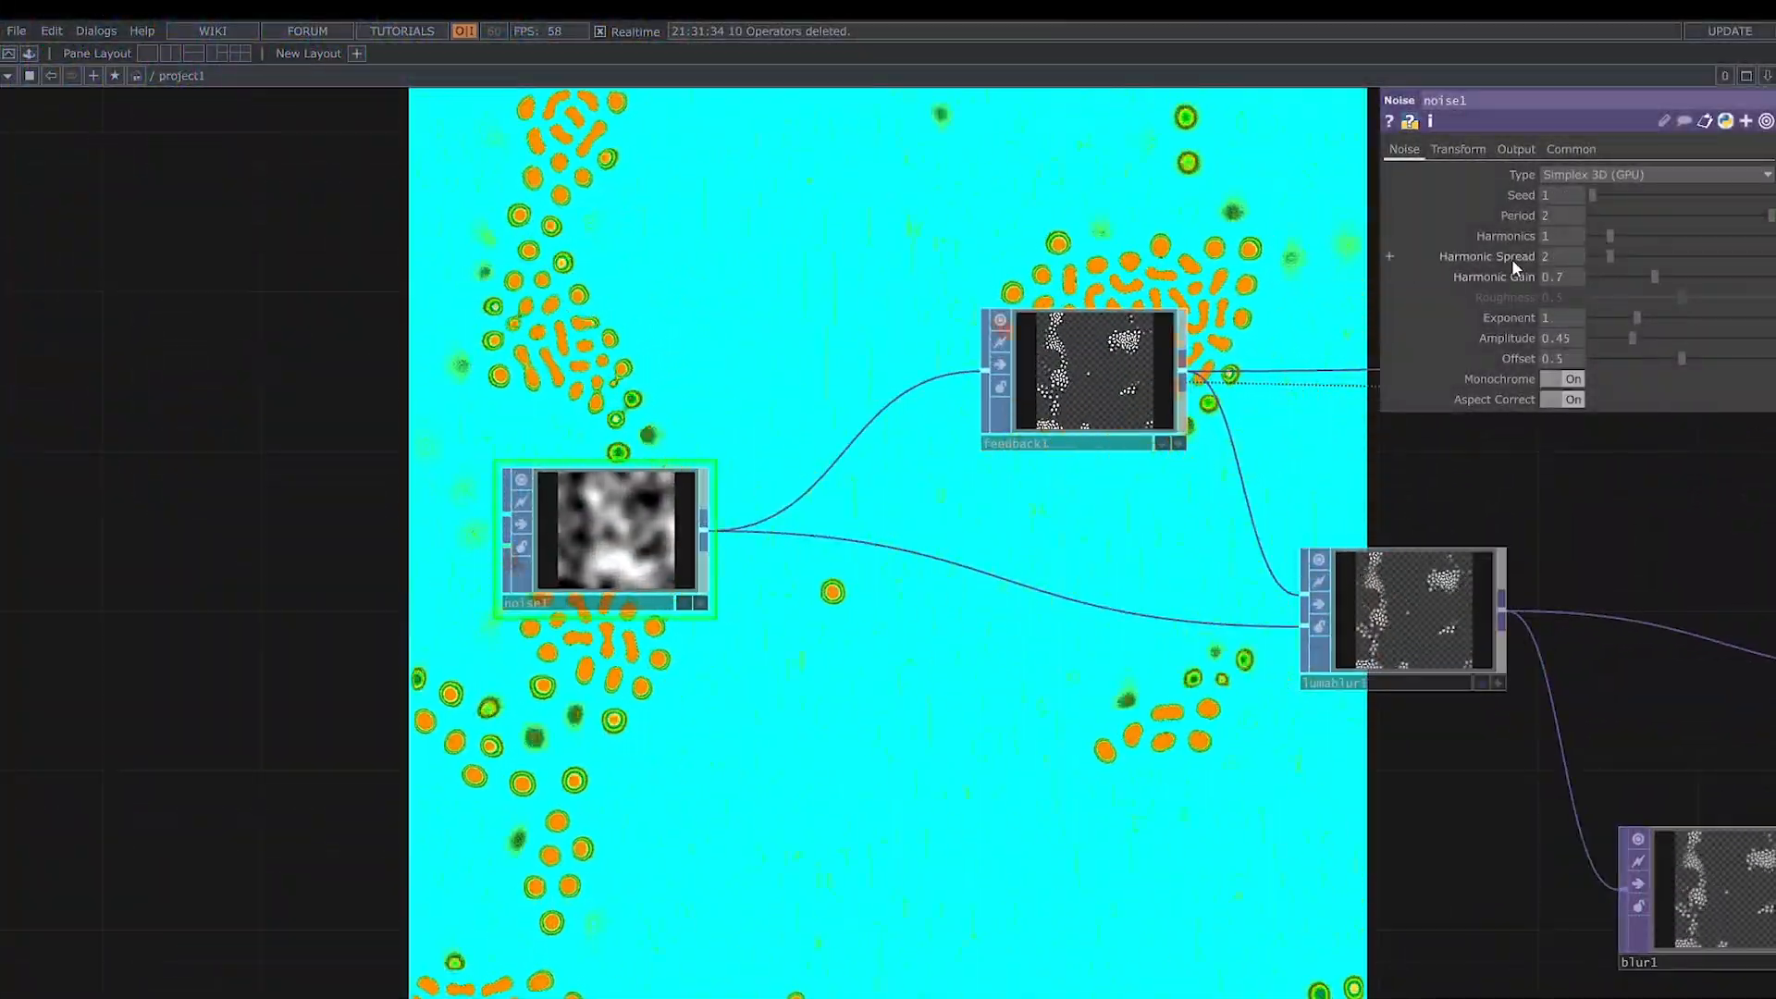
pyautogui.moveTo(1702, 213)
pyautogui.mouseDown()
pyautogui.moveTo(1573, 241)
pyautogui.moveTo(1598, 259)
pyautogui.mouseUp()
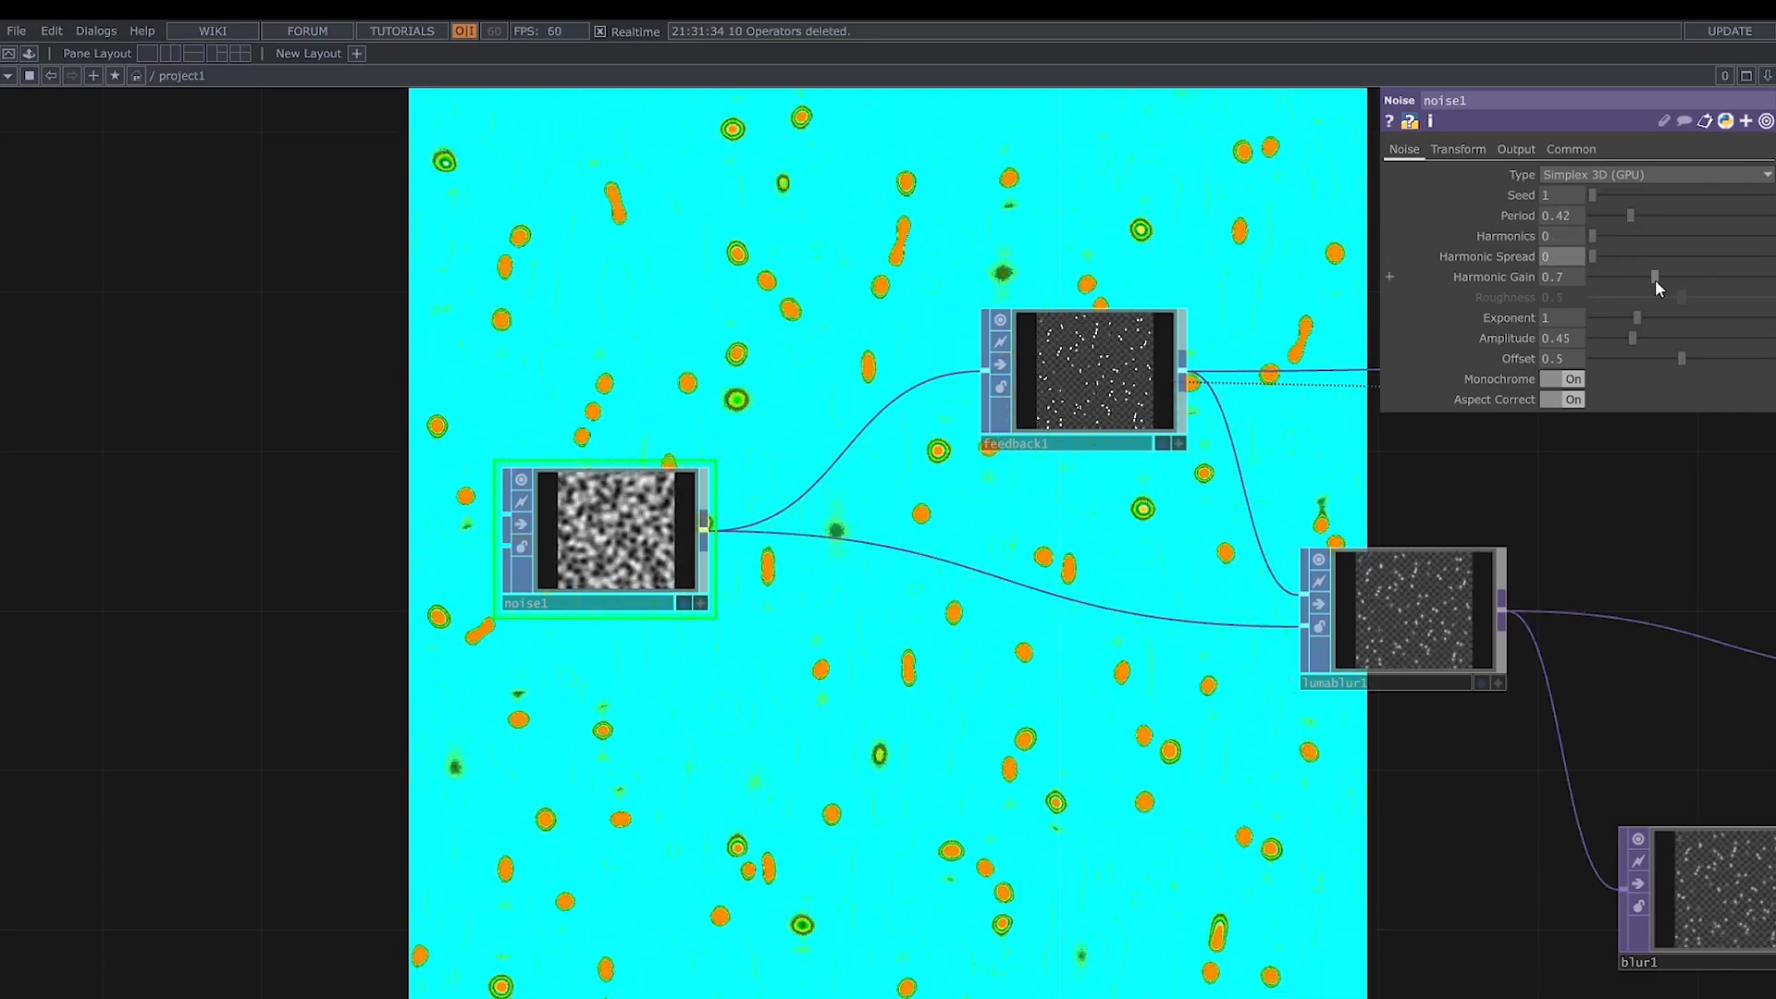
pyautogui.moveTo(1635, 318); pyautogui.dragTo(1613, 321)
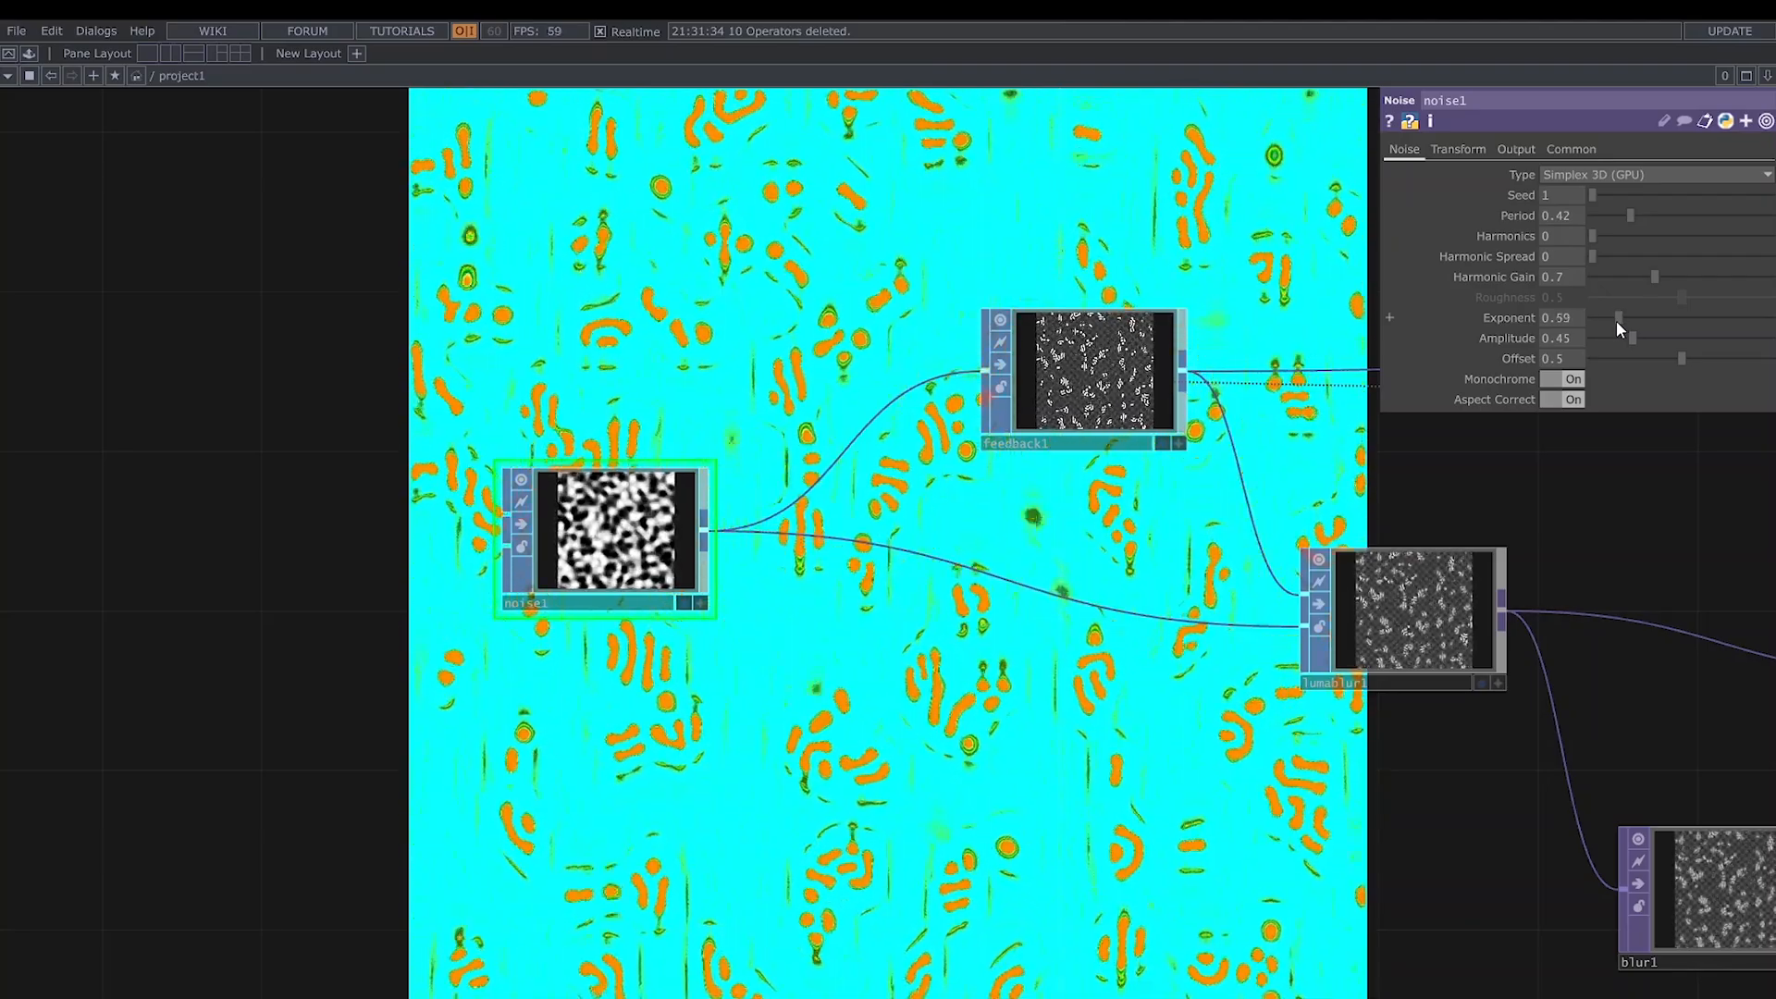
pyautogui.moveTo(1634, 337)
pyautogui.mouseDown()
pyautogui.moveTo(1674, 334)
pyautogui.moveTo(1673, 357)
pyautogui.mouseUp()
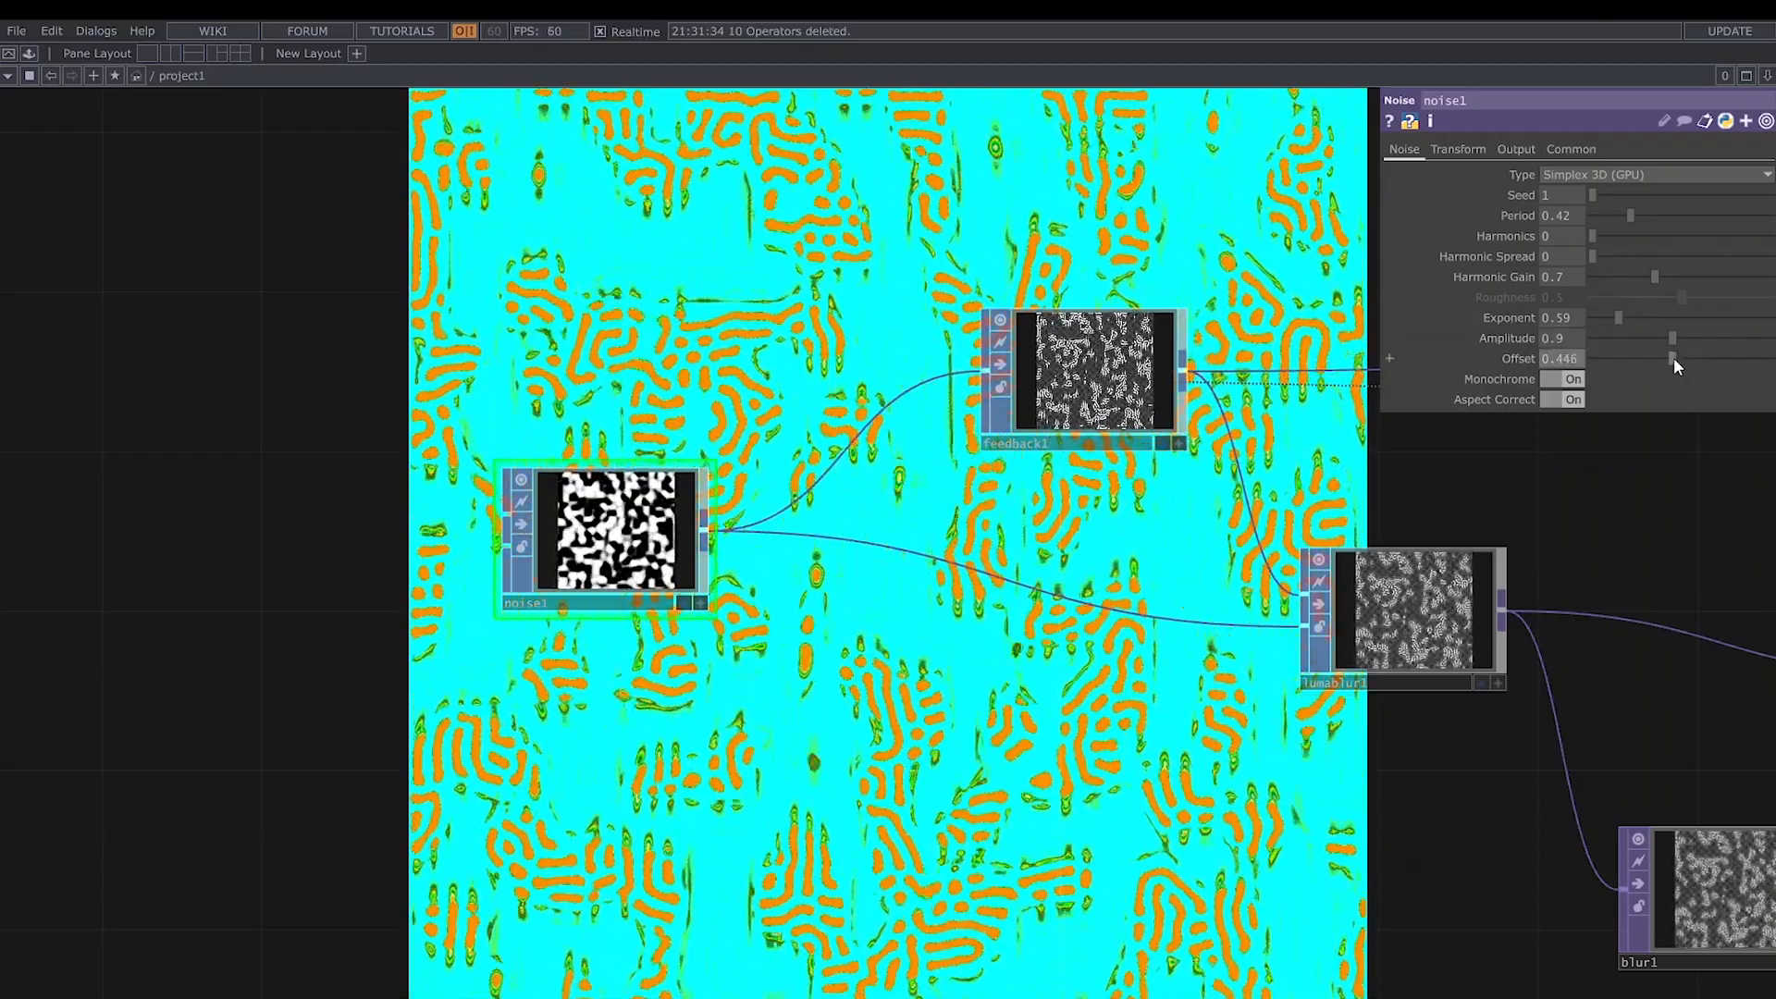
# - Set lumablur1's White Value to 1, White Filter Width to 69 and Extend mode to Repeat
pyautogui.moveTo(1061, 696); pyautogui.dragTo(900, 656)
pyautogui.click(1244, 597)
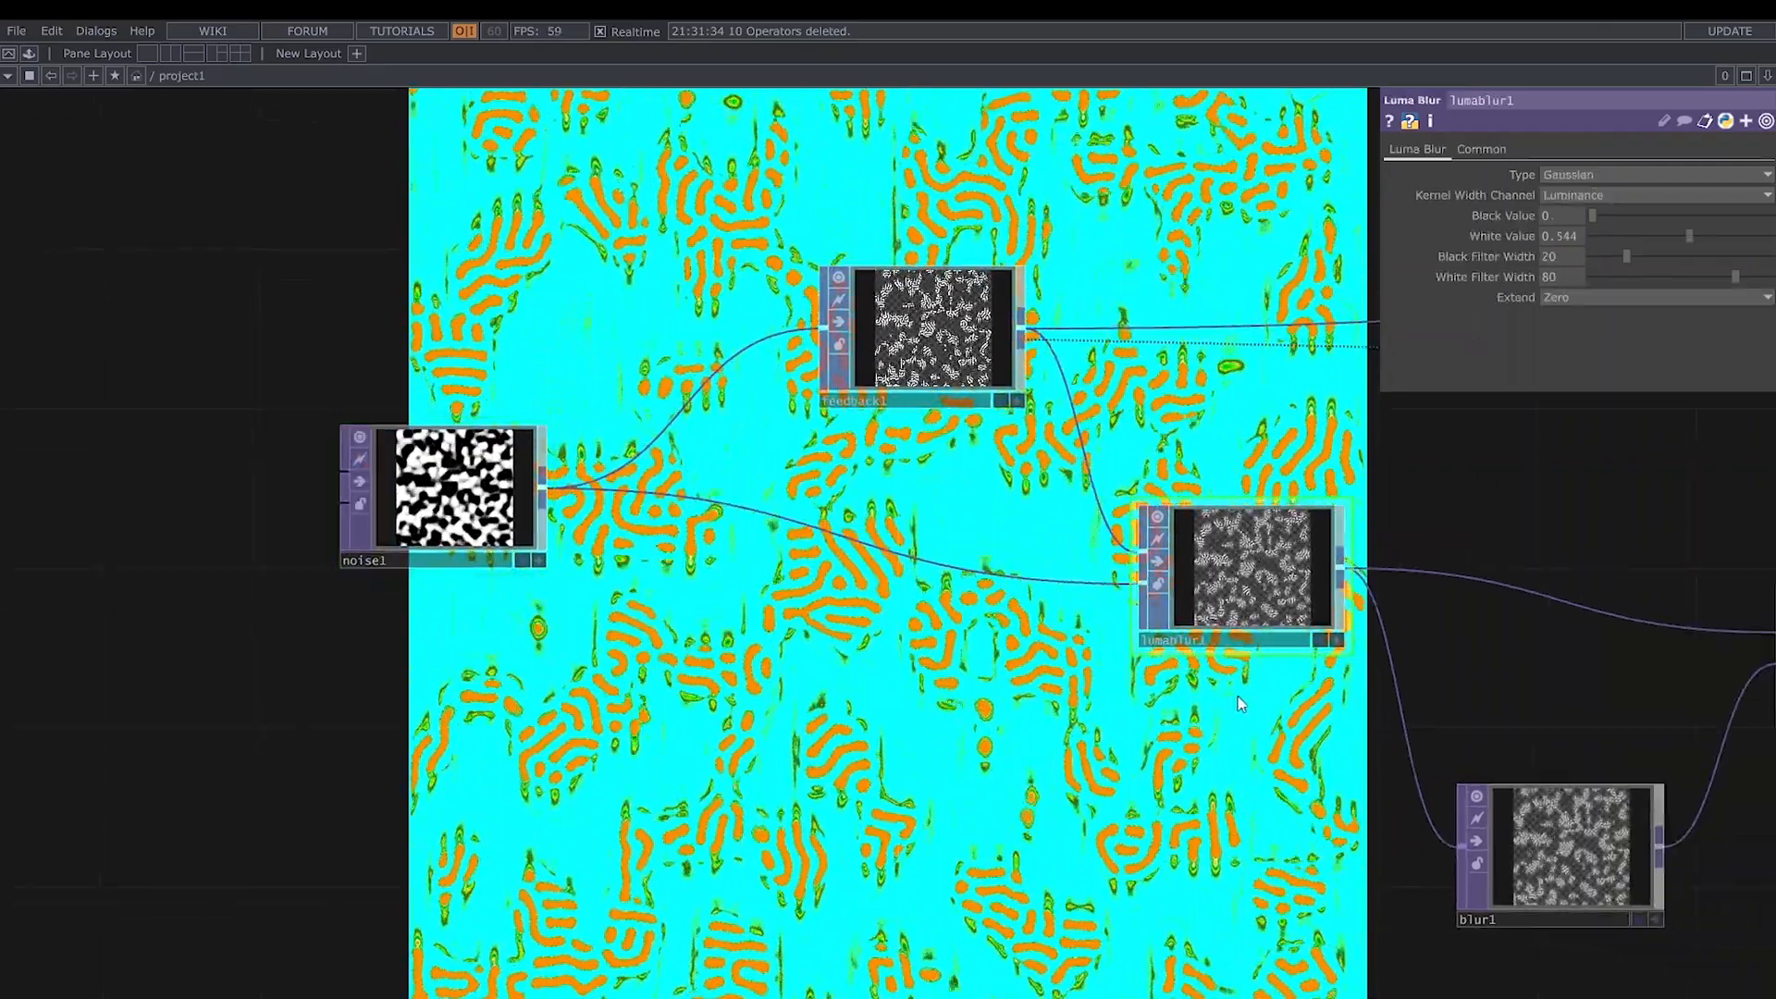
pyautogui.moveTo(1172, 778); pyautogui.dragTo(970, 784)
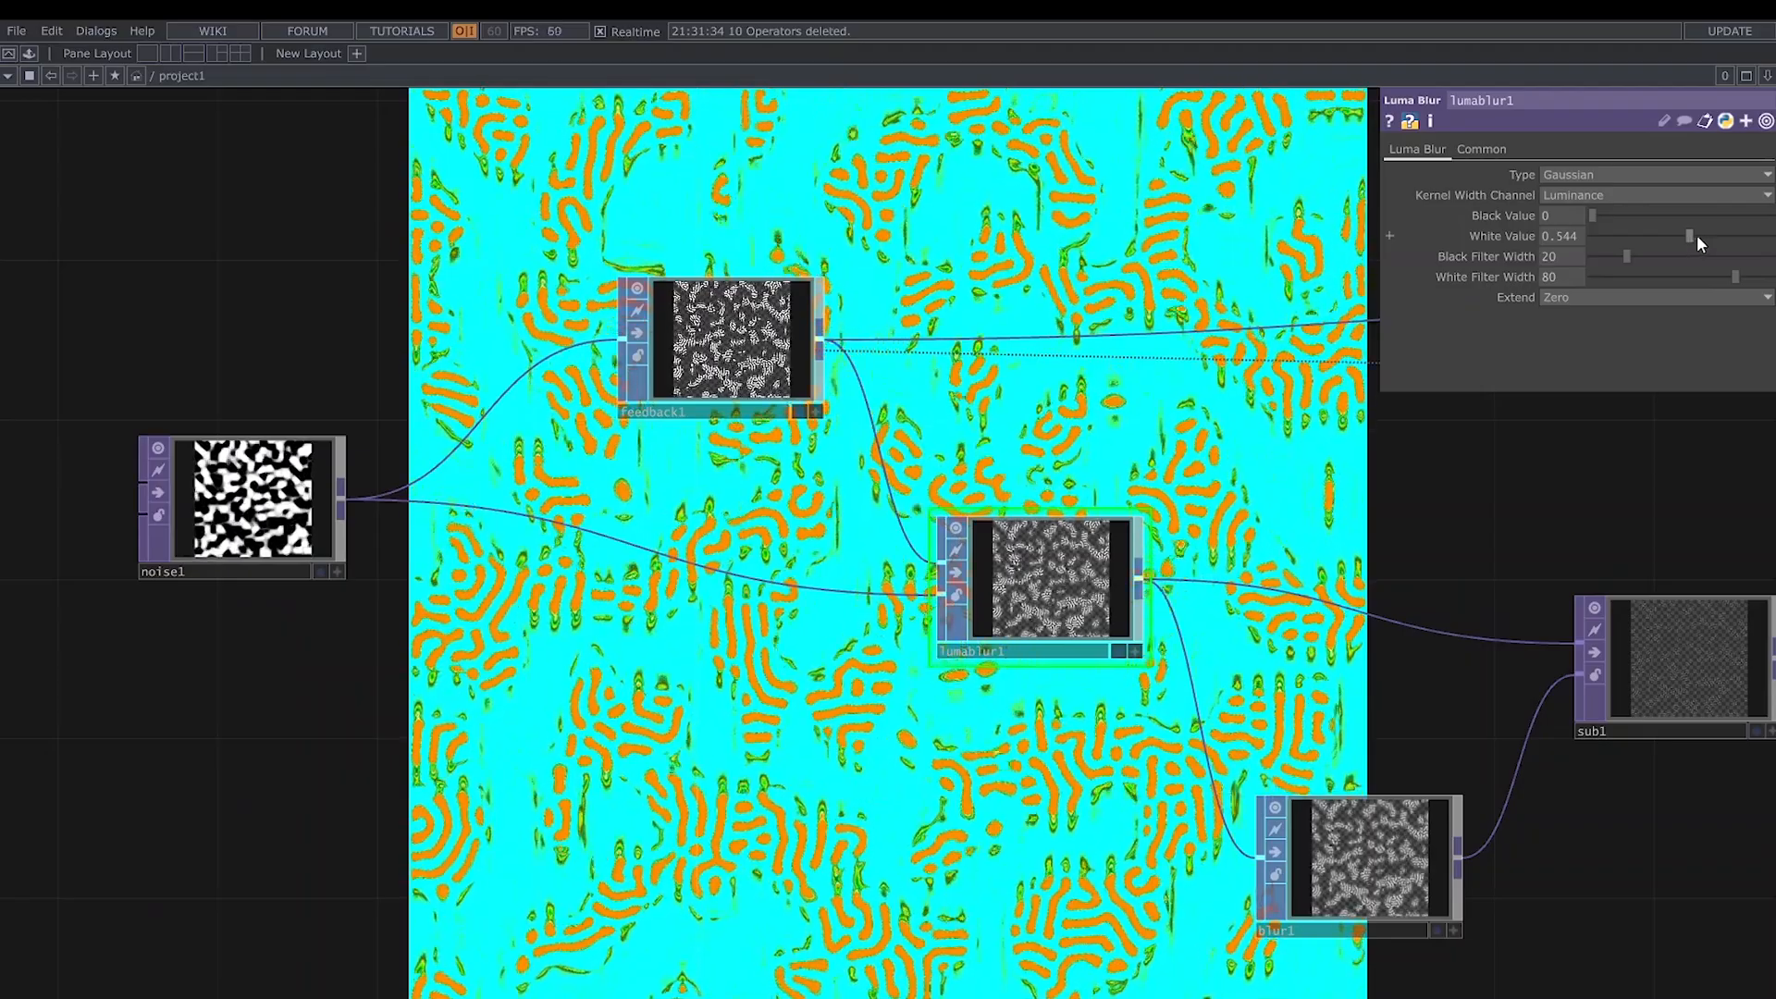
pyautogui.moveTo(1695, 237); pyautogui.dragTo(1719, 279)
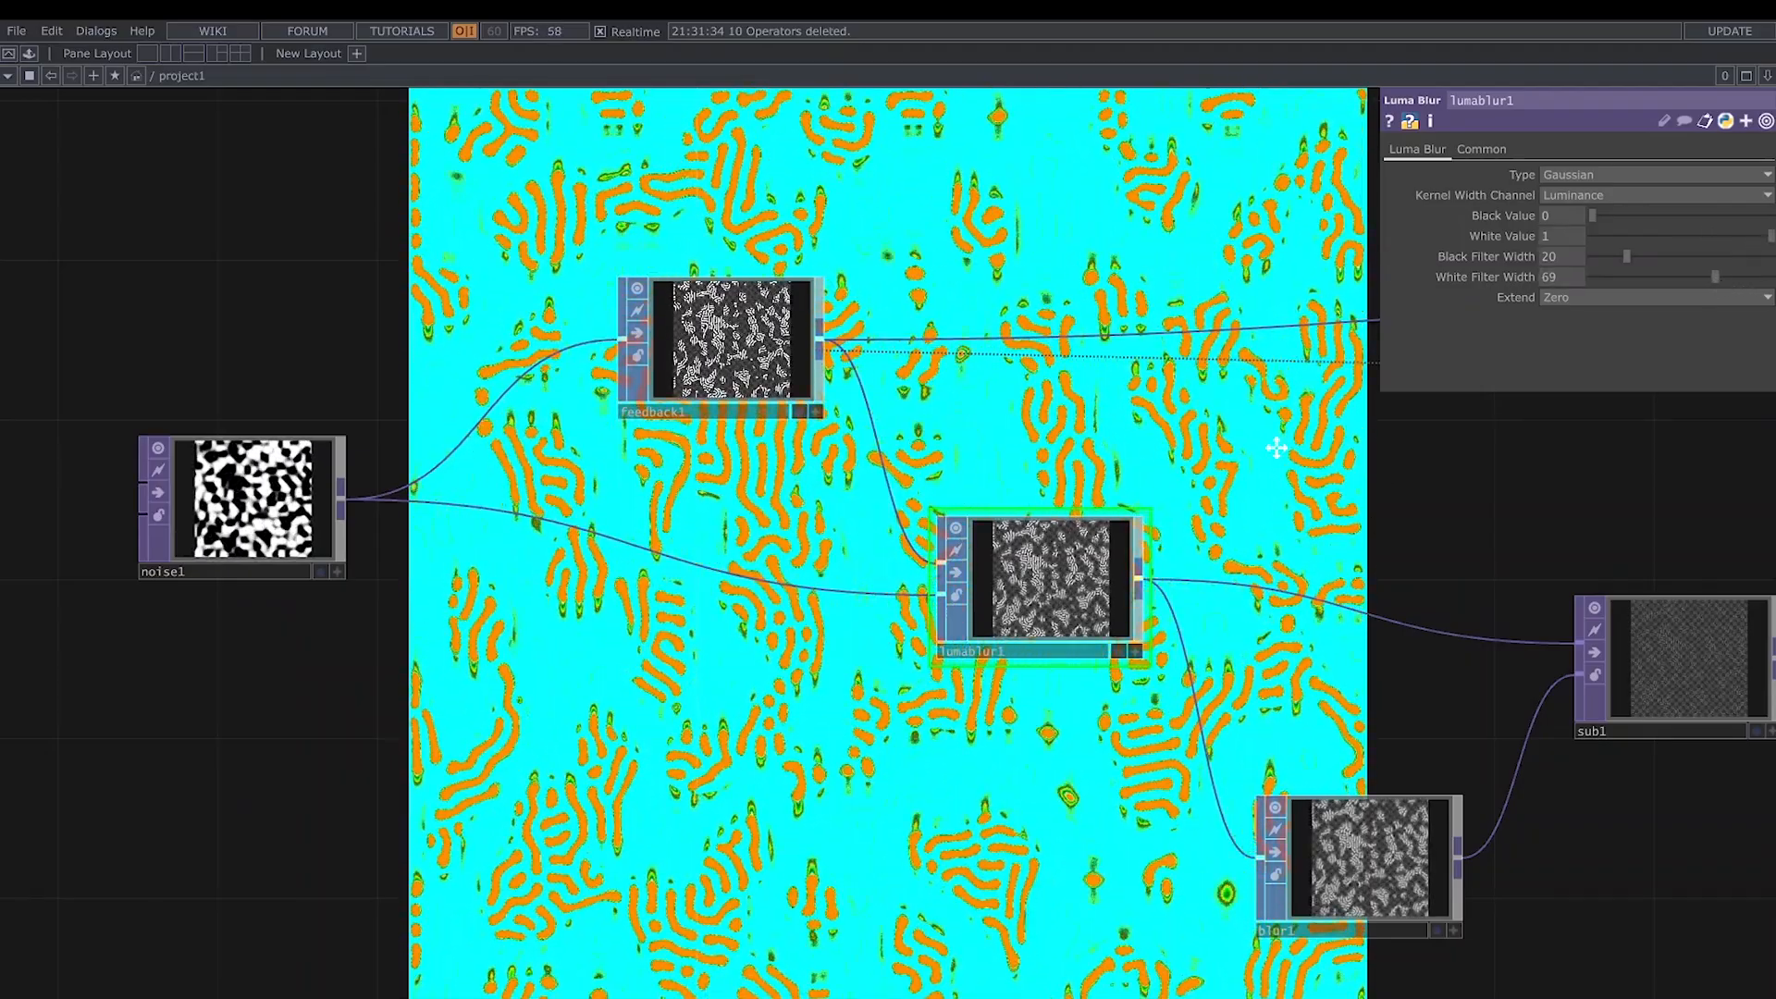
pyautogui.moveTo(1395, 507); pyautogui.dragTo(1130, 382)
pyautogui.click(1573, 298)
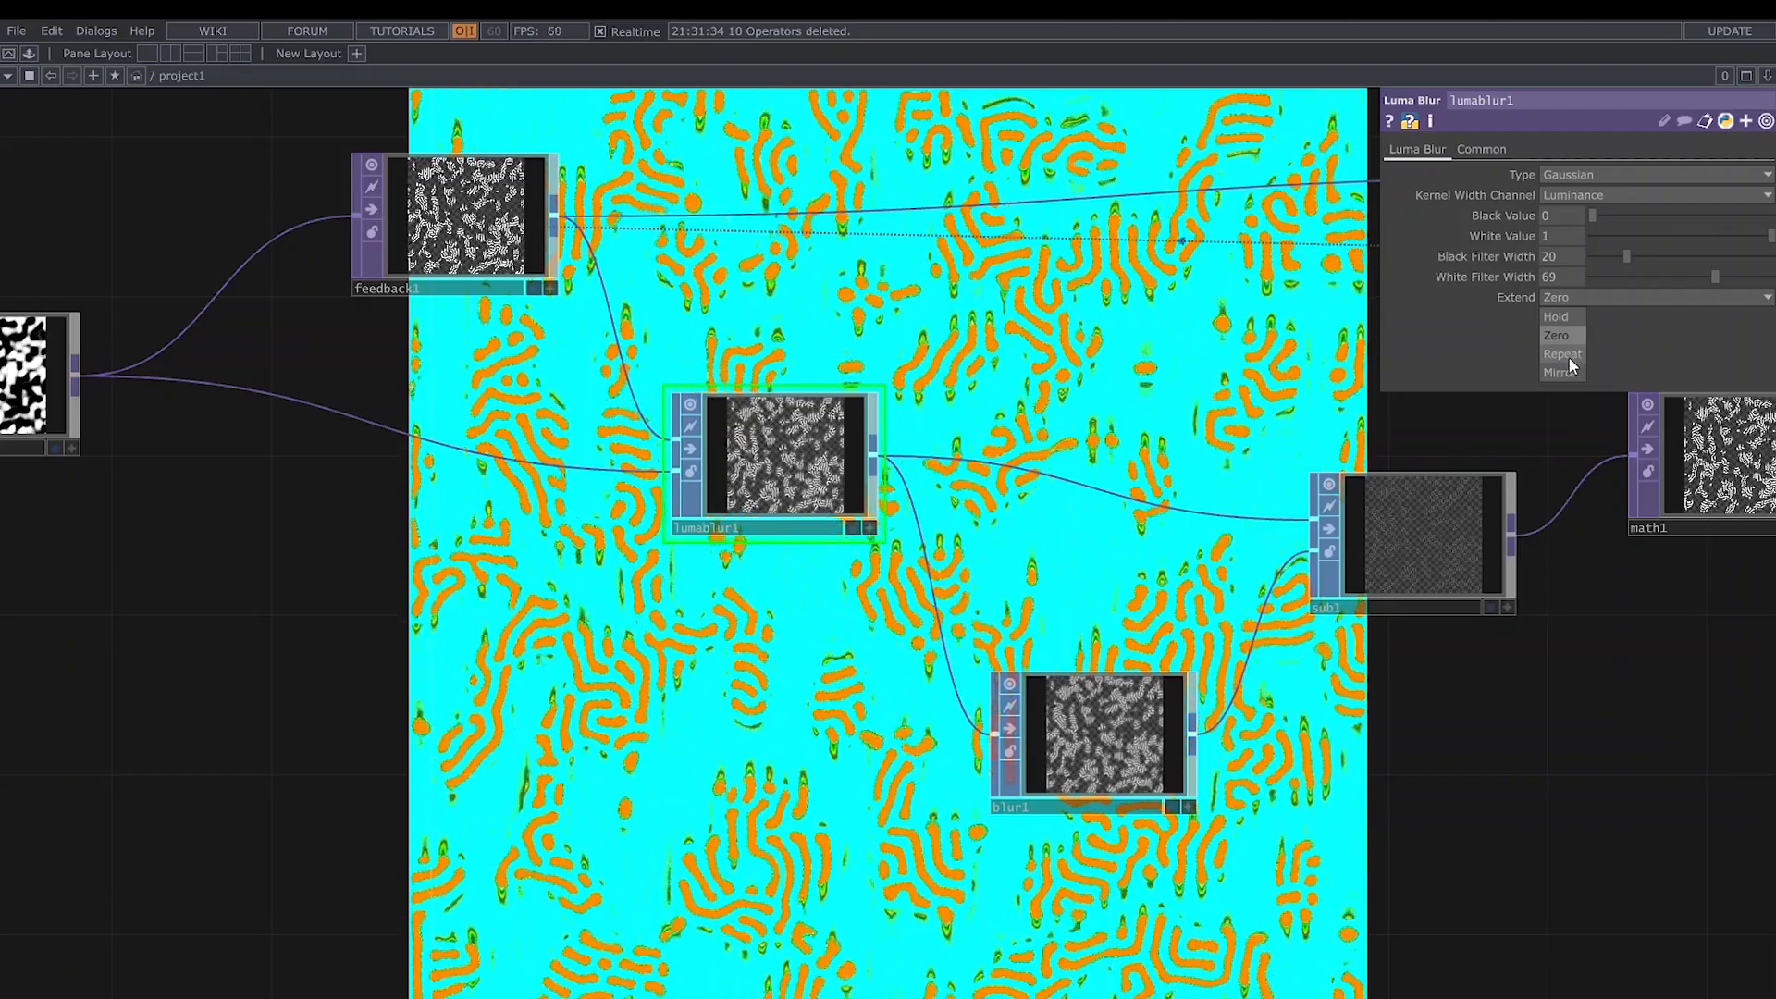
pyautogui.click(1569, 357)
# - Set blur1's Extend to Mirror and Pre-Shrink to 1, and increase its Filter Size
pyautogui.click(1088, 765)
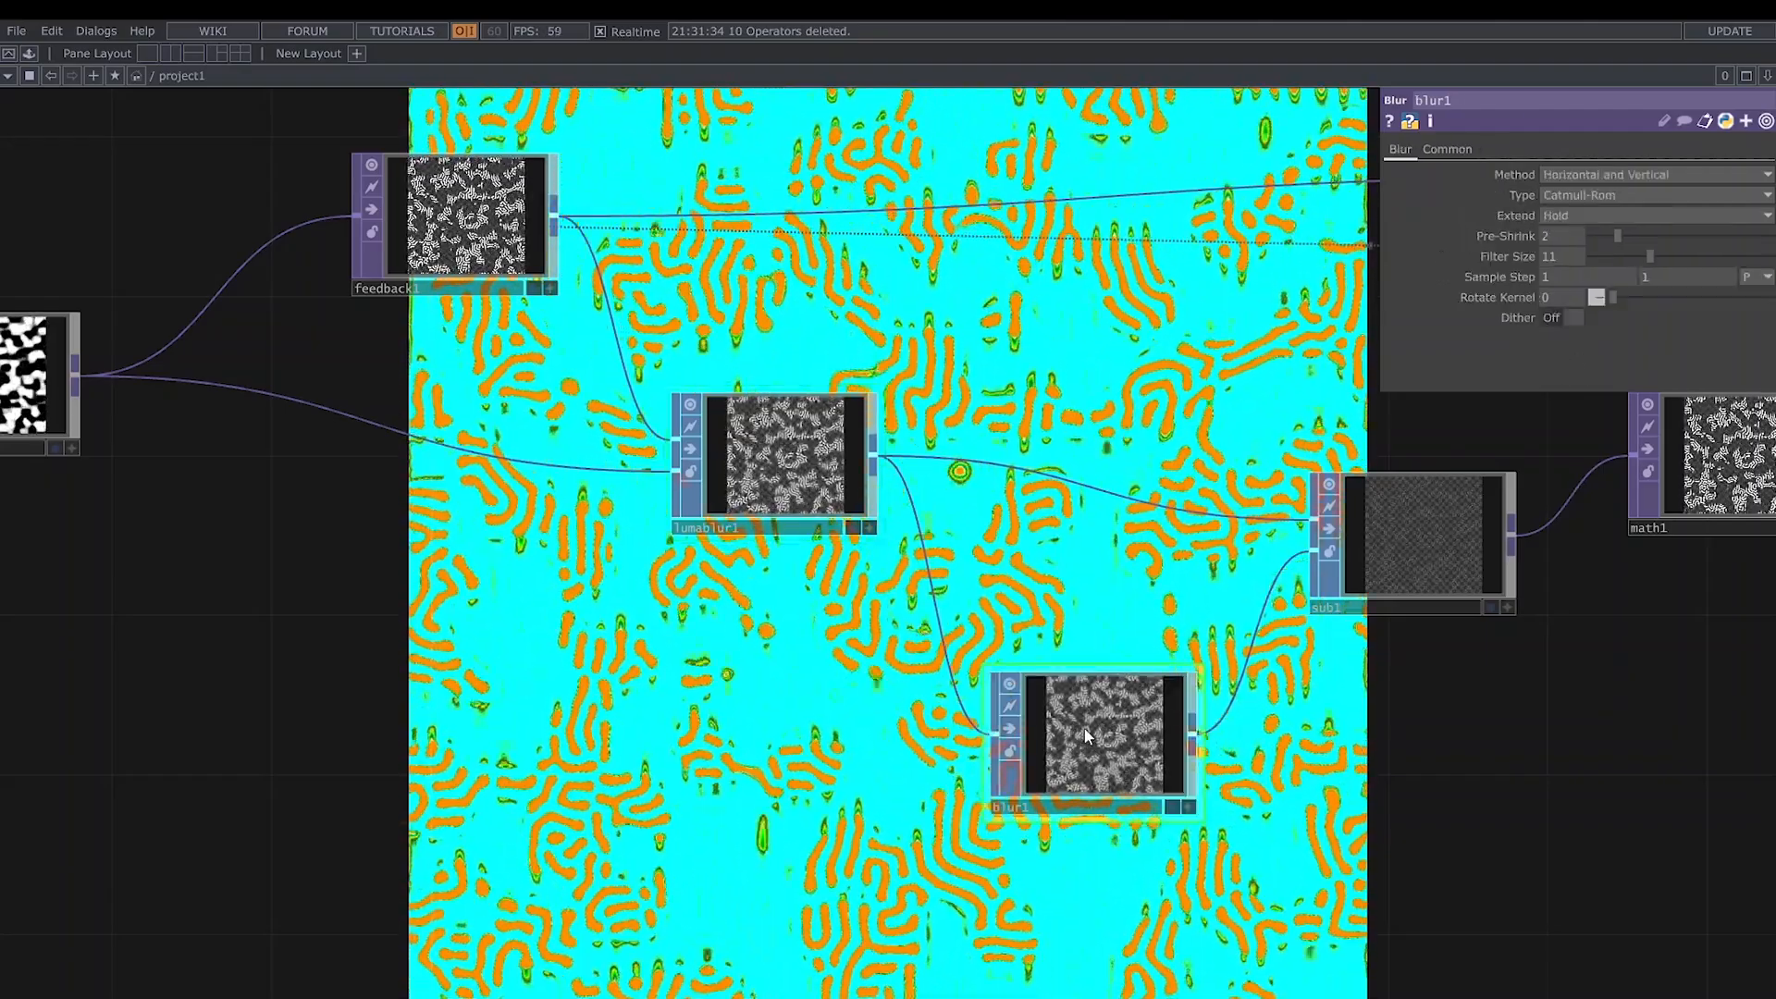
pyautogui.click(1588, 214)
pyautogui.click(1630, 275)
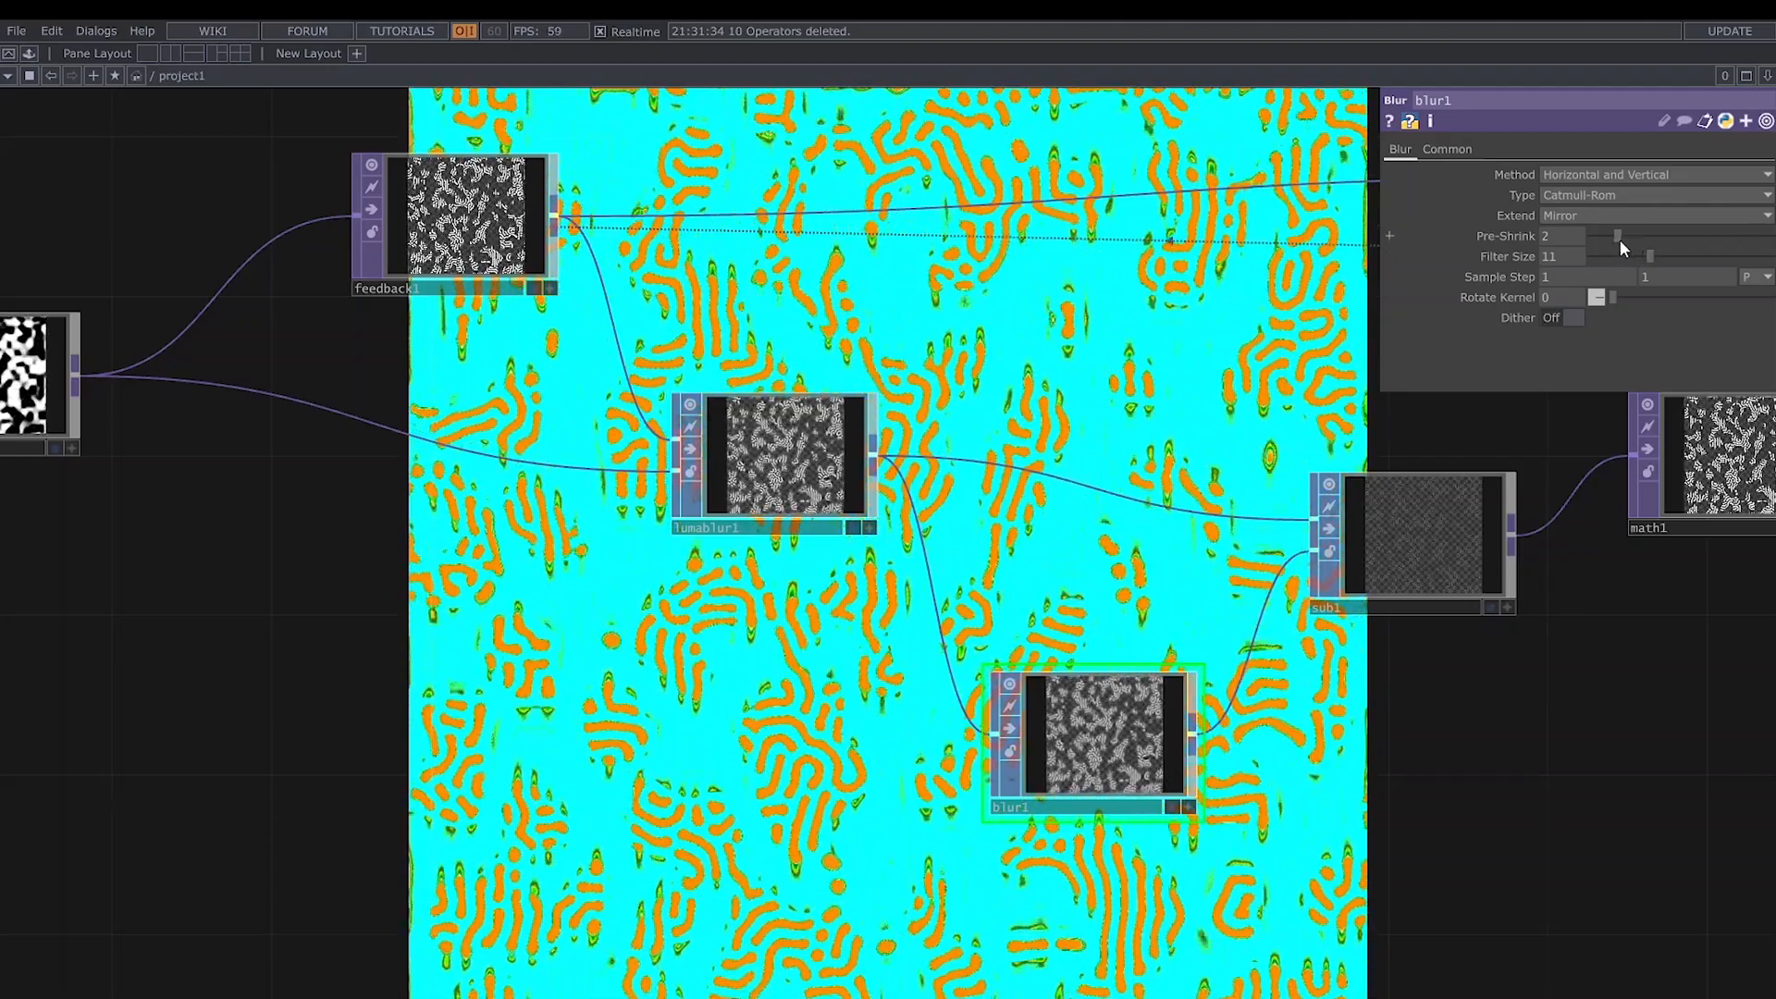
pyautogui.moveTo(1619, 239); pyautogui.dragTo(1597, 241)
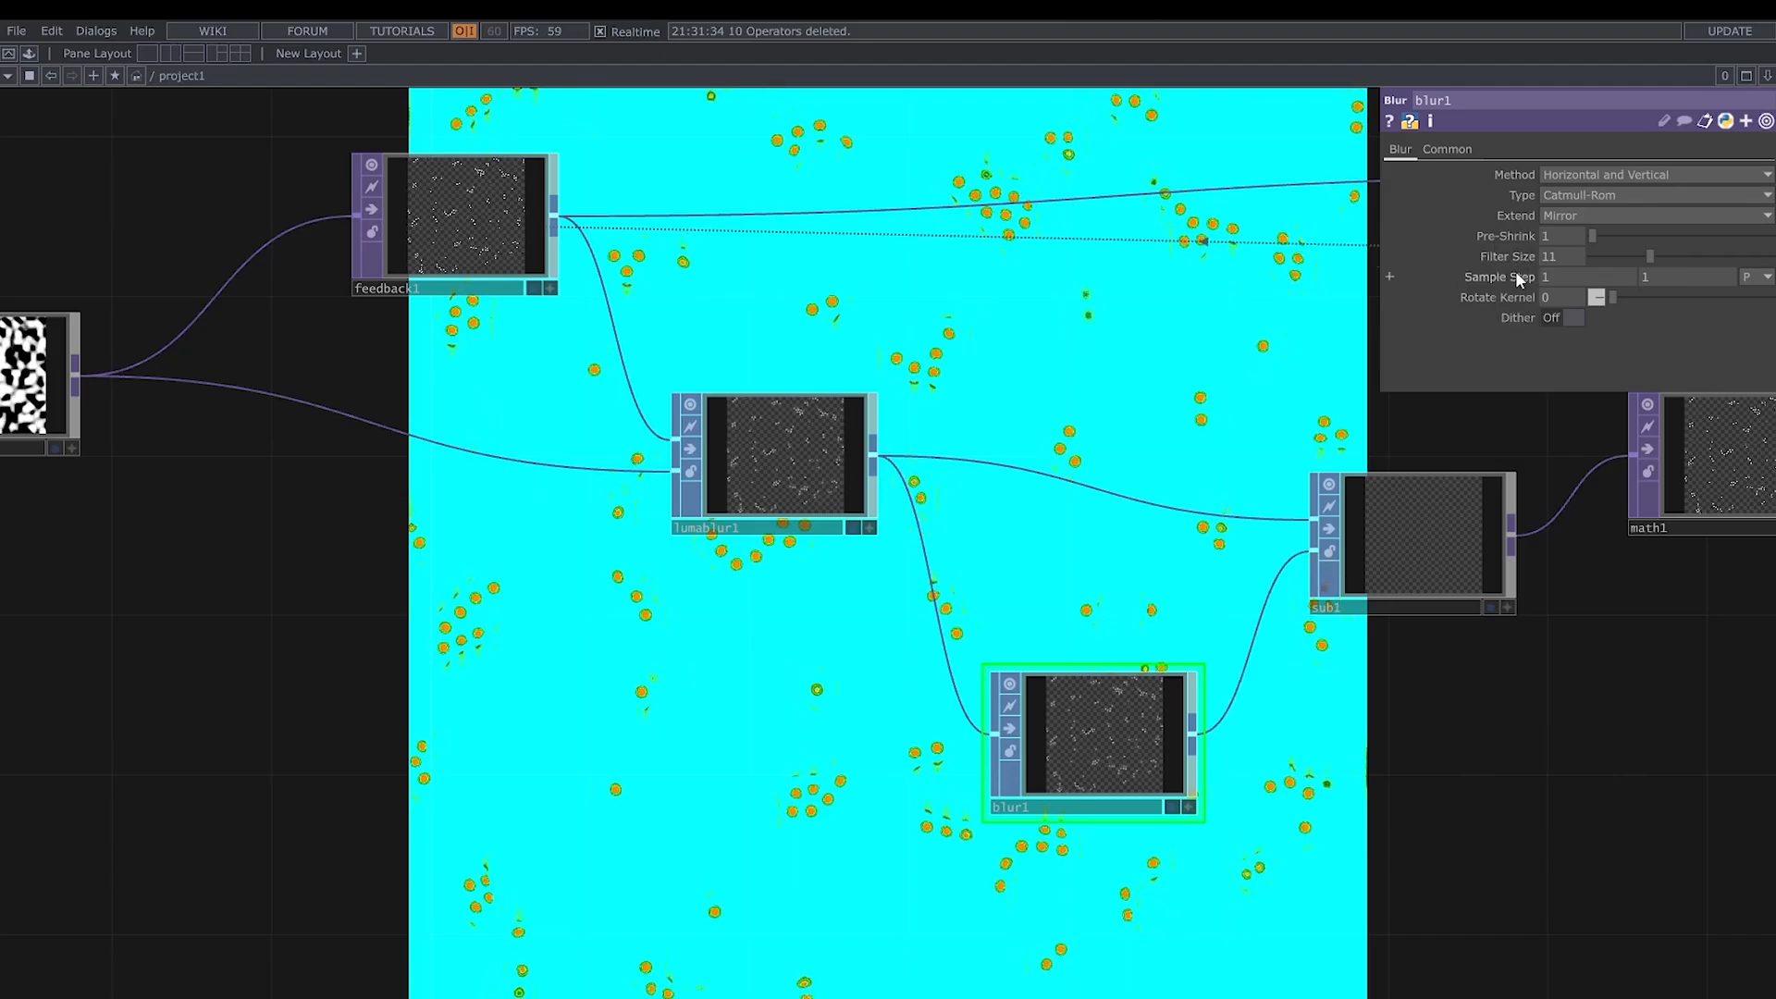
pyautogui.moveTo(1518, 259); pyautogui.dragTo(1545, 258)
# - Give sub1 a very small positive Y translate and set its Extend Overlay to Repeat
pyautogui.moveTo(1217, 418); pyautogui.dragTo(740, 358)
pyautogui.click(880, 552)
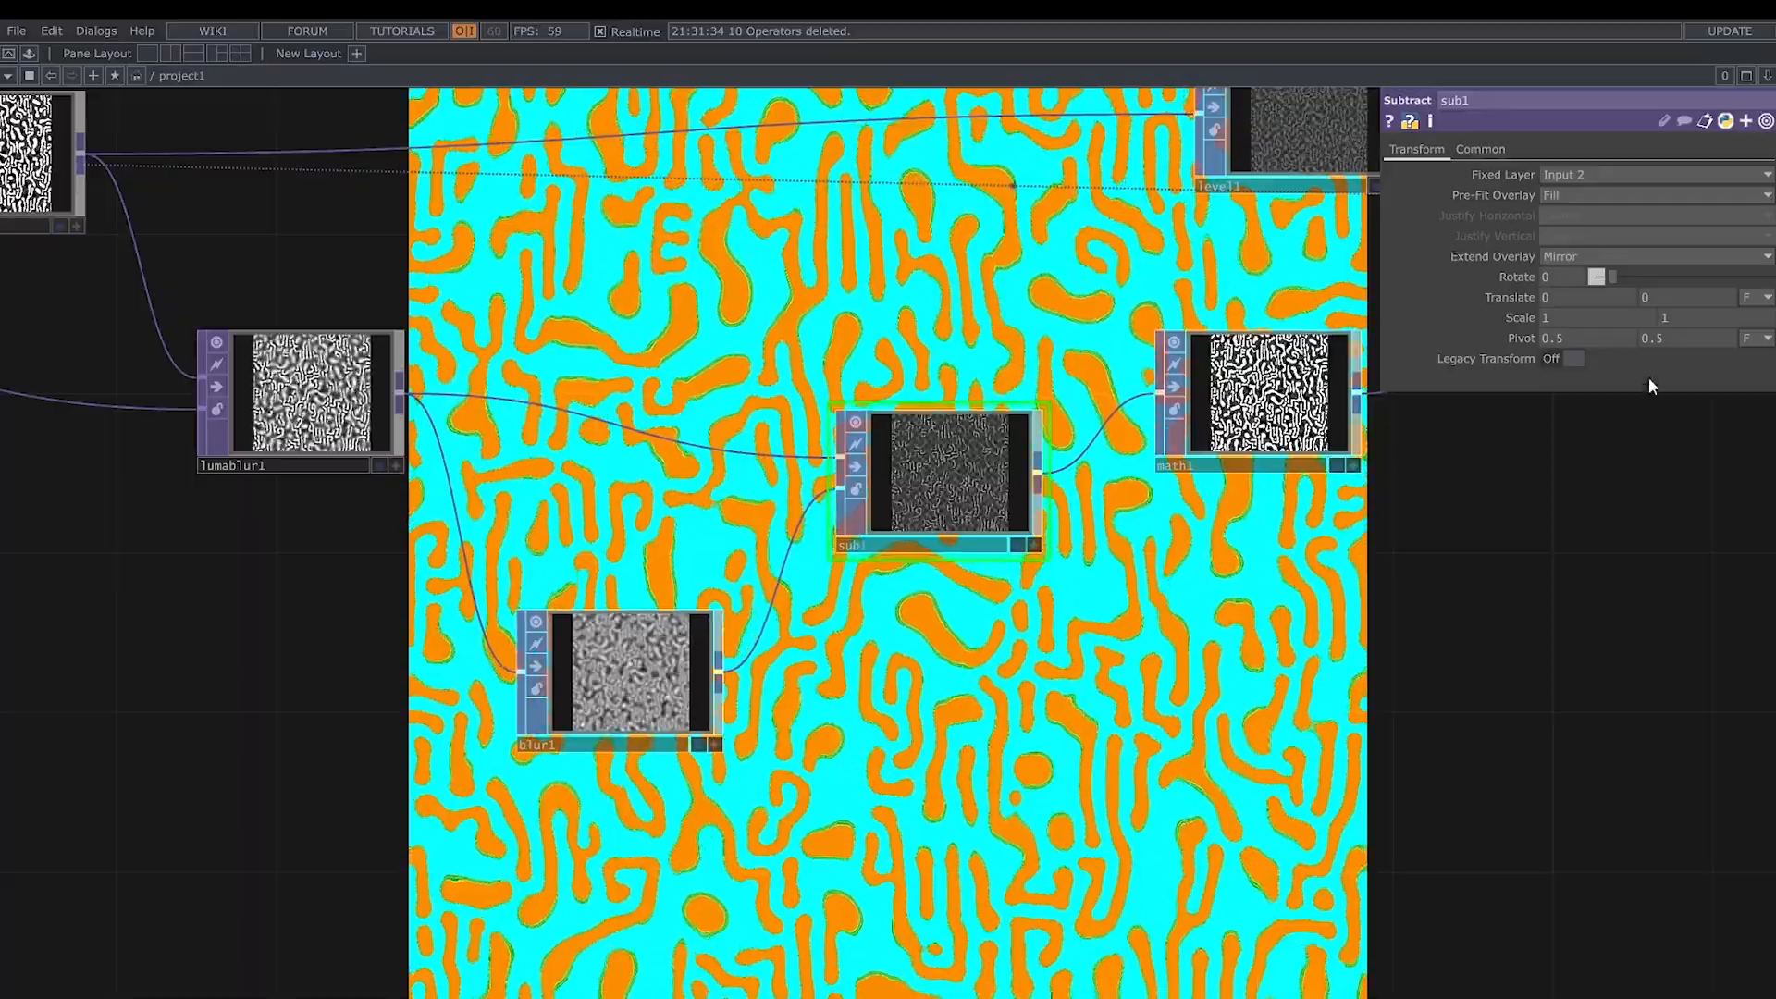
pyautogui.moveTo(1665, 298); pyautogui.dragTo(1739, 346)
pyautogui.moveTo(1669, 262); pyautogui.dragTo(1664, 278)
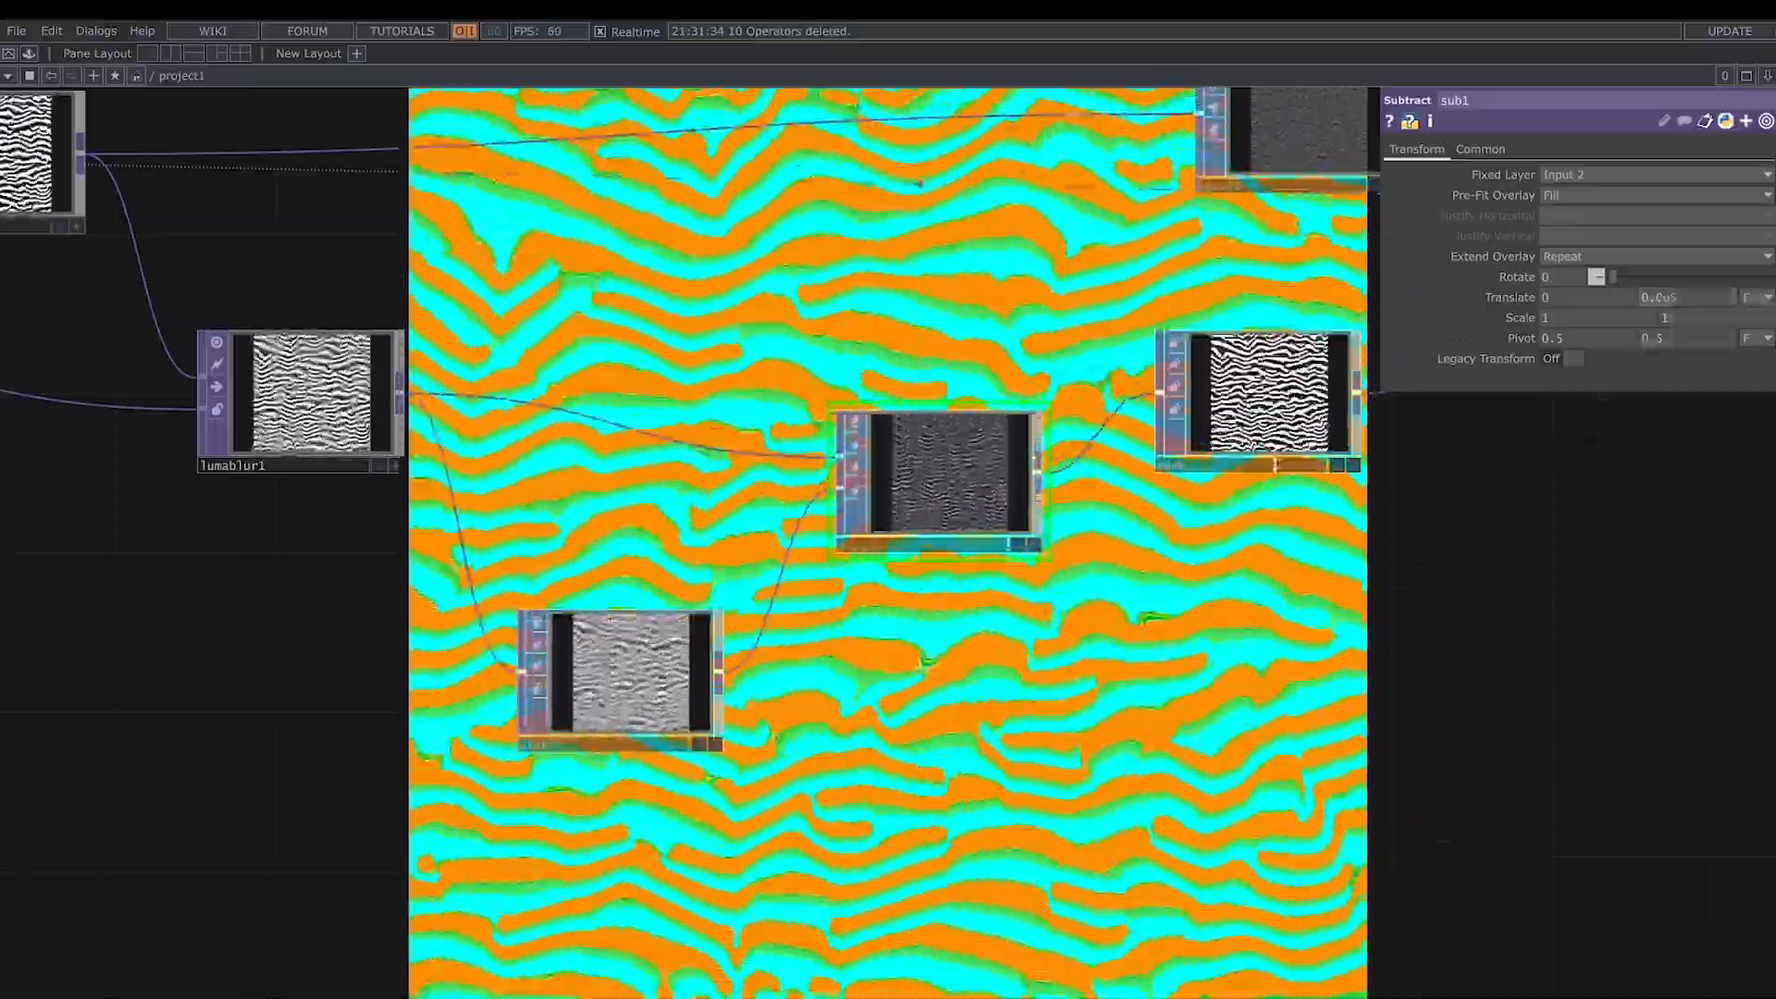
# - Lower math1's Multiply value and set level1's post Opacity to 0.75
pyautogui.click(1277, 460)
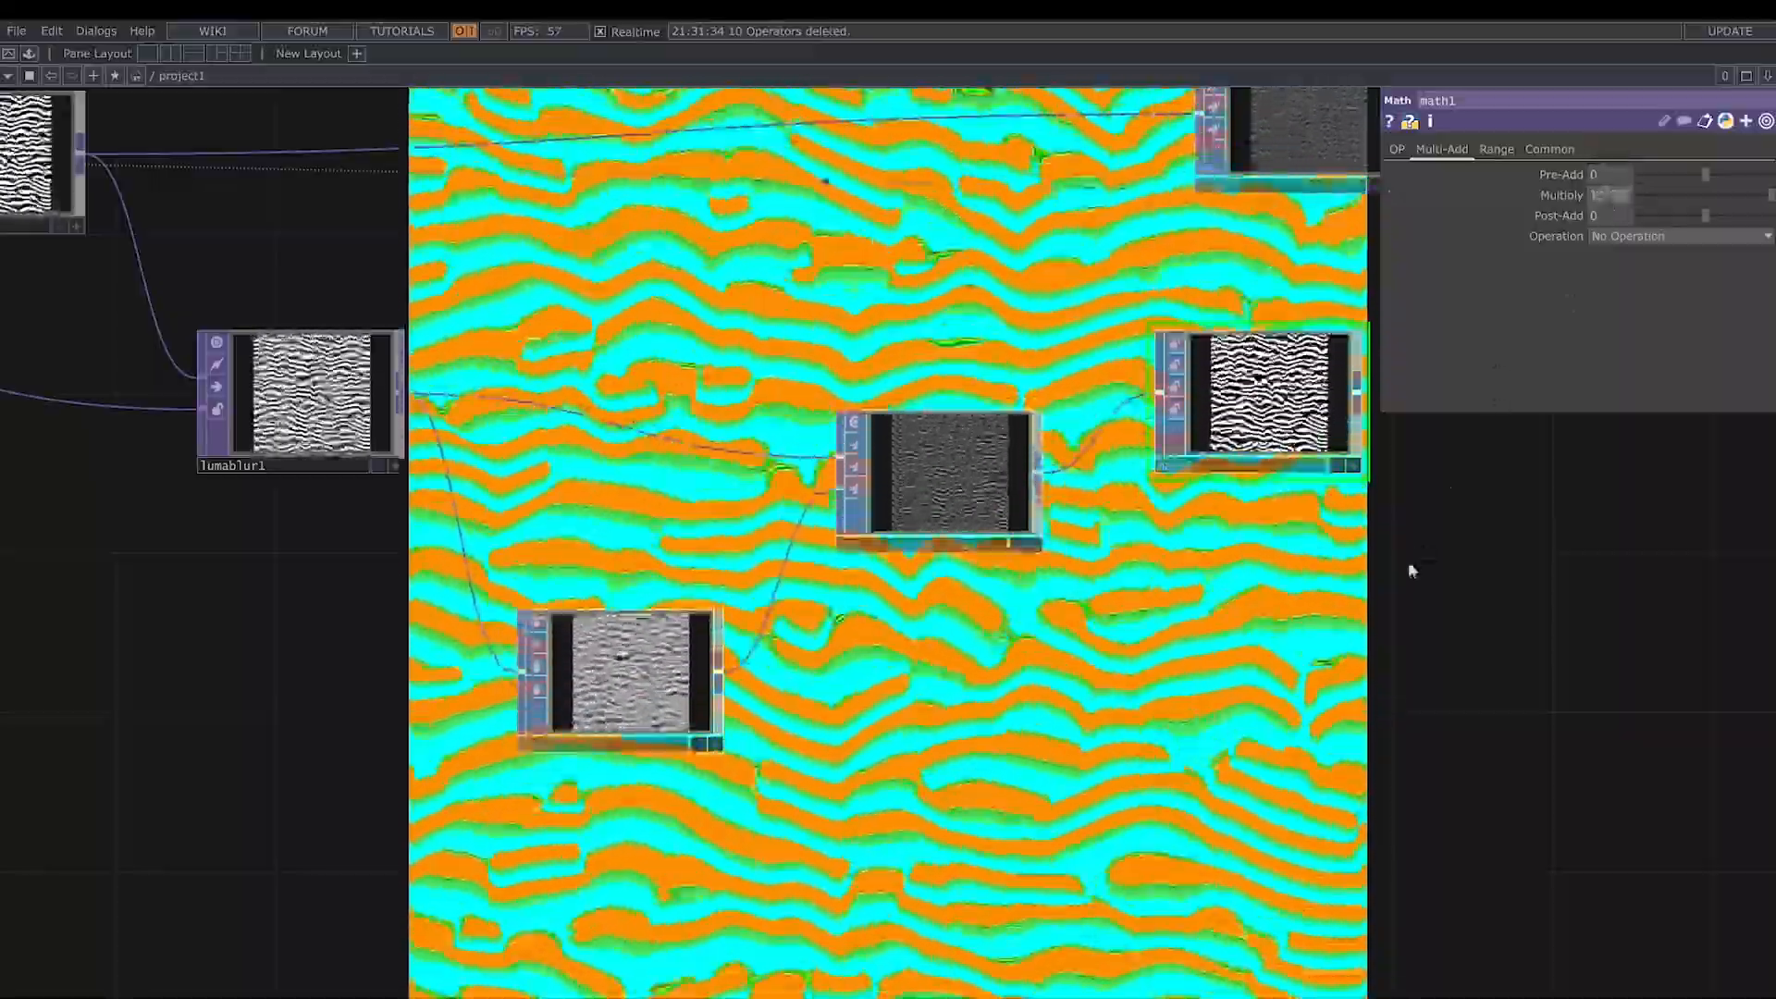
pyautogui.moveTo(1408, 561); pyautogui.dragTo(1307, 587)
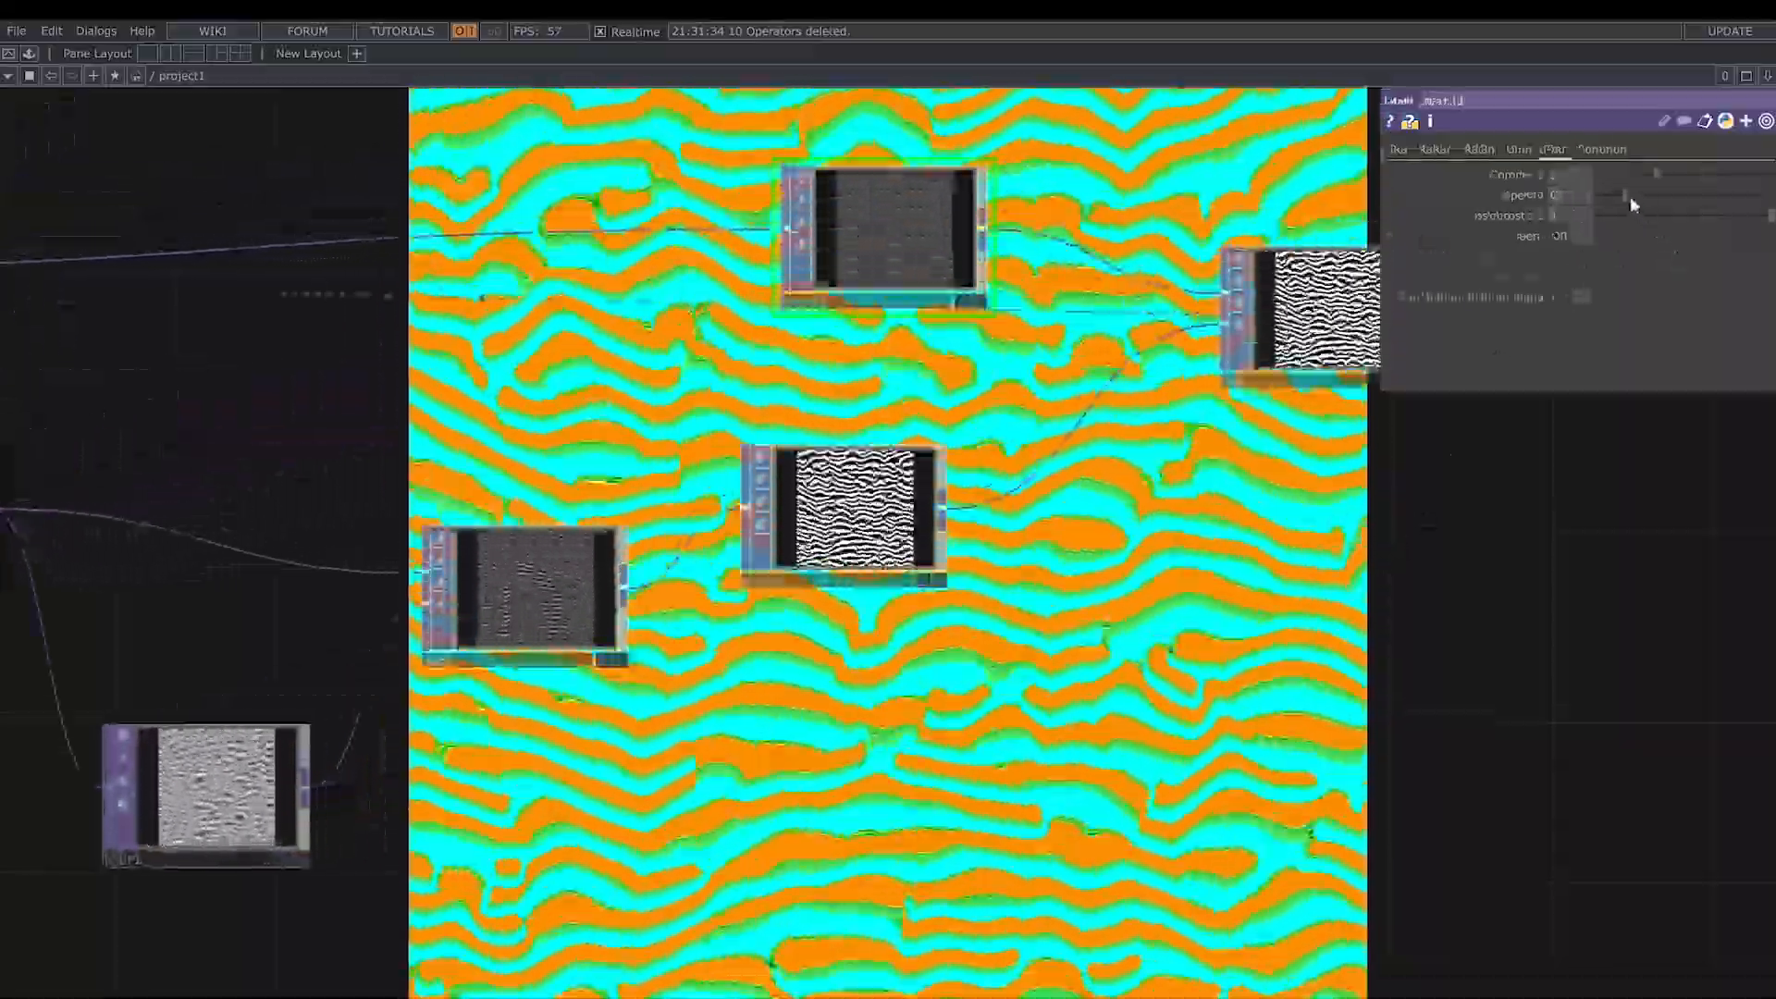
pyautogui.moveTo(1630, 196); pyautogui.dragTo(1734, 183)
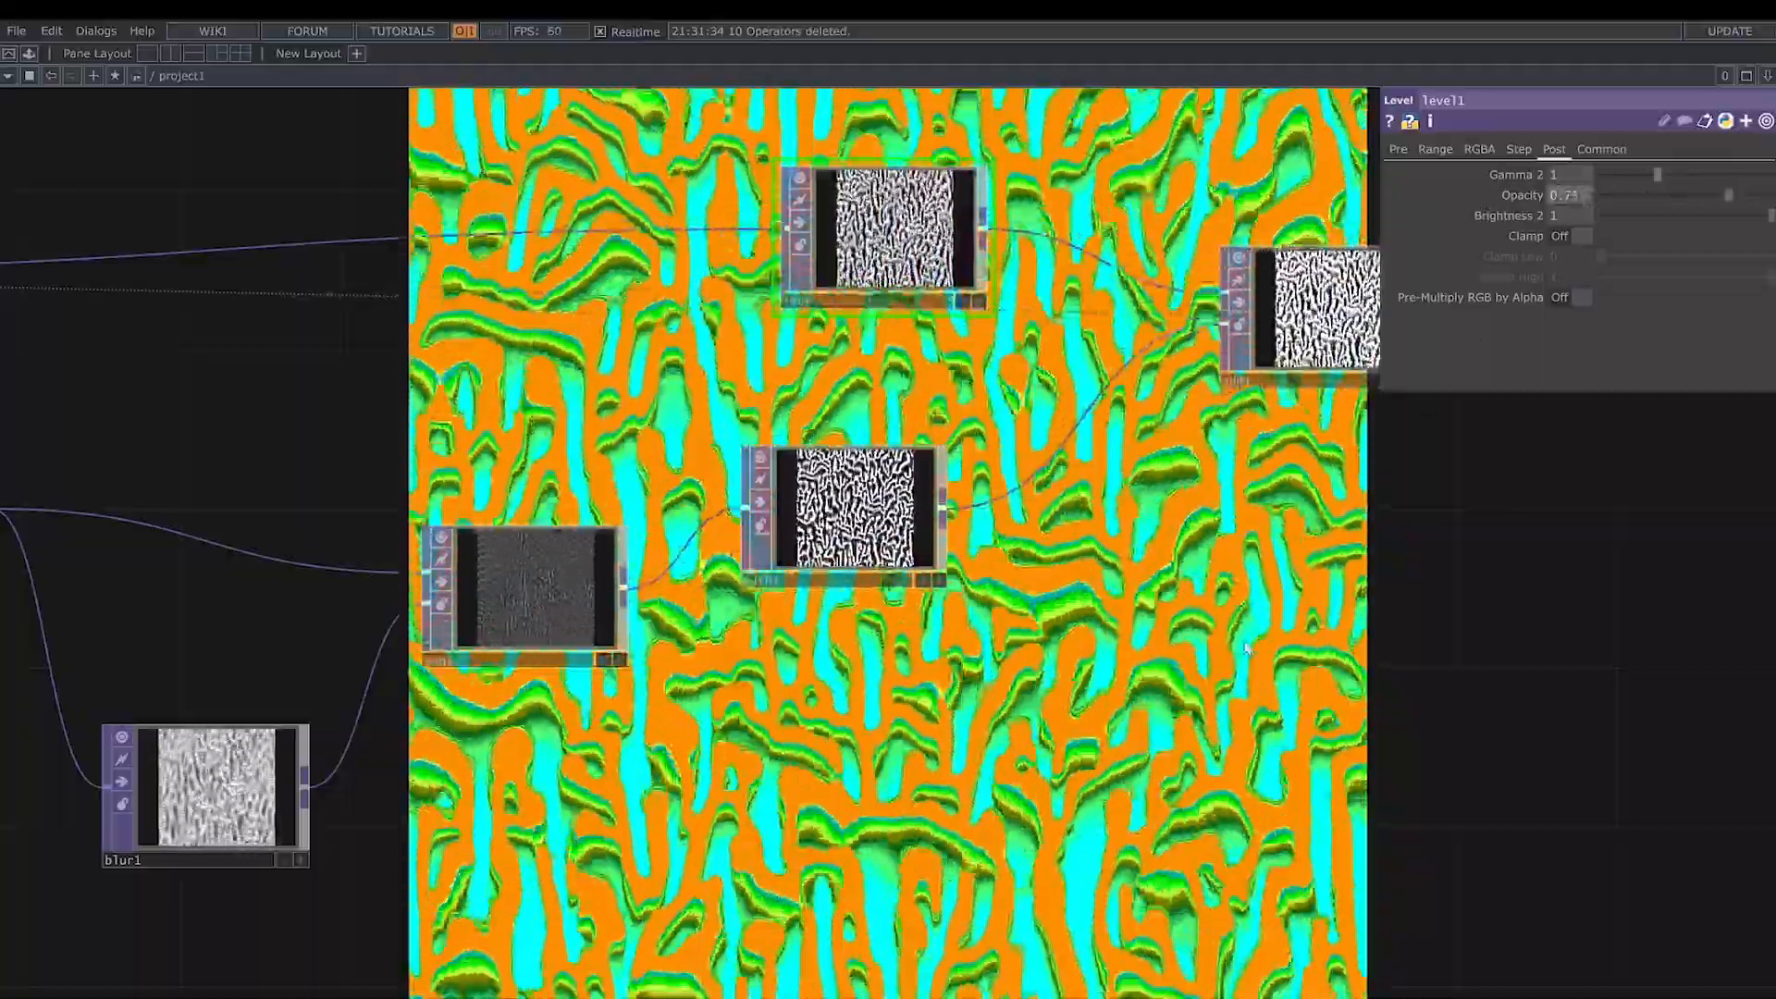
# - Reset feedback1 to restart the loop with the current operator settings
pyautogui.scroll(-3, 1249, 648)
pyautogui.moveTo(1379, 639); pyautogui.dragTo(1049, 634)
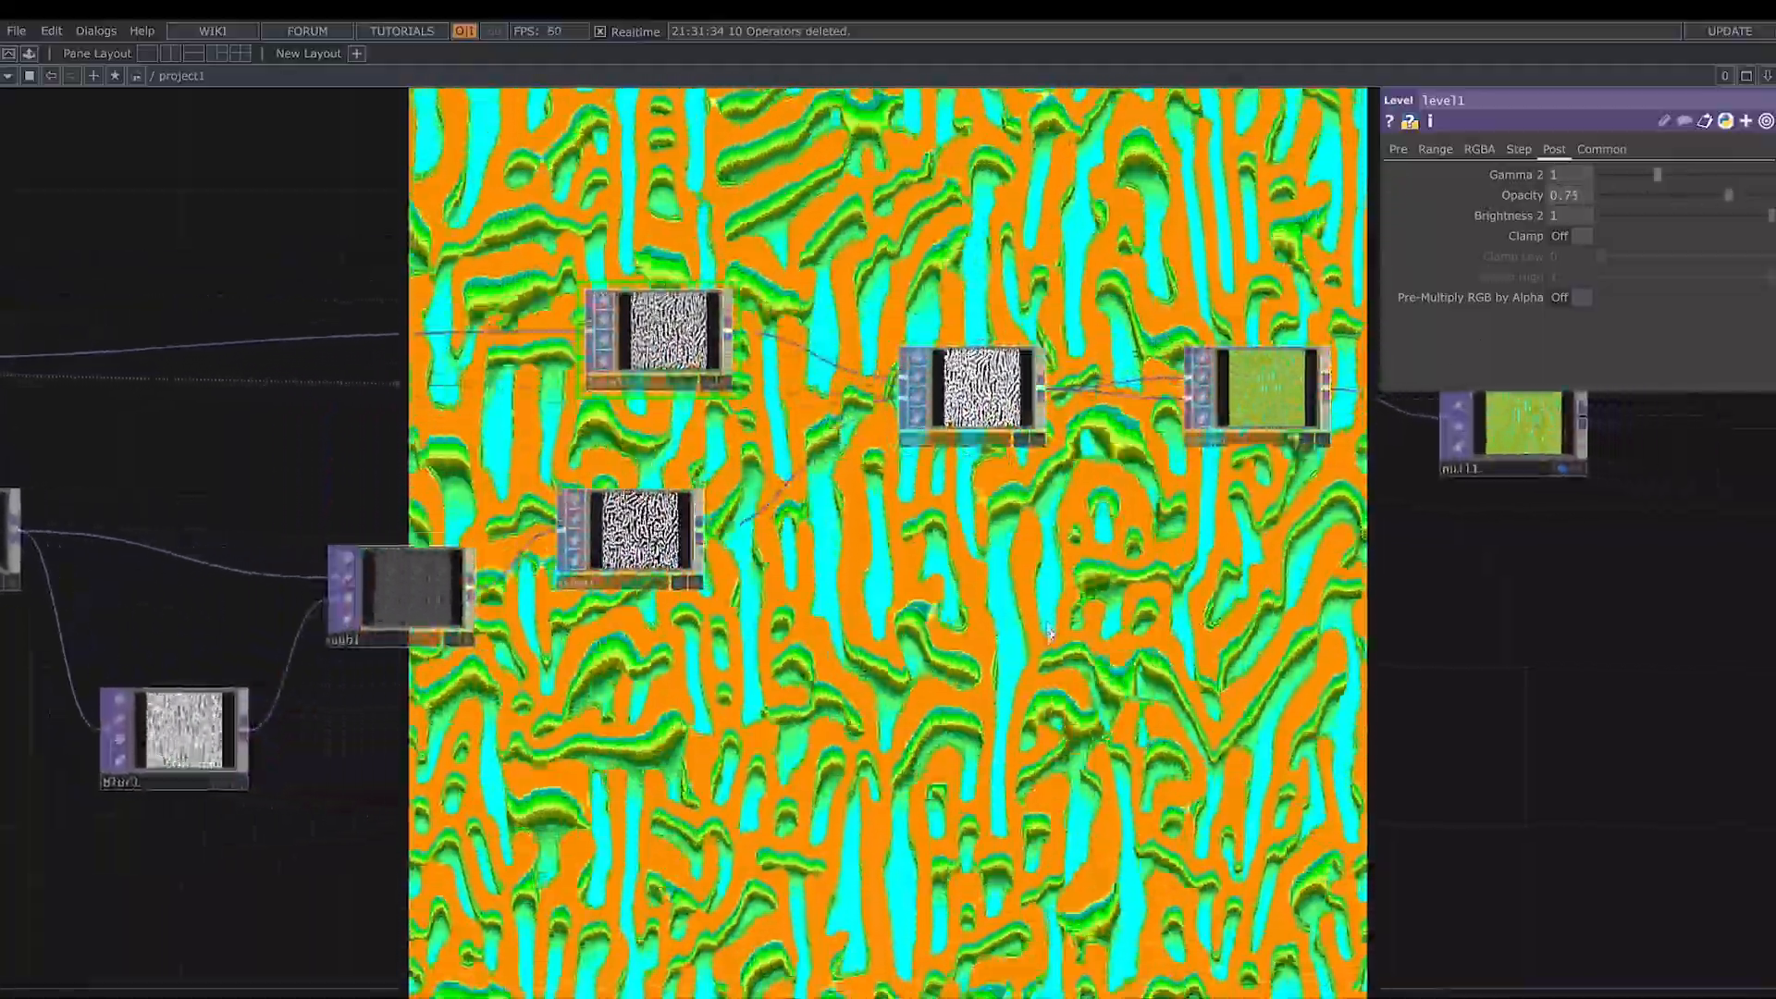
pyautogui.scroll(-2, 1064, 628)
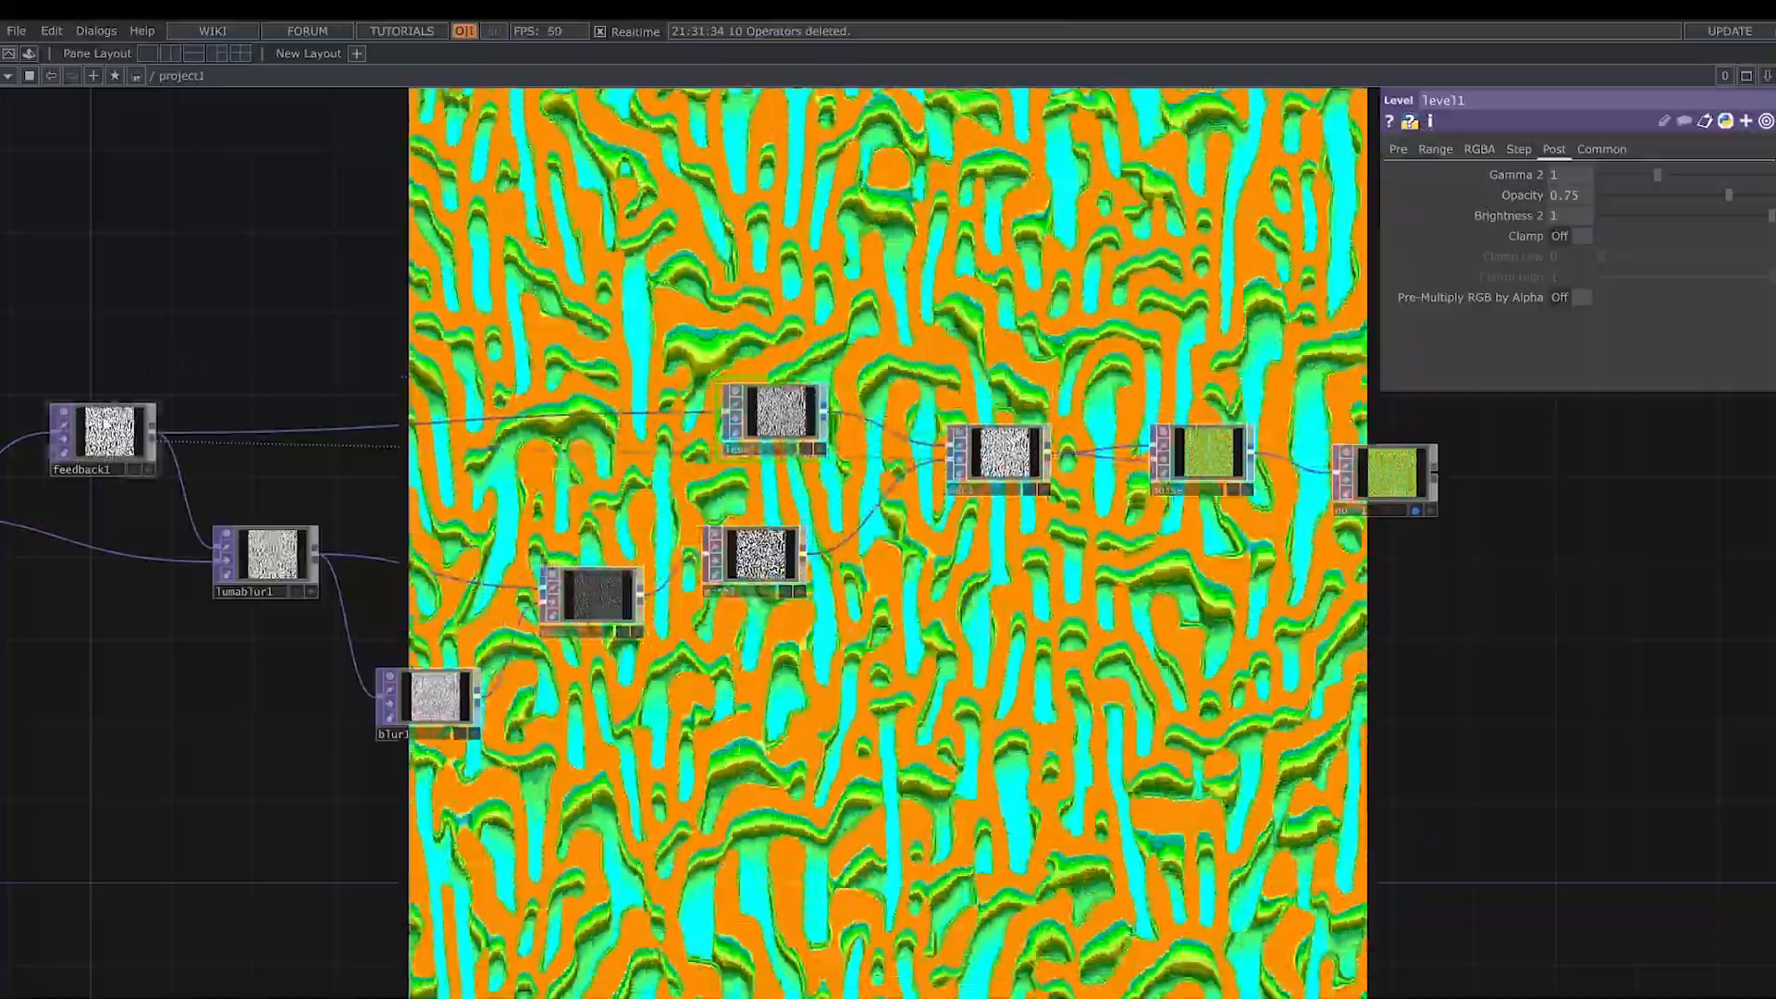
pyautogui.click(107, 424)
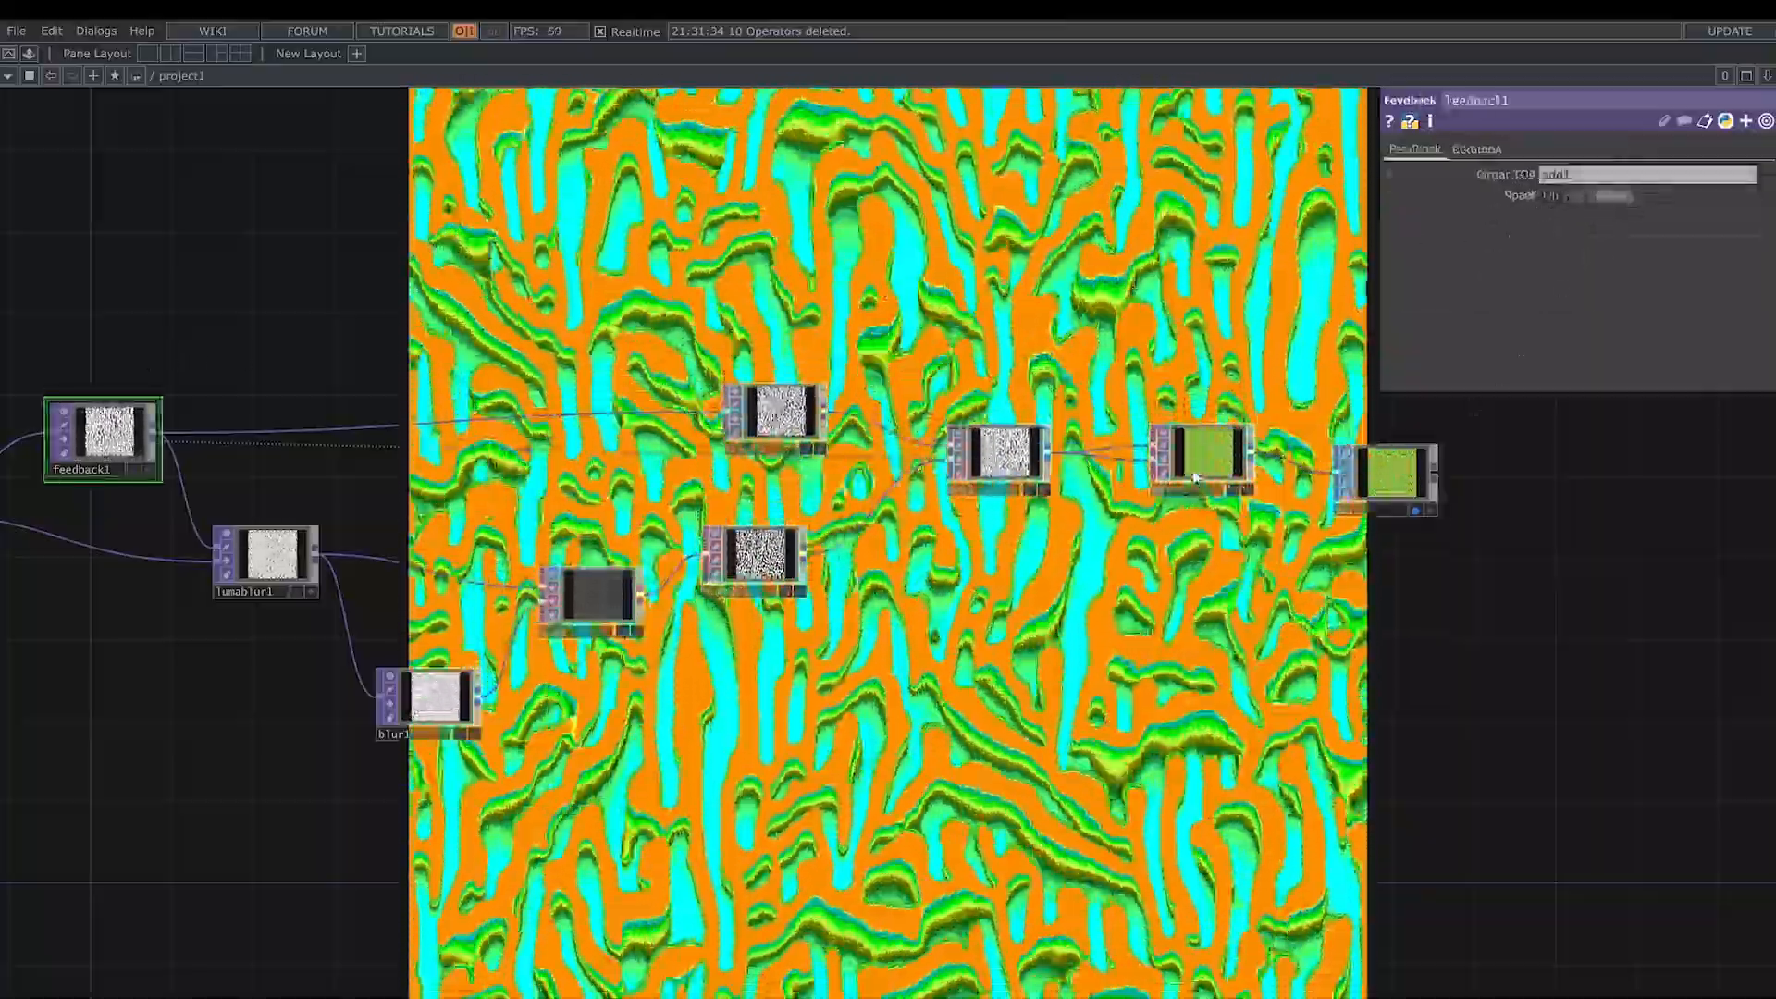
# - Recolor the pattern by setting noise2's Seed to 3398
pyautogui.click(1207, 460)
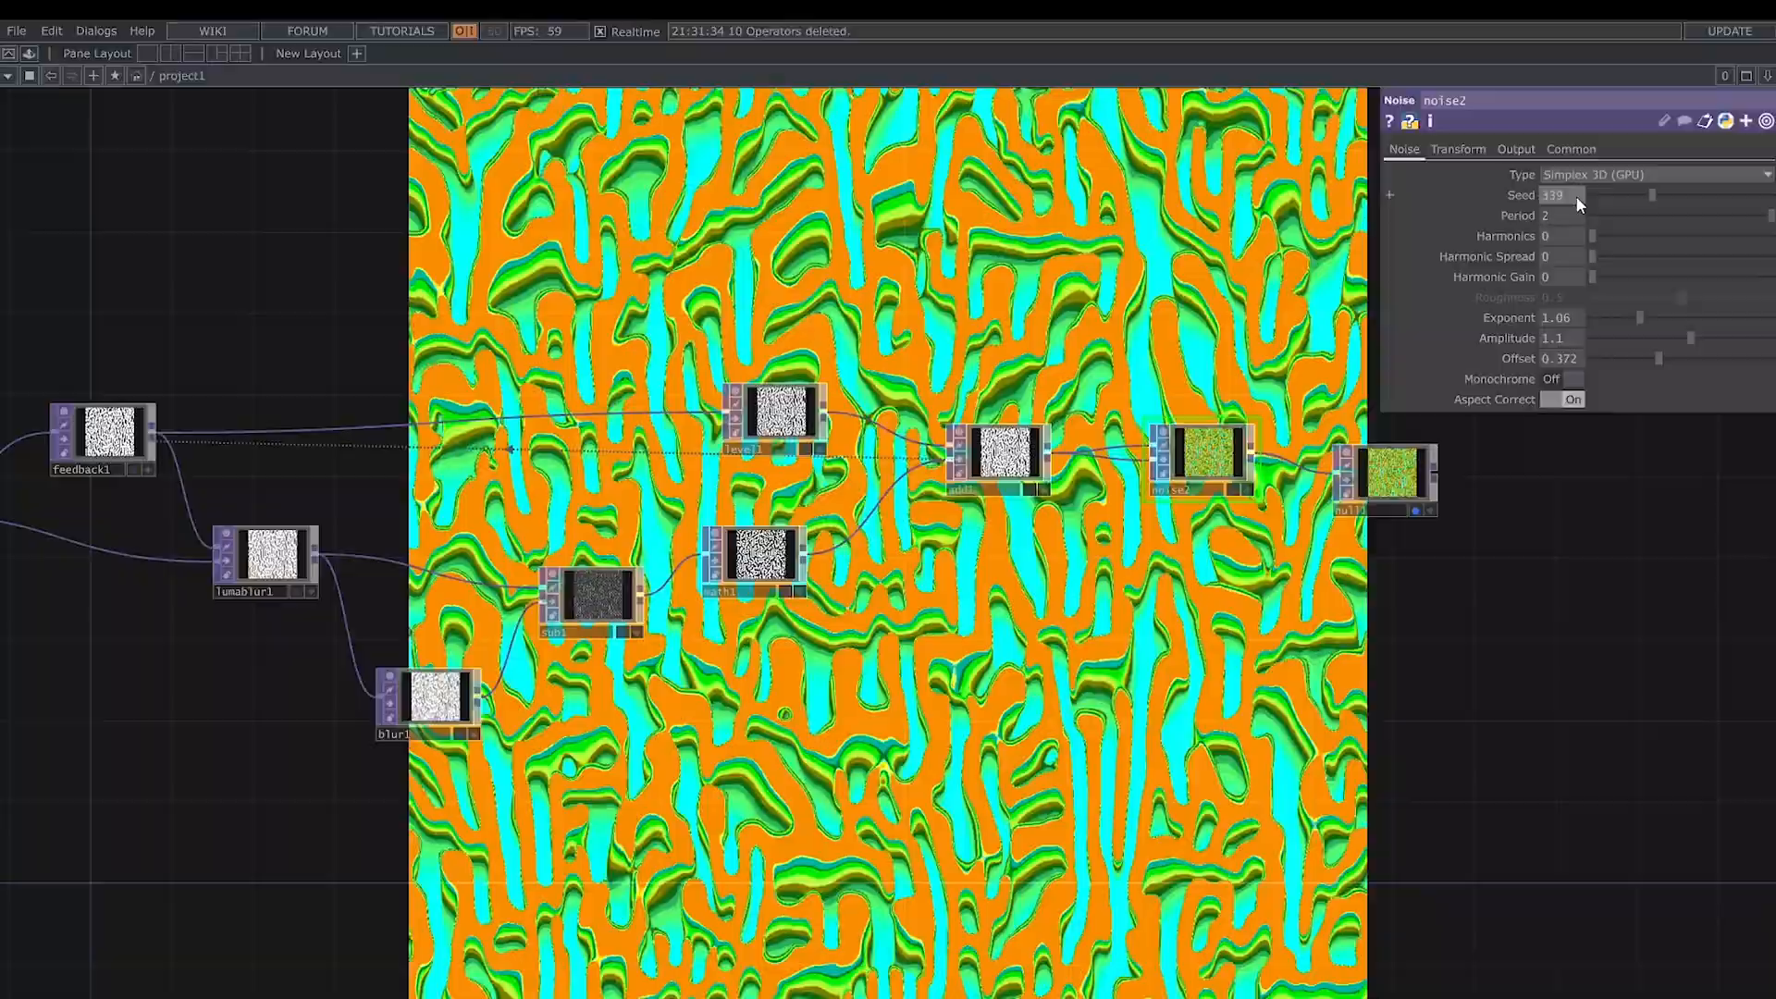
pyautogui.moveTo(1574, 196); pyautogui.dragTo(1577, 196, button='middle')
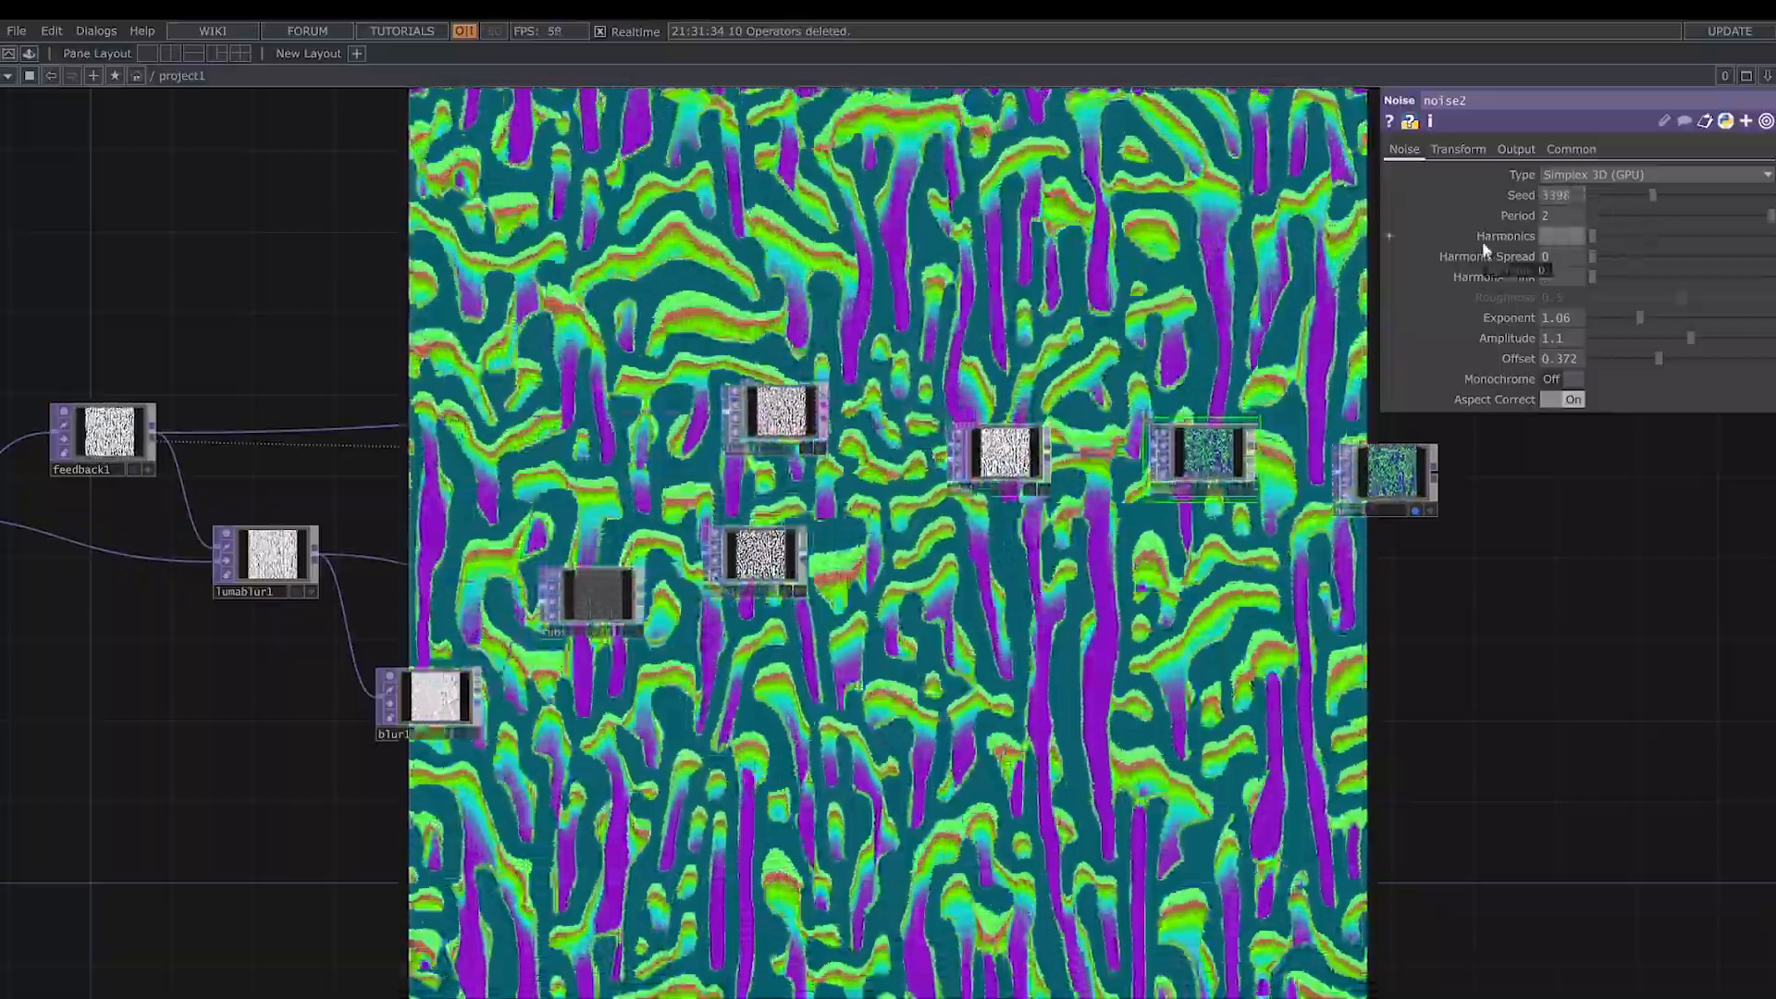
# - Set noise2's Harmonics to 4, Harmonic Spread to 5.3, Exponent to 0.45 and Amplitude to 0.8
pyautogui.press('Tab')
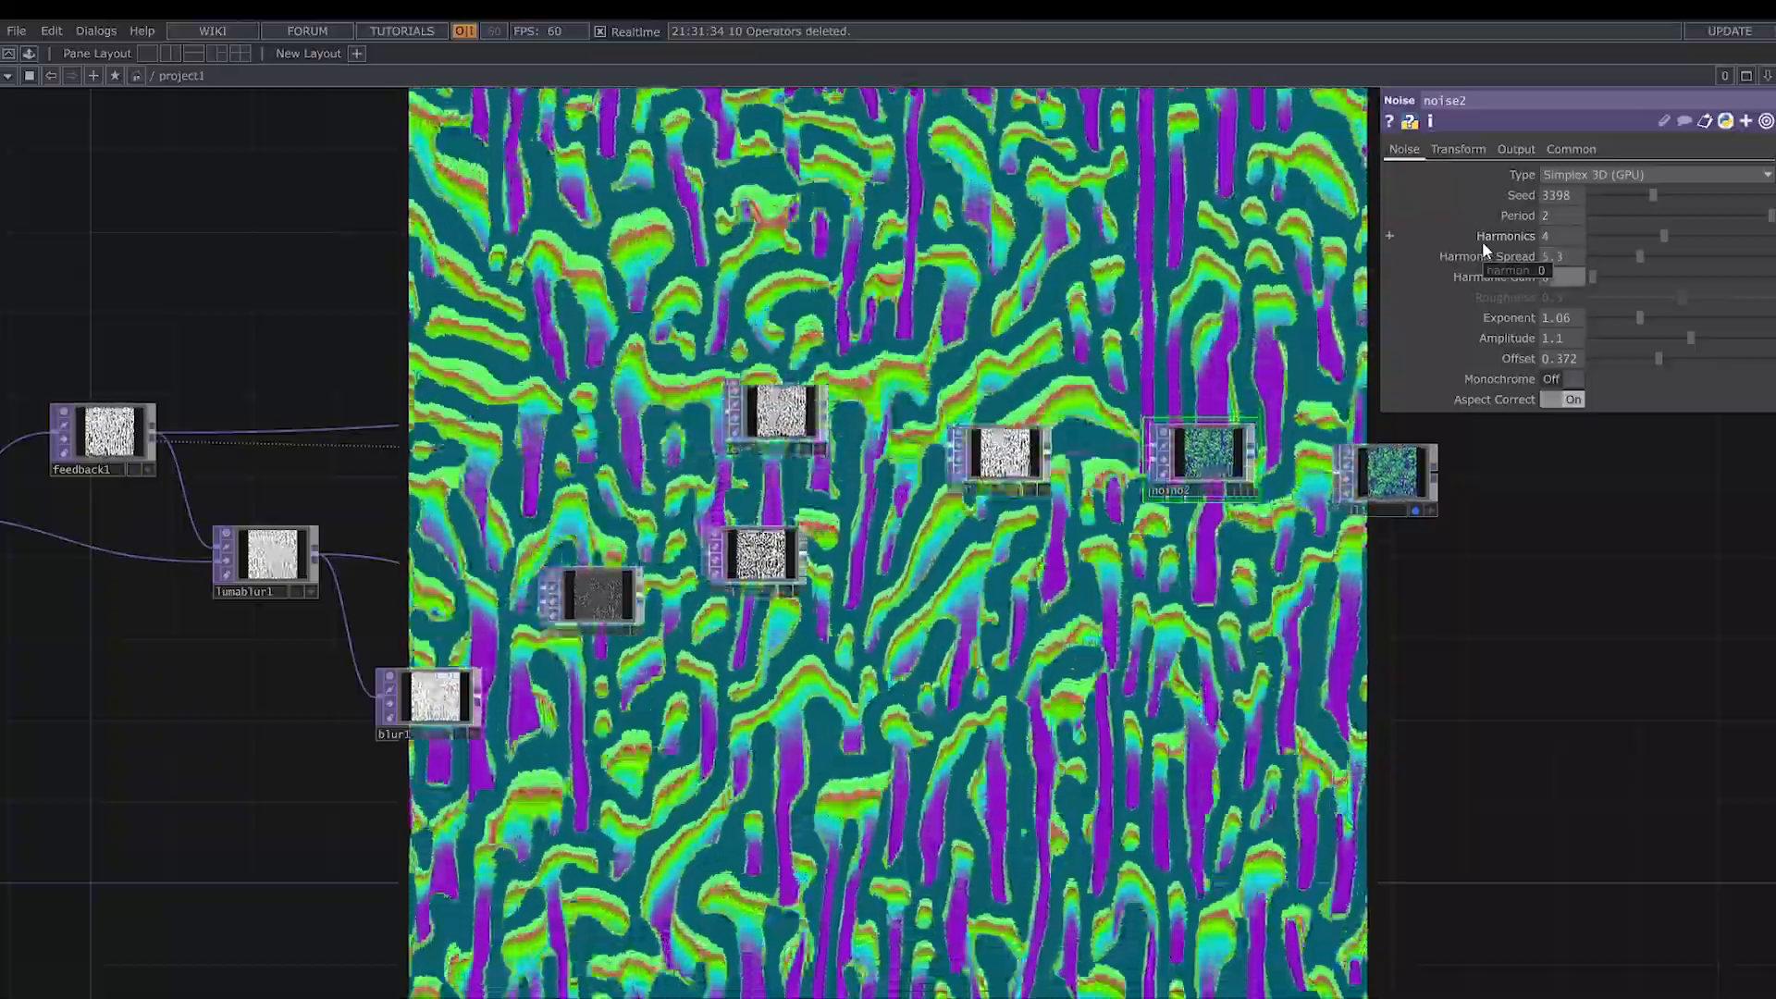
pyautogui.press('Tab')
pyautogui.write('0.45')
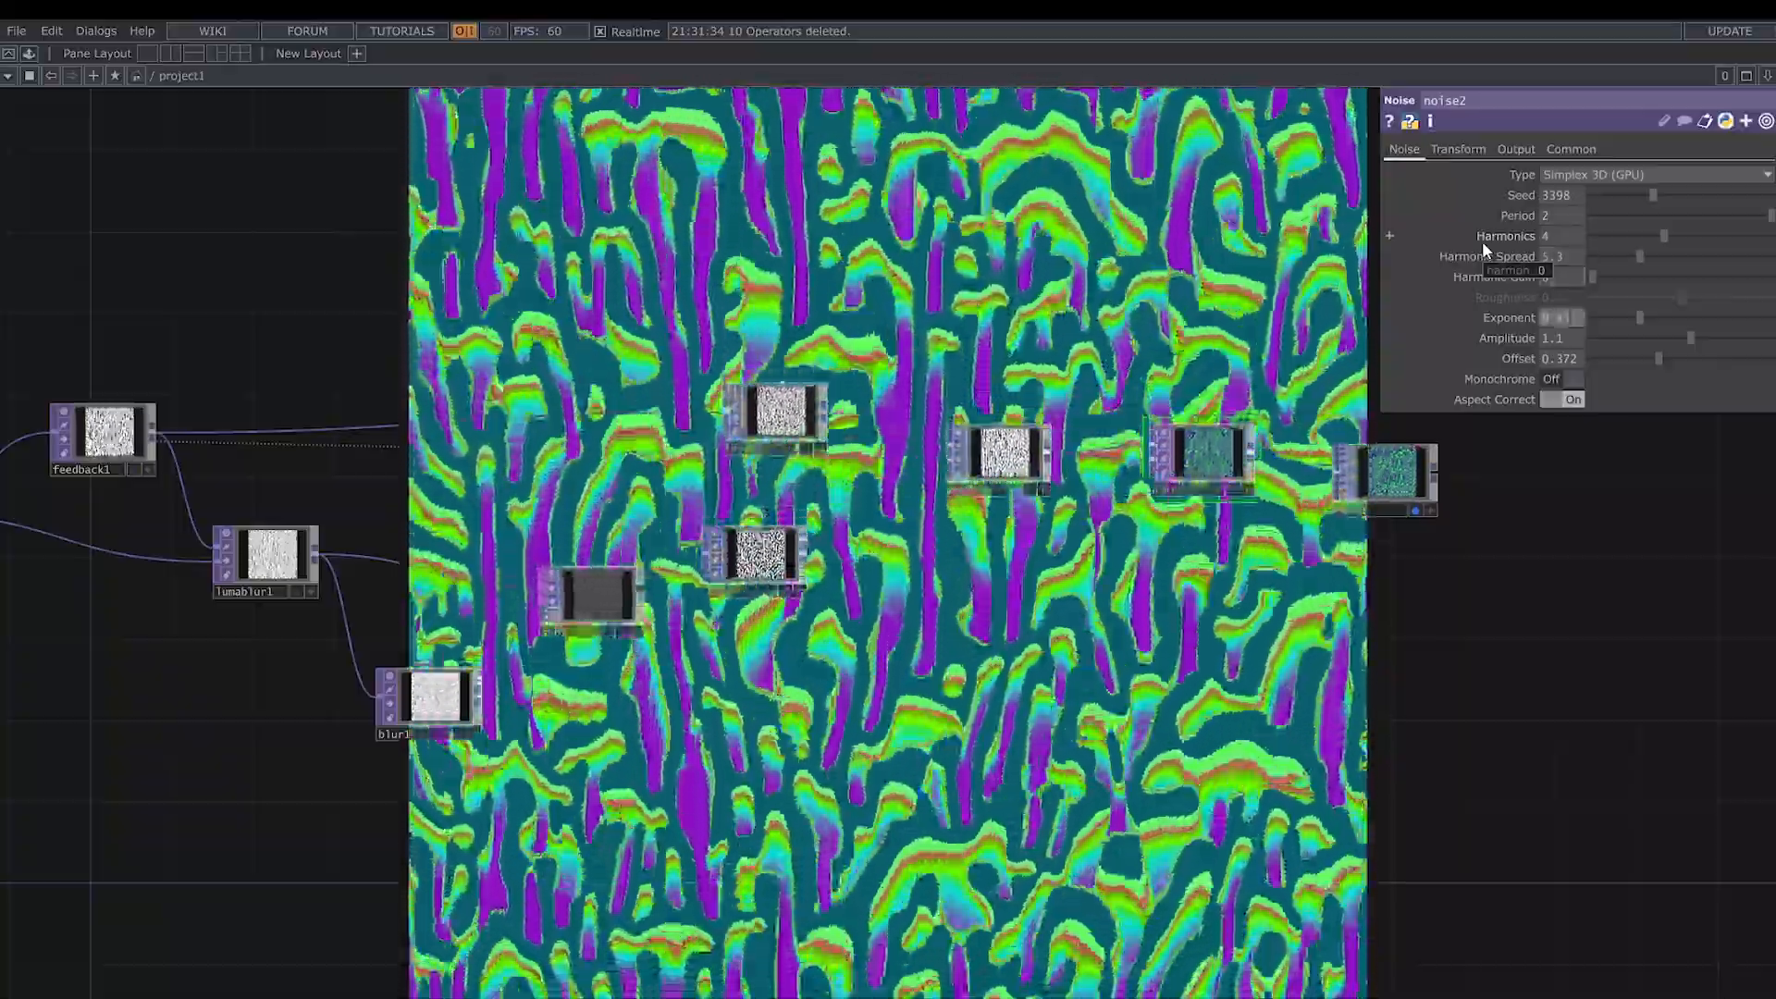
pyautogui.press('Tab')
pyautogui.write('0.8')
pyautogui.press('Tab')
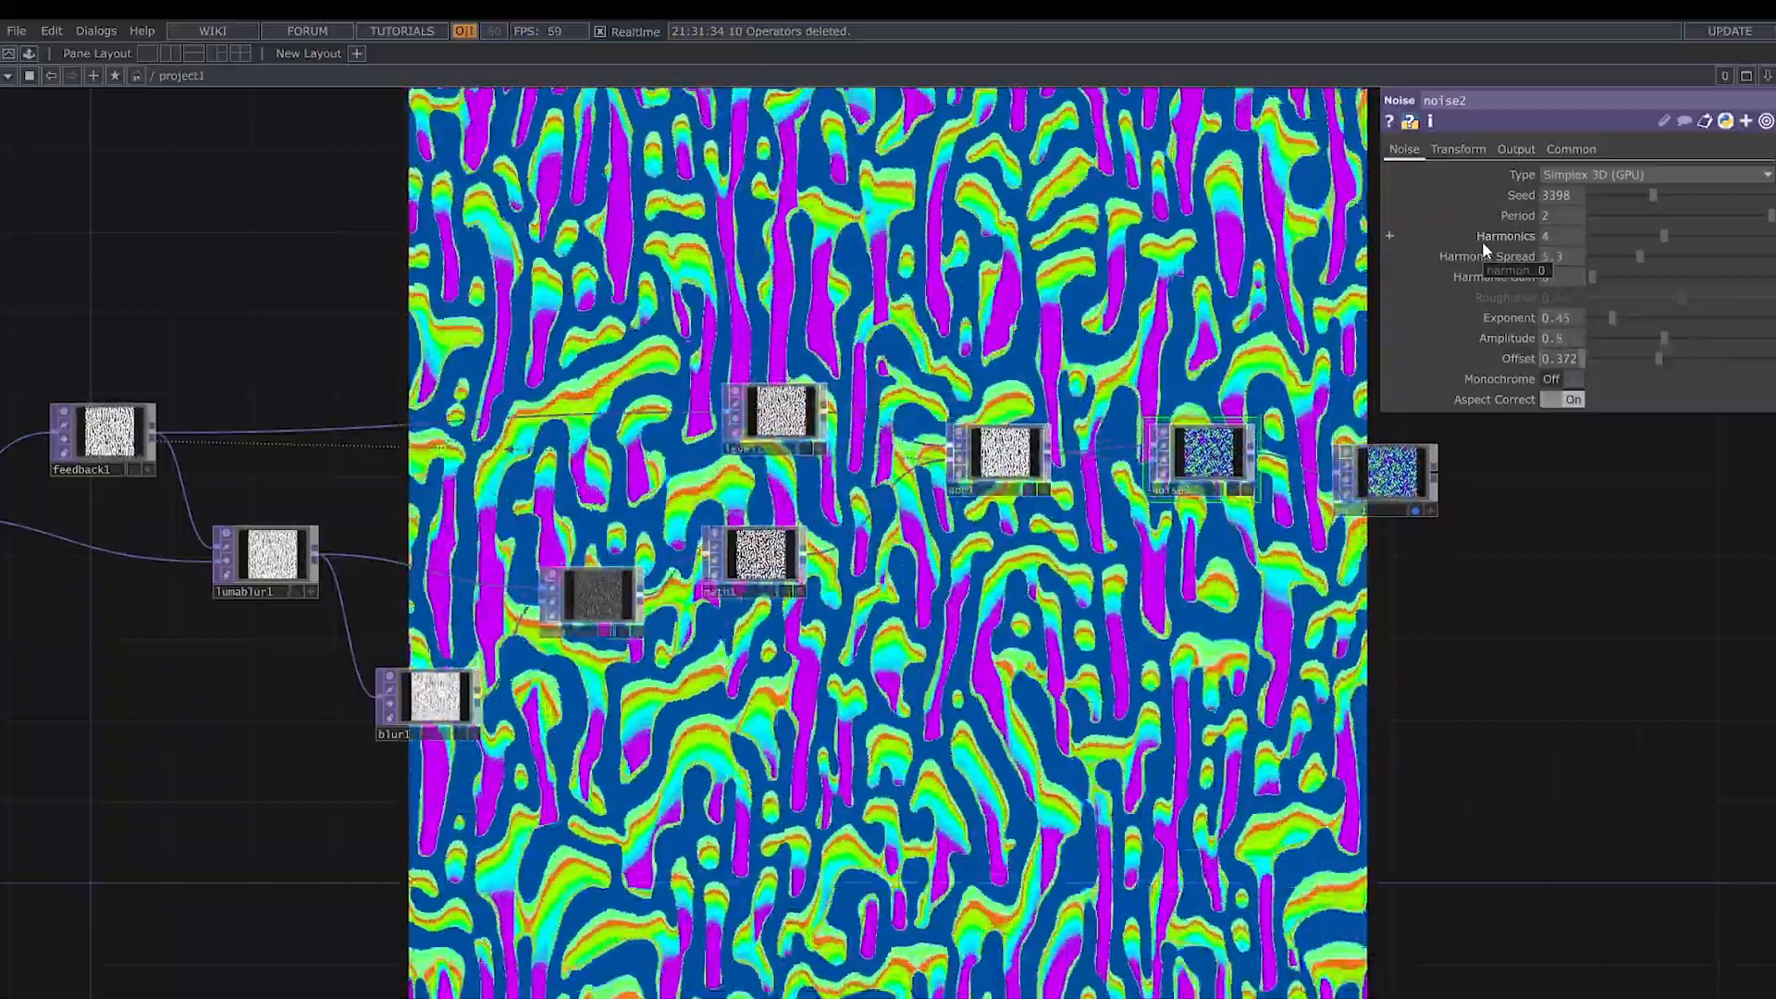
# - Fine-tune the color offset by setting noise2's Offset to 0.451
pyautogui.write('0.5')
pyautogui.press('Return')
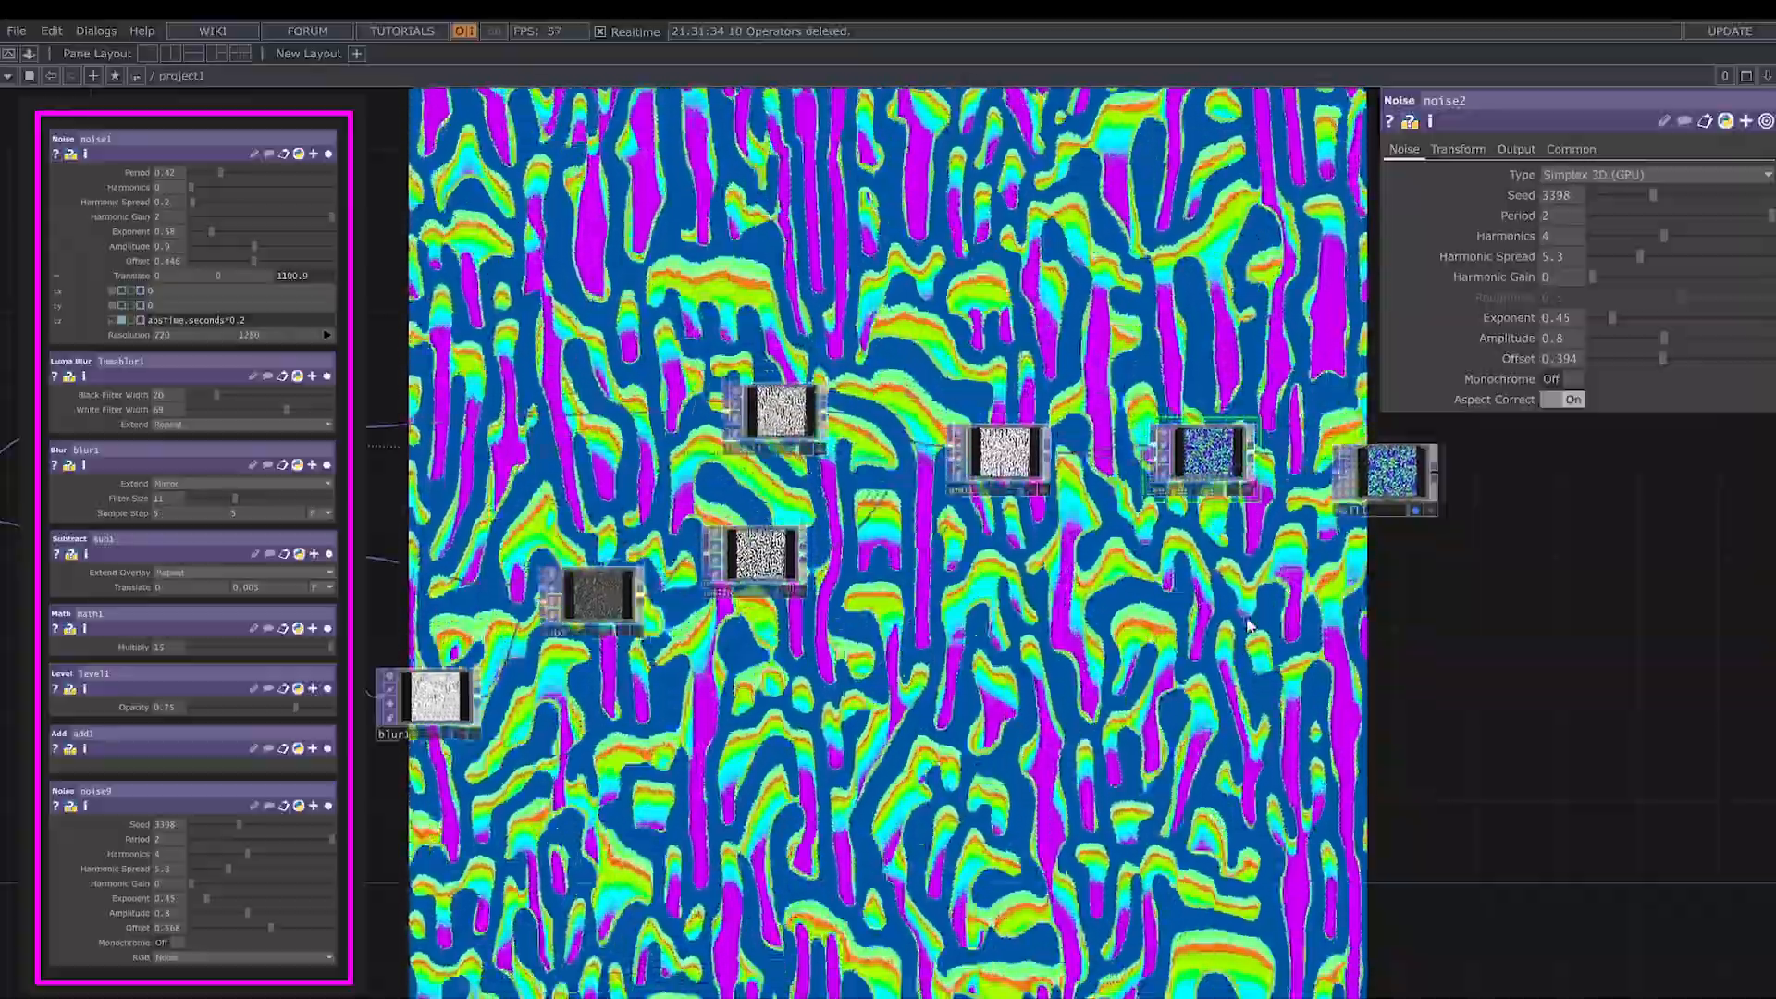
pyautogui.scroll(-2, 1182, 652)
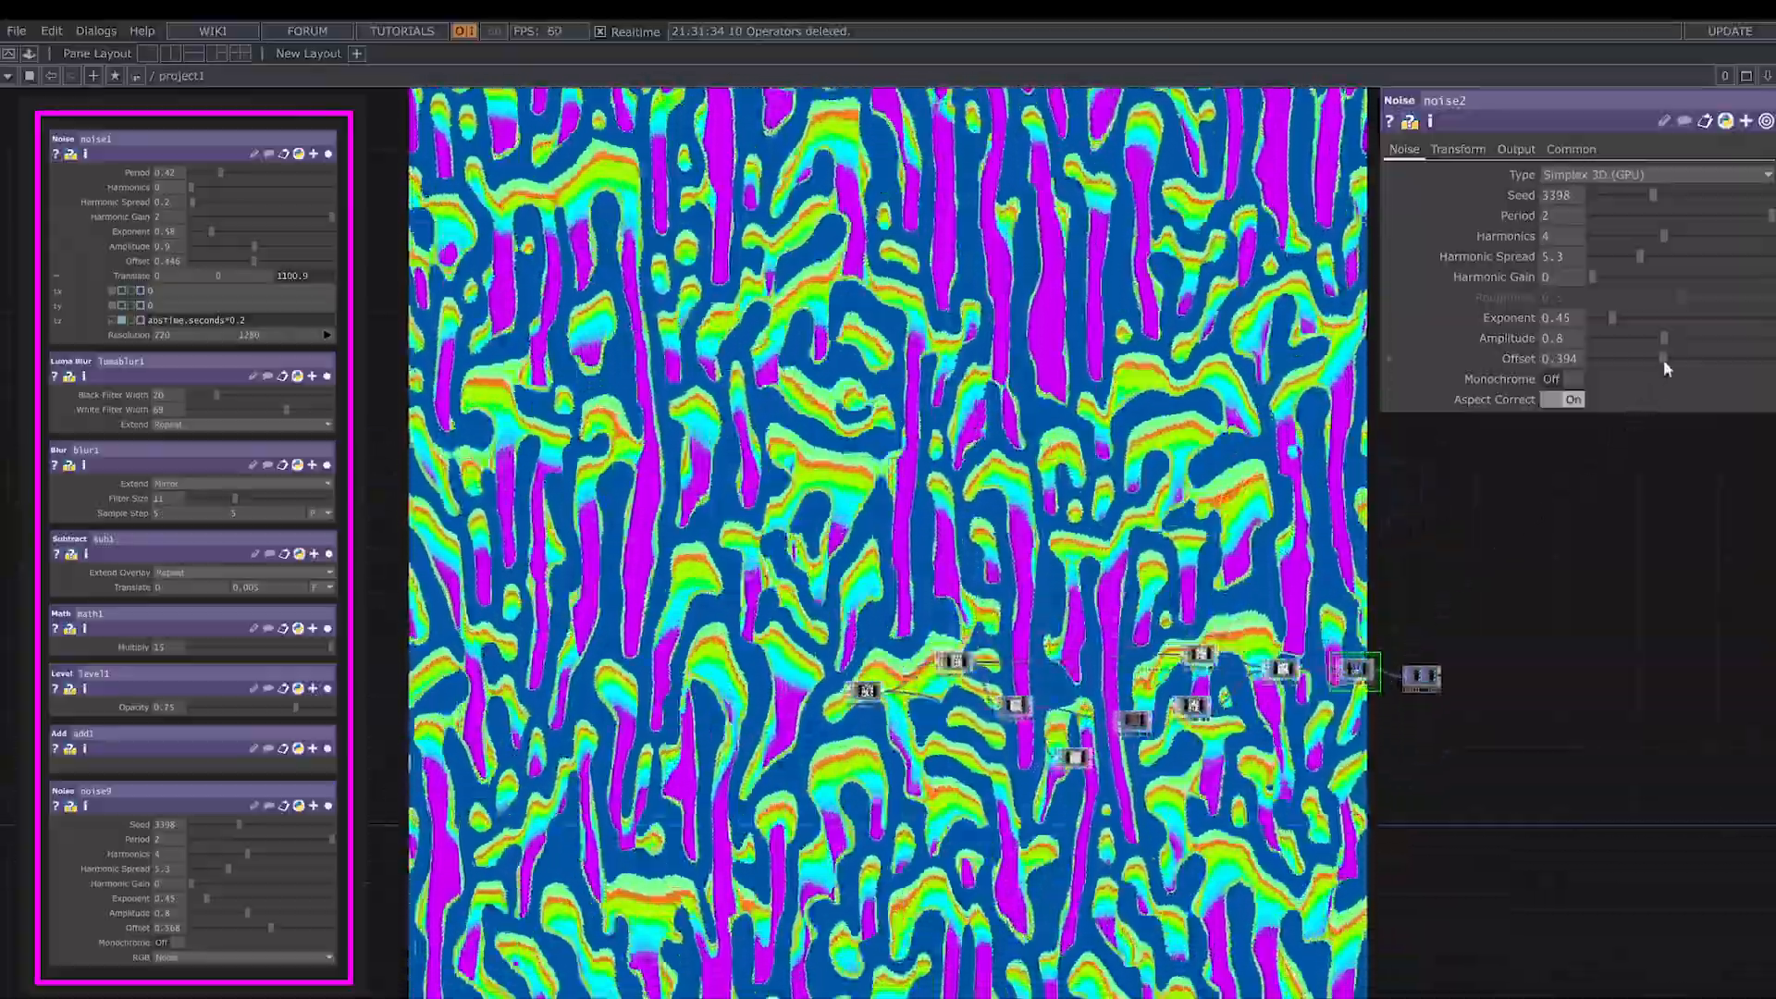
pyautogui.moveTo(1664, 359); pyautogui.dragTo(1670, 364)
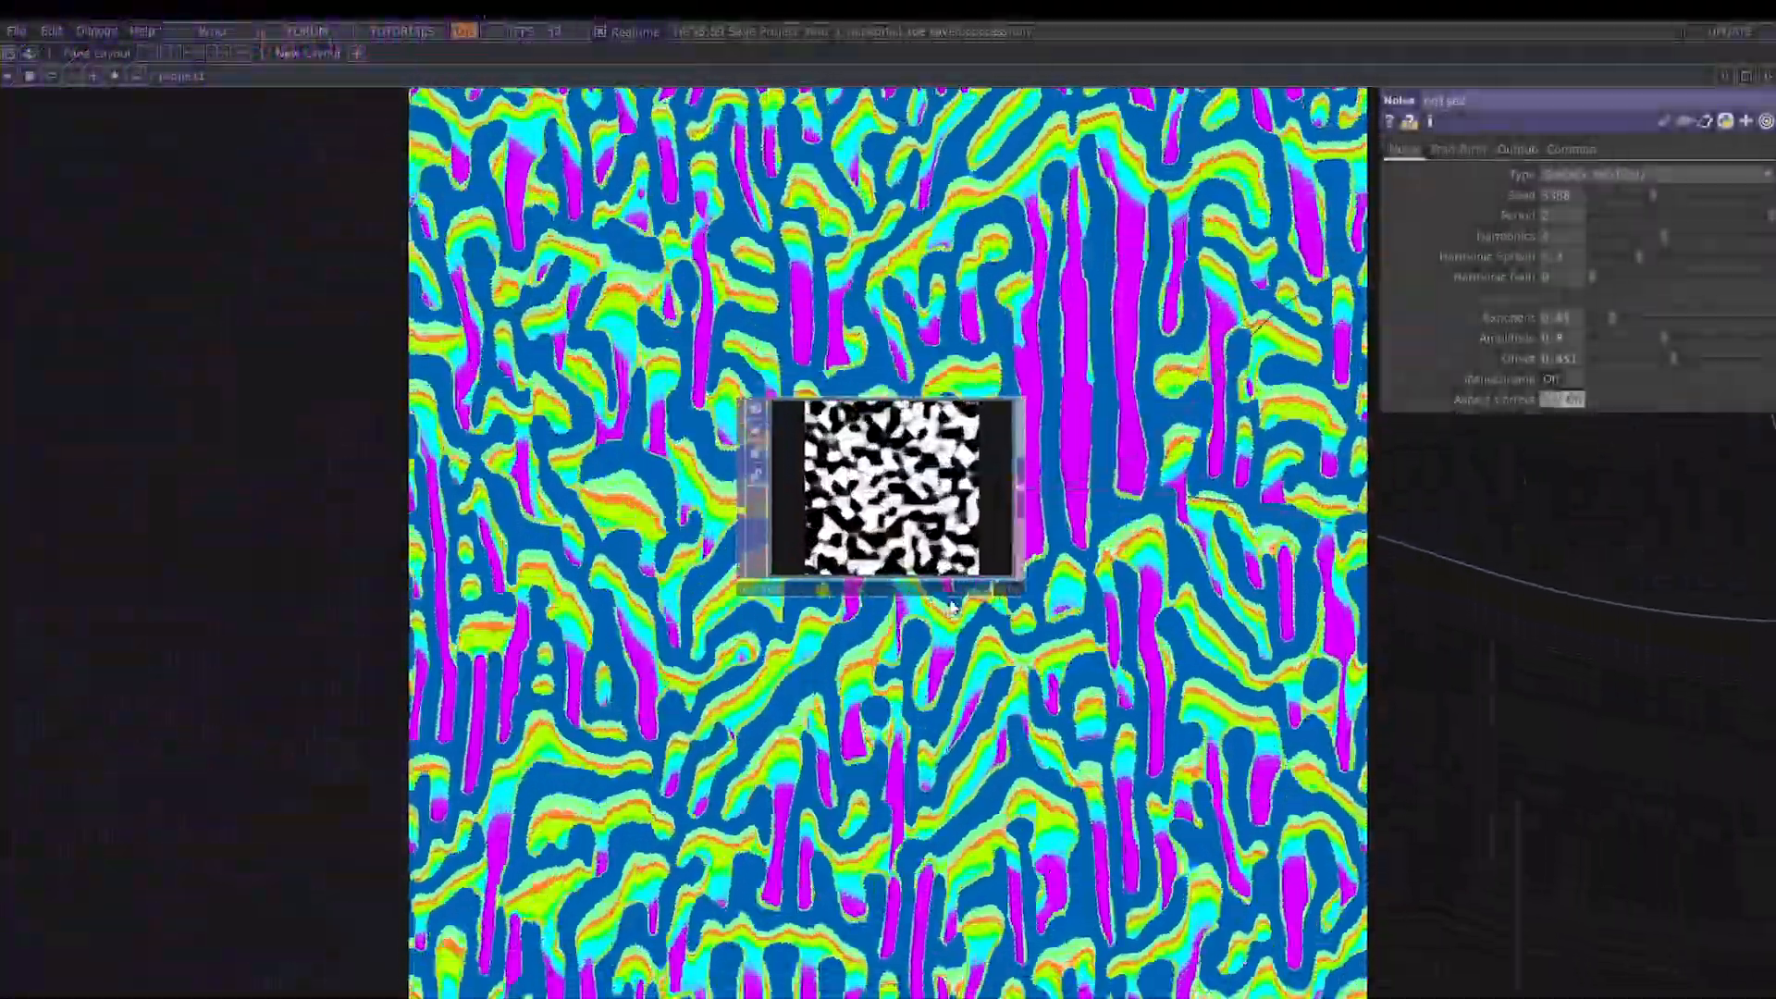
# - Set noise1's Period to 1, Harmonics to 3, Harmonic Spread to 2.6 and Harmonic Gain to 0.54
pyautogui.scroll(3, 911, 548)
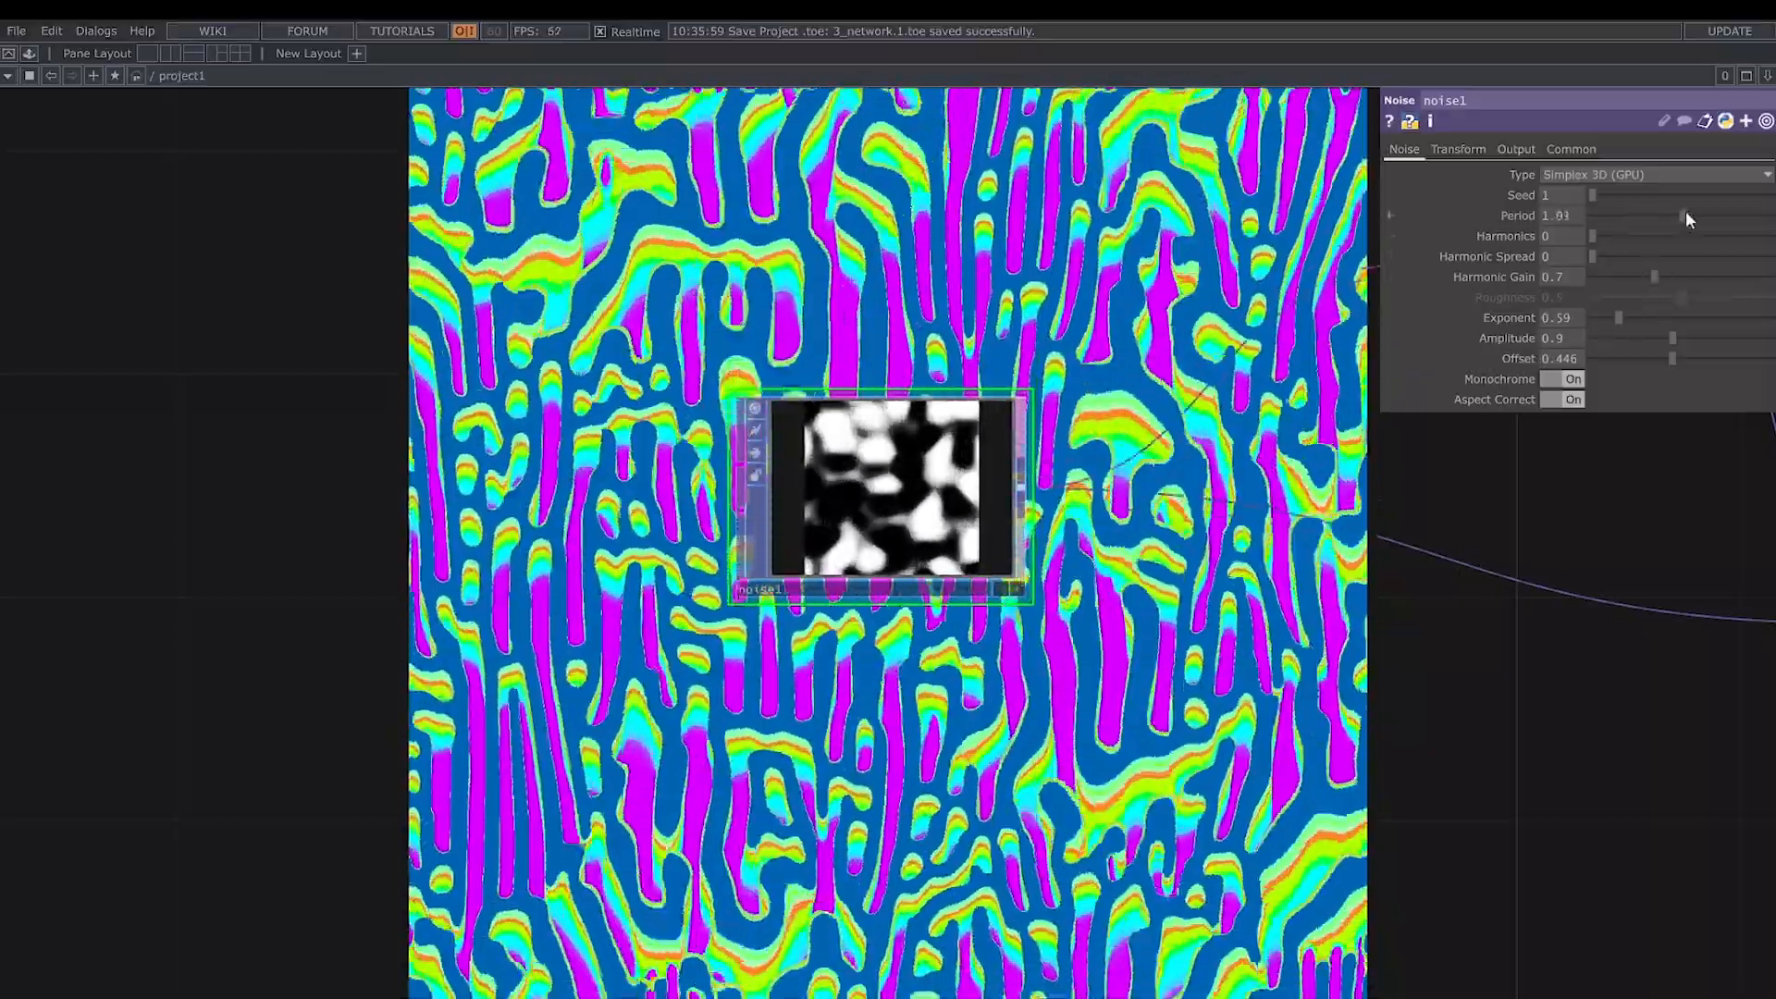
pyautogui.moveTo(1686, 212); pyautogui.dragTo(1645, 229)
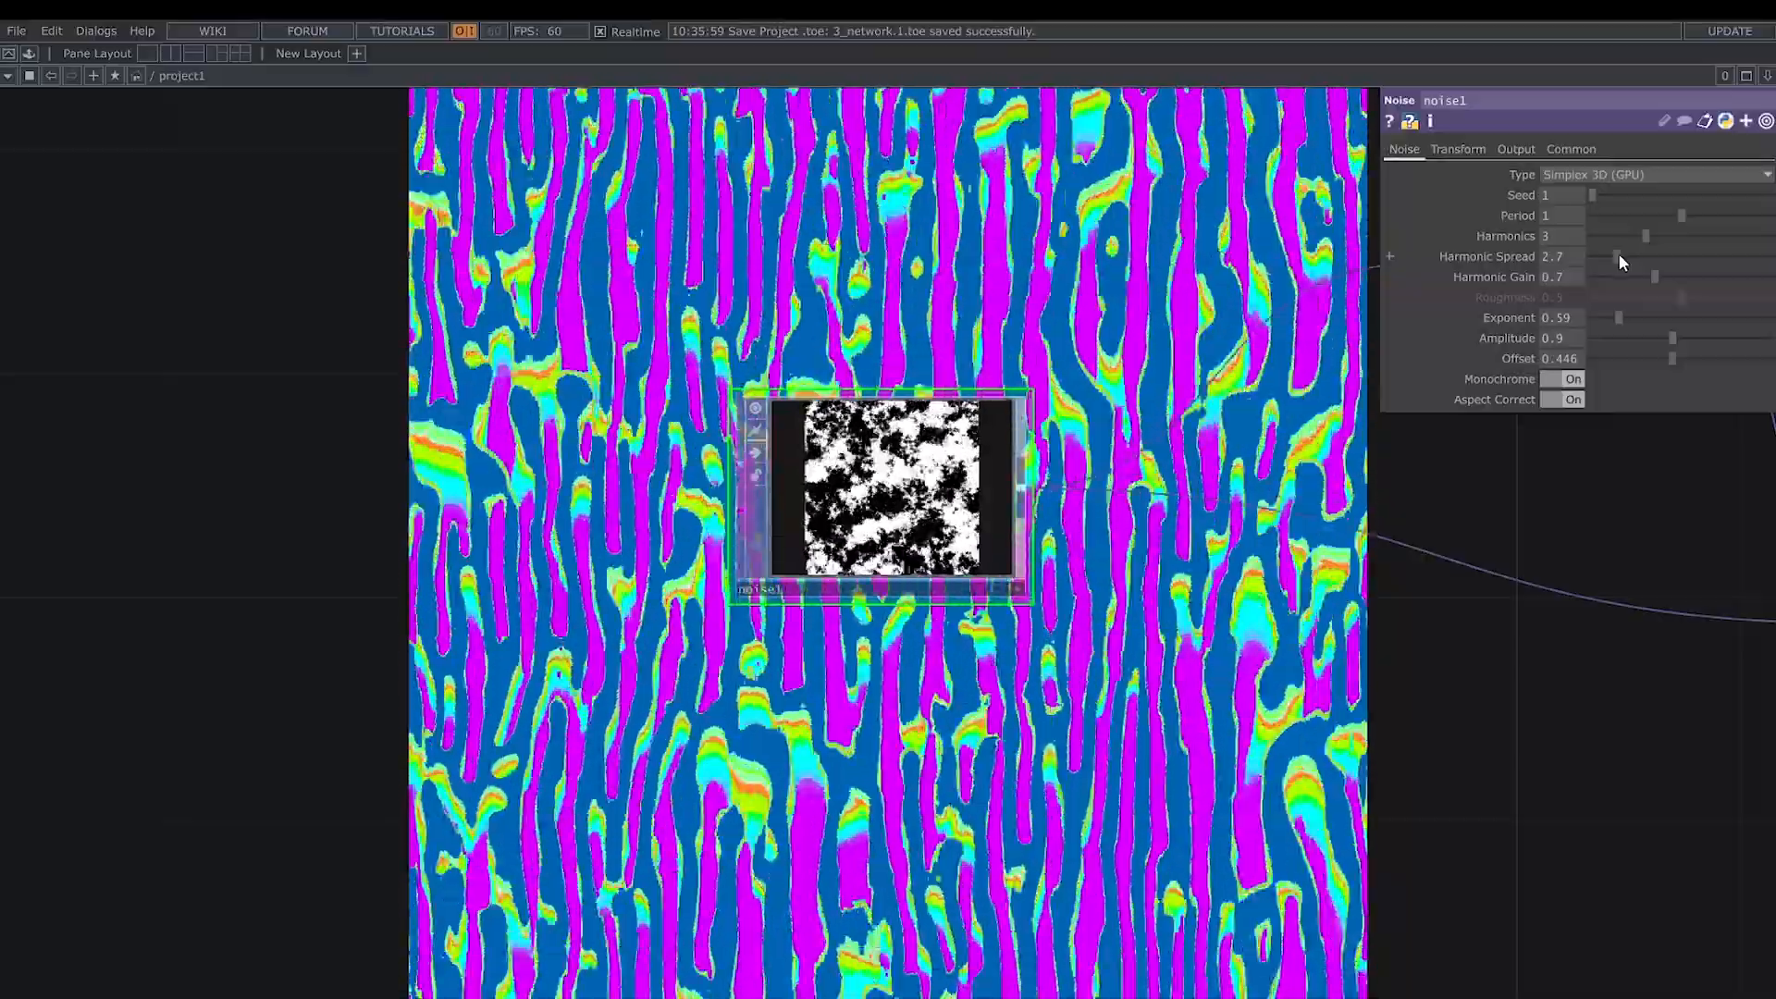
pyautogui.click(1618, 256)
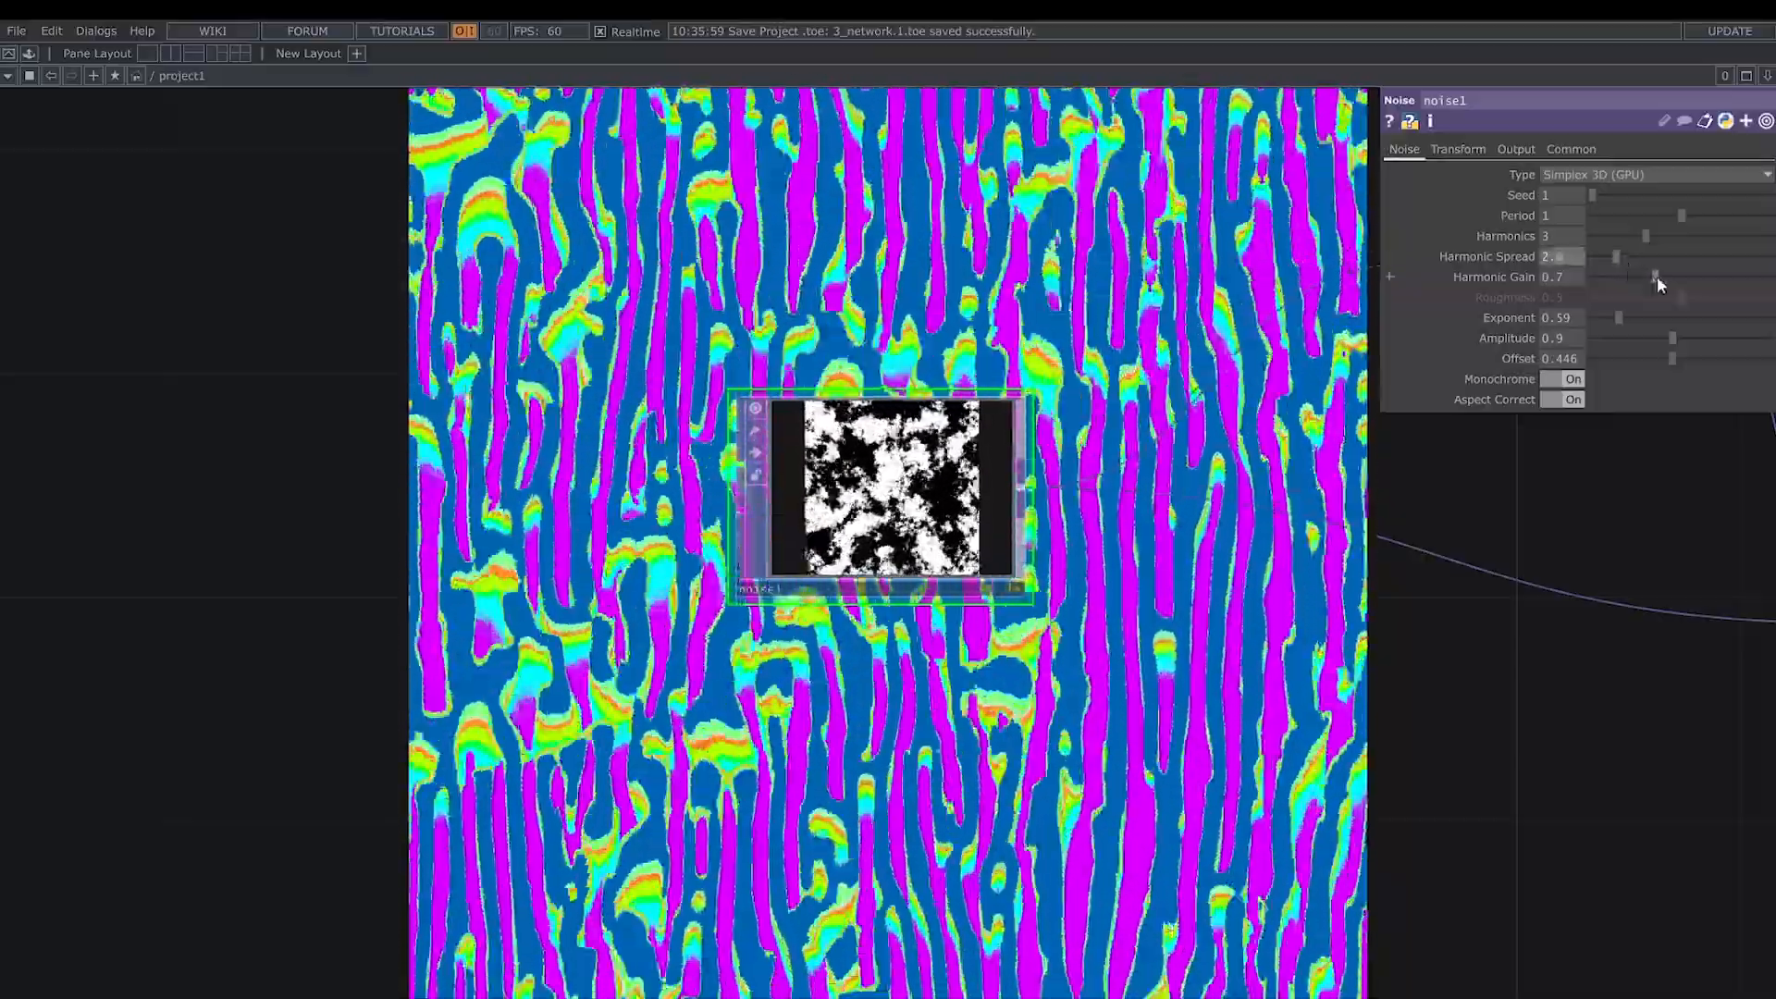
pyautogui.moveTo(1657, 276); pyautogui.dragTo(1639, 281)
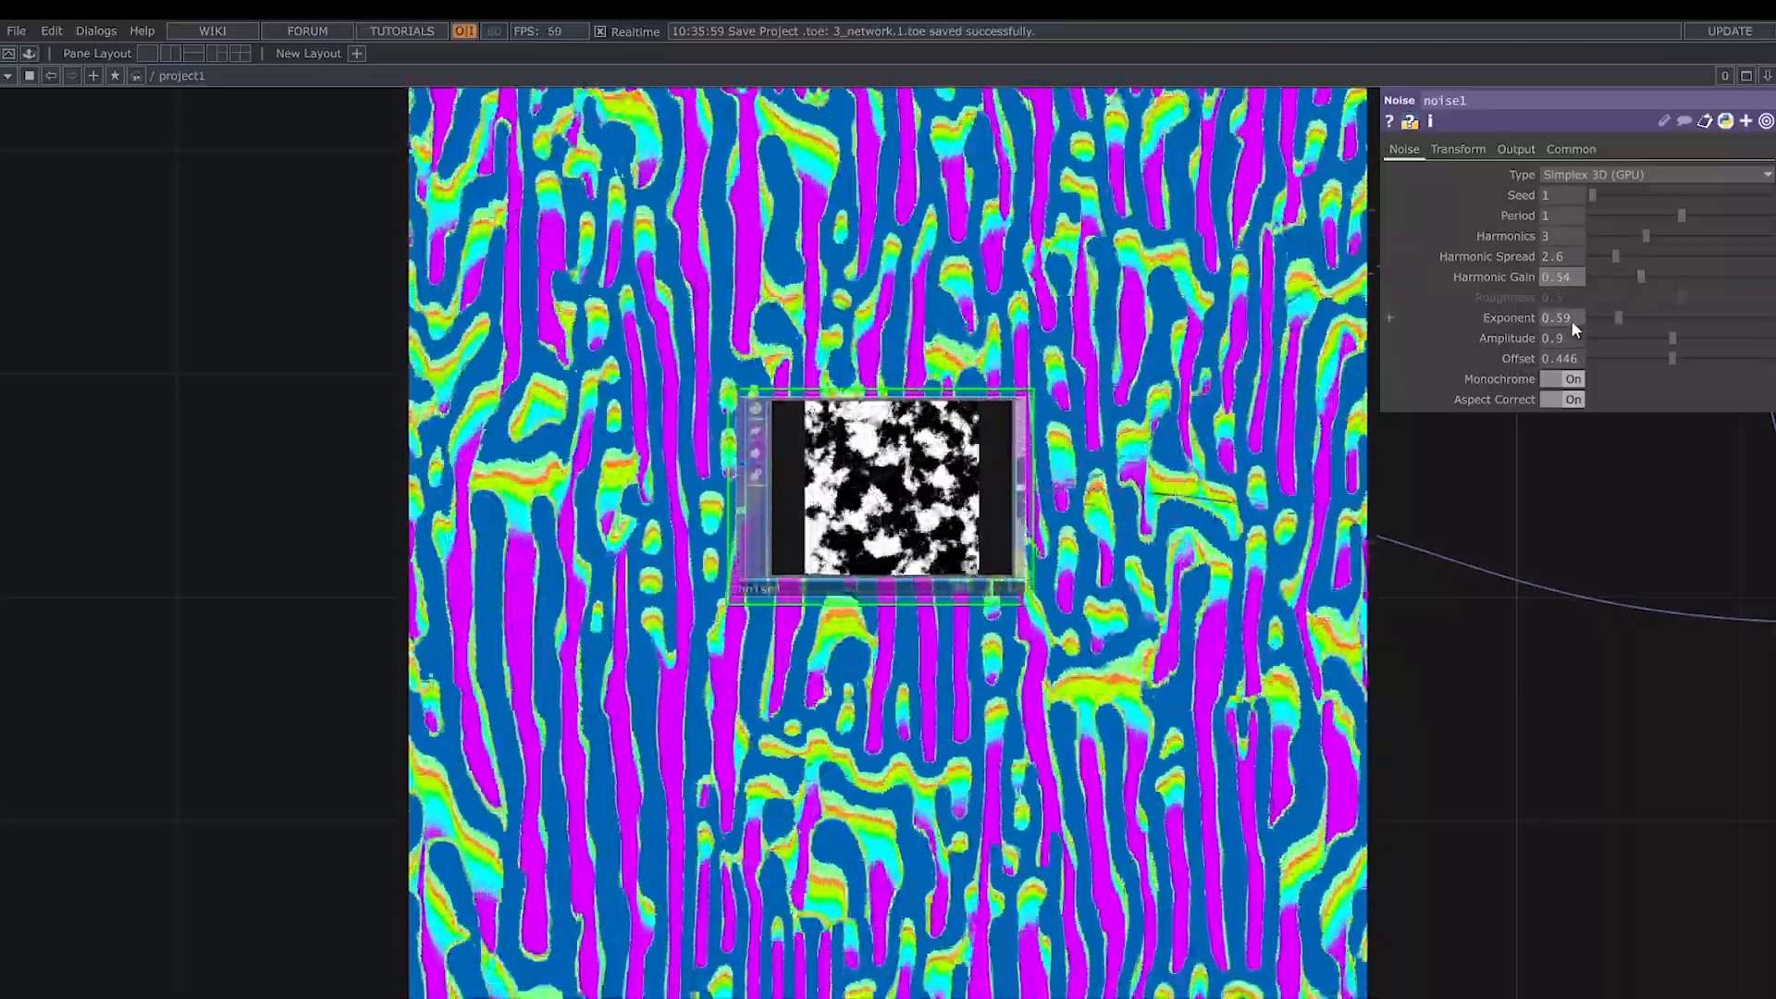
# - Soften noise1's contrast by setting its Exponent to 1, Amplitude to 0.5 and Offset to 0.5
pyautogui.write('1')
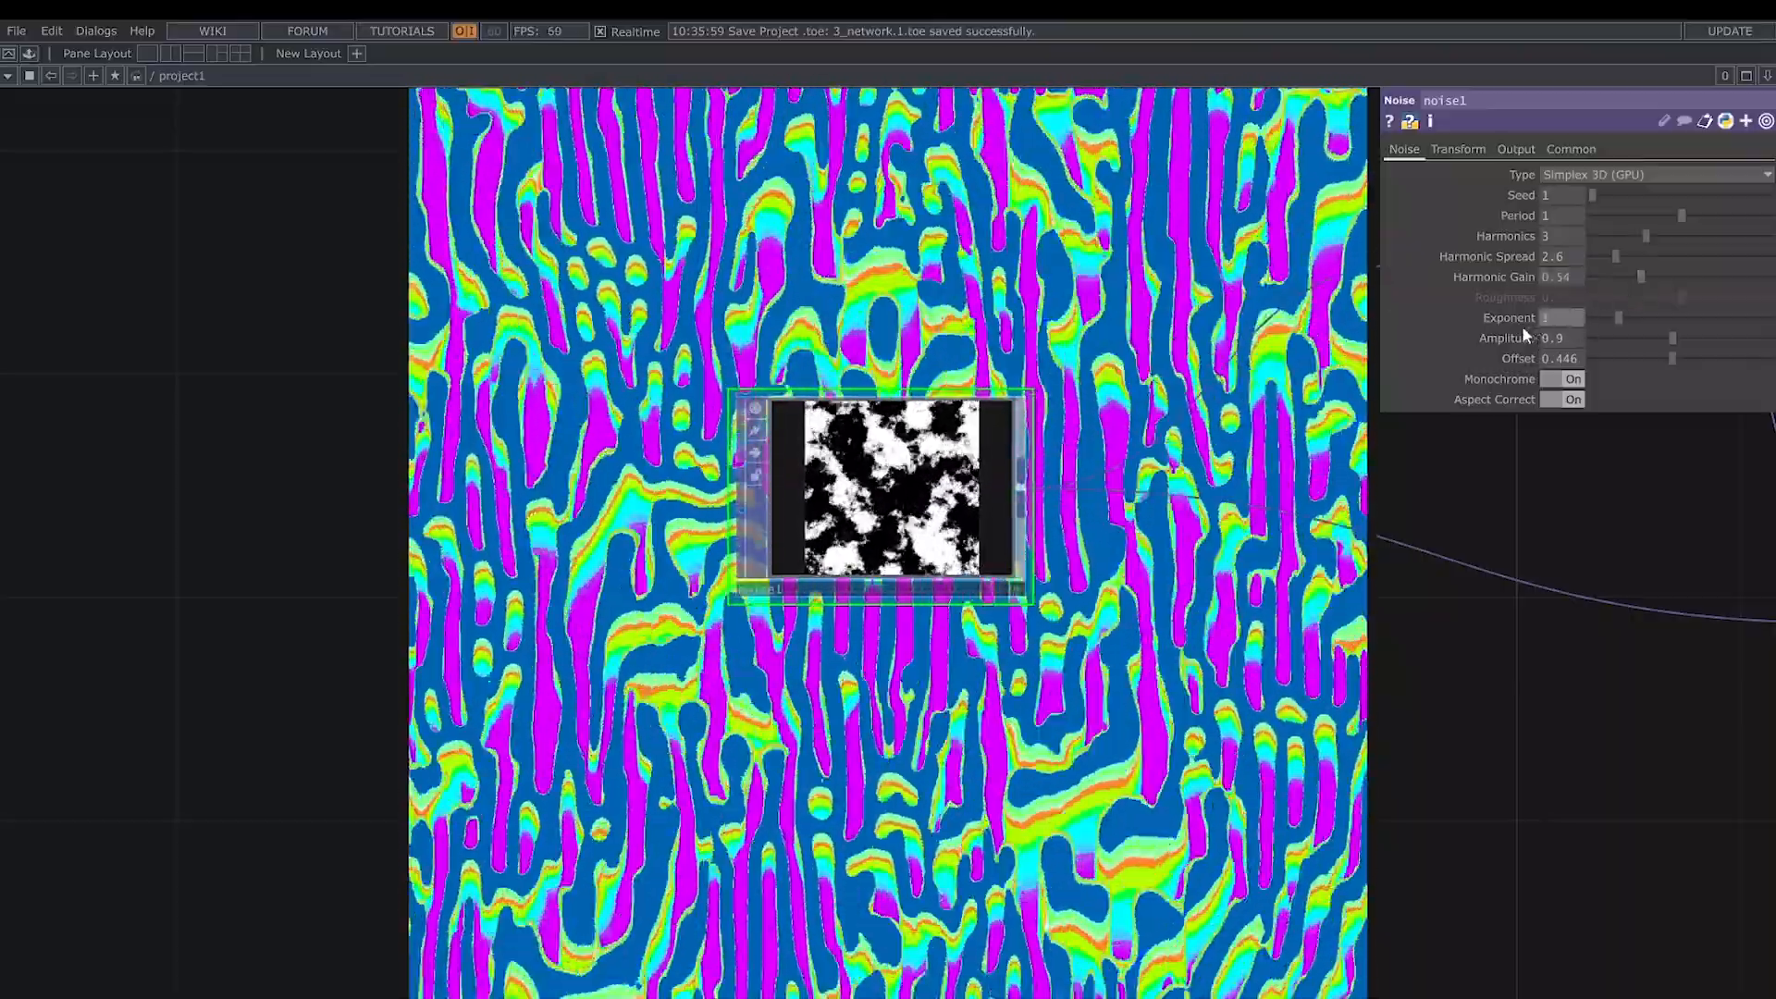
pyautogui.click(1572, 339)
pyautogui.press('BackSpace')
pyautogui.write('5')
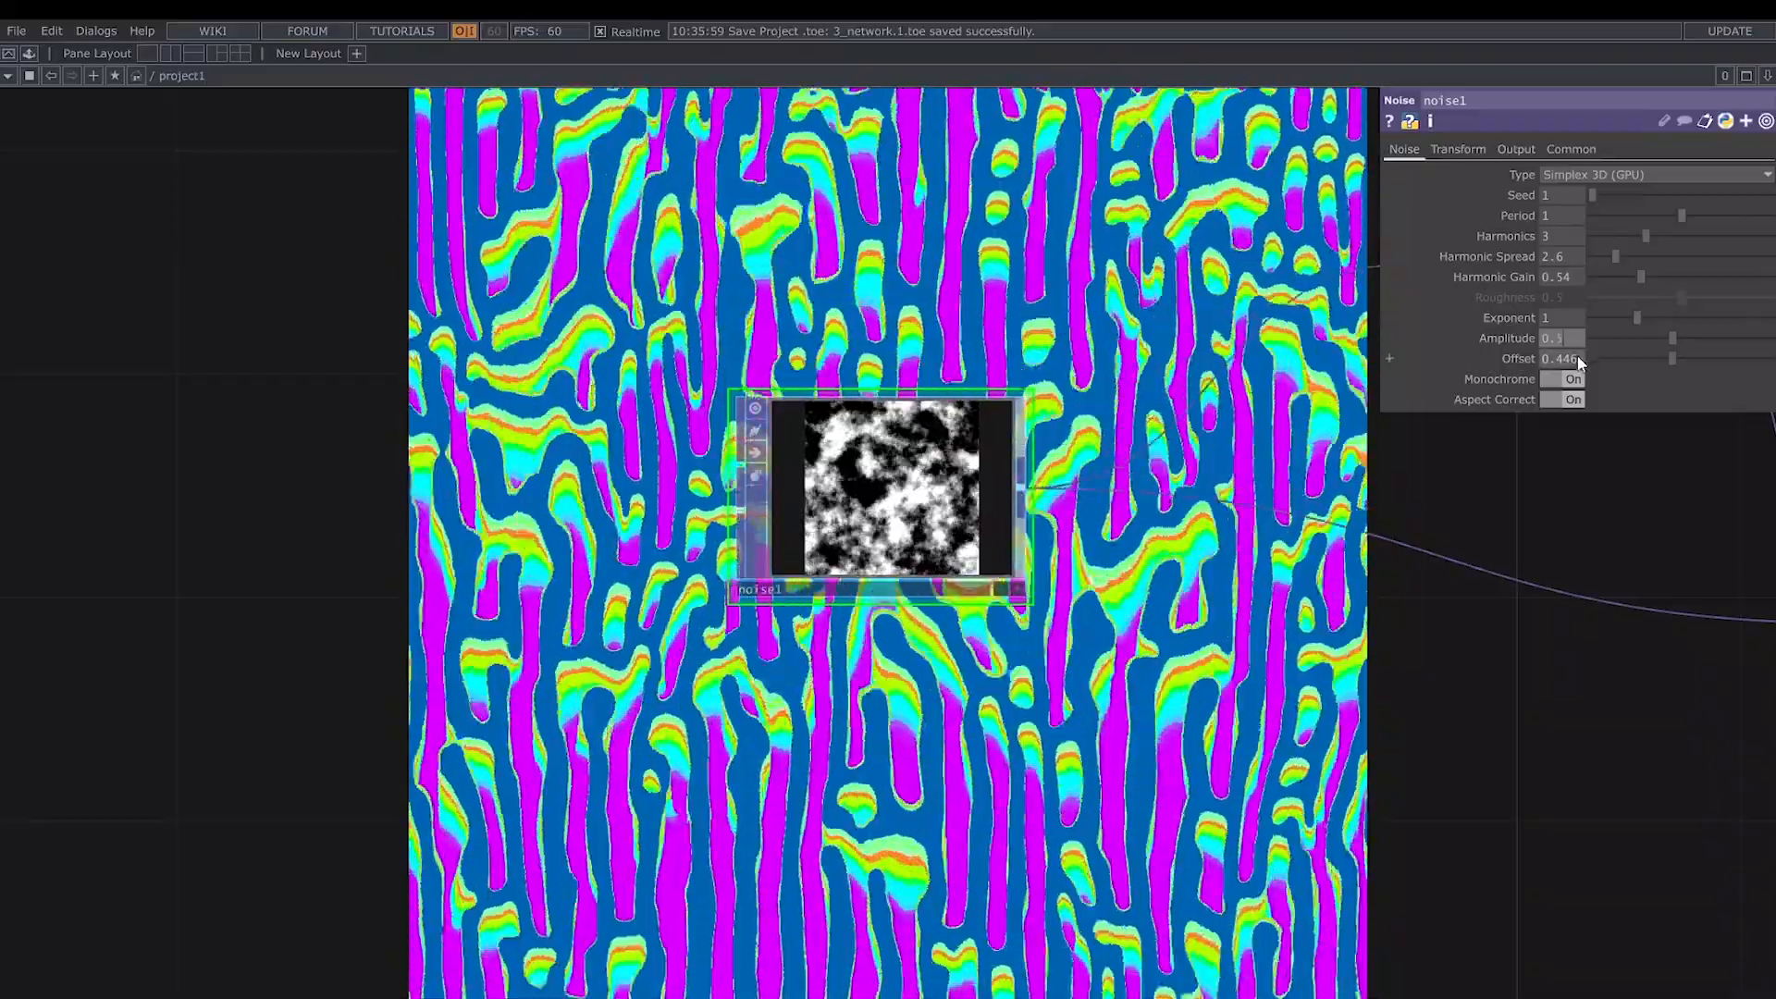
pyautogui.moveTo(1578, 358); pyautogui.dragTo(1554, 364)
pyautogui.write('5')
pyautogui.press('Return')
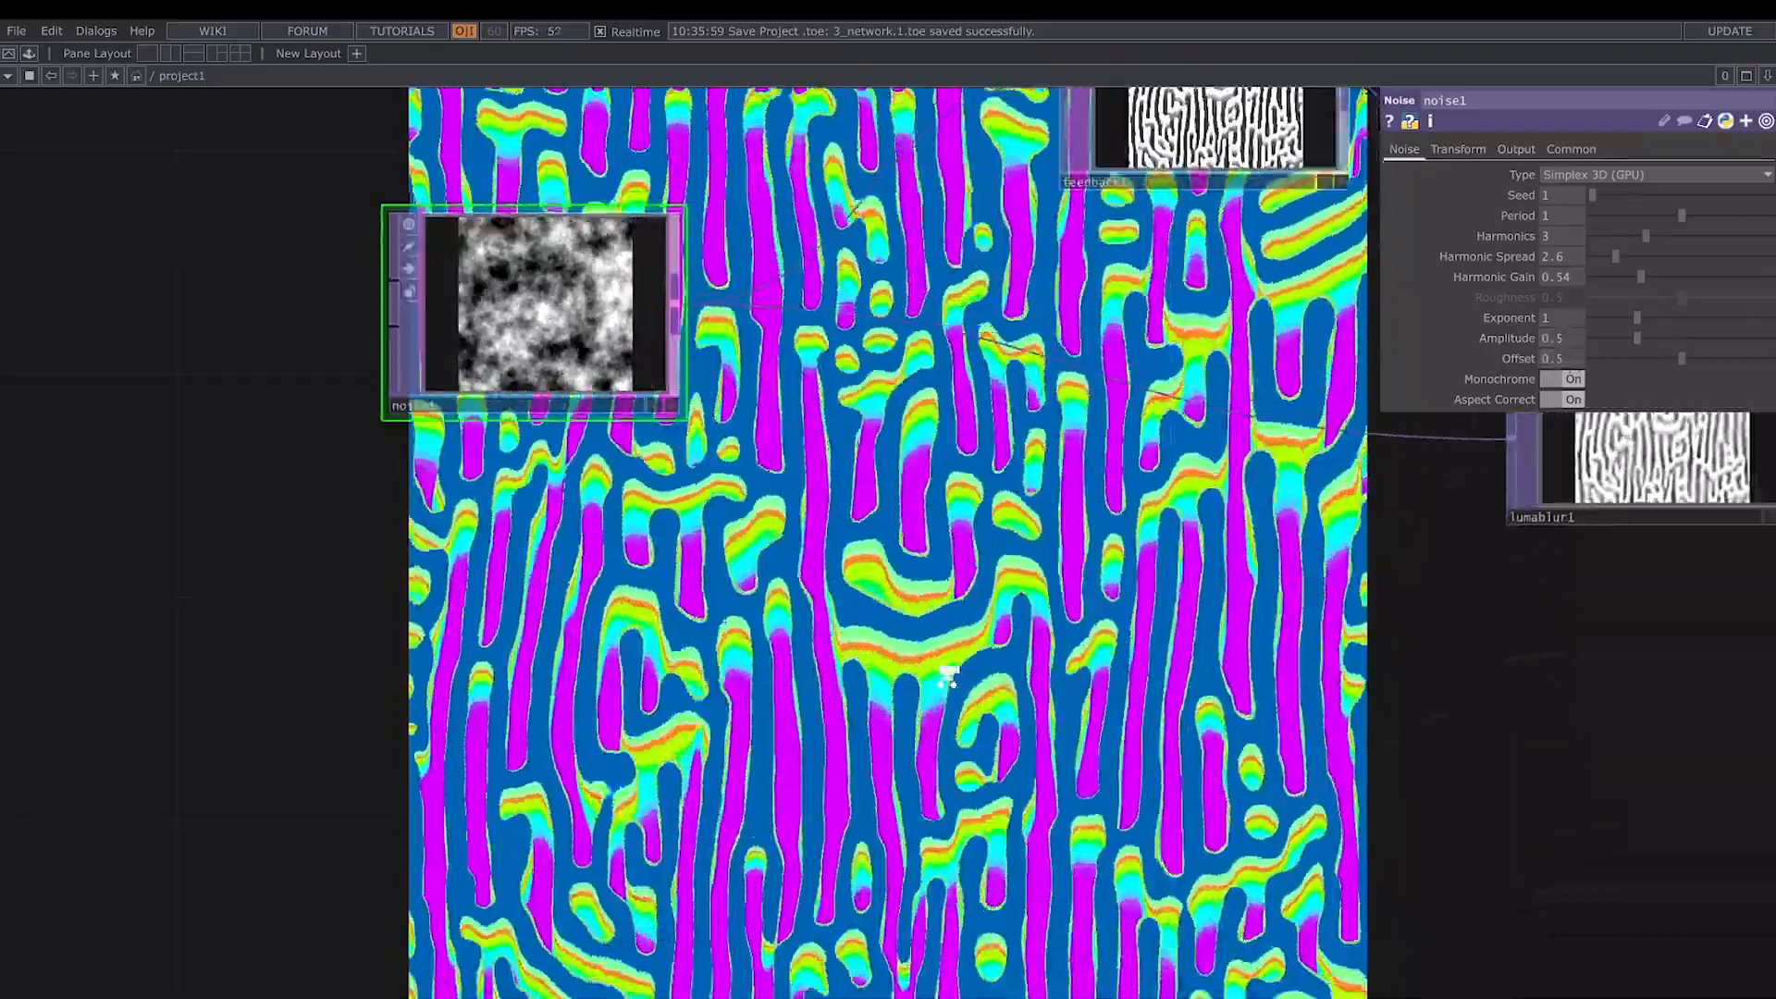
# - Set lumablur1's Black Filter Width to 1 and its White Filter Width to 100
pyautogui.scroll(-3, 948, 677)
pyautogui.moveTo(948, 678); pyautogui.dragTo(560, 664)
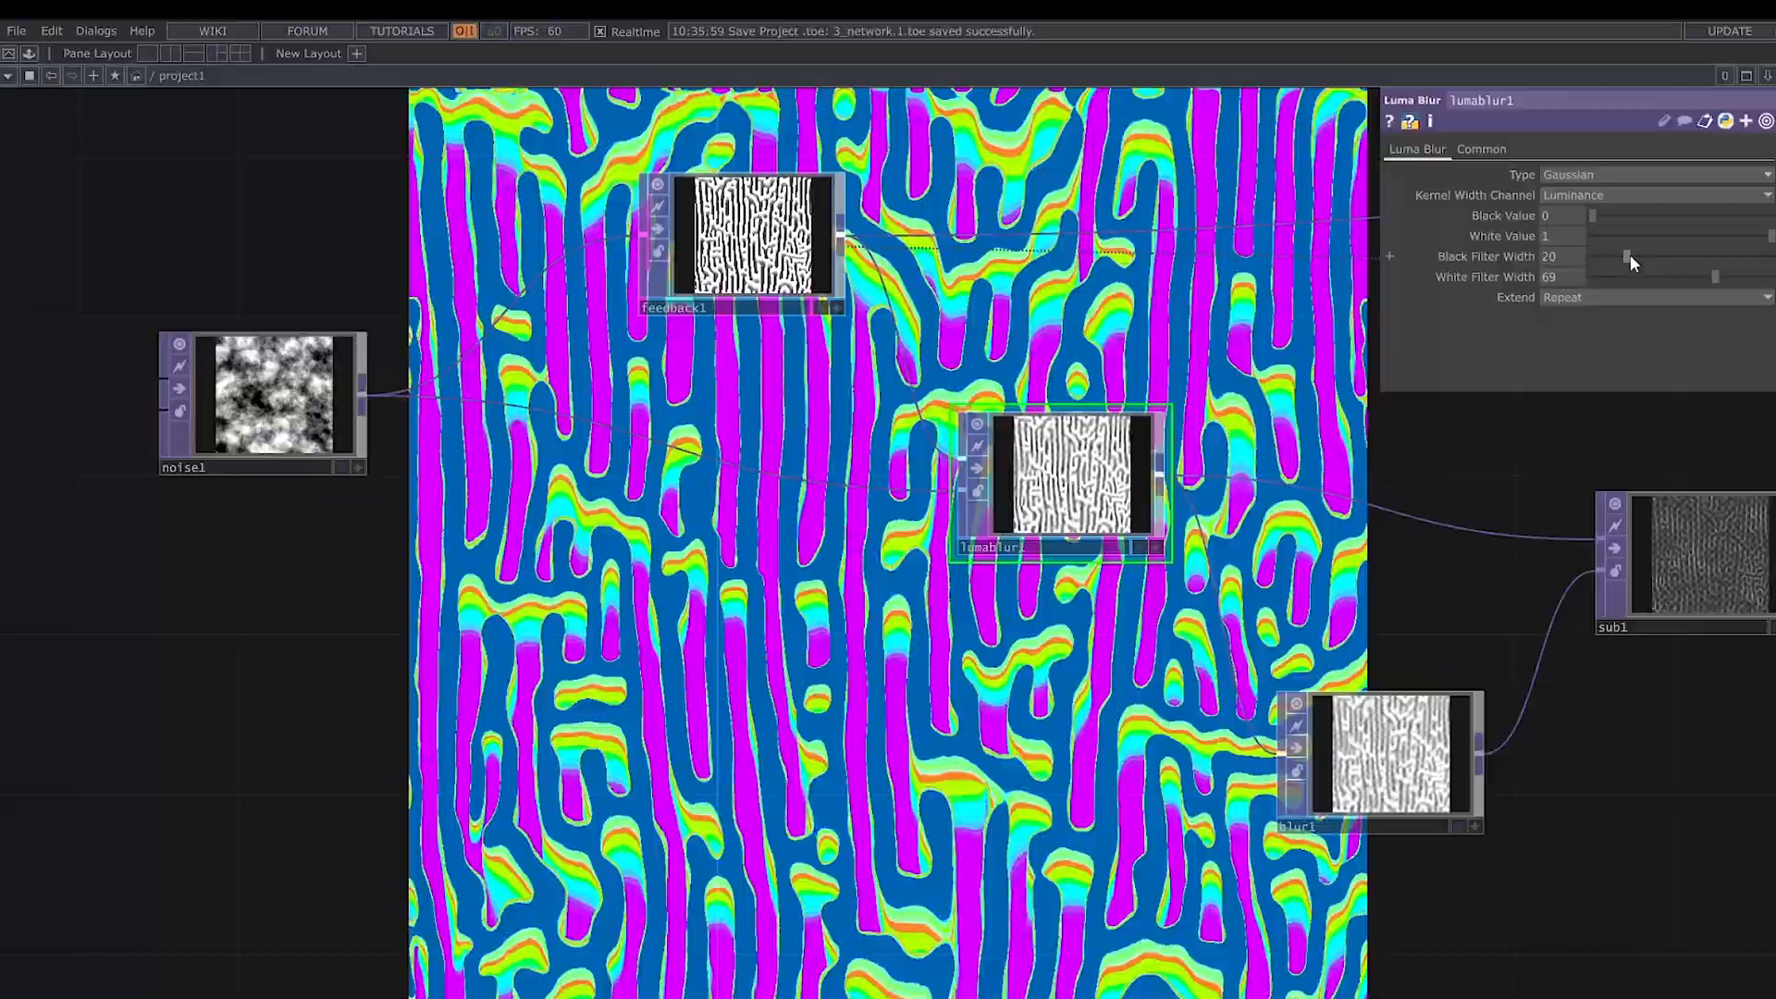
pyautogui.moveTo(1629, 257); pyautogui.dragTo(1587, 258)
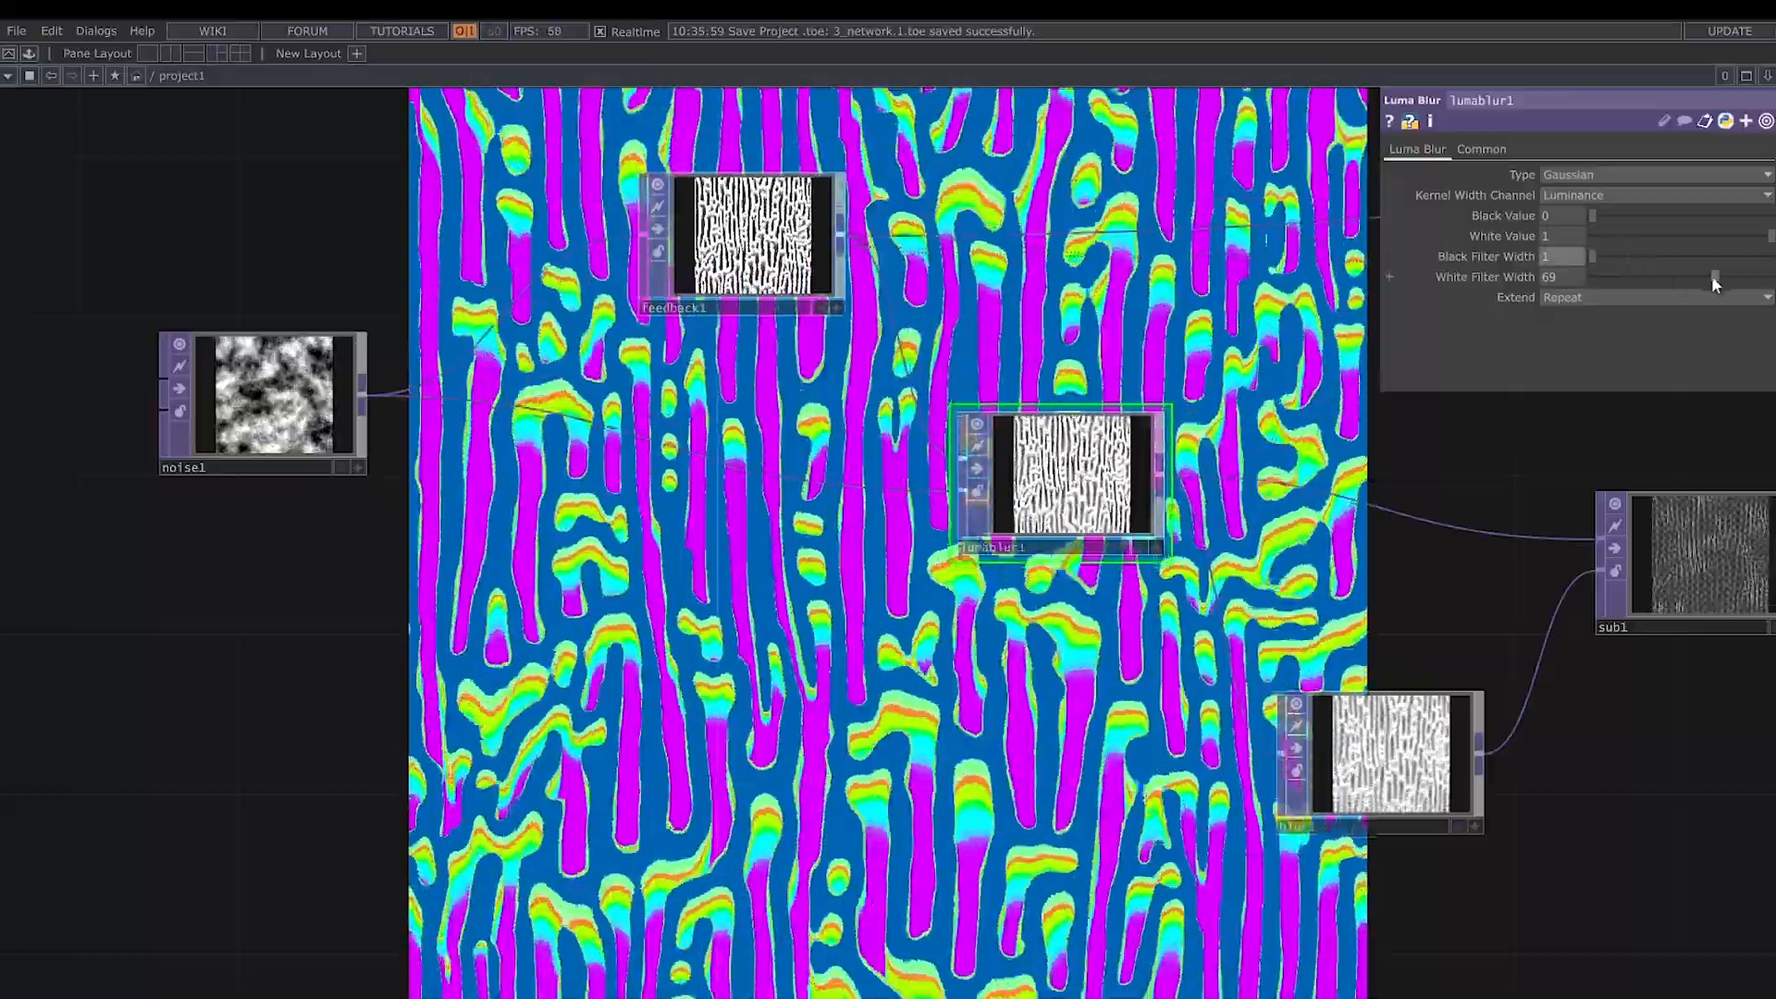
pyautogui.moveTo(1714, 277); pyautogui.dragTo(1768, 280)
pyautogui.scroll(3, 1082, 468)
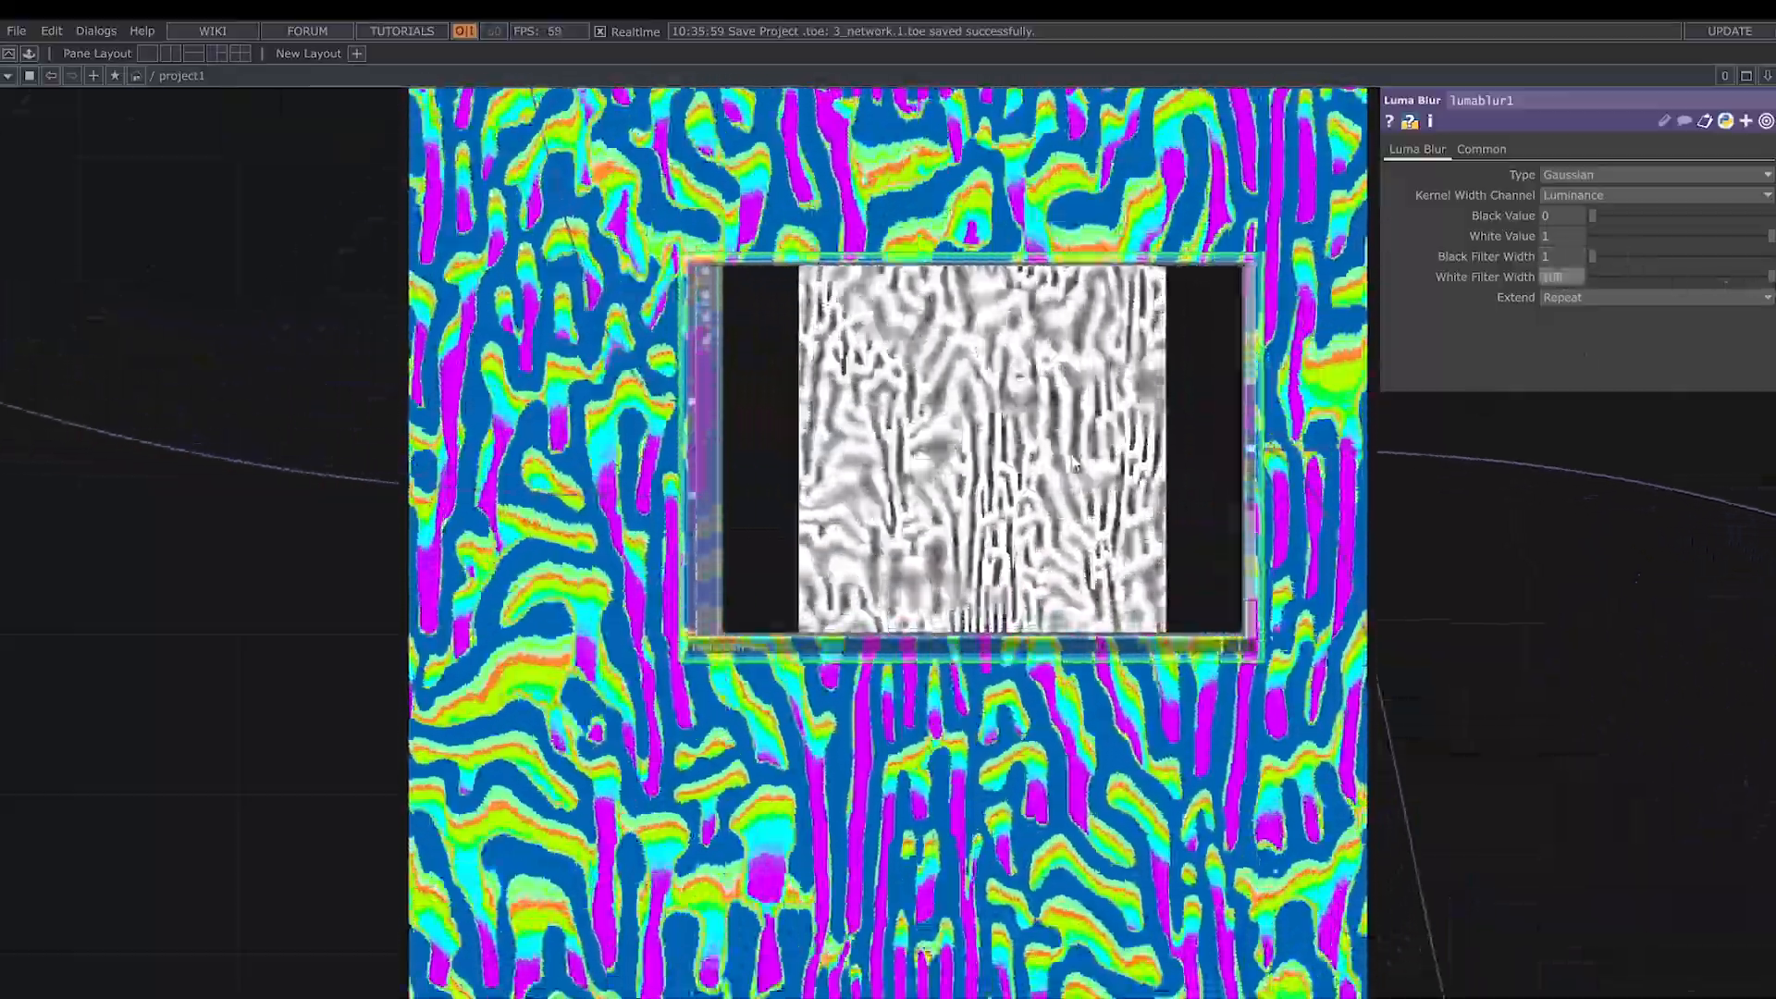
# - Set lumablur1's Black Value to 0.5
pyautogui.scroll(-3, 1073, 463)
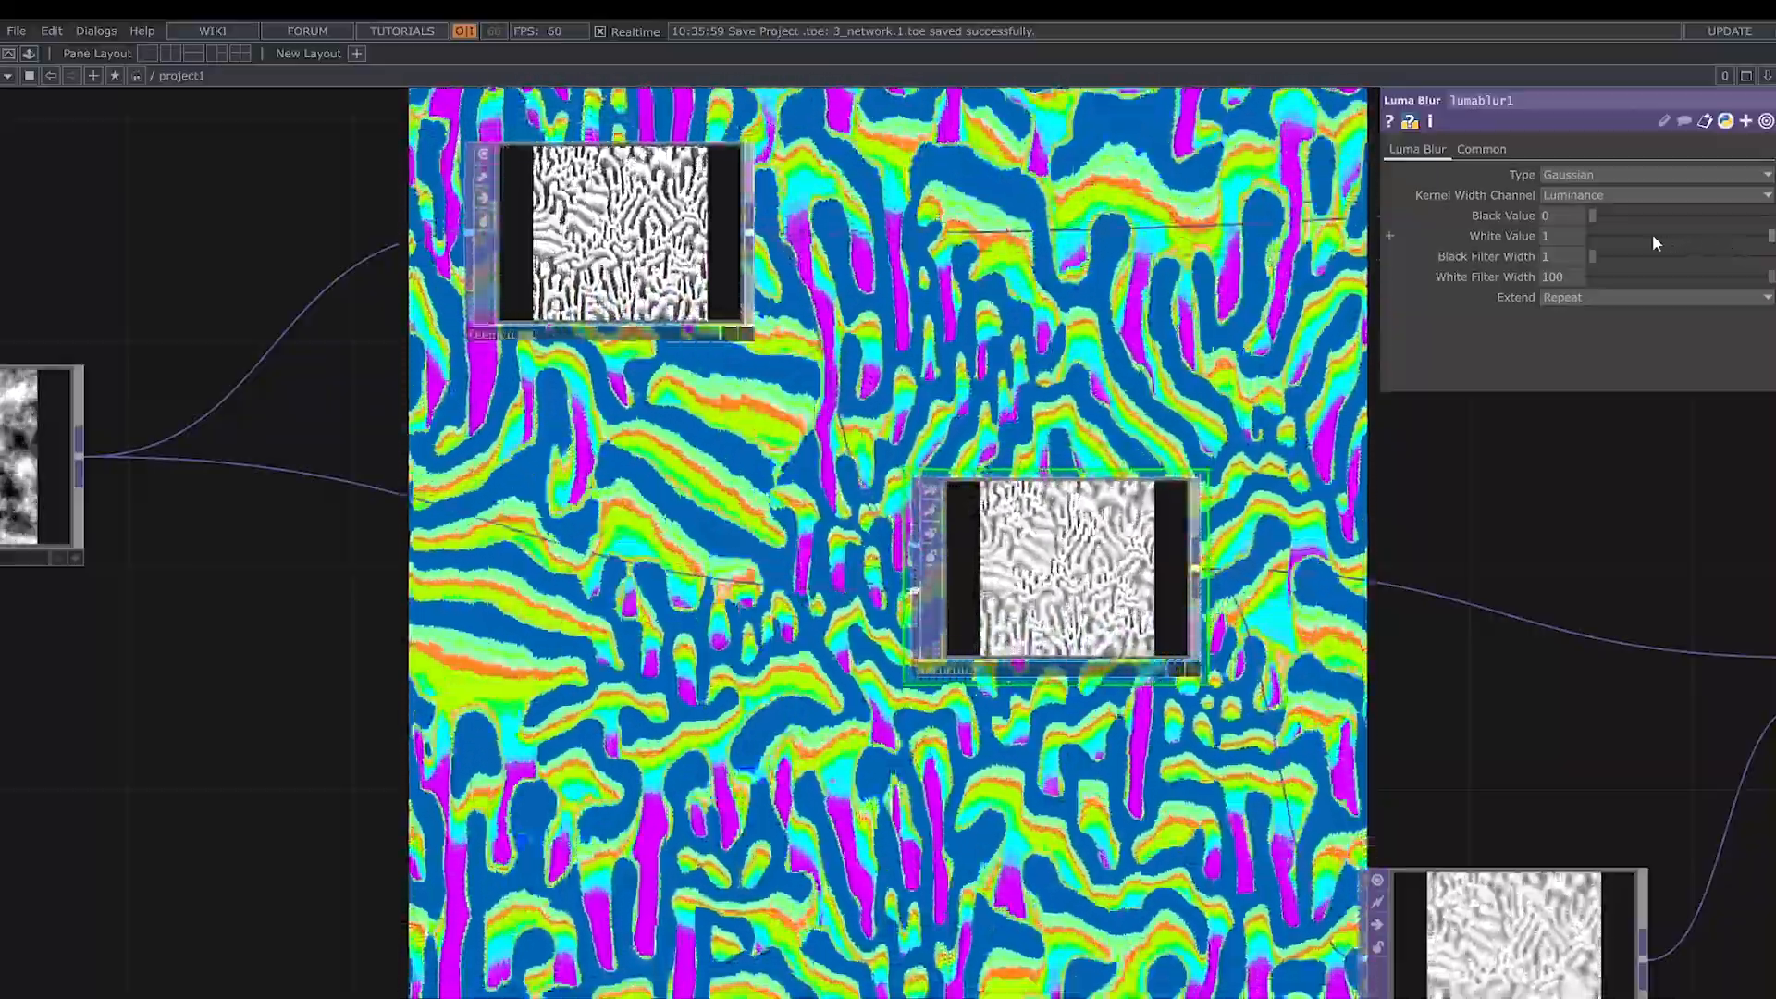
pyautogui.moveTo(1592, 216); pyautogui.dragTo(1680, 211)
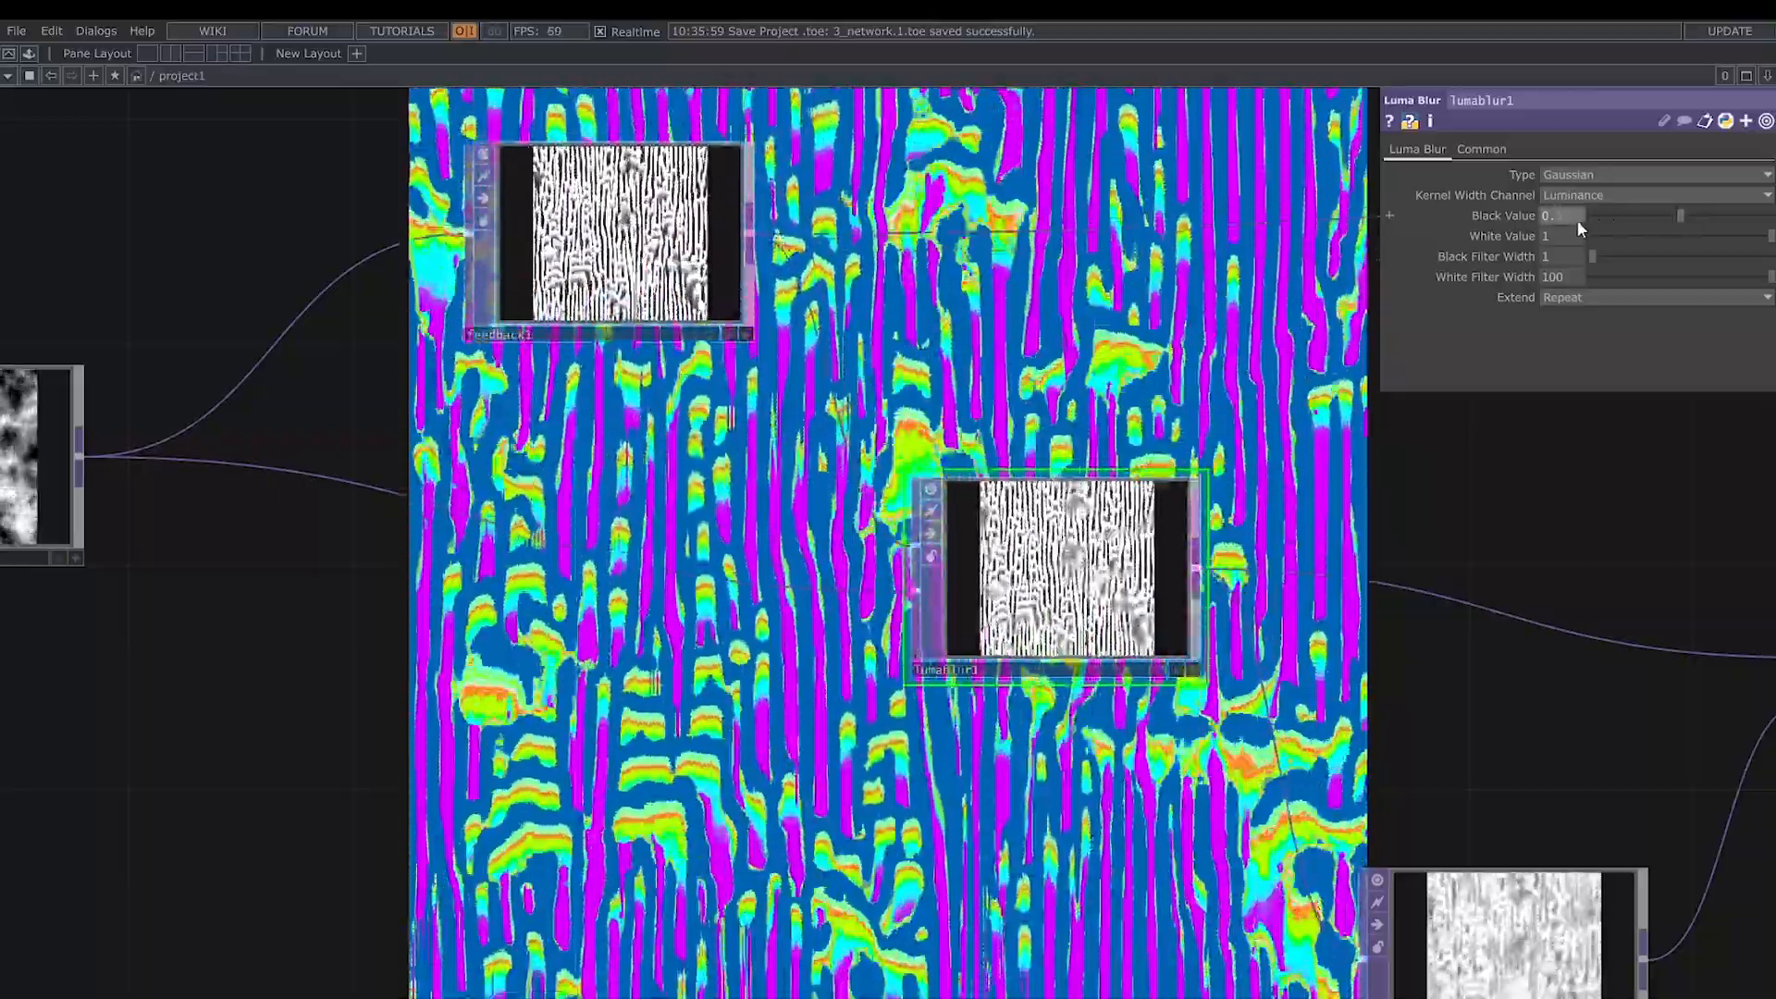
pyautogui.write('5')
pyautogui.press('Return')
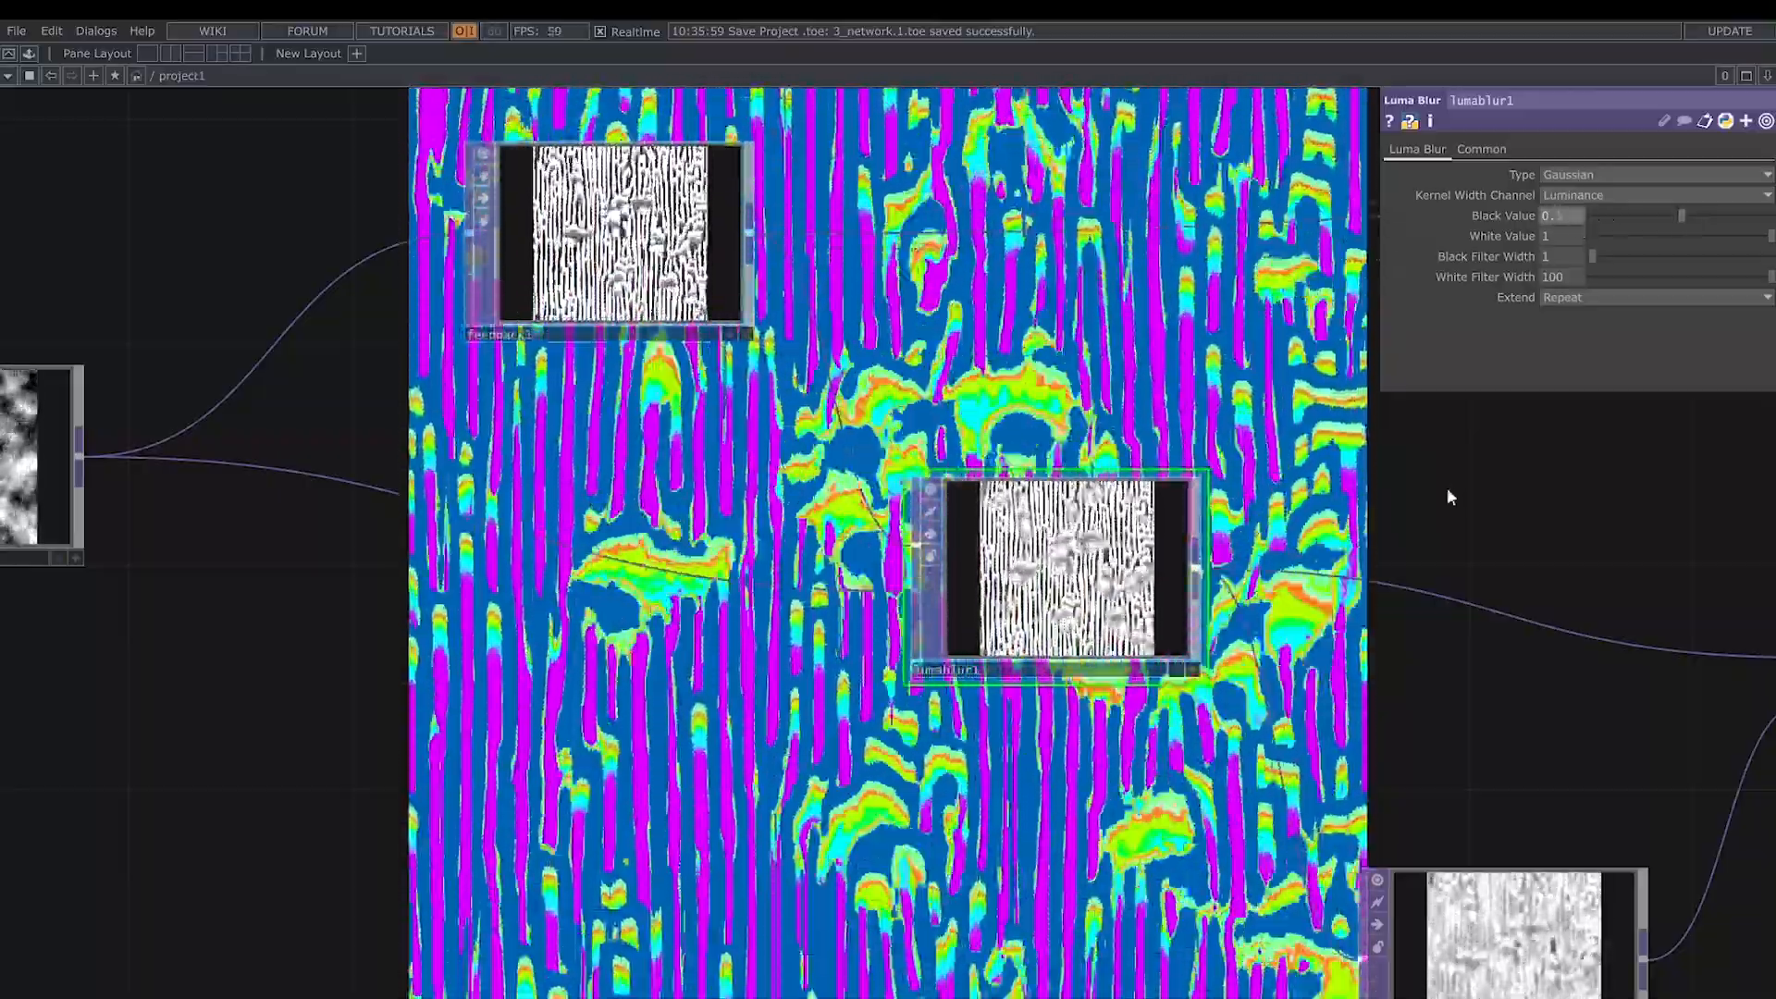
# - Set blur1's Pre-Shrink to 2, Filter Size to 2 and horizontal Sample Step to 1
pyautogui.moveTo(1447, 487); pyautogui.dragTo(1010, 315)
pyautogui.click(1111, 759)
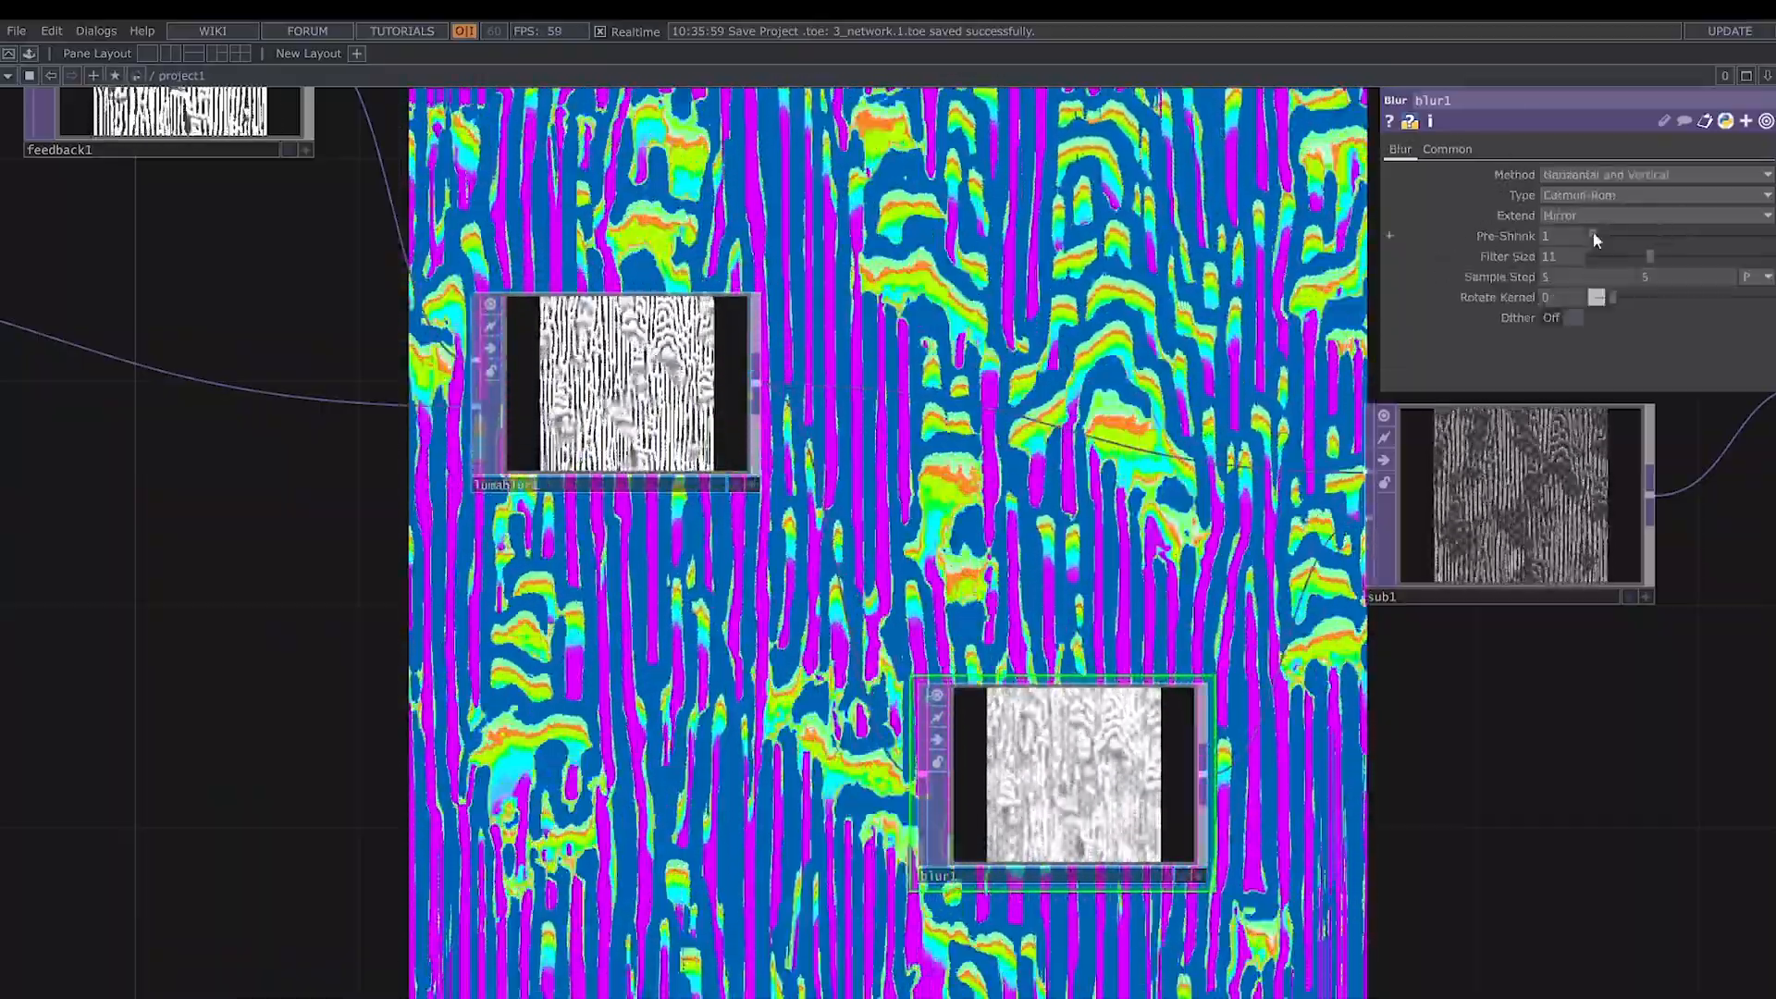
pyautogui.moveTo(1593, 236)
pyautogui.mouseDown()
pyautogui.moveTo(1624, 259)
pyautogui.moveTo(1600, 264)
pyautogui.mouseUp()
pyautogui.moveTo(1522, 274); pyautogui.dragTo(1526, 260, button='middle')
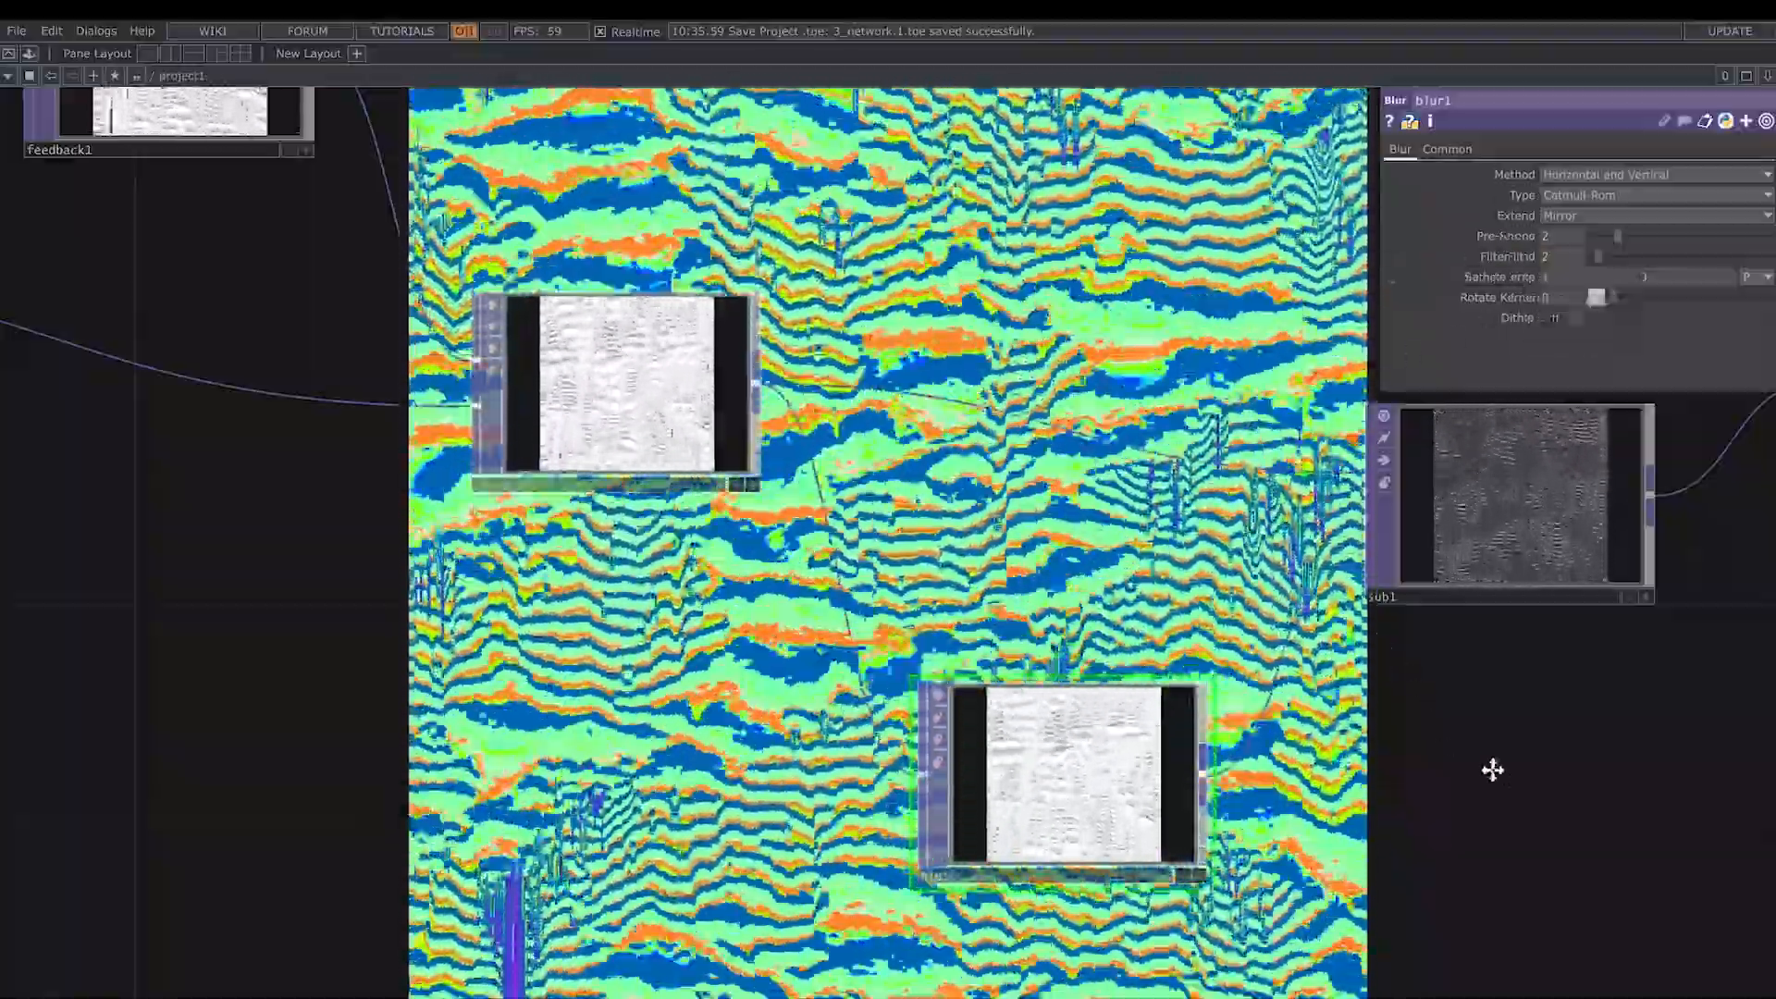
# - Set sub1's Rotate to 0.1, clear its Y Translate to 0, and scale it uniformly to 0.999
pyautogui.moveTo(1493, 770); pyautogui.dragTo(1144, 771)
pyautogui.click(1154, 503)
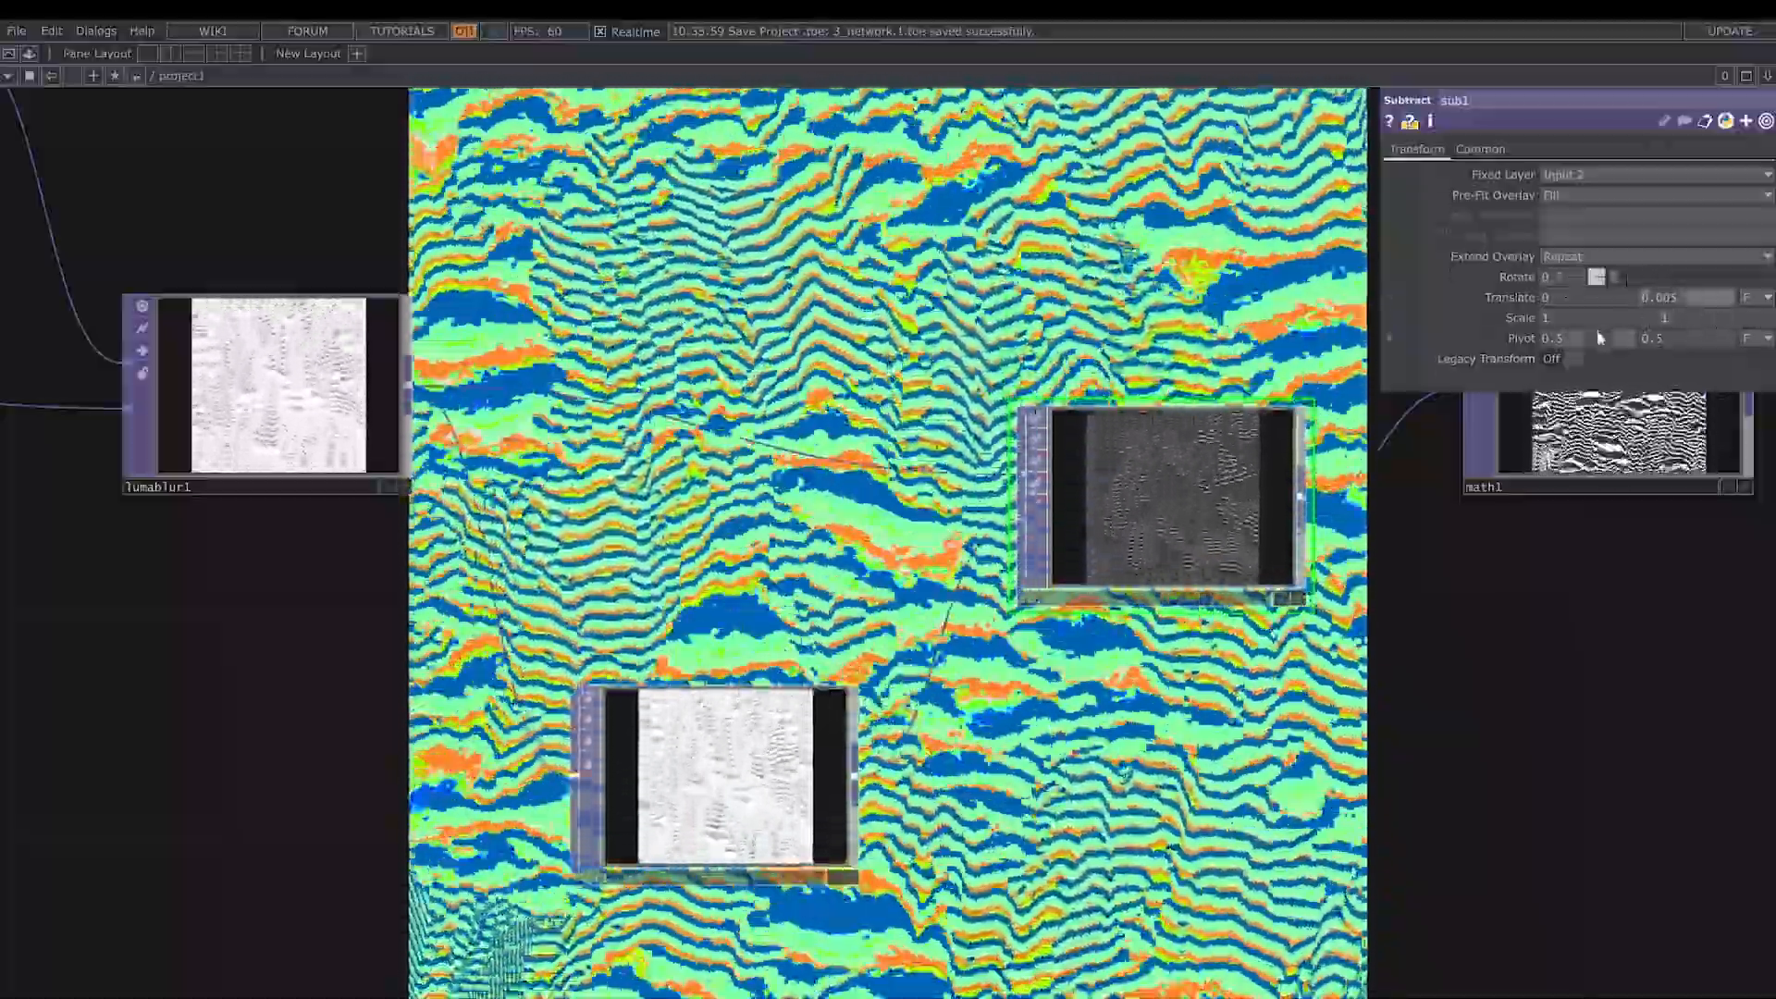
pyautogui.press('BackSpace')
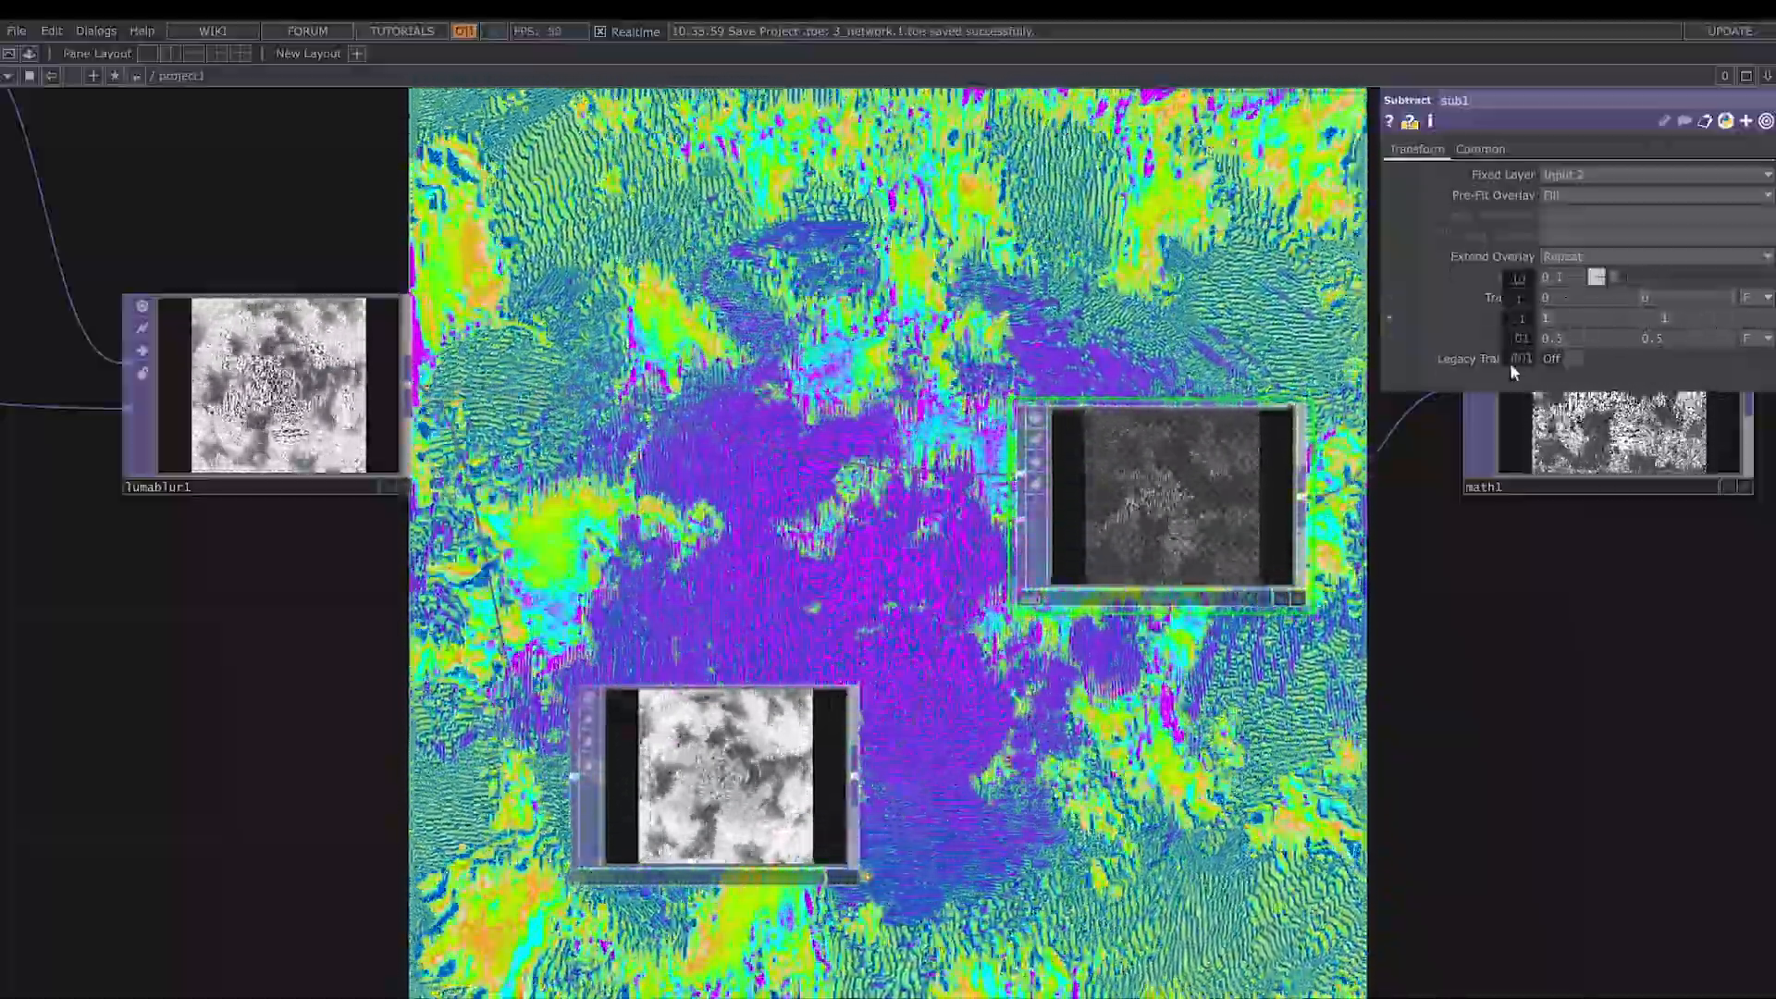
pyautogui.moveTo(1510, 364); pyautogui.dragTo(1495, 363, button='middle')
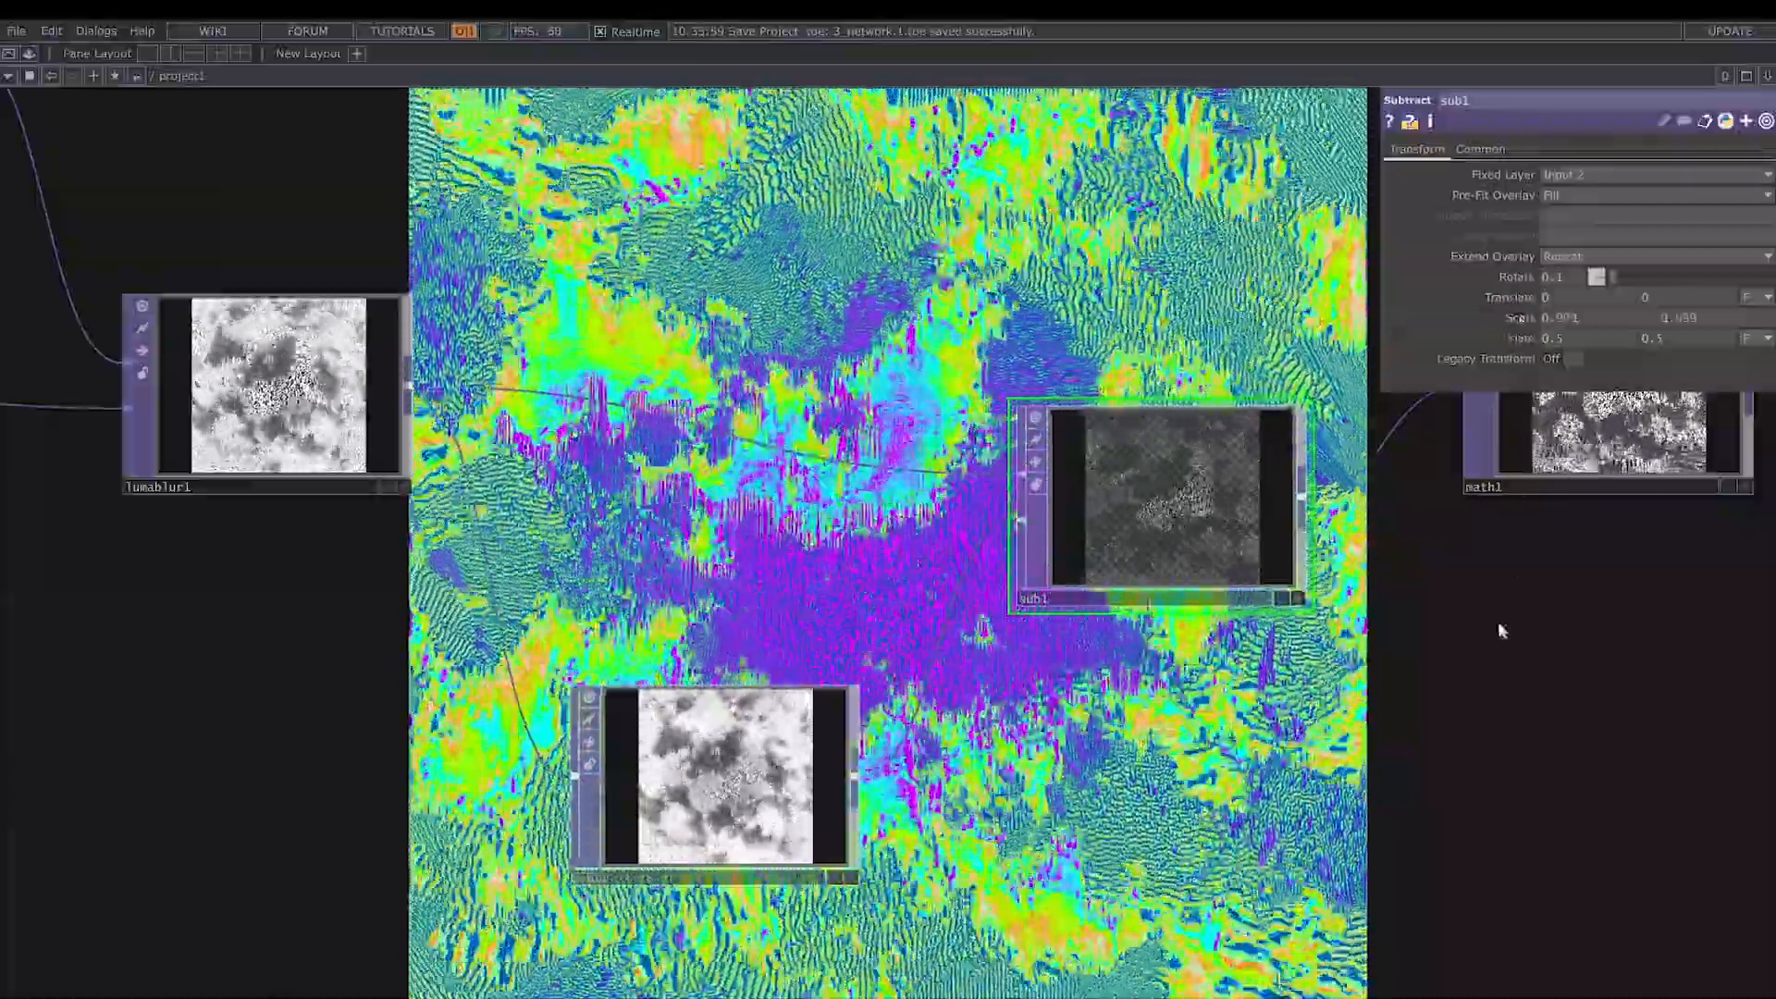
# - Set math1's Multiply to 10 and level1's post Opacity to 0.94
pyautogui.moveTo(1502, 630); pyautogui.dragTo(1055, 836)
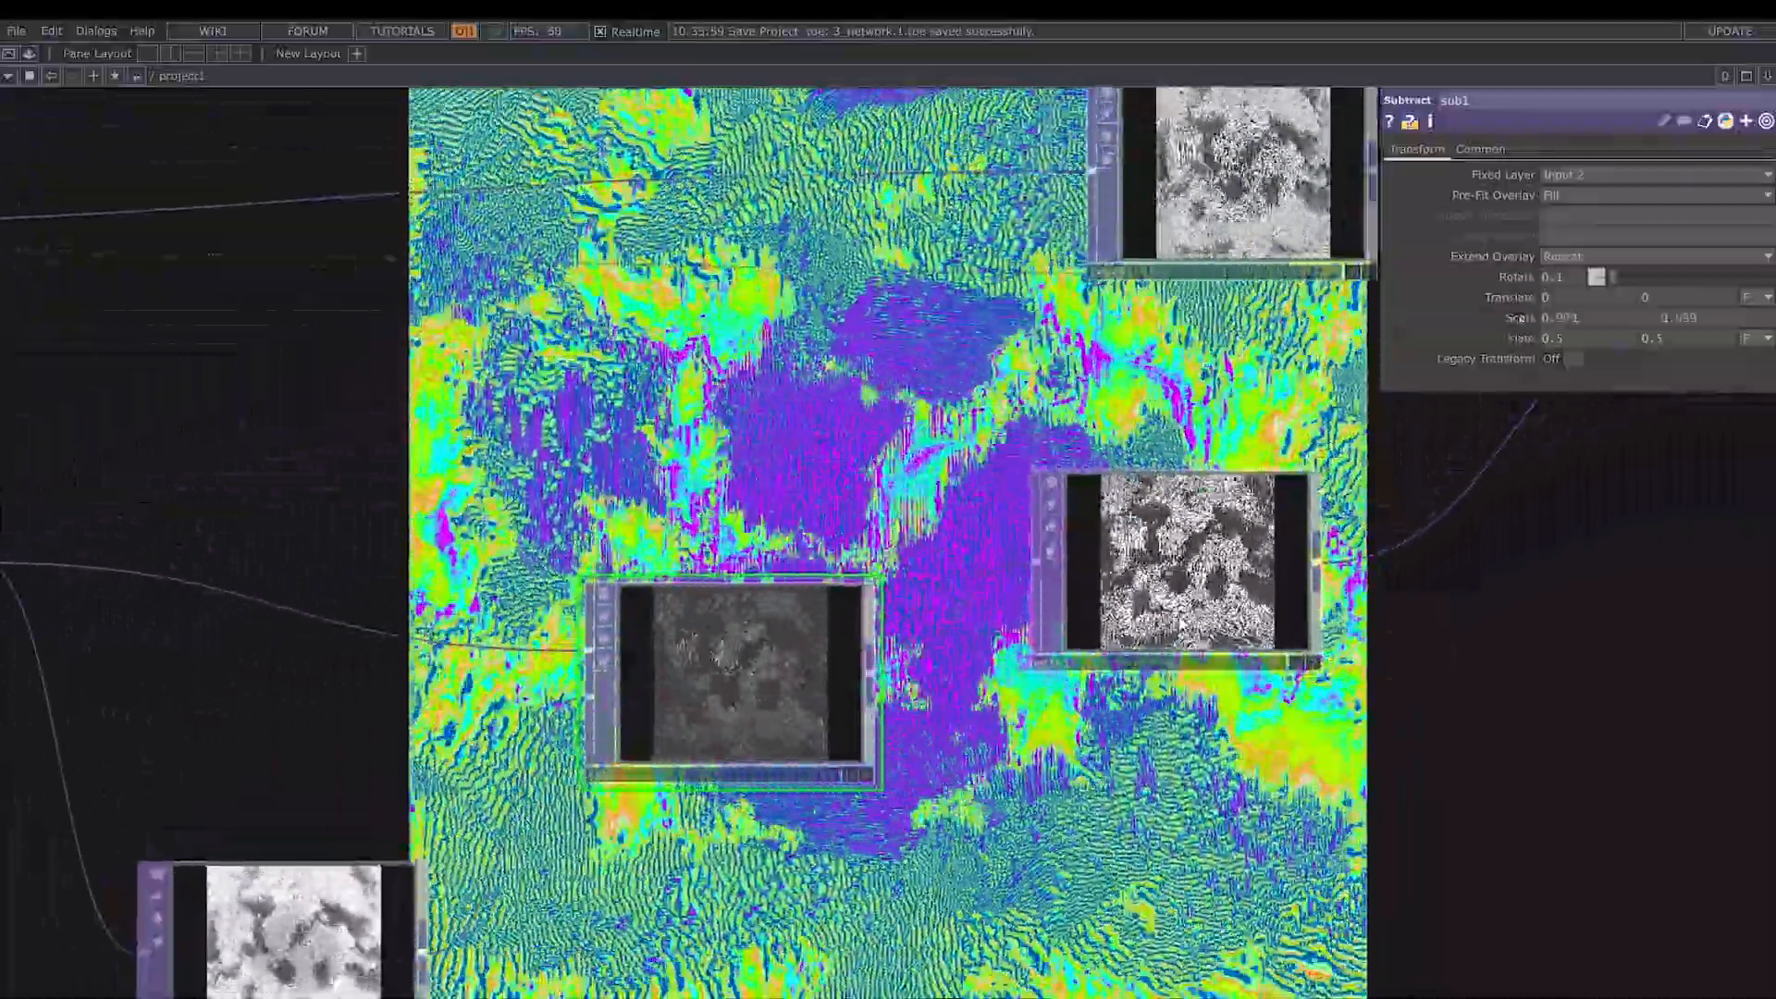
pyautogui.click(1182, 625)
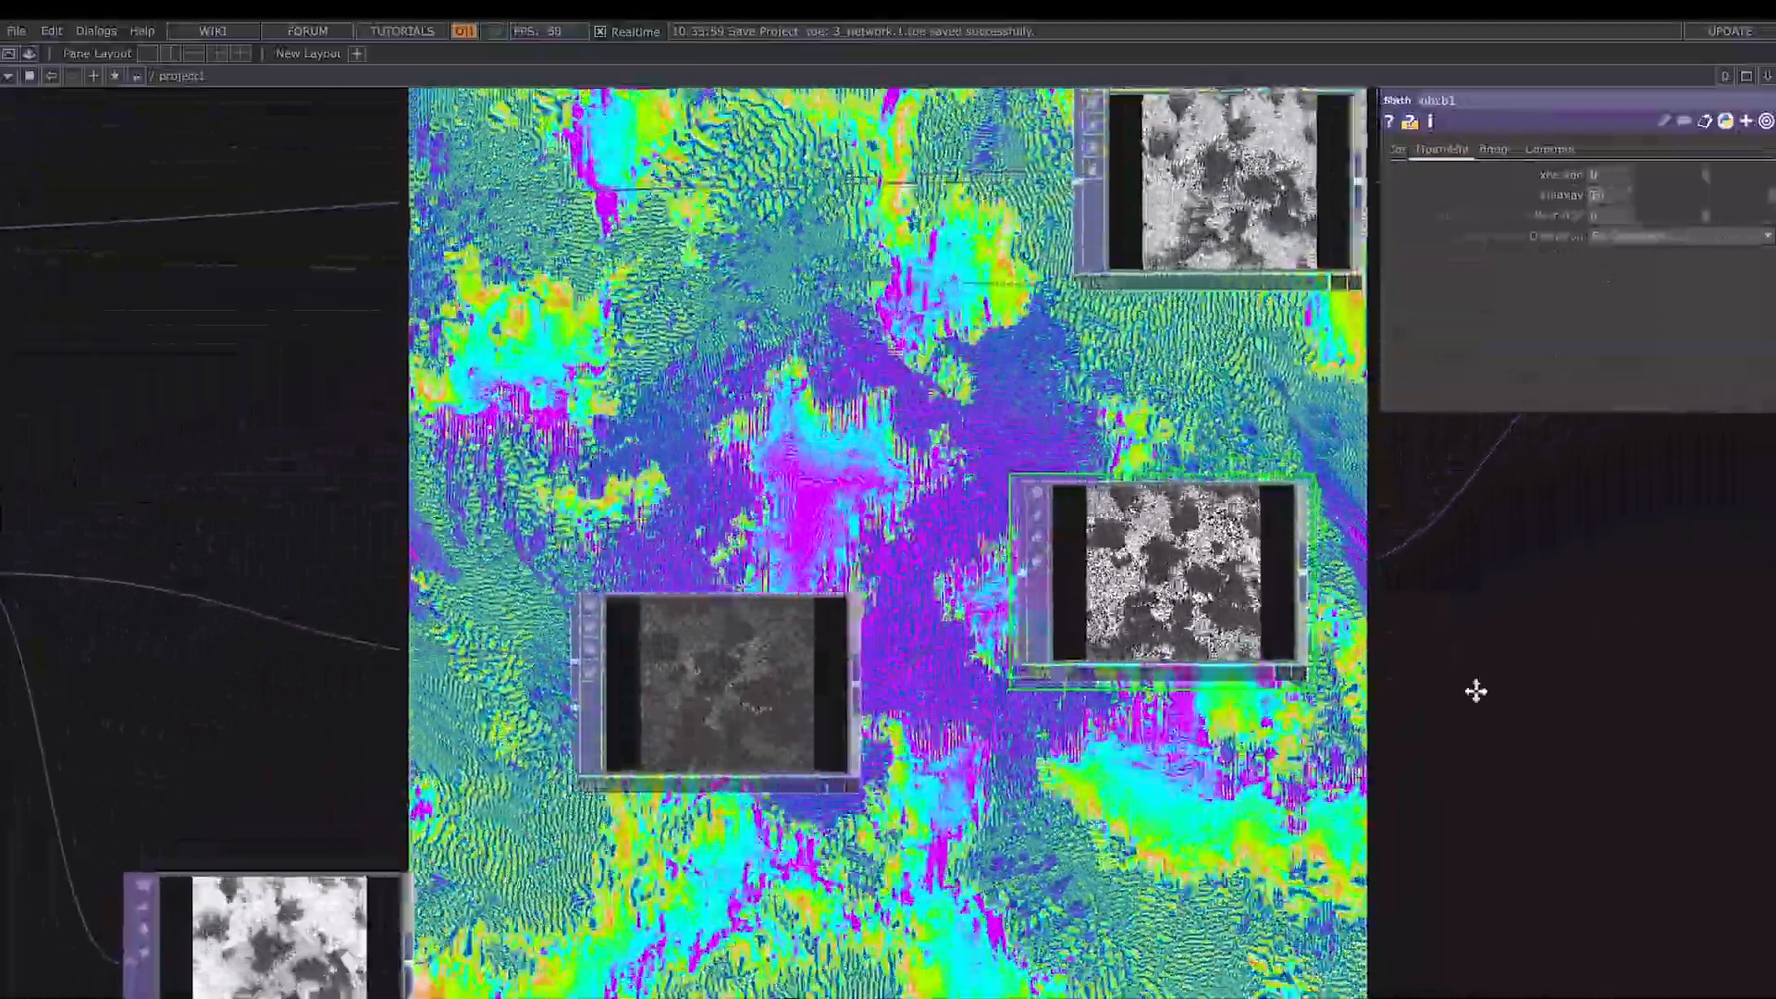
pyautogui.moveTo(1476, 691); pyautogui.dragTo(1200, 720)
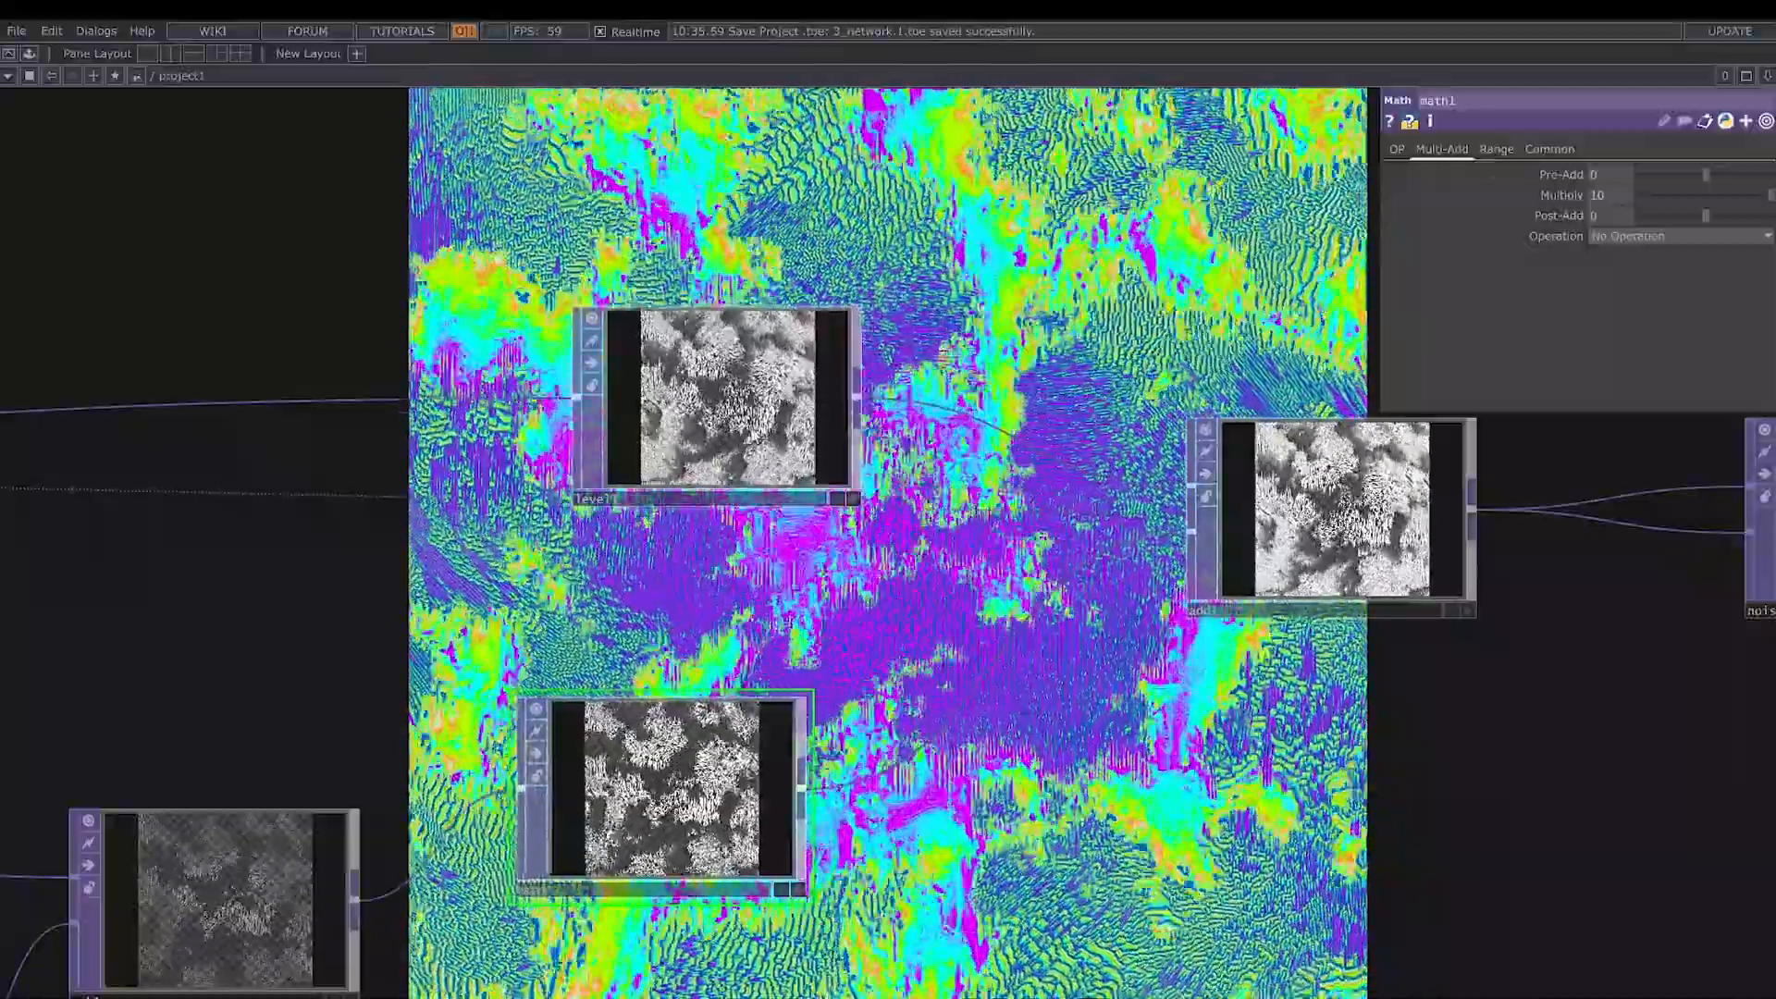
pyautogui.click(731, 425)
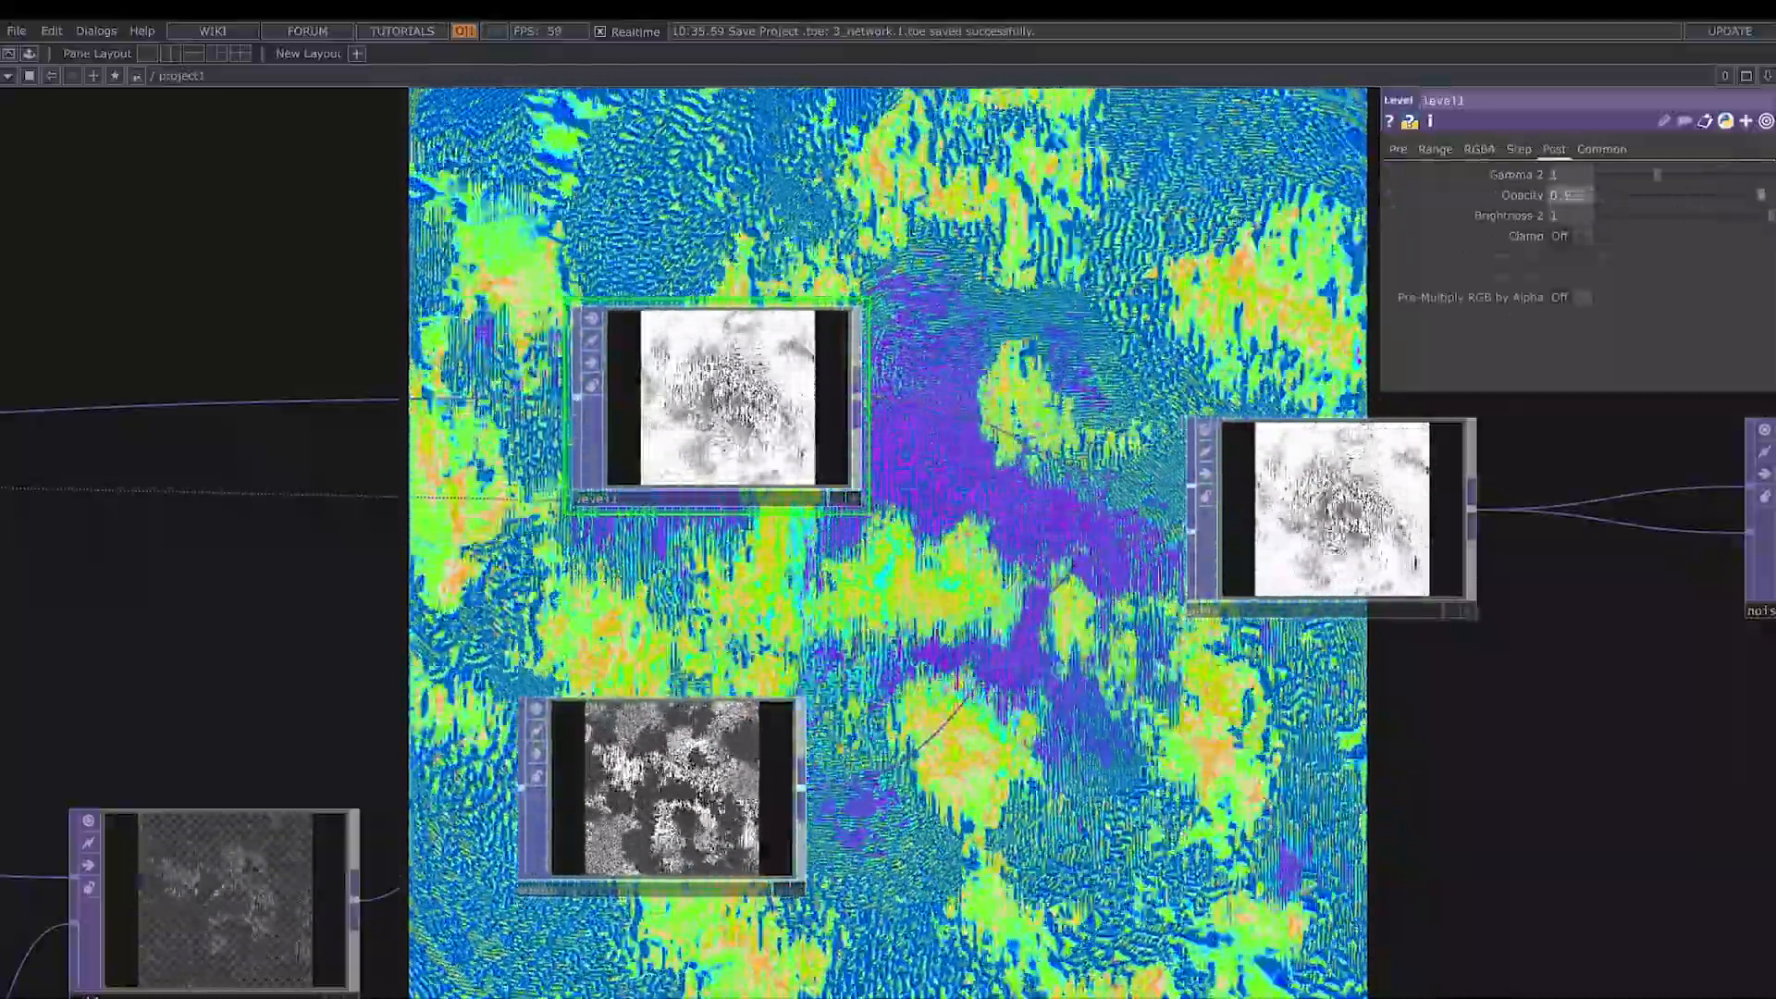
# - Scale add1 uniformly to 1.002 and set its Fixed Layer to Input 1
pyautogui.click(1352, 522)
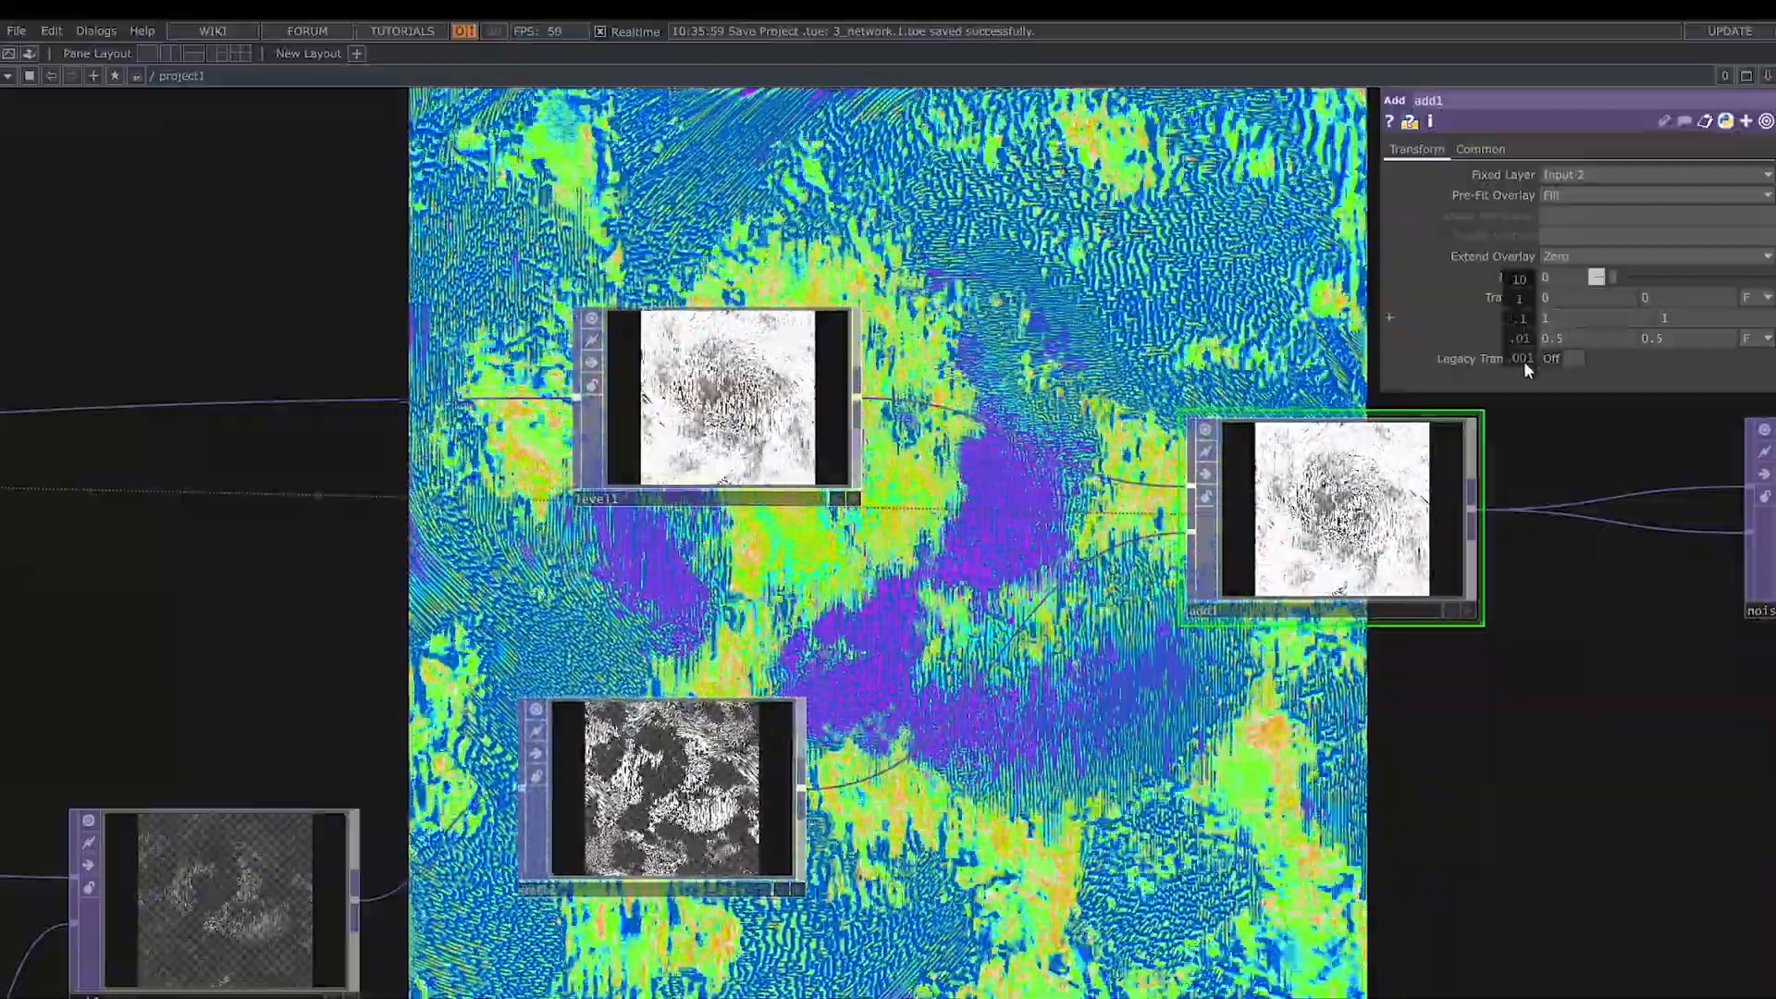
pyautogui.moveTo(1525, 361); pyautogui.dragTo(1543, 363)
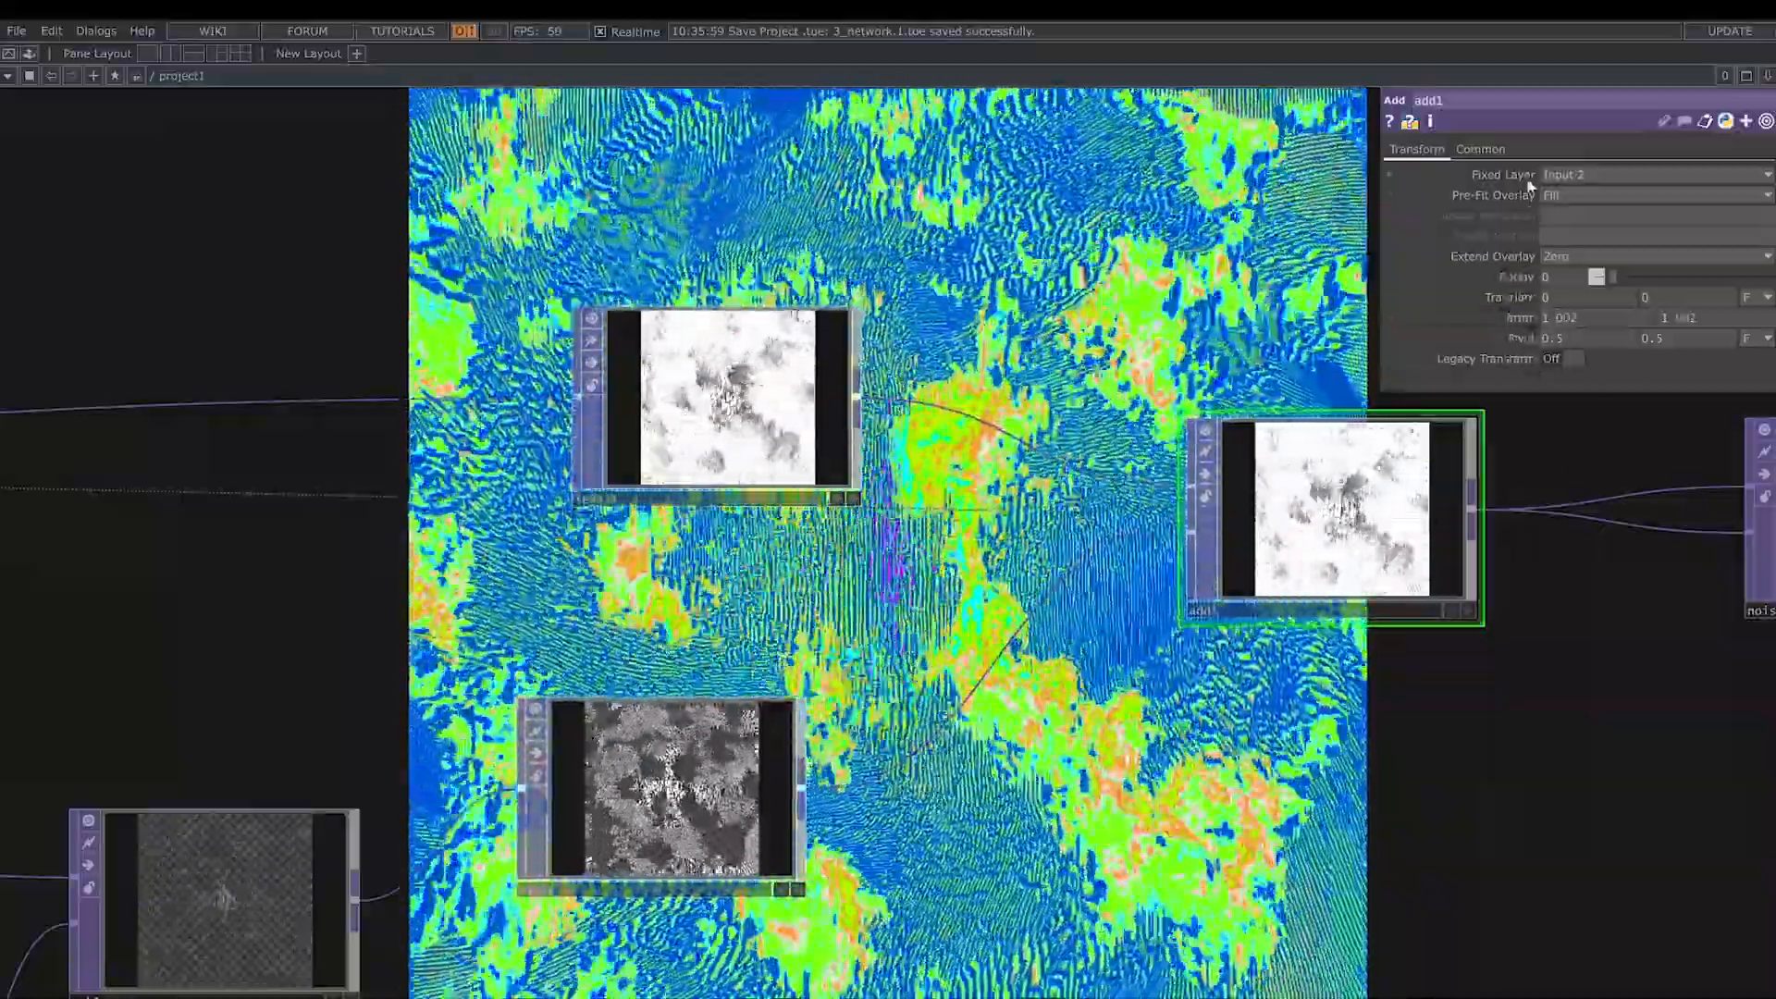
pyautogui.scroll(-2, 1494, 736)
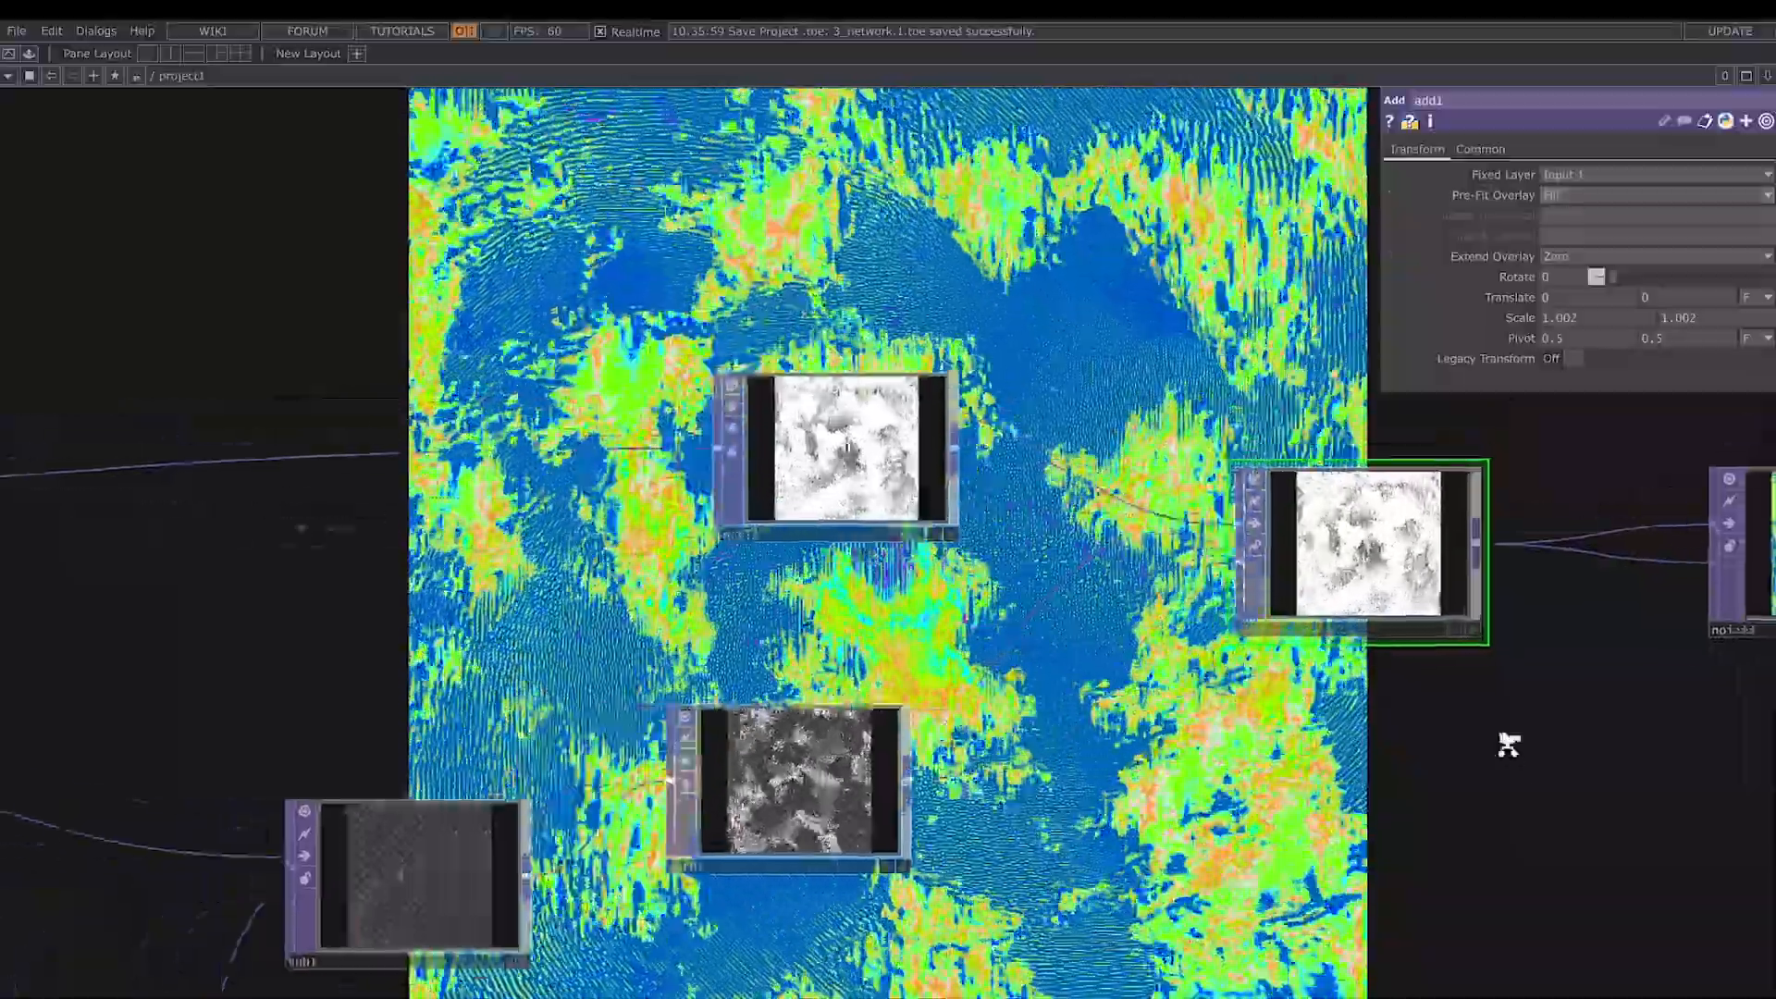
# - Set noise2's Seed to 1970, Period to 10, Harmonics and Harmonic Spread to 0, Exponent to 1.51, Amplitude to 2 and Offset to 0.671
pyautogui.moveTo(1594, 813); pyautogui.dragTo(1145, 814)
pyautogui.moveTo(1427, 759); pyautogui.dragTo(1267, 785)
pyautogui.click(1241, 615)
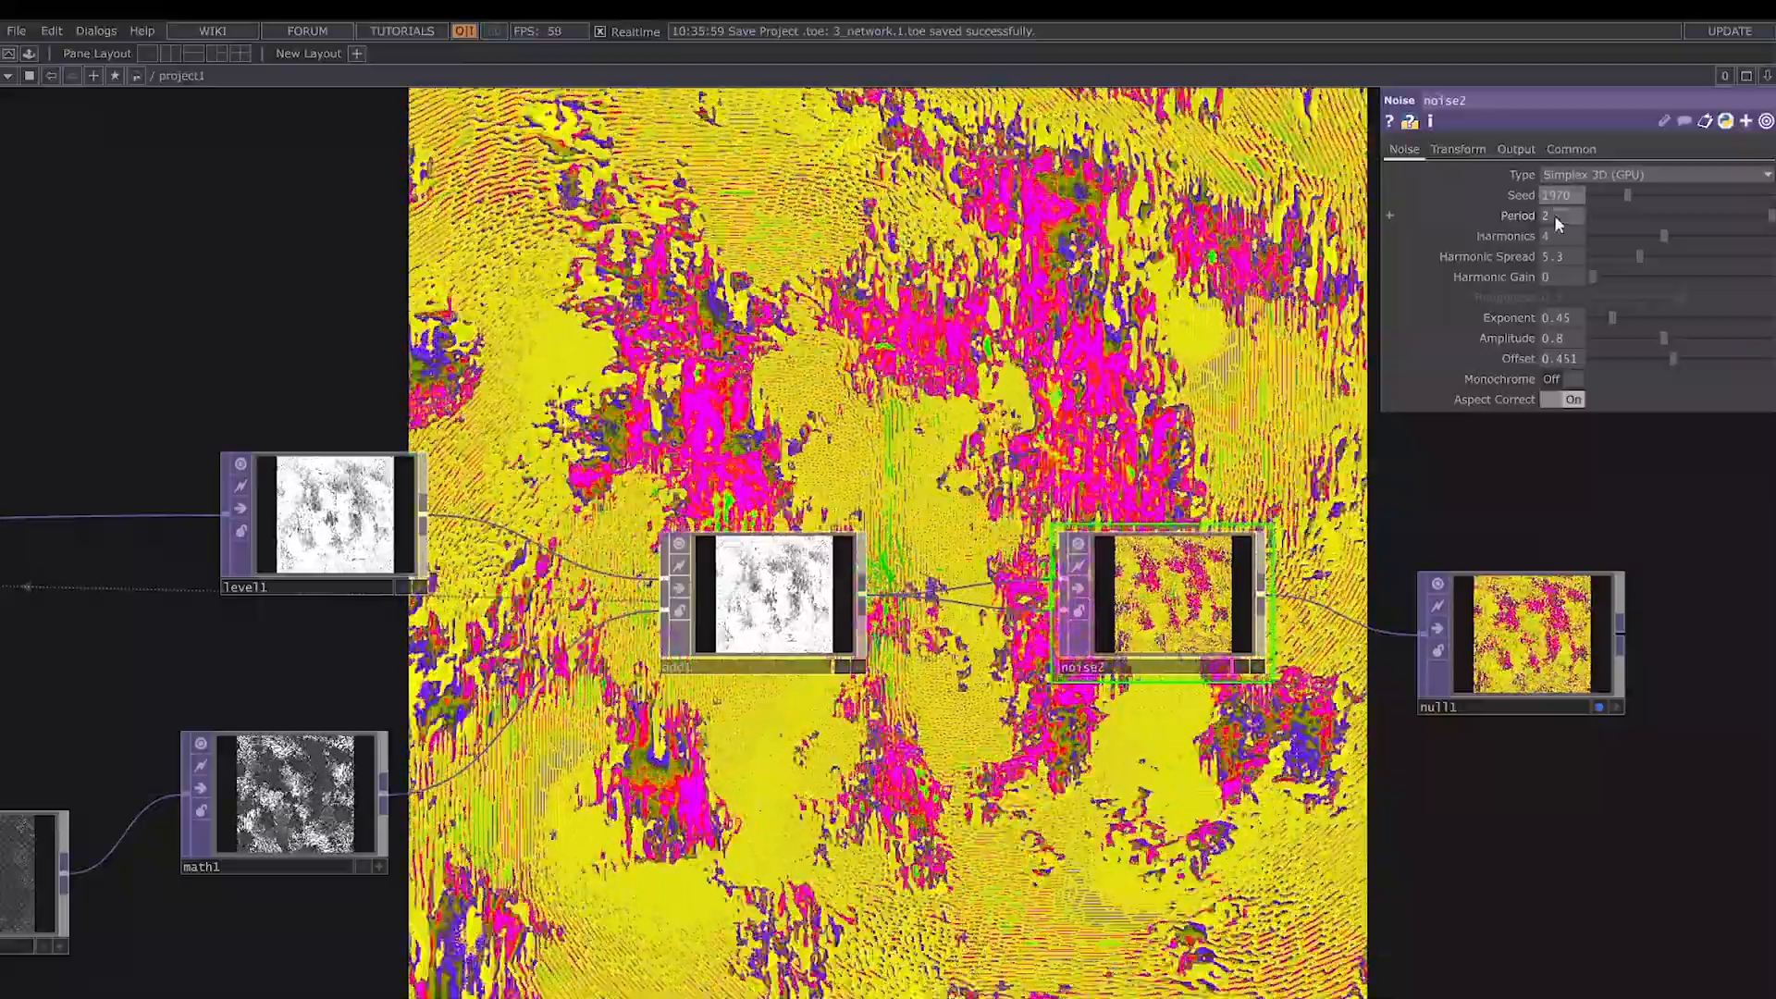
pyautogui.moveTo(1556, 222); pyautogui.dragTo(1486, 224)
pyautogui.write('10')
pyautogui.press('Return')
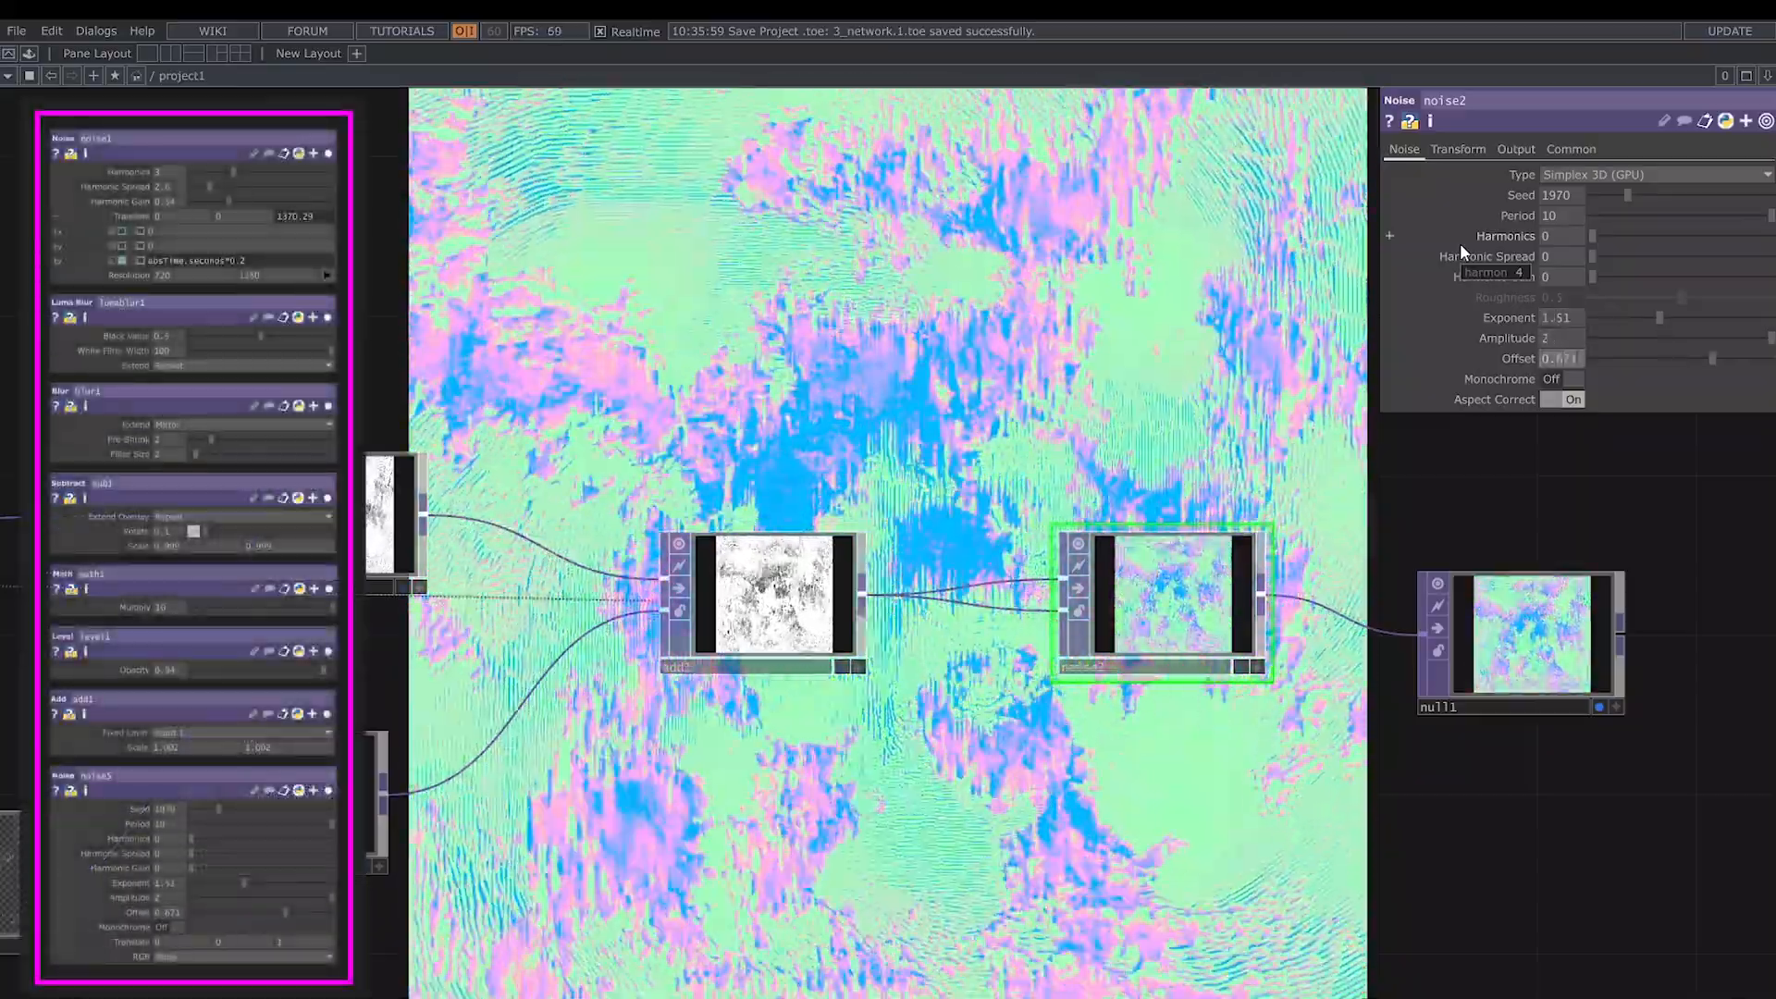
# - Shift the pattern's colors by setting noise2's Z Translate to 1
pyautogui.click(1458, 150)
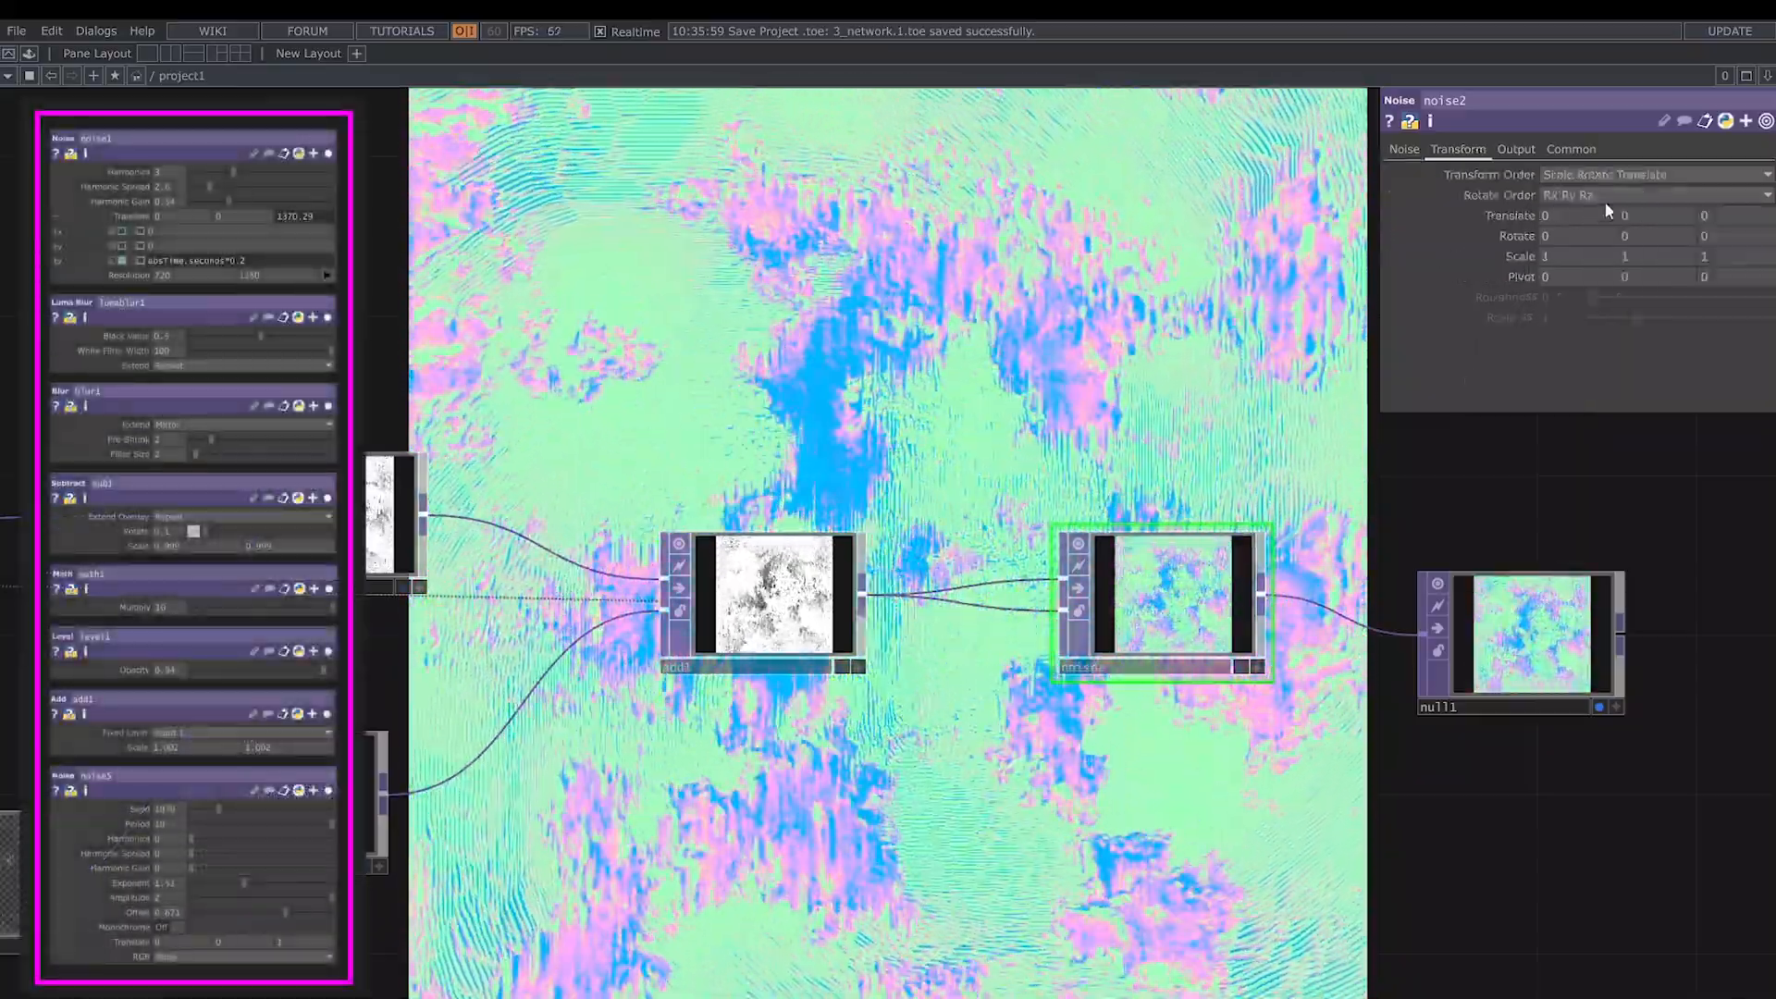
pyautogui.moveTo(1714, 202); pyautogui.dragTo(1739, 197, button='middle')
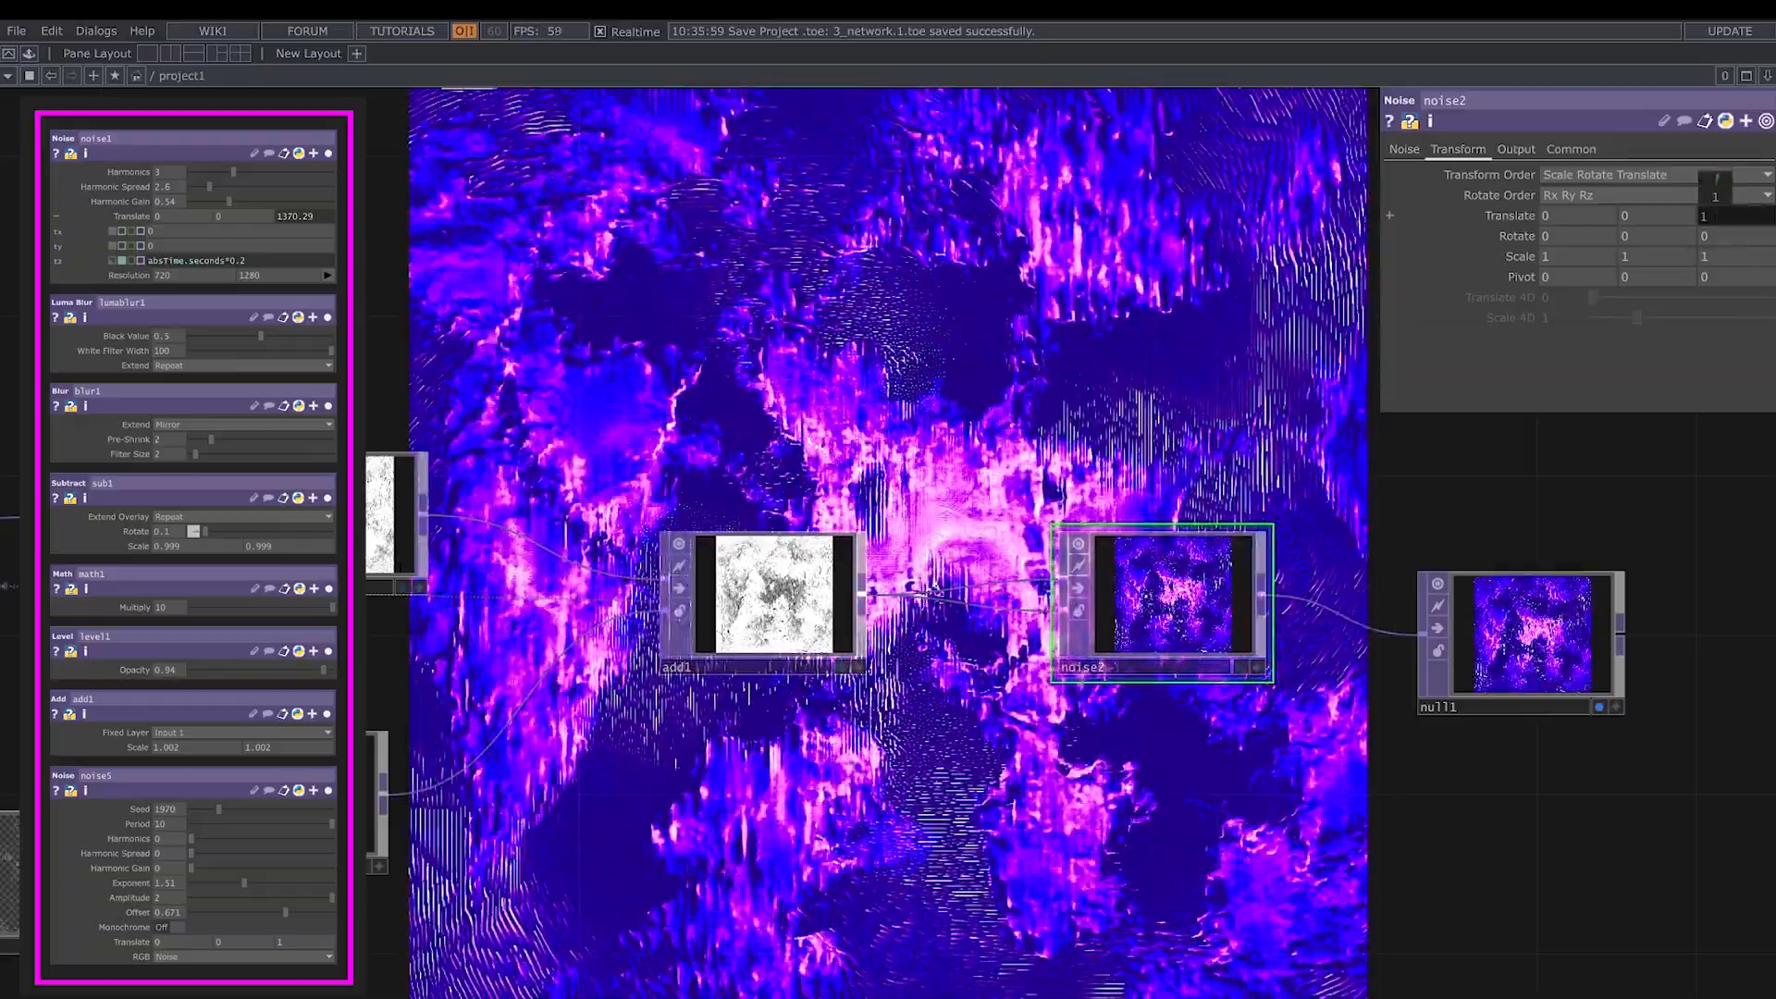
pyautogui.moveTo(1030, 800); pyautogui.dragTo(1513, 894)
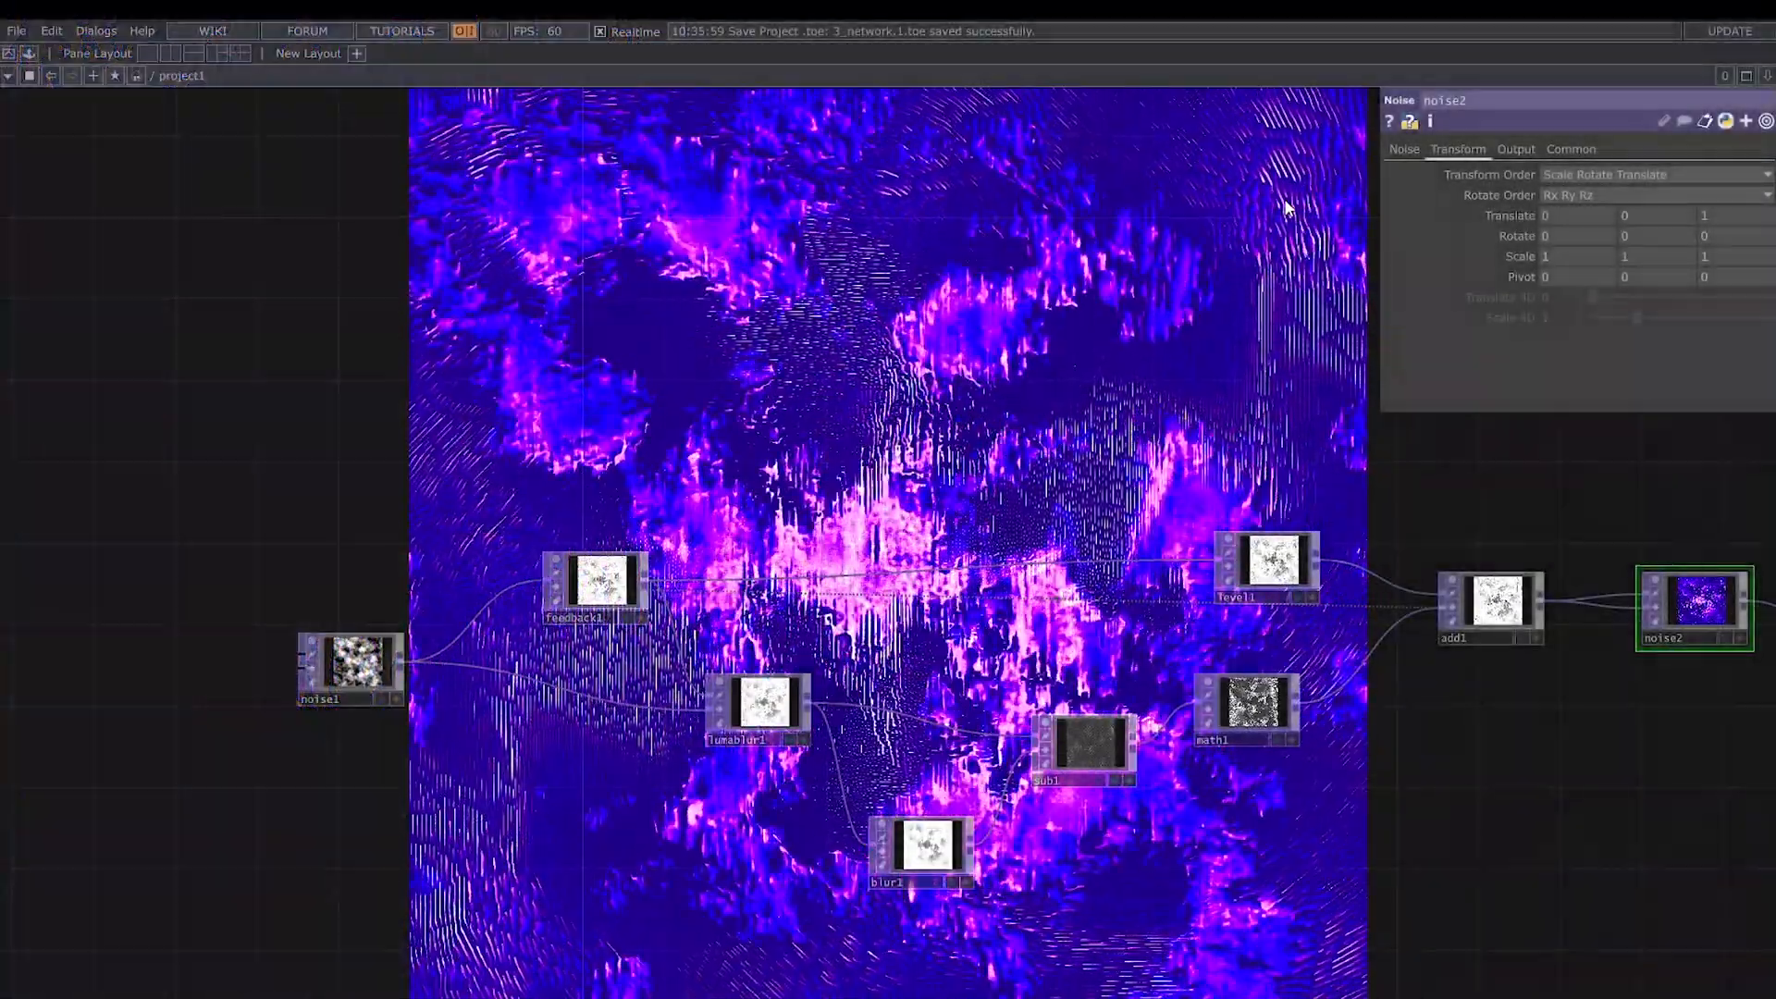
# - Set noise1's Period to 0.82, Harmonics to 1, Harmonic Spread to 4.5, Exponent to 0.94, Amplitude to 0.88 and Offset to 0.396
pyautogui.scroll(5, 383, 730)
pyautogui.click(375, 680)
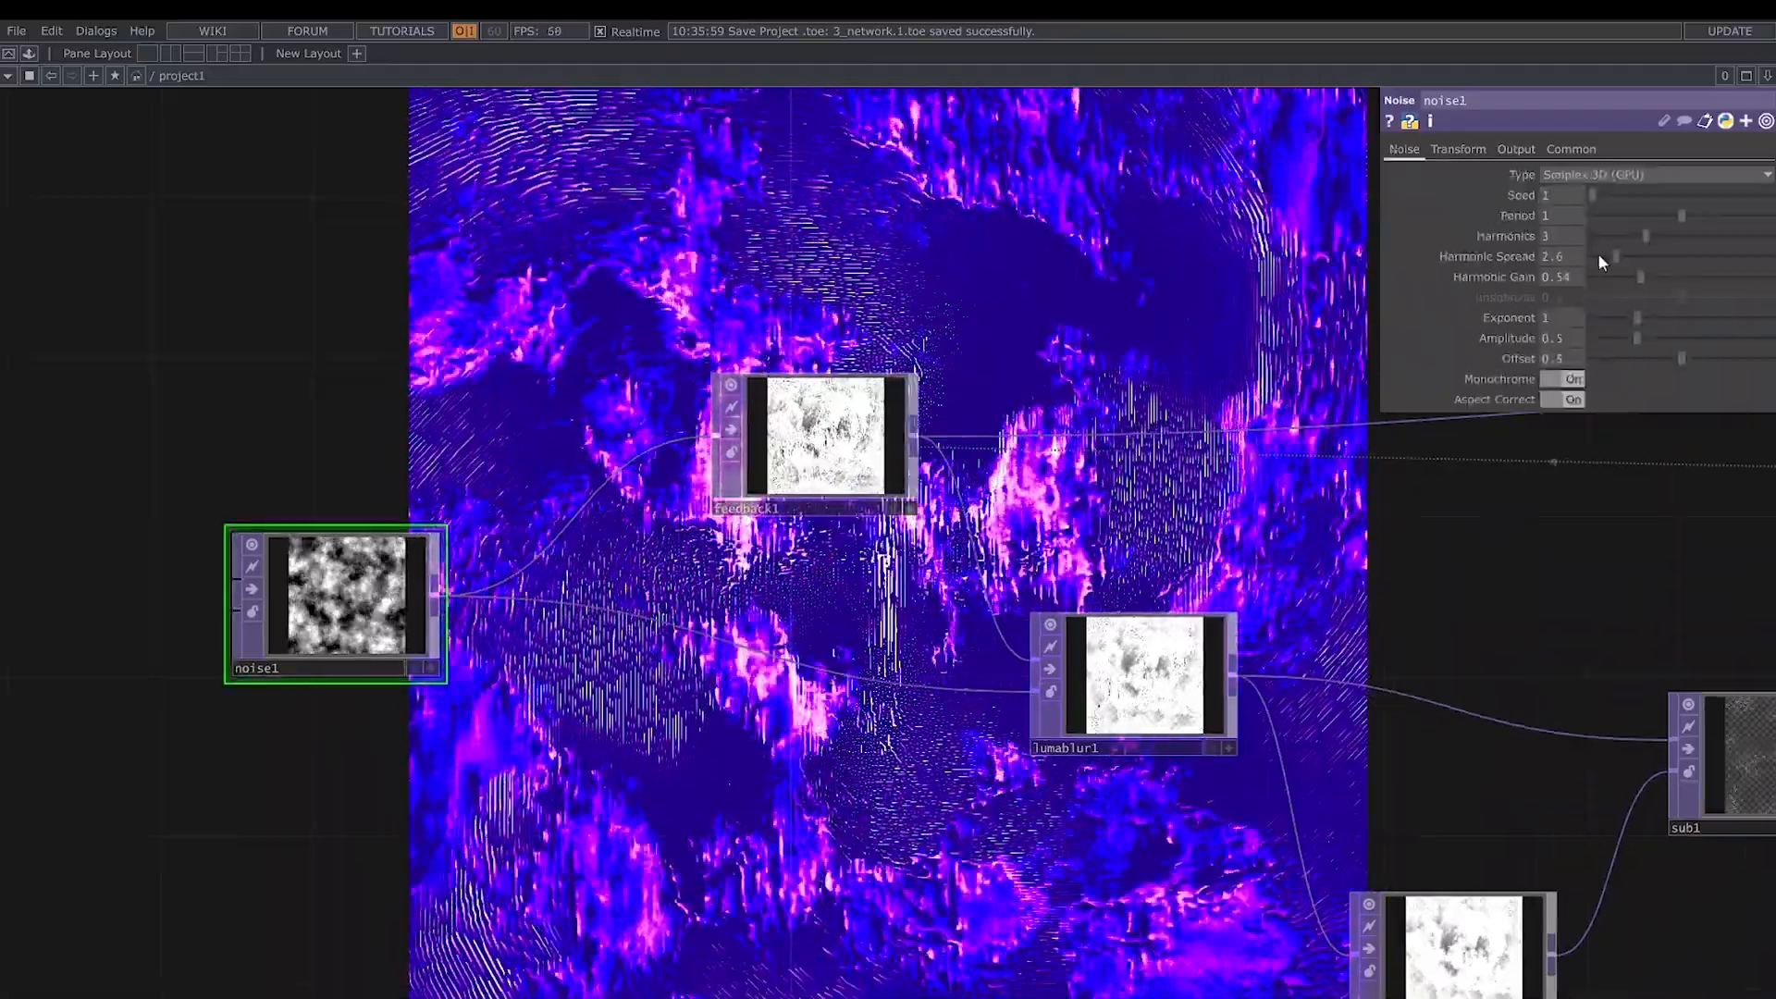
pyautogui.moveTo(1682, 214); pyautogui.dragTo(1668, 225)
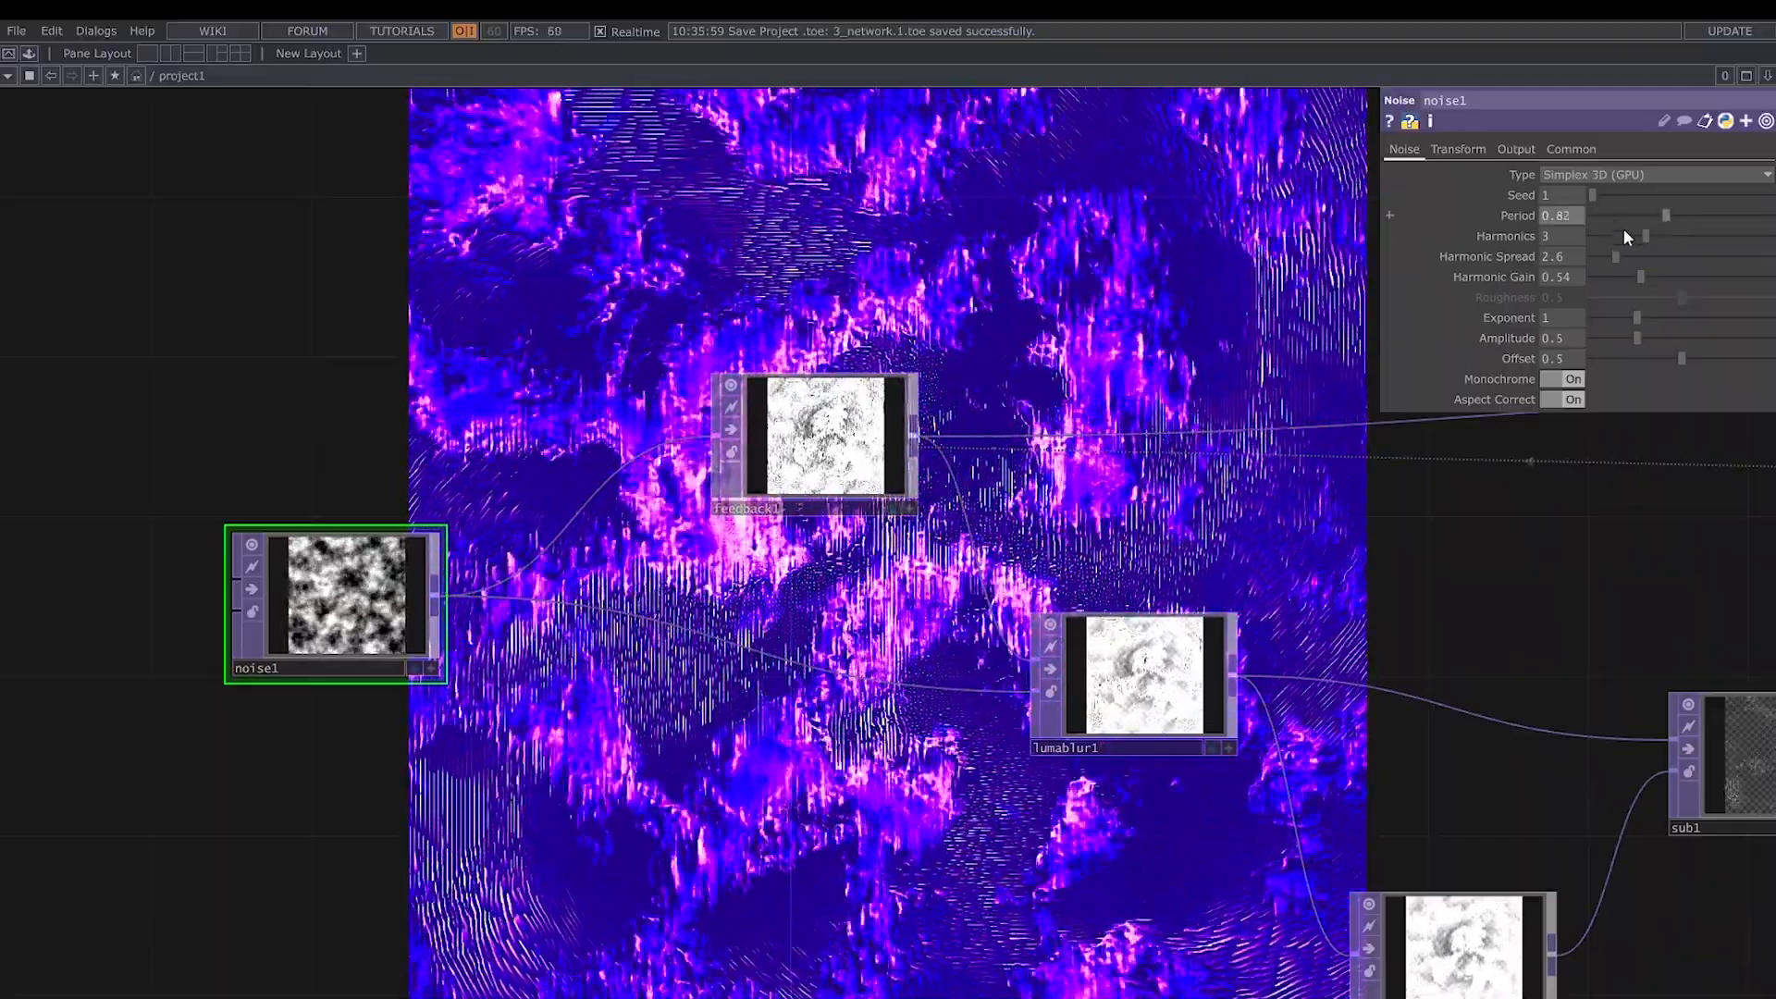
pyautogui.moveTo(1650, 240); pyautogui.dragTo(1634, 316)
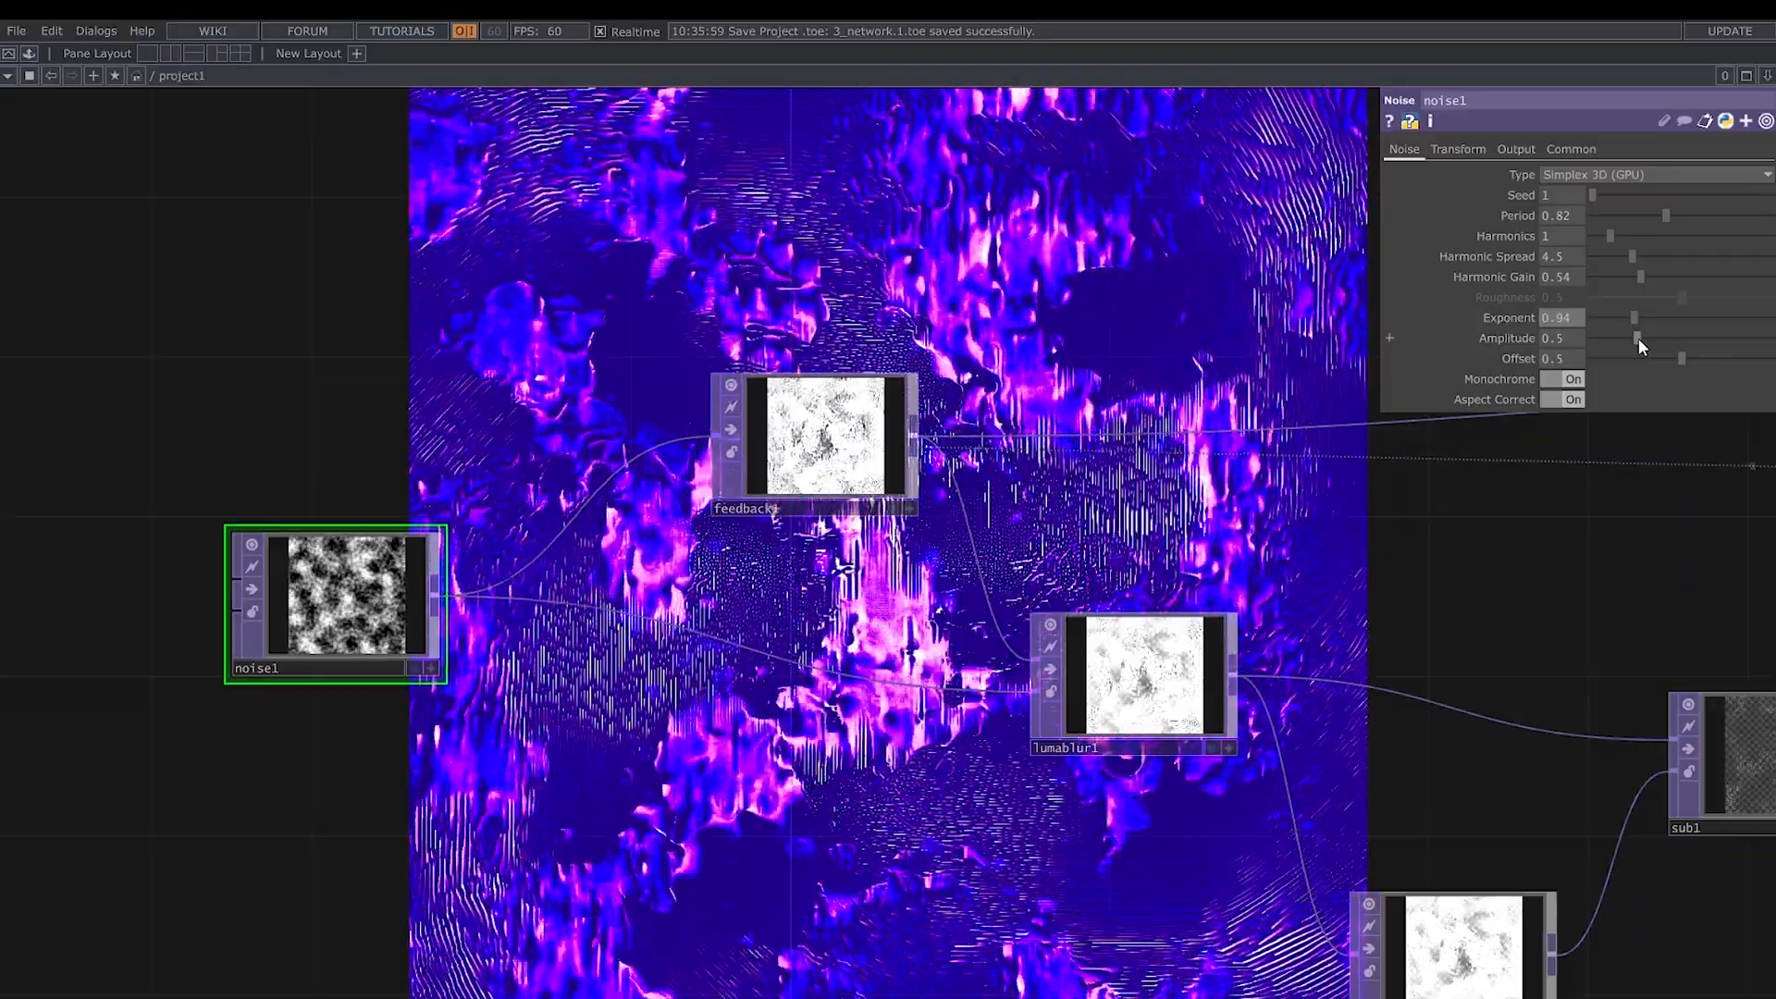
pyautogui.moveTo(1639, 337)
pyautogui.mouseDown()
pyautogui.moveTo(1660, 335)
pyautogui.moveTo(1657, 365)
pyautogui.mouseUp()
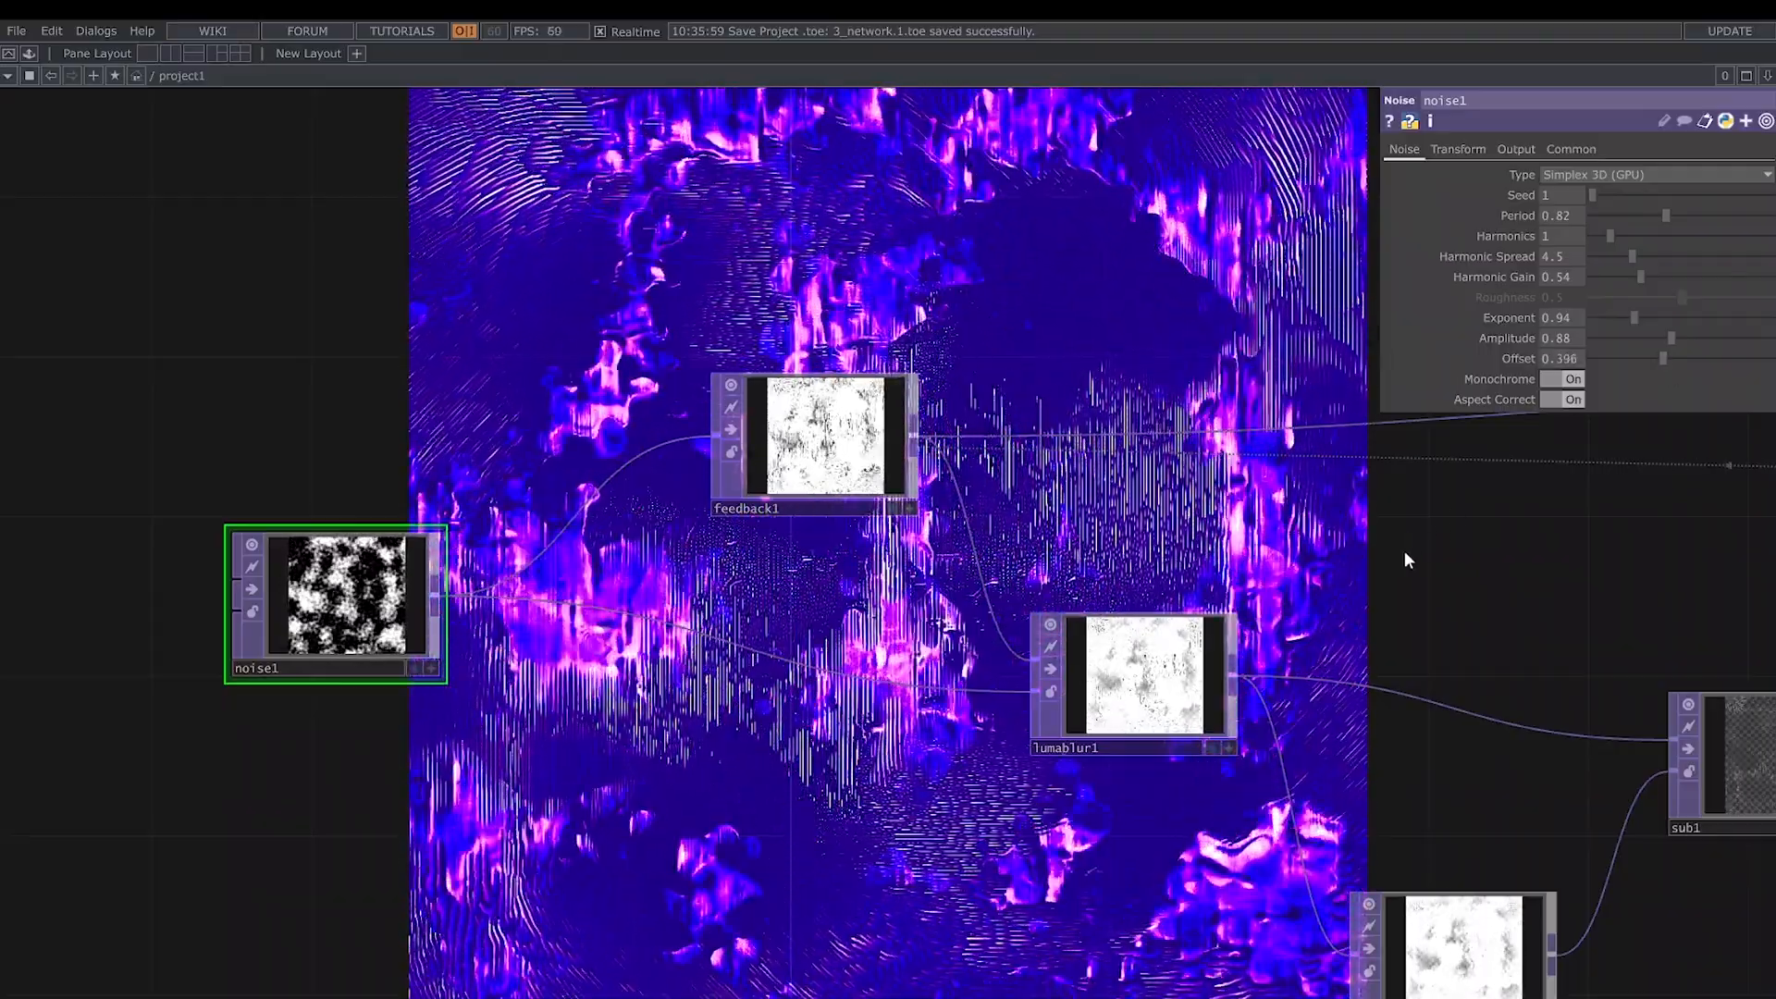
# - Stretch noise1 into horizontal bands by setting its X Scale to 0.1
pyautogui.moveTo(1404, 551); pyautogui.dragTo(1203, 508)
pyautogui.click(1458, 149)
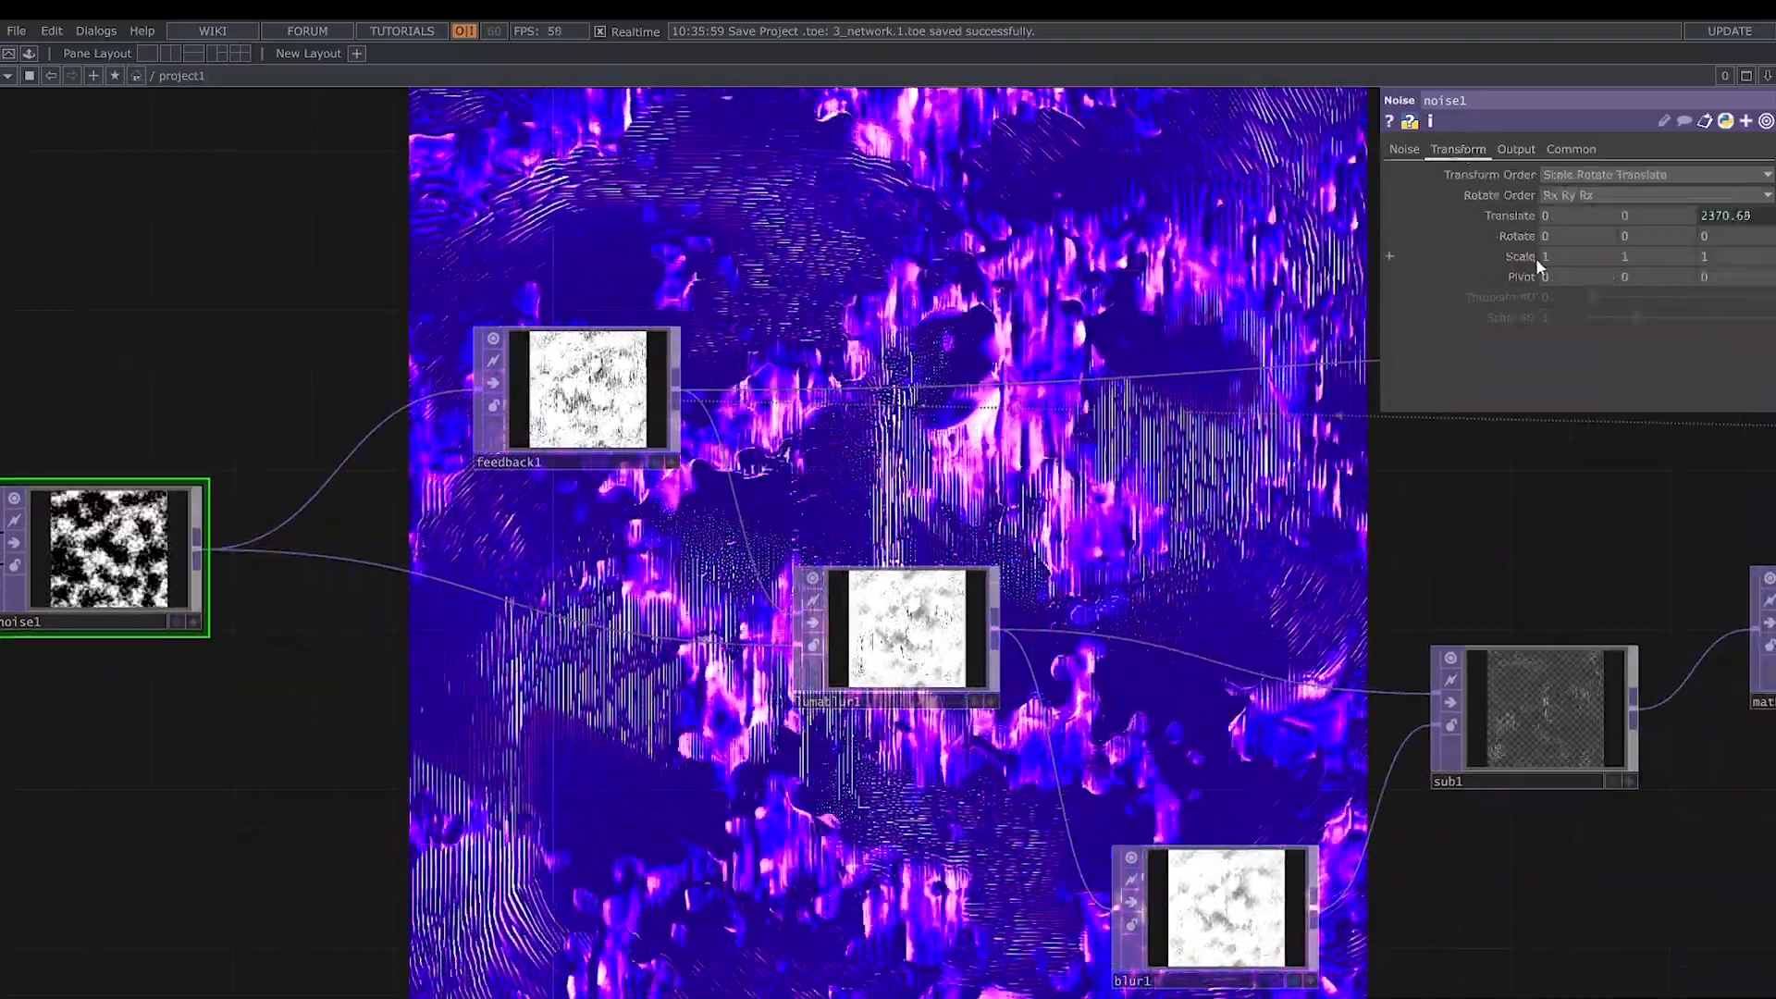
pyautogui.moveTo(1565, 256); pyautogui.dragTo(1574, 255, button='middle')
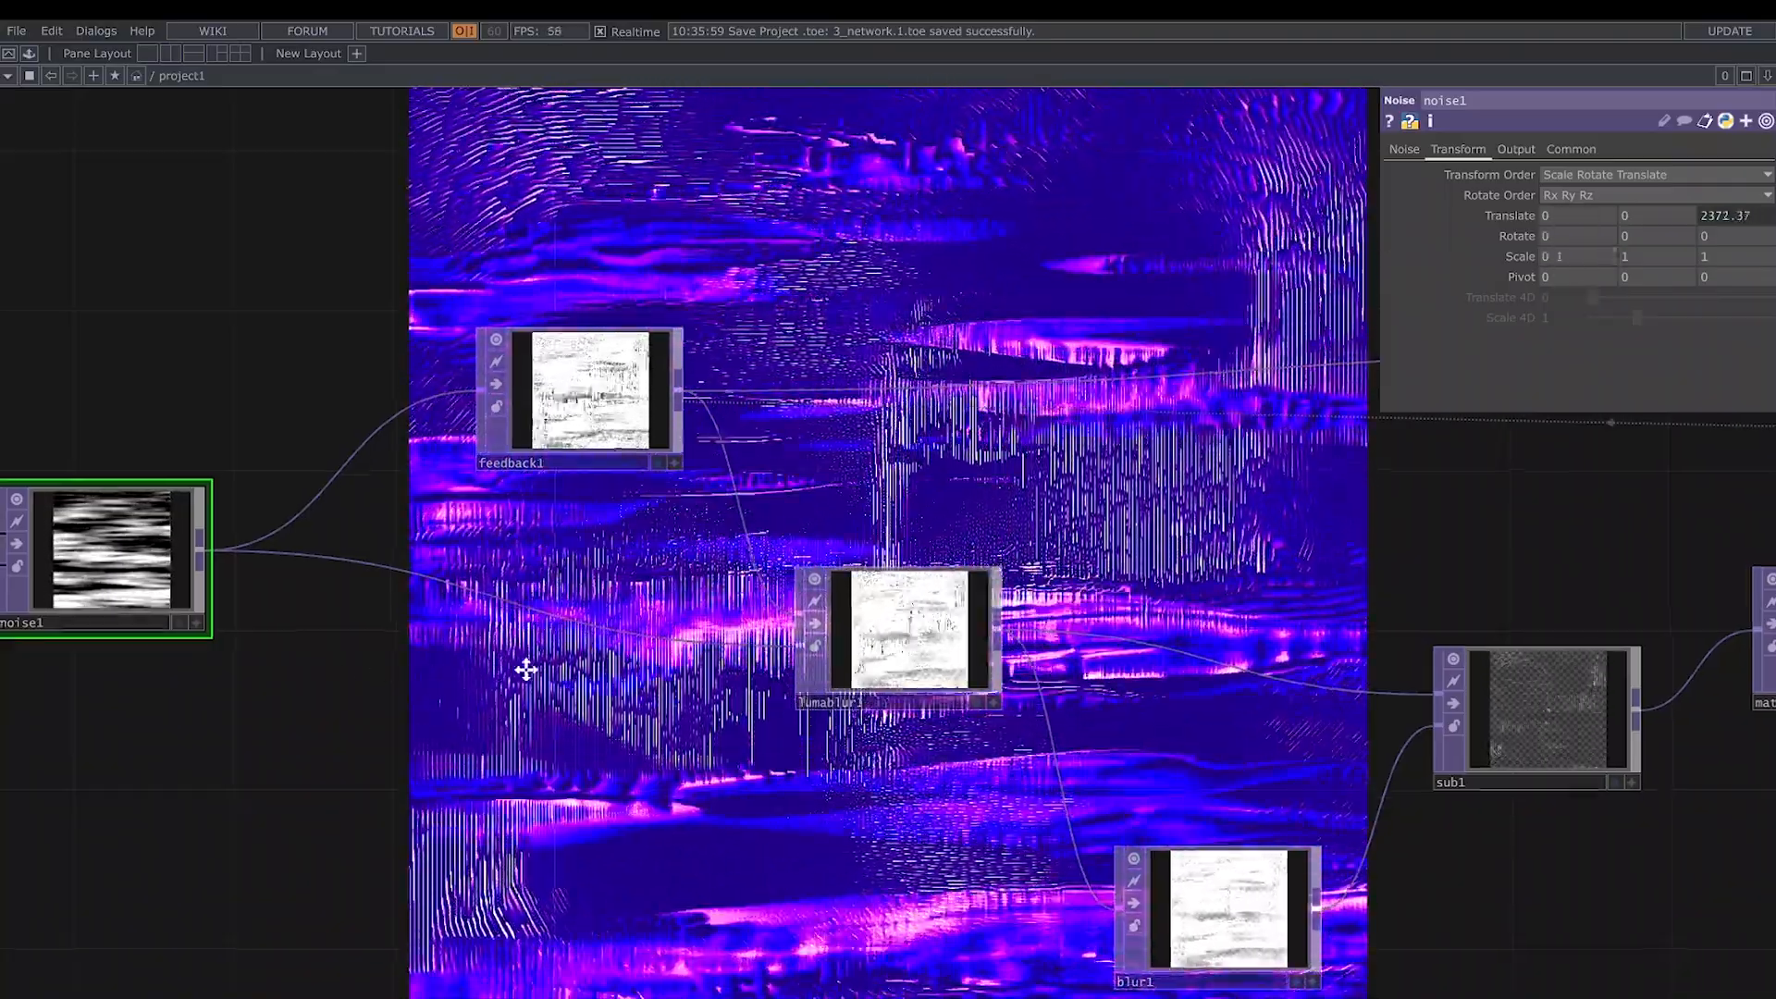
pyautogui.moveTo(526, 669); pyautogui.dragTo(790, 676)
pyautogui.scroll(6, 301, 578)
pyautogui.scroll(-3, 1147, 768)
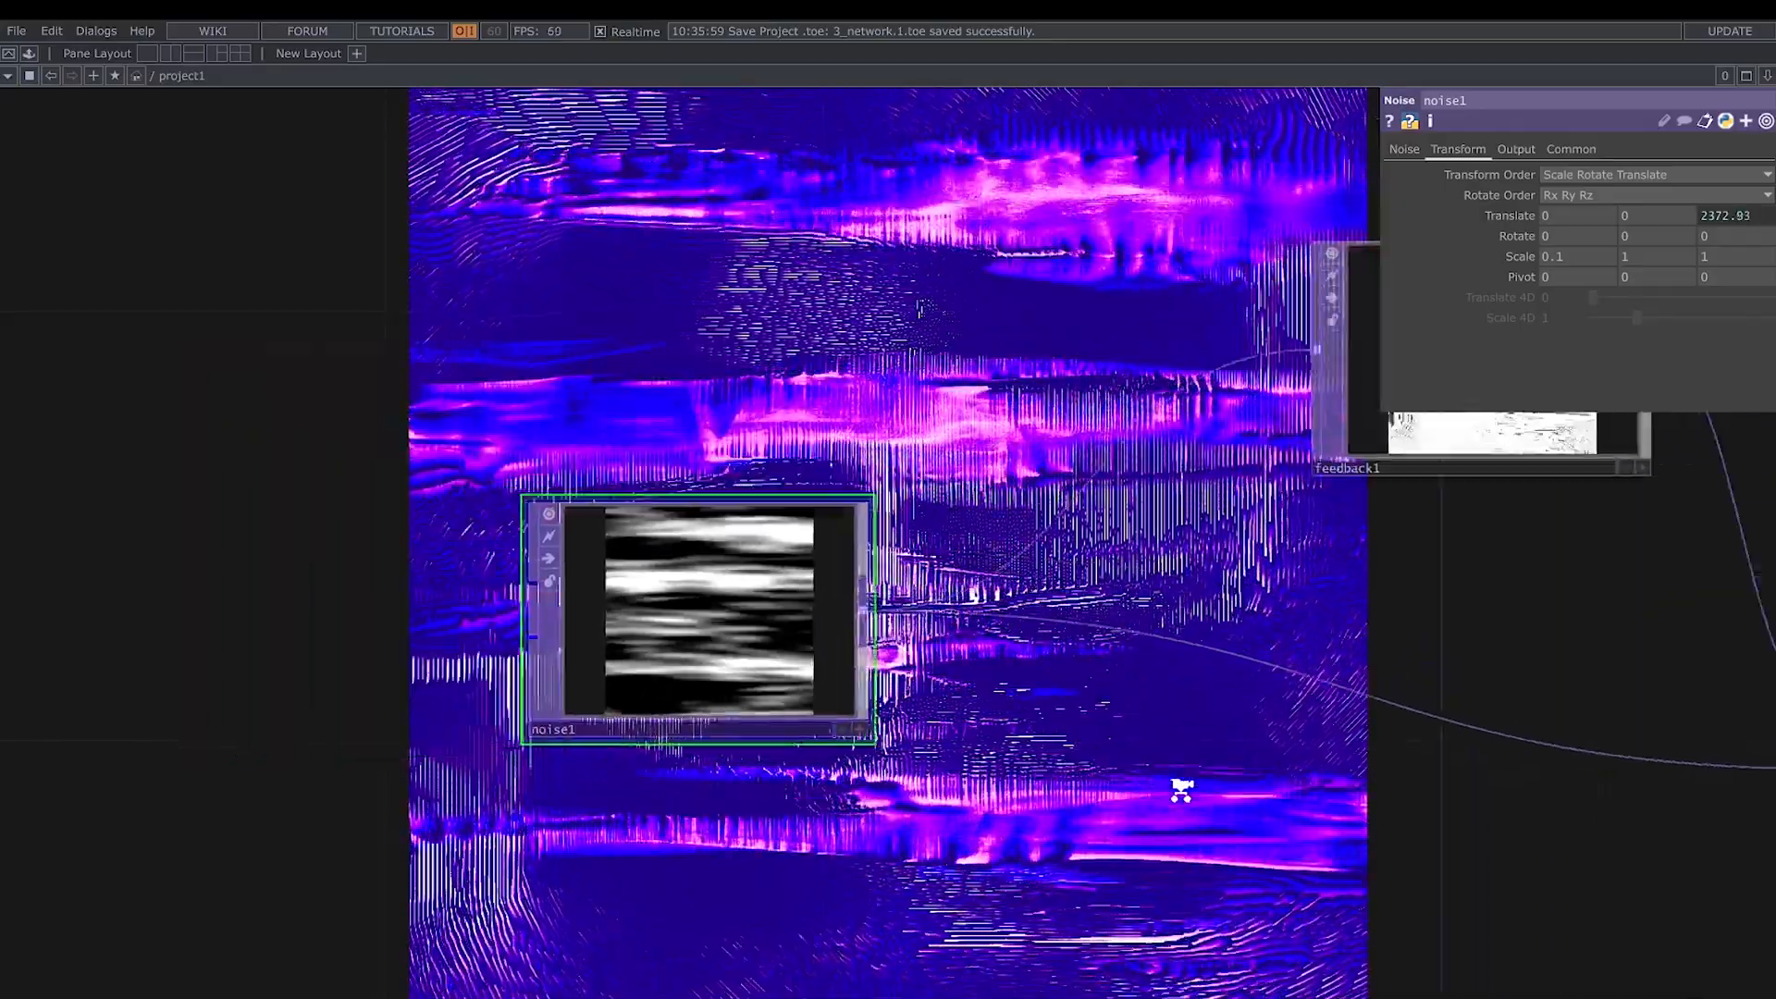
# - Set lumablur1's White Filter Width to 45 and Black Value to 0
pyautogui.scroll(-1, 1182, 789)
pyautogui.moveTo(1182, 789); pyautogui.dragTo(227, 643)
pyautogui.click(944, 615)
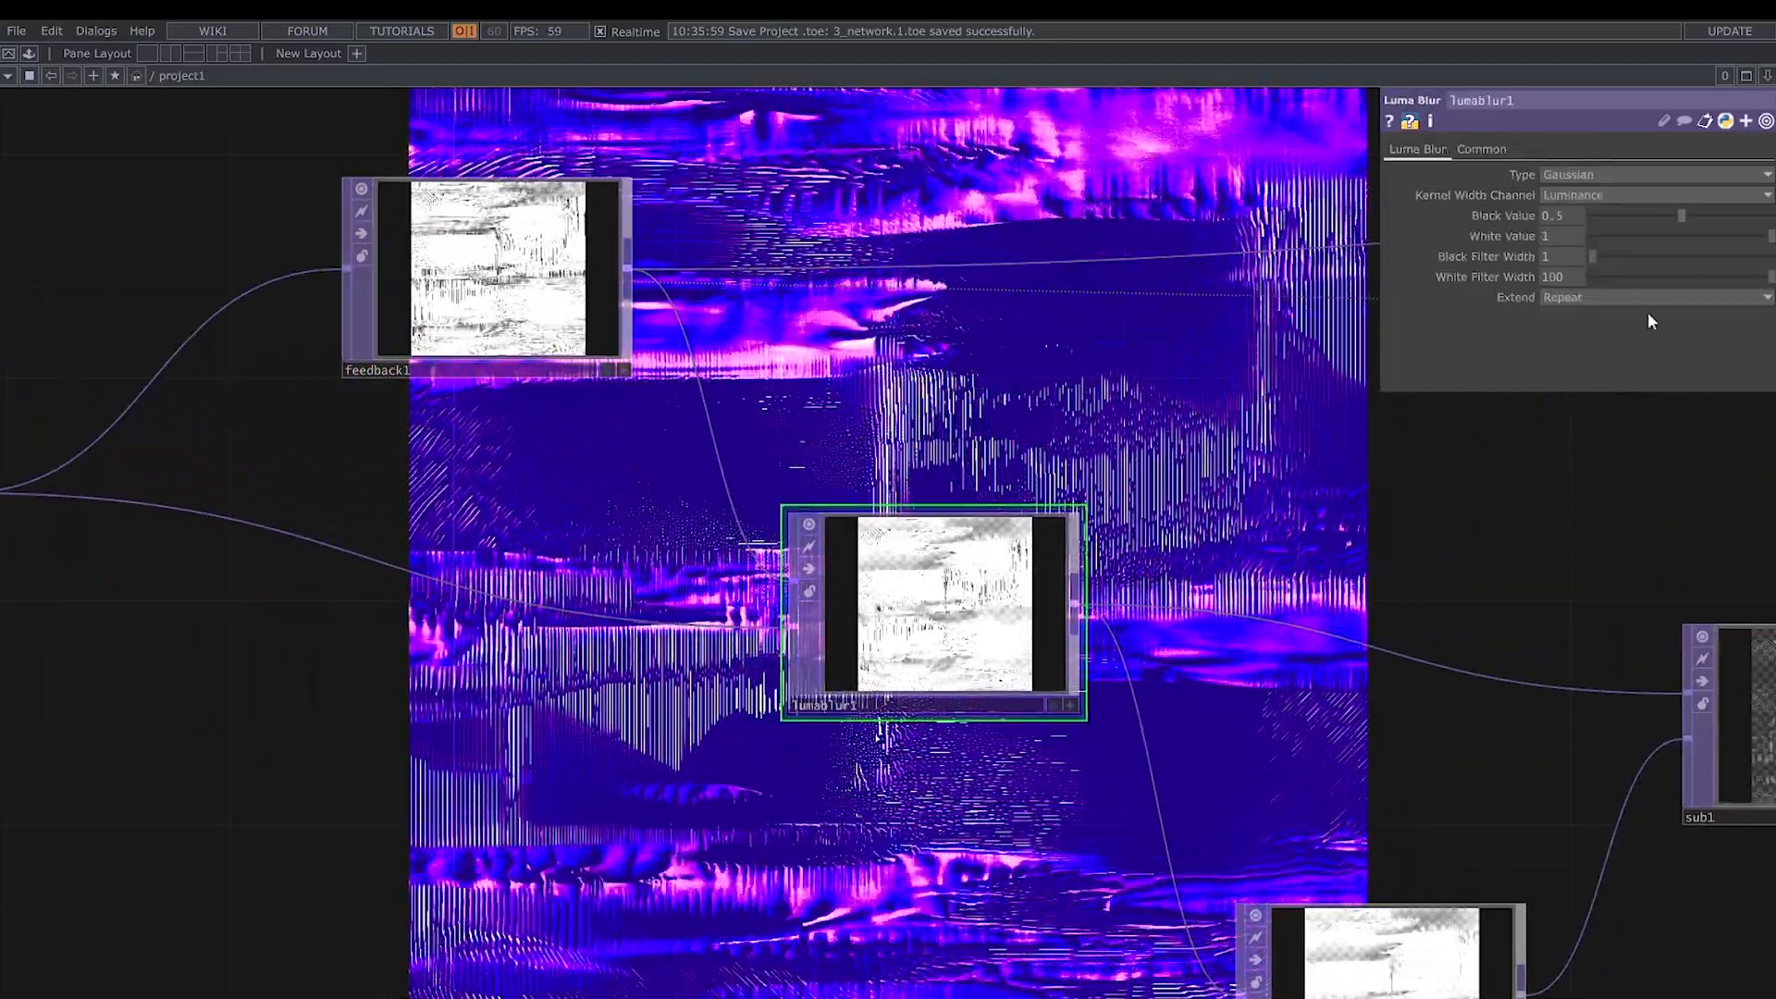
pyautogui.click(1667, 276)
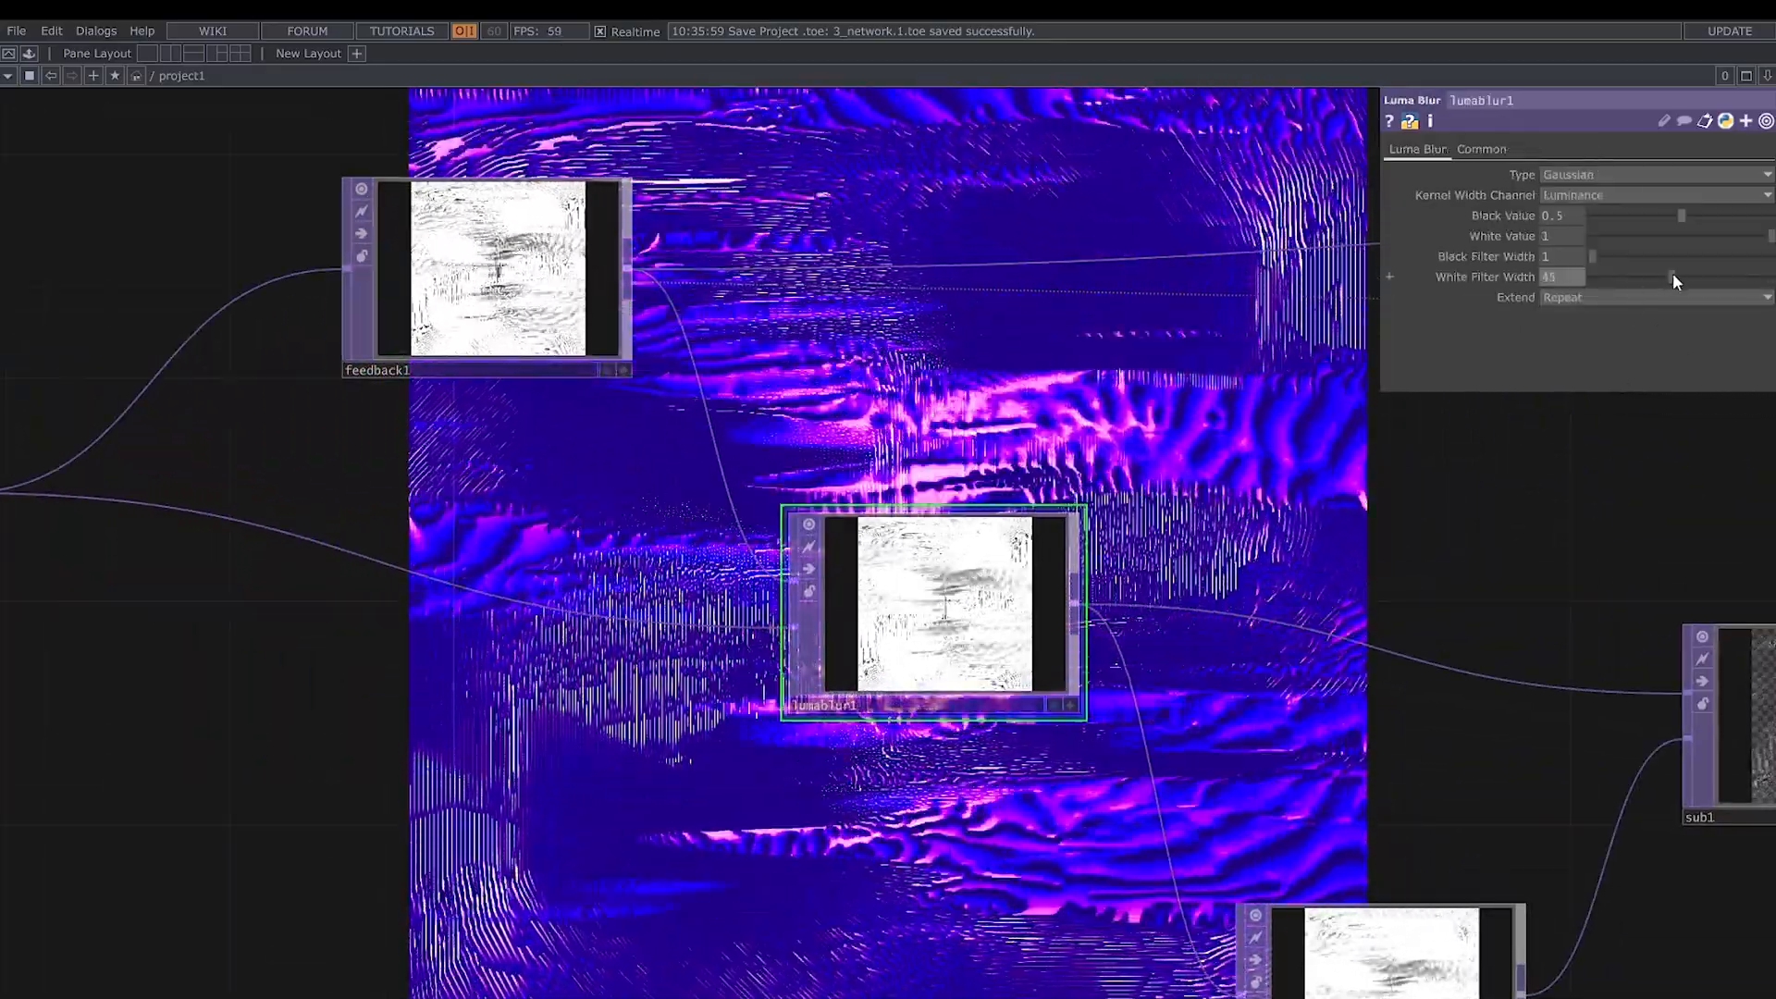
pyautogui.moveTo(1663, 220); pyautogui.dragTo(1551, 232)
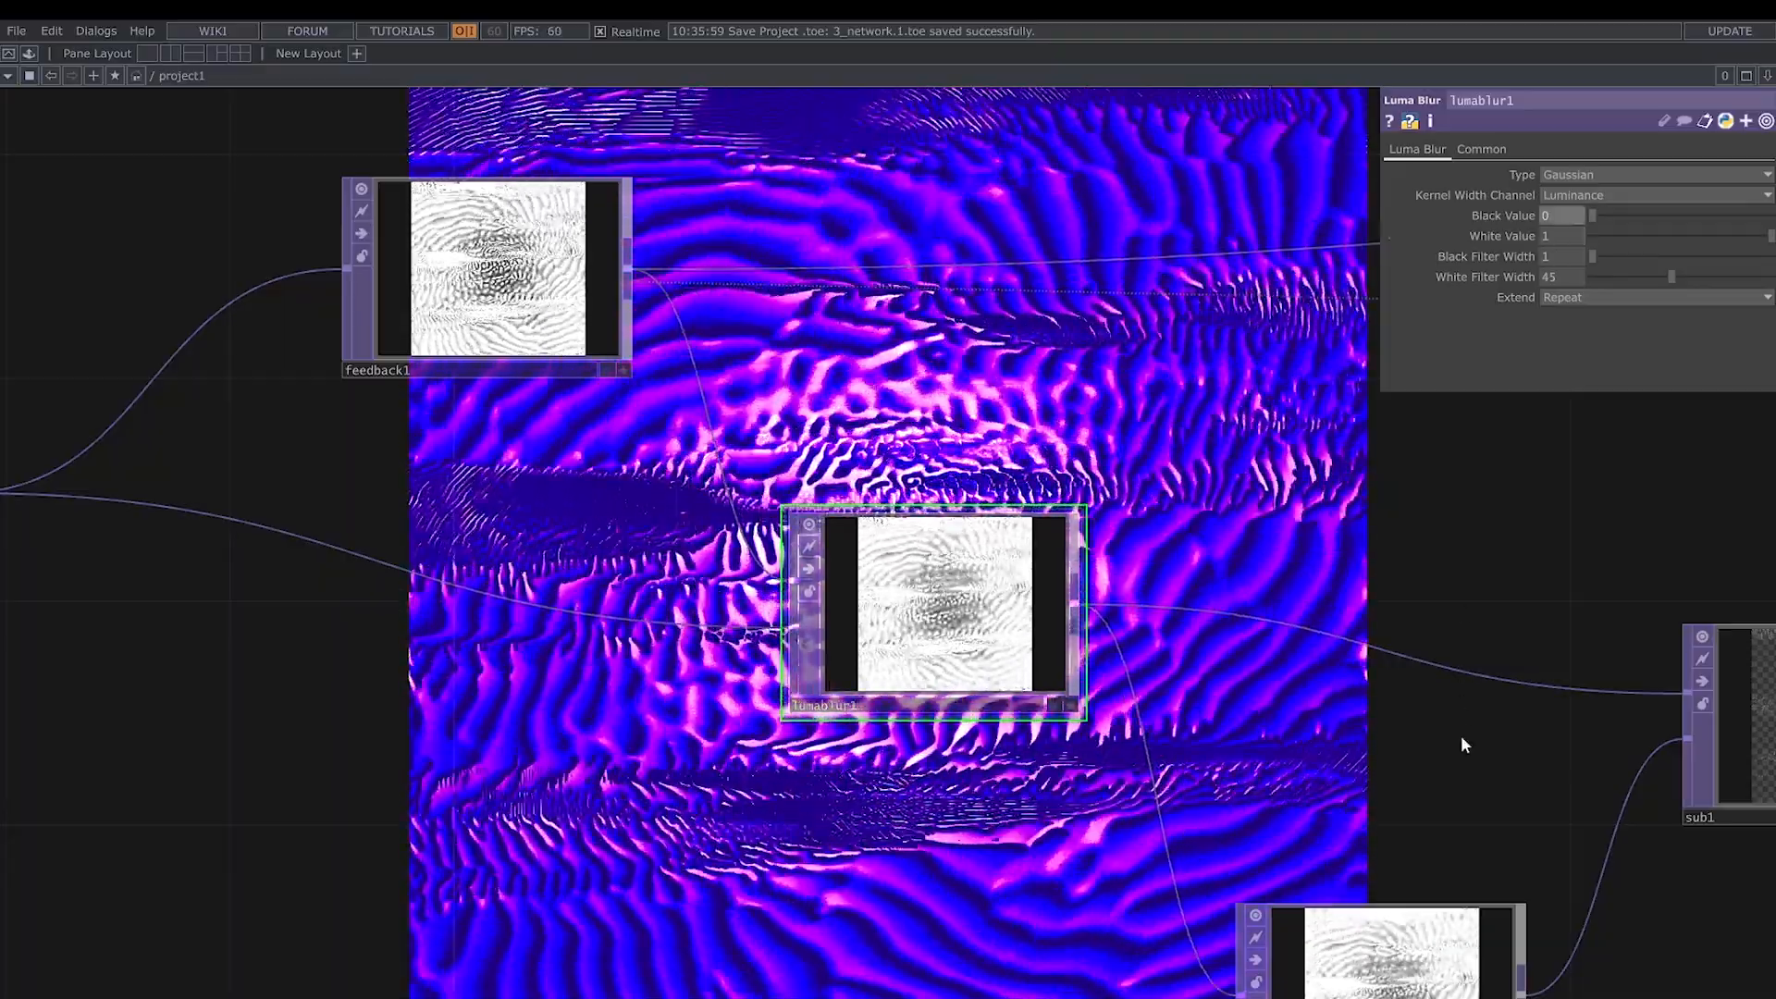
# - Set blur1's Pre-Shrink to 1 and Filter Size to 7, and change its Extend mode
pyautogui.moveTo(1462, 745); pyautogui.dragTo(1009, 613)
pyautogui.click(939, 888)
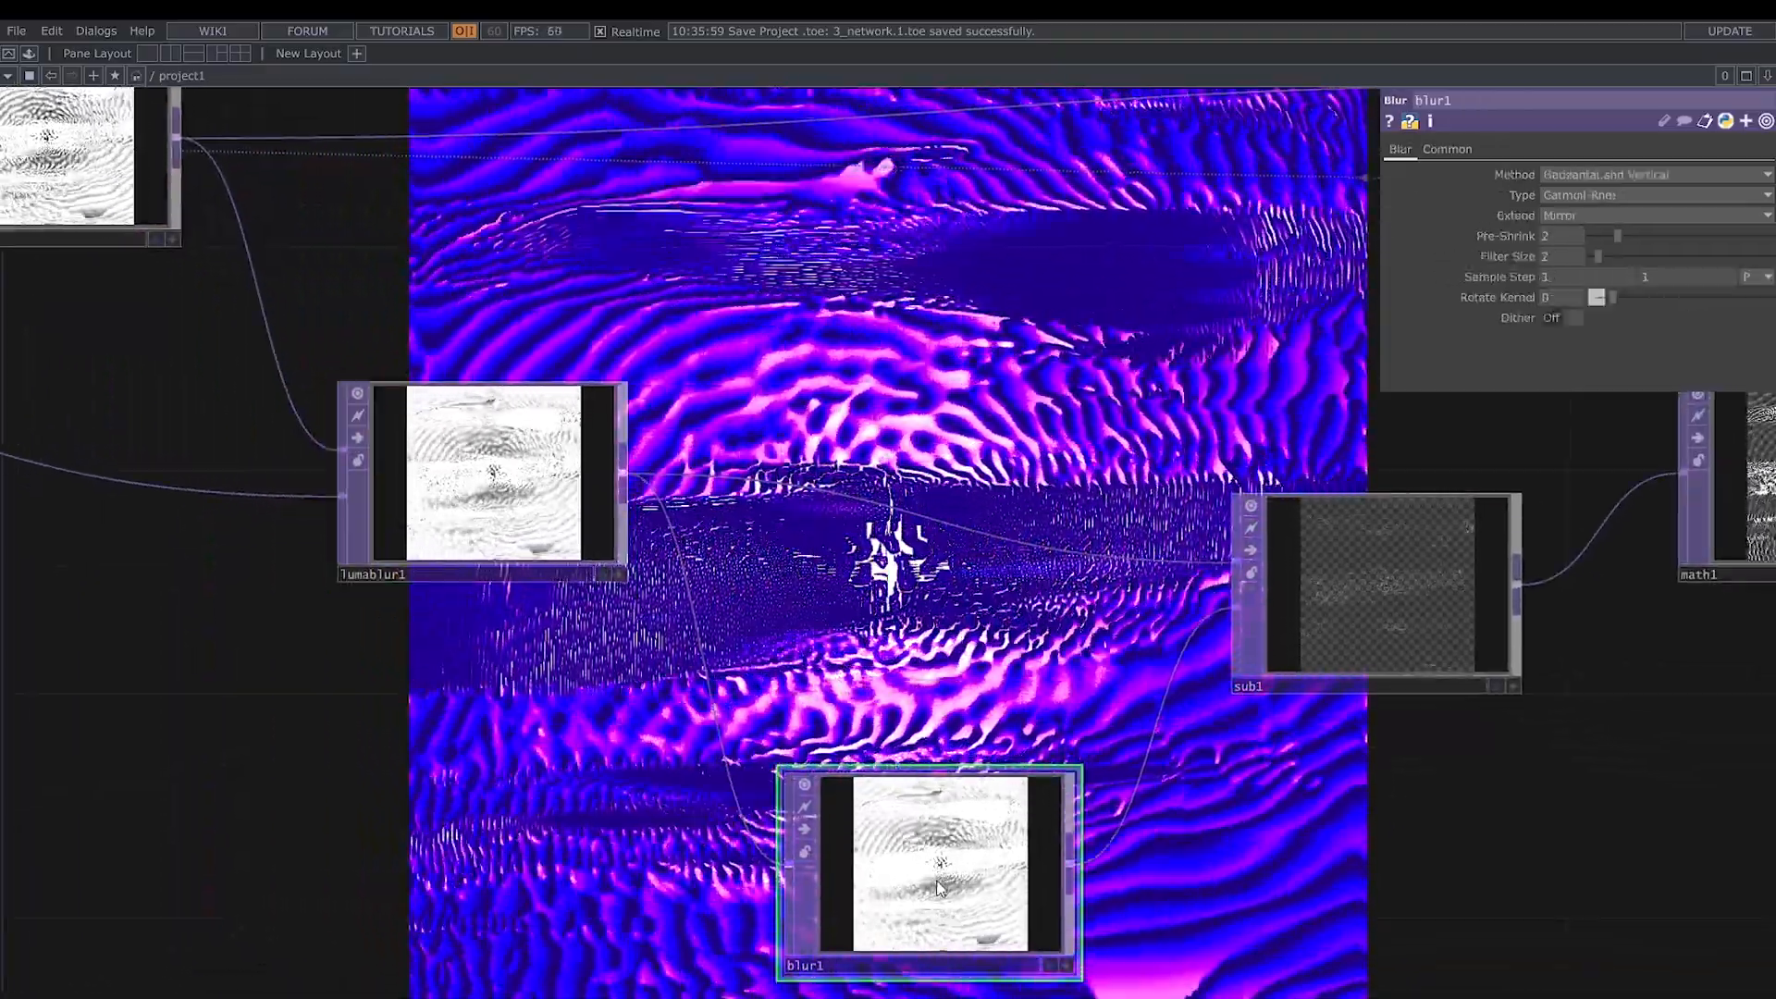
pyautogui.moveTo(1182, 790); pyautogui.dragTo(1155, 685)
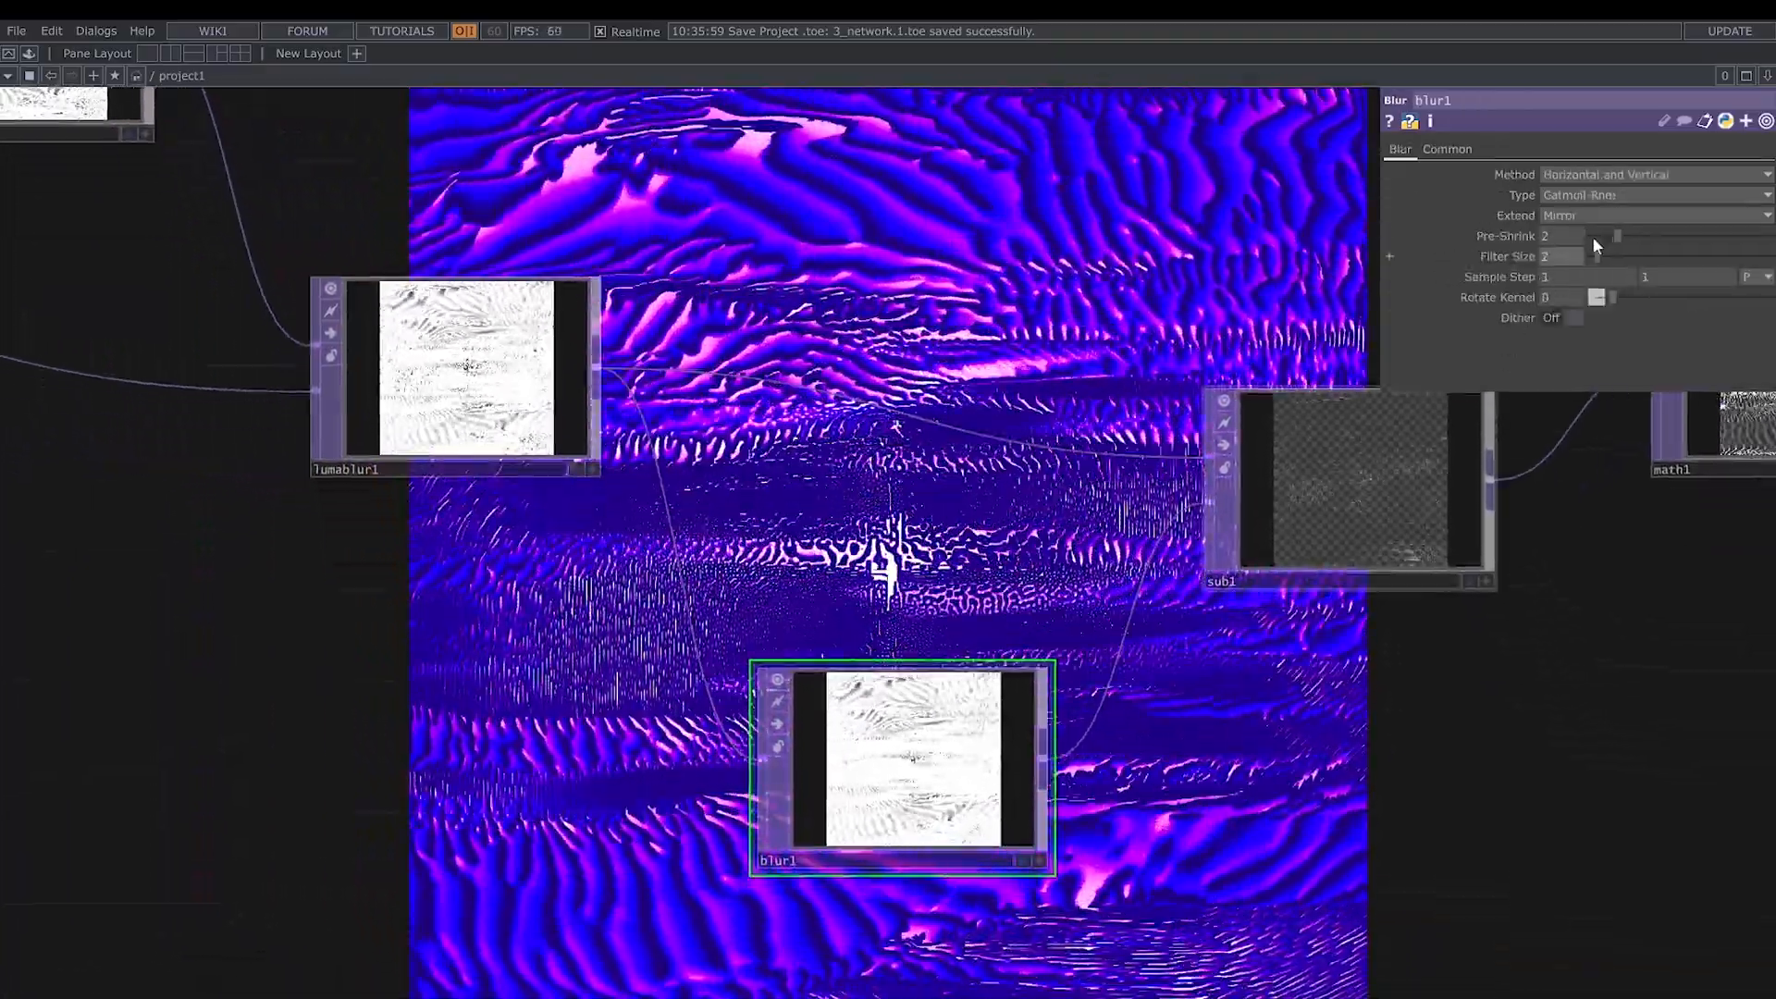
pyautogui.click(1592, 236)
pyautogui.moveTo(1597, 256); pyautogui.dragTo(1629, 254)
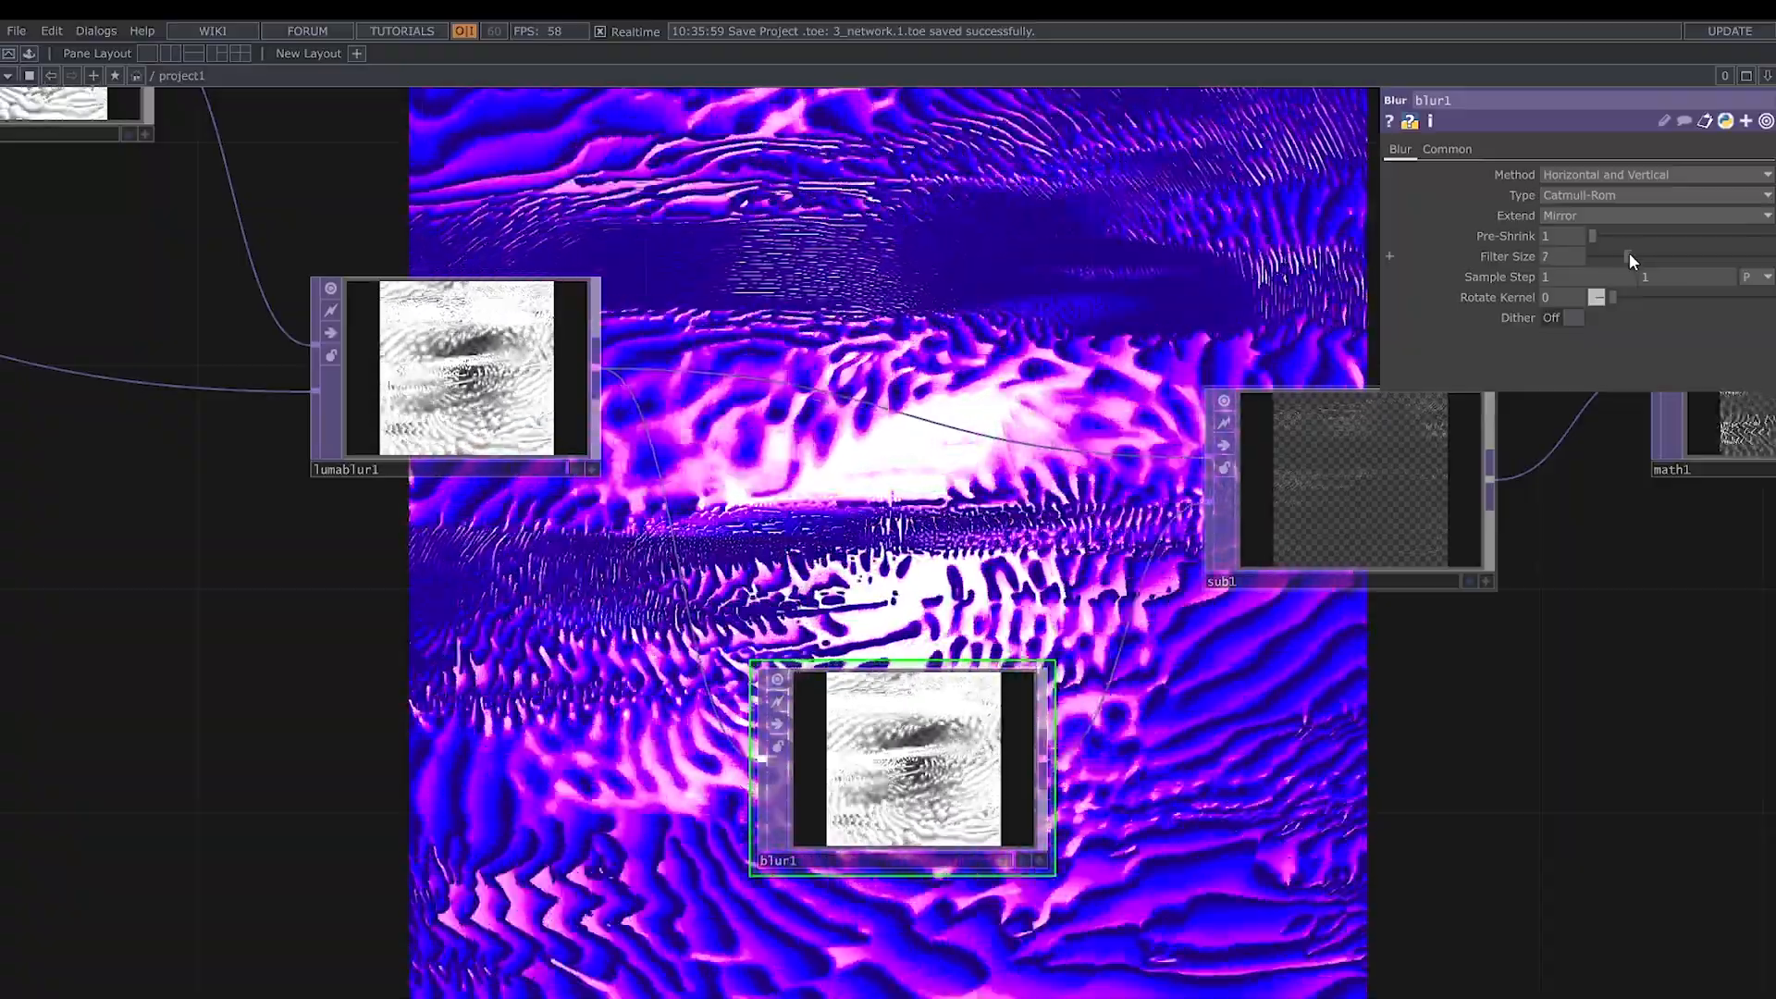
pyautogui.moveTo(1490, 779); pyautogui.dragTo(1378, 837)
pyautogui.click(1557, 219)
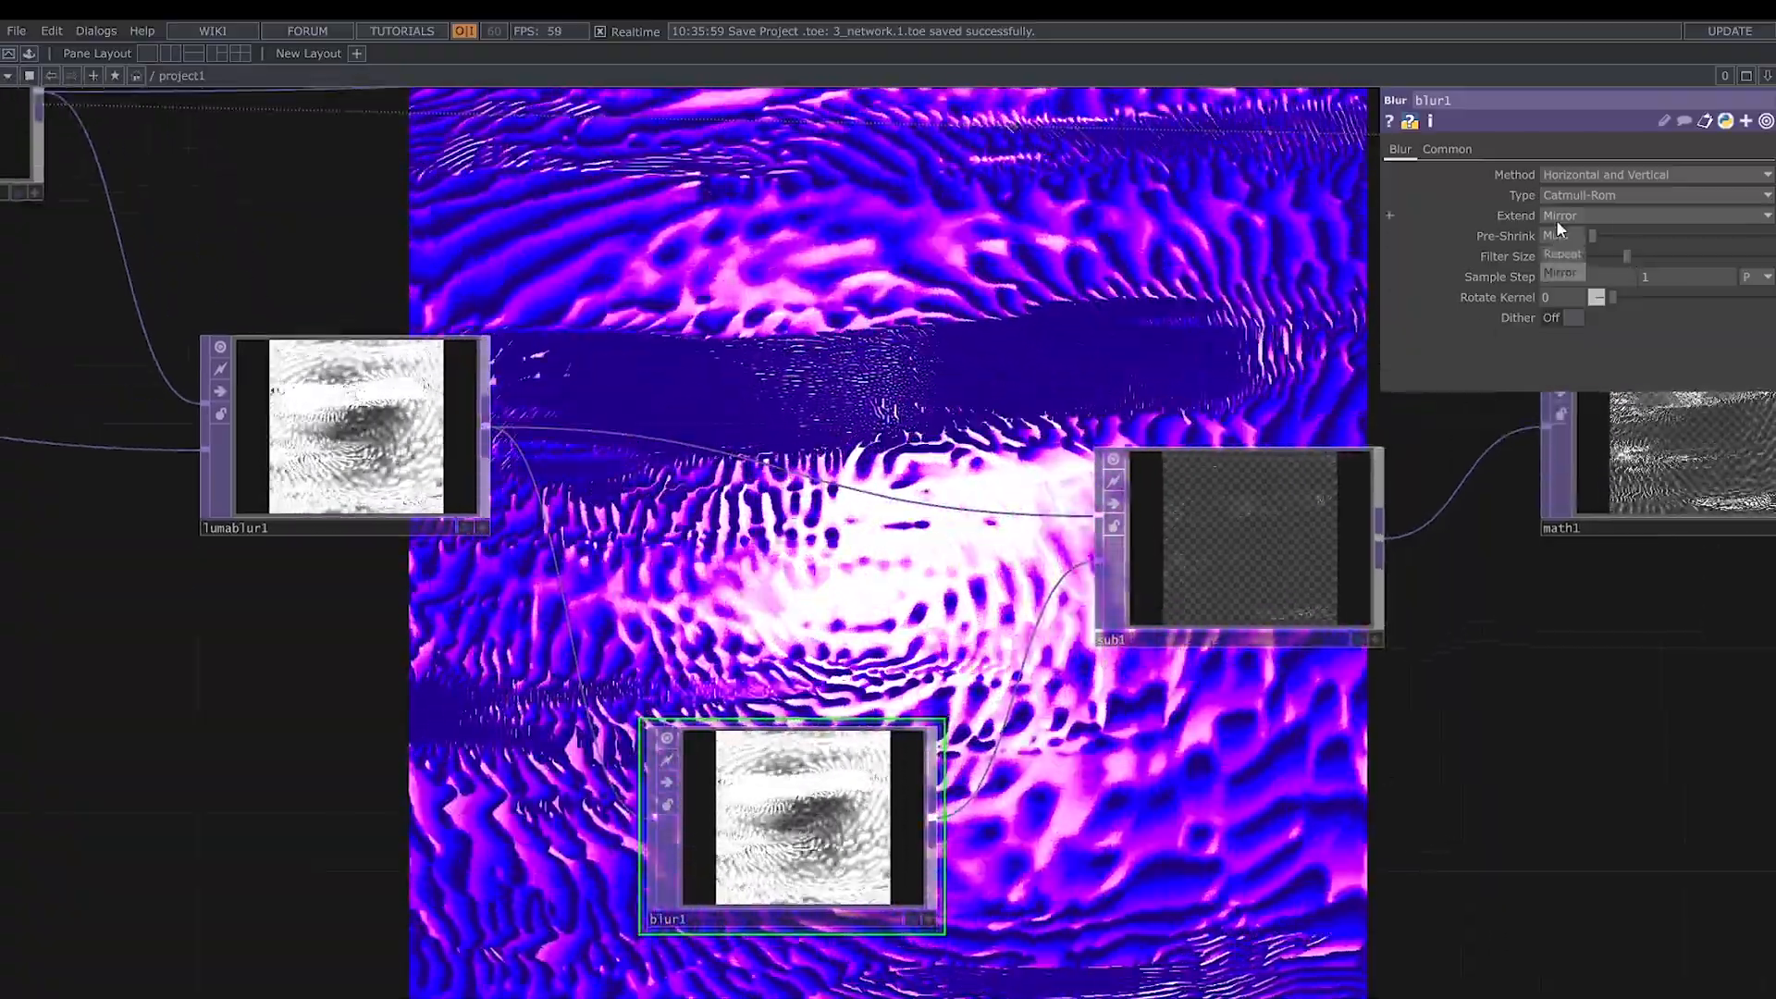
pyautogui.click(1564, 233)
# - Set sub1's Rotate to 0, both Scale values to 1 and Extend Overlay to Zero
pyautogui.click(1263, 542)
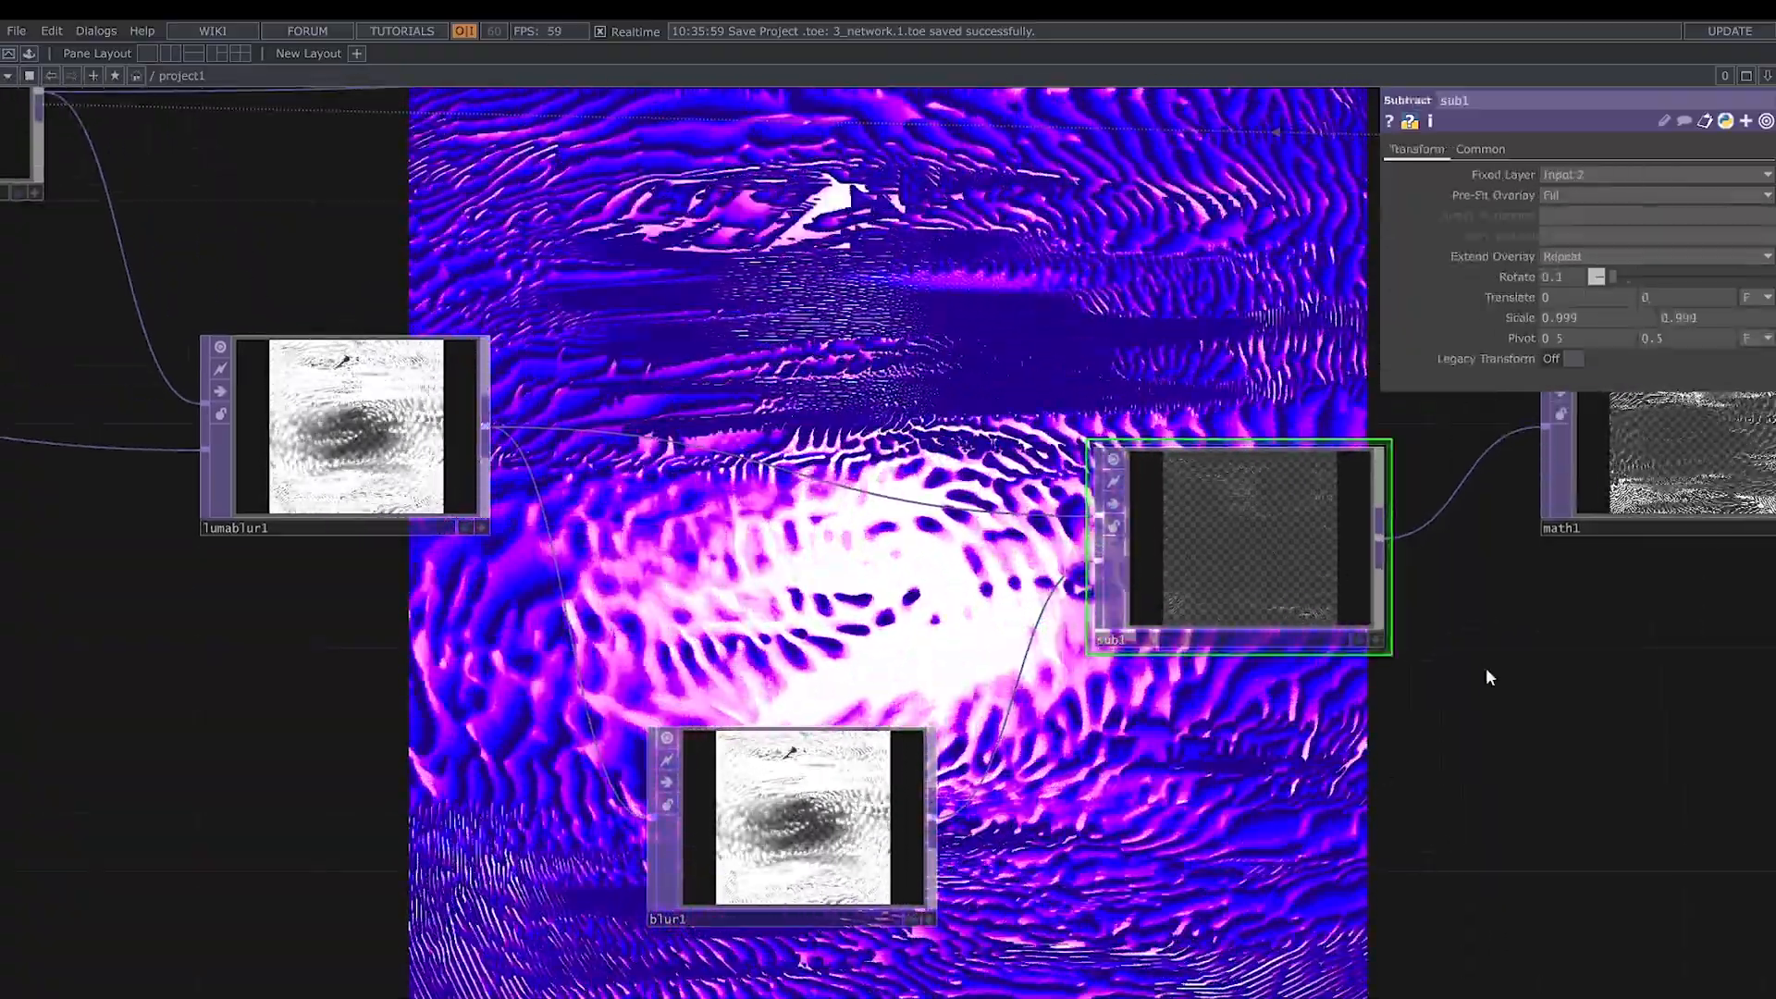
pyautogui.moveTo(1486, 668); pyautogui.dragTo(1397, 759)
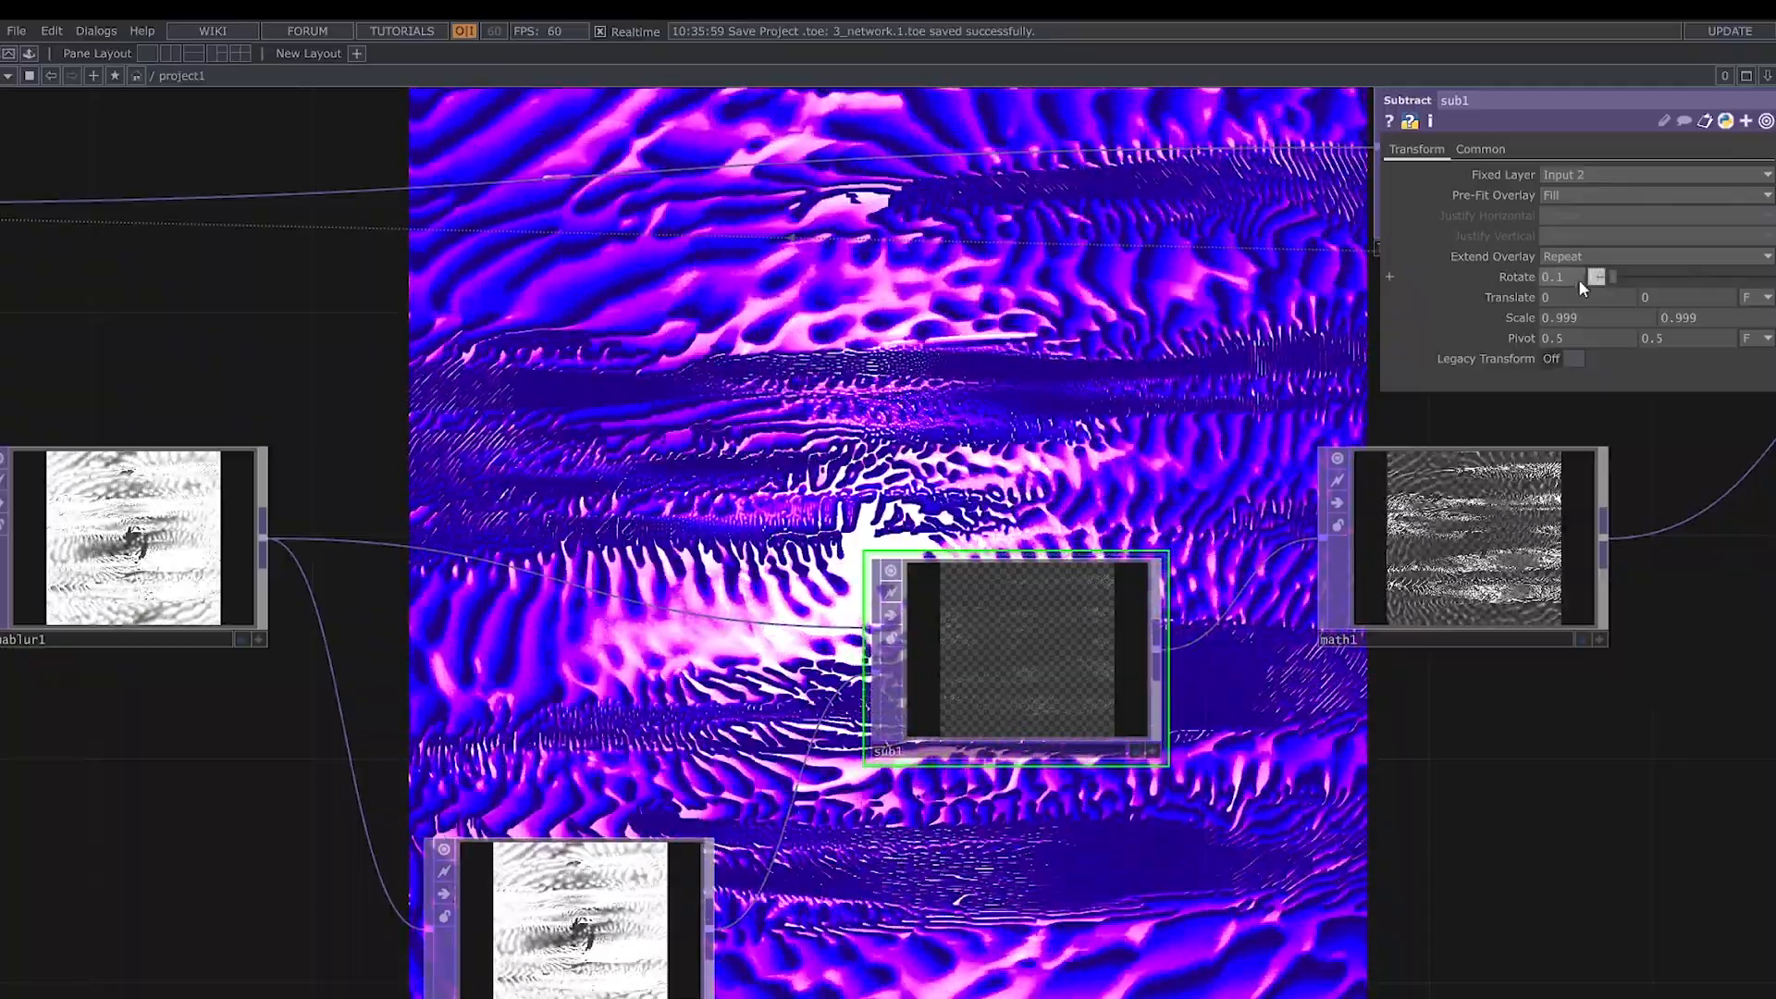
pyautogui.moveTo(1578, 279); pyautogui.dragTo(1547, 346, button='middle')
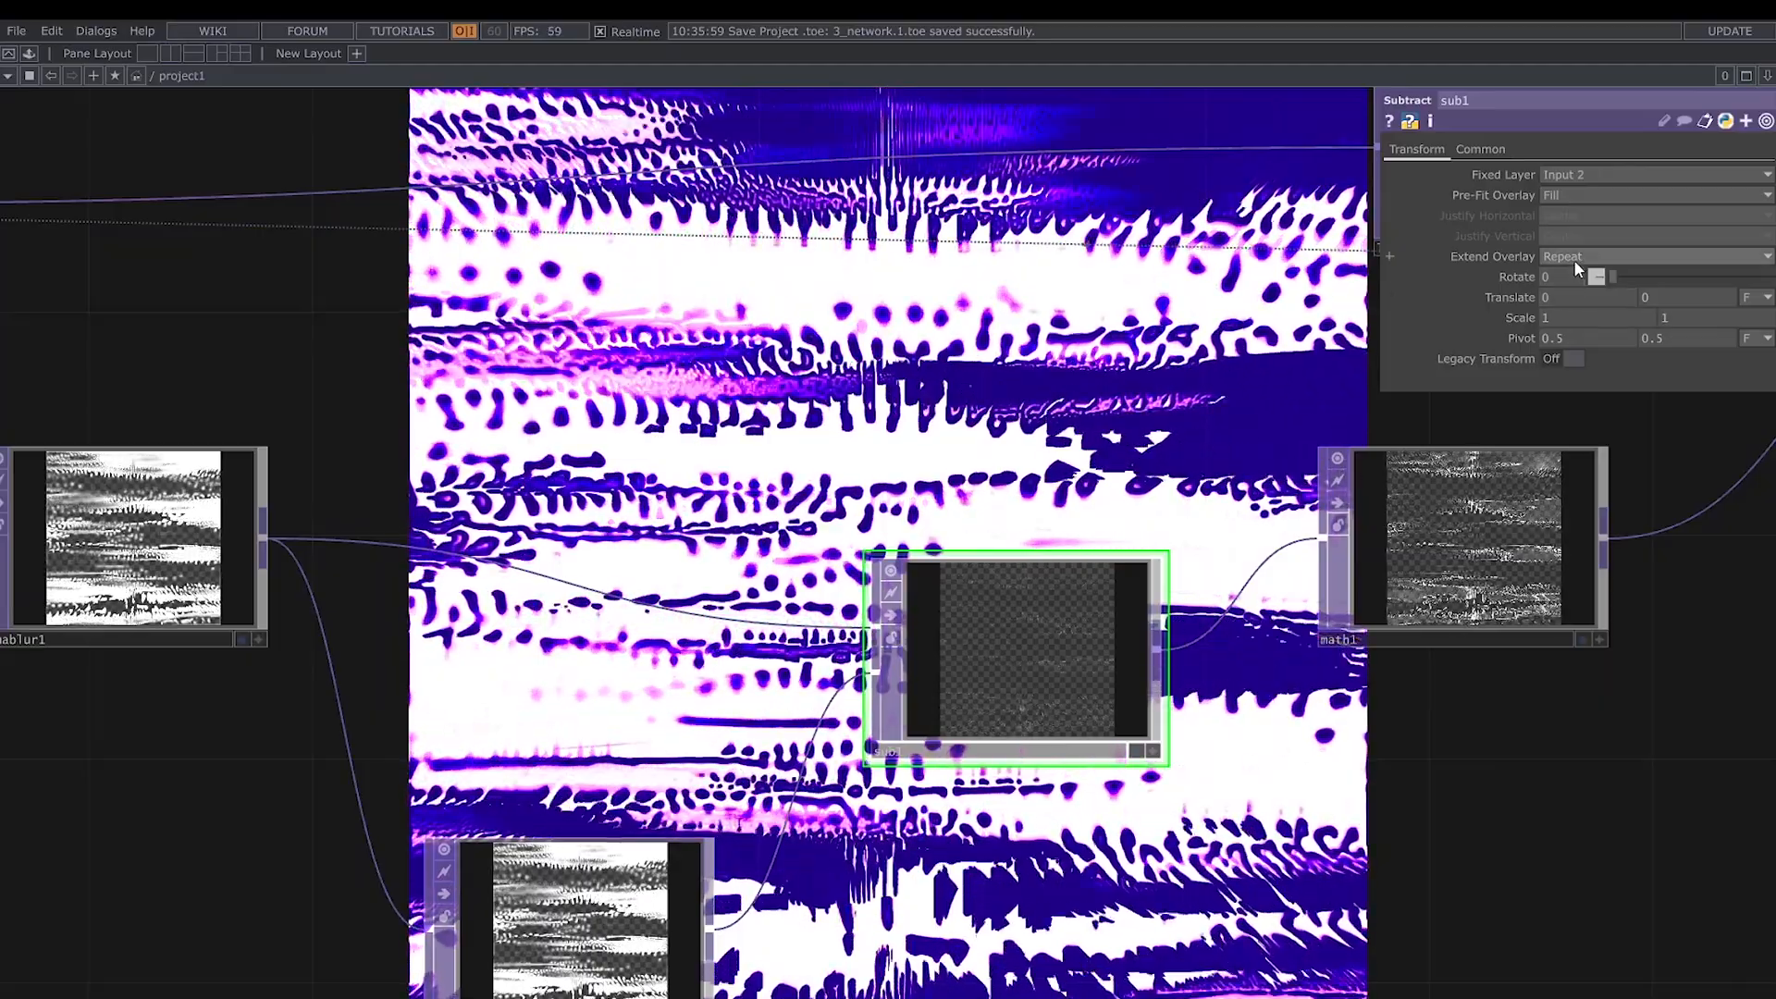
pyautogui.click(1575, 253)
pyautogui.click(1574, 277)
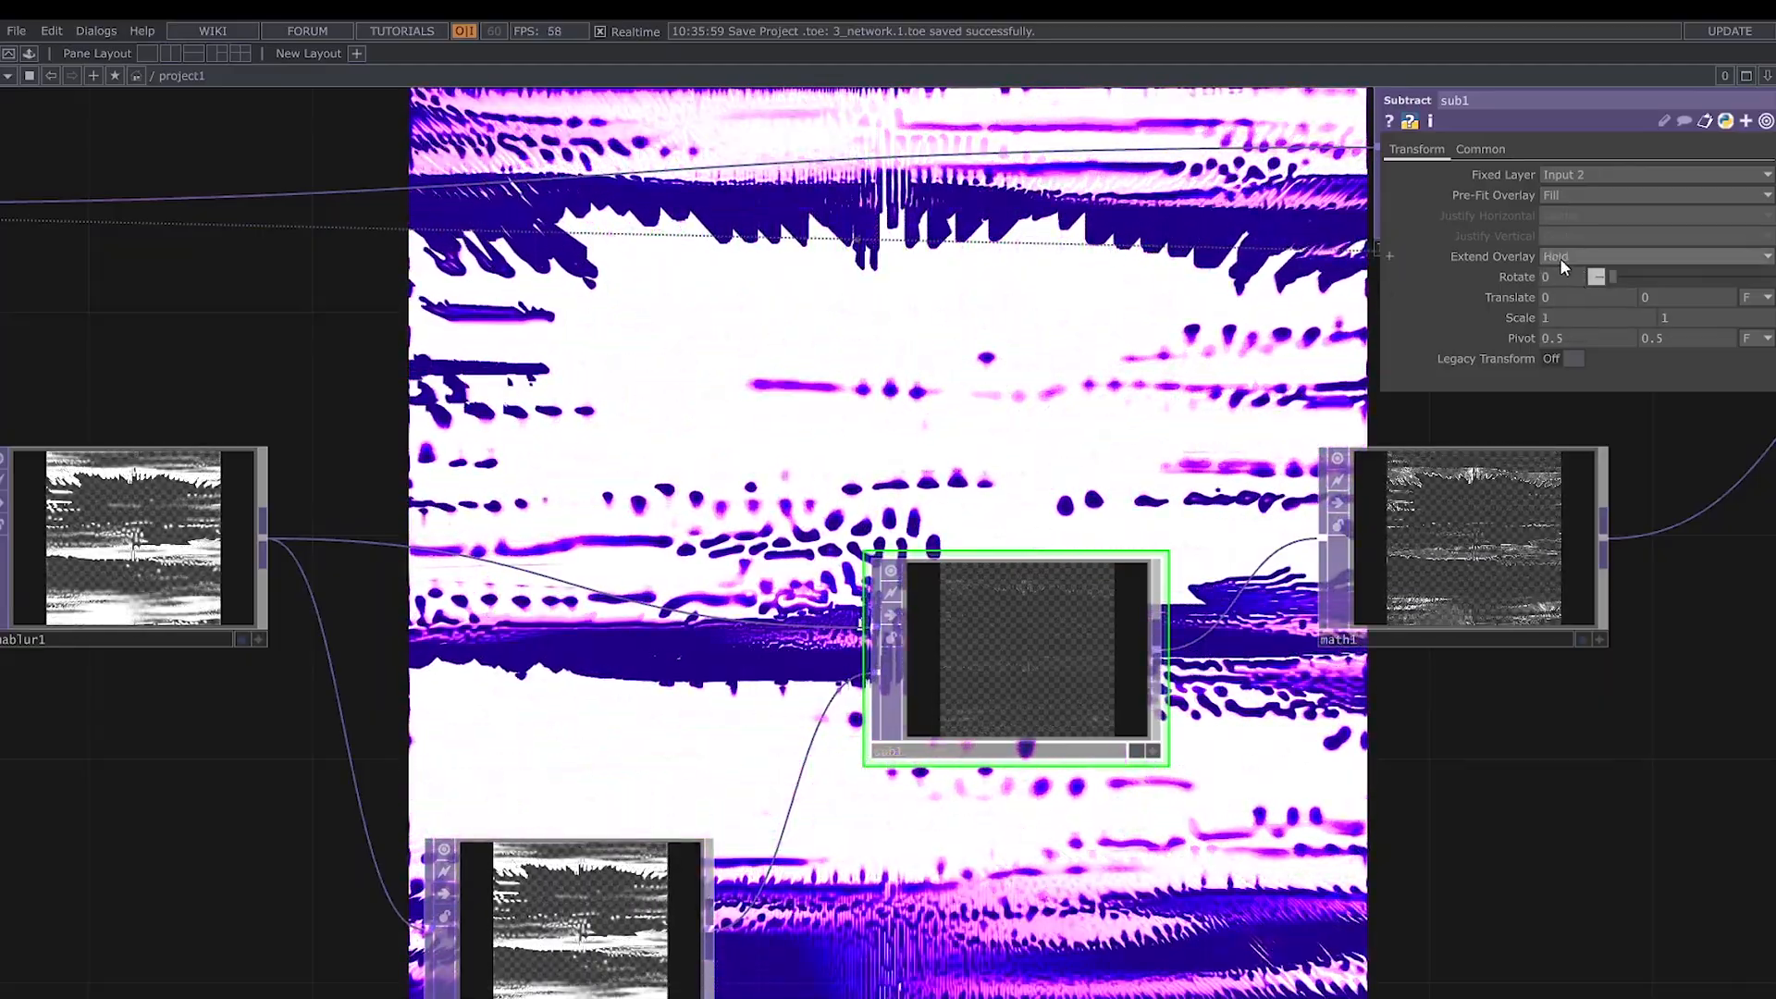
pyautogui.click(1560, 259)
pyautogui.click(1562, 296)
# - Set math1's Multiply to 8 and level1's post Opacity to 0.98
pyautogui.moveTo(1527, 772); pyautogui.dragTo(1204, 906)
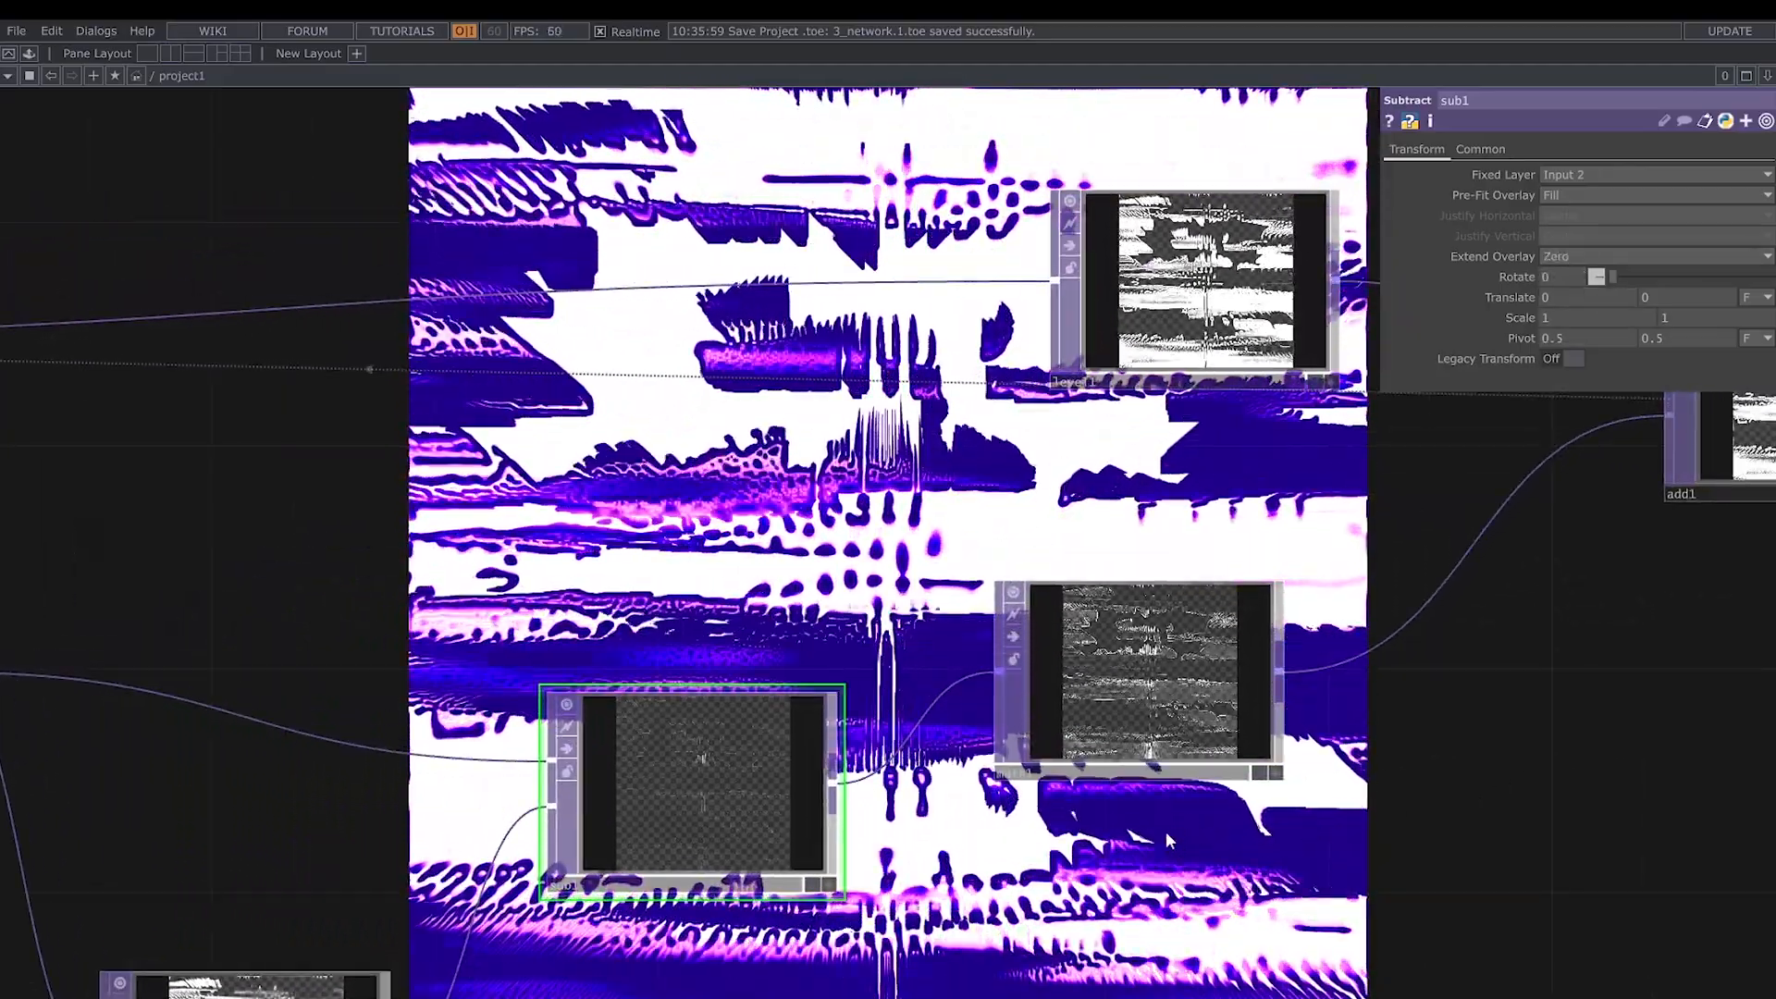
pyautogui.moveTo(1375, 822); pyautogui.dragTo(1359, 924)
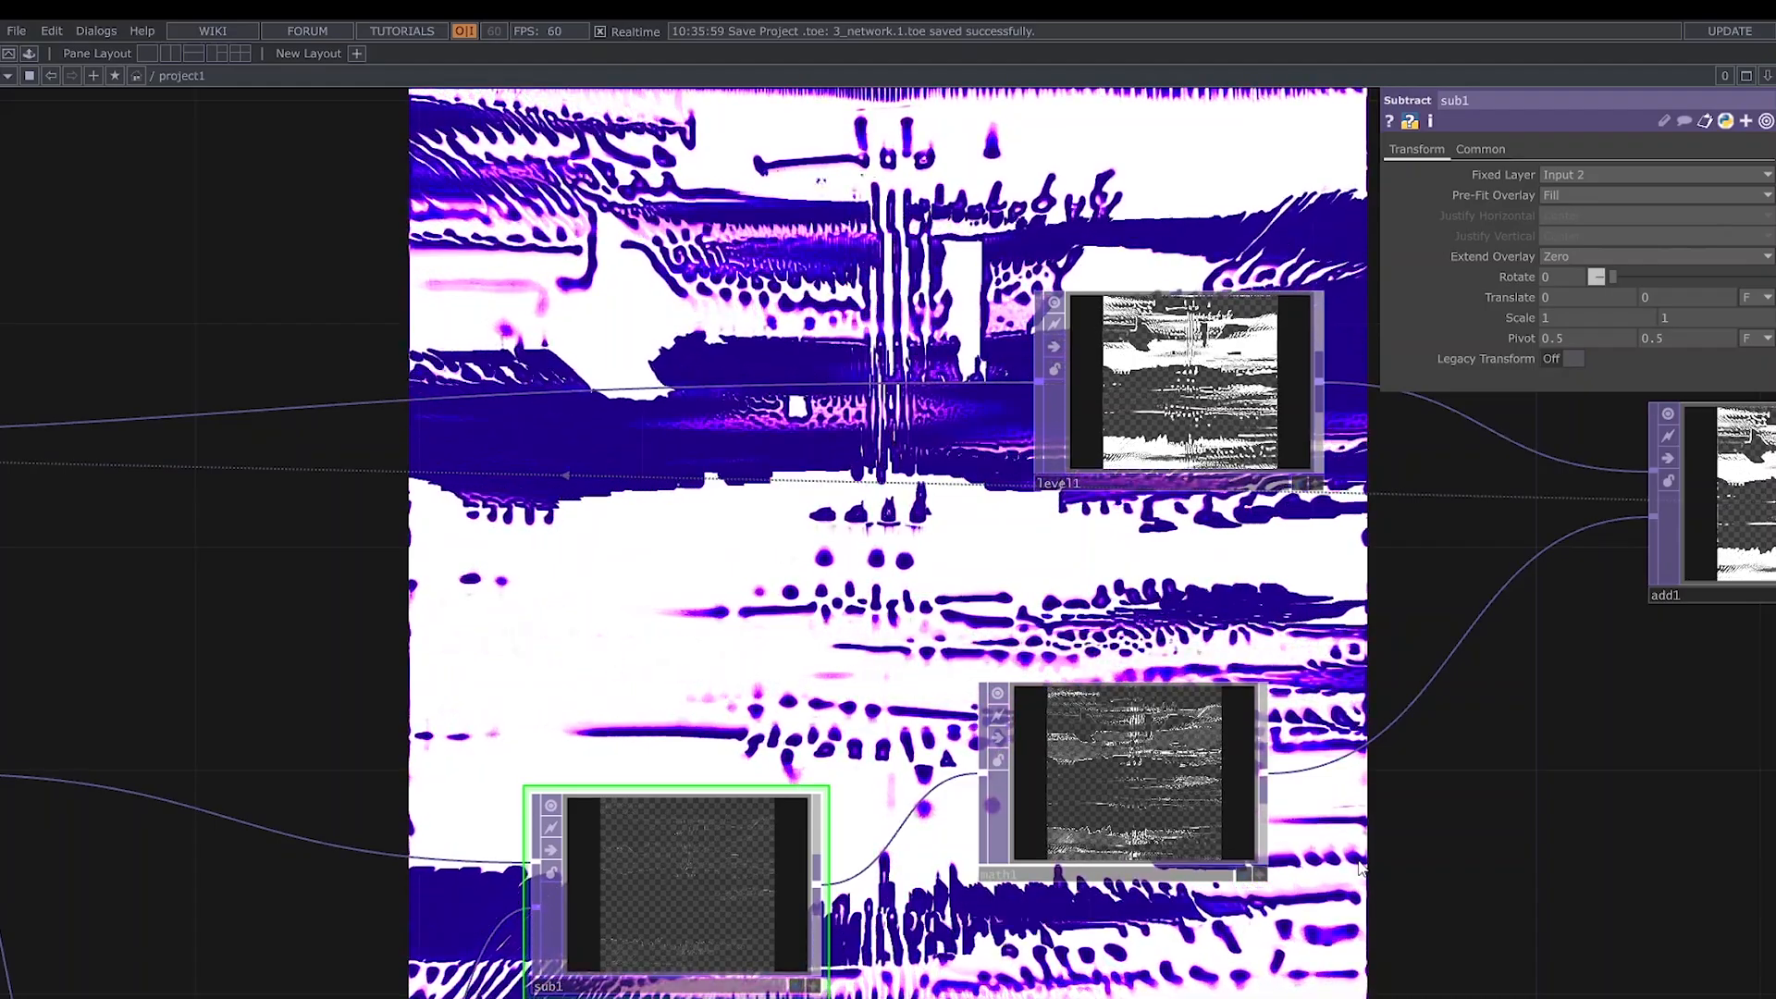
pyautogui.click(1152, 812)
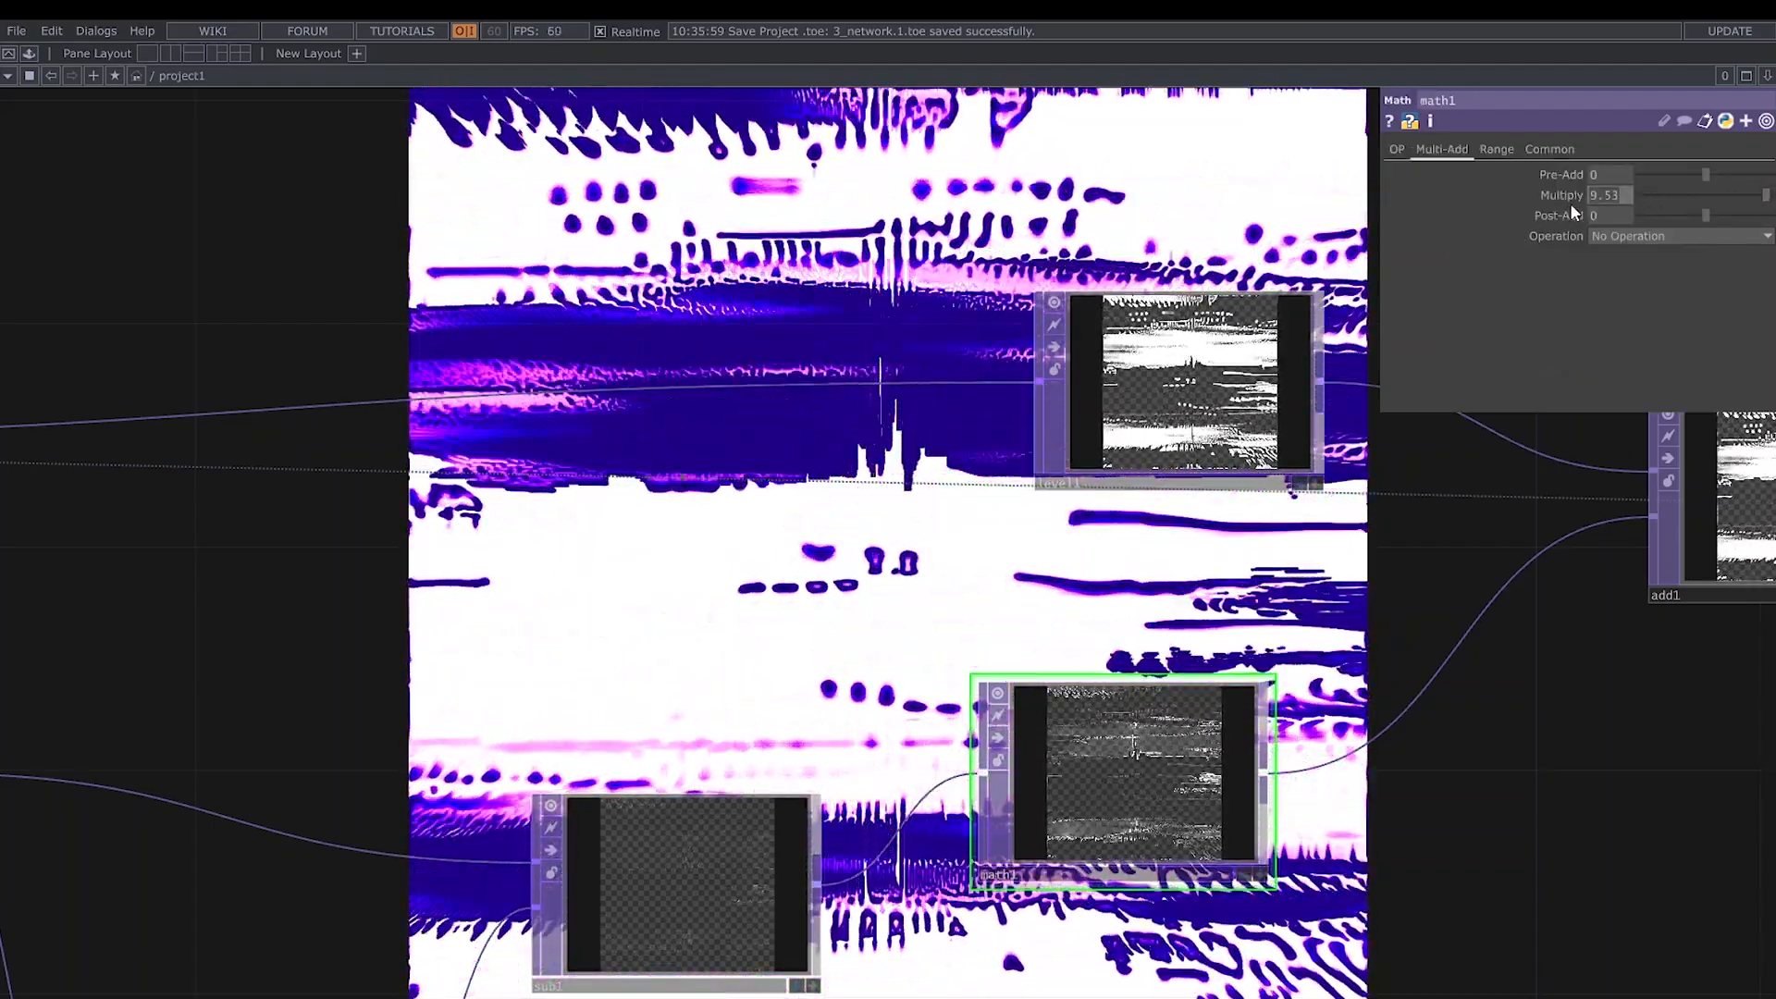
pyautogui.click(1296, 319)
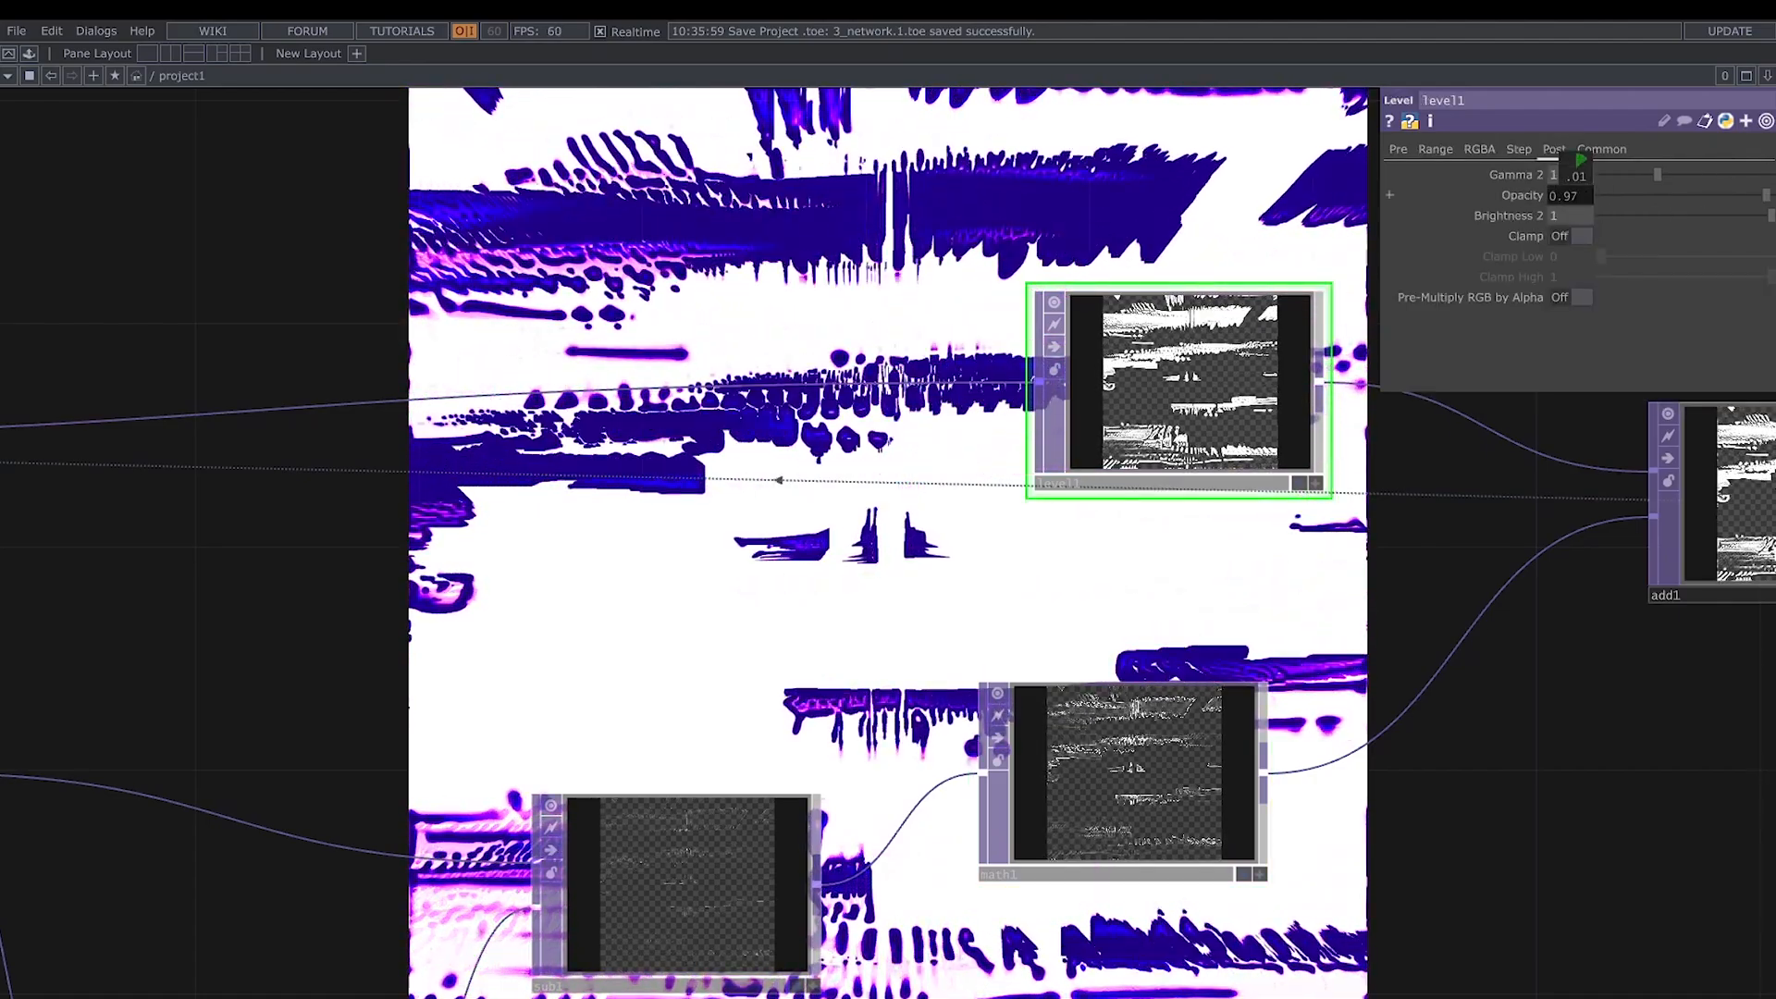
# - Reset the feedback loop by pulsing feedback1's Reset
pyautogui.moveTo(1517, 750); pyautogui.dragTo(1101, 784)
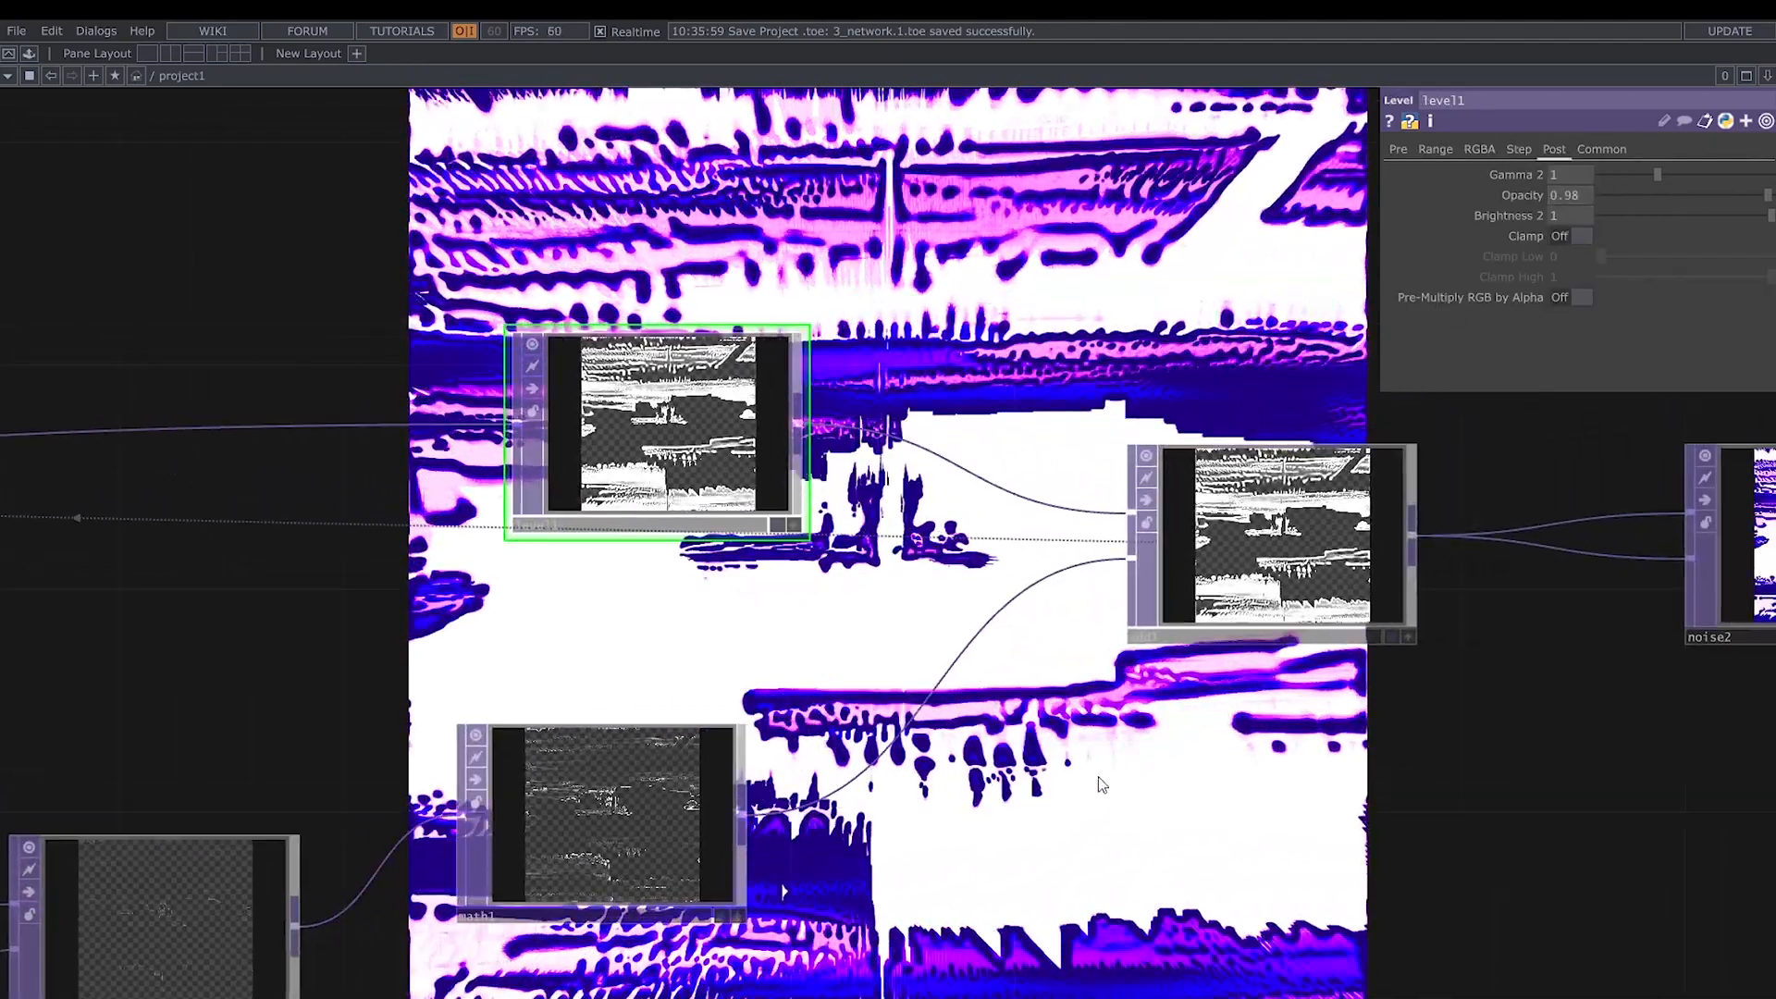
pyautogui.moveTo(1443, 779); pyautogui.dragTo(1340, 805)
pyautogui.scroll(-3, 1536, 883)
pyautogui.moveTo(1540, 883); pyautogui.dragTo(1775, 797)
pyautogui.click(1608, 193)
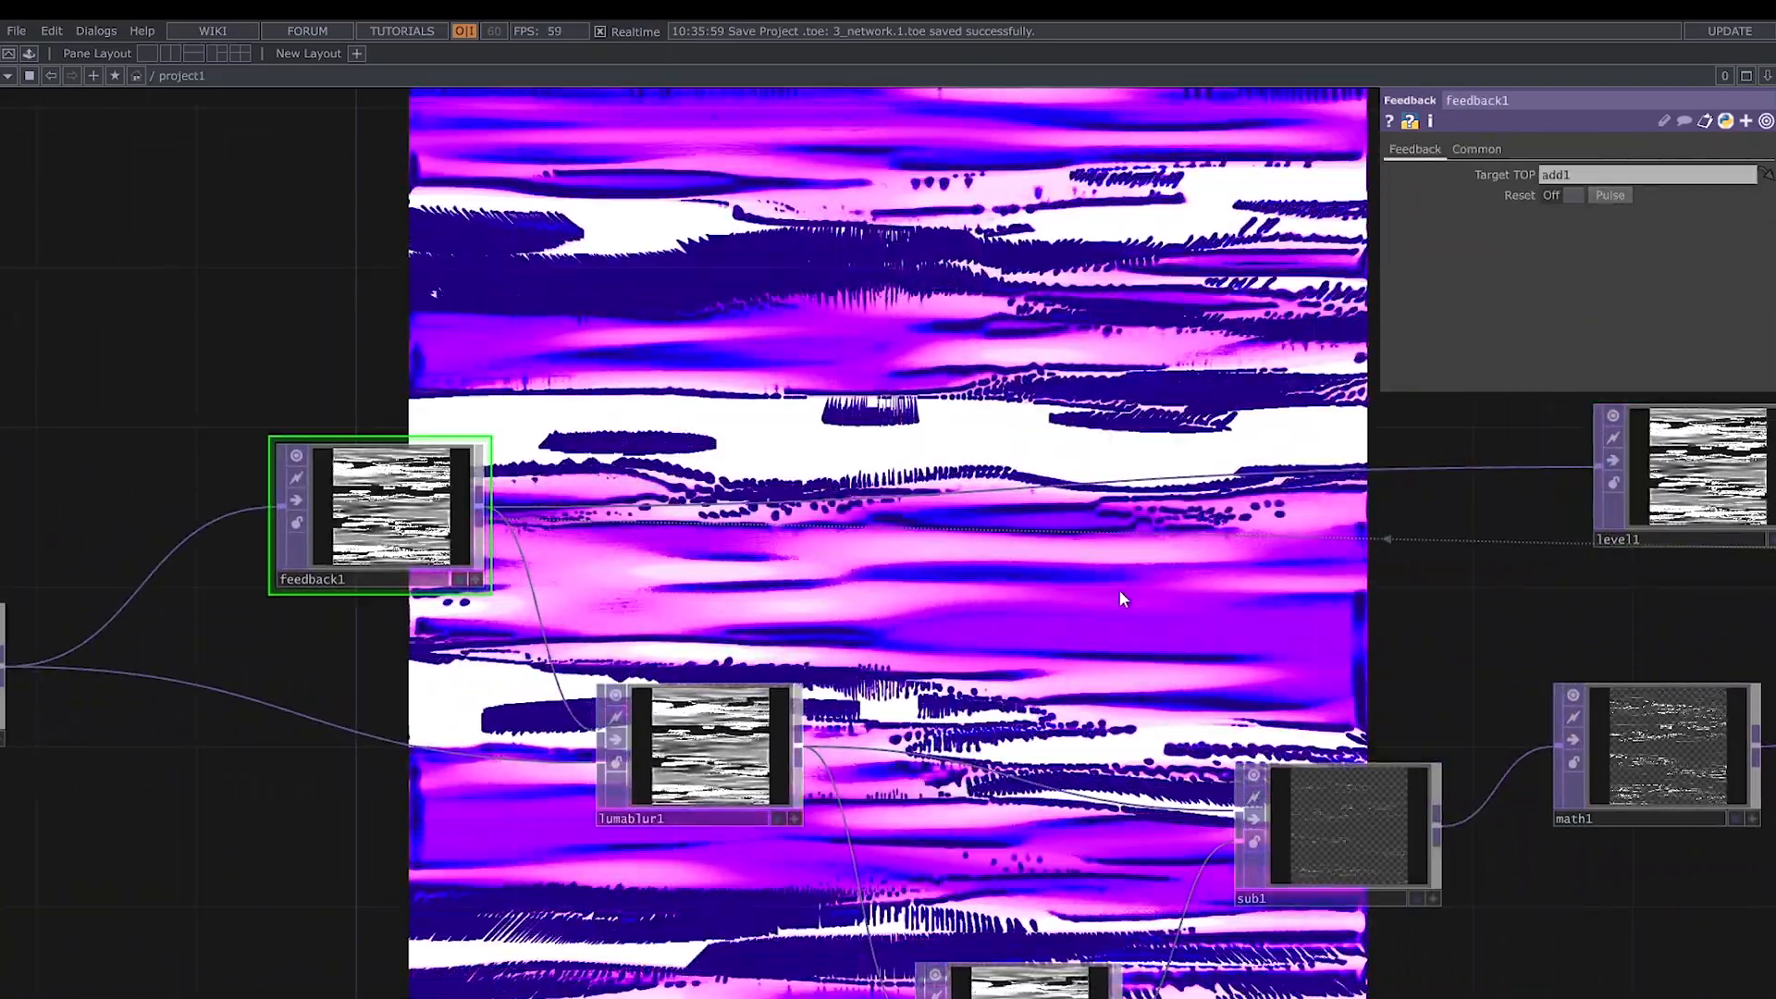
# - Move the expression absTime.seconds*0.2 from noise1's Z Translate to its Y Translate
pyautogui.moveTo(833, 638); pyautogui.dragTo(1554, 569)
pyautogui.click(629, 601)
pyautogui.click(1699, 215)
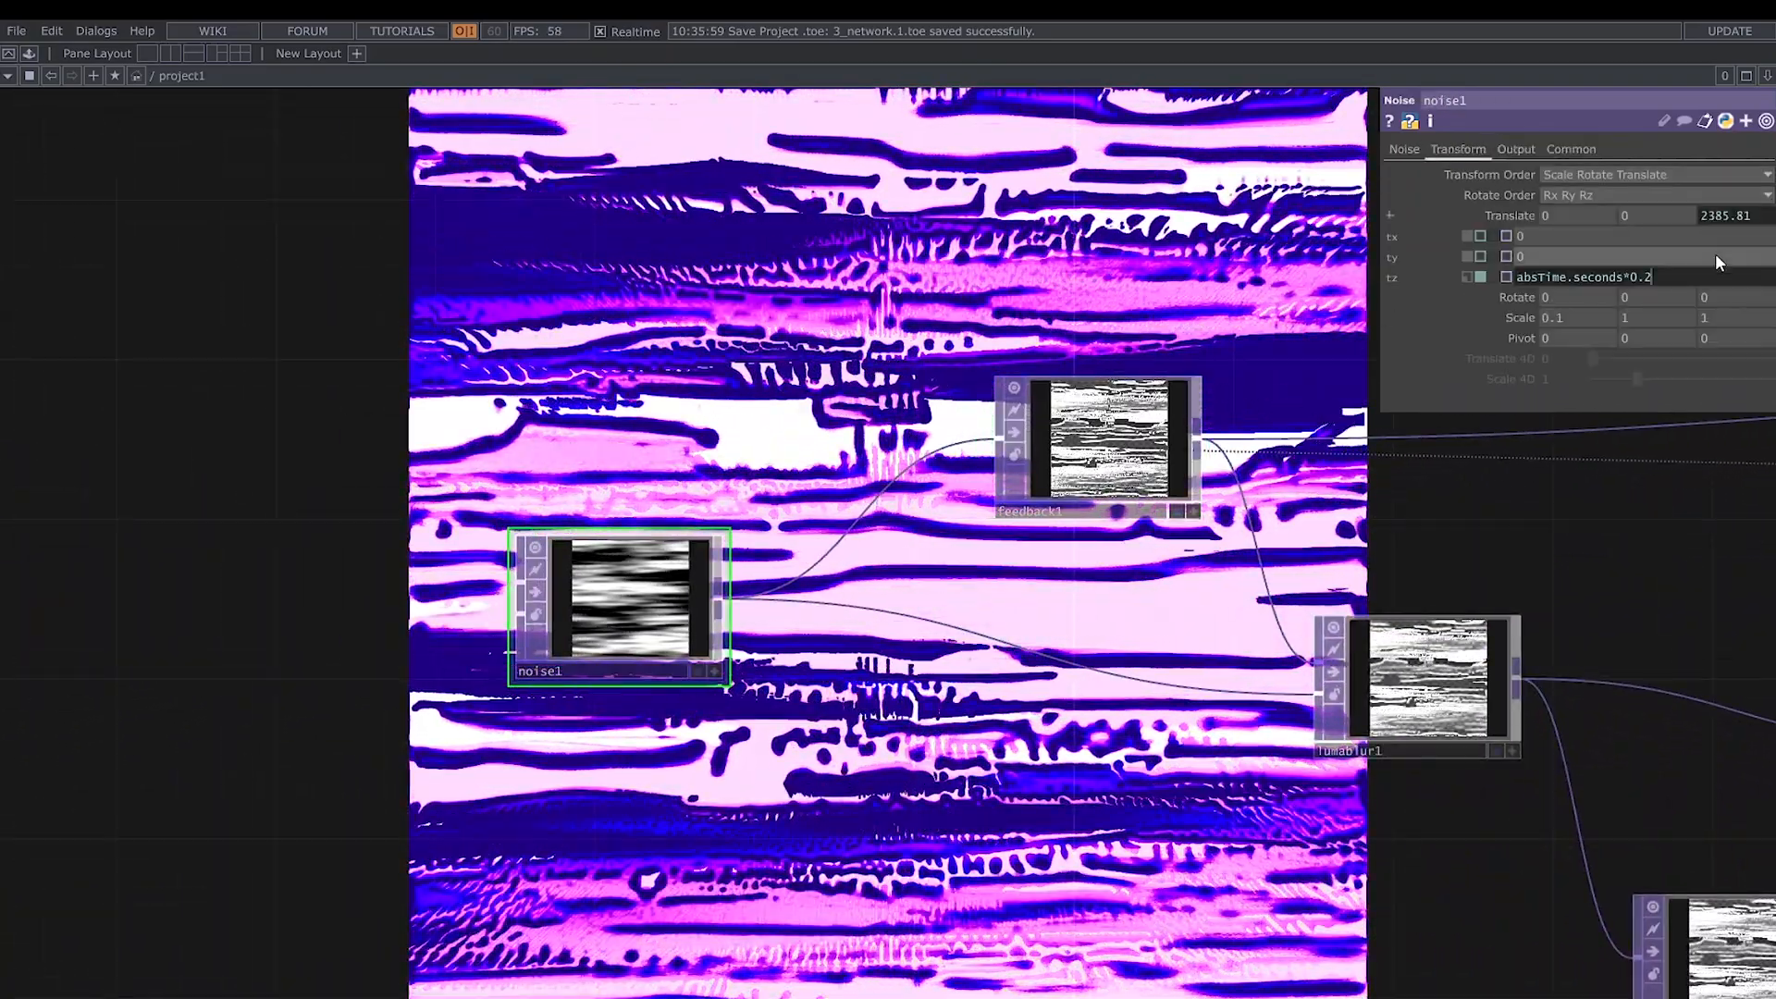
pyautogui.hotkey('ctrl', 'x')
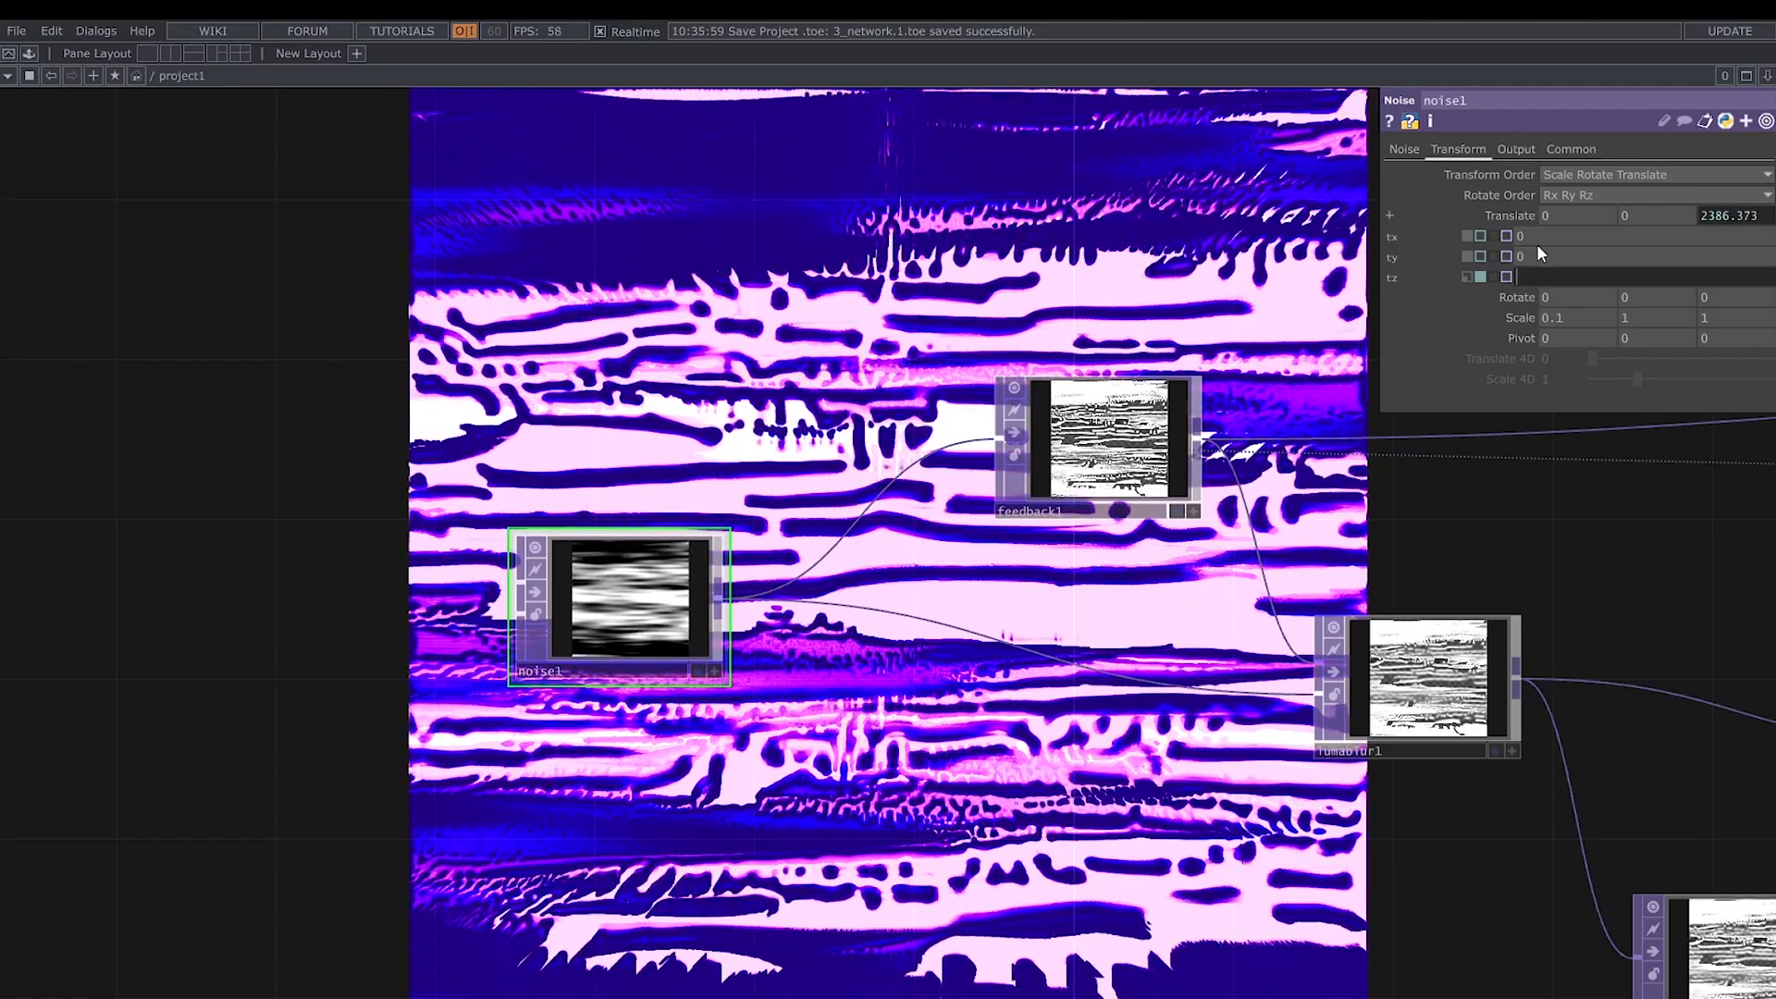
pyautogui.press('Return')
pyautogui.click(1535, 253)
pyautogui.hotkey('ctrl', 'v')
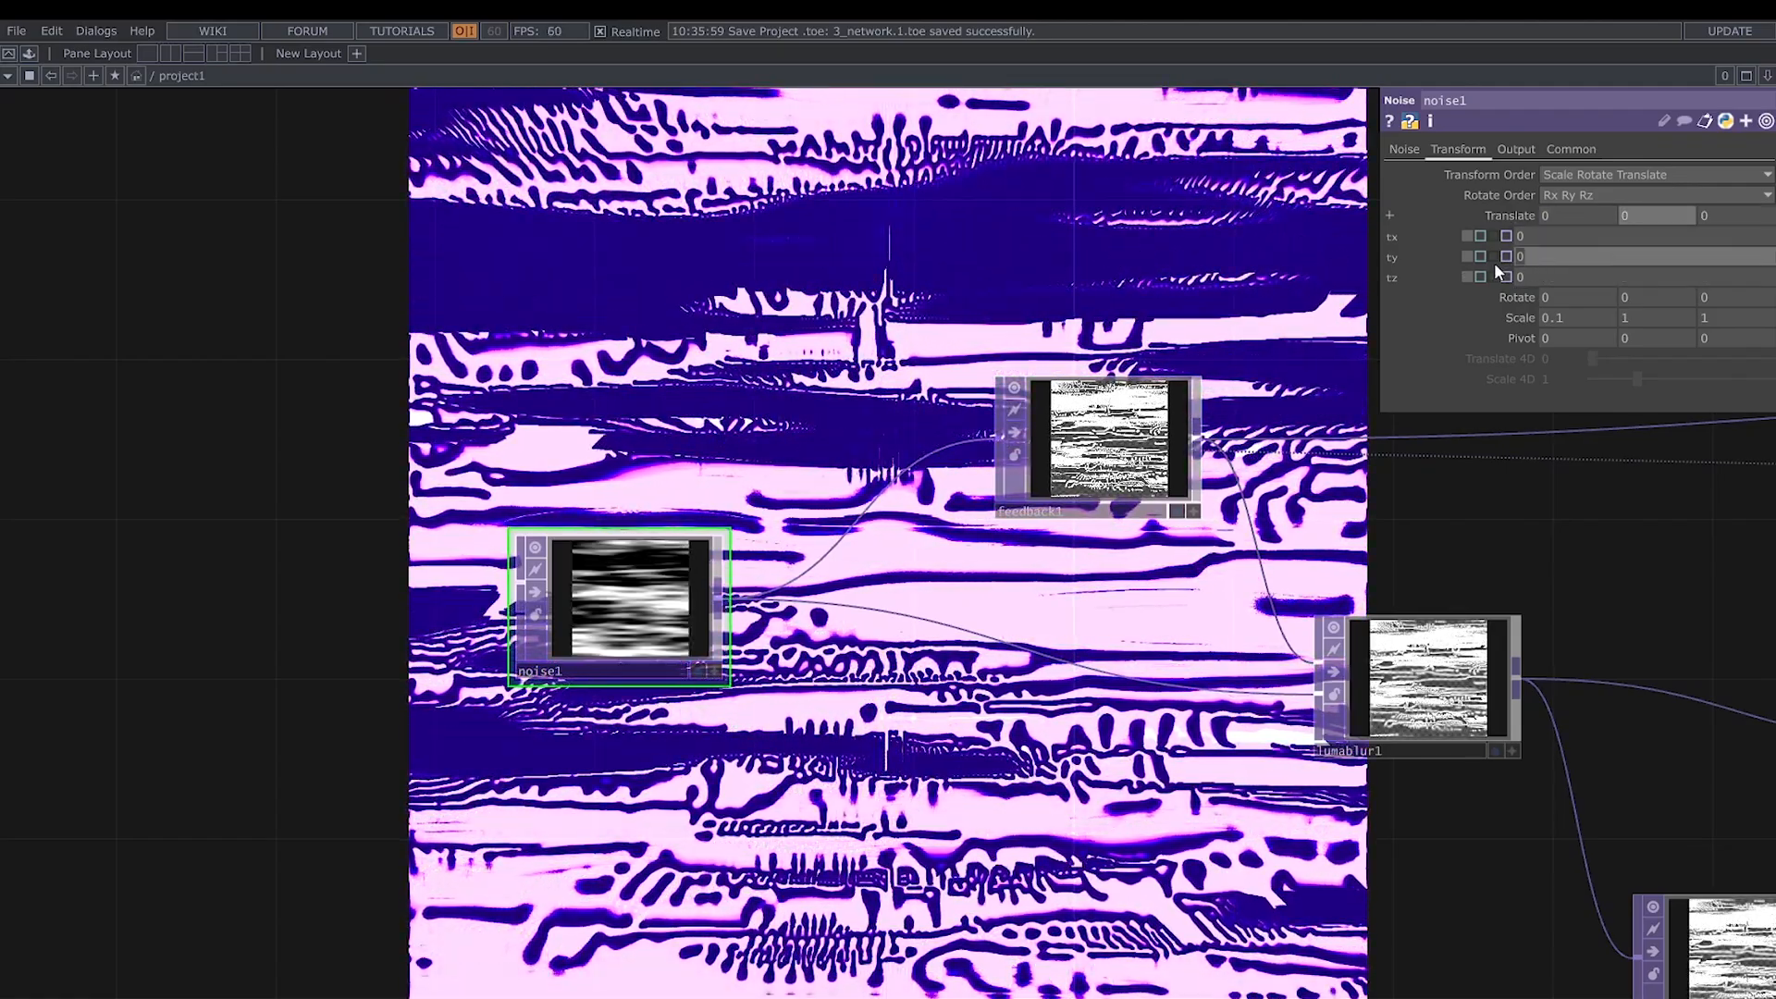
pyautogui.press('Return')
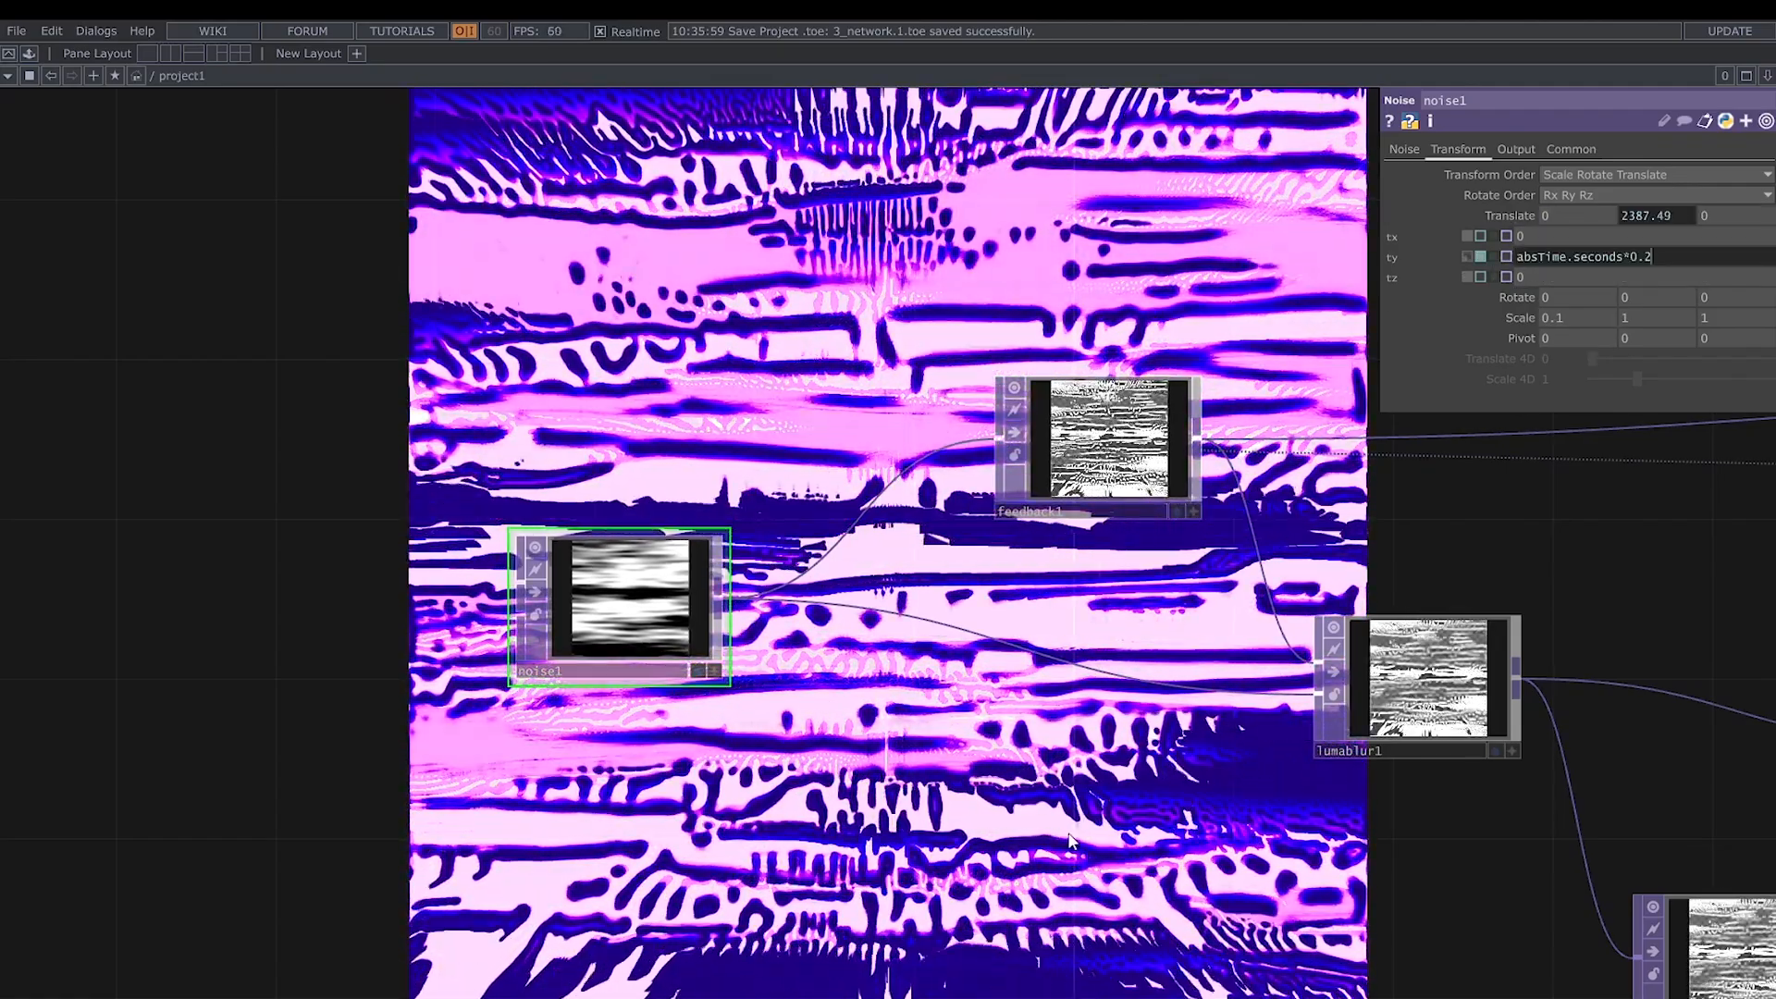
# - Check math1's settings and adjust the Scale of add1
pyautogui.moveTo(1582, 701); pyautogui.dragTo(1230, 714)
pyautogui.moveTo(1474, 622)
pyautogui.mouseDown()
pyautogui.moveTo(905, 619)
pyautogui.moveTo(828, 645)
pyautogui.mouseUp()
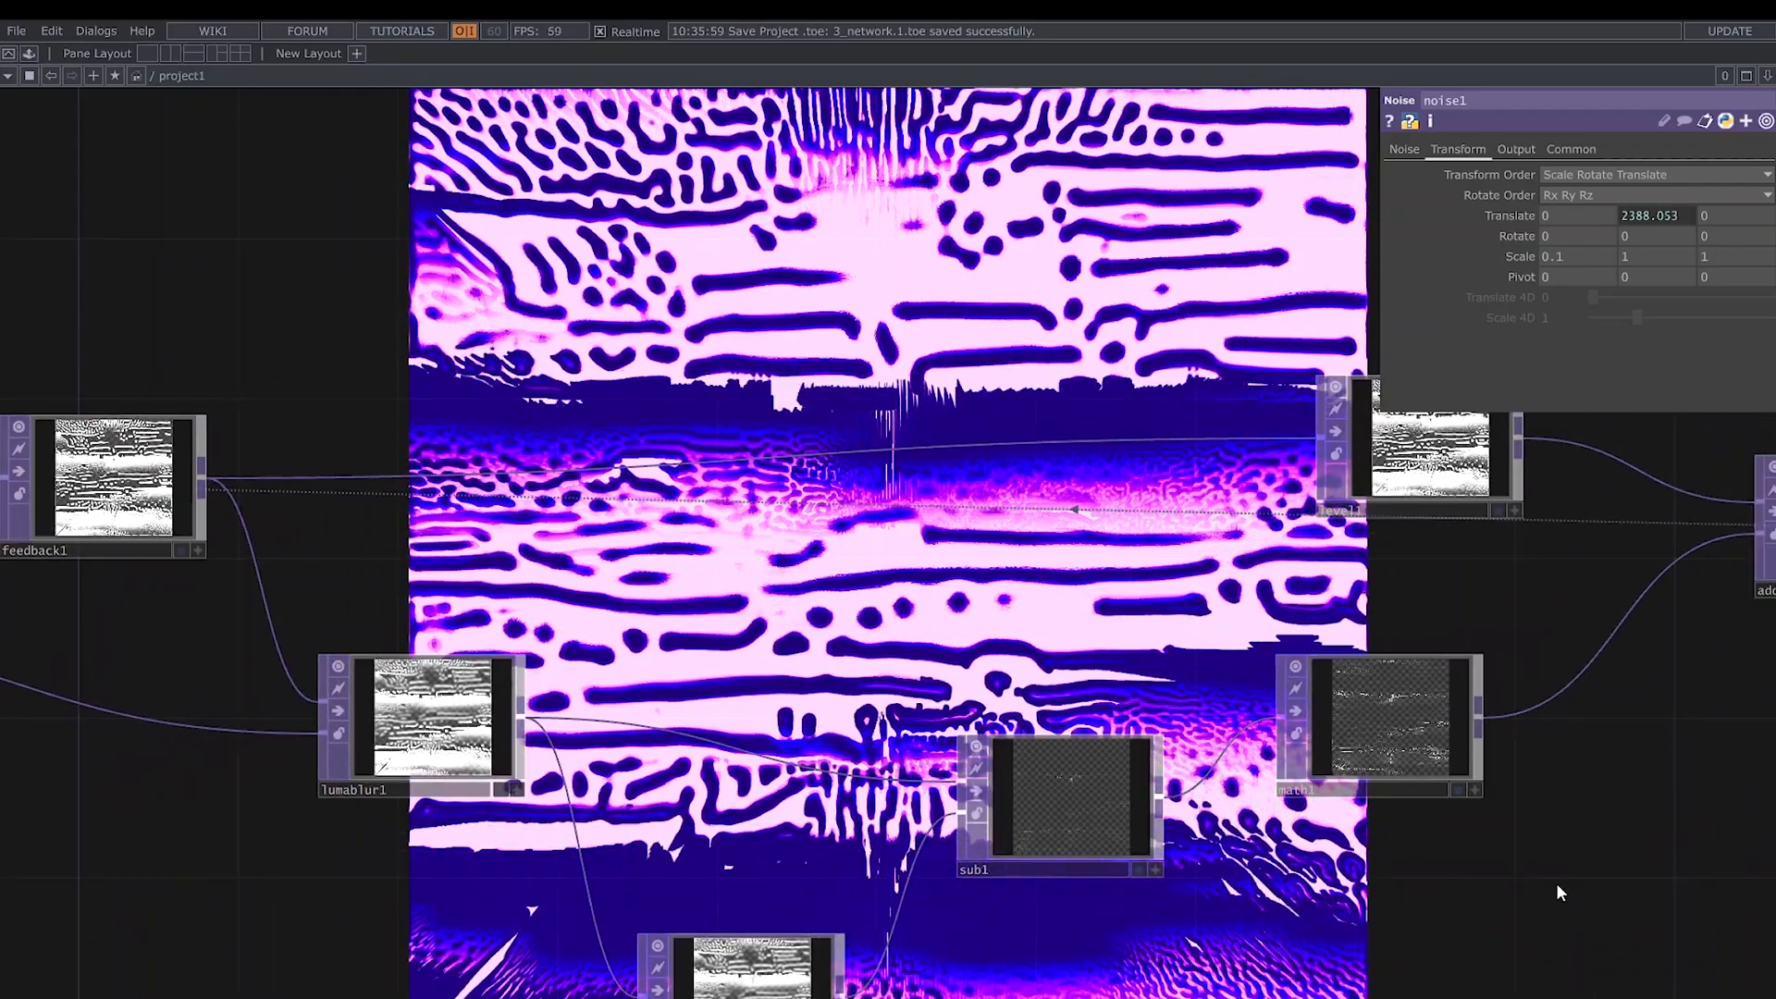
pyautogui.moveTo(1556, 885); pyautogui.dragTo(1171, 923)
pyautogui.click(1013, 766)
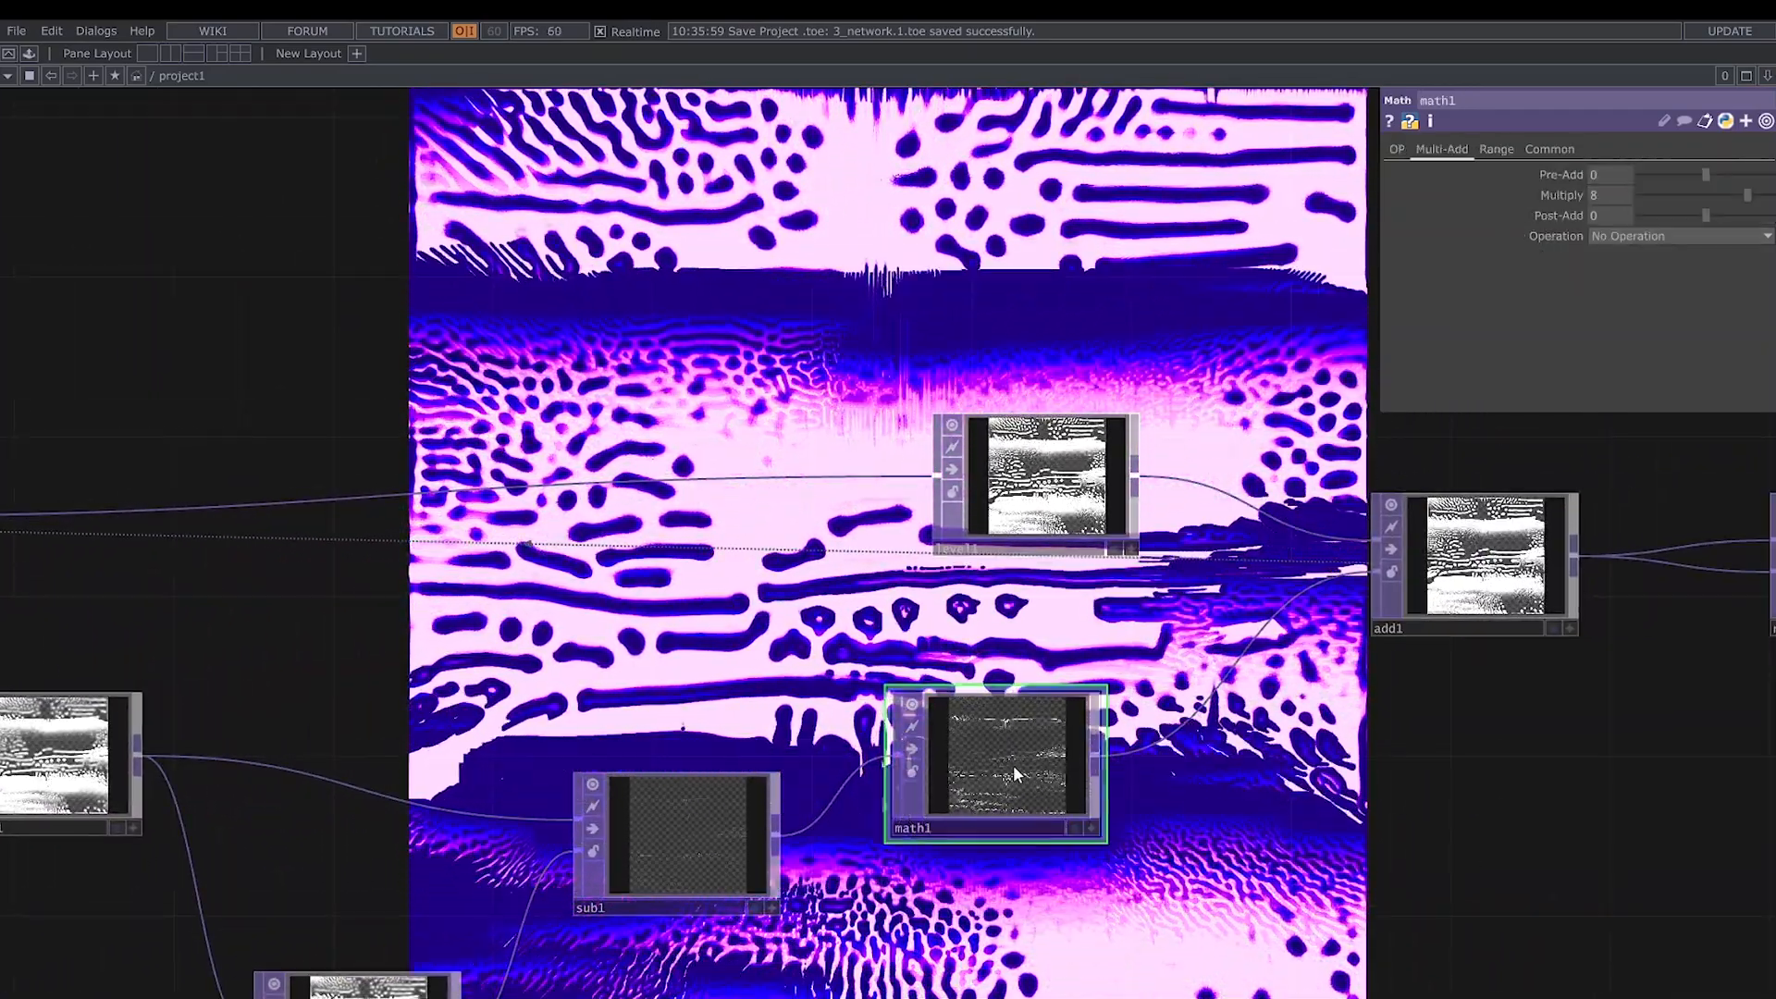
pyautogui.click(1484, 566)
pyautogui.moveTo(1523, 318)
pyautogui.mouseDown()
pyautogui.moveTo(1514, 355)
pyautogui.moveTo(1531, 316)
pyautogui.mouseUp()
# - Set noise2's Exponent to 1.05 and Offset to 0.637
pyautogui.moveTo(1533, 842); pyautogui.dragTo(533, 996)
pyautogui.moveTo(949, 891); pyautogui.dragTo(979, 766)
pyautogui.click(910, 618)
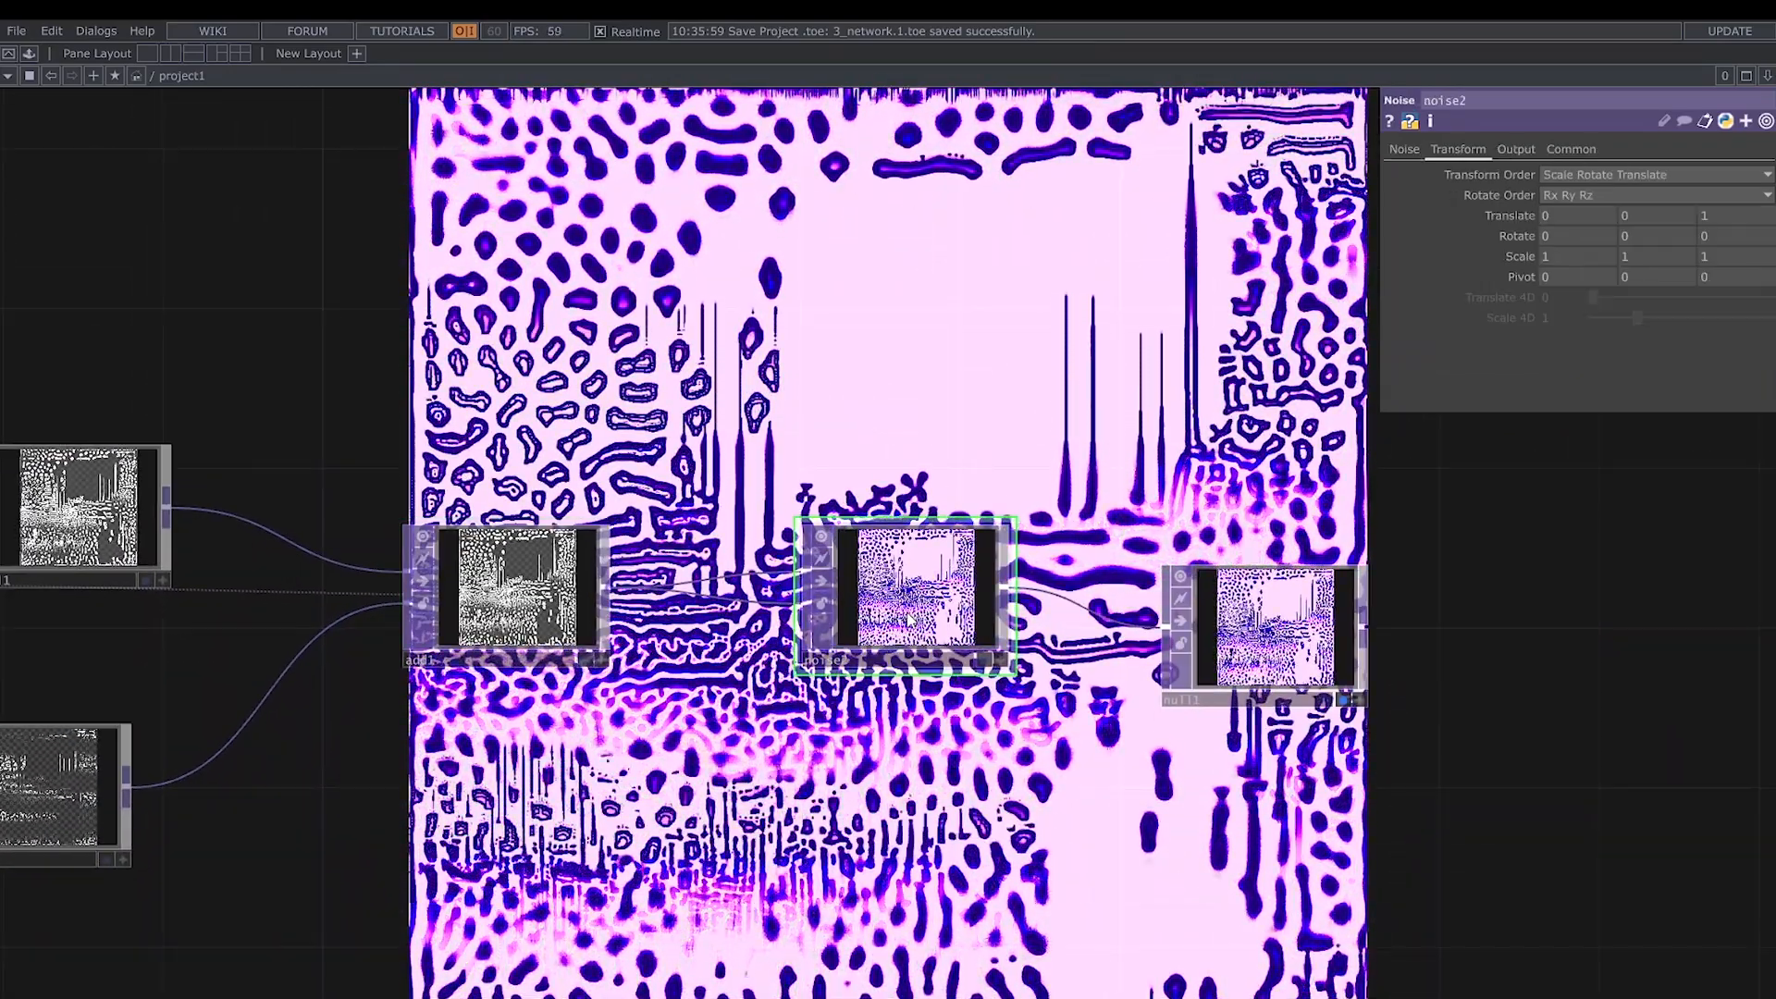
pyautogui.click(1407, 151)
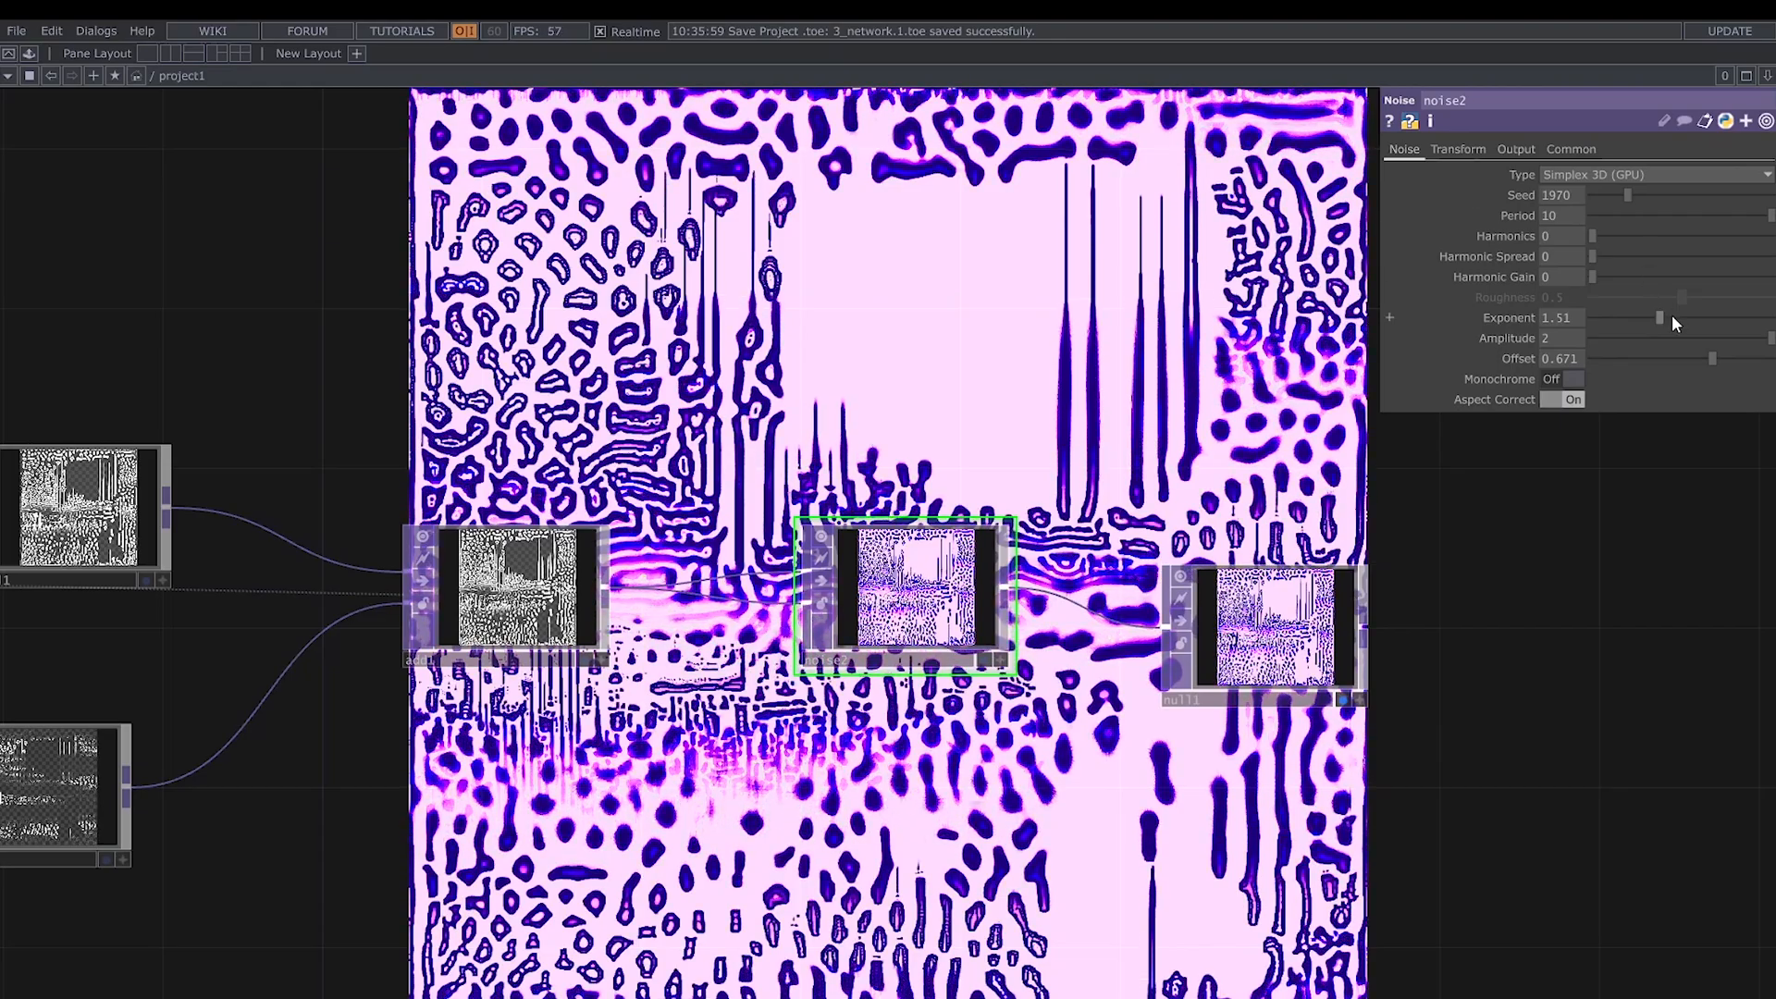
pyautogui.moveTo(1673, 314); pyautogui.dragTo(1641, 324)
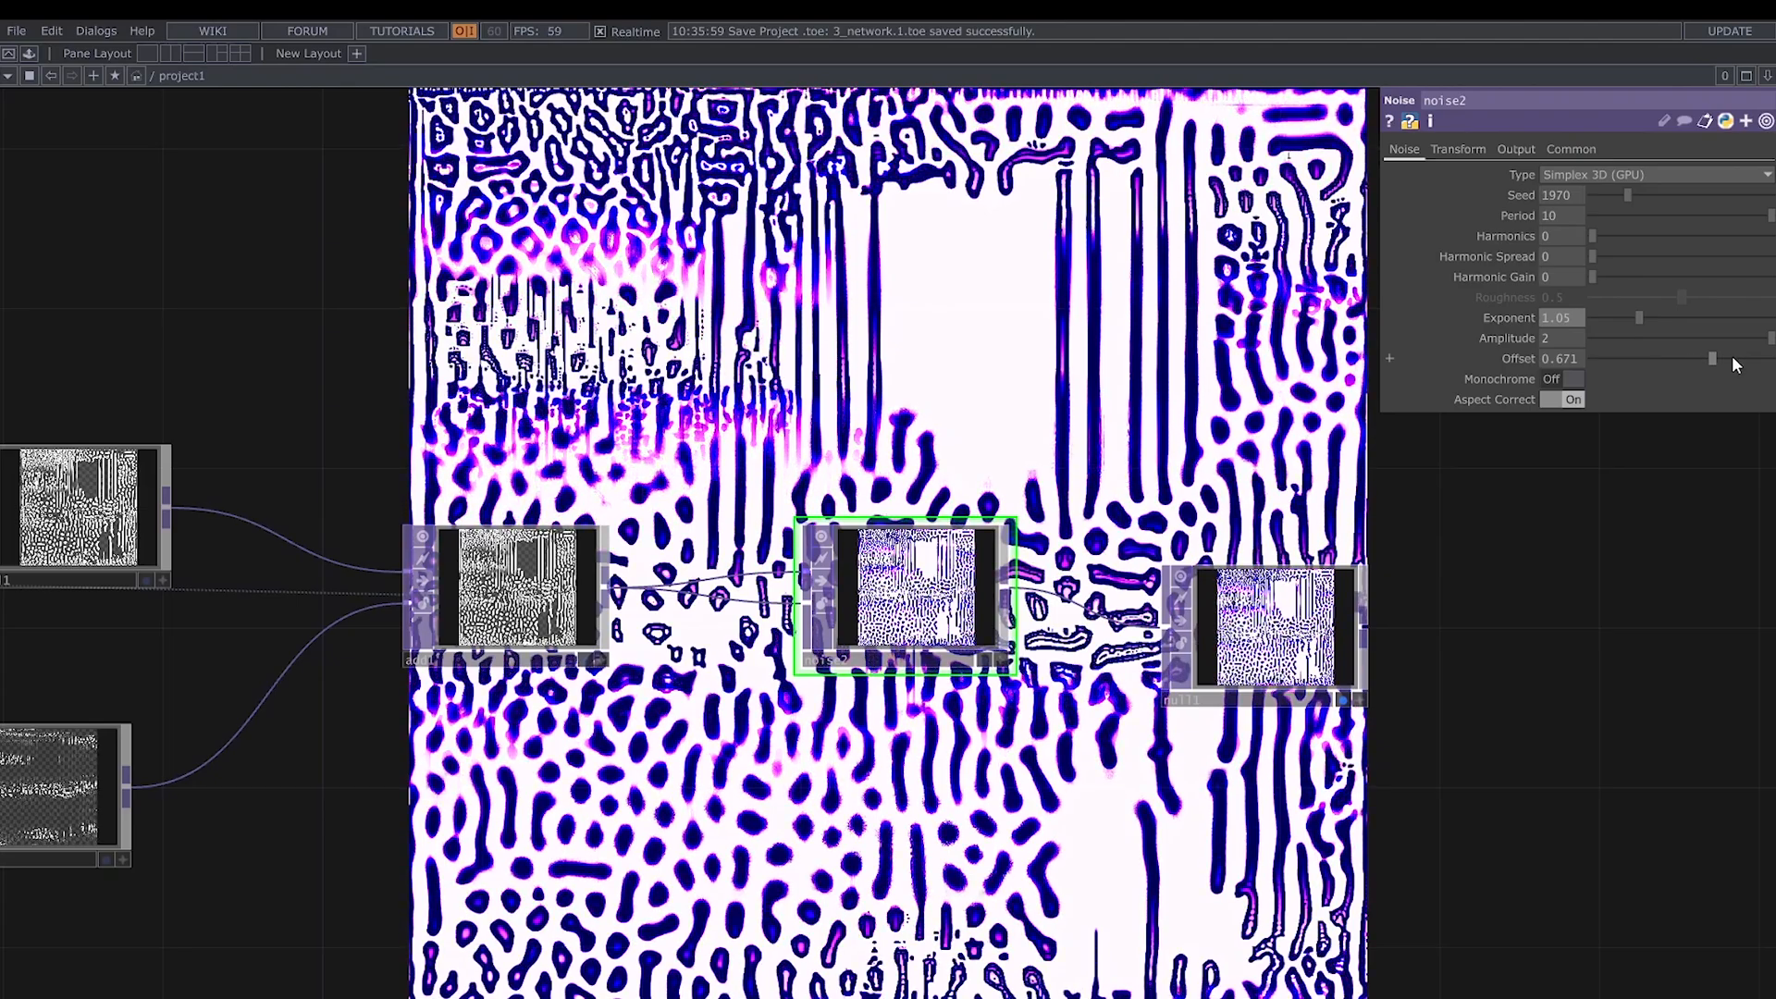
pyautogui.moveTo(1711, 358); pyautogui.dragTo(1706, 359)
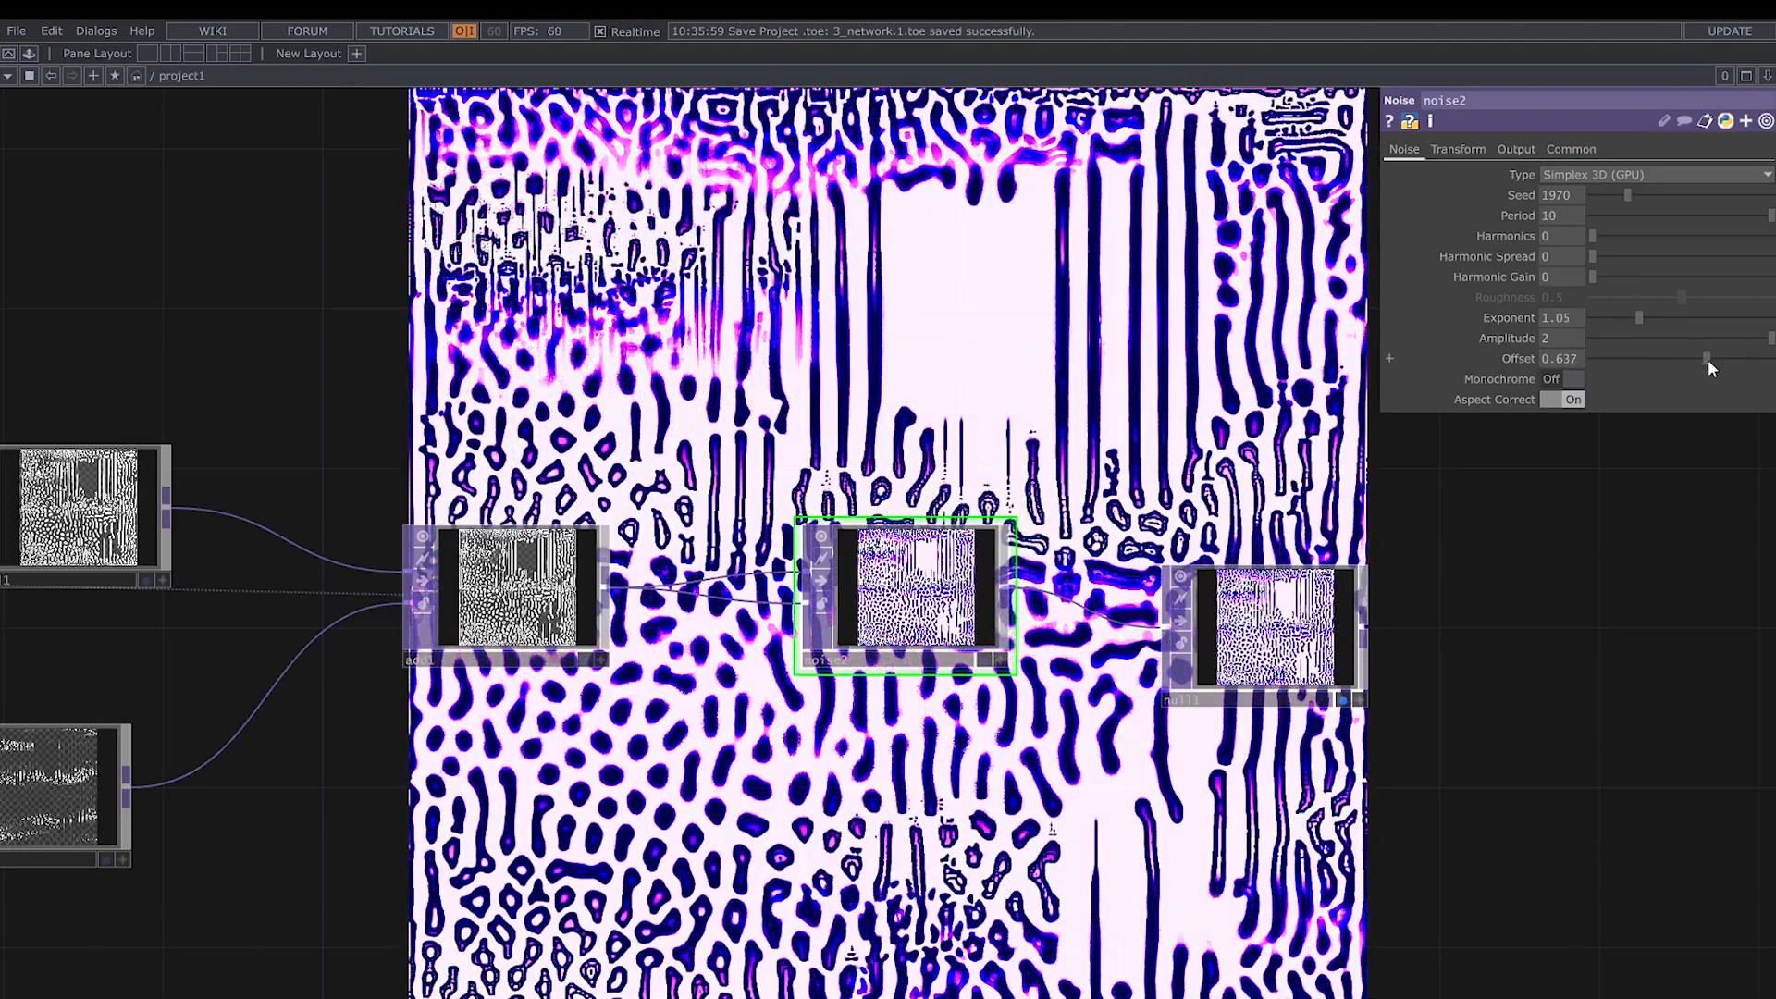
# - Restart the pattern with the new settings by pulsing feedback1's Reset
pyautogui.scroll(-4, 1481, 640)
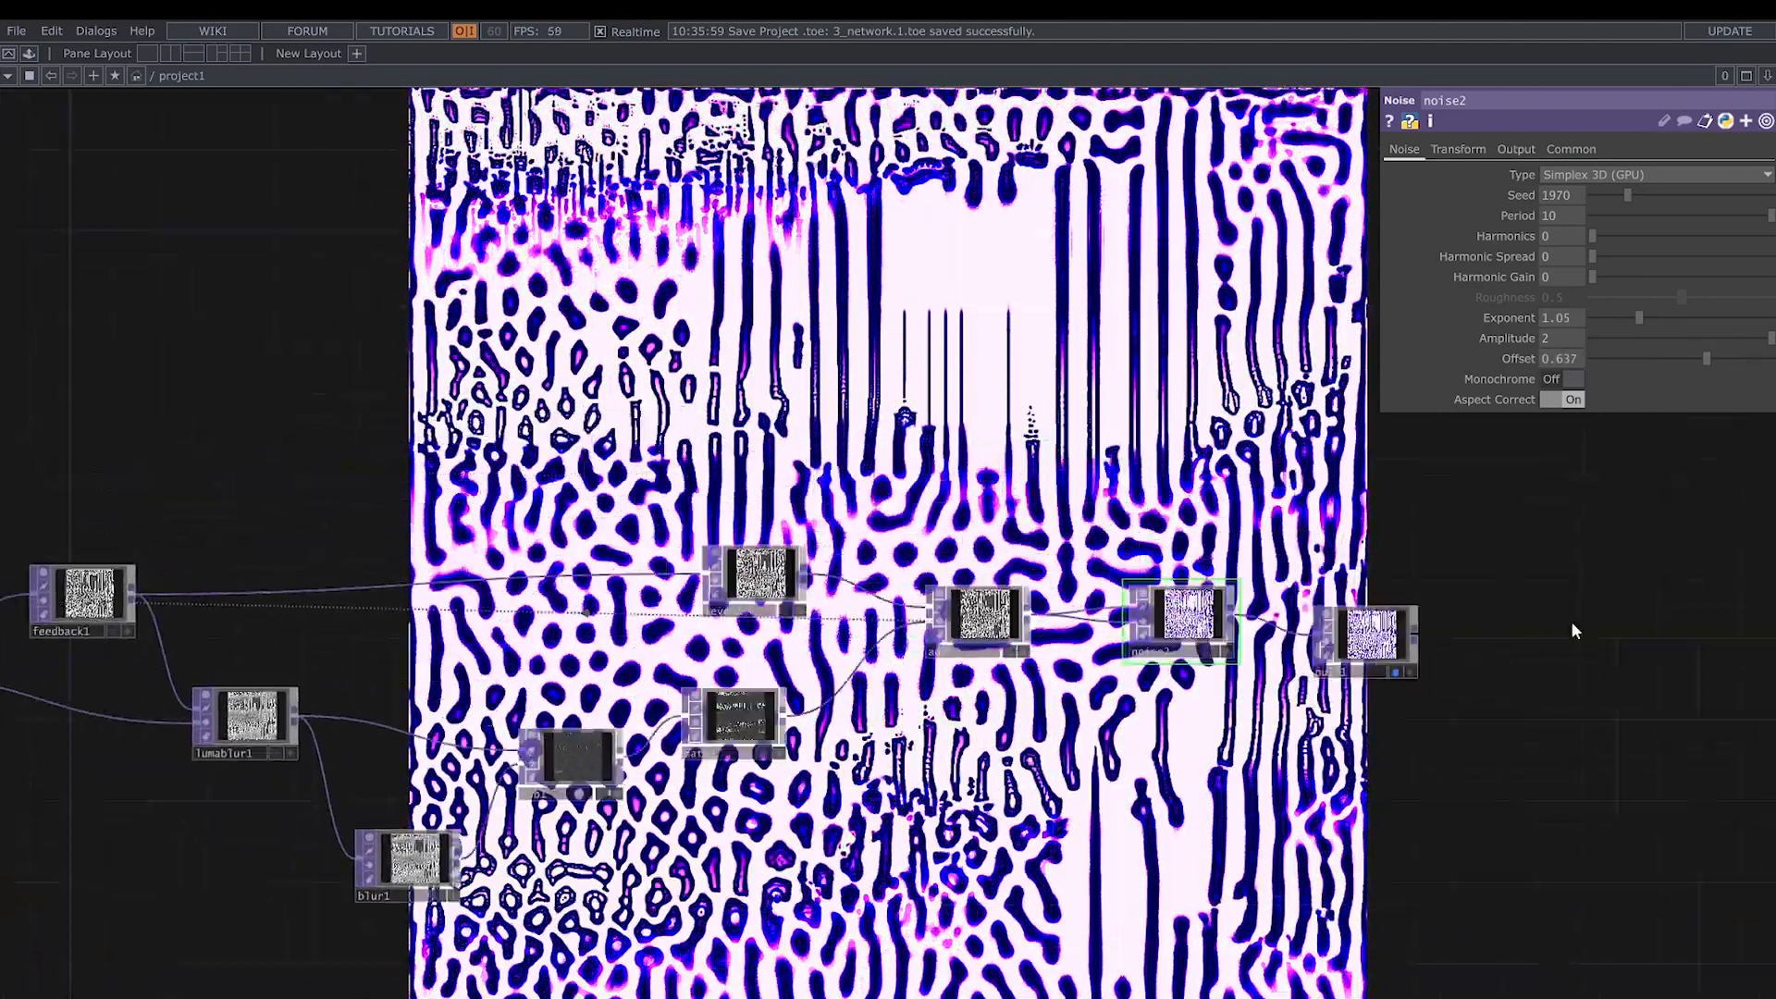
pyautogui.moveTo(595, 663); pyautogui.dragTo(1050, 626)
pyautogui.click(546, 564)
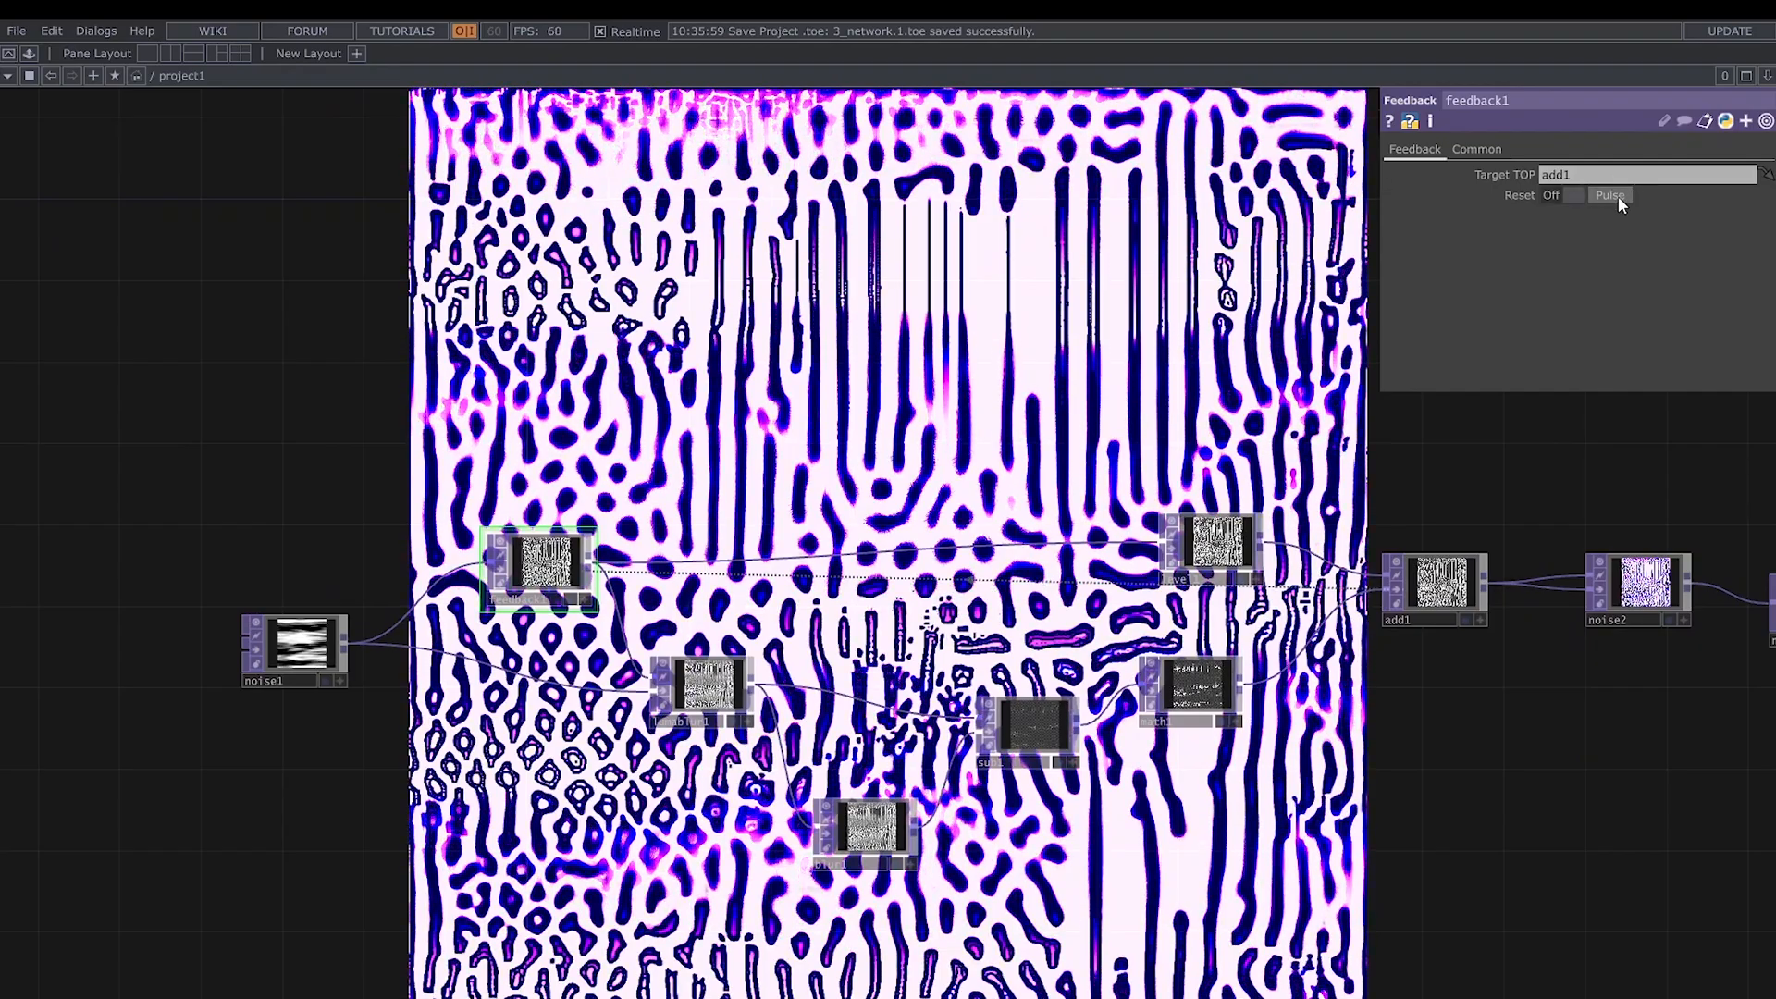
pyautogui.click(1618, 196)
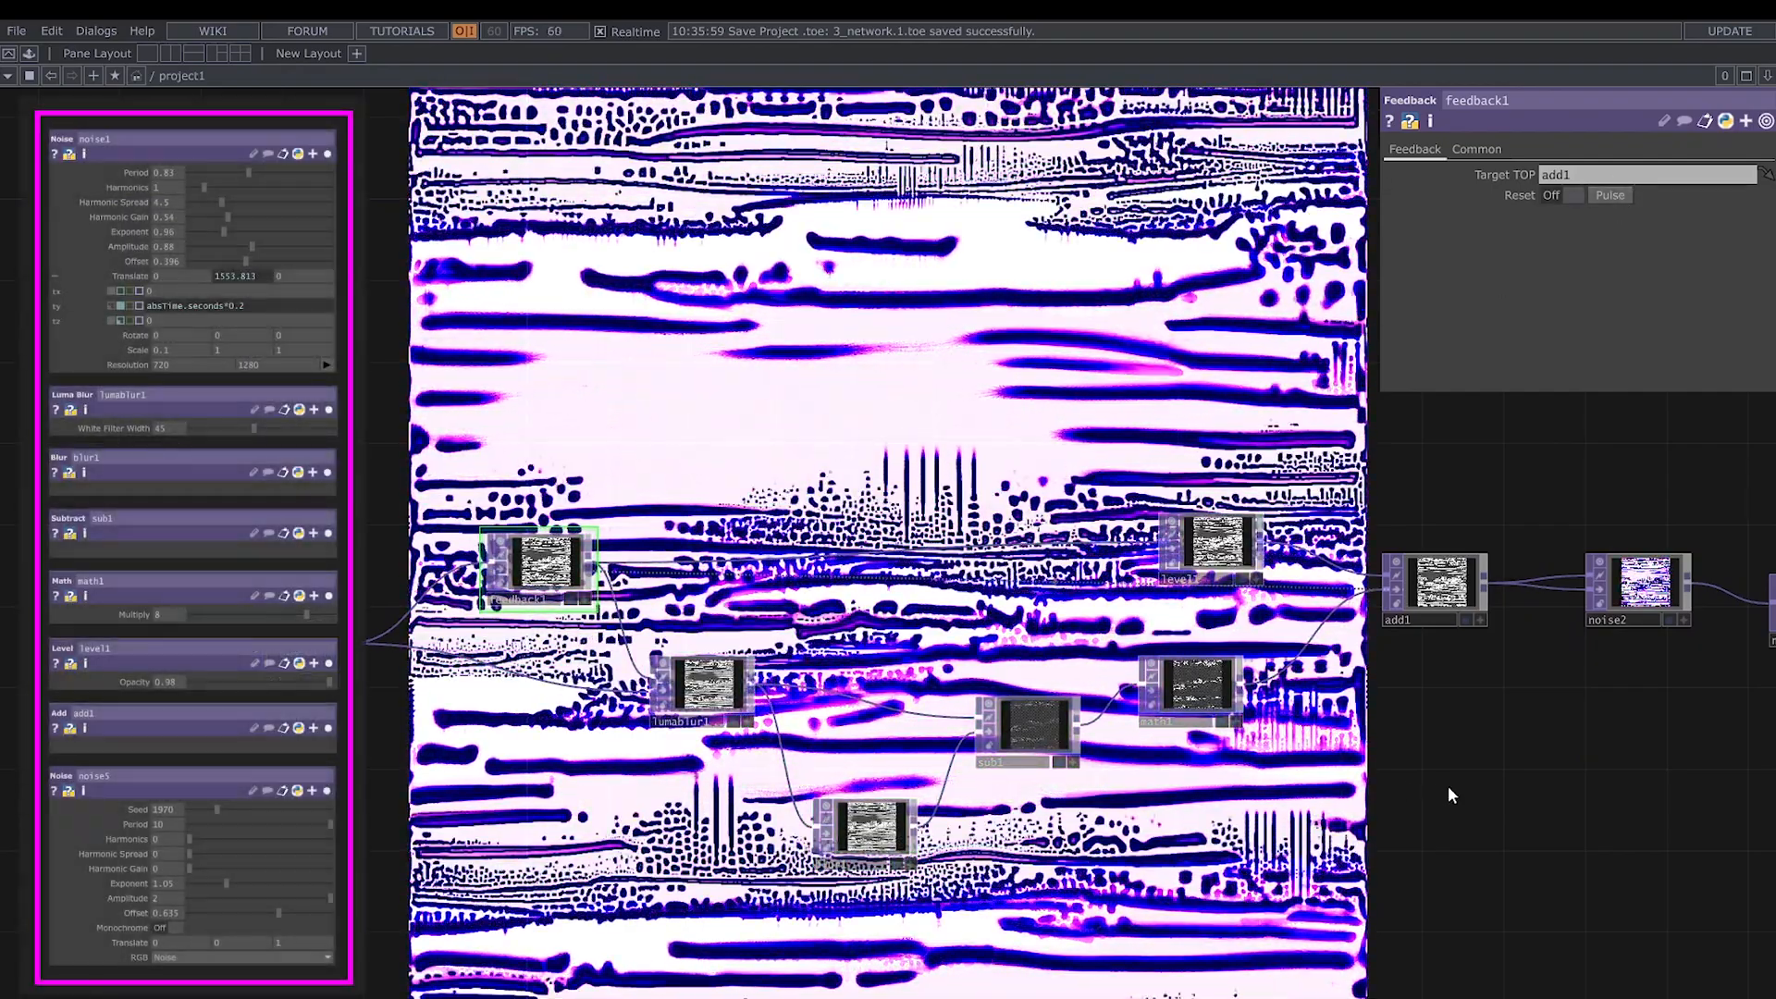
pyautogui.scroll(-3, 1443, 788)
pyautogui.moveTo(1458, 805); pyautogui.dragTo(1270, 840)
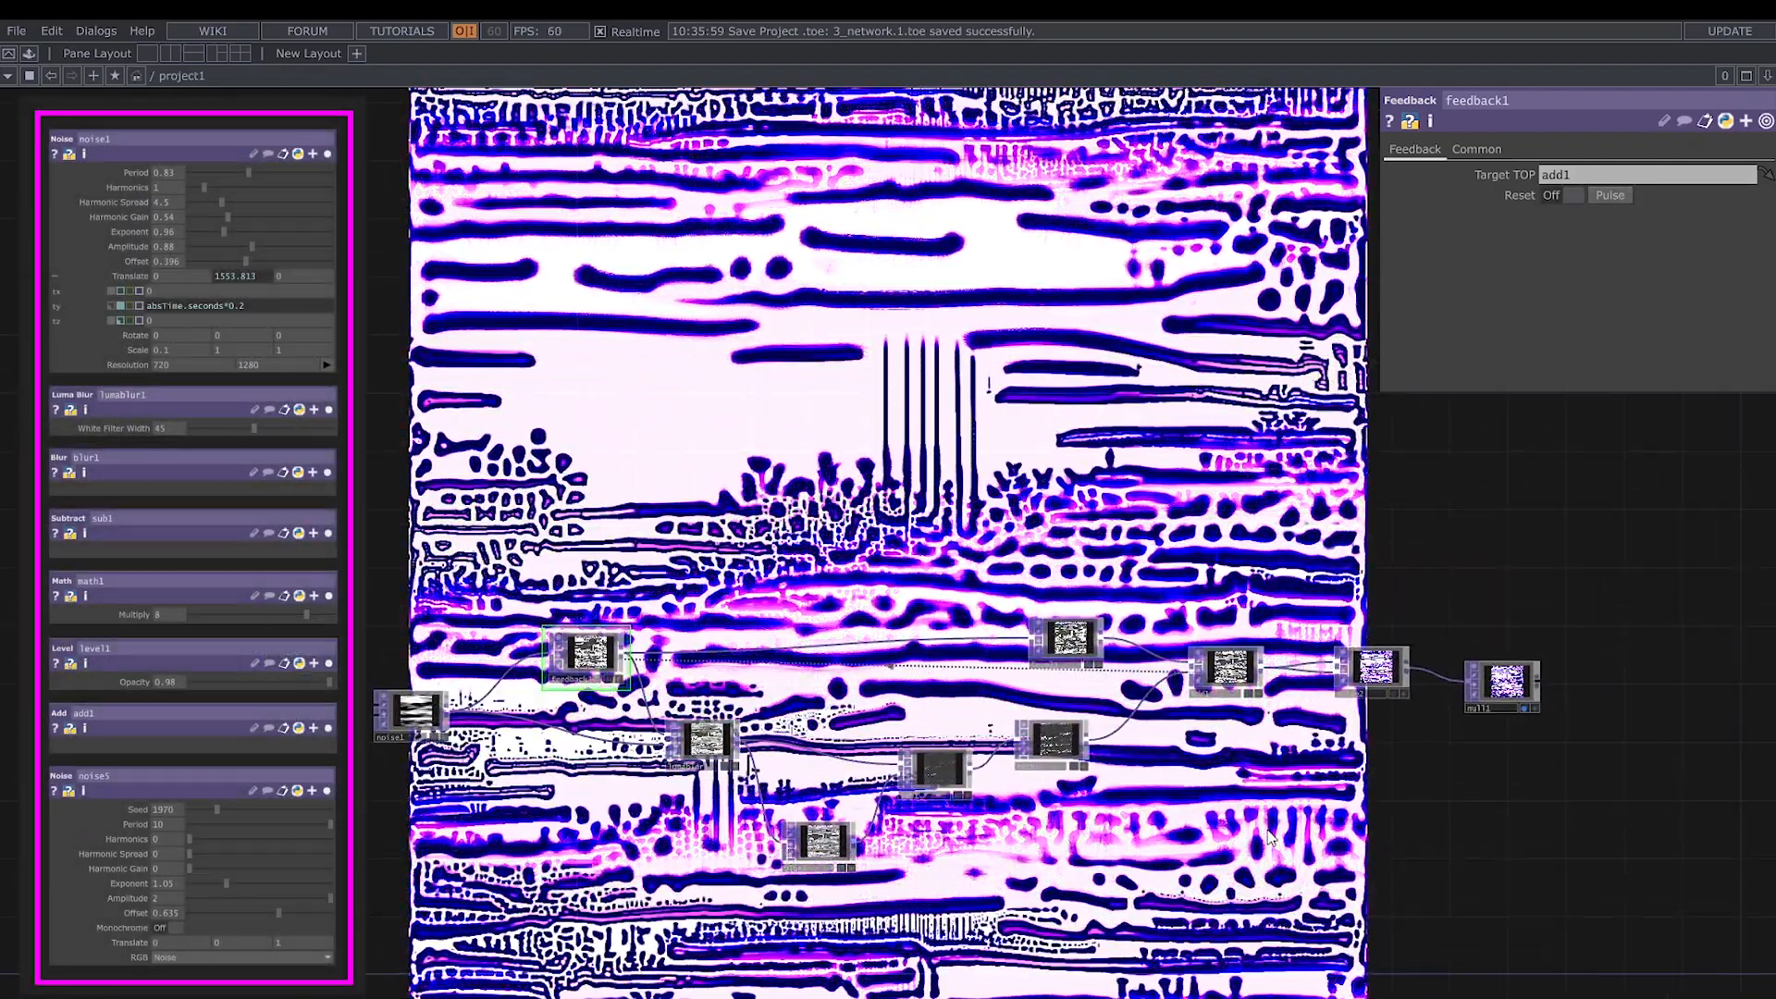
pyautogui.moveTo(1280, 865); pyautogui.dragTo(1050, 862)
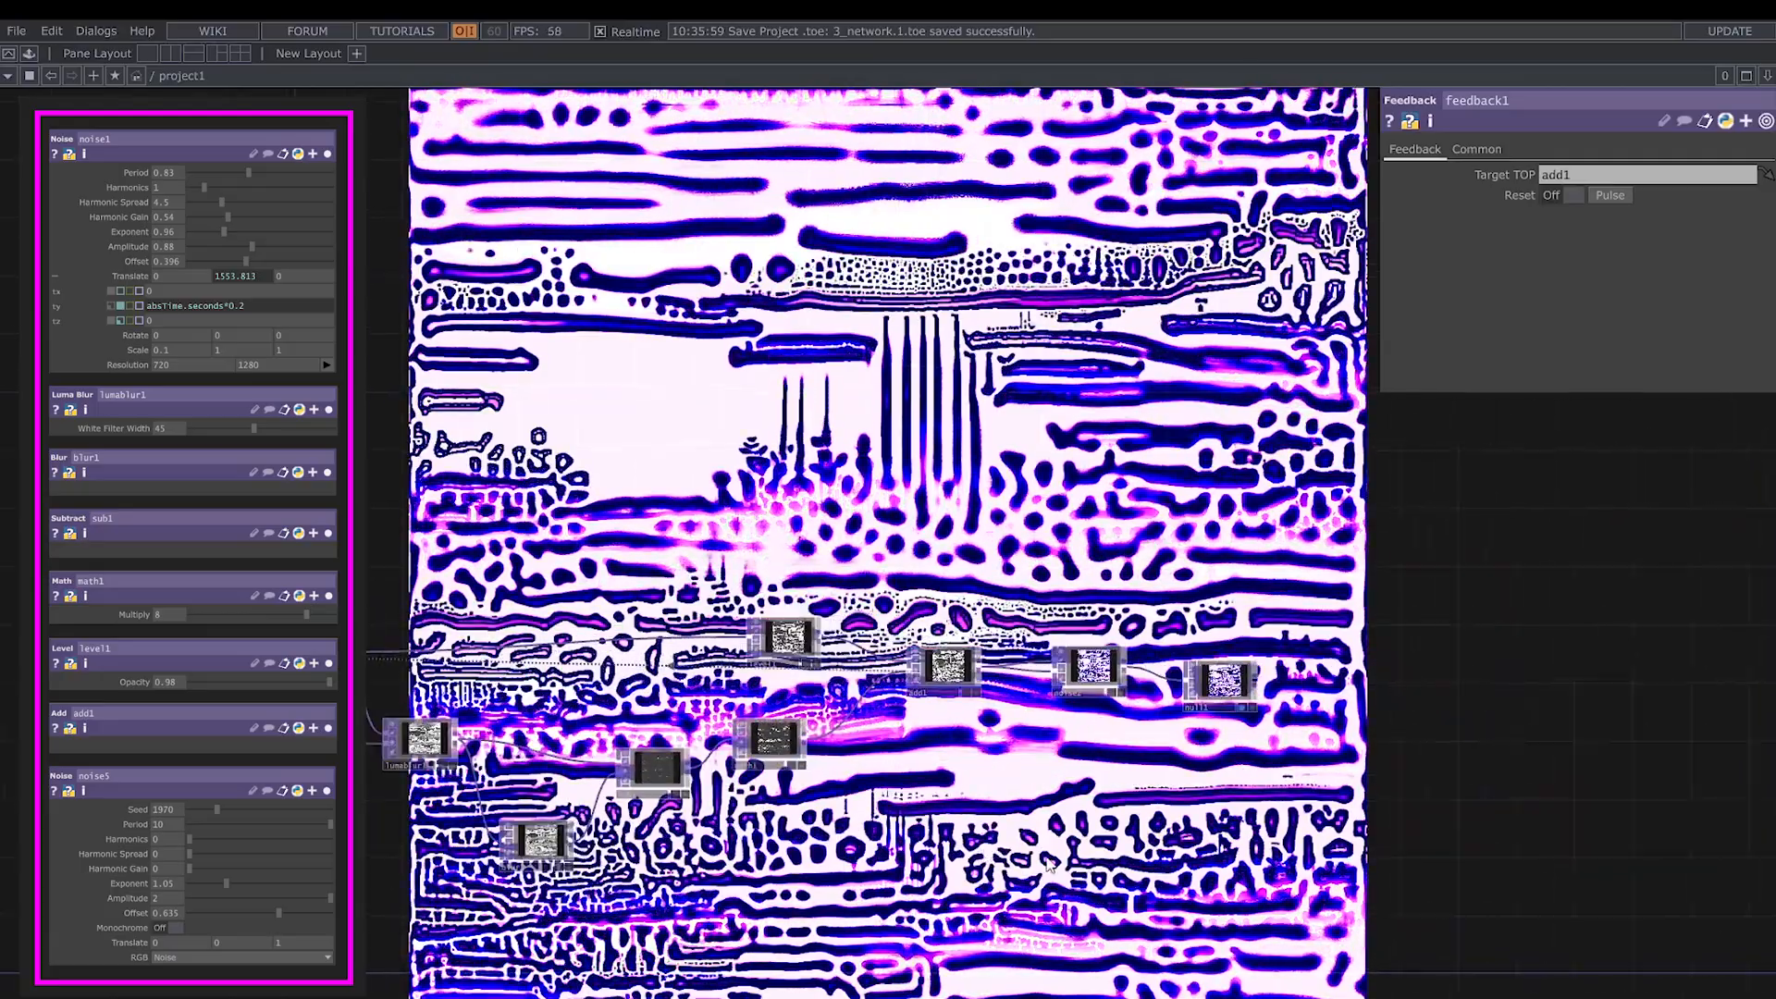